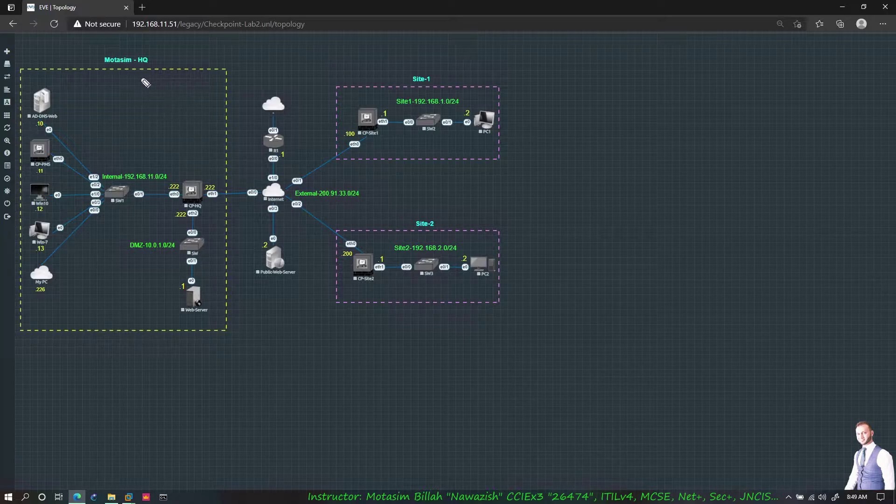
Draw annotation check marks beside the HQ, Site-1 and Site-2 labels and the CP-HQ, CP-Site1, CP-Site2 nodes.
{"action": "left_click_drag", "start_coordinate": [155, 58], "coordinate": [174, 50]}
{"action": "left_click_drag", "start_coordinate": [435, 78], "coordinate": [451, 74]}
{"action": "left_click_drag", "start_coordinate": [437, 215], "coordinate": [460, 206]}
{"action": "left_click_drag", "start_coordinate": [202, 172], "coordinate": [212, 166]}
{"action": "left_click_drag", "start_coordinate": [348, 110], "coordinate": [360, 106]}
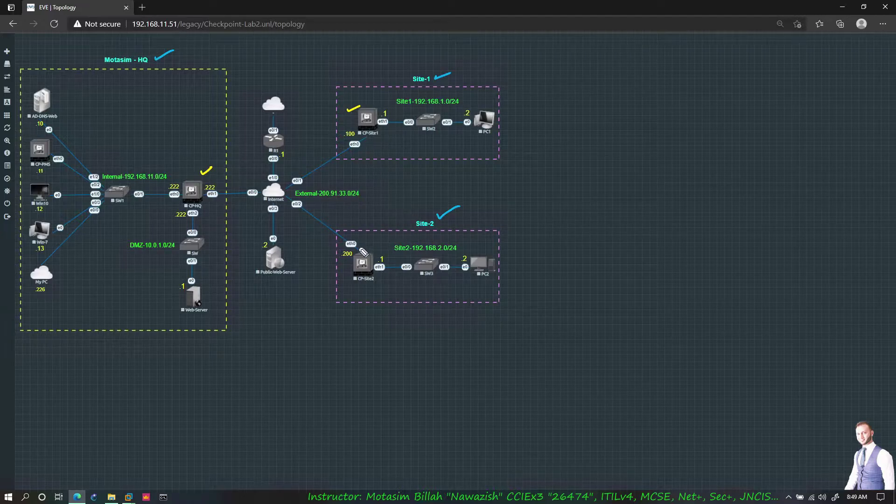
{"action": "left_click_drag", "start_coordinate": [359, 237], "coordinate": [372, 234]}
Tick CP-PMS and My PC, draw arrows from CP-HQ, CP-Site1, CP-Site2, and circle the Internal-192.168.11.0/24 label.
{"action": "left_click_drag", "start_coordinate": [57, 161], "coordinate": [77, 153]}
{"action": "mouse_move", "coordinate": [197, 163]}
{"action": "left_mouse_down"}
{"action": "mouse_move", "coordinate": [111, 155]}
{"action": "mouse_move", "coordinate": [125, 158]}
{"action": "left_mouse_up"}
{"action": "mouse_move", "coordinate": [336, 125]}
{"action": "left_mouse_down"}
{"action": "mouse_move", "coordinate": [143, 141]}
{"action": "mouse_move", "coordinate": [153, 144]}
{"action": "left_mouse_up"}
{"action": "mouse_move", "coordinate": [345, 263]}
{"action": "left_mouse_down"}
{"action": "mouse_move", "coordinate": [110, 228]}
{"action": "mouse_move", "coordinate": [123, 220]}
{"action": "left_mouse_up"}
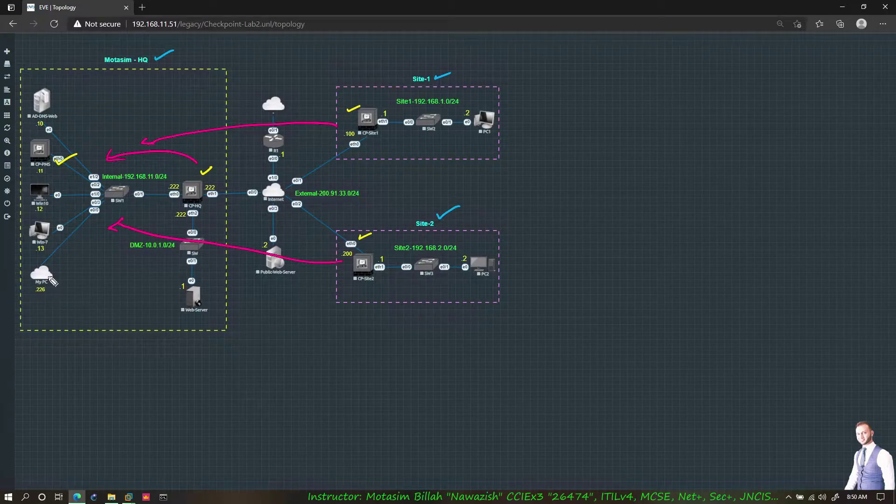
{"action": "left_click_drag", "start_coordinate": [52, 280], "coordinate": [62, 279]}
{"action": "mouse_move", "coordinate": [92, 179]}
{"action": "left_mouse_down"}
{"action": "mouse_move", "coordinate": [168, 168]}
{"action": "mouse_move", "coordinate": [144, 188]}
{"action": "mouse_move", "coordinate": [96, 187]}
{"action": "left_mouse_up"}
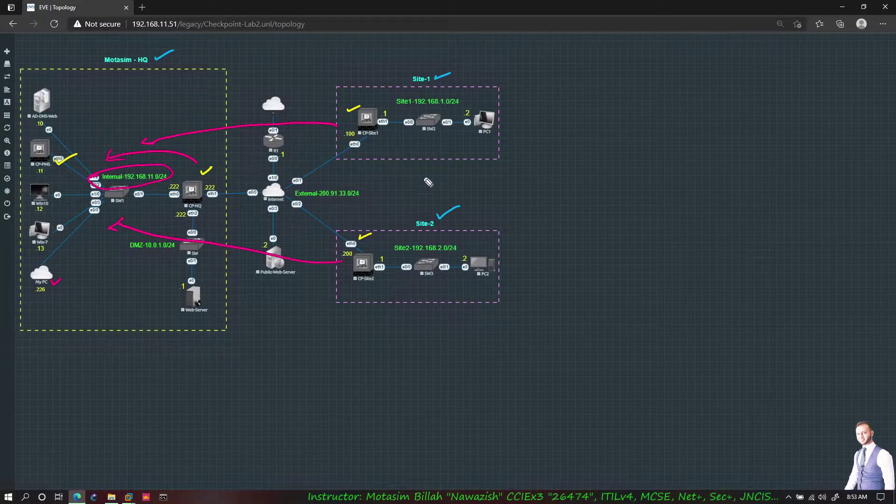
Clear all annotations with Escape, then start every node via More actions > Start all nodes.
{"action": "key", "text": "Escape"}
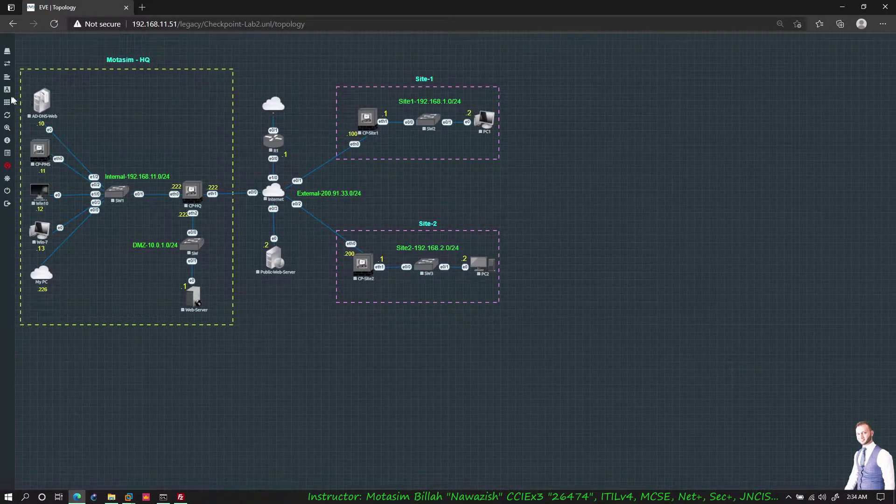
{"action": "left_click", "coordinate": [19, 101]}
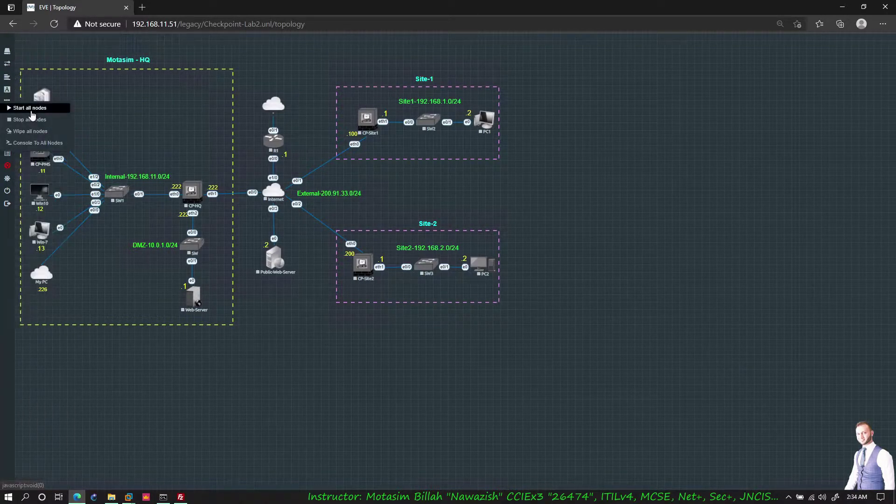
{"action": "left_click", "coordinate": [35, 111]}
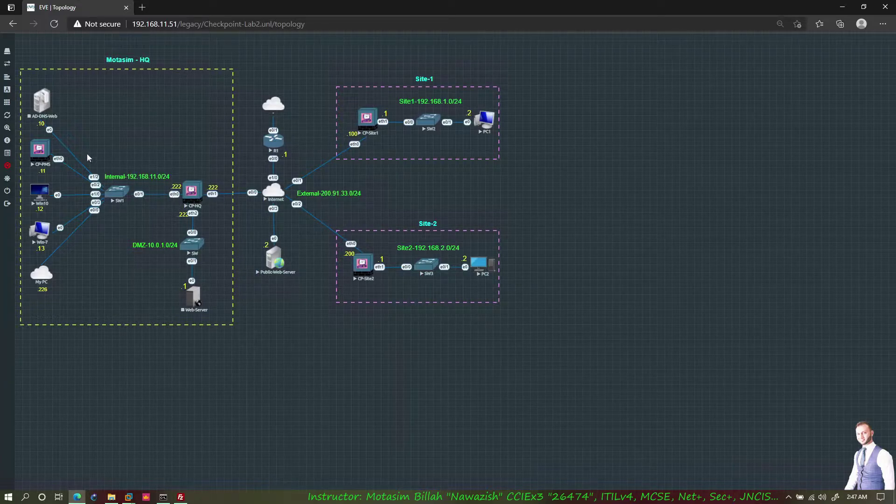
Open SecureCRT console sessions to CP-PMS and CP-HQ, allowing each browser prompt.
{"action": "left_click", "coordinate": [52, 156]}
{"action": "left_click", "coordinate": [490, 74]}
{"action": "left_click", "coordinate": [200, 193]}
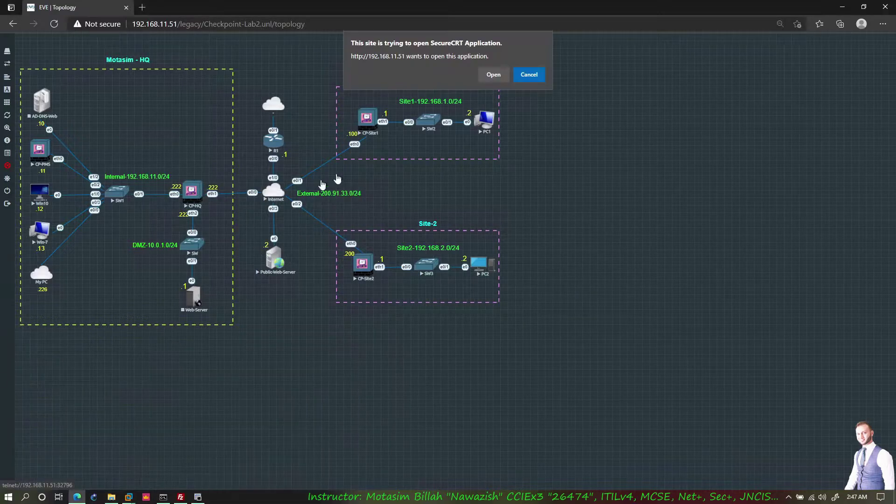
{"action": "left_click", "coordinate": [489, 74]}
{"action": "left_click", "coordinate": [373, 120]}
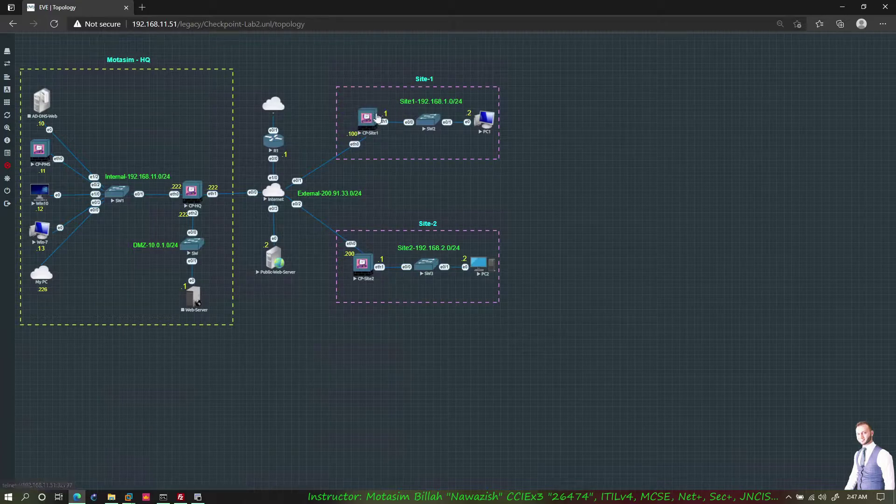
Open consoles to CP-Site1 and CP-Site2, then switch to the CP-PMS session tab.
{"action": "left_click", "coordinate": [366, 118]}
{"action": "left_click", "coordinate": [494, 75]}
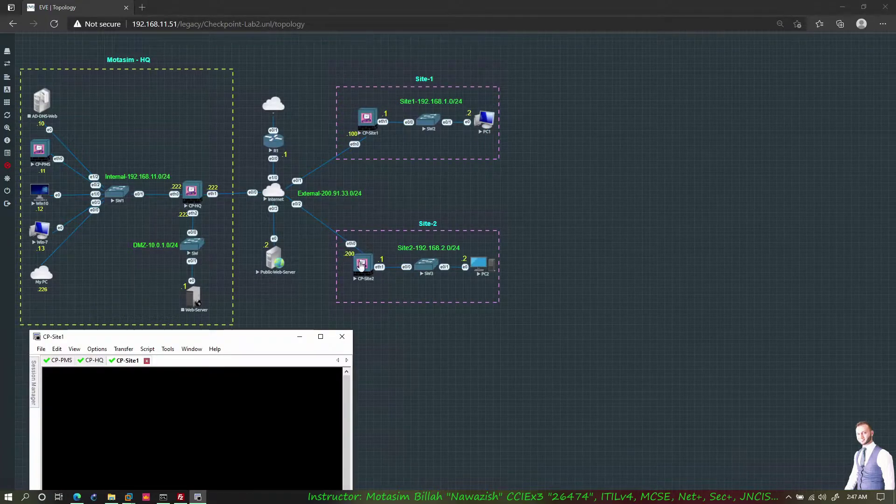
{"action": "left_click", "coordinate": [363, 264]}
{"action": "left_click", "coordinate": [485, 77]}
{"action": "left_click_drag", "start_coordinate": [231, 340], "coordinate": [207, 340]}
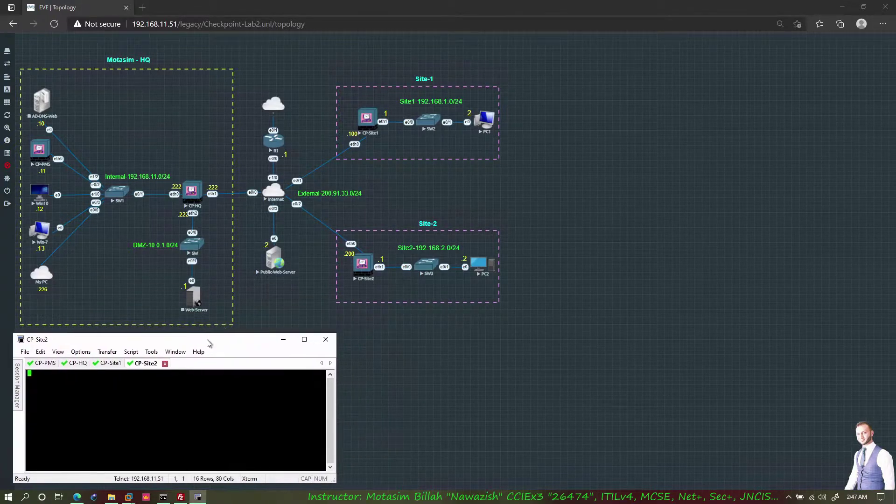
{"action": "left_click", "coordinate": [46, 364]}
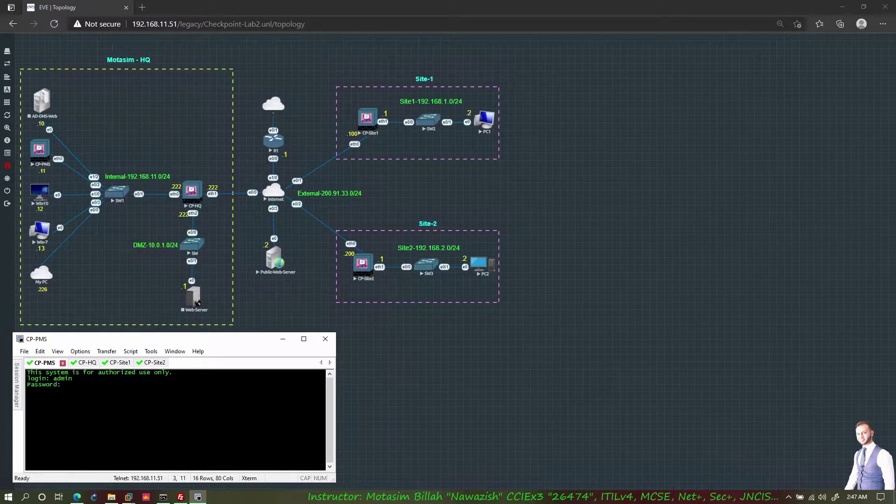
Log into CP-PMS and set eth0 to 192.168.11.11 with mask-length 24.
{"action": "key", "text": "Return"}
{"action": "type", "text": "set inter"}
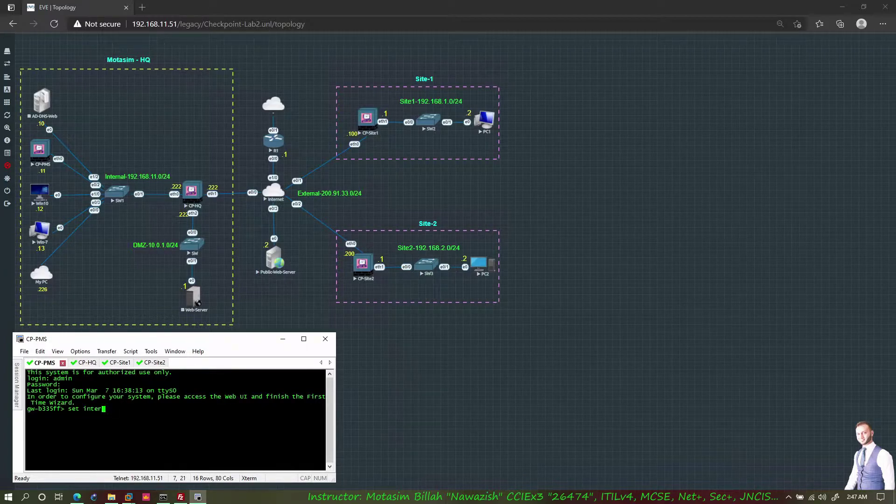
{"action": "key", "text": "Tab"}
{"action": "type", "text": "eth0 ipv"}
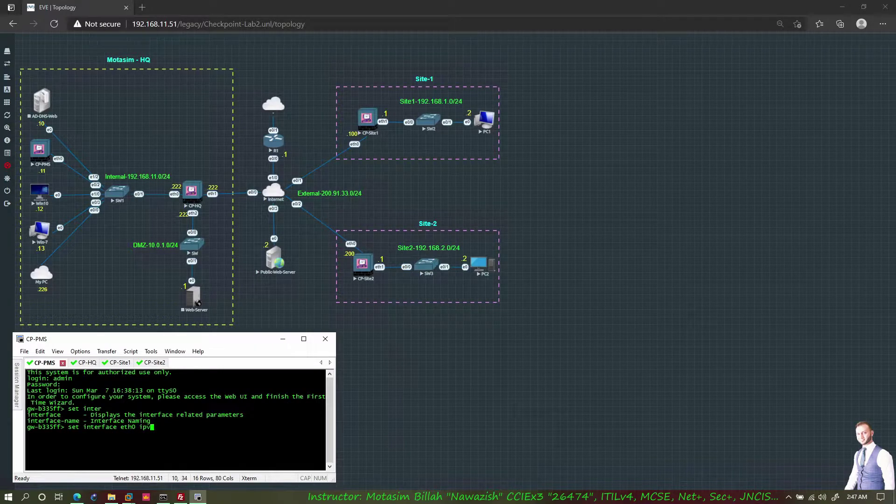
{"action": "type", "text": "4"}
{"action": "key", "text": "Tab"}
{"action": "type", "text": "192.1"}
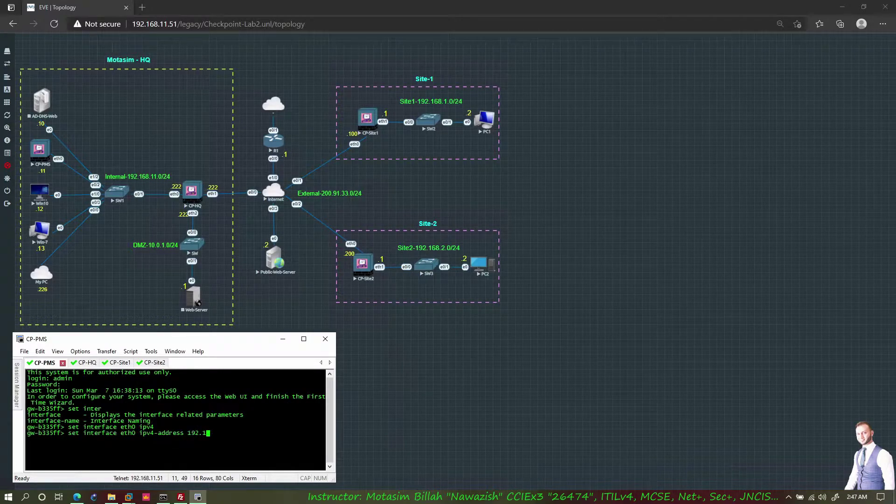
{"action": "type", "text": "68.11.11 mas"}
{"action": "key", "text": "Tab"}
{"action": "type", "text": "24"}
{"action": "key", "text": "Return"}
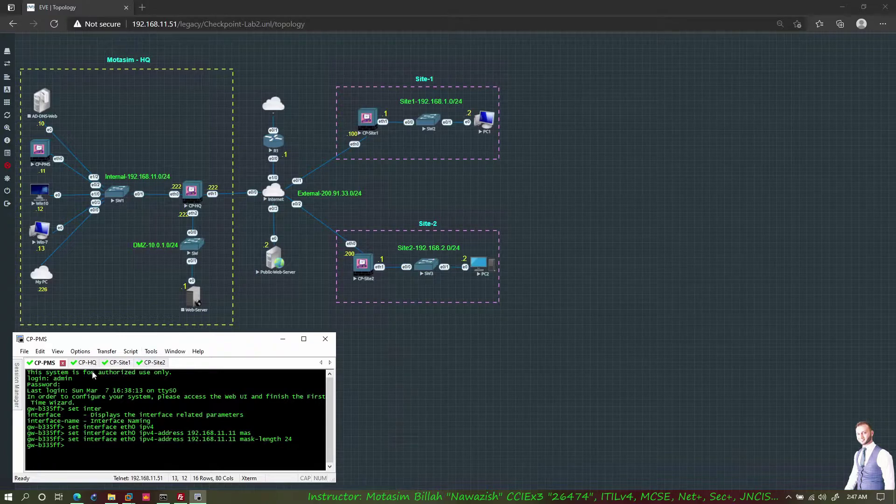
{"action": "left_click", "coordinate": [80, 363]}
Log into CP-HQ as admin and set eth0 to 192.168.11.222/24.
{"action": "key", "text": "Return"}
{"action": "type", "text": "admin"}
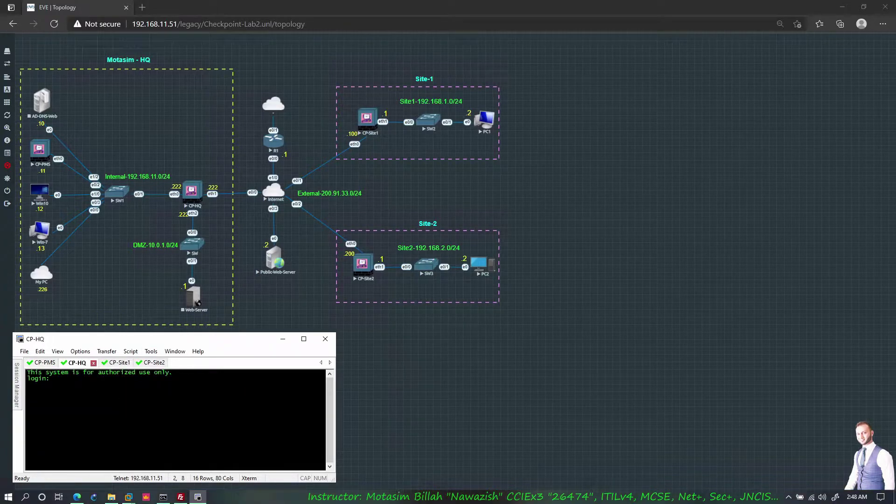
{"action": "key", "text": "Return"}
{"action": "key", "text": "Return"}
{"action": "type", "text": "s"}
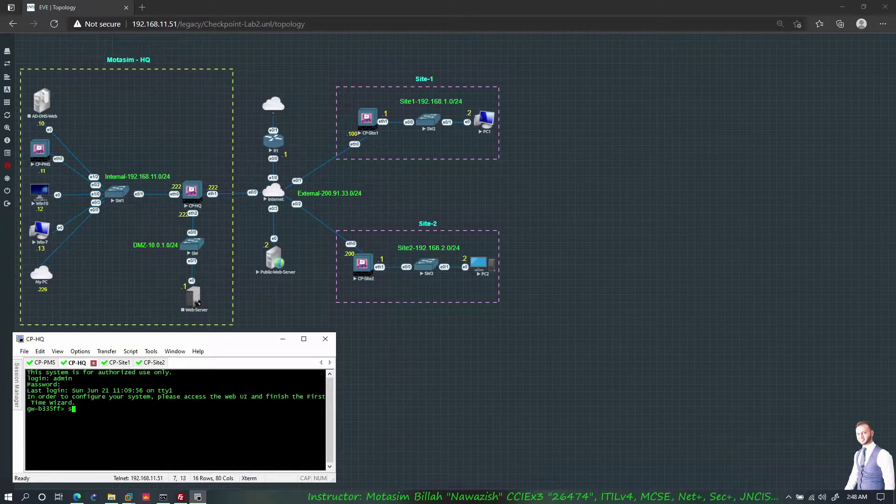
{"action": "type", "text": "et inter"}
{"action": "key", "text": "Tab"}
{"action": "type", "text": "eth"}
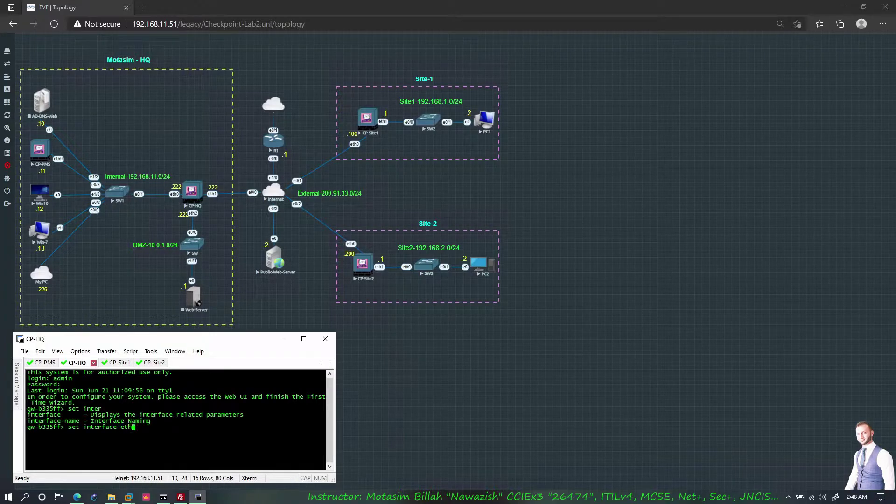
{"action": "type", "text": "0 ipv4"}
{"action": "key", "text": "Tab"}
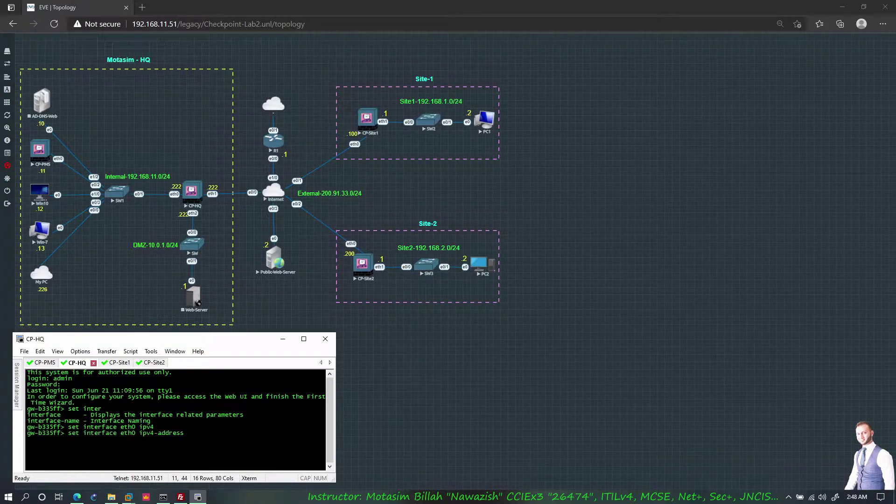
{"action": "type", "text": "192.168.11.222 mas"}
{"action": "key", "text": "Tab"}
{"action": "type", "text": "24"}
{"action": "key", "text": "Return"}
Set CP-HQ eth1 to 200.91.33.222 with mask-length 24.
{"action": "type", "text": "set inter"}
{"action": "key", "text": "Tab"}
{"action": "type", "text": "eth1 ip"}
{"action": "key", "text": "Tab"}
{"action": "type", "text": "4"}
{"action": "key", "text": "Tab"}
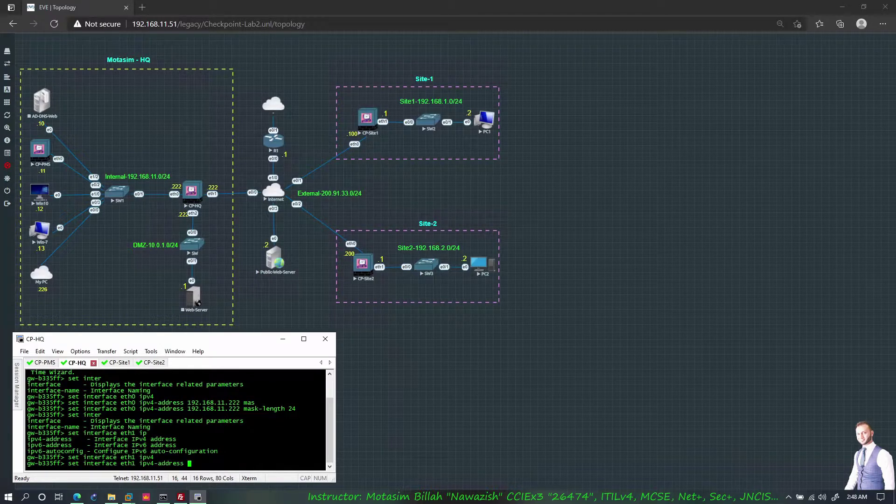
{"action": "type", "text": "200.91.33.222 mas"}
{"action": "key", "text": "Tab"}
{"action": "type", "text": "24"}
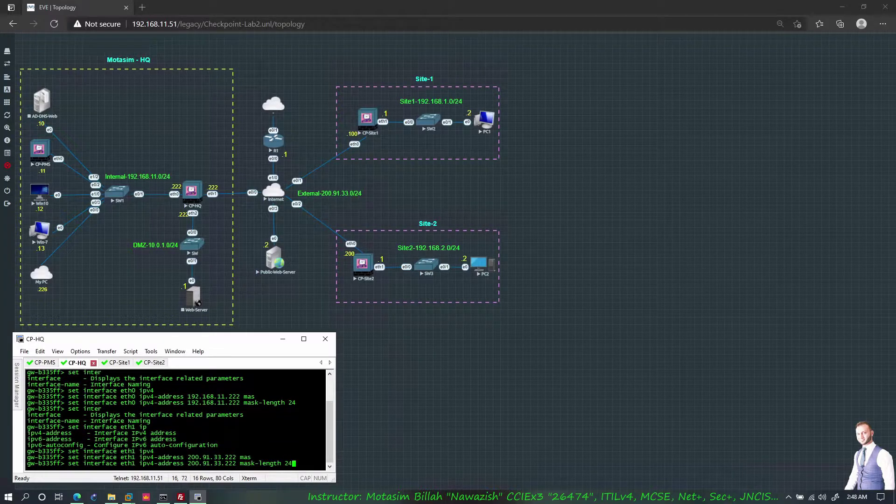
{"action": "key", "text": "Return"}
Switch to the CP-Site1 session and enter username admin.
{"action": "left_click", "coordinate": [107, 351]}
{"action": "left_click", "coordinate": [117, 363]}
{"action": "key", "text": "Return"}
{"action": "type", "text": "admin"}
{"action": "key", "text": "Return"}
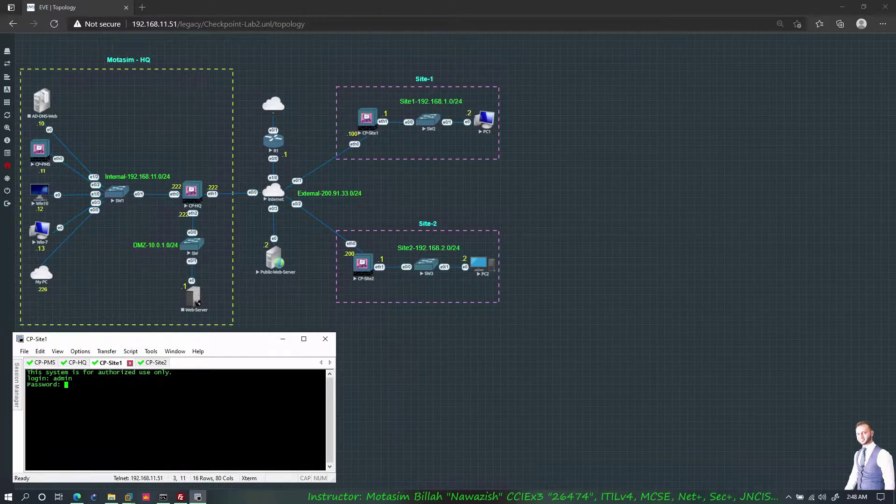
Log into CP-Site1 and set eth0 to 200.91.33.222/24.
{"action": "key", "text": "Return"}
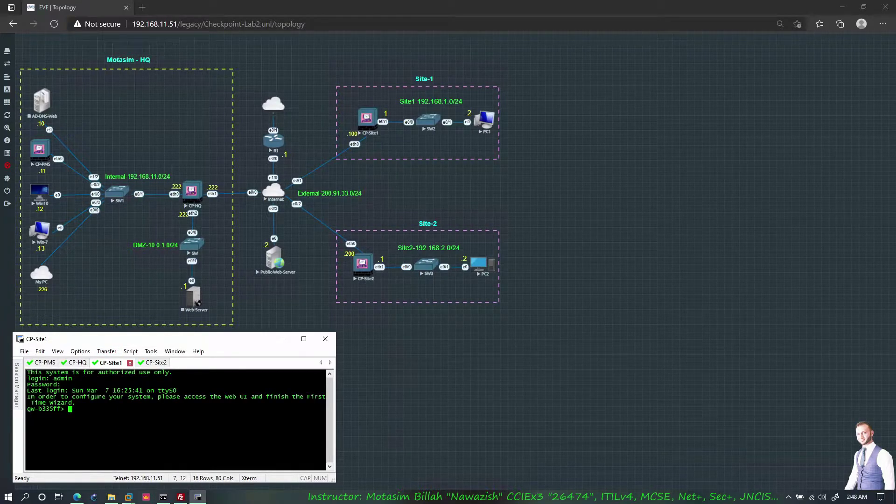
{"action": "type", "text": "set inter"}
{"action": "key", "text": "Tab"}
{"action": "type", "text": "eth0 "}
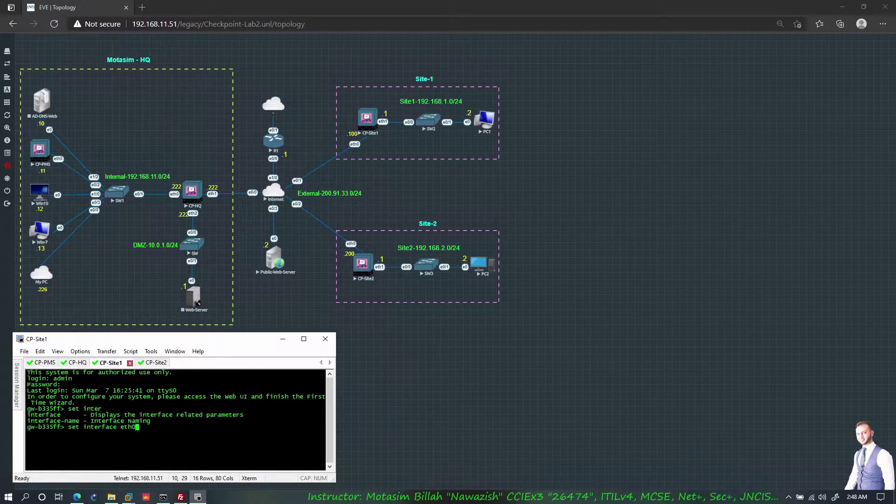
{"action": "type", "text": "ipv4"}
{"action": "key", "text": "Tab"}
{"action": "type", "text": "200.91."}
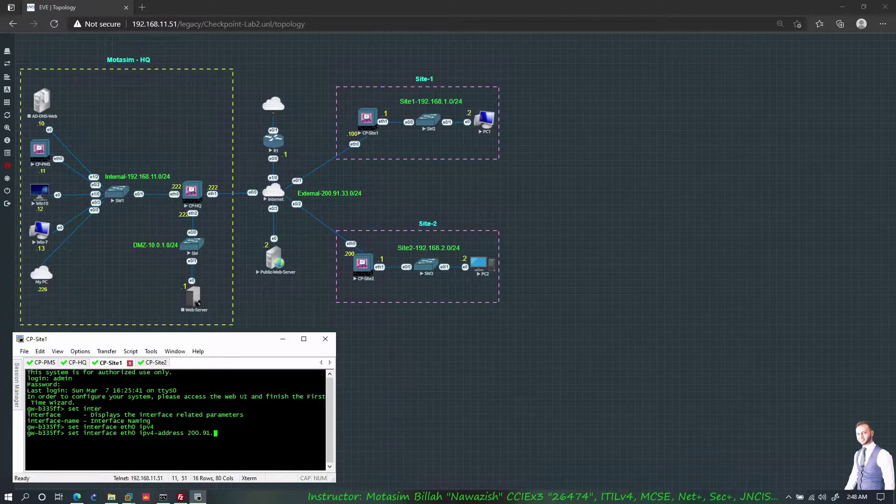
{"action": "type", "text": "33.222 mas"}
{"action": "key", "text": "Tab"}
{"action": "type", "text": "24"}
{"action": "key", "text": "Return"}
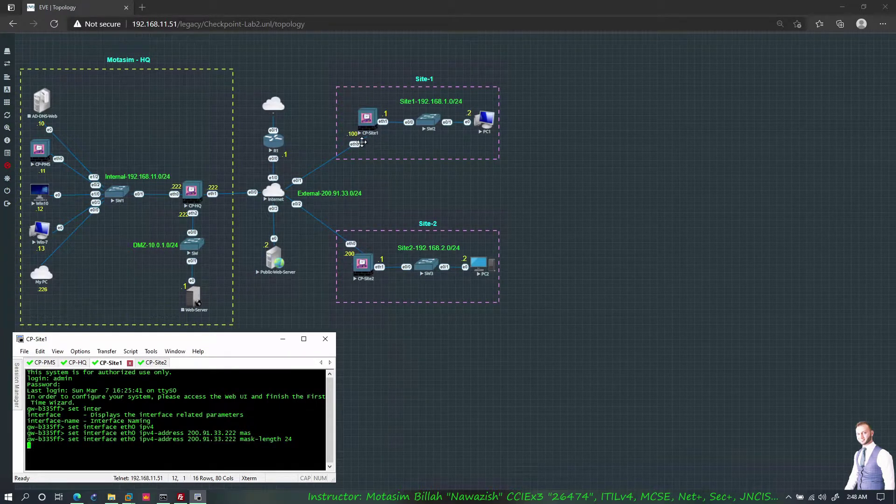
Set CP-Site1 eth1 to 192.168.1.1 with mask-length 24.
{"action": "type", "text": "set inter"}
{"action": "key", "text": "Tab"}
{"action": "type", "text": "eth1 i"}
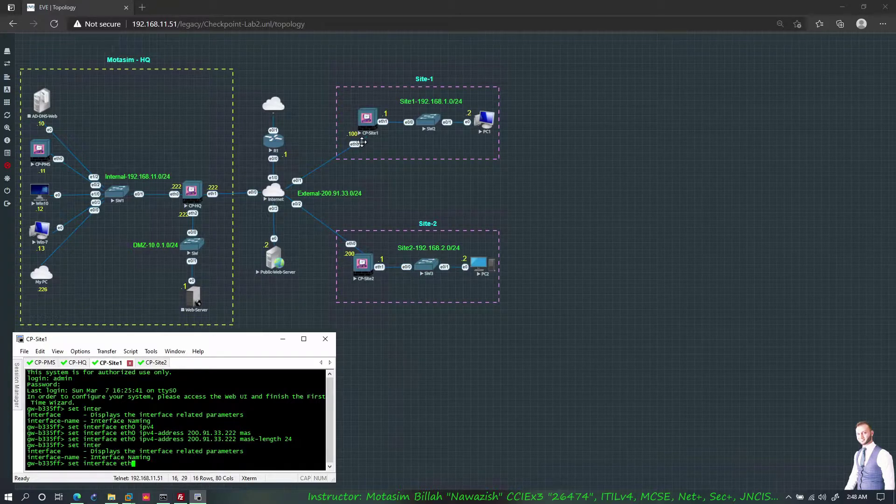
{"action": "key", "text": "Tab"}
{"action": "key", "text": "Tab"}
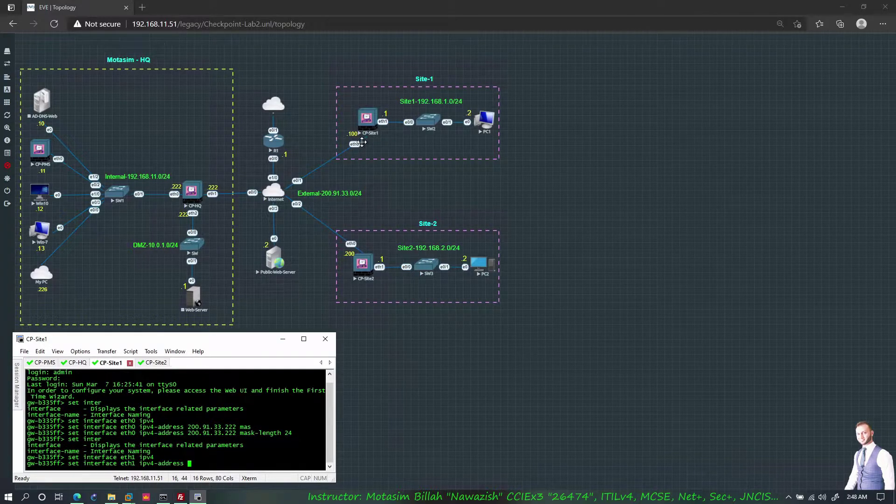
{"action": "type", "text": "192.168."}
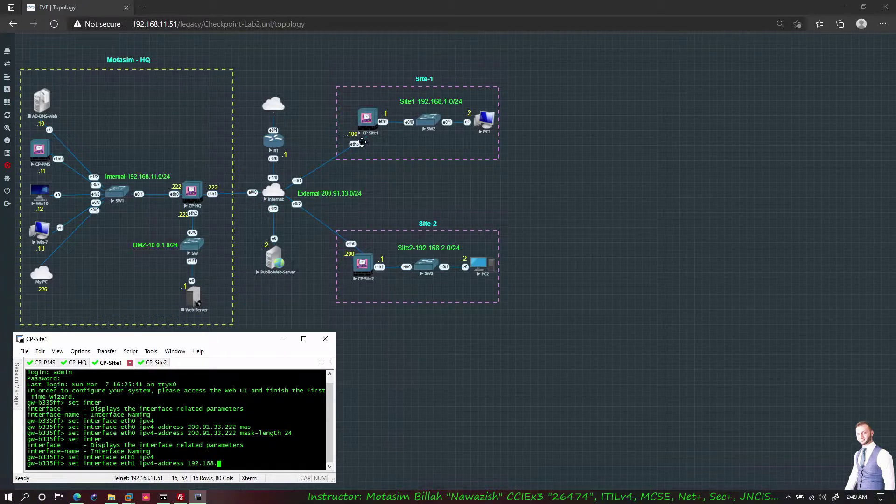
{"action": "type", "text": "1.1 mas"}
{"action": "key", "text": "Tab"}
{"action": "type", "text": "24"}
{"action": "key", "text": "Return"}
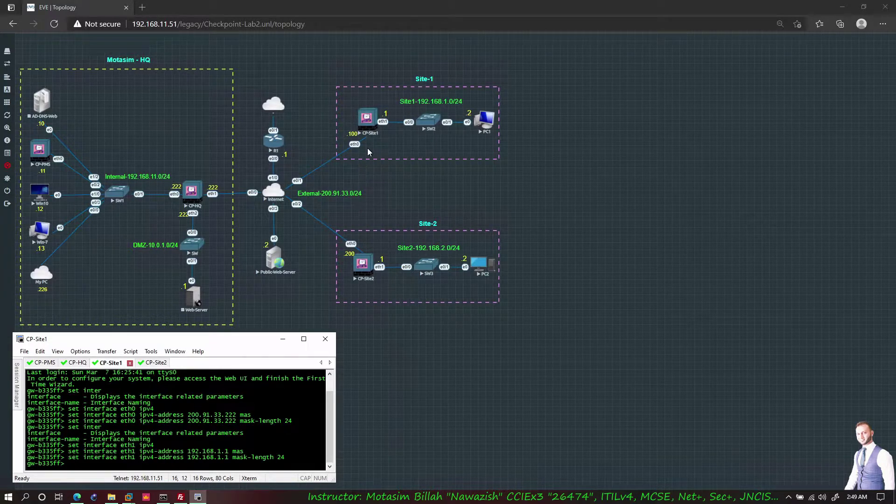
{"action": "left_click", "coordinate": [150, 363]}
Log into CP-Site2 as admin and set eth0 to 200.91.33.200/24.
{"action": "key", "text": "Return"}
{"action": "type", "text": "admin"}
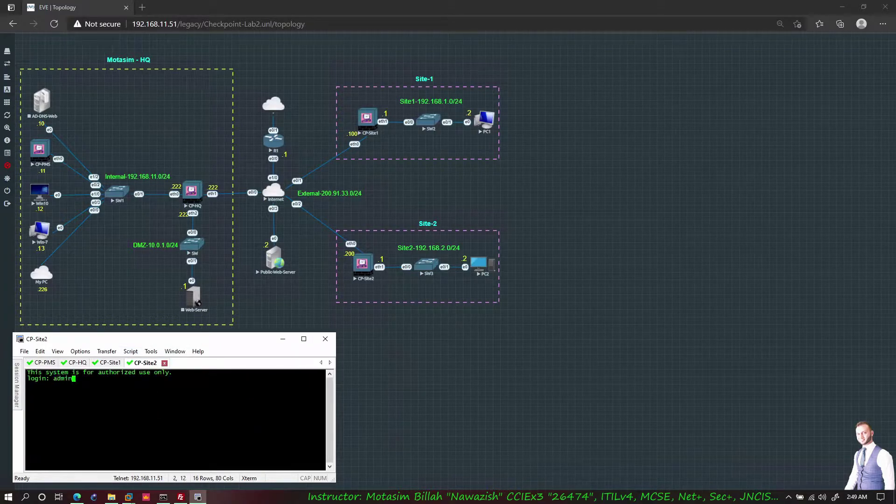
{"action": "key", "text": "Return"}
{"action": "key", "text": "Return"}
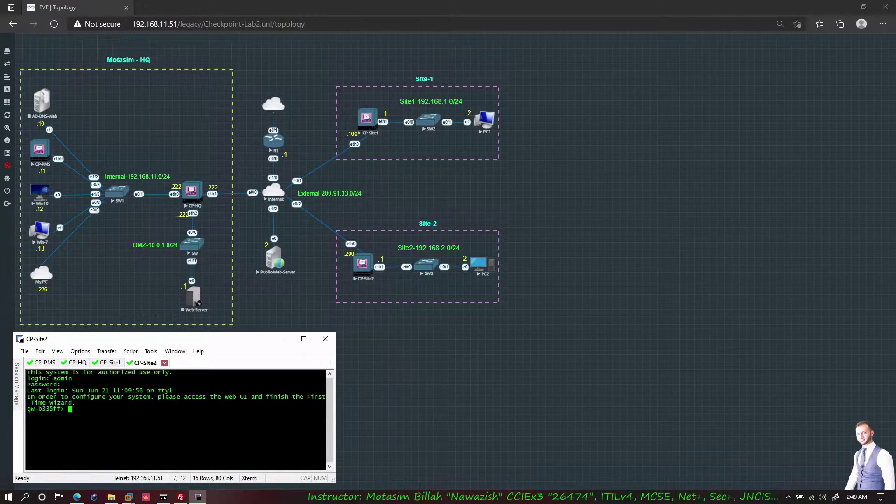
{"action": "type", "text": "set inter"}
{"action": "key", "text": "Tab"}
{"action": "type", "text": "eth0 "}
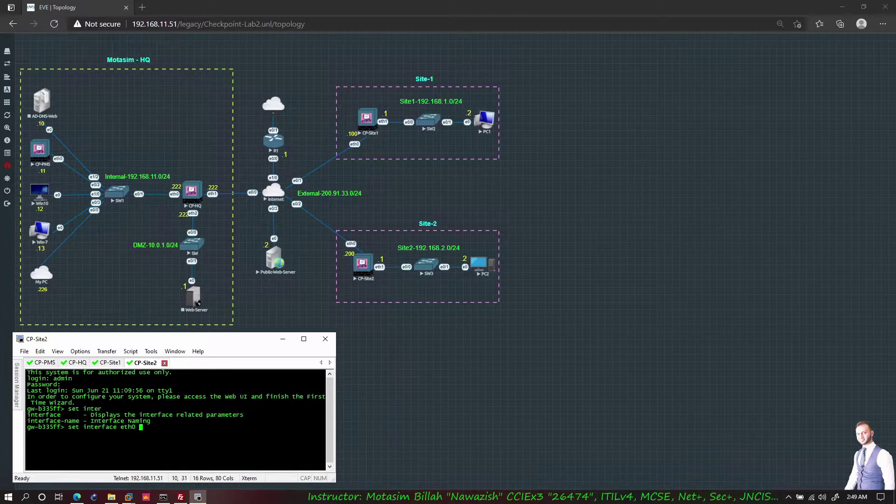
{"action": "type", "text": "ipv4"}
{"action": "key", "text": "Tab"}
{"action": "type", "text": "200.91.33.200"}
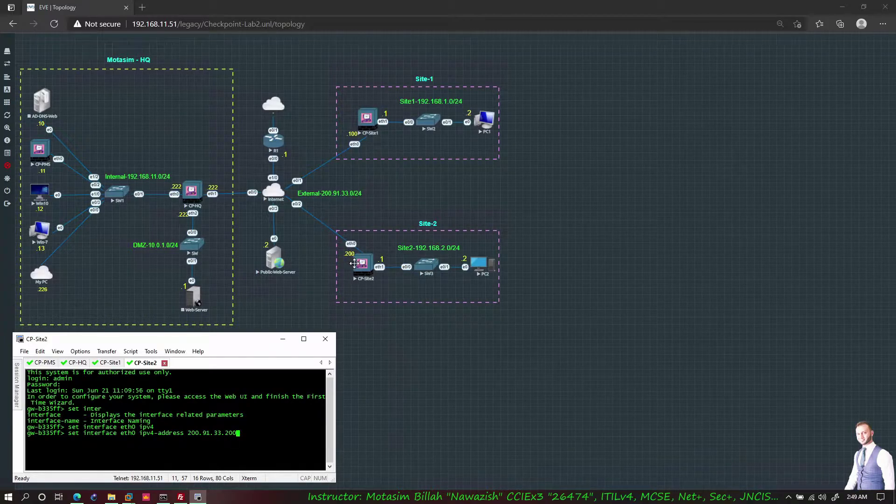
{"action": "type", "text": " mas"}
{"action": "key", "text": "Tab"}
{"action": "type", "text": "24"}
{"action": "key", "text": "Return"}
Set CP-Site2 eth1 to 192.168.2.1 with mask-length 24.
{"action": "type", "text": "set interface eth1 ipv"}
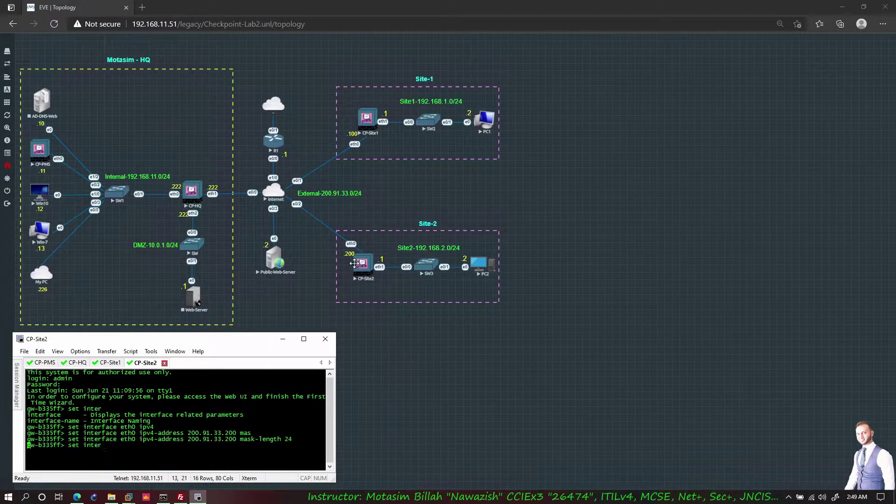
{"action": "key", "text": "Tab"}
{"action": "type", "text": "eth1 ipv4"}
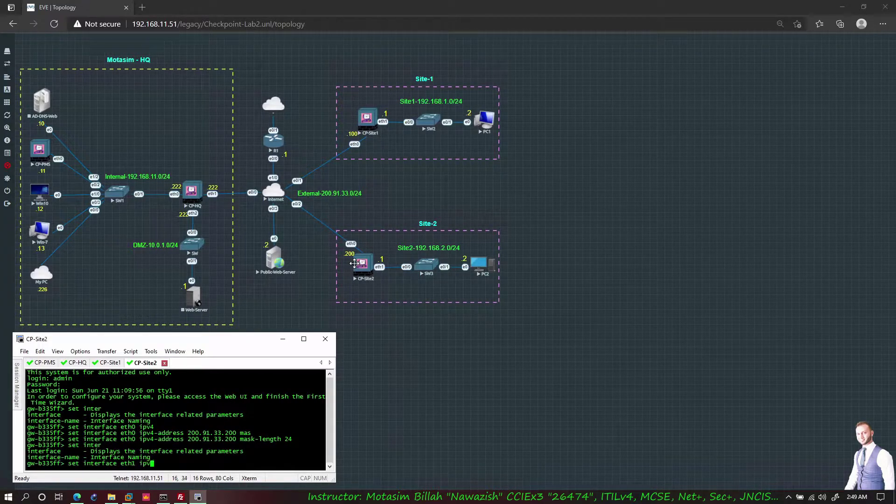
{"action": "key", "text": "Tab"}
{"action": "type", "text": "192."}
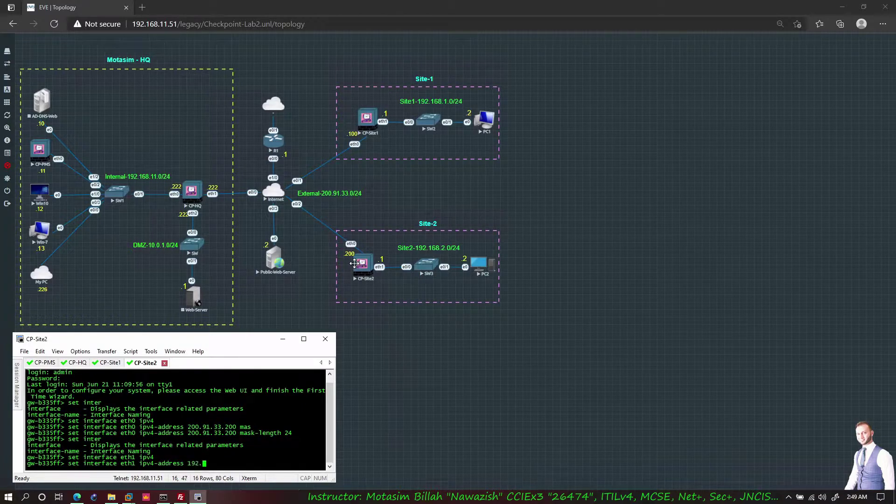
{"action": "type", "text": "168.2.1 mas"}
{"action": "key", "text": "Tab"}
{"action": "type", "text": "24"}
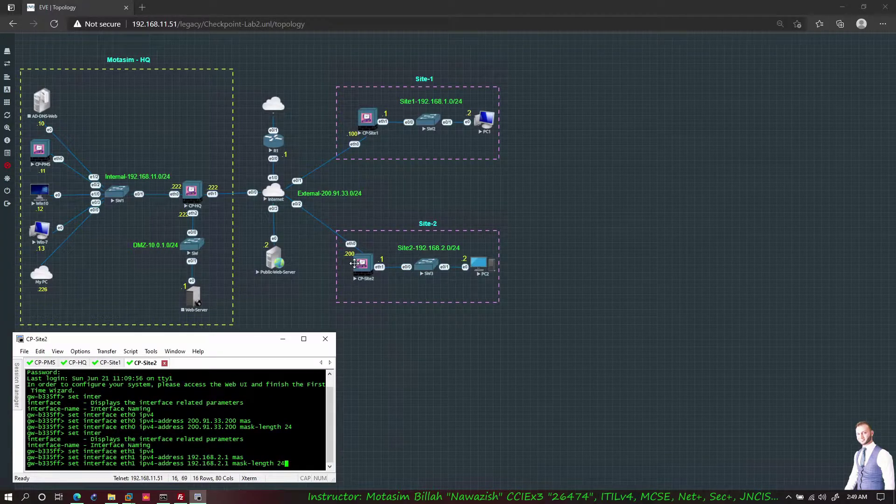
{"action": "key", "text": "Return"}
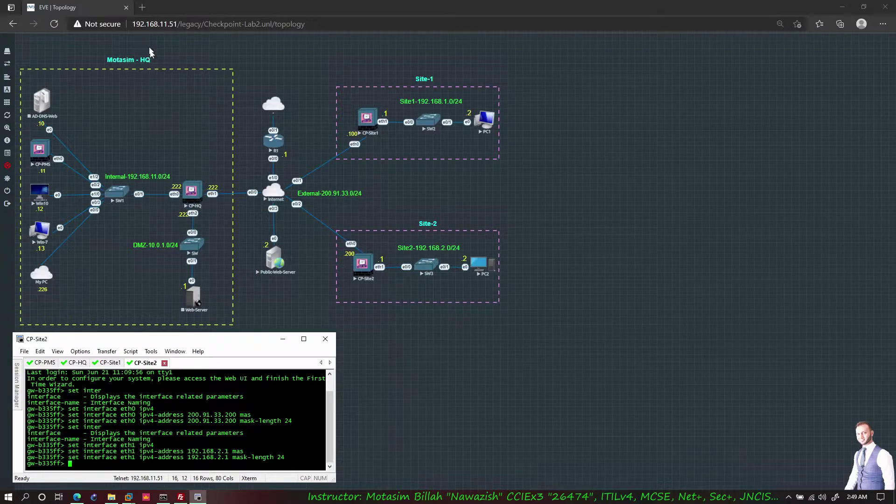
{"action": "left_click", "coordinate": [142, 7]}
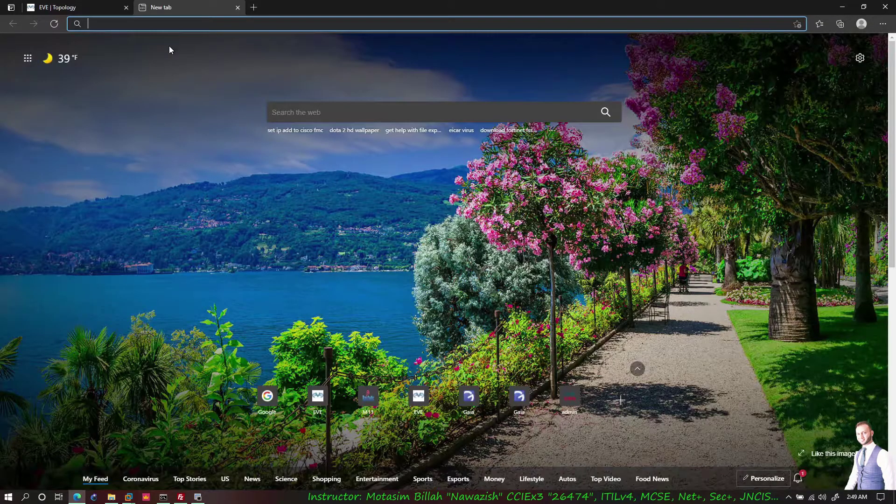
{"action": "type", "text": "htt"}
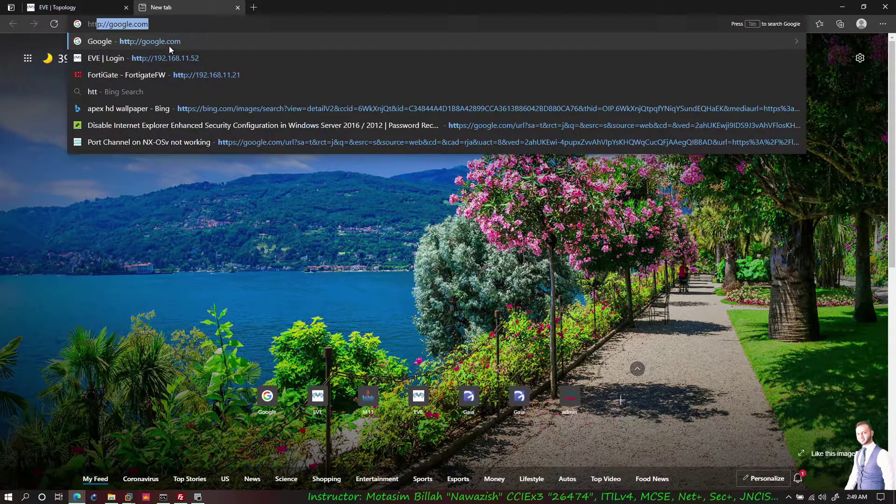
{"action": "type", "text": "ps"}
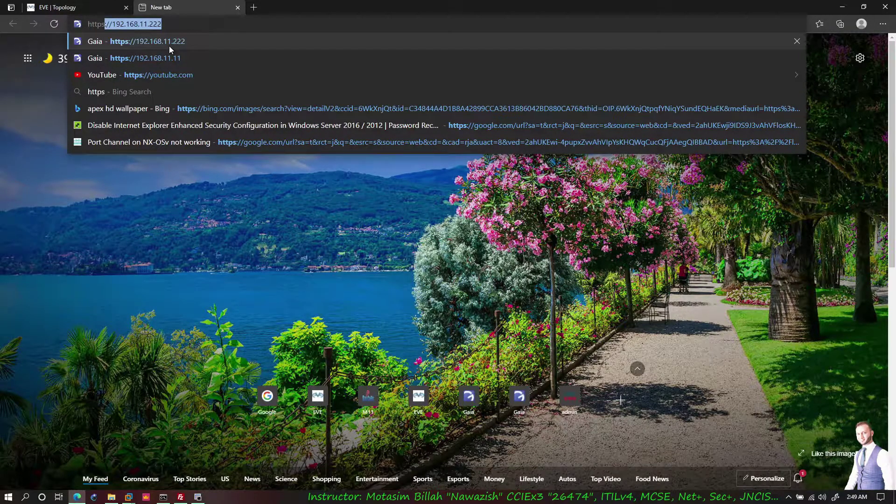
{"action": "type", "text": "://192.168.11.11"}
{"action": "key", "text": "Return"}
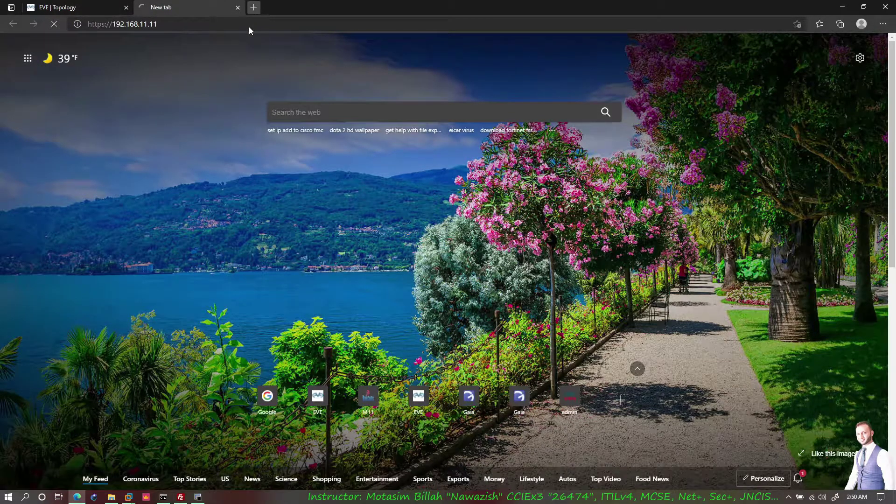
{"action": "left_click", "coordinate": [254, 7]}
{"action": "type", "text": "https:"}
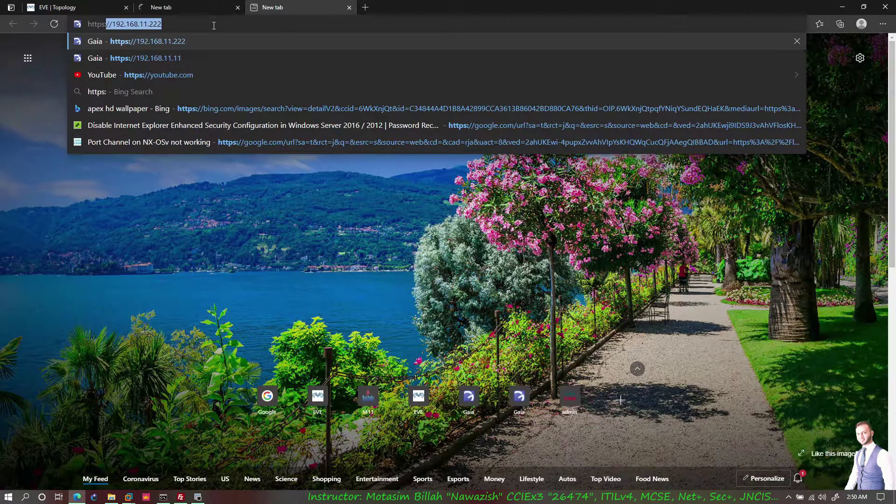
{"action": "key", "text": "Return"}
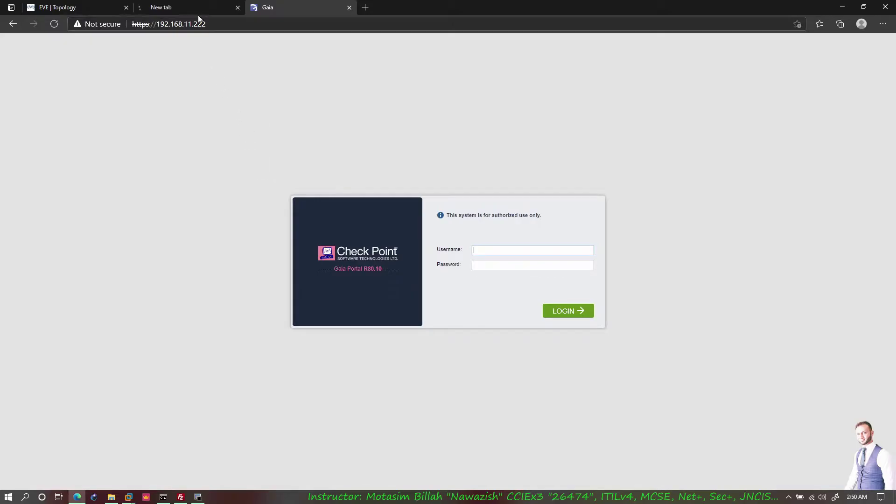
Verify the CP-PMS address in SecureCRT, then return to the 192.168.11.11 login page.
{"action": "left_click", "coordinate": [198, 14]}
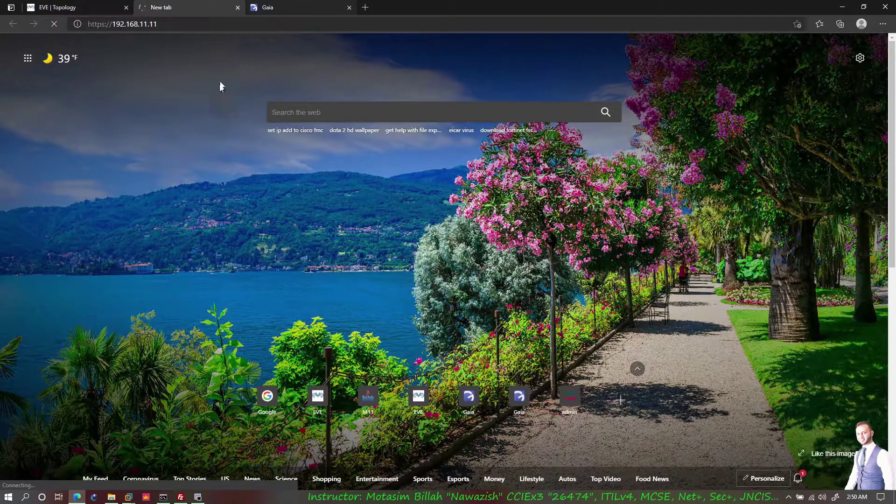
{"action": "left_click", "coordinate": [198, 497]}
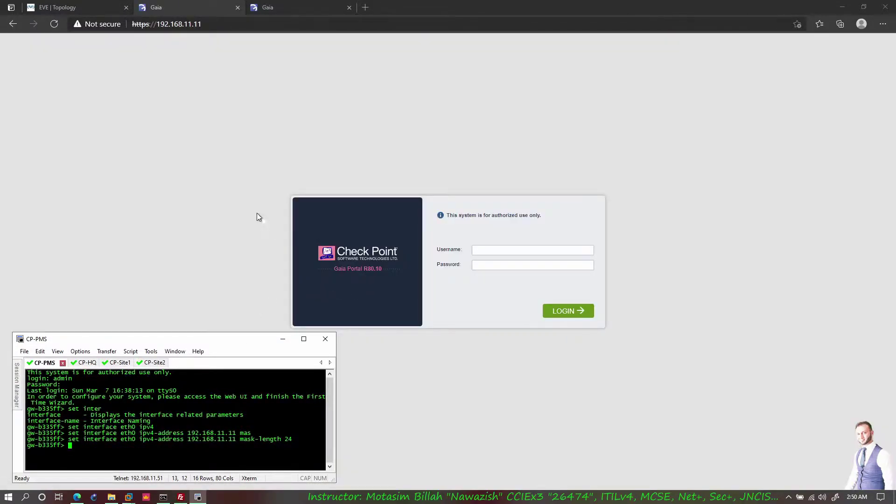
{"action": "left_click", "coordinate": [258, 217]}
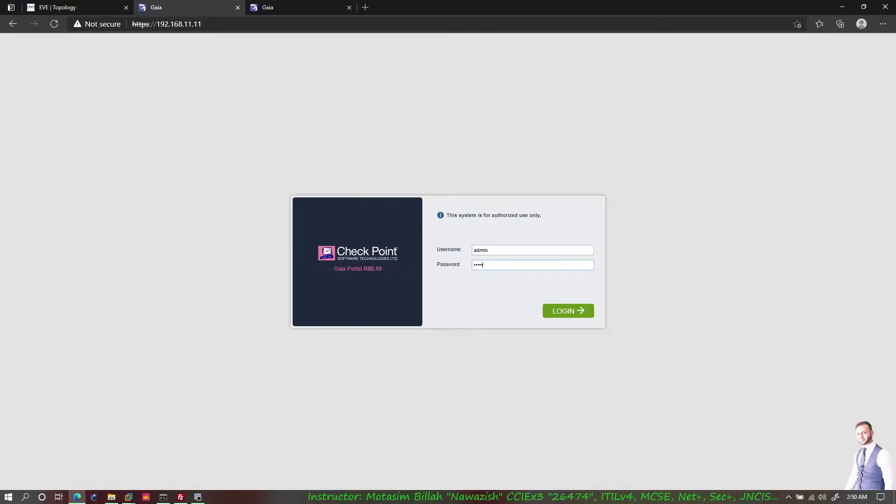
Sign into the 192.168.11.11 Gaia Portal, pass the wizard's welcome and deployment pages, and view the topology.
{"action": "key", "text": "Return"}
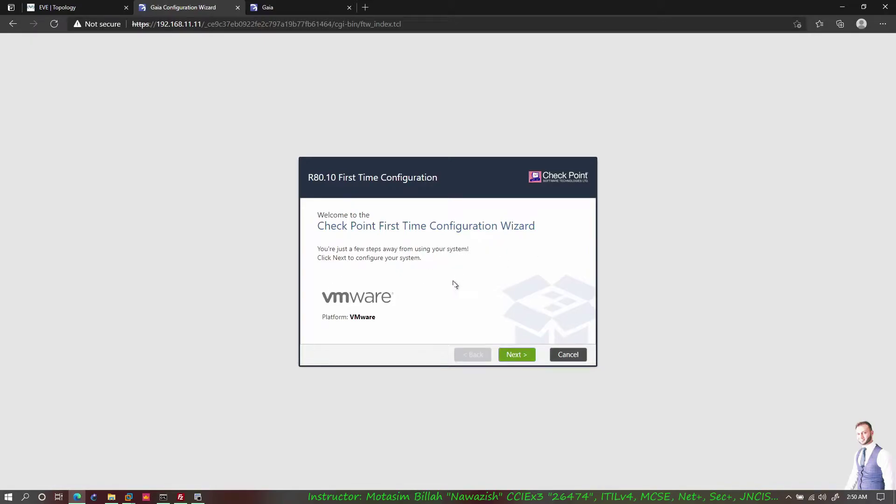
{"action": "left_click", "coordinate": [515, 354]}
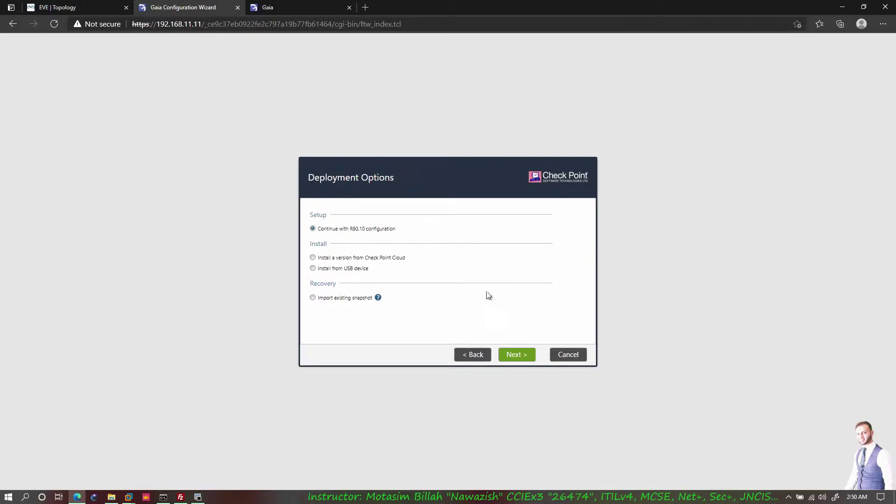
{"action": "left_click", "coordinate": [516, 357]}
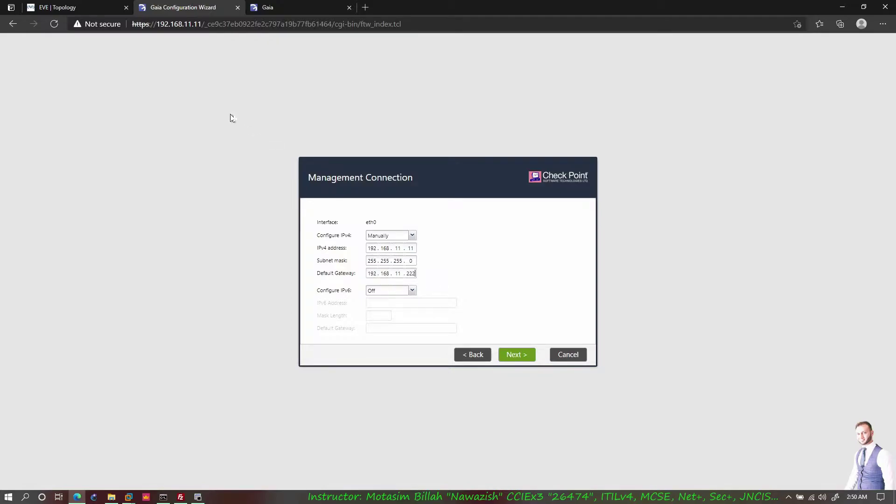
{"action": "left_click", "coordinate": [83, 8]}
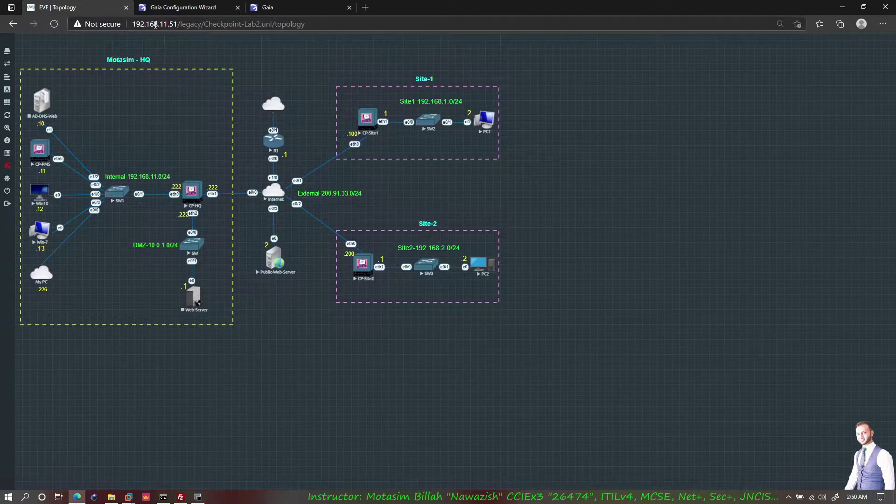
Skip the internet connection and set host name CP-PMS with primary DNS 192.168.11.10.
{"action": "left_click", "coordinate": [172, 9]}
{"action": "left_click", "coordinate": [513, 357]}
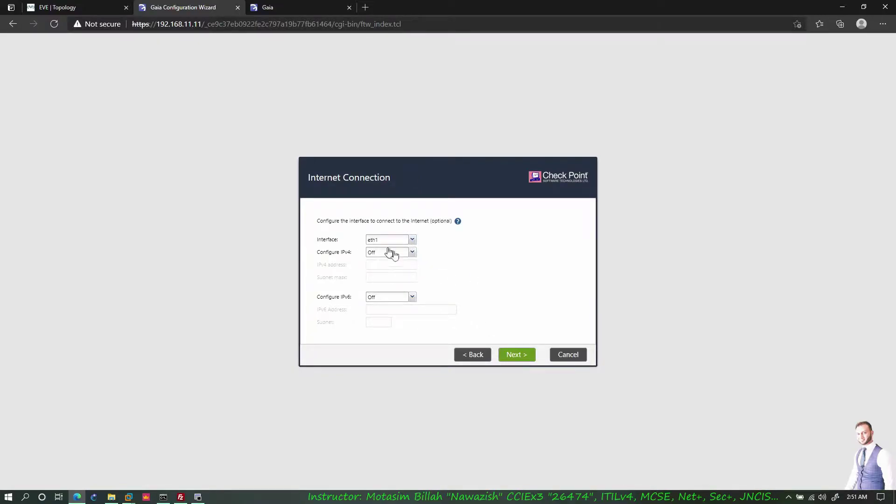
{"action": "left_click", "coordinate": [511, 357]}
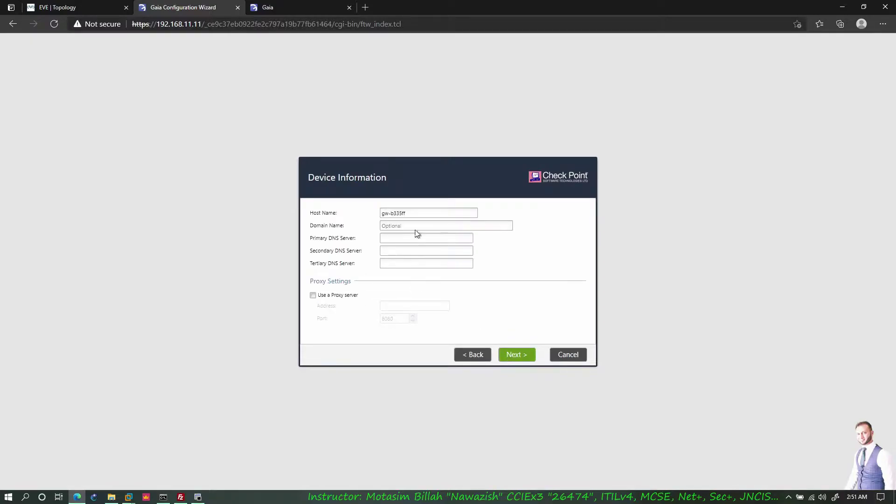
{"action": "type", "text": "CP-P"}
{"action": "left_click", "coordinate": [99, 12]}
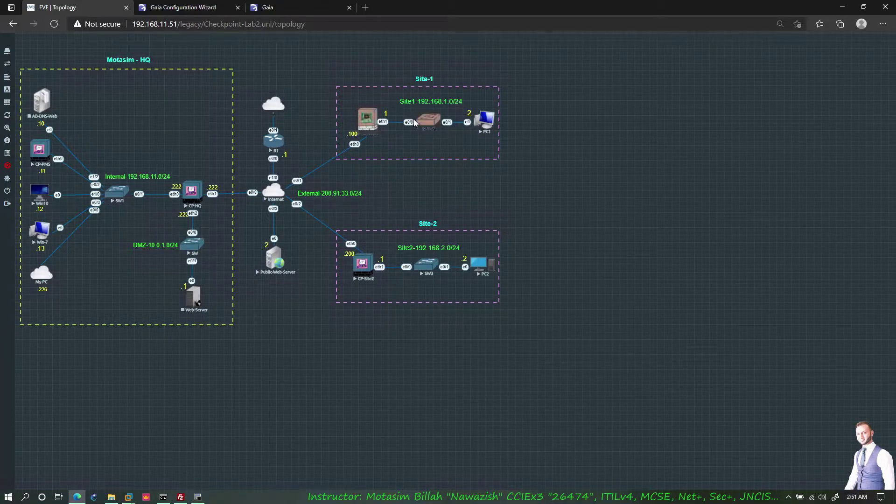
{"action": "left_click", "coordinate": [187, 7]}
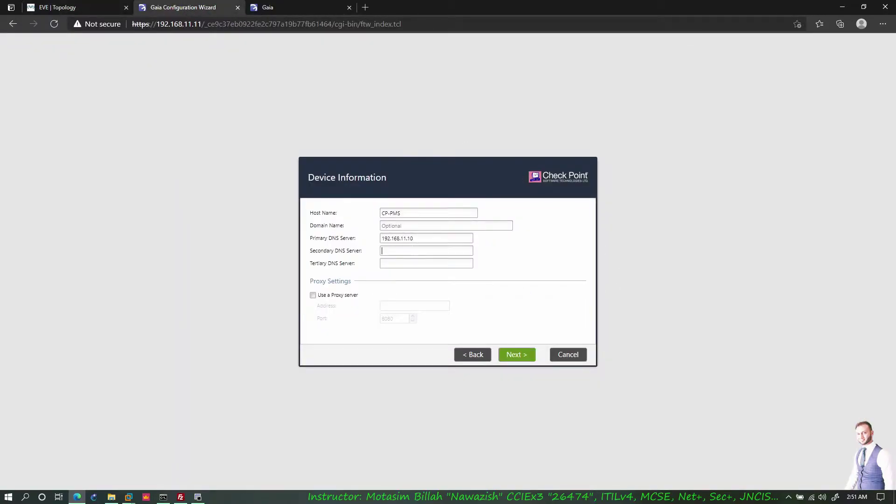
{"action": "left_click", "coordinate": [522, 358]}
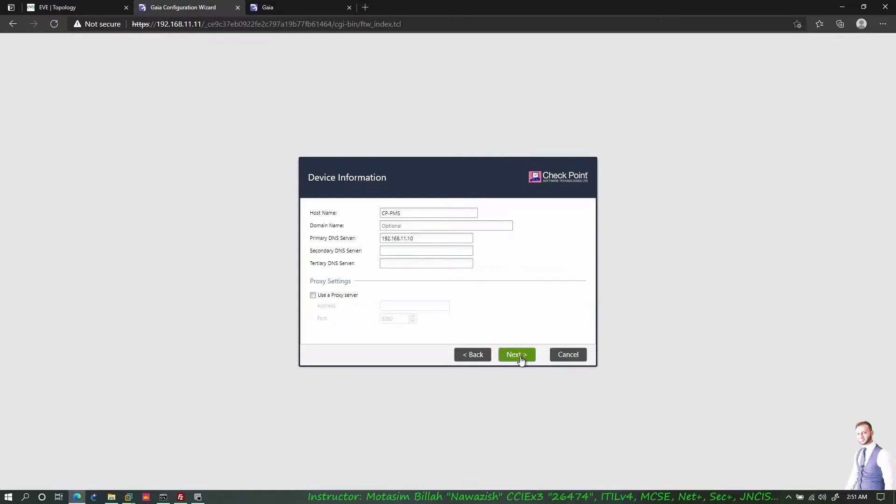
{"action": "left_click", "coordinate": [417, 251]}
Set the time zone to Dushanbe, Asia, and accept the installation type.
{"action": "type", "text": "Dublin, Europe (GMT"}
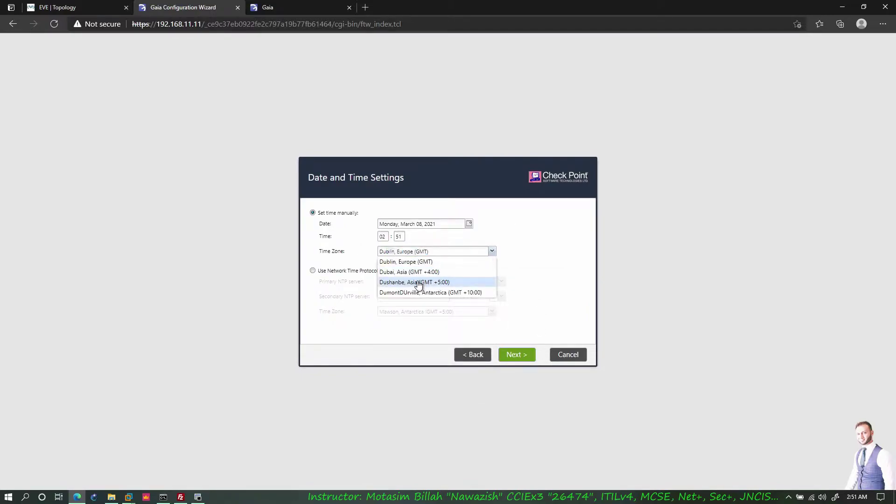
{"action": "left_click", "coordinate": [421, 282]}
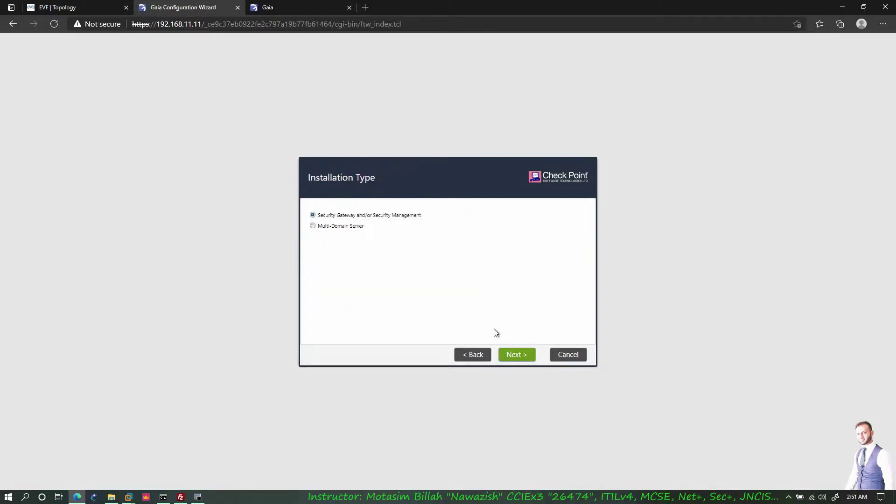
{"action": "left_click", "coordinate": [518, 356]}
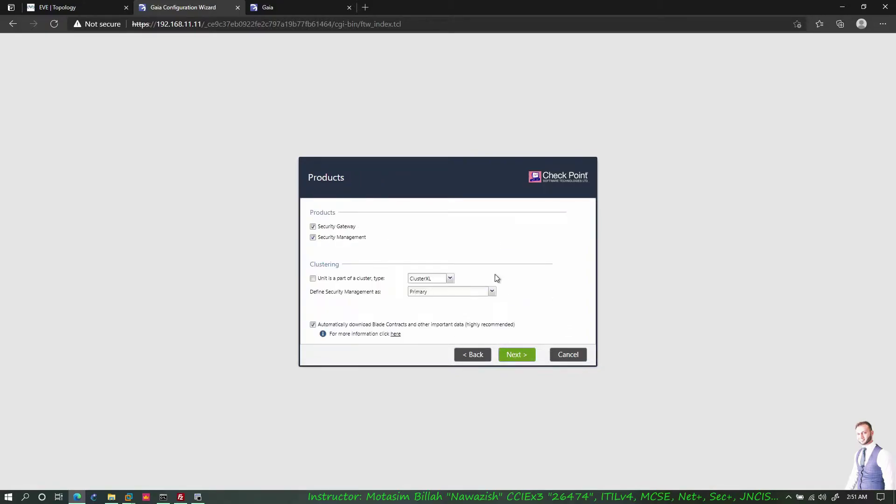
Install Security Management only, allow GUI clients from any IP, and start the configuration.
{"action": "left_click", "coordinate": [332, 229]}
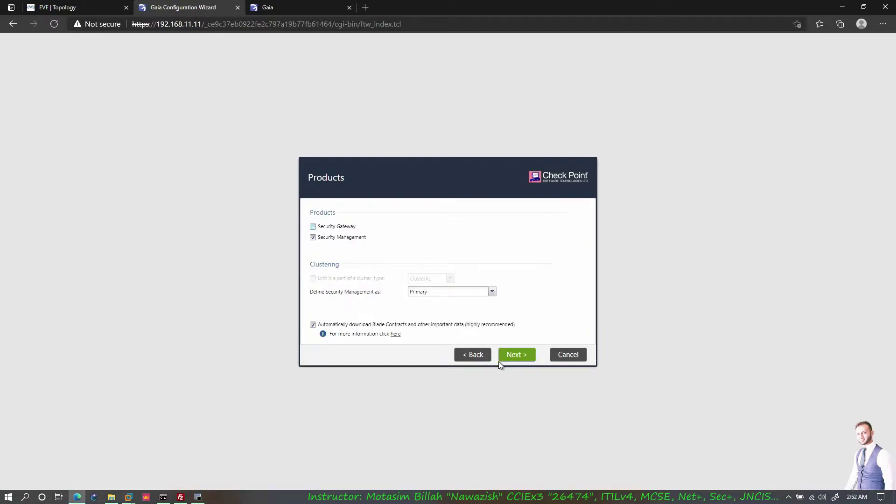
{"action": "left_click", "coordinate": [515, 357]}
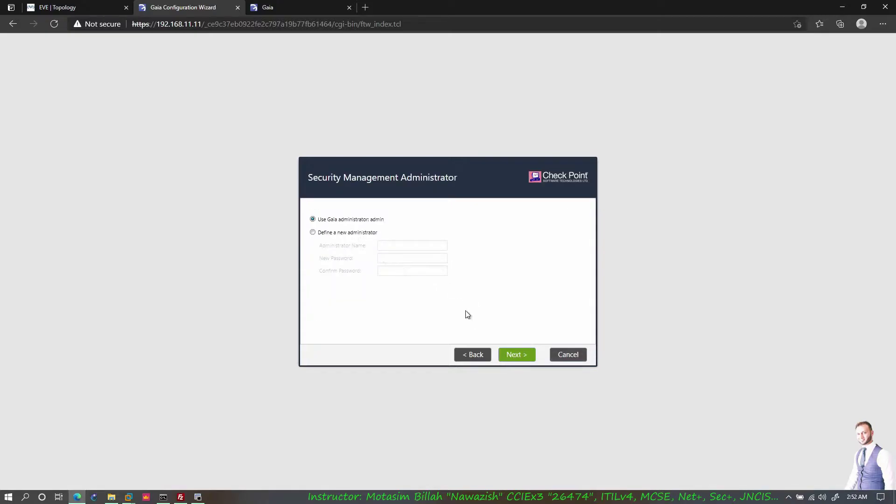
{"action": "left_click", "coordinate": [521, 358]}
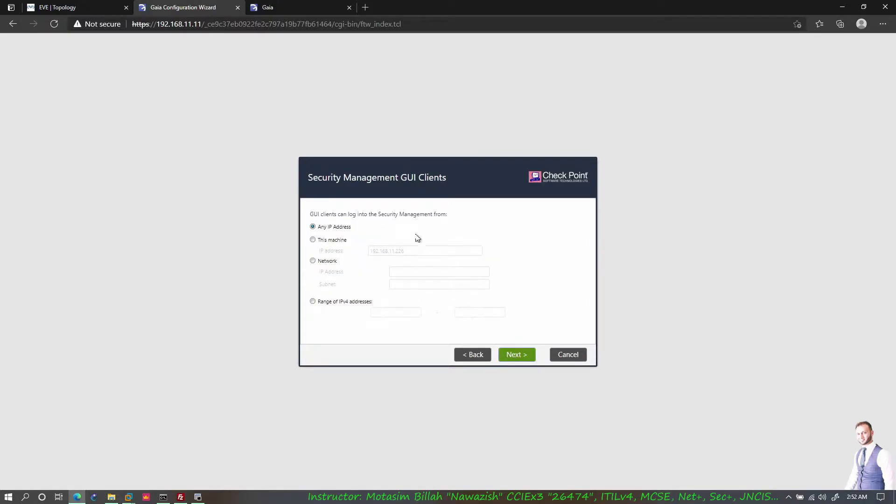
{"action": "left_click", "coordinate": [516, 356]}
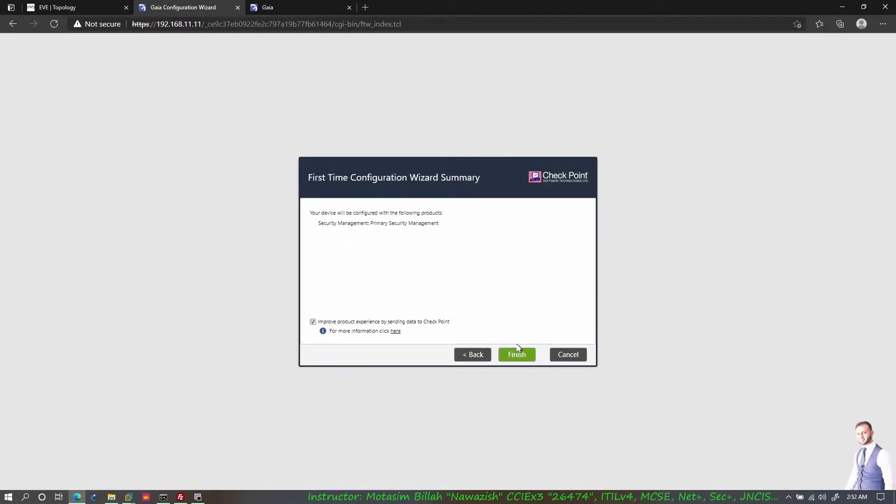
{"action": "left_click", "coordinate": [517, 356]}
{"action": "left_click", "coordinate": [428, 280]}
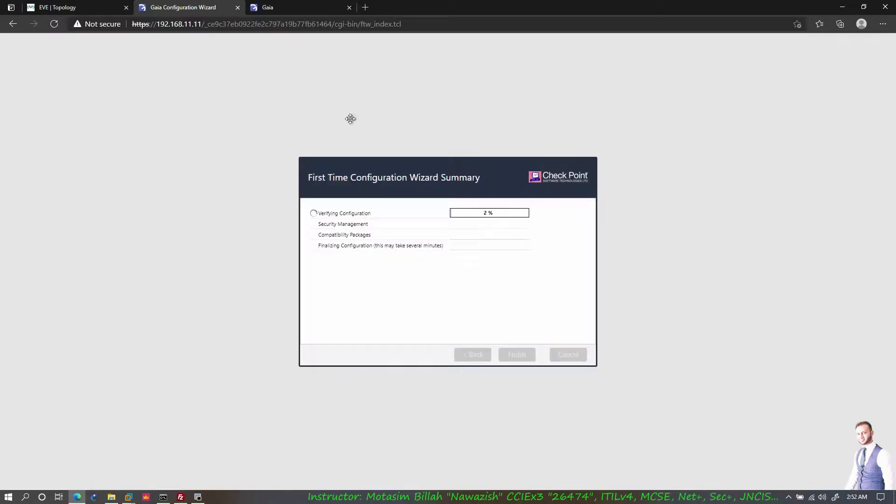
{"action": "left_click", "coordinate": [299, 8]}
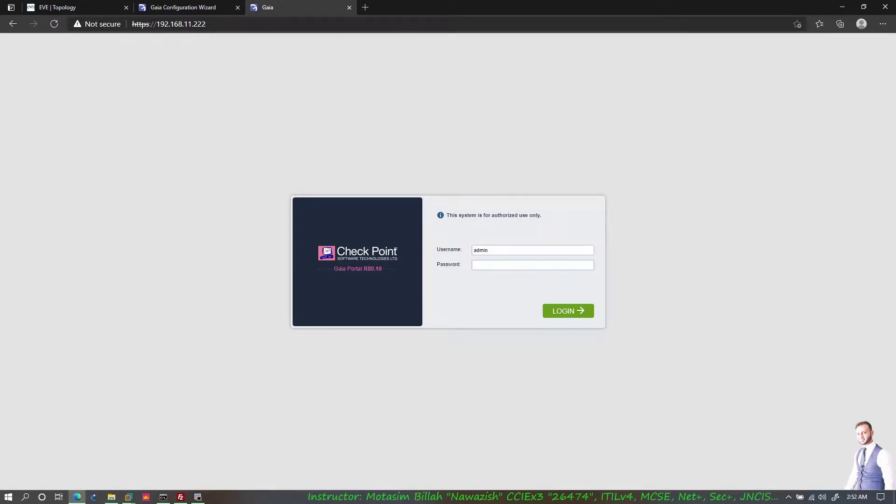
Sign into 192.168.11.222 with the admin password and set the management default gateway to 200.91.33.1.
{"action": "type", "text": "23"}
{"action": "key", "text": "Return"}
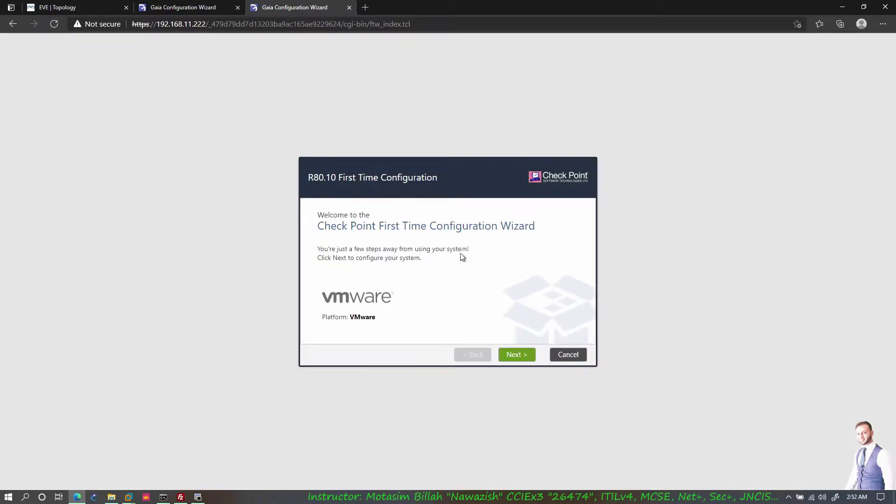
{"action": "left_click", "coordinate": [518, 357]}
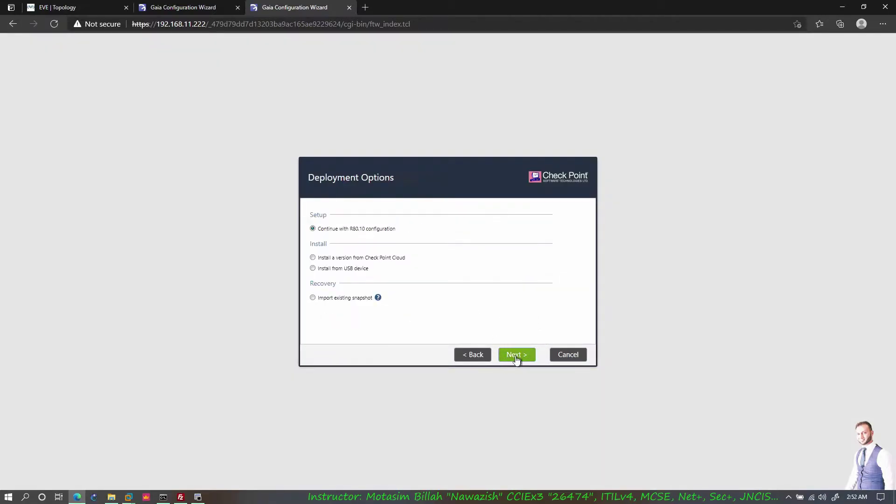
{"action": "left_click", "coordinate": [516, 358]}
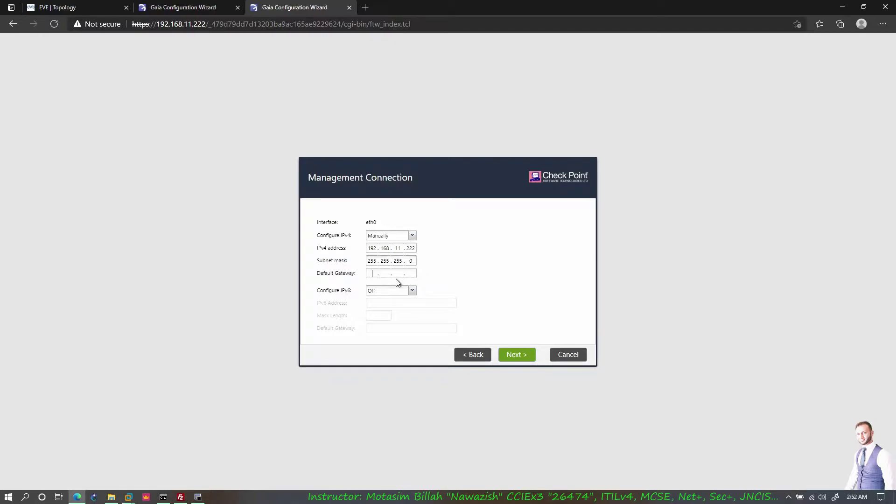
{"action": "left_click", "coordinate": [70, 8]}
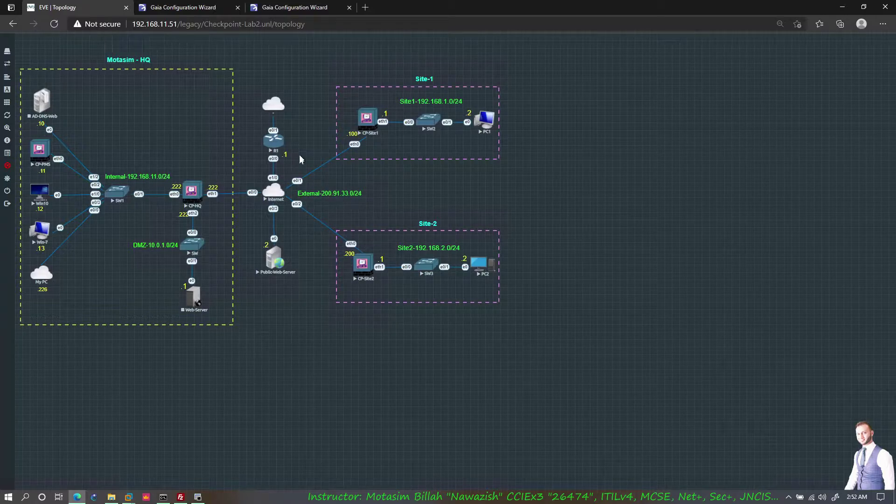
{"action": "left_click", "coordinate": [267, 10]}
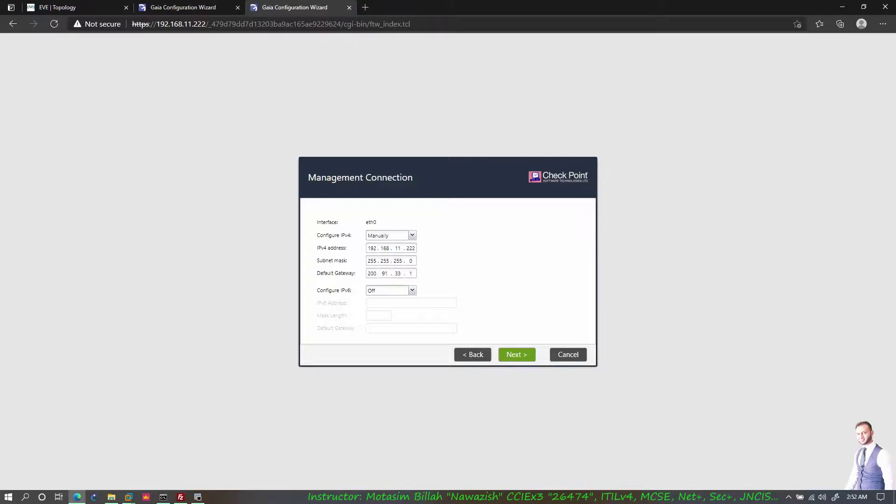
{"action": "left_click", "coordinate": [508, 349]}
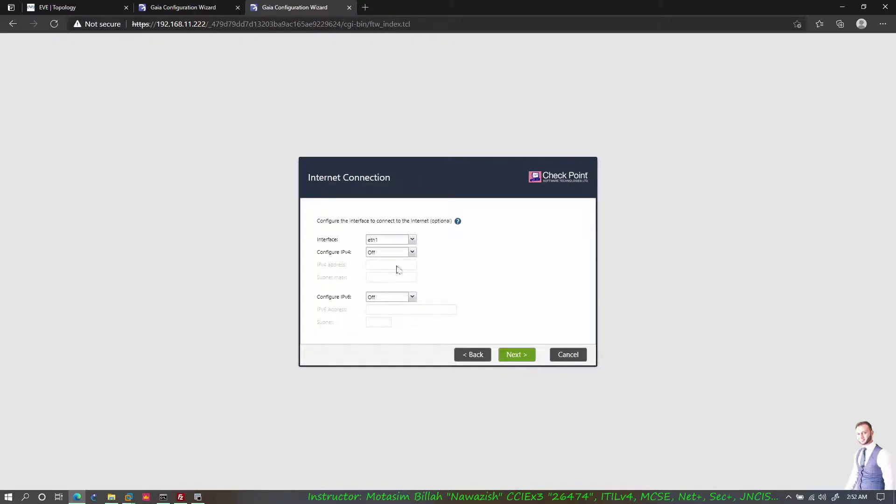
Set eth1 manually to 200.91.33.222 with mask 255.255.255.0 in the CP-HQ wizard.
{"action": "left_click", "coordinate": [411, 252]}
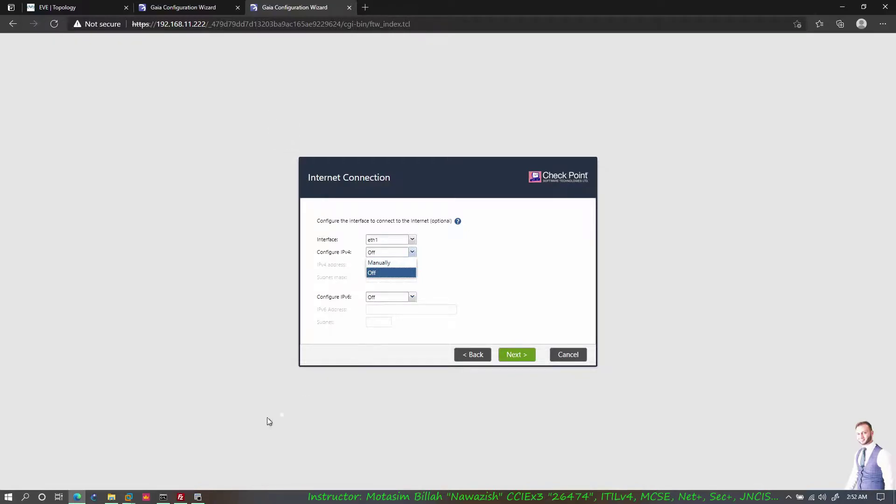
{"action": "left_click", "coordinate": [379, 263]}
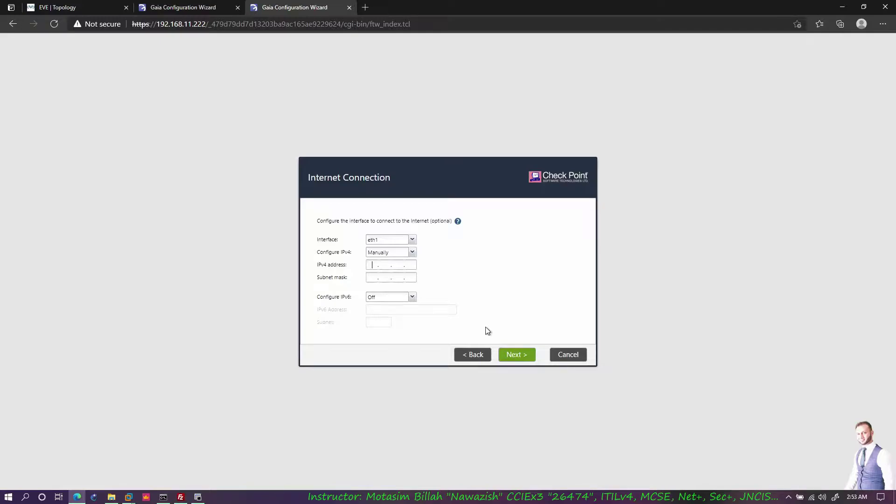
{"action": "type", "text": "200 . 91 . 33 . 222"}
{"action": "left_click", "coordinate": [190, 12]}
{"action": "left_click", "coordinate": [99, 10]}
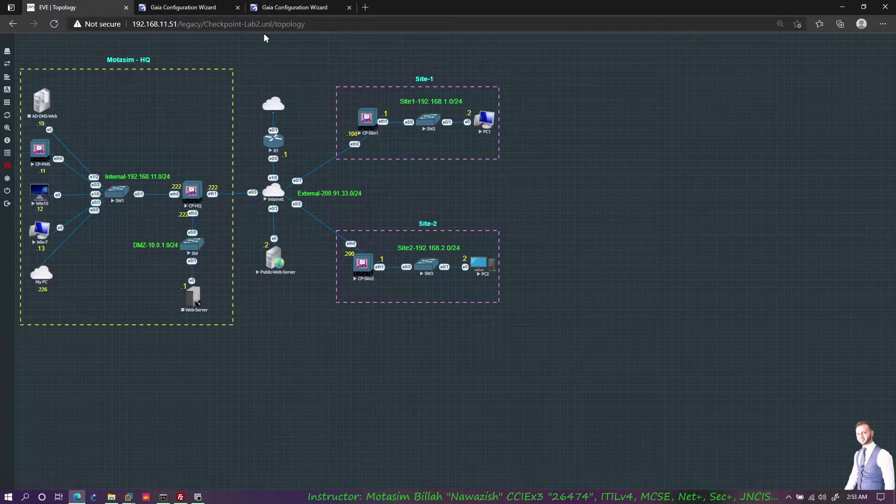
{"action": "left_click", "coordinate": [281, 11]}
Name the gateway CP-HQ with primary DNS 192.168.11.10 on the Device Information page.
{"action": "left_click", "coordinate": [518, 356]}
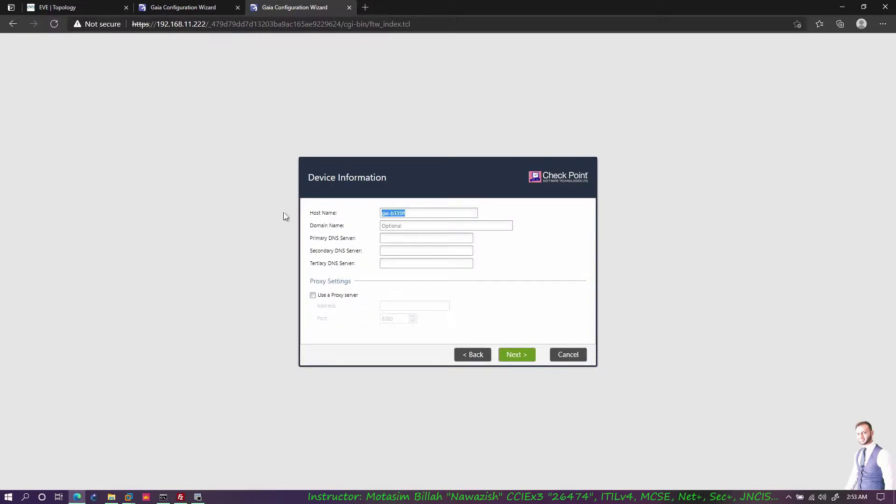
{"action": "type", "text": "CP-"}
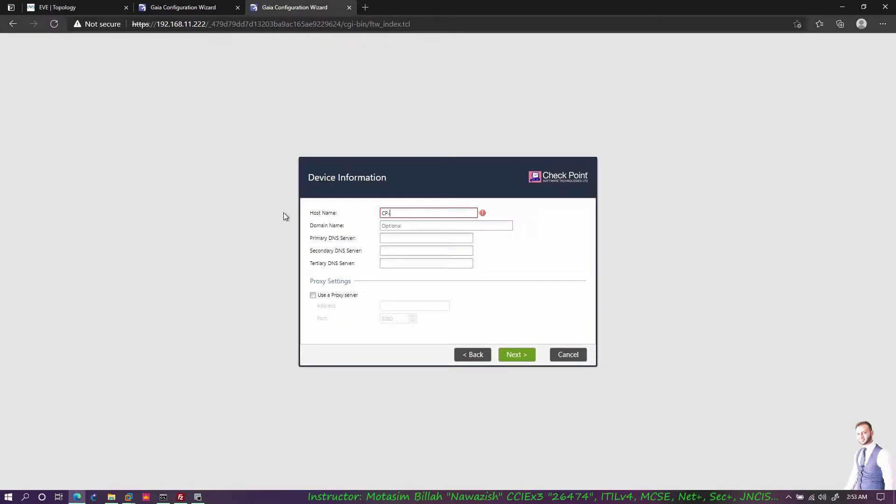
{"action": "type", "text": "HQ"}
{"action": "left_click", "coordinate": [514, 357]}
Set the time zone to Dushanbe, Asia.
{"action": "left_click", "coordinate": [434, 251]}
{"action": "type", "text": "D"}
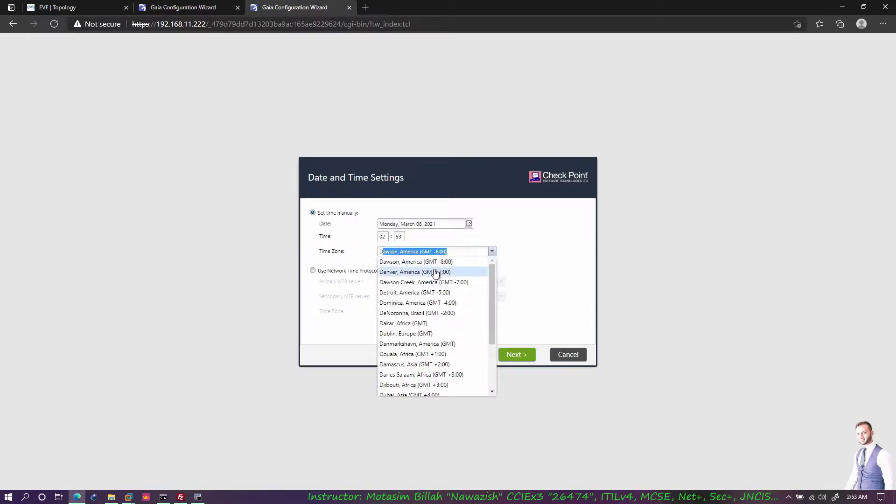
{"action": "type", "text": "u"}
{"action": "left_click", "coordinate": [430, 282]}
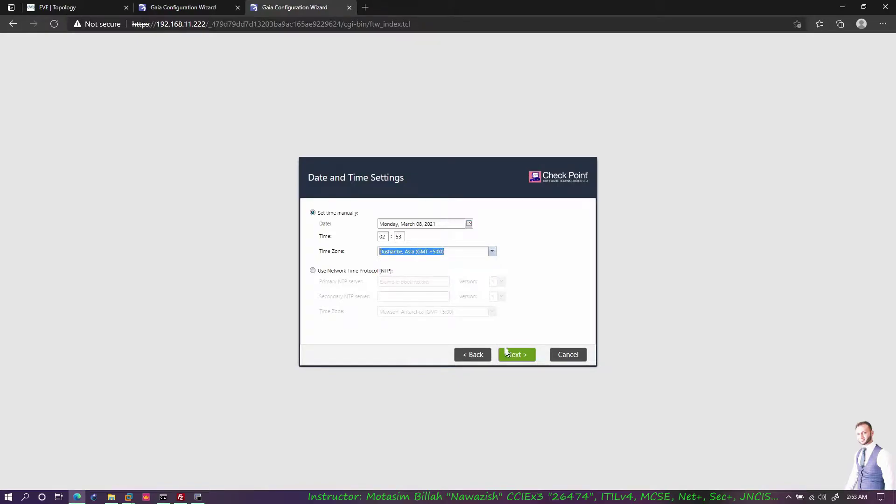
{"action": "left_click", "coordinate": [516, 356]}
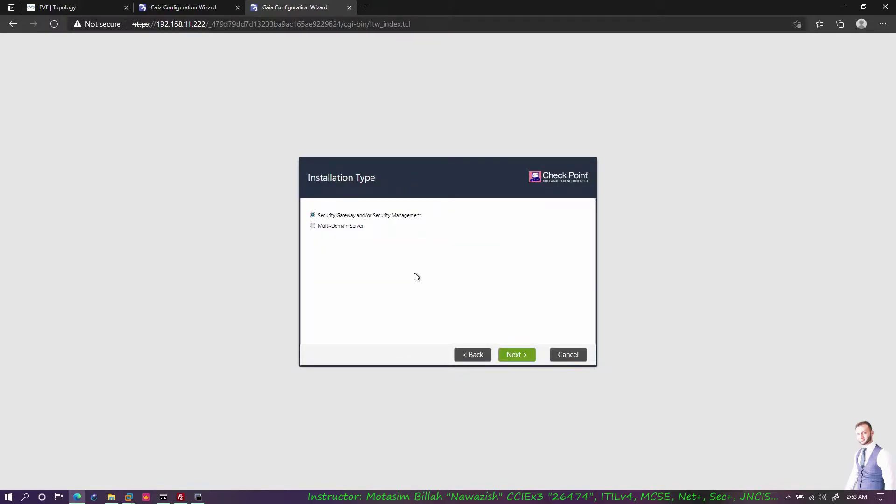
Untick Security Management so only Security Gateway is installed, keeping the static IP.
{"action": "left_click", "coordinate": [501, 356]}
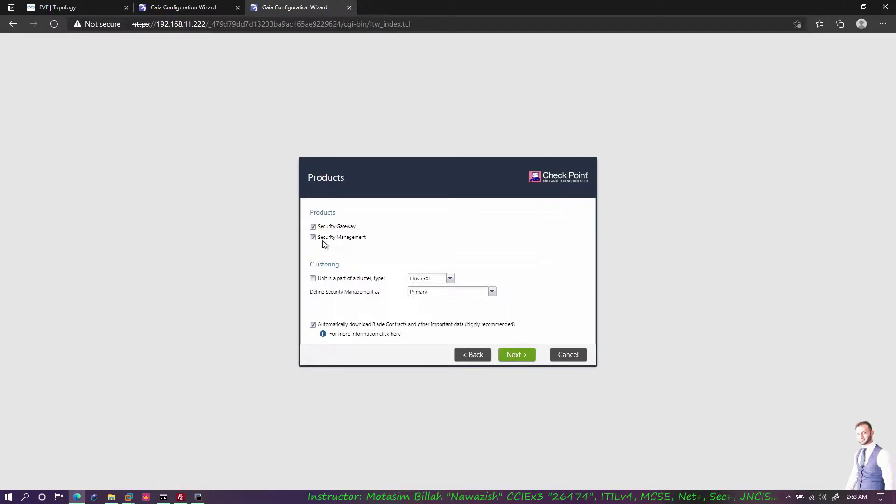
{"action": "left_click", "coordinate": [331, 238]}
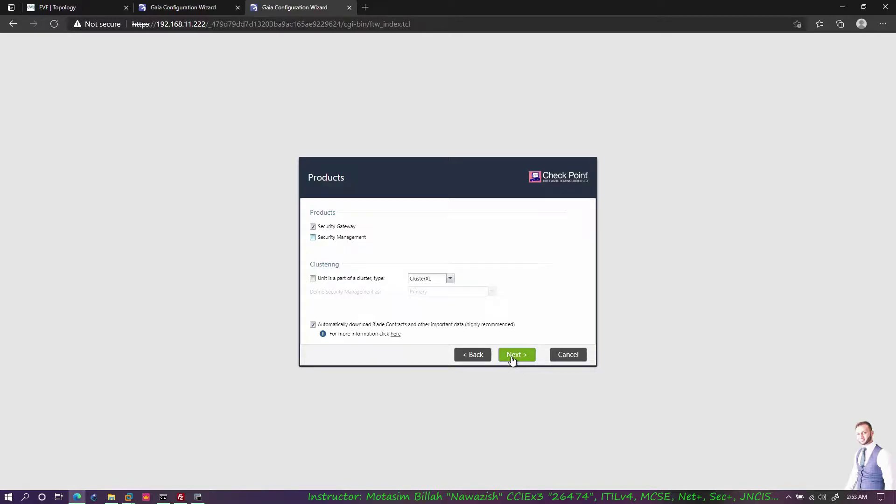
{"action": "left_click", "coordinate": [515, 356]}
{"action": "left_click", "coordinate": [514, 356]}
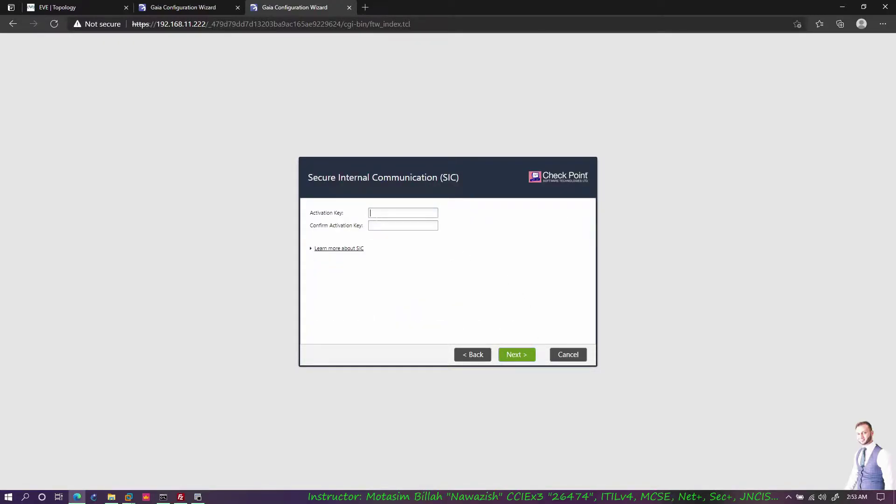
Enter and confirm the SIC activation key, then advance to the summary.
{"action": "left_click", "coordinate": [377, 217]}
{"action": "type", "text": "vpn1234vpn1"}
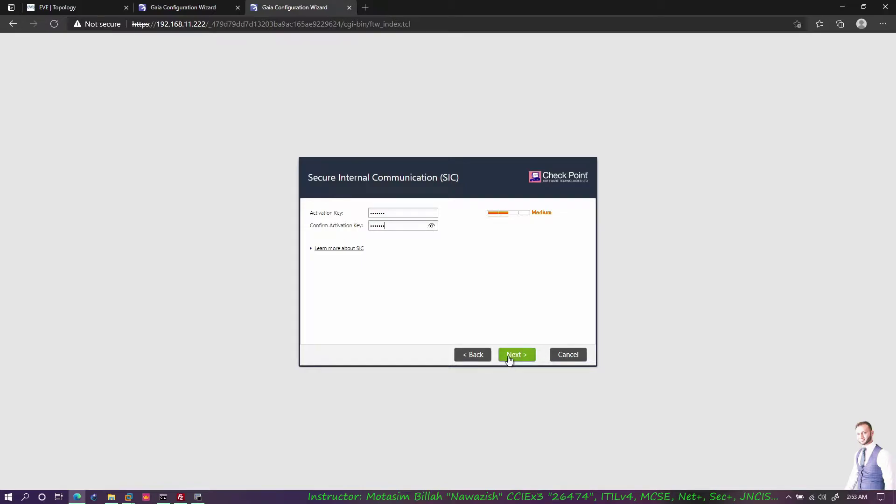
{"action": "left_click", "coordinate": [511, 360]}
Finish the wizard, confirm starting the configuration, and return to the EVE lab topology.
{"action": "left_click", "coordinate": [526, 357]}
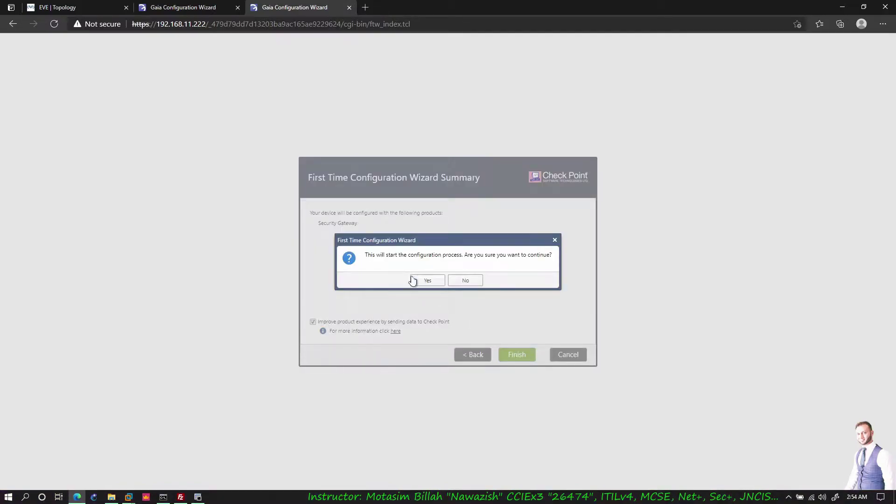
{"action": "left_click", "coordinate": [427, 281]}
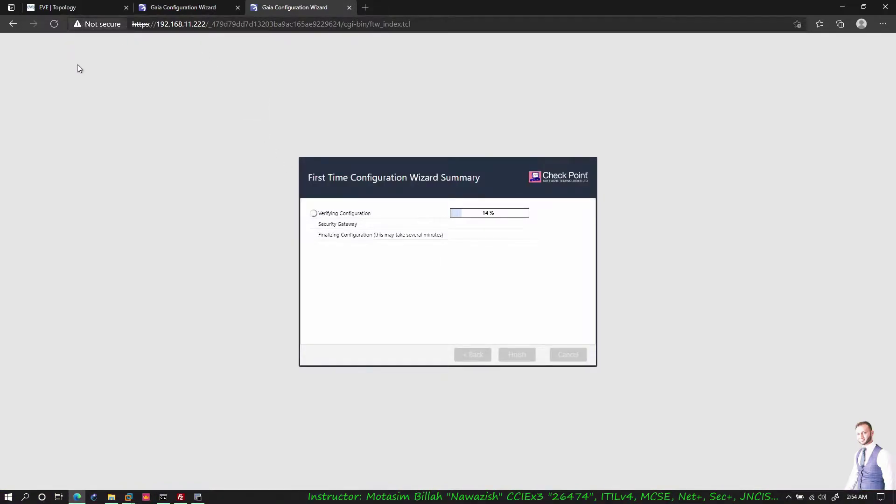
{"action": "left_click", "coordinate": [90, 9]}
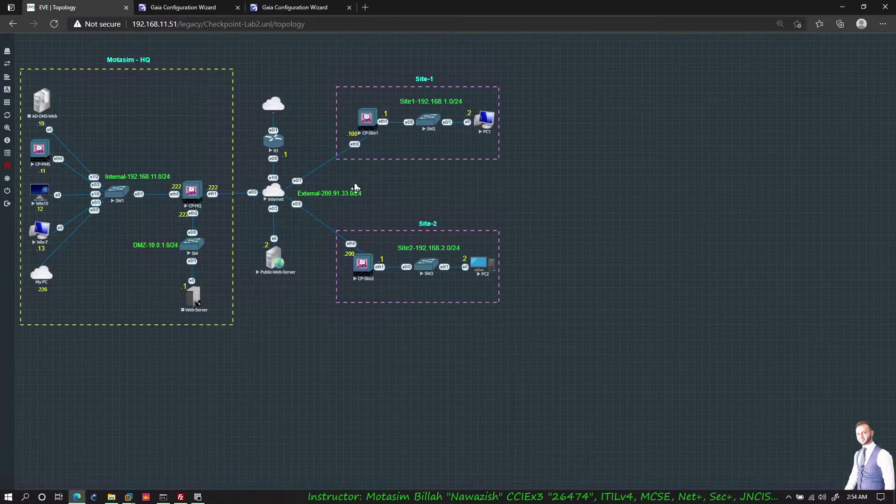
Launch the Public-Web-Server node's VNC console and move the window aside.
{"action": "left_click", "coordinate": [272, 263]}
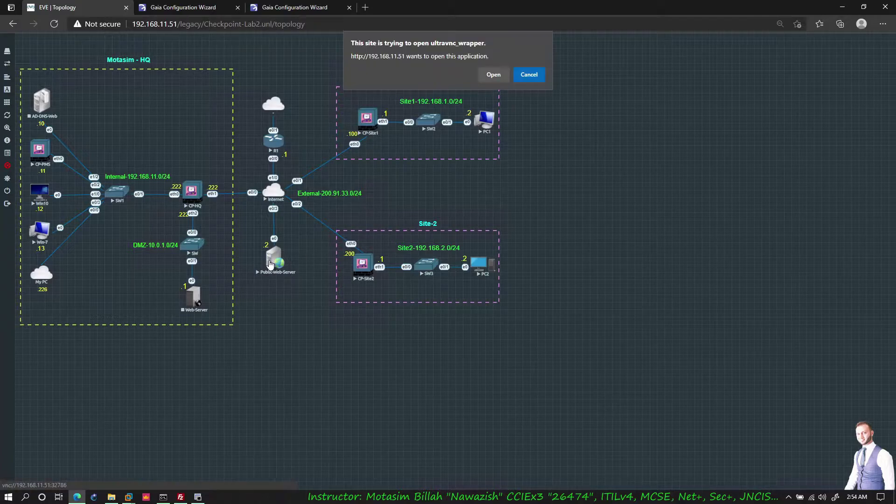
{"action": "left_click", "coordinate": [492, 74]}
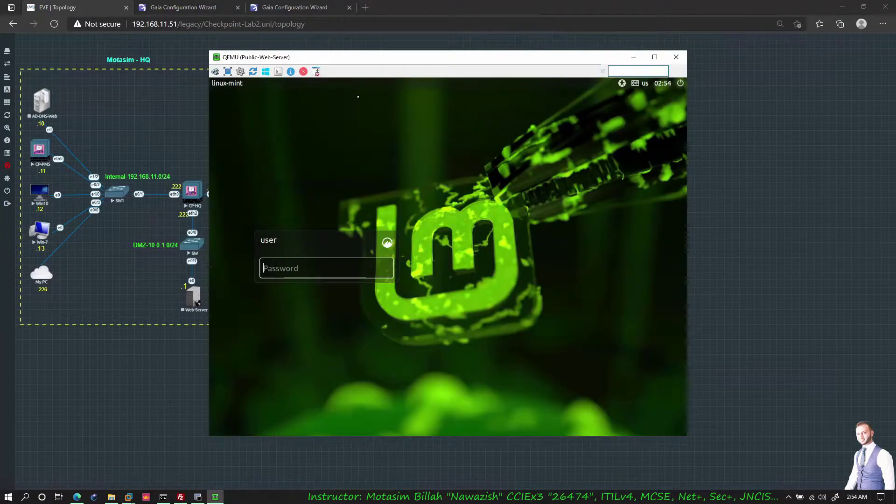
{"action": "left_click_drag", "start_coordinate": [386, 64], "coordinate": [594, 49]}
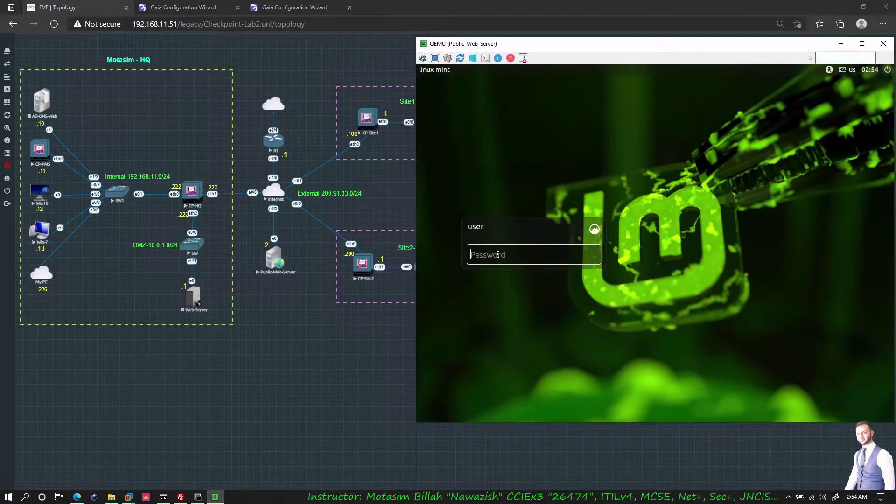
Log in to Linux Mint with the account password, dismiss the popups, and open a terminal.
{"action": "key", "text": "Return"}
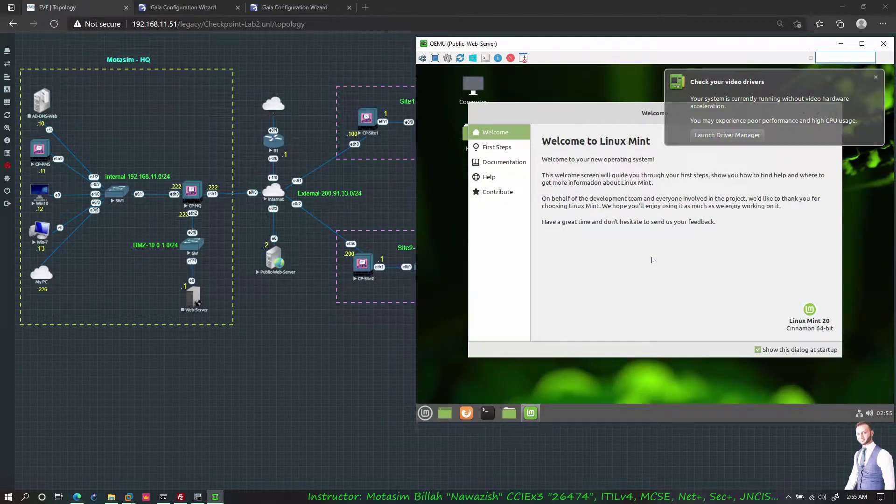
{"action": "left_click", "coordinate": [876, 77]}
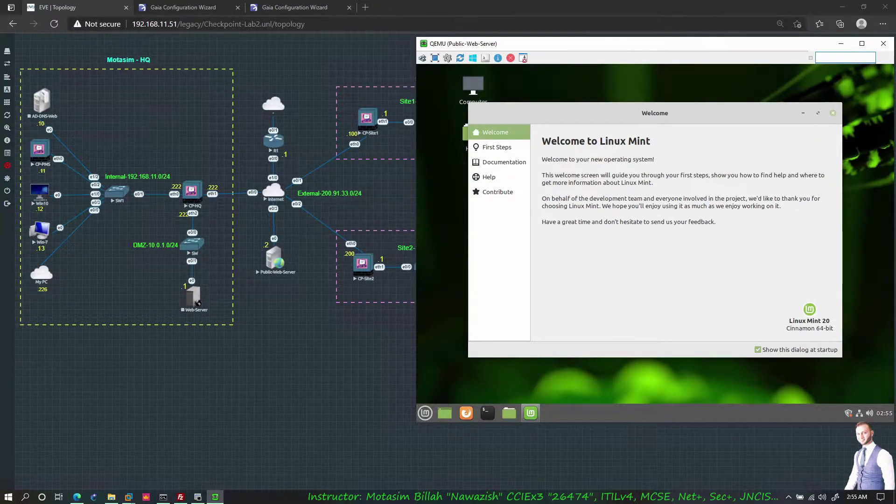
{"action": "key", "text": "alt+F4"}
{"action": "left_click", "coordinate": [487, 413]}
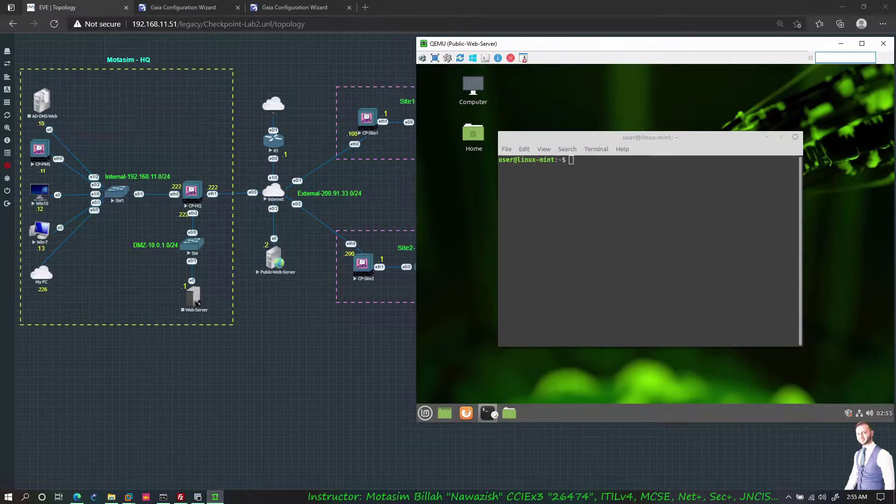
Run ping 200.91.33.100 in the terminal.
{"action": "left_click", "coordinate": [574, 279]}
{"action": "type", "text": "ping 200.91.33.100"}
{"action": "key", "text": "Return"}
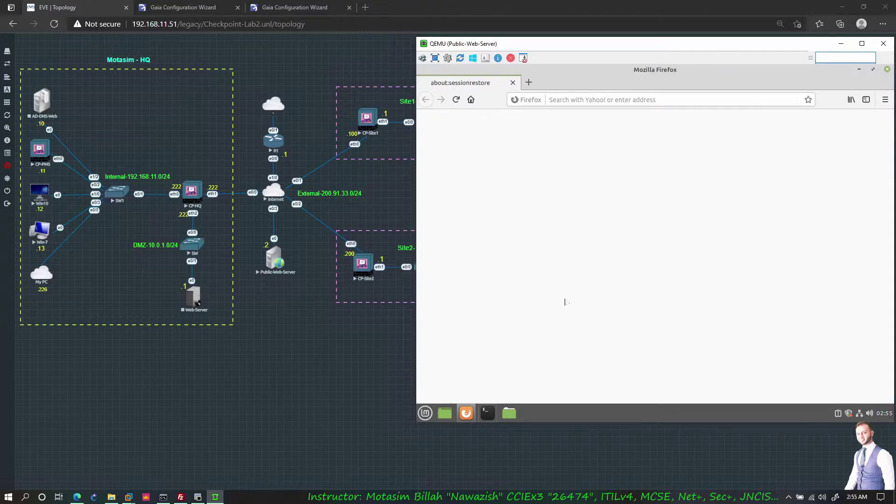
Bring the ping terminal to front, then switch to SecureCRT's CP-Site1 session.
{"action": "mouse_move", "coordinate": [488, 413]}
{"action": "left_click", "coordinate": [501, 377]}
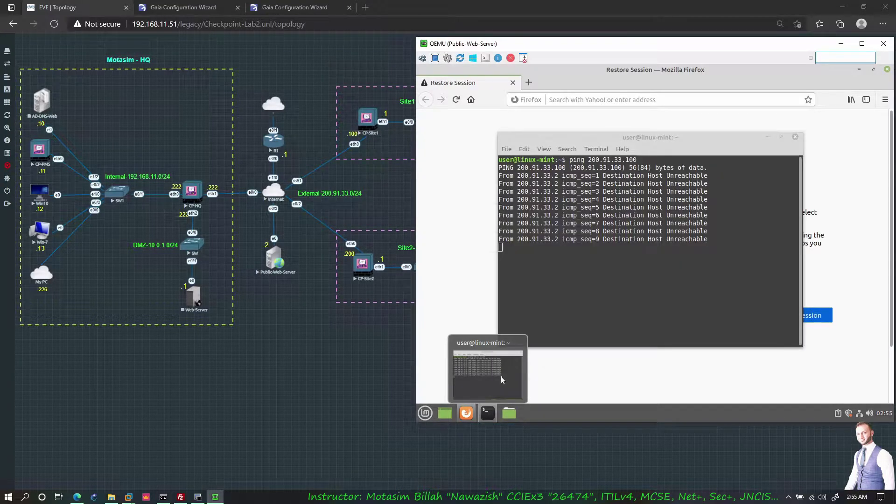
{"action": "left_click", "coordinate": [495, 415]}
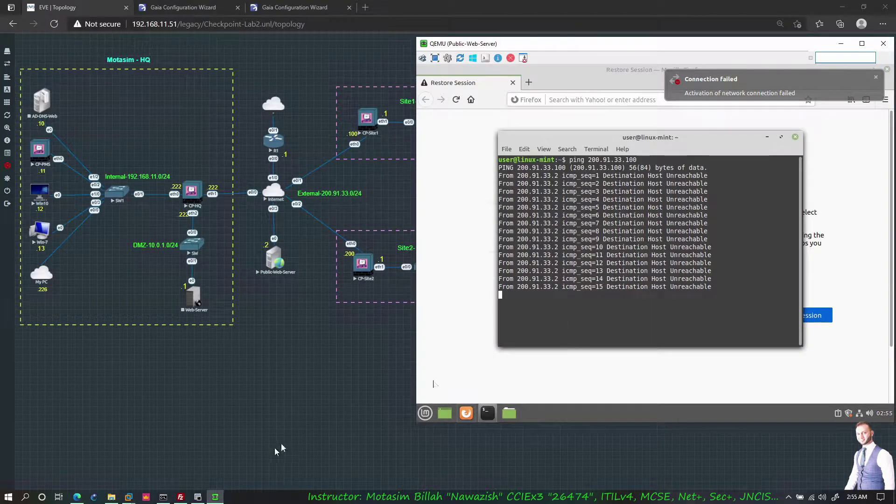
{"action": "left_click", "coordinate": [198, 496]}
{"action": "left_click", "coordinate": [121, 363]}
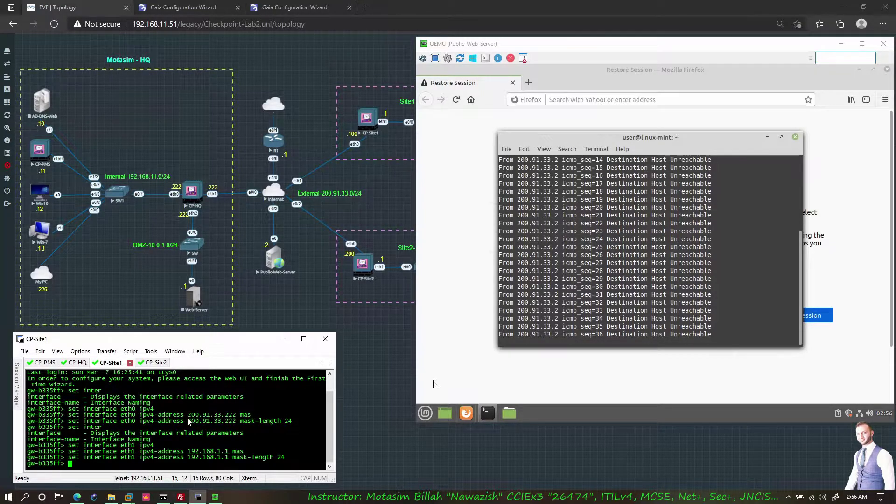
On CP-Site1, run set interface eth0 ipv4-address 200.91.33.100 mask-length 24.
{"action": "type", "text": "set inter"}
{"action": "key", "text": "Tab"}
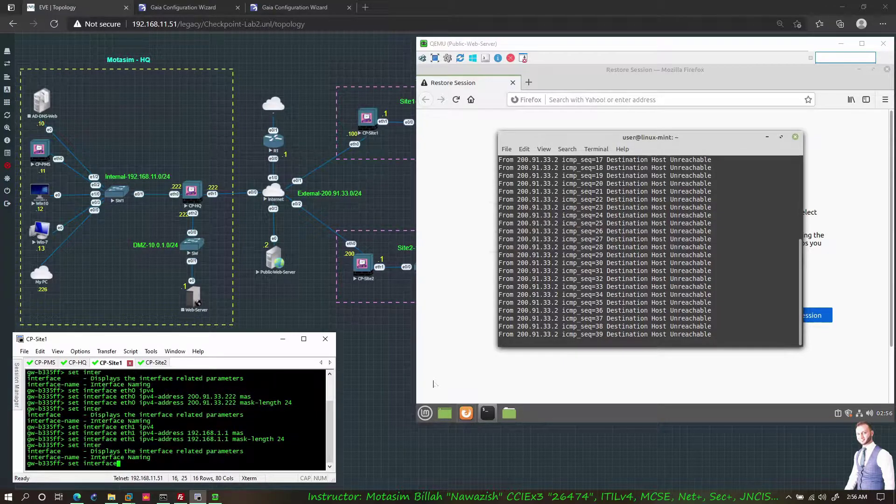
{"action": "type", "text": "interface eth0 ipv4"}
{"action": "key", "text": "Tab"}
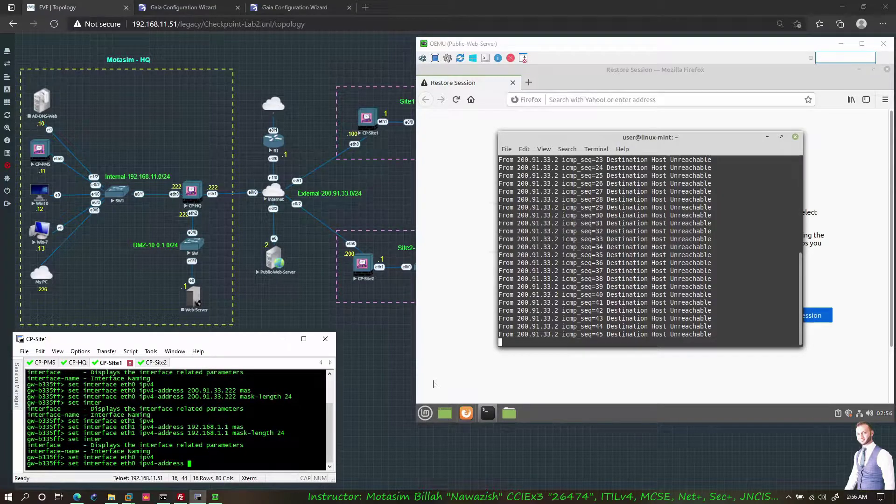
{"action": "type", "text": "200.91.33.100 mas"}
{"action": "key", "text": "Tab"}
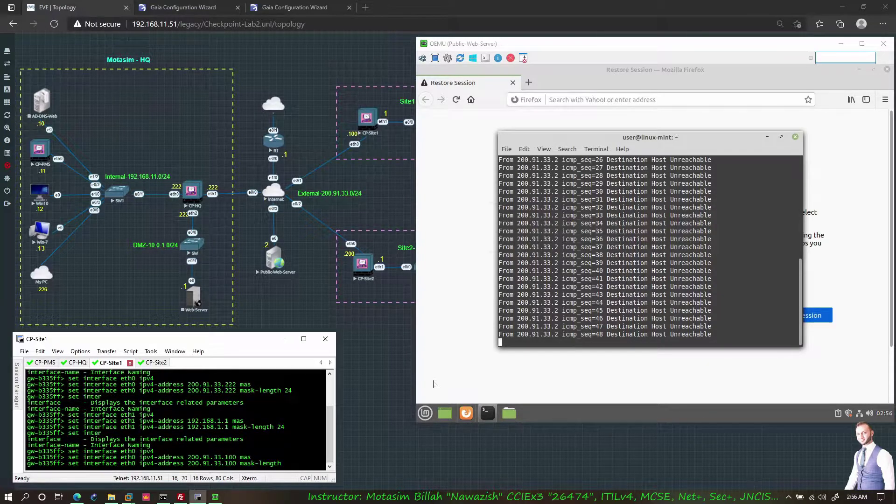
{"action": "type", "text": "24"}
{"action": "key", "text": "Return"}
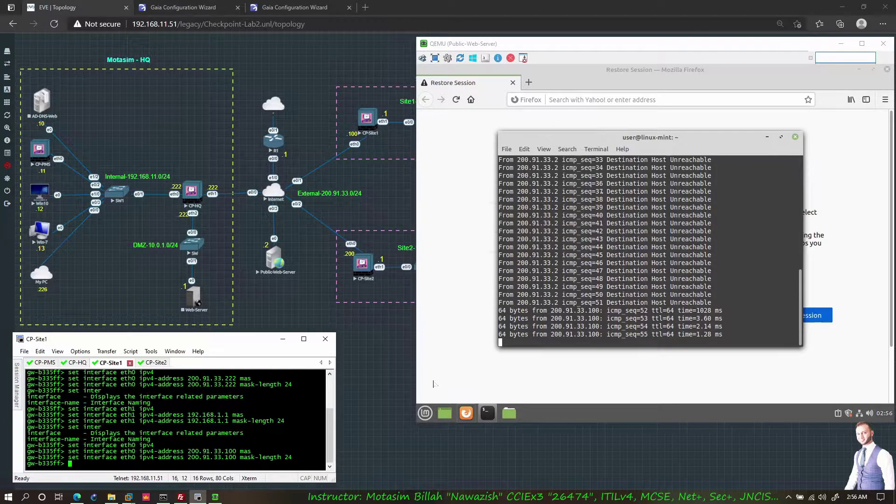
{"action": "left_click", "coordinate": [581, 100]}
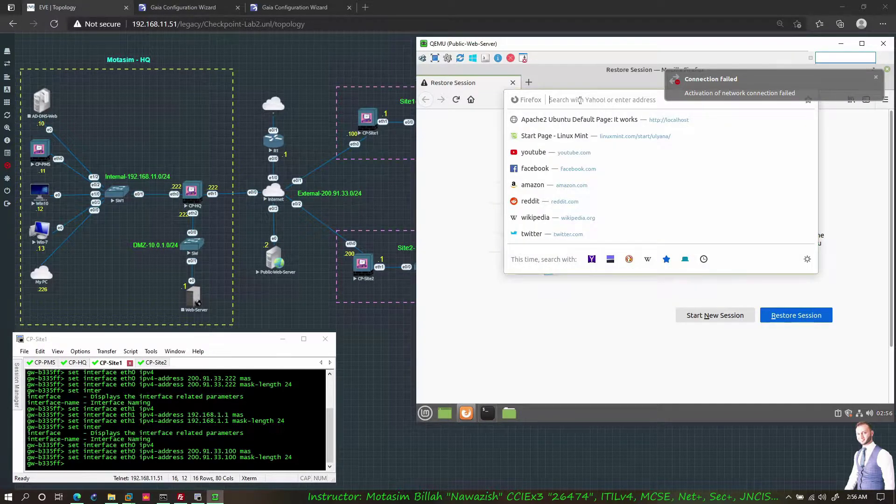
{"action": "type", "text": "https"}
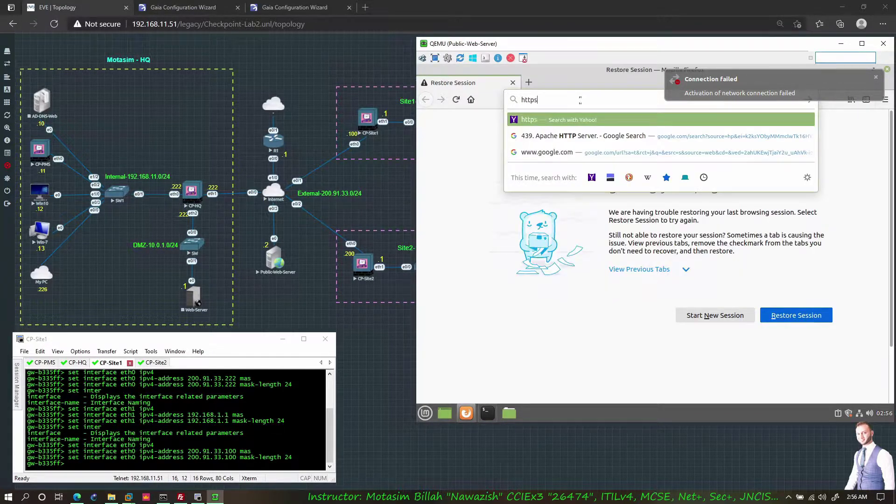
{"action": "type", "text": "://"}
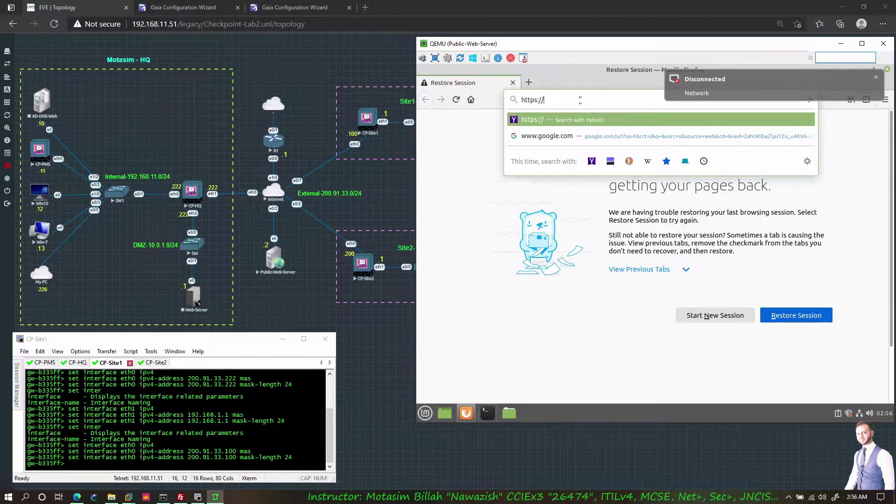
{"action": "type", "text": "200.91.33.100"}
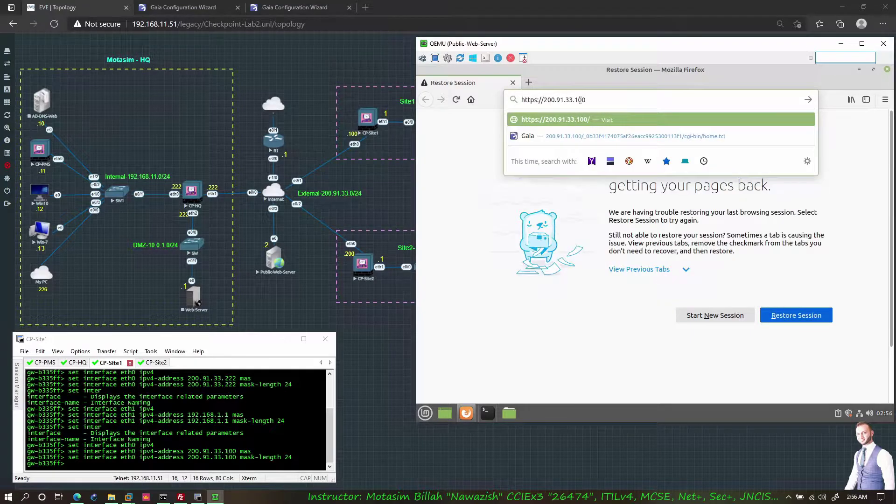
{"action": "key", "text": "Return"}
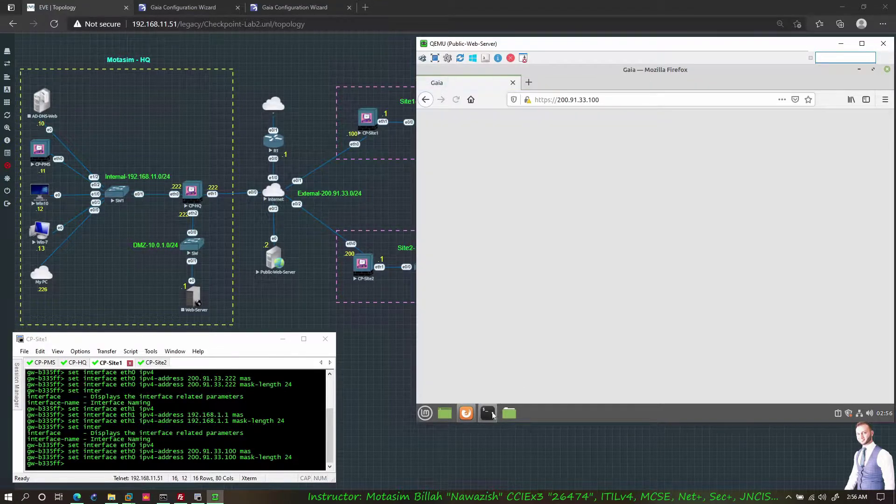
{"action": "left_click", "coordinate": [488, 414]}
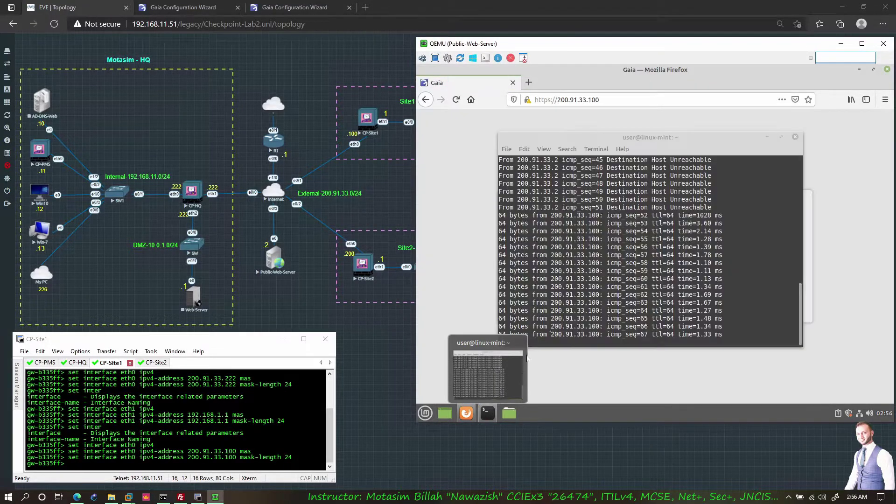
{"action": "key", "text": "ctrl+c"}
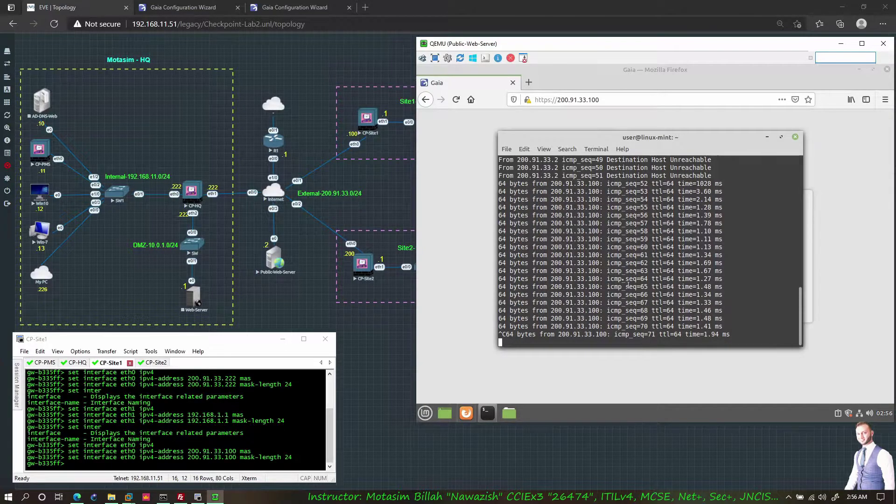
{"action": "key", "text": "ctrl+c"}
{"action": "key", "text": "Up"}
{"action": "key", "text": "BackSpace"}
{"action": "key", "text": "BackSpace"}
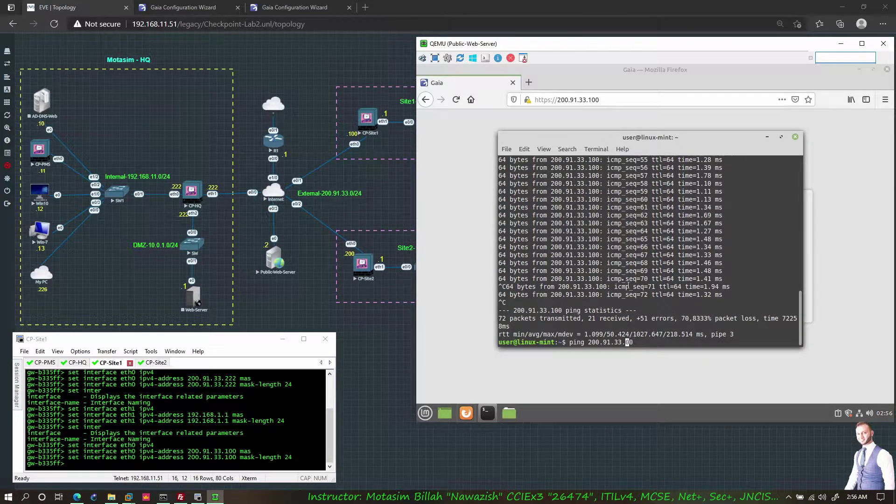
{"action": "type", "text": "2"}
{"action": "key", "text": "Return"}
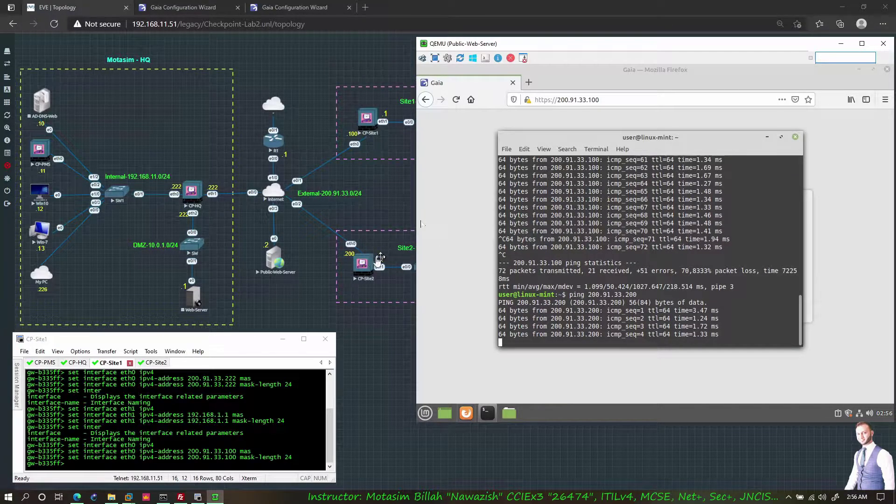
{"action": "left_click", "coordinate": [471, 177]}
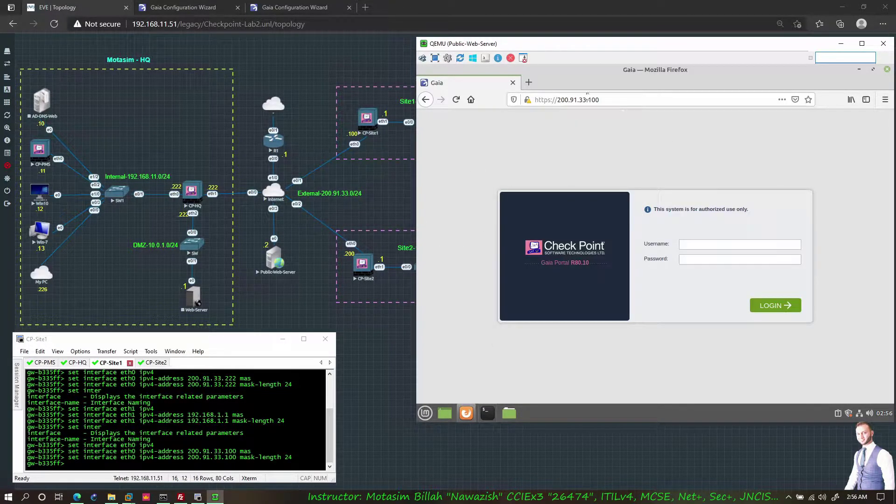
{"action": "key", "text": "ctrl+t"}
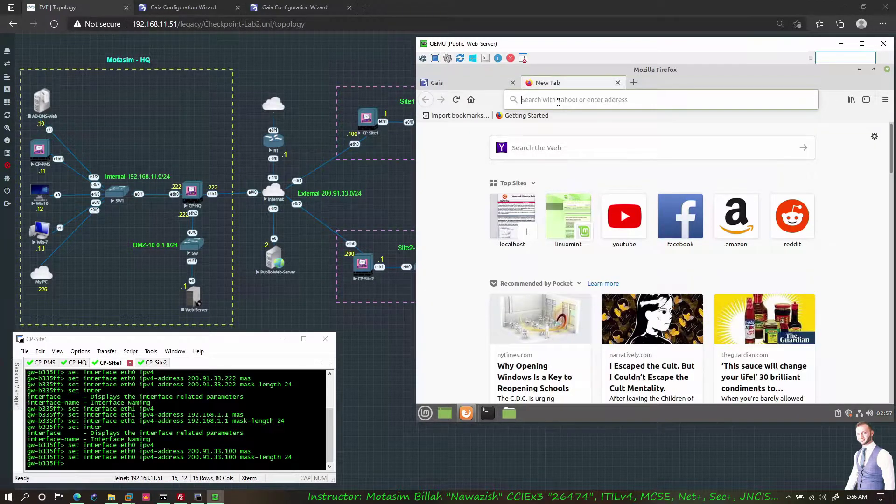
{"action": "left_click", "coordinate": [559, 100]}
{"action": "type", "text": "https"}
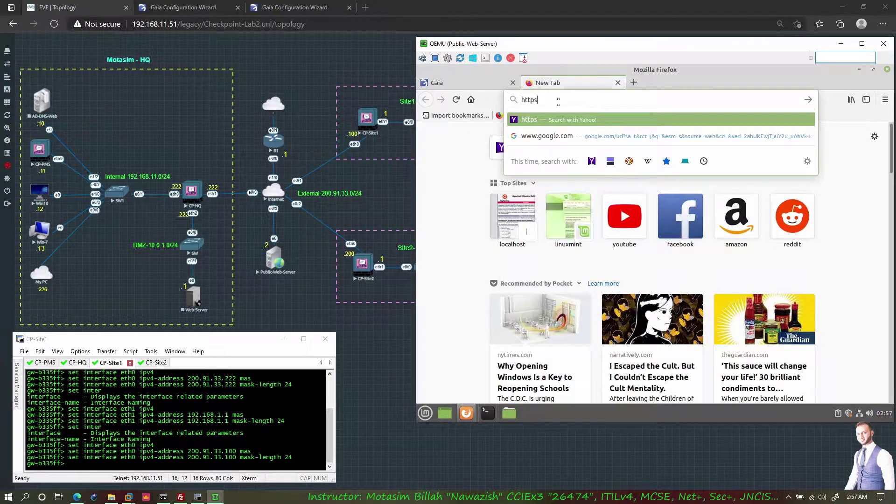
{"action": "type", "text": "://200."}
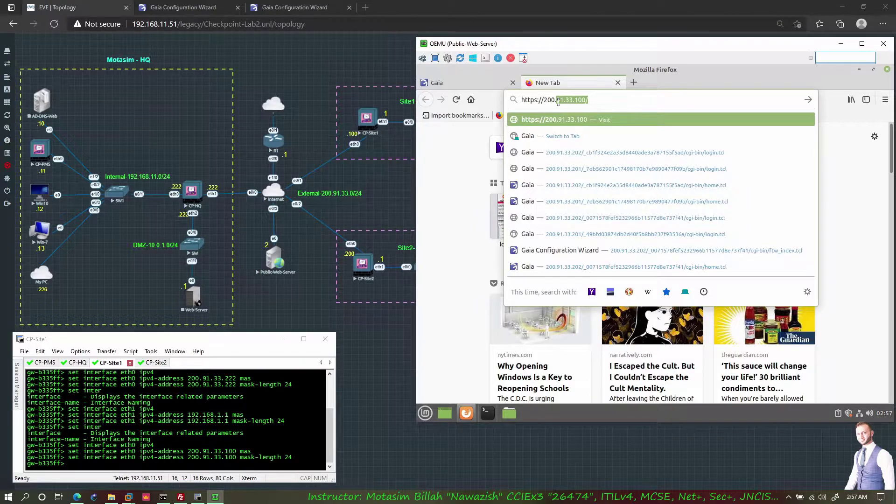
{"action": "key", "text": "Right"}
{"action": "key", "text": "BackSpace"}
{"action": "type", "text": "2"}
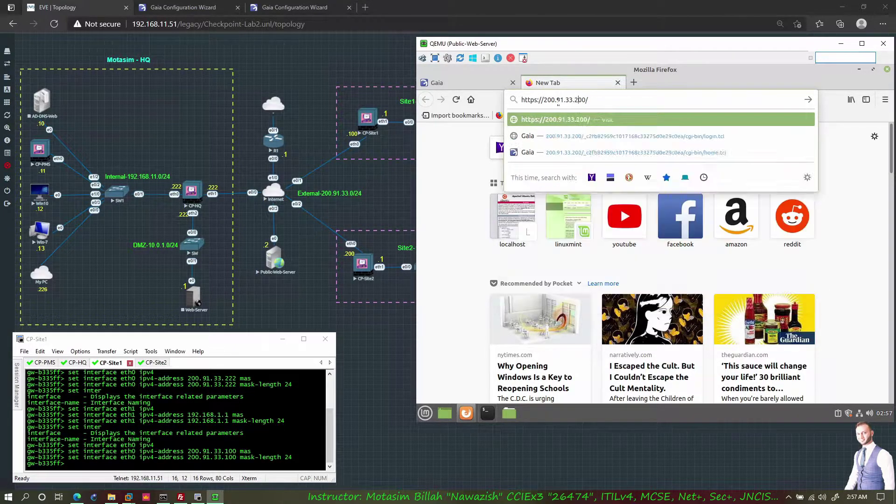
{"action": "key", "text": "Return"}
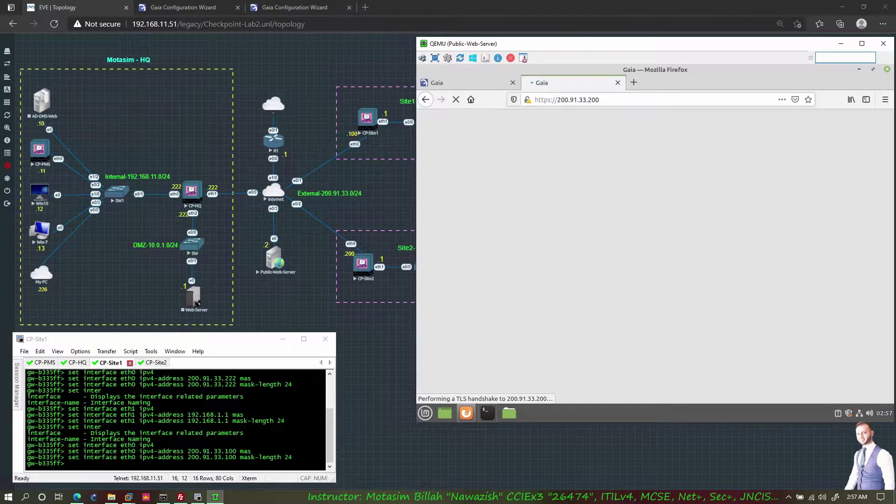
Log in to the 200.91.33.100 Gaia Portal with the admin credentials, declining to save them.
{"action": "key", "text": "ctrl+Tab"}
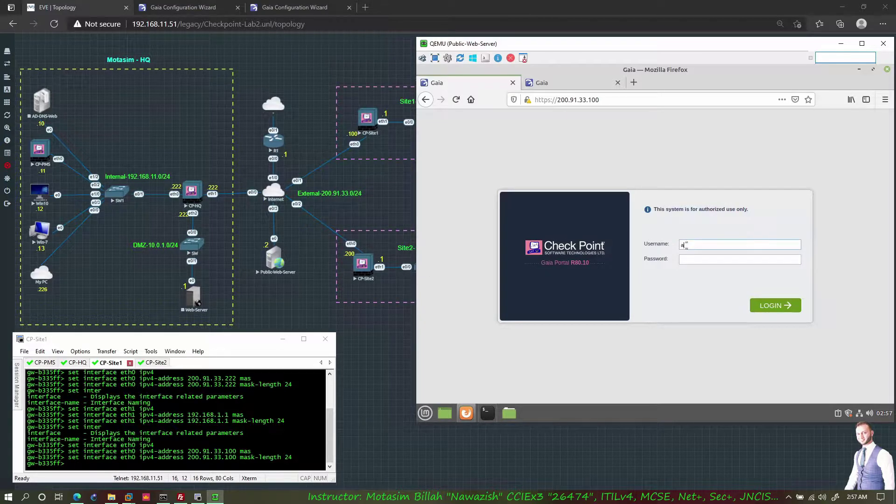
{"action": "type", "text": "n"}
{"action": "key", "text": "Tab"}
{"action": "type", "text": "a"}
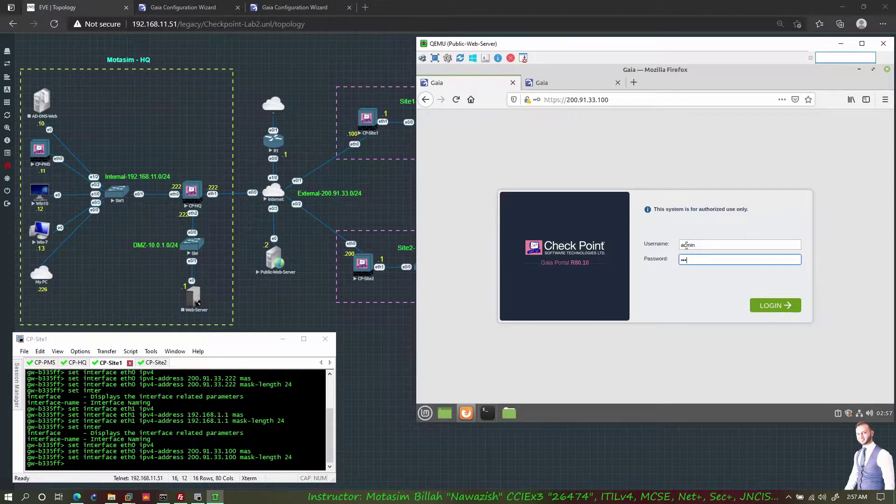
{"action": "key", "text": "Return"}
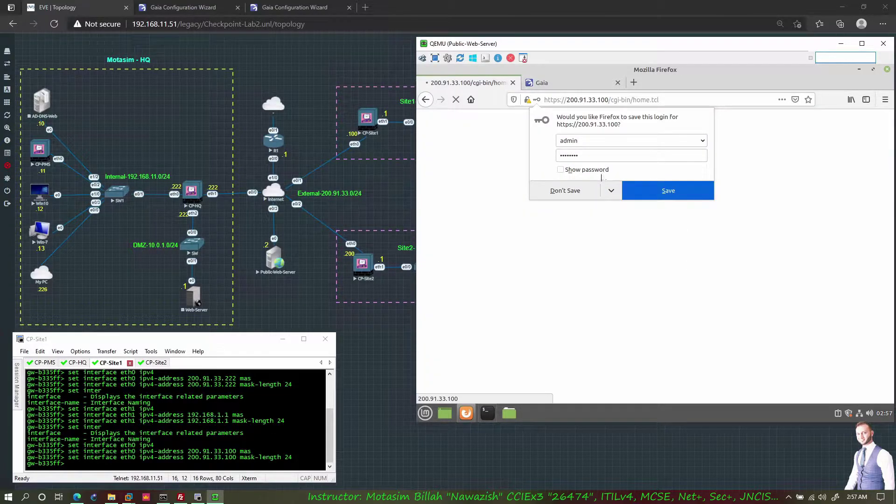
{"action": "left_click", "coordinate": [582, 201]}
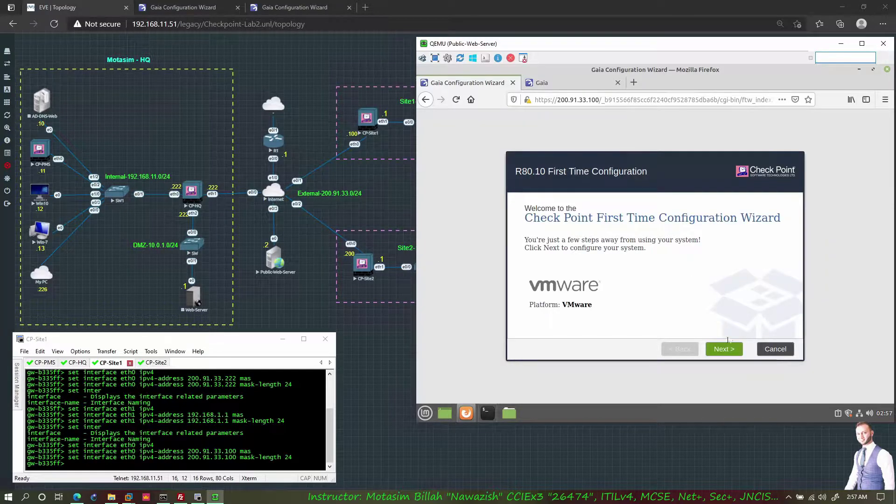
Set the eth0 management default gateway to 200.91.33.1.
{"action": "left_click", "coordinate": [721, 348]}
{"action": "left_click", "coordinate": [719, 346]}
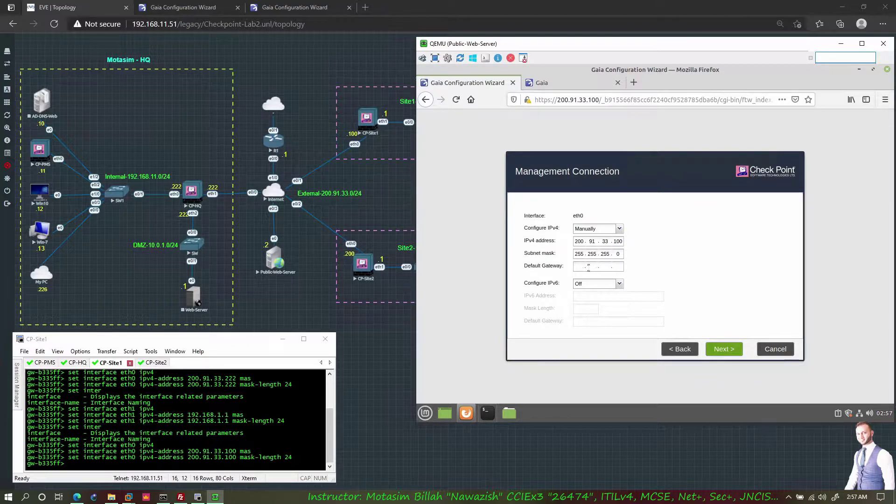
{"action": "type", "text": "200.91.33.1"}
{"action": "left_click", "coordinate": [725, 349]}
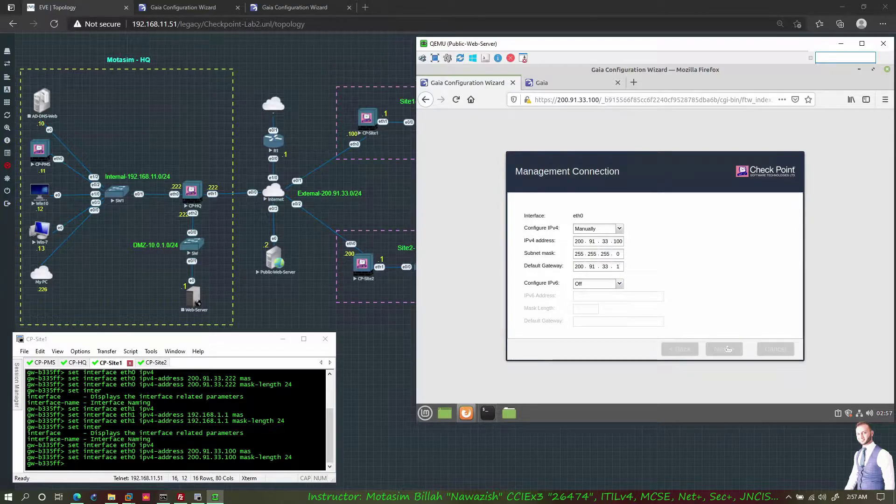
Configure eth1 manually as 192.168.1.1 with mask 255.255.255.0.
{"action": "left_click", "coordinate": [619, 246]}
{"action": "left_click", "coordinate": [587, 255]}
{"action": "left_click", "coordinate": [581, 258]}
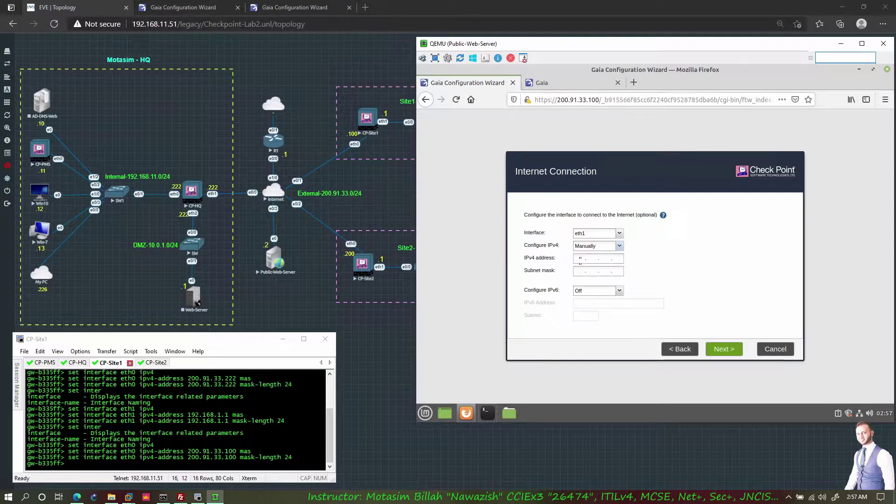
{"action": "type", "text": "192.1.6"}
{"action": "type", "text": "8"}
{"action": "key", "text": "BackSpace"}
{"action": "key", "text": "BackSpace"}
{"action": "key", "text": "BackSpace"}
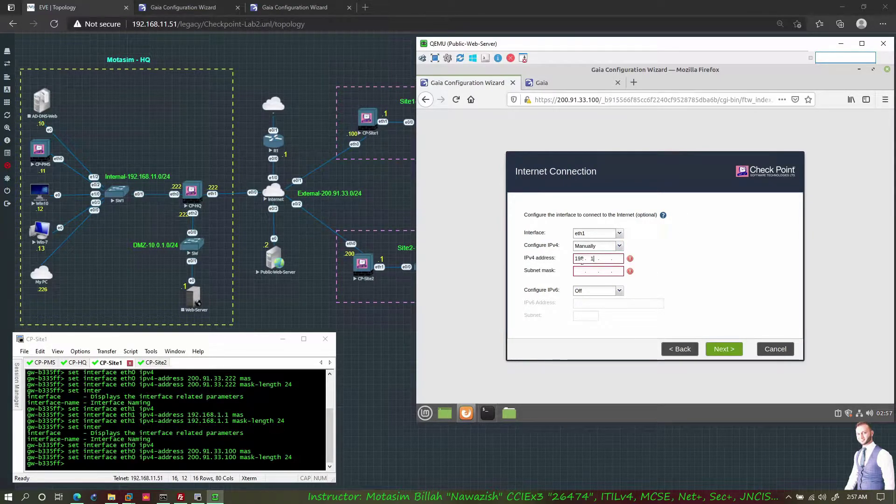
{"action": "type", "text": "11"}
{"action": "key", "text": "Tab"}
{"action": "key", "text": "shift+Tab"}
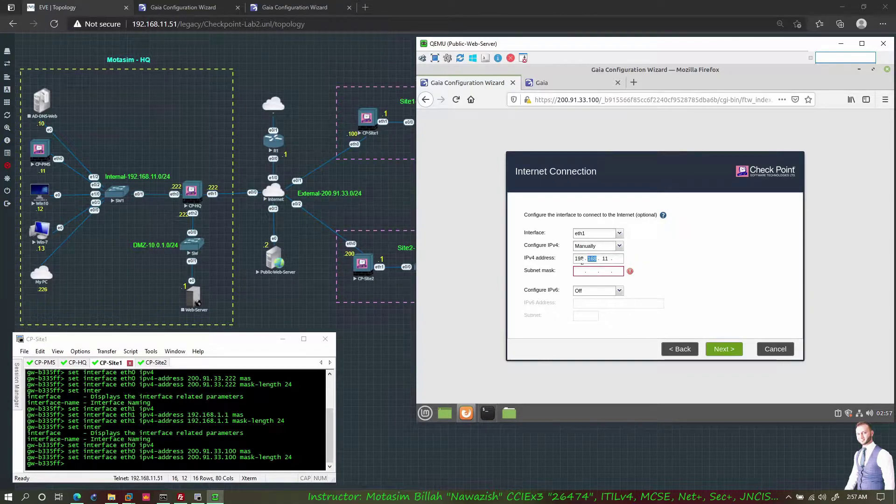
{"action": "key", "text": "BackSpace"}
{"action": "key", "text": "BackSpace"}
{"action": "key", "text": "period"}
{"action": "type", "text": "255 . 255 . "}
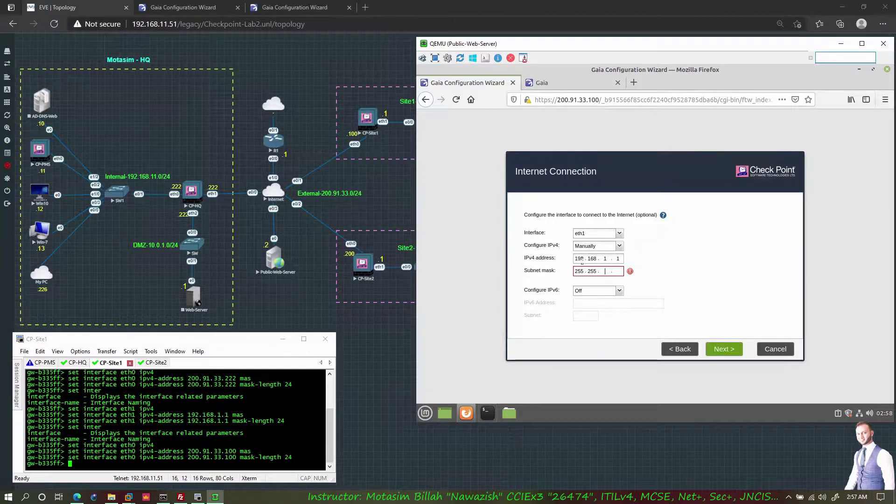
{"action": "type", "text": "255 . 0"}
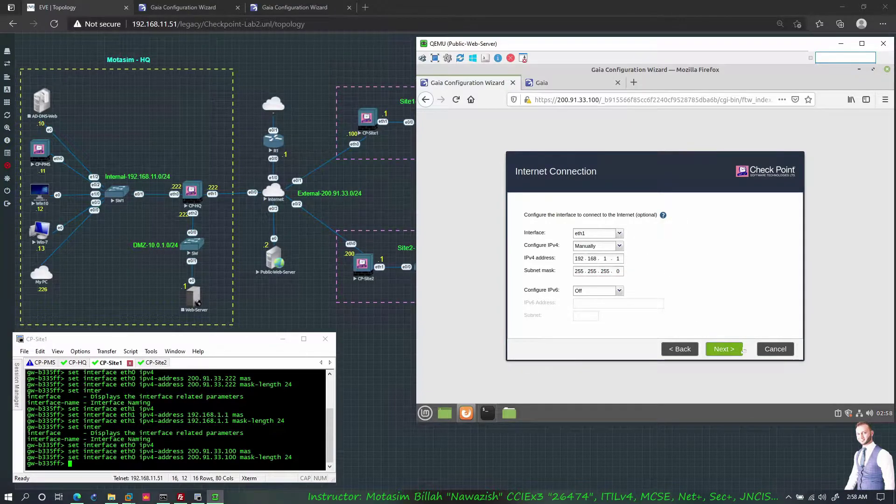
{"action": "left_click", "coordinate": [735, 349]}
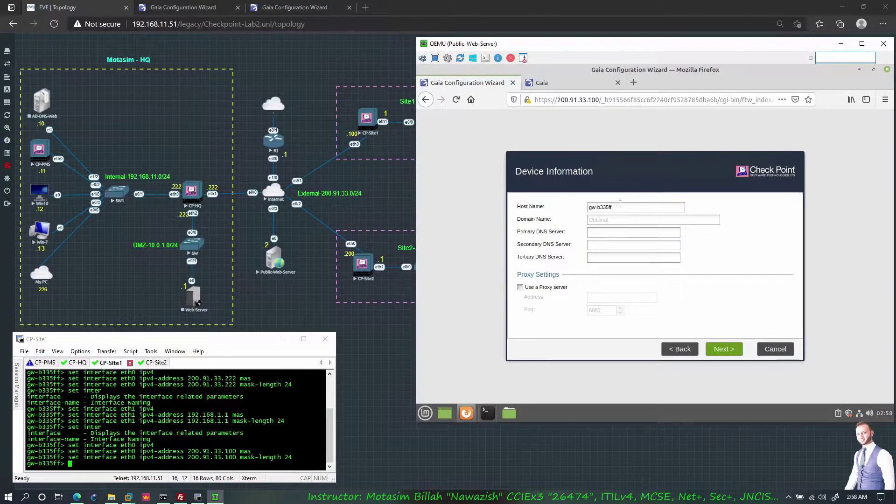
Rename the host to CP-Site1 and set primary DNS server 192.168.11.10.
{"action": "left_click_drag", "start_coordinate": [609, 208], "coordinate": [582, 208]}
{"action": "key", "text": "BackSpace"}
{"action": "type", "text": "CP-Site1"}
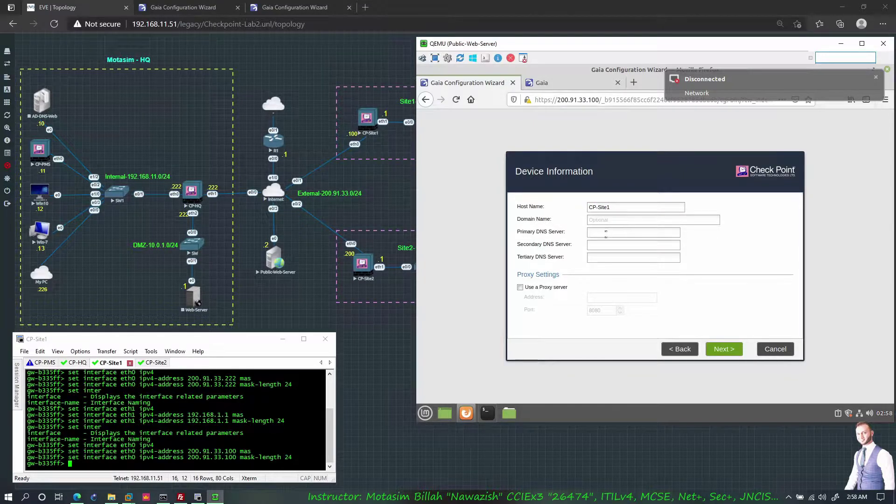
{"action": "left_click", "coordinate": [606, 234]}
{"action": "type", "text": "192.168."}
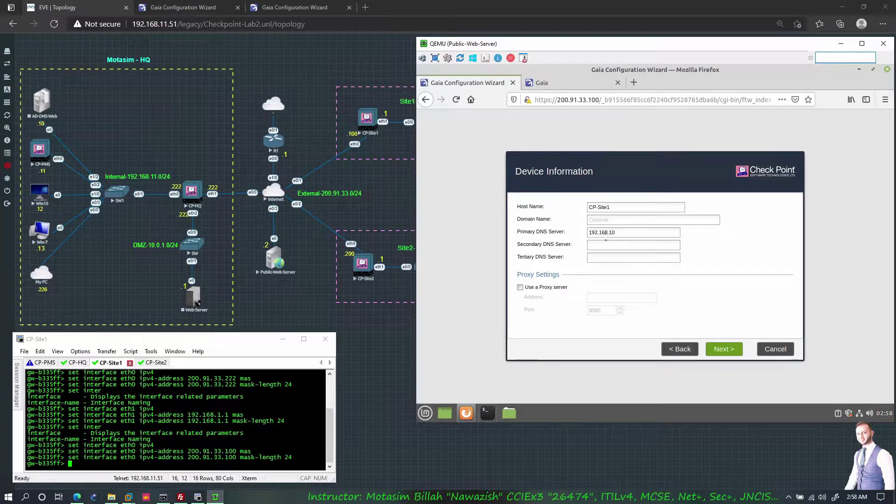
{"action": "type", "text": "11.10"}
{"action": "left_click", "coordinate": [715, 348]}
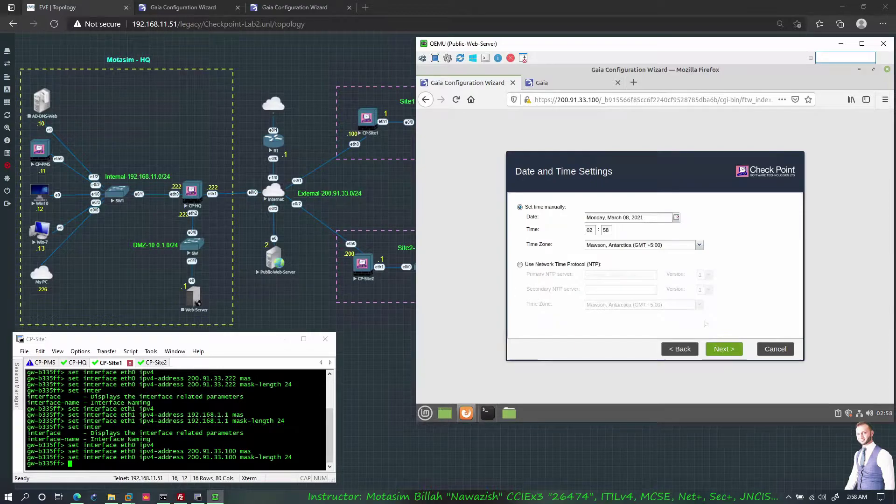
Choose the Dushanbe, Asia time zone and keep the default installation type.
{"action": "left_click", "coordinate": [665, 244]}
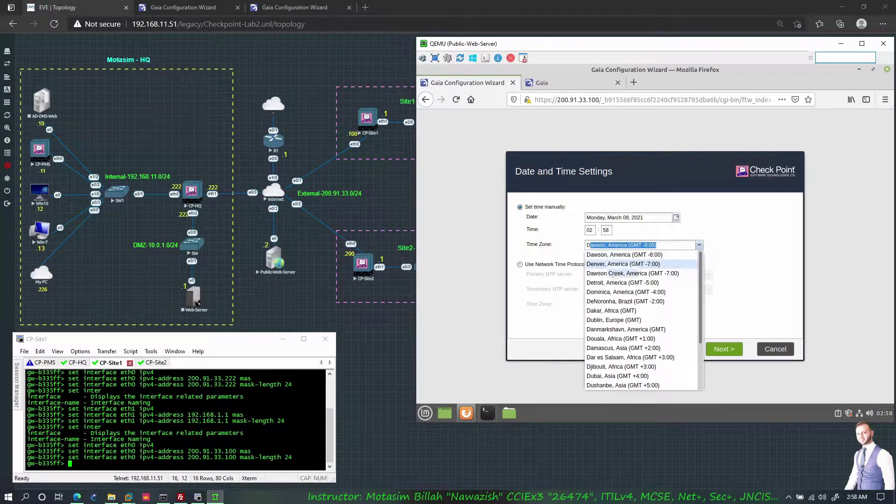
{"action": "type", "text": "ushanbe"}
{"action": "left_click", "coordinate": [623, 273]}
{"action": "left_click", "coordinate": [723, 349]}
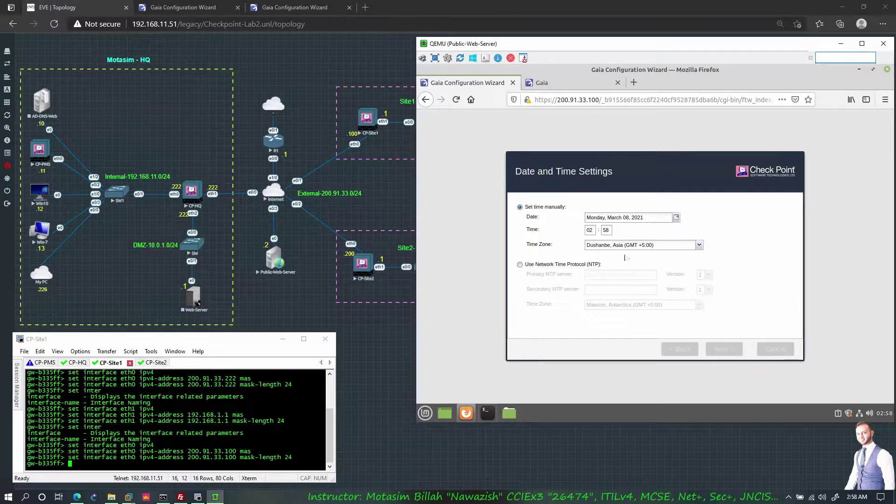
{"action": "left_click", "coordinate": [722, 350]}
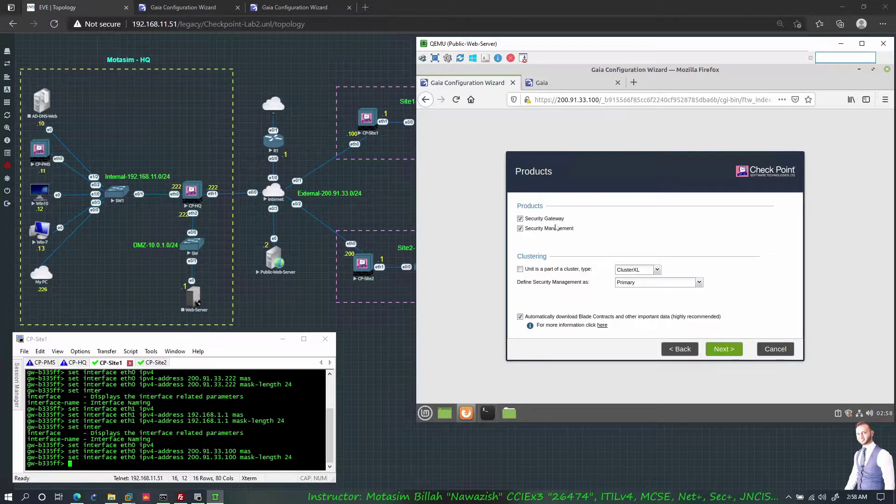
Select Security Gateway only, without Security Management, and keep the static IP.
{"action": "left_click", "coordinate": [534, 230]}
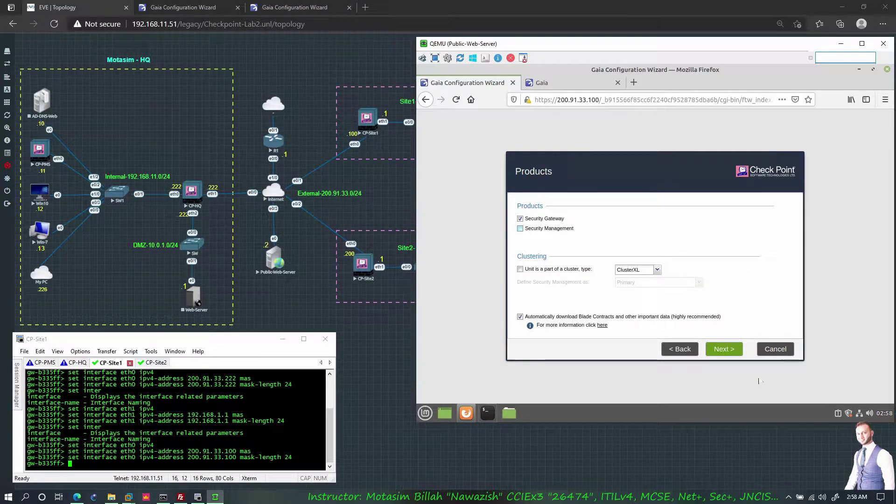
{"action": "left_click", "coordinate": [723, 349]}
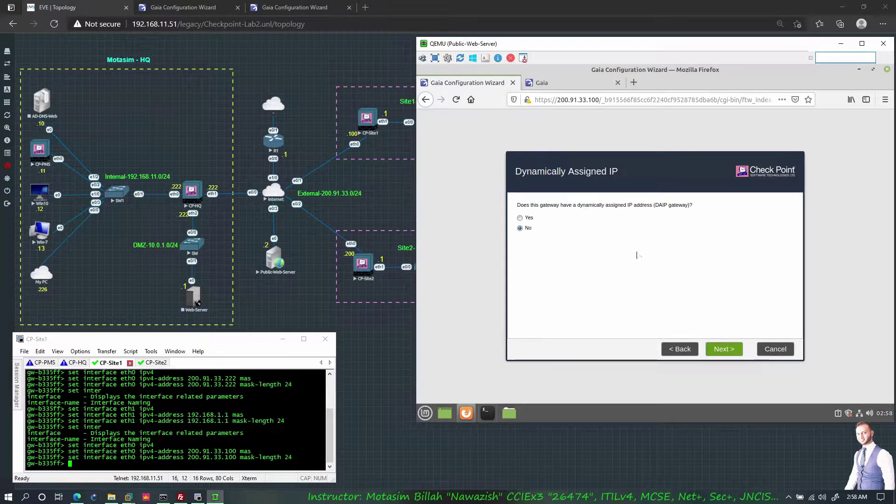
{"action": "left_click", "coordinate": [723, 349]}
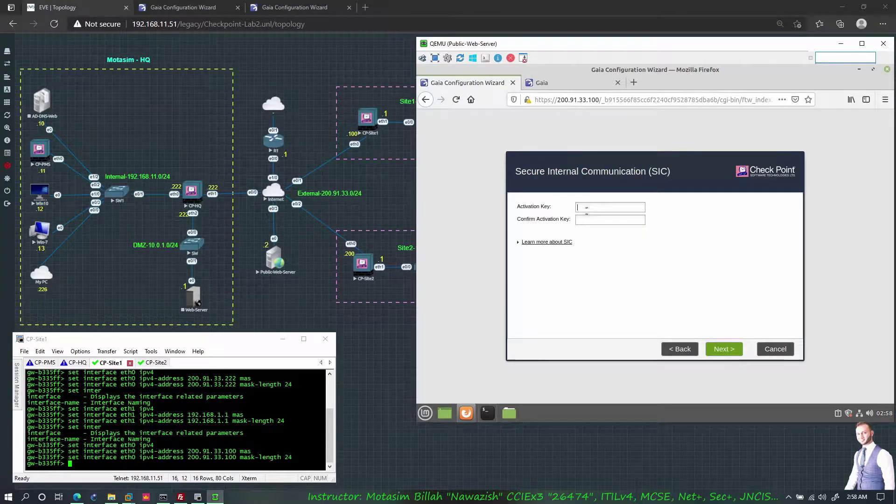
Enter the SIC activation key and finish the wizard to start configuring 200.91.33.100.
{"action": "type", "text": "vpn123vpn123"}
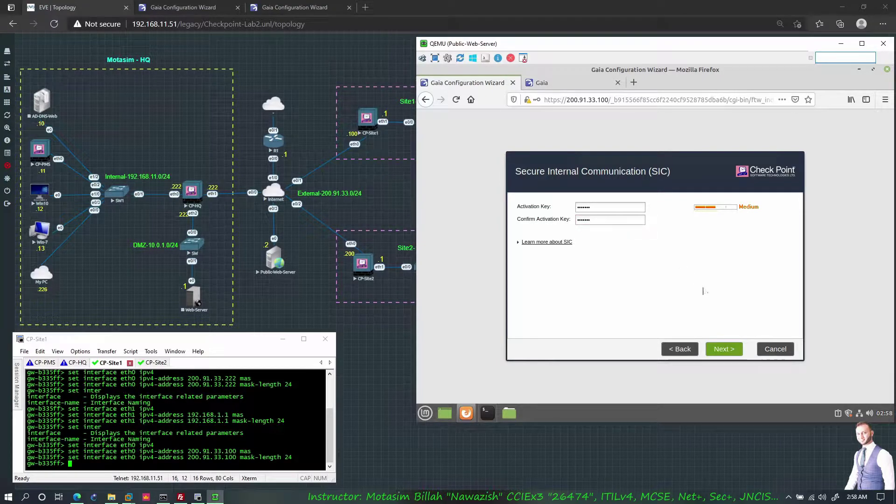
{"action": "left_click", "coordinate": [730, 347]}
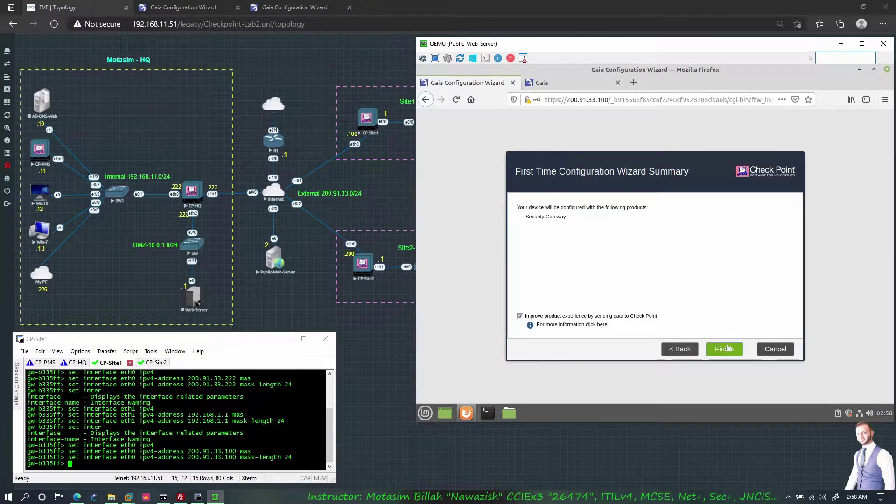
{"action": "left_click", "coordinate": [730, 346]}
{"action": "left_click", "coordinate": [635, 275]}
Sign in to the 200.91.33.200 Gaia Portal with the admin username and password.
{"action": "key", "text": "ctrl+Tab"}
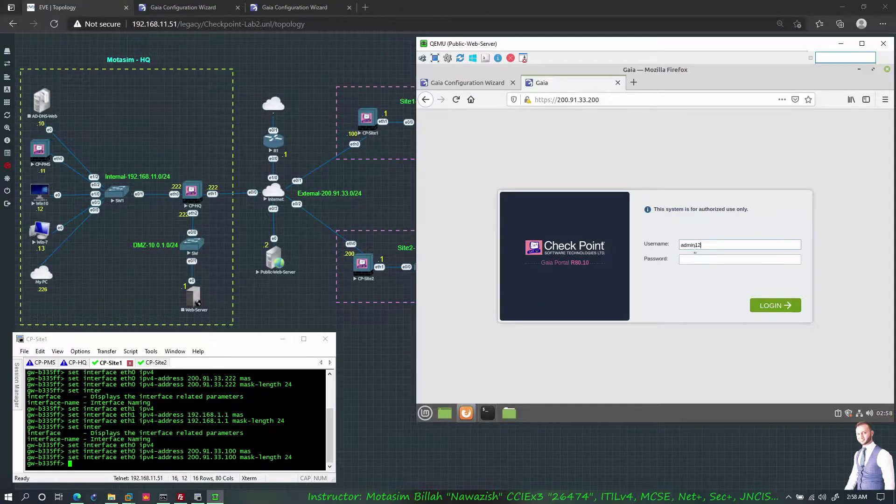
{"action": "key", "text": "Tab"}
{"action": "type", "text": "ad"}
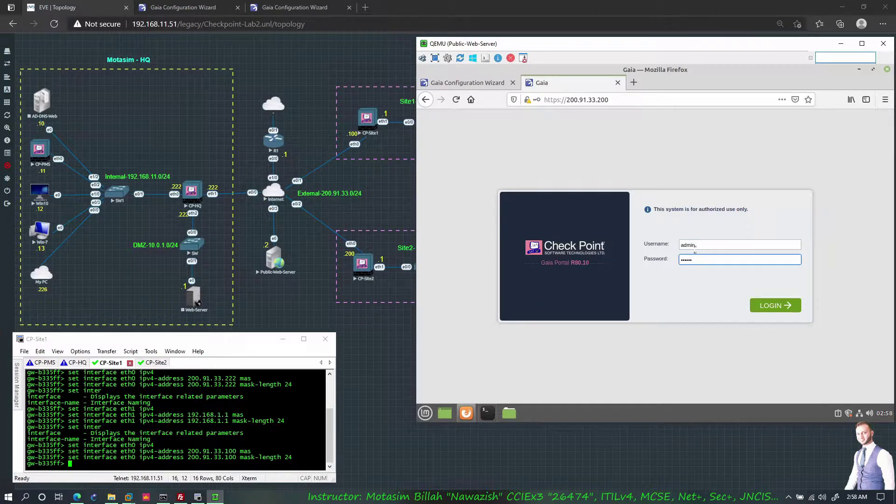
{"action": "key", "text": "Return"}
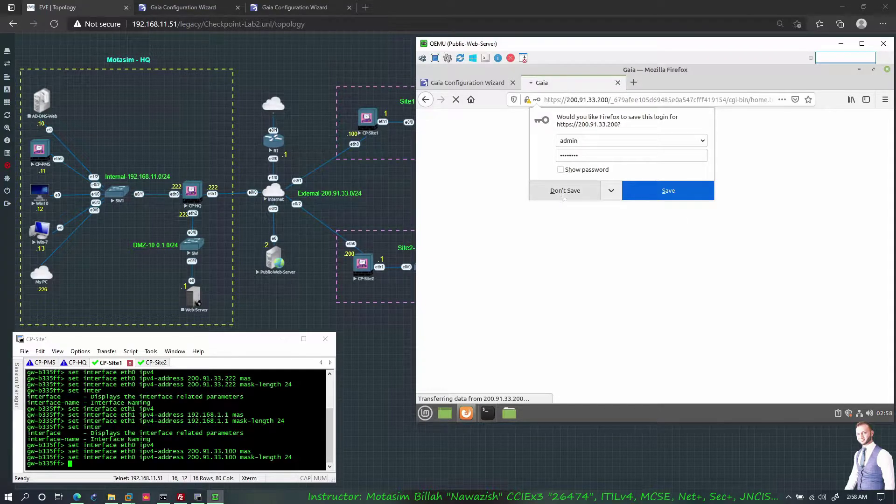
Decline saving the password and advance through the Welcome and Management Connection pages.
{"action": "left_click", "coordinate": [572, 191]}
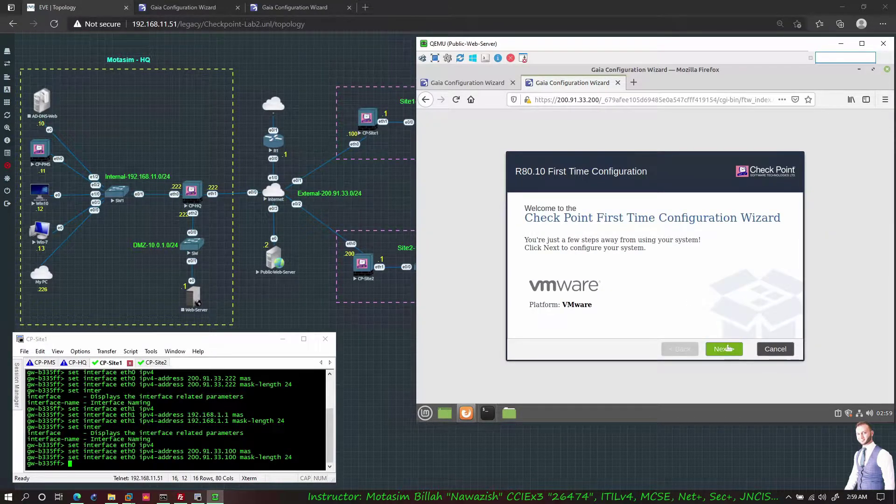
{"action": "left_click", "coordinate": [724, 349]}
{"action": "left_click", "coordinate": [724, 350]}
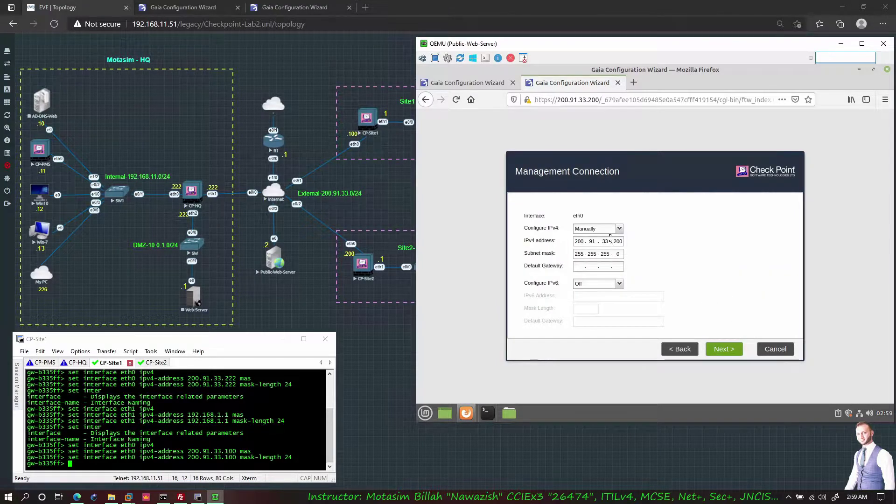
{"action": "left_click", "coordinate": [581, 267]}
{"action": "type", "text": "200 . 91 . 33 . 1"}
{"action": "left_click", "coordinate": [724, 349]}
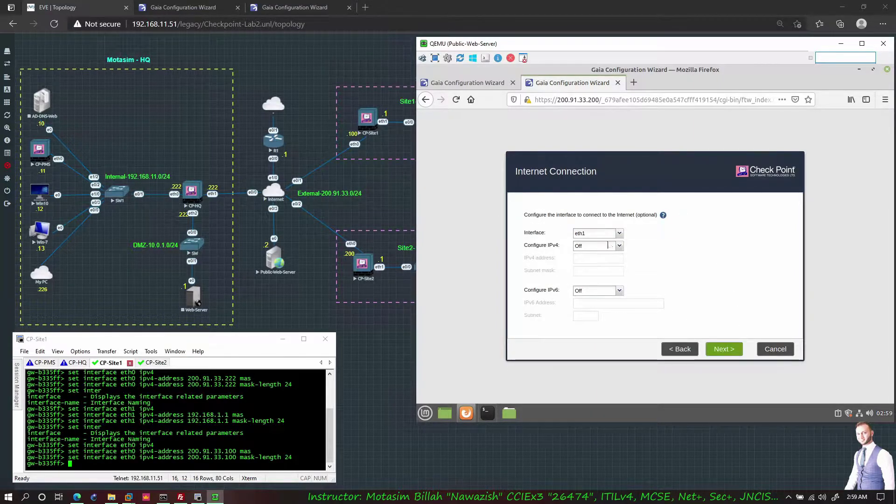
Set eth1 IPv4 manually to 192.168.2.1 with subnet mask 255.255.255.0.
{"action": "left_click", "coordinate": [607, 246]}
{"action": "left_click", "coordinate": [588, 256]}
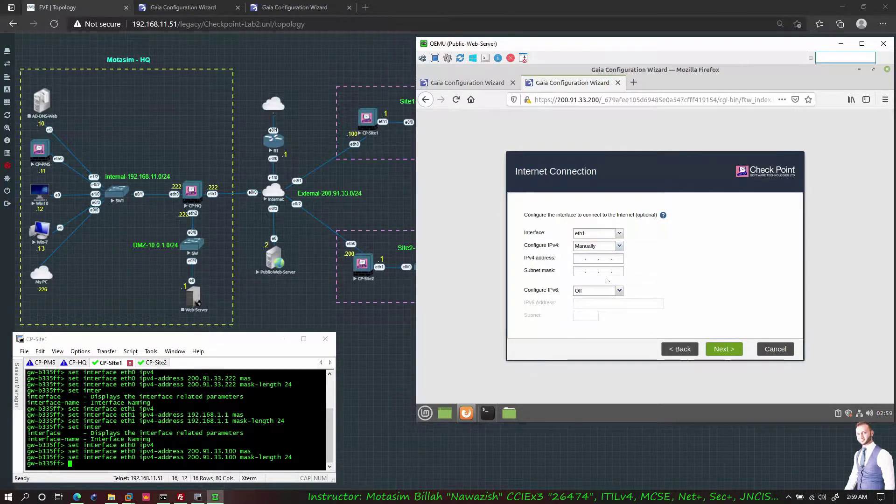
{"action": "type", "text": "192 . 1 . 68 ."}
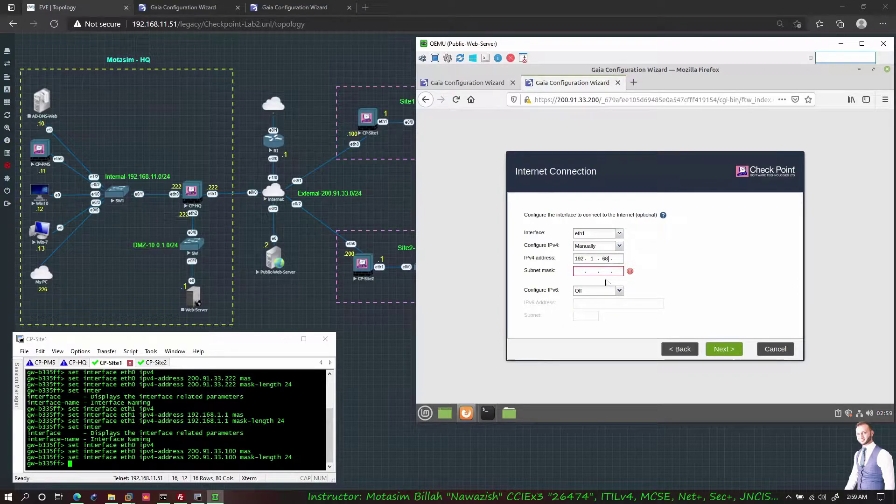
{"action": "key", "text": "BackSpace"}
{"action": "key", "text": "BackSpace"}
{"action": "type", "text": "68 . "}
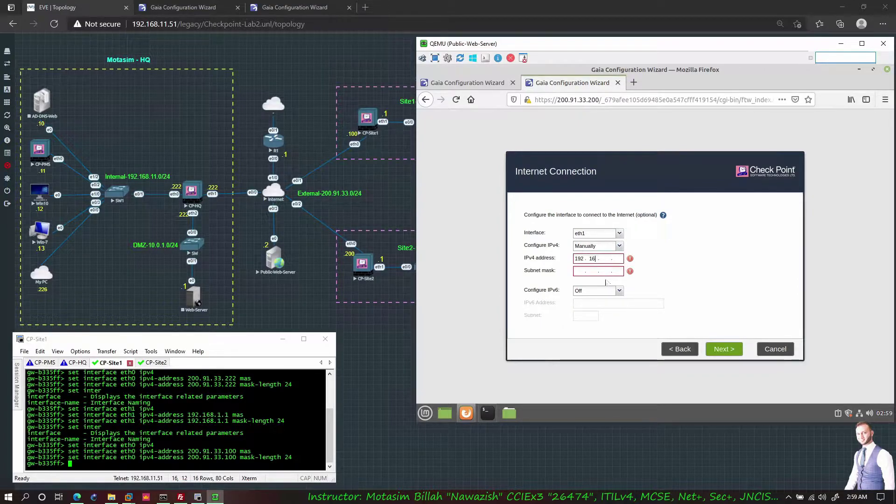
{"action": "type", "text": "2 . 1"}
{"action": "left_click", "coordinate": [404, 291]}
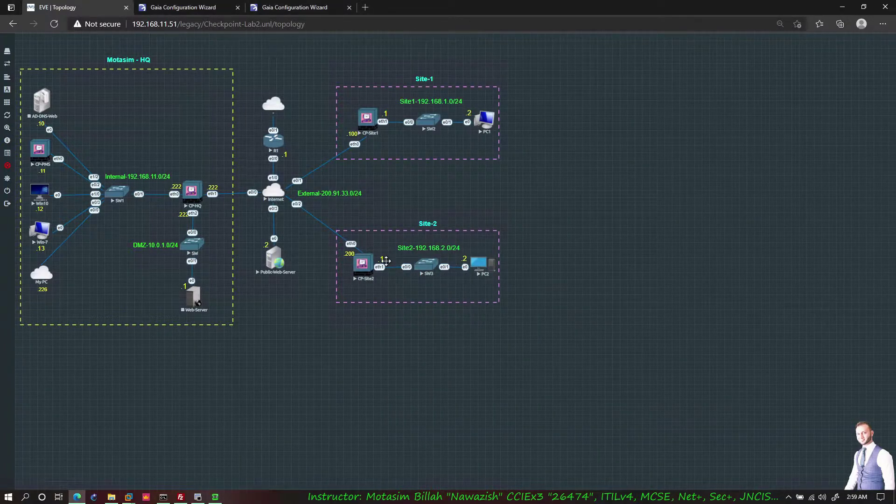
{"action": "left_click", "coordinate": [215, 498]}
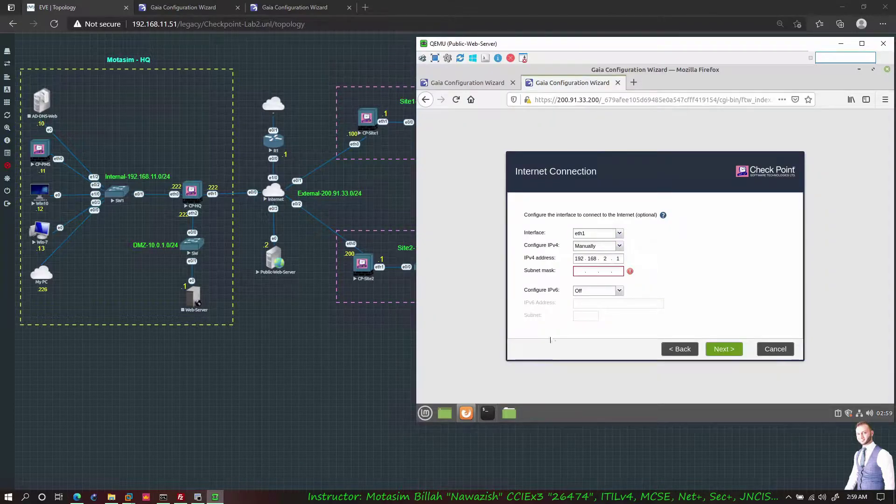
{"action": "left_click", "coordinate": [580, 272]}
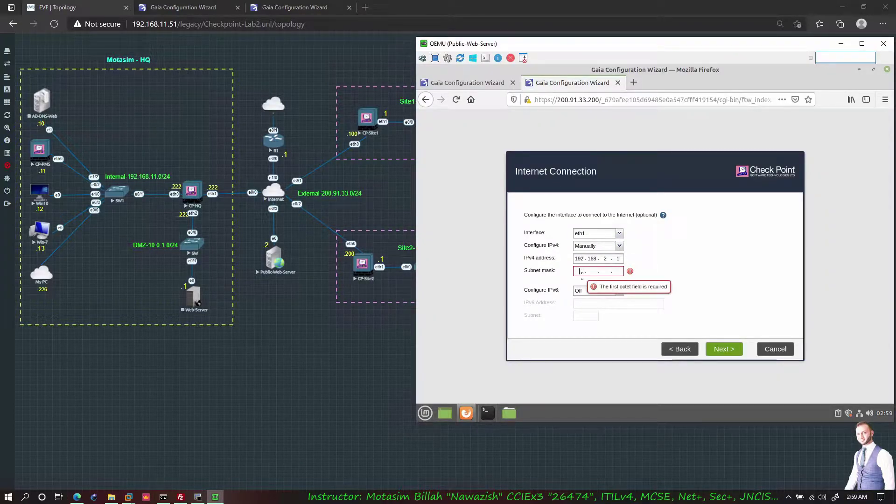
{"action": "type", "text": "255 . 255 . 255 . 0"}
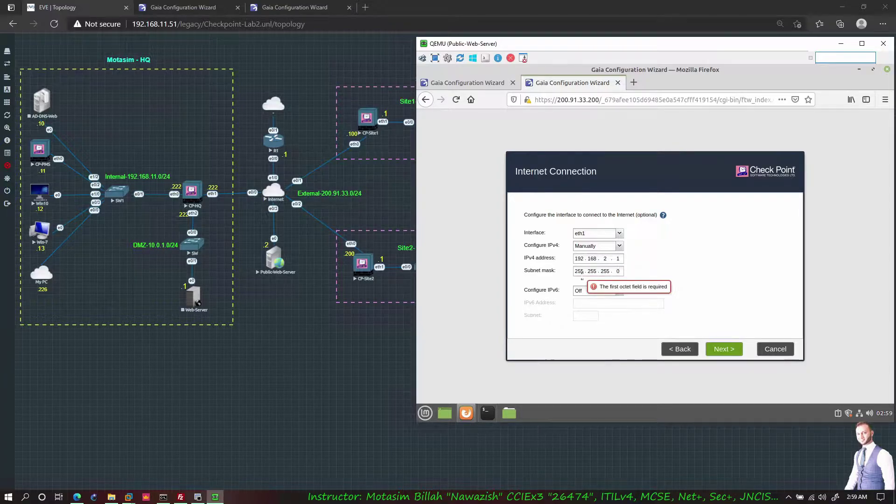
Name the device CP-Site2 and set its primary DNS to 192.168.11.10.
{"action": "left_click", "coordinate": [725, 353]}
{"action": "left_click_drag", "start_coordinate": [616, 208], "coordinate": [584, 210]}
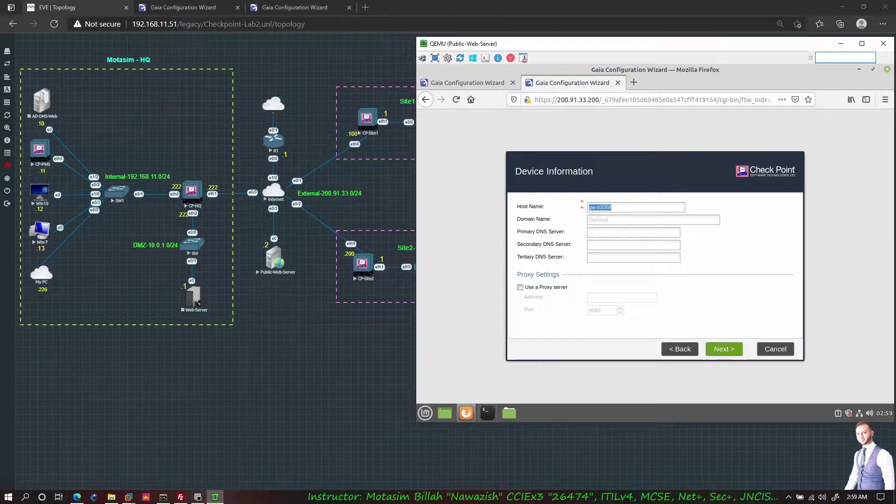
{"action": "type", "text": "CP-Site2"}
{"action": "left_click", "coordinate": [665, 233]}
{"action": "type", "text": "192.168.11.10"}
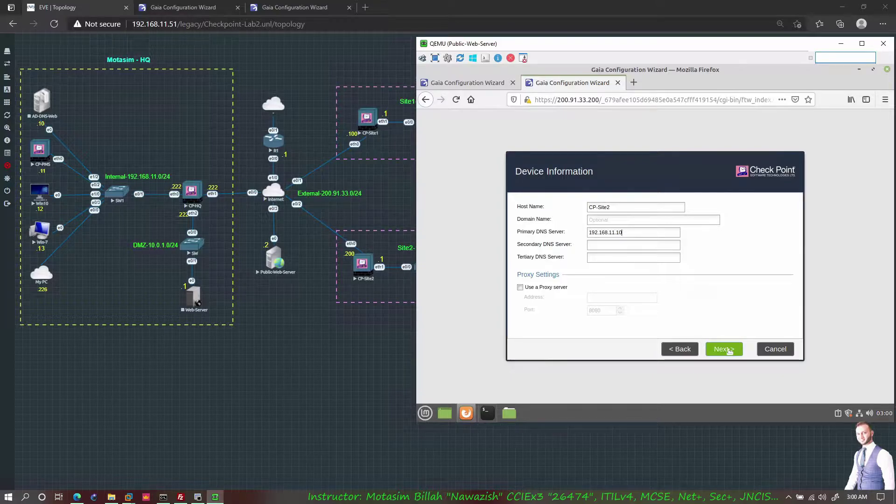
Set the time zone to Dushanbe, Asia and continue through Installation Type to Products.
{"action": "left_click", "coordinate": [730, 351]}
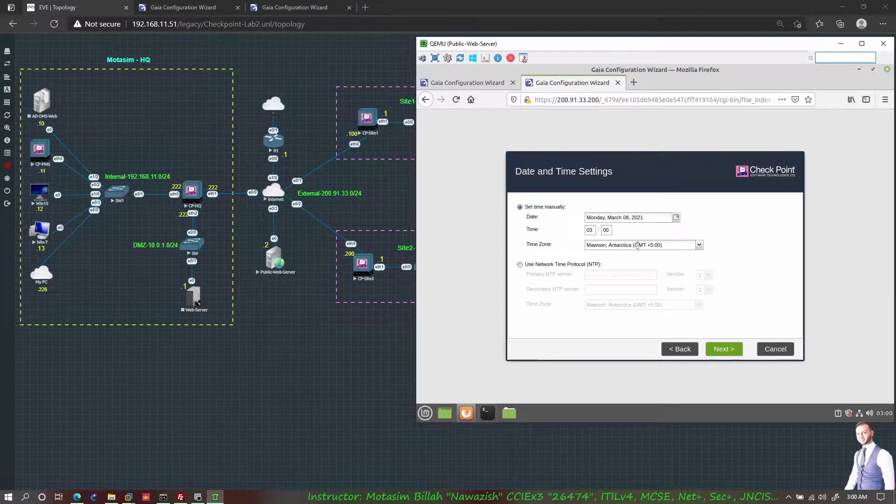
{"action": "type", "text": "Du"}
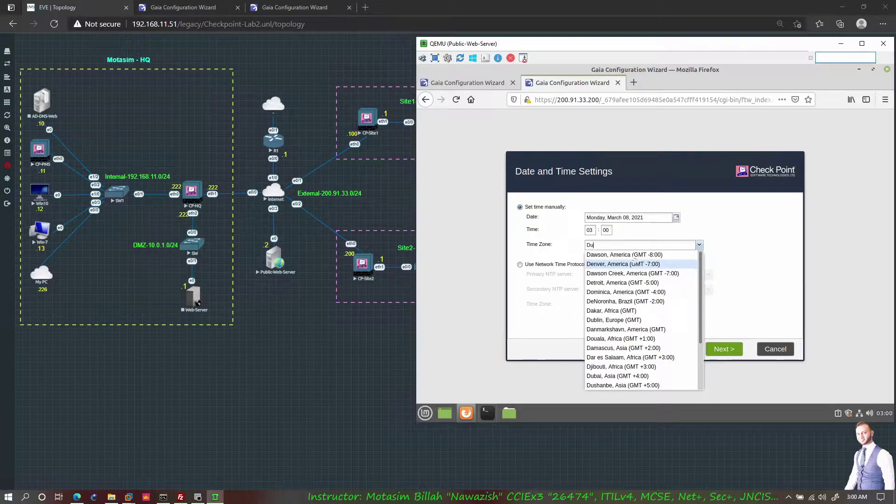
{"action": "left_click", "coordinate": [623, 273]}
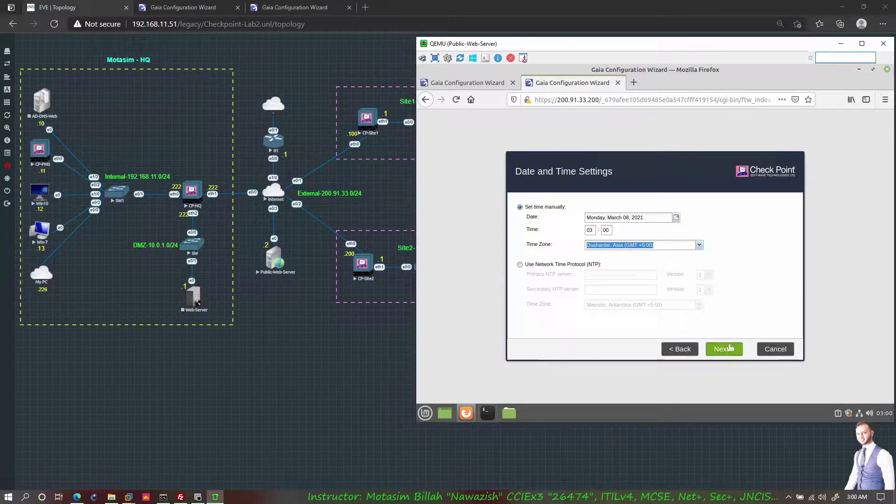
{"action": "left_click", "coordinate": [736, 348]}
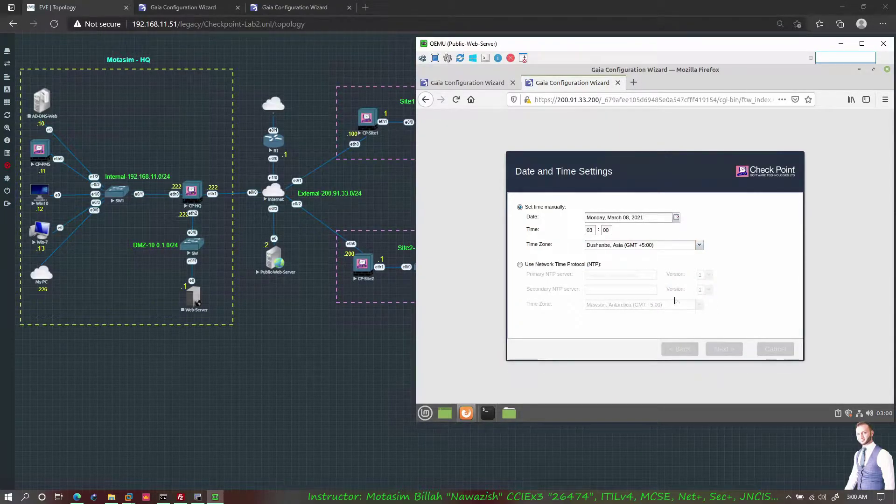
{"action": "left_click", "coordinate": [732, 349]}
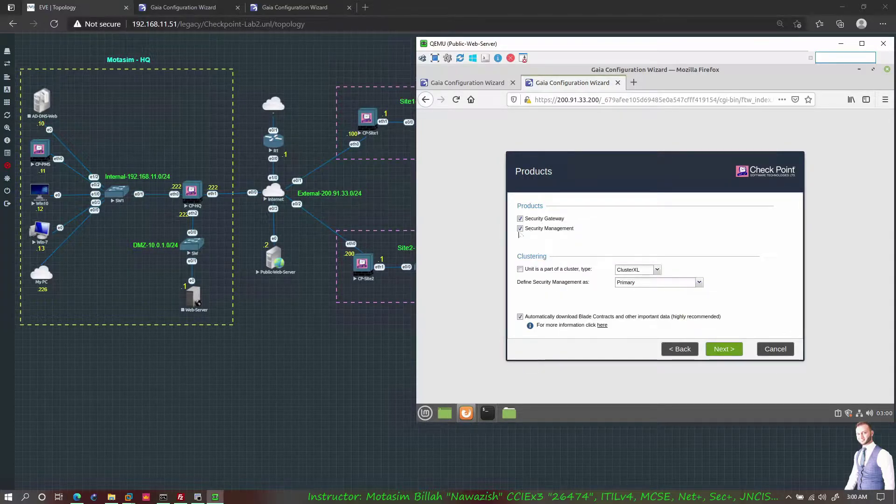
Deselect Security Management for a gateway-only install, keeping the static IP answer at No.
{"action": "left_click", "coordinate": [542, 228]}
{"action": "left_click", "coordinate": [724, 348]}
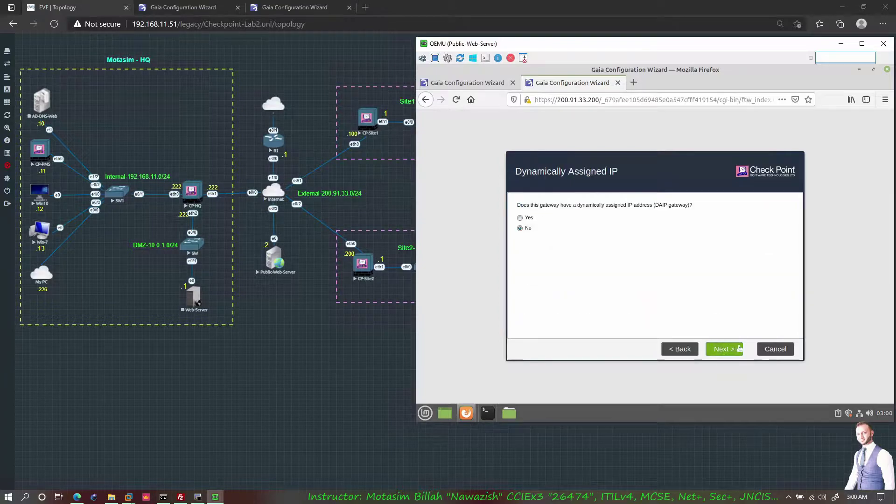
{"action": "left_click", "coordinate": [722, 348]}
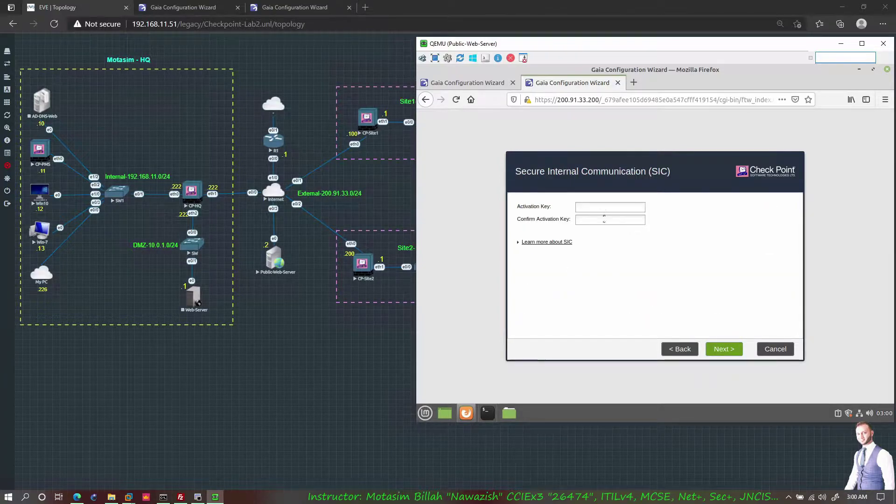
Enter and confirm the SIC activation key, then finish the wizard and start configuration.
{"action": "left_click", "coordinate": [610, 208]}
{"action": "type", "text": "vpn1234"}
{"action": "key", "text": "Tab"}
{"action": "right_click", "coordinate": [614, 219]}
{"action": "key", "text": "Escape"}
{"action": "type", "text": "vpn12"}
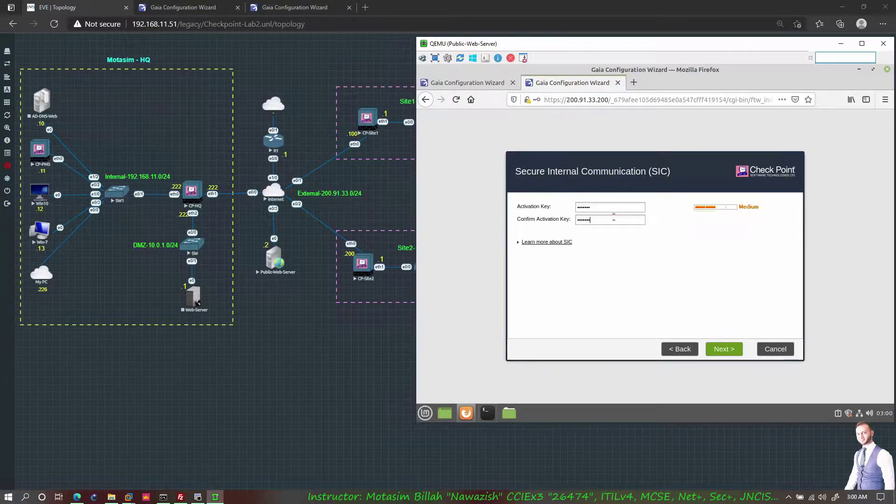
{"action": "left_click", "coordinate": [725, 349]}
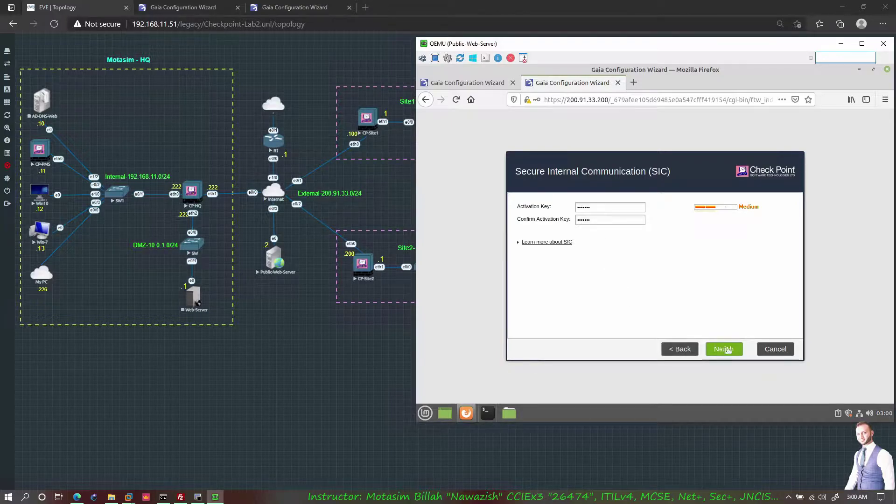
{"action": "left_click", "coordinate": [725, 348]}
{"action": "left_click", "coordinate": [635, 274]}
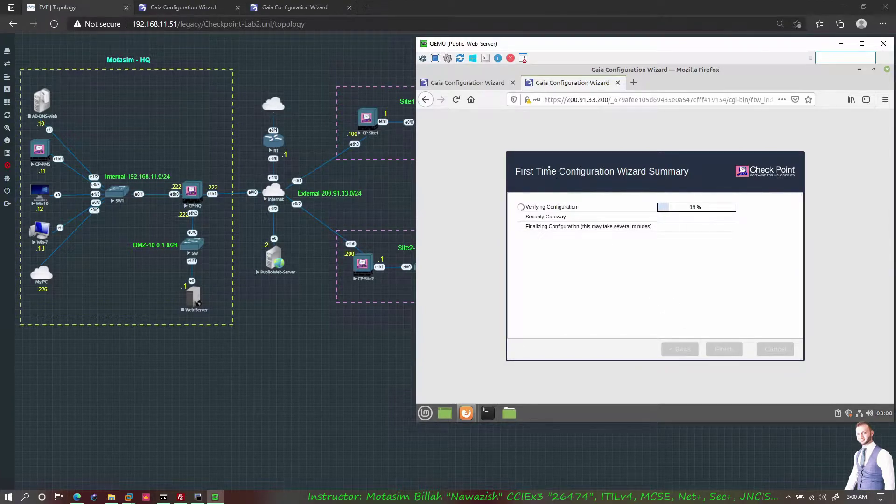
Check the other gateways' configuration progress and approve rebooting 192.168.11.222.
{"action": "left_click", "coordinate": [486, 84]}
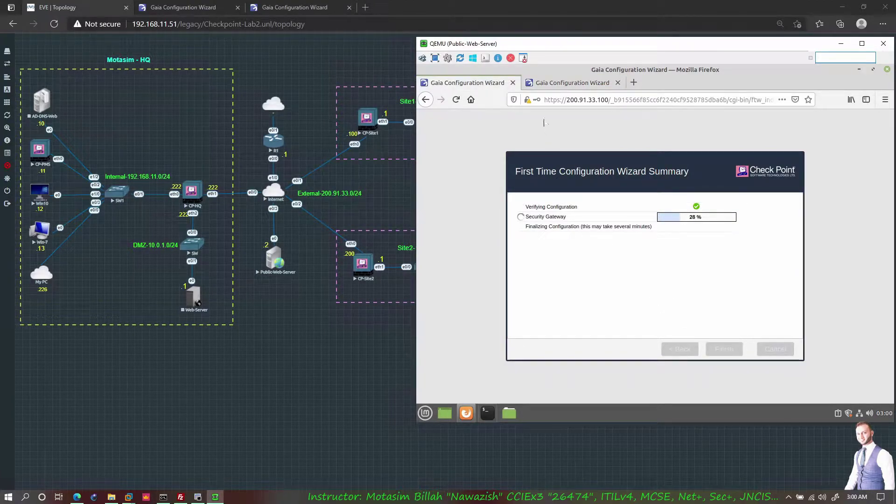
{"action": "left_click", "coordinate": [573, 83]}
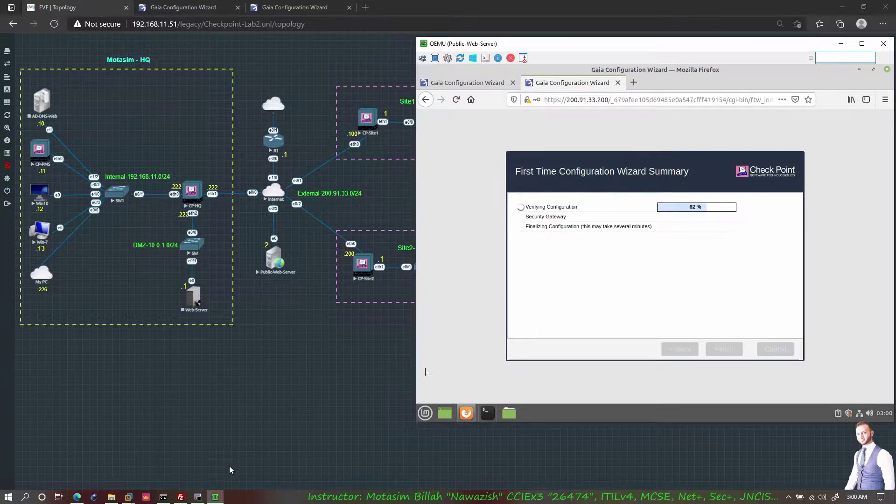
{"action": "left_click", "coordinate": [187, 8]}
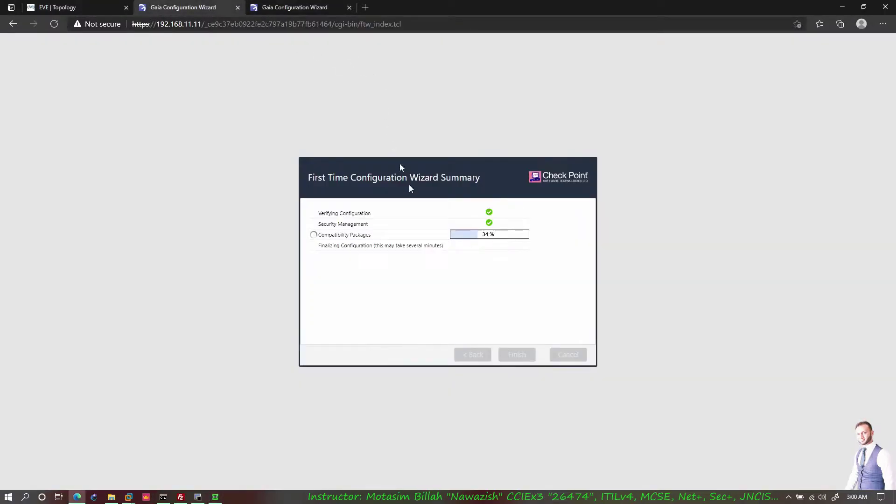
{"action": "left_click", "coordinate": [310, 8]}
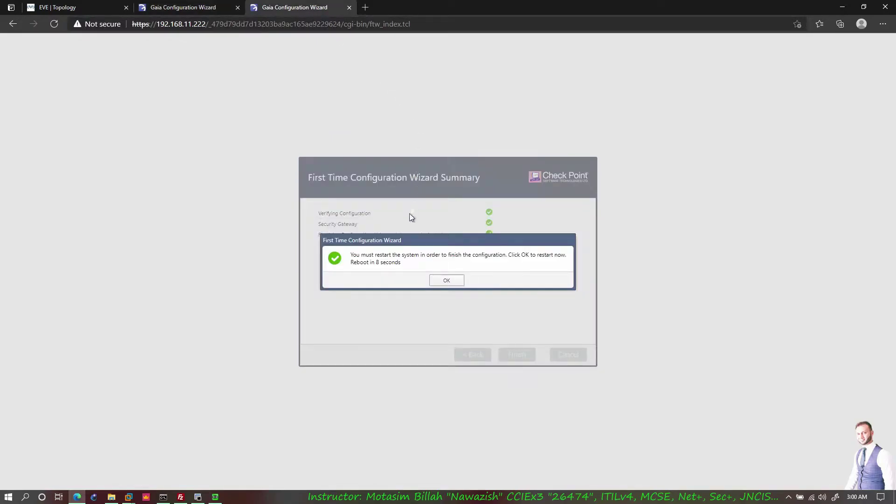
{"action": "left_click", "coordinate": [447, 280]}
{"action": "left_click", "coordinate": [191, 7]}
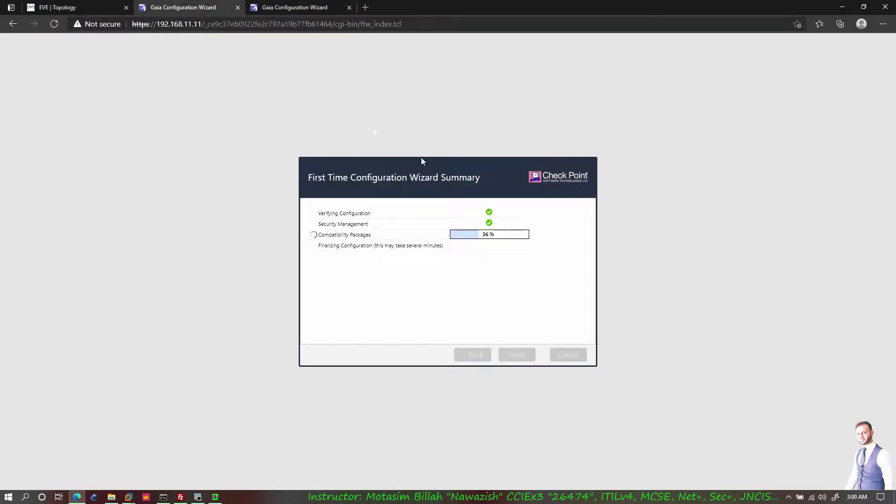
{"action": "left_click", "coordinate": [99, 9]}
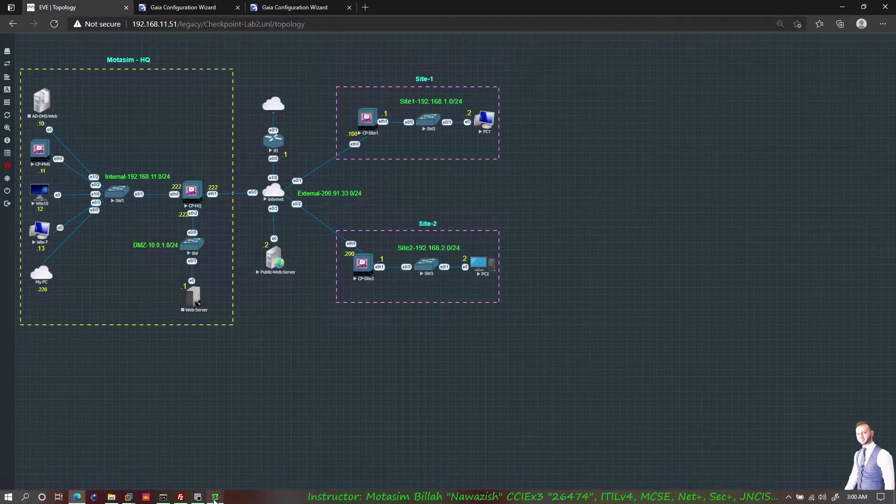
Zoom out the EVE topology, review the web server and CP-Site1 consoles, then reach the gateway's Gaia login.
{"action": "left_click", "coordinate": [215, 496]}
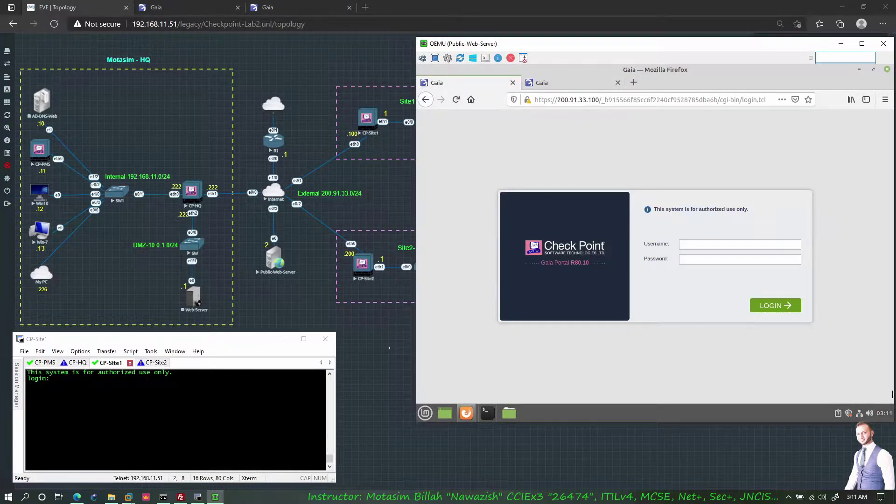
{"action": "left_click", "coordinate": [389, 348]}
{"action": "key", "text": "ctrl+minus"}
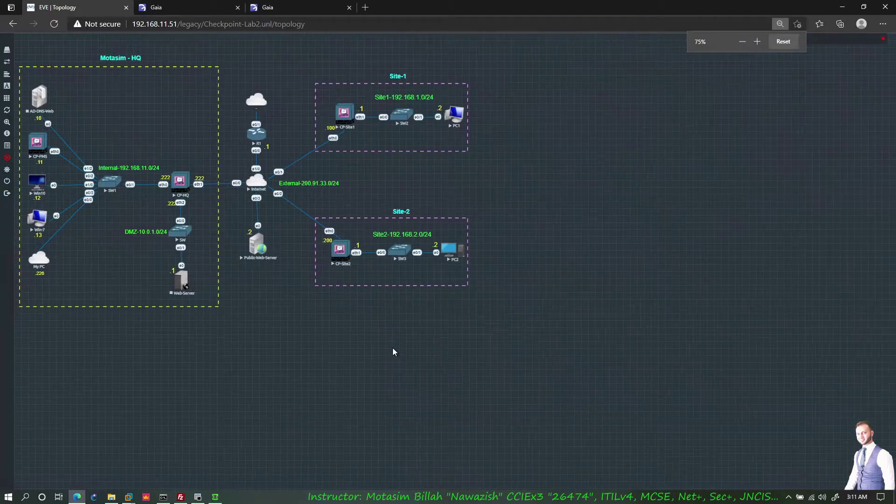
{"action": "key", "text": "ctrl+minus"}
{"action": "left_click", "coordinate": [215, 497]}
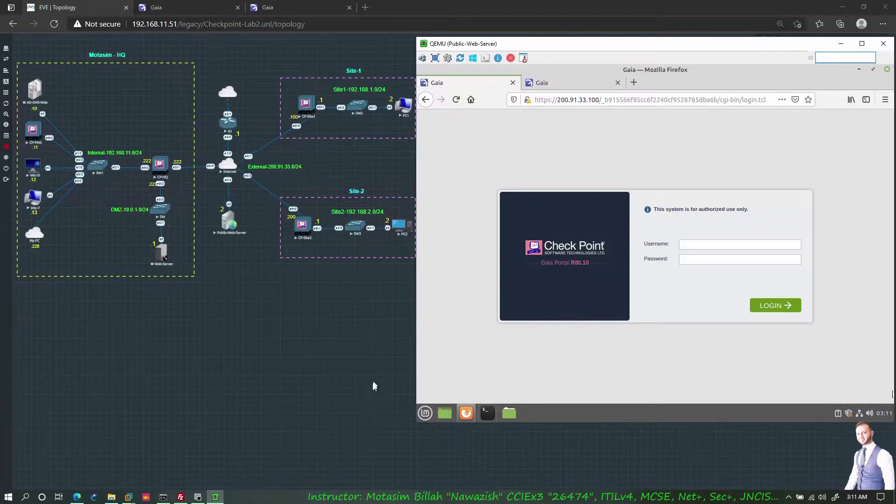
{"action": "left_click", "coordinate": [198, 497]}
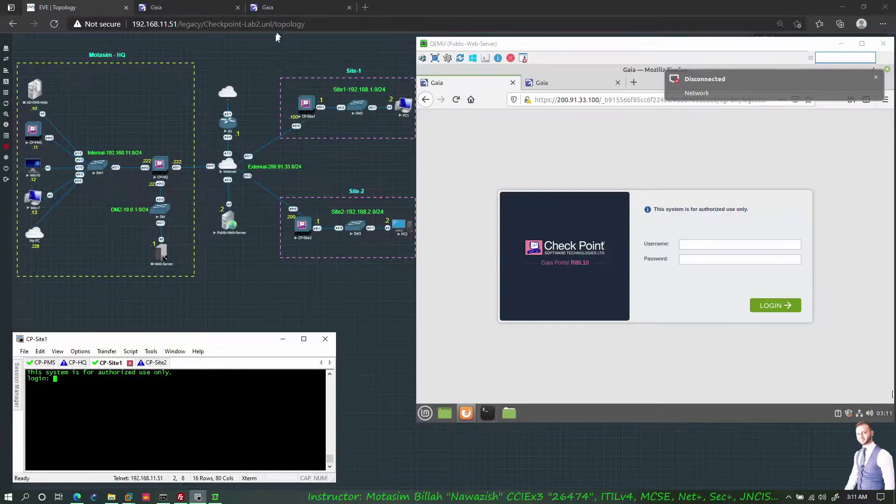
{"action": "left_click", "coordinate": [282, 8]}
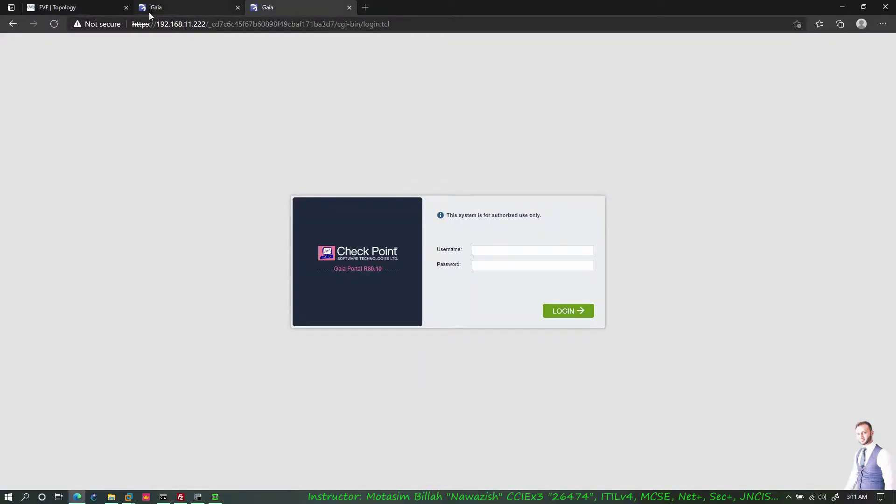
Sign in to the 192.168.11.222 gateway portal as admin with its password.
{"action": "left_click", "coordinate": [509, 247]}
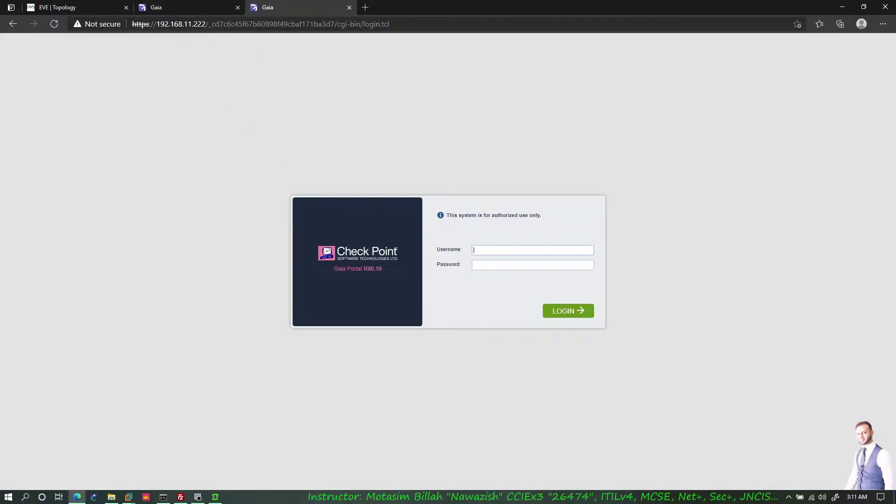
{"action": "type", "text": "admin"}
{"action": "key", "text": "Tab"}
{"action": "type", "text": "3"}
{"action": "key", "text": "Return"}
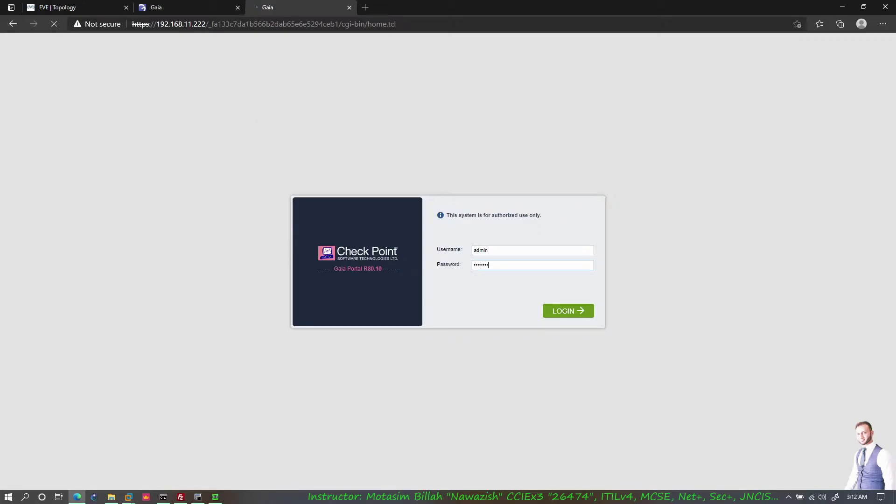
{"action": "left_click", "coordinate": [93, 7]}
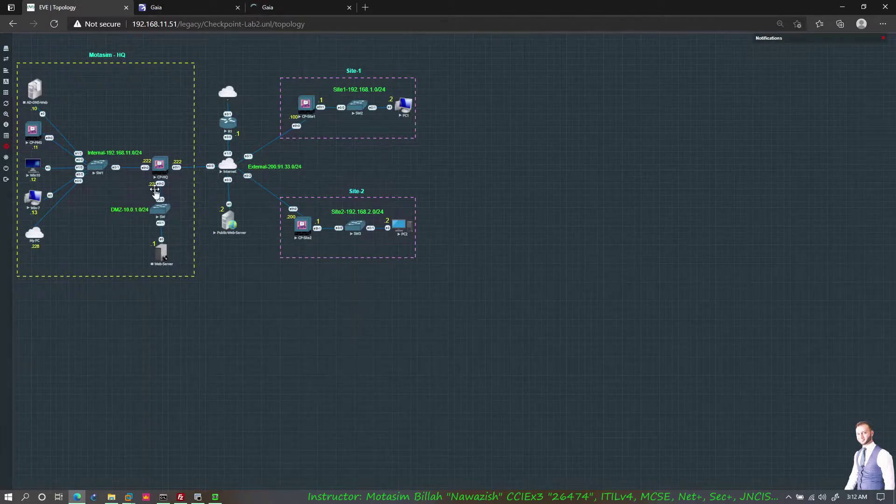
{"action": "left_click", "coordinate": [268, 10]}
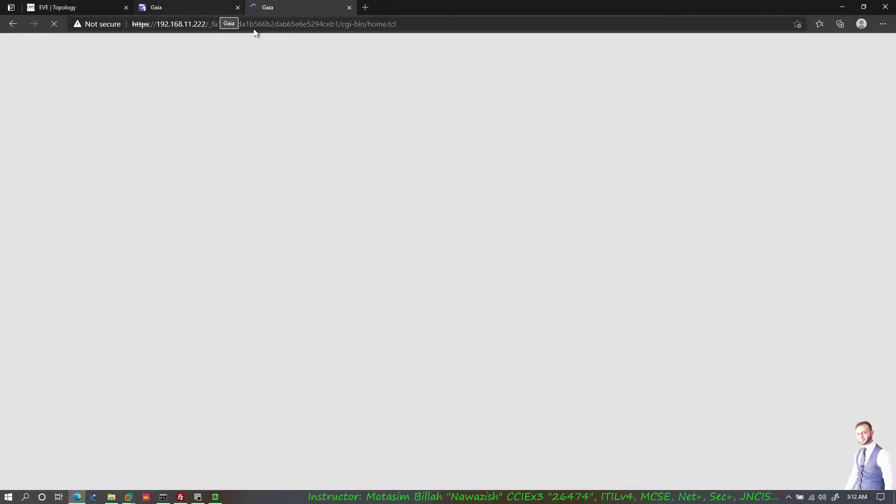
Sign in to the 192.168.11.11 management server portal, then view the CP HQ overview.
{"action": "left_click", "coordinate": [218, 10]}
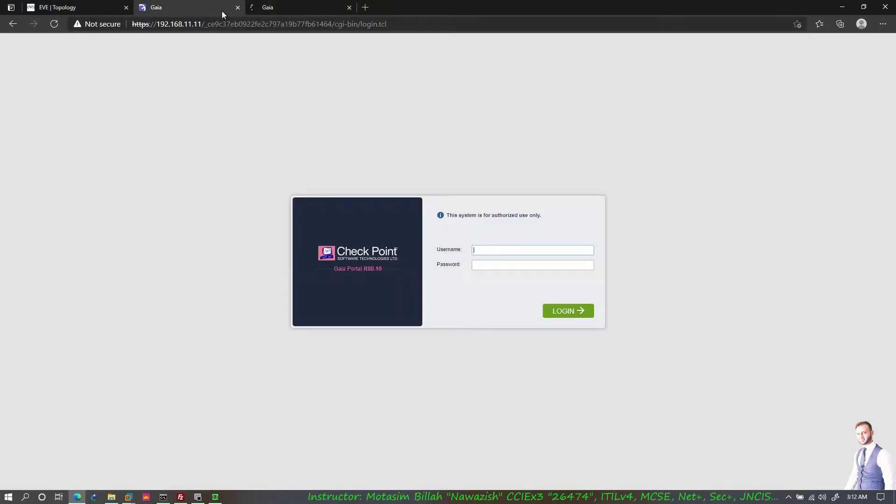
{"action": "key", "text": "Return"}
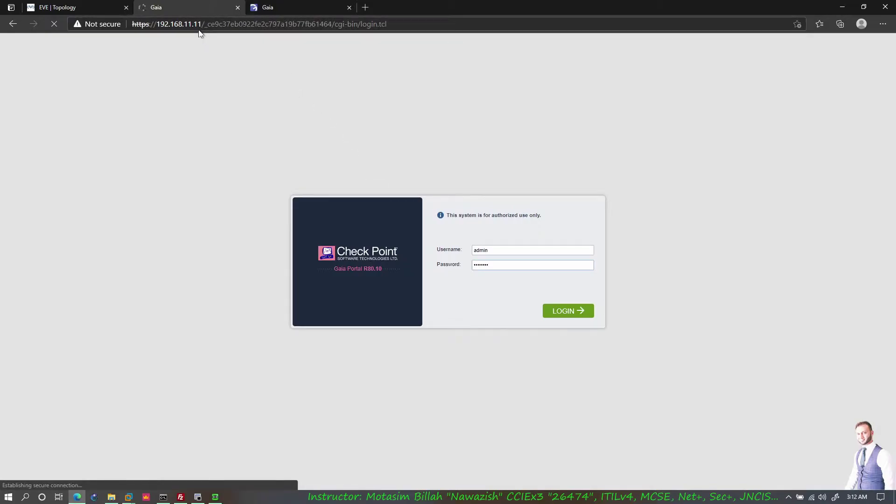
{"action": "left_click", "coordinate": [293, 10]}
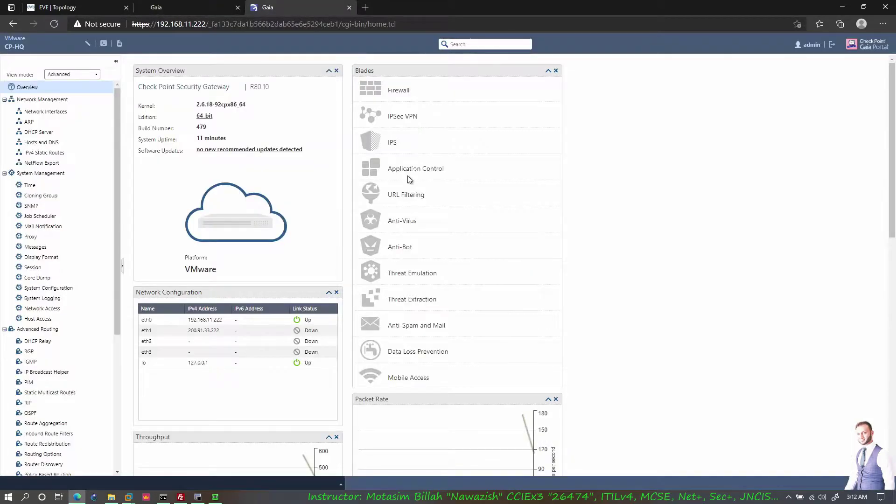
Enable eth2 with address 10.0.1.222/255.255.255.0, save it, and go to Hosts and DNS.
{"action": "left_click", "coordinate": [45, 112]}
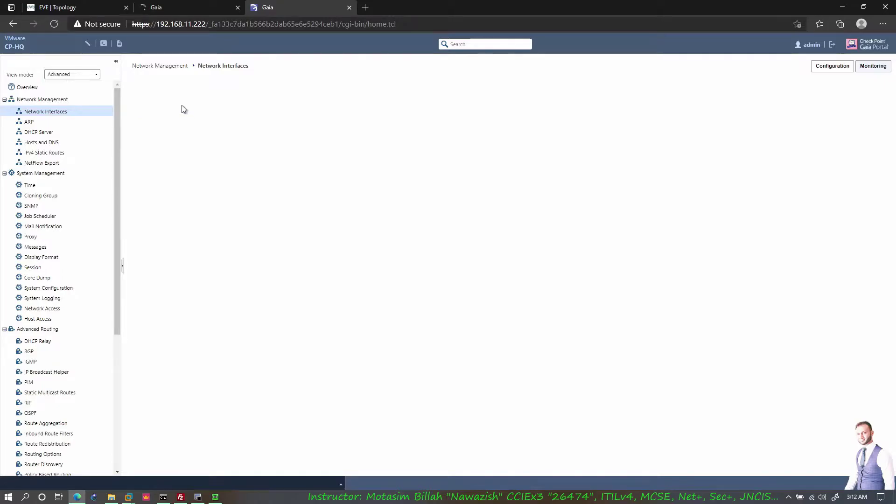
{"action": "left_click", "coordinate": [235, 161]}
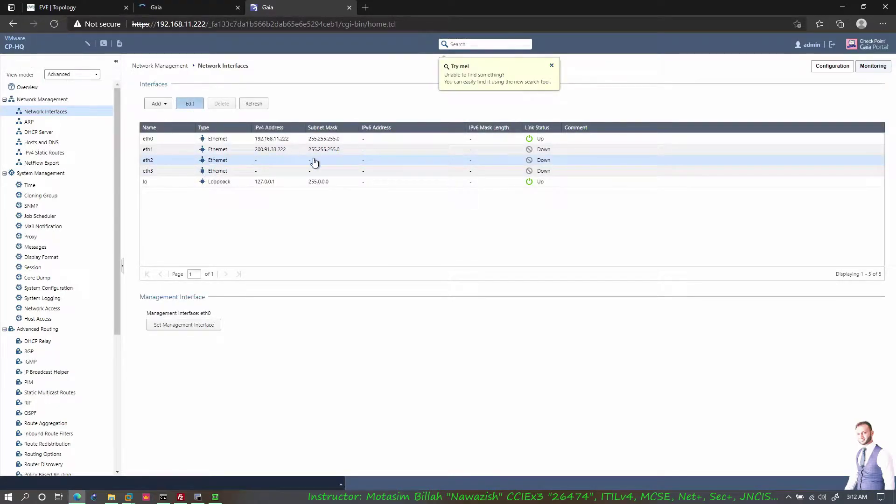
{"action": "double_click", "coordinate": [314, 162]}
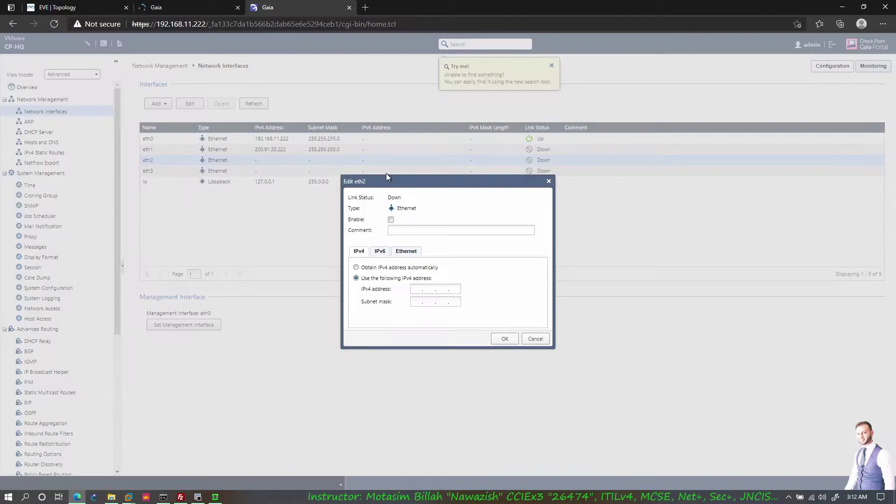
{"action": "left_click", "coordinate": [391, 220]}
{"action": "type", "text": "1"}
{"action": "type", "text": "0.0.1.222"}
{"action": "type", "text": "255.255.255."}
{"action": "type", "text": "0"}
{"action": "left_click", "coordinate": [502, 339]}
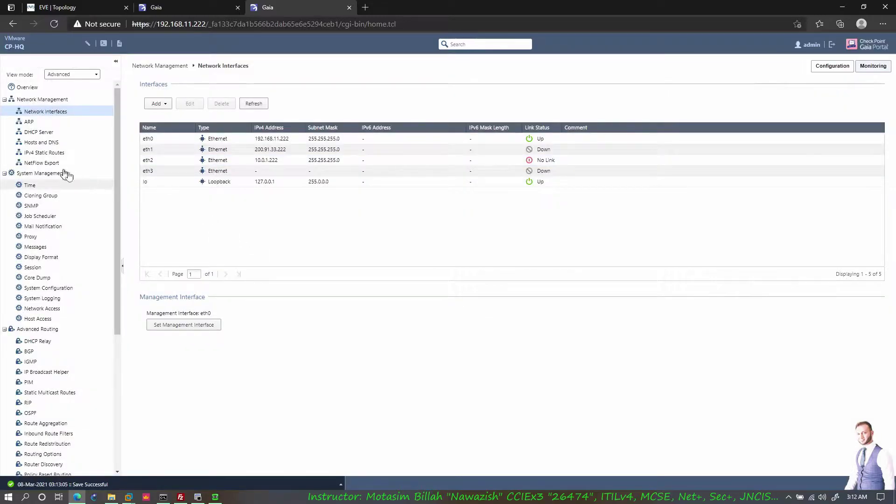
{"action": "left_click", "coordinate": [50, 144]}
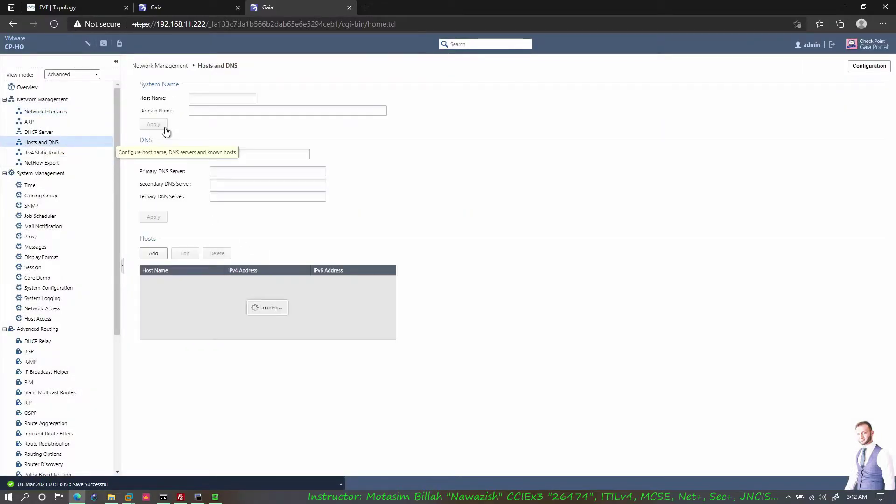
Apply domain name motasim.com on CP-HQ, check CP-PMS's Hosts and DNS, then return to EVE.
{"action": "type", "text": "motasim.com"}
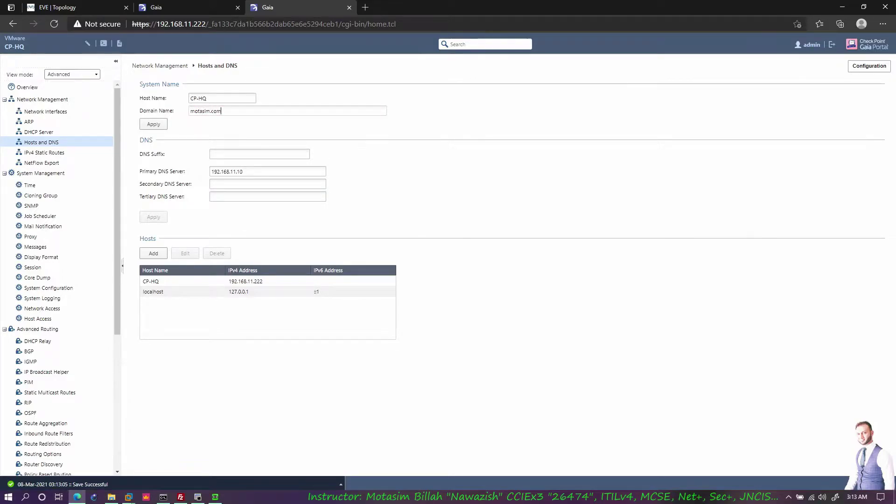
{"action": "key", "text": "ctrl+a"}
{"action": "left_click", "coordinate": [152, 124]}
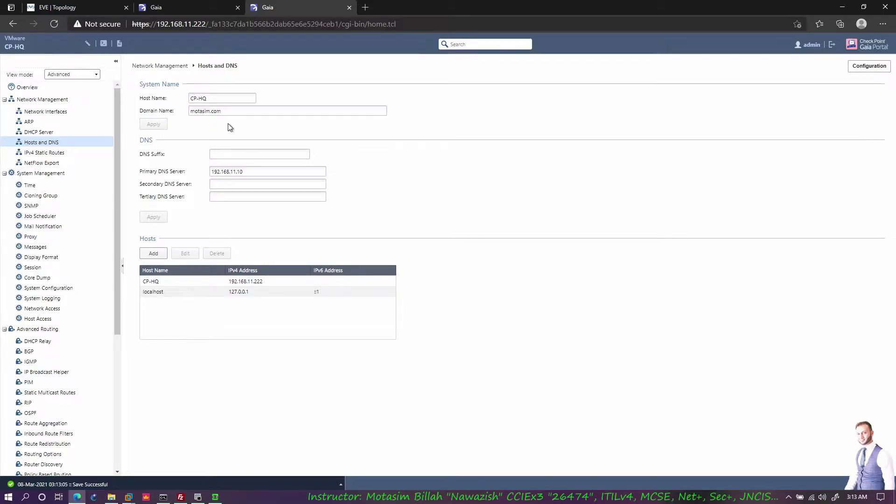
{"action": "left_click", "coordinate": [163, 7]}
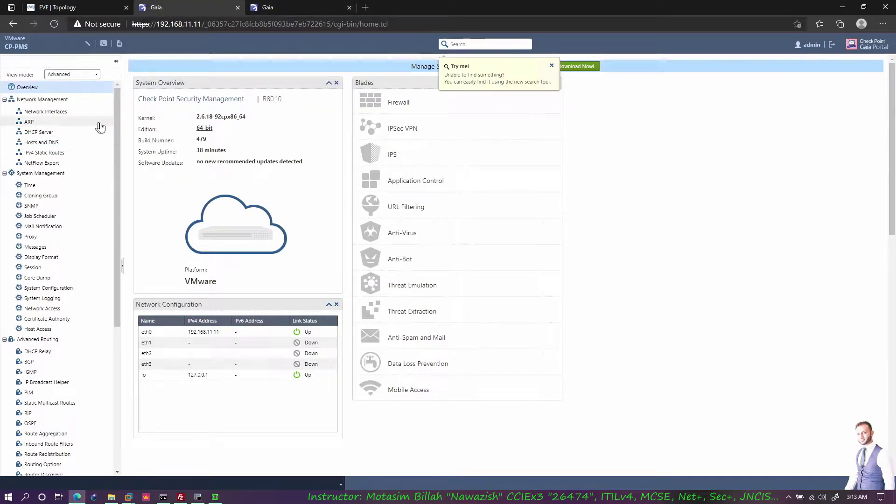
{"action": "left_click", "coordinate": [41, 142]}
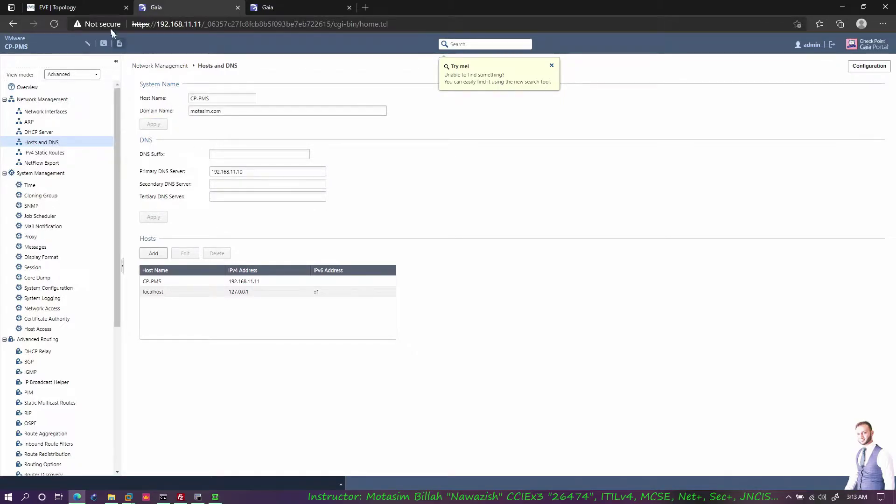
{"action": "left_click", "coordinate": [70, 7]}
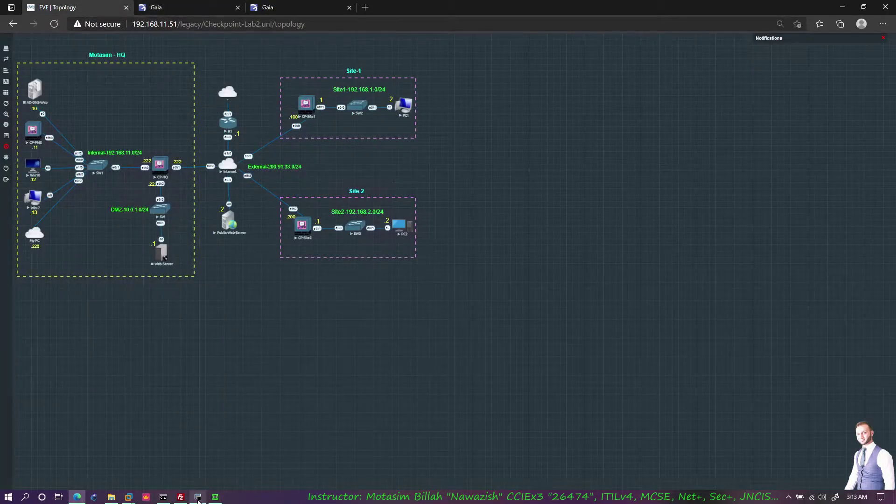
Start the Web-Server node and open PC1's VNC console with Wicd Network Manager showing.
{"action": "right_click", "coordinate": [169, 255]}
{"action": "left_click", "coordinate": [198, 265]}
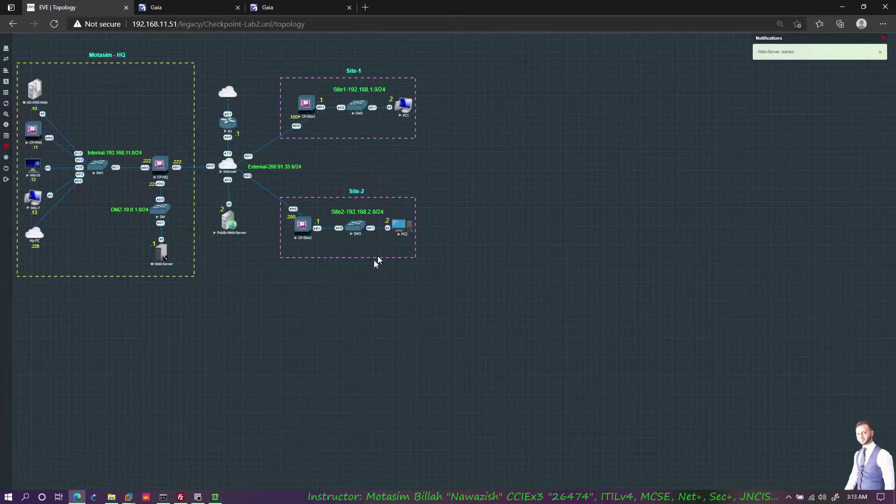
{"action": "left_click", "coordinate": [405, 108]}
{"action": "left_click", "coordinate": [495, 75]}
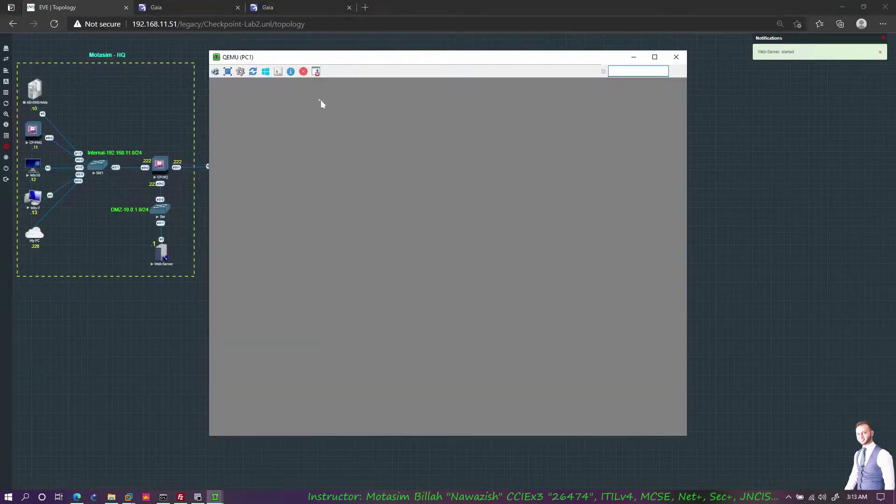
{"action": "mouse_move", "coordinate": [364, 62]}
{"action": "left_mouse_down"}
{"action": "mouse_move", "coordinate": [580, 40]}
{"action": "mouse_move", "coordinate": [559, 44]}
{"action": "left_mouse_up"}
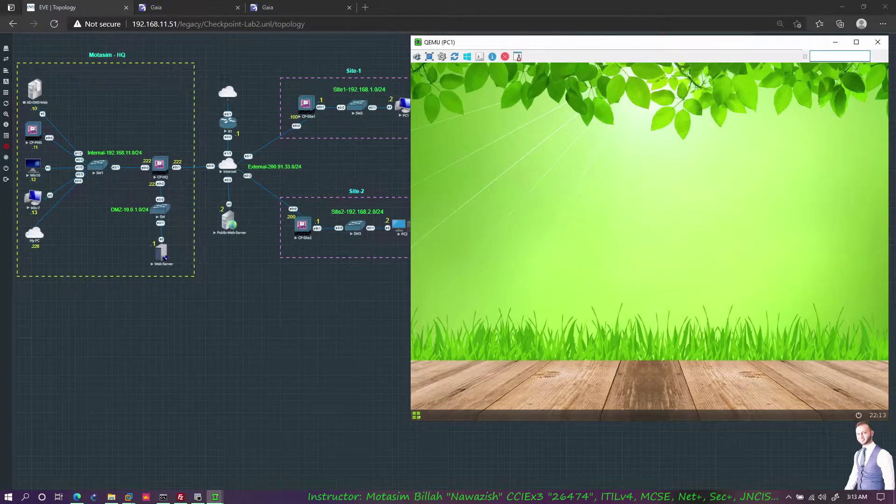
{"action": "left_click", "coordinate": [670, 234]}
{"action": "key", "text": "Escape"}
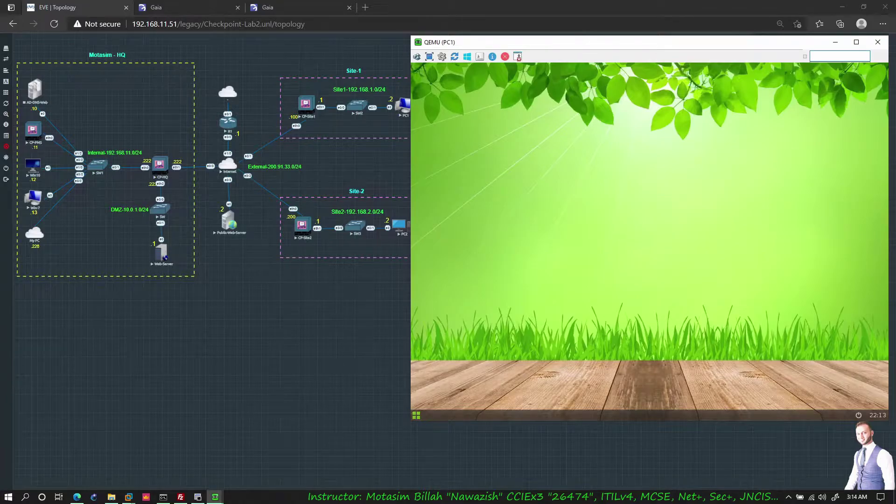
{"action": "mouse_move", "coordinate": [584, 42]}
{"action": "left_mouse_down"}
{"action": "mouse_move", "coordinate": [591, 46]}
{"action": "mouse_move", "coordinate": [583, 42]}
{"action": "left_mouse_up"}
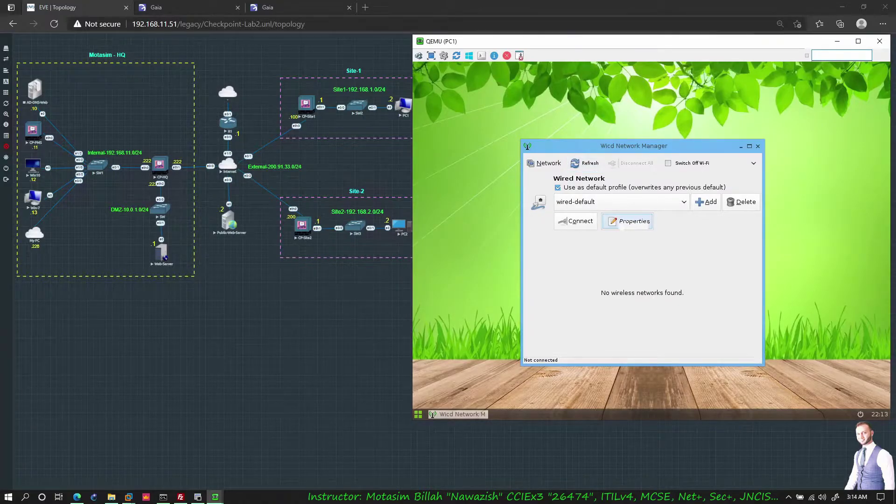
Switch PC1's wired profile to static addressing with IP 192.168.1.2.
{"action": "left_click", "coordinate": [628, 221]}
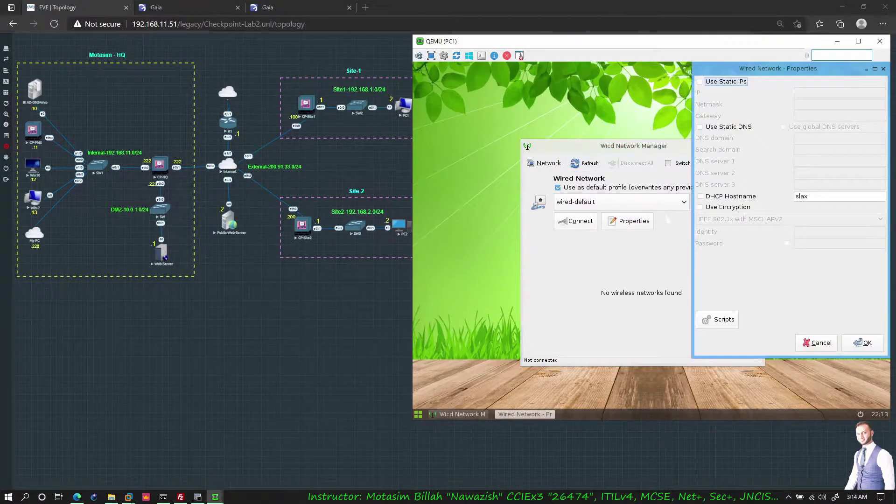
{"action": "left_click", "coordinate": [737, 82]}
{"action": "left_click_drag", "start_coordinate": [747, 70], "coordinate": [721, 69]}
{"action": "left_click", "coordinate": [775, 93]}
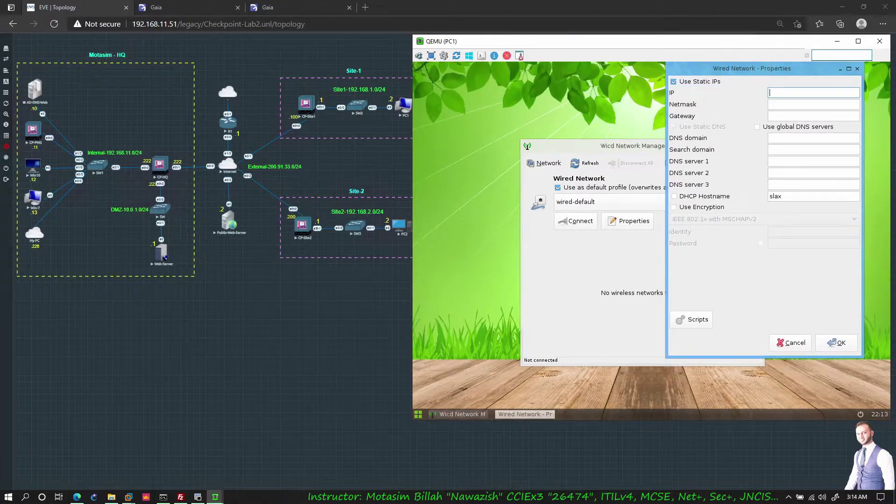
{"action": "type", "text": "192.168.1.2"}
Add domain motasim.com, DNS 192.168.11.10 and hostname pc1, save, and connect PC1.
{"action": "key", "text": "Tab"}
{"action": "key", "text": "Tab"}
{"action": "key", "text": "Tab"}
{"action": "key", "text": "Tab"}
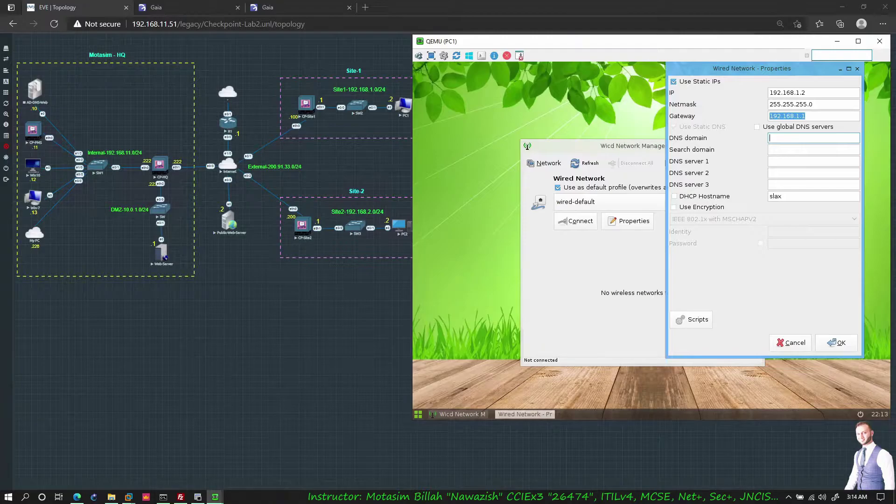
{"action": "type", "text": "motasim.com"}
{"action": "key", "text": "Tab"}
{"action": "key", "text": "Tab"}
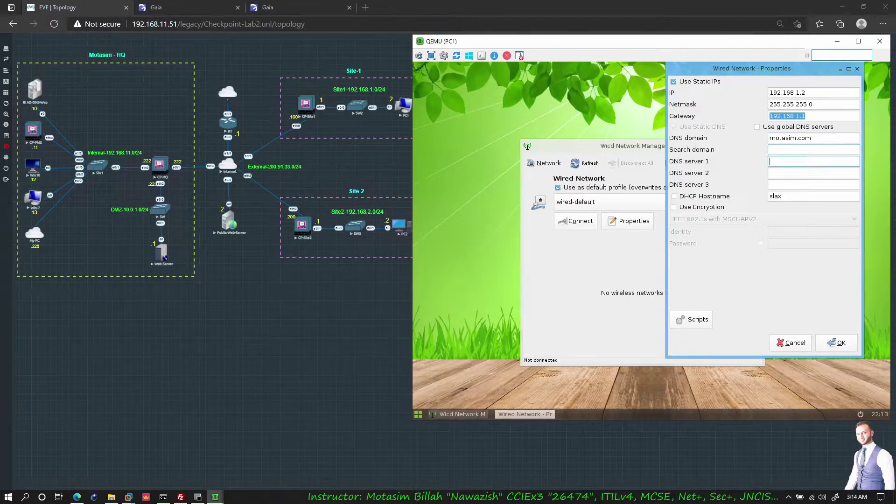
{"action": "type", "text": "192.168.11.10"}
{"action": "key", "text": "Tab"}
{"action": "key", "text": "Tab"}
{"action": "key", "text": "Tab"}
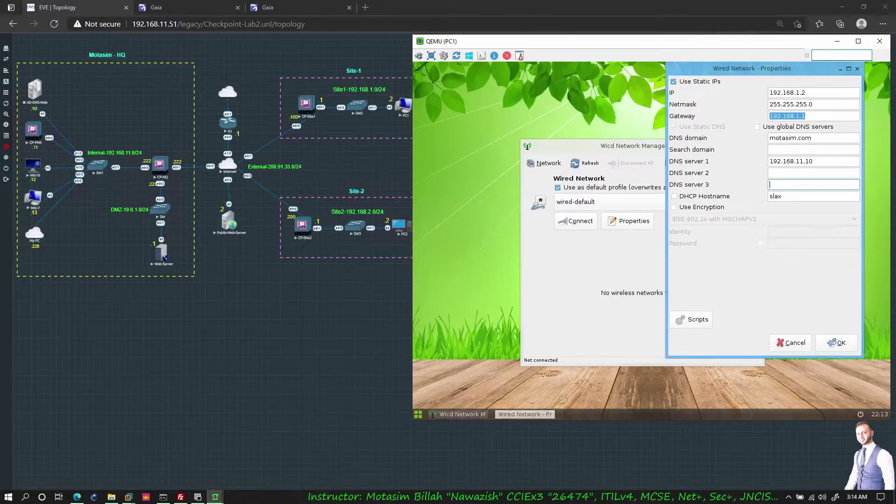
{"action": "key", "text": "Tab"}
{"action": "key", "text": "End"}
{"action": "type", "text": "1"}
{"action": "key", "text": "BackSpace"}
{"action": "key", "text": "BackSpace"}
{"action": "key", "text": "BackSpace"}
{"action": "key", "text": "BackSpace"}
{"action": "key", "text": "BackSpace"}
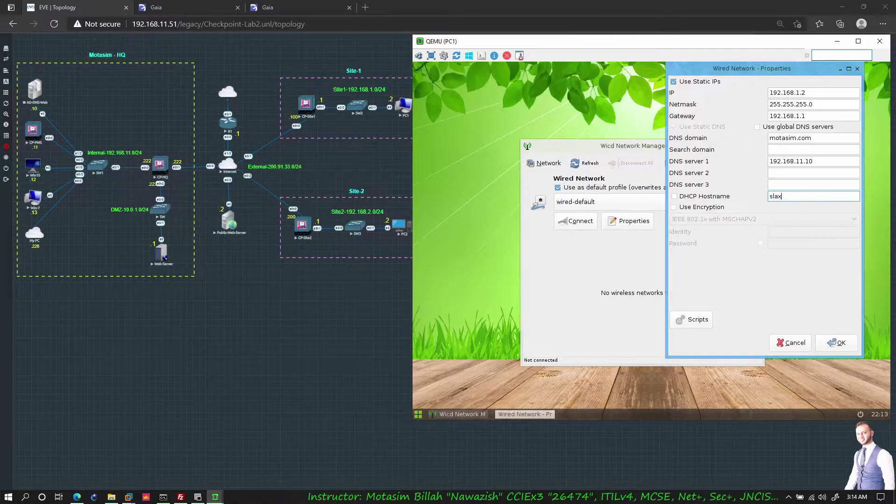
{"action": "type", "text": "pc1"}
{"action": "key", "text": "Return"}
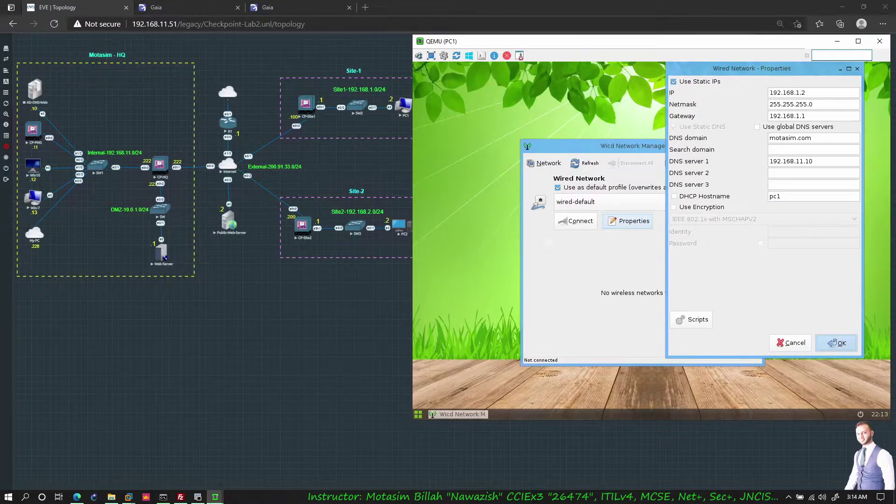
{"action": "key", "text": "alt+c"}
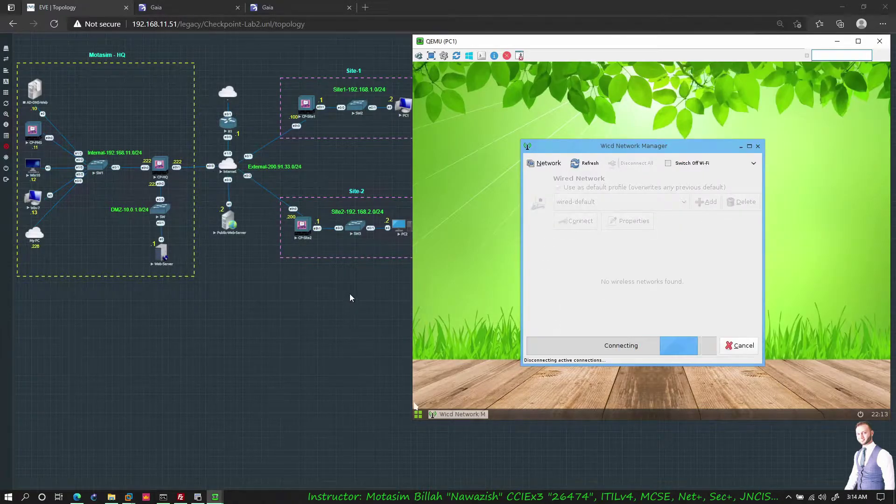
{"action": "left_click", "coordinate": [404, 269]}
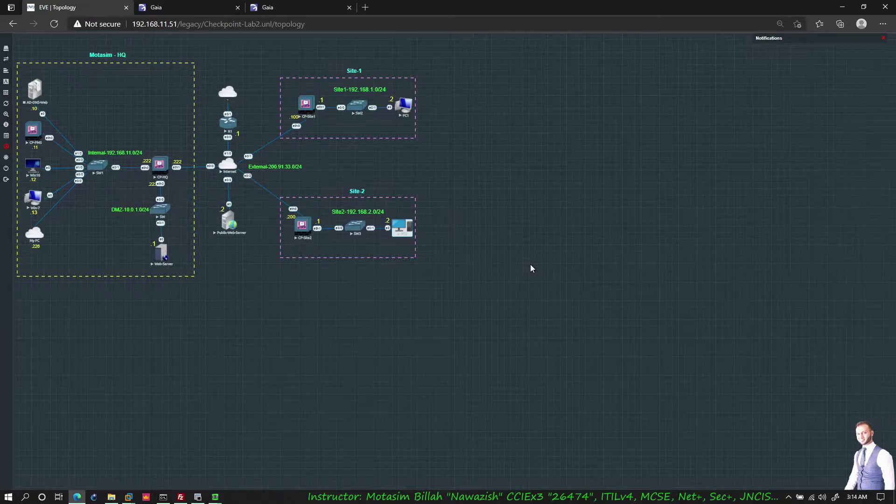
Open PC2's VNC console and its Wicd wired network properties.
{"action": "left_click", "coordinate": [408, 230]}
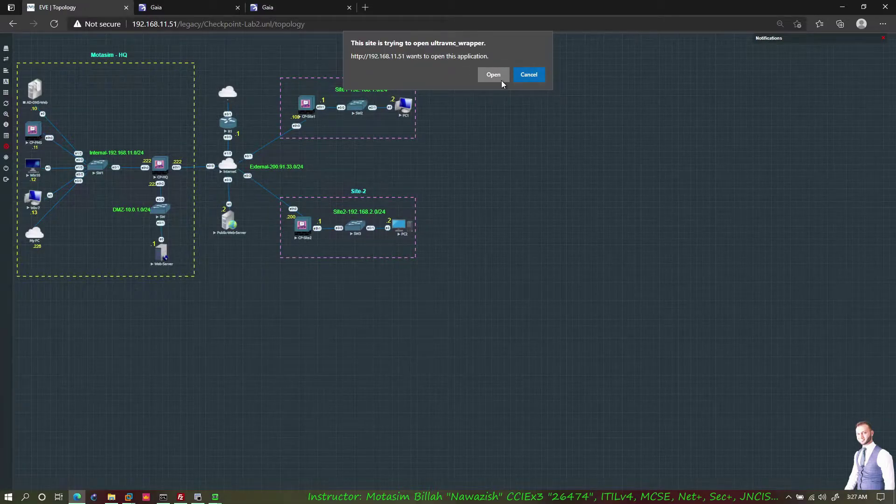
{"action": "left_click", "coordinate": [497, 77]}
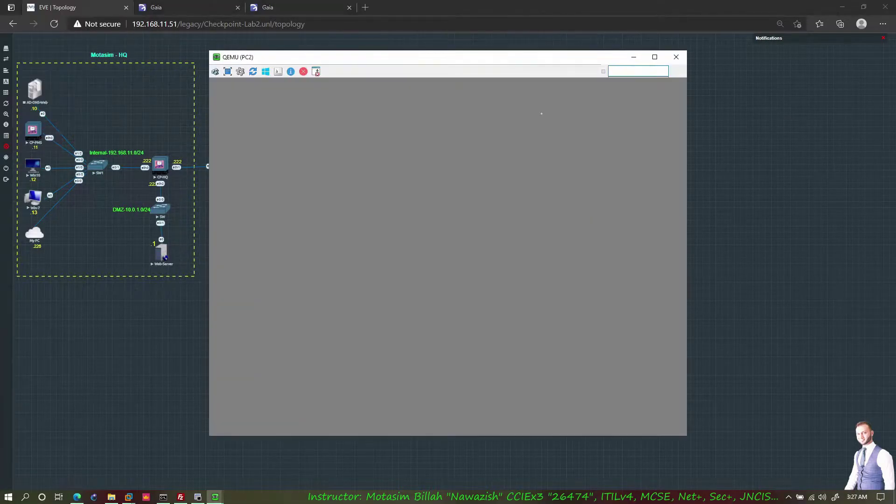
{"action": "left_click_drag", "start_coordinate": [573, 61], "coordinate": [714, 39]}
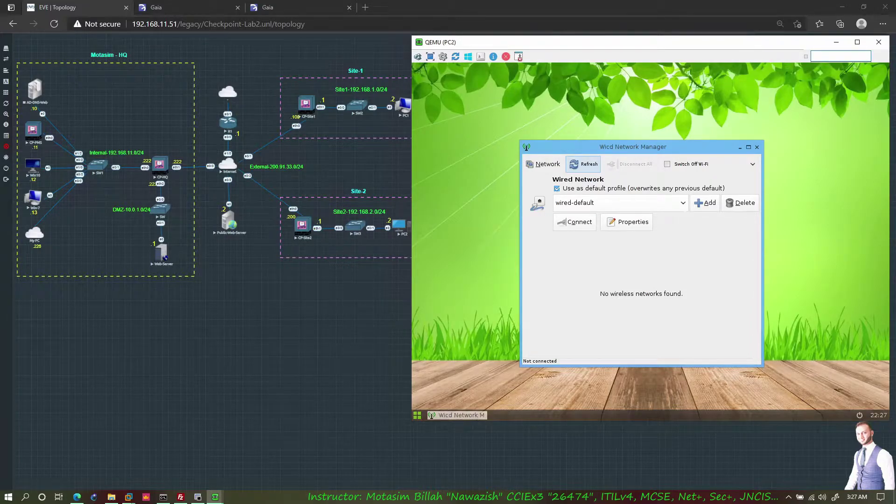
{"action": "left_click", "coordinate": [633, 222]}
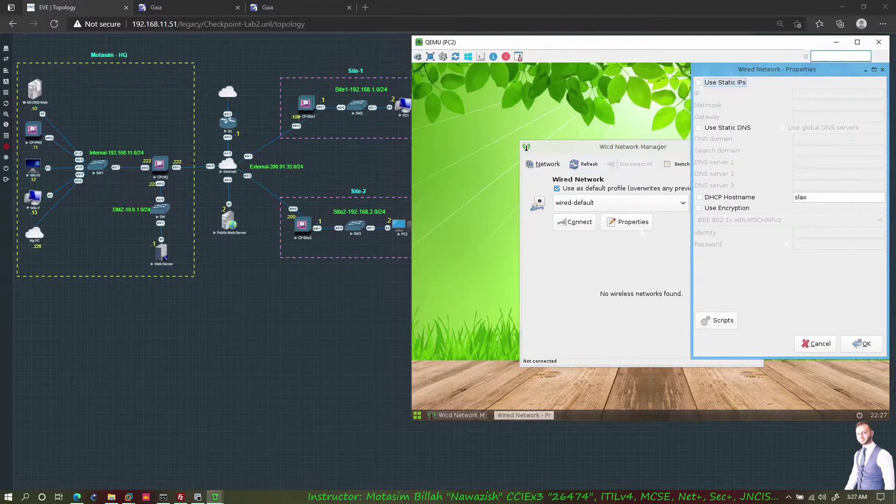
{"action": "left_click", "coordinate": [631, 224]}
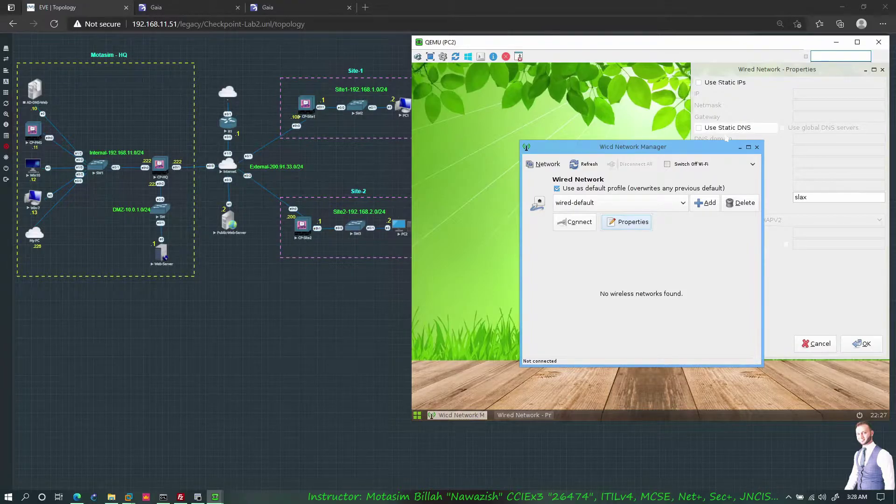
Set static IP 192.168.2.2, domain motasim.com, DNS 192.168.11.10, hostname pc2, and connect.
{"action": "left_click", "coordinate": [726, 83]}
{"action": "key", "text": "Tab"}
{"action": "type", "text": "1"}
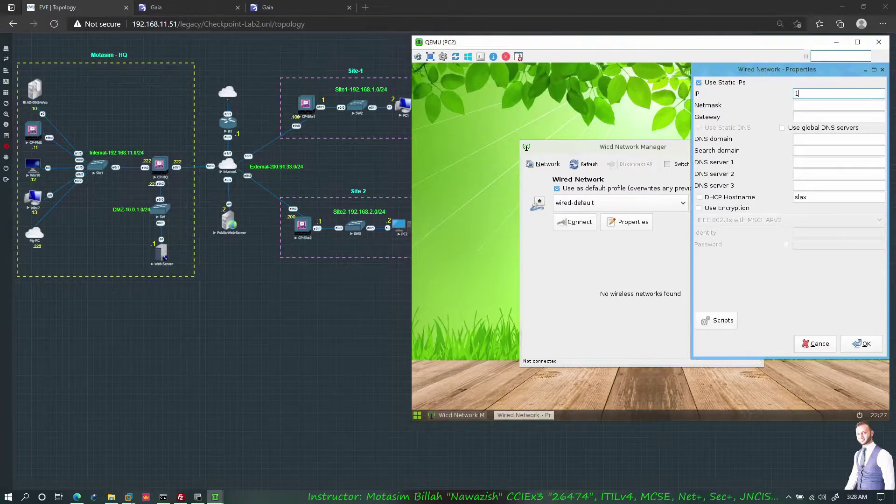
{"action": "type", "text": "92.168.2.2"}
{"action": "key", "text": "Tab"}
{"action": "key", "text": "Tab"}
{"action": "key", "text": "Tab"}
{"action": "key", "text": "Tab"}
{"action": "type", "text": "motasim.com"}
{"action": "key", "text": "Tab"}
{"action": "key", "text": "Tab"}
{"action": "type", "text": "192.168.11.10"}
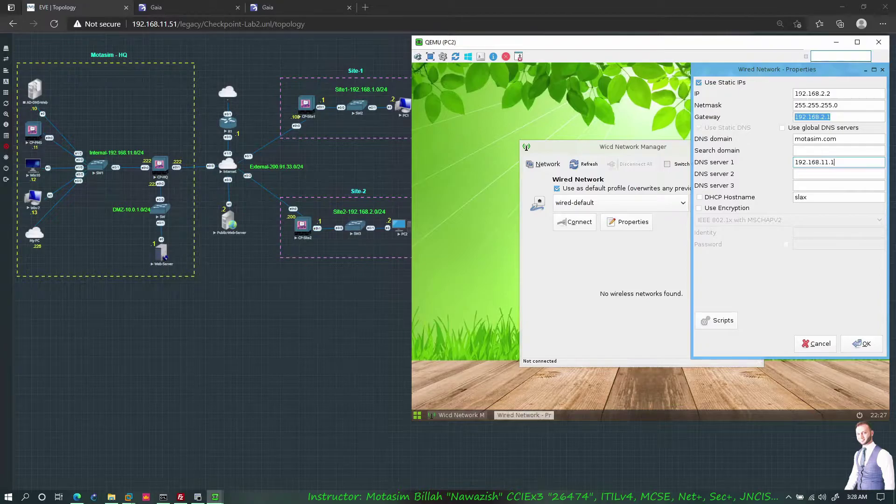
{"action": "key", "text": "Tab"}
{"action": "key", "text": "Tab"}
{"action": "key", "text": "Tab"}
{"action": "key", "text": "Tab"}
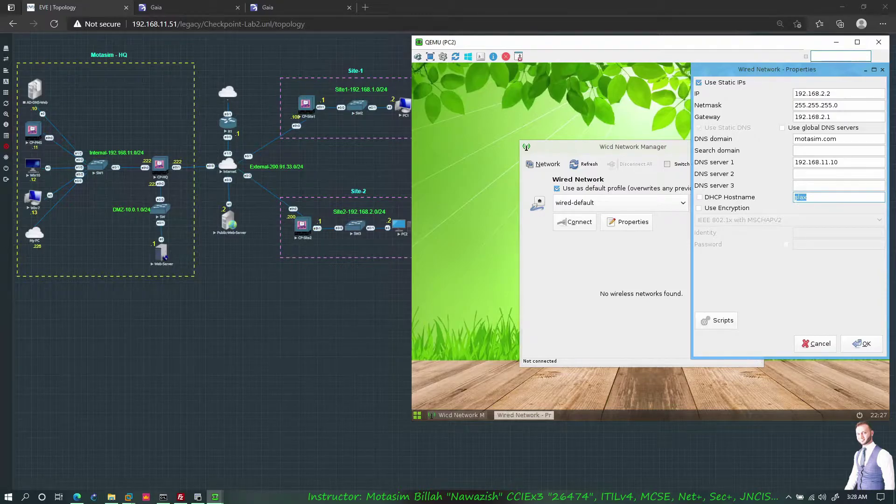
{"action": "type", "text": "pc2"}
{"action": "key", "text": "Return"}
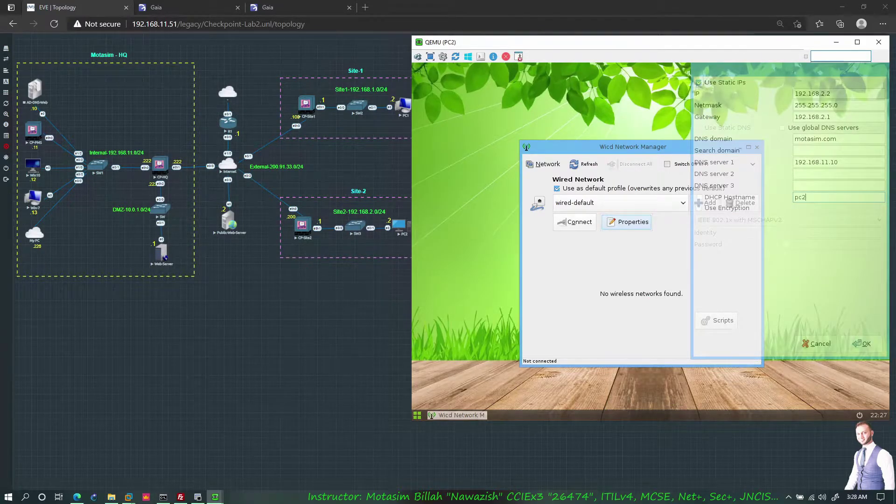
{"action": "left_click", "coordinate": [575, 222]}
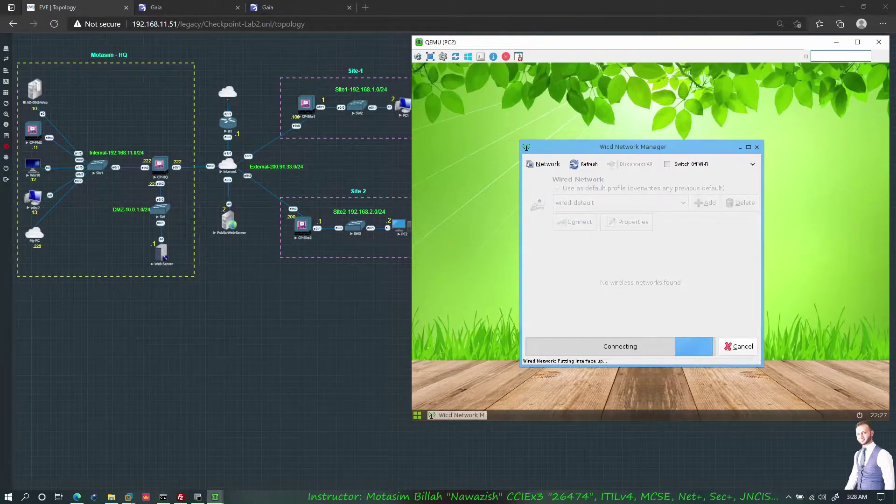
{"action": "left_click", "coordinate": [360, 330]}
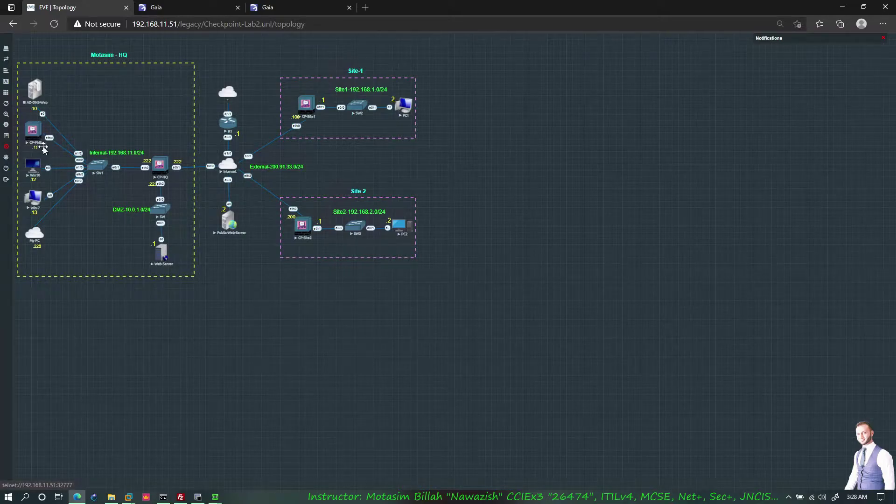
Log in to SmartConsole on 192.168.11.11 with the admin password and close the Gaia browser tabs.
{"action": "left_click", "coordinate": [144, 497]}
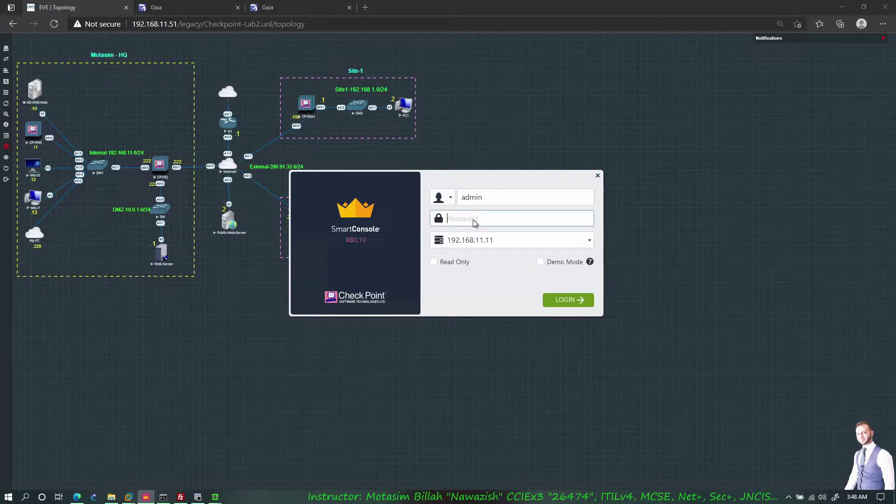
{"action": "type", "text": "ad"}
{"action": "left_click", "coordinate": [567, 301]}
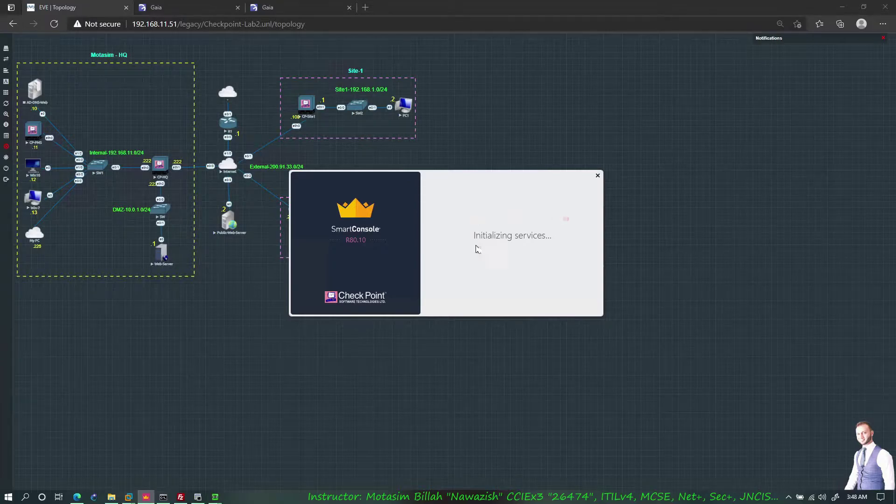
{"action": "left_click", "coordinate": [237, 8]}
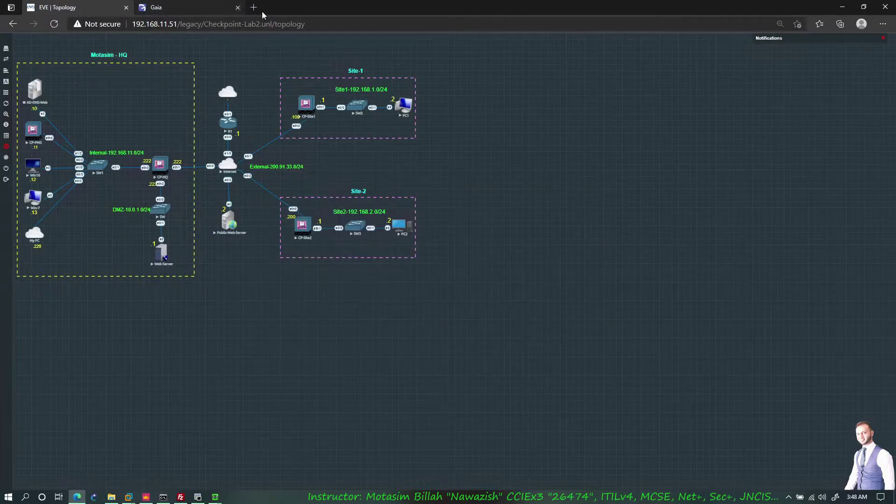
{"action": "left_click", "coordinate": [238, 8]}
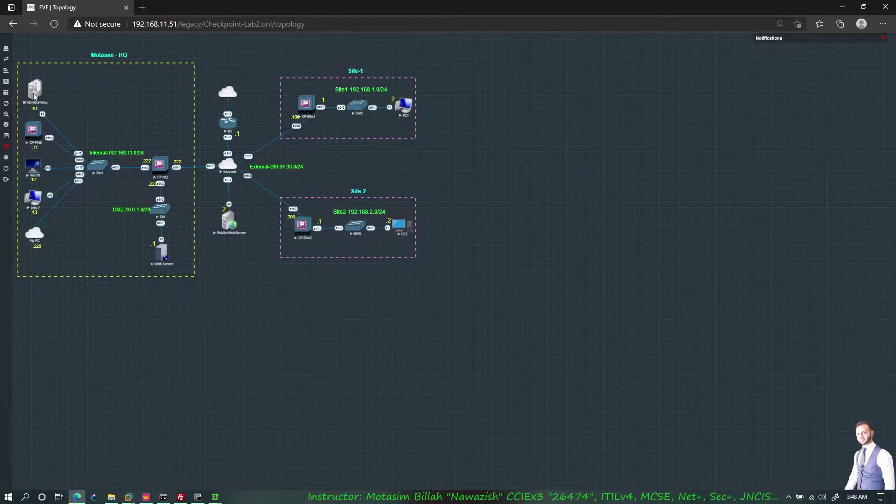
Start the AD-DNS-Web node and close the PC1 and Public-Web-Server console windows.
{"action": "left_click", "coordinate": [33, 96]}
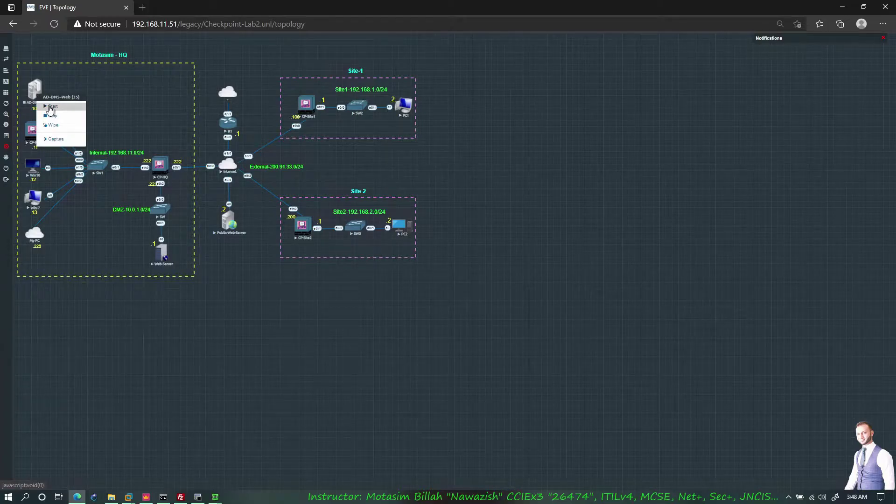
{"action": "left_click", "coordinate": [52, 107]}
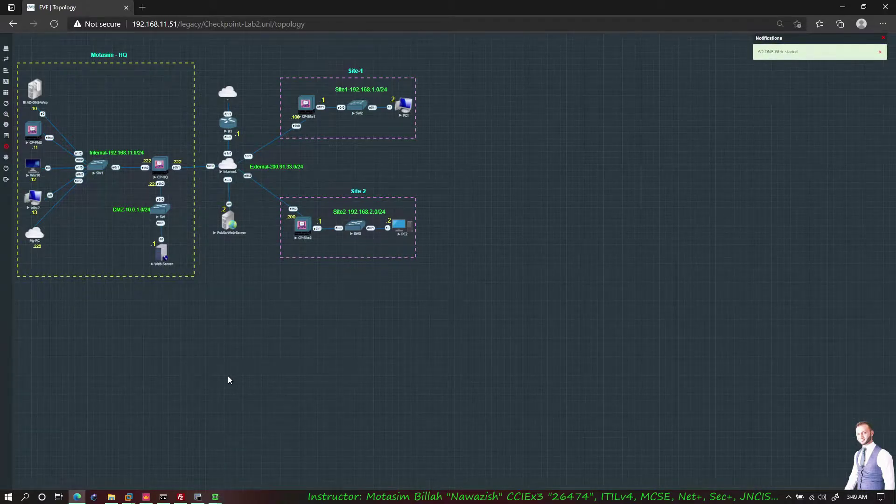
{"action": "mouse_move", "coordinate": [215, 497]}
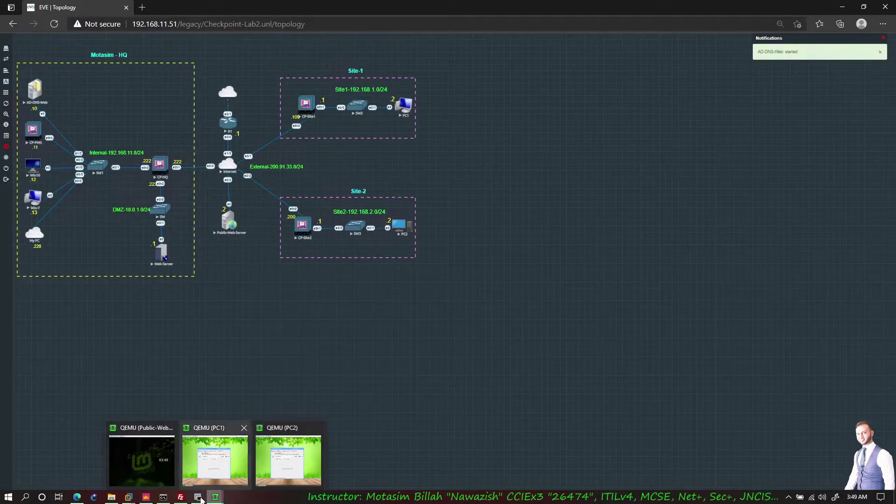
{"action": "left_click", "coordinate": [244, 429]}
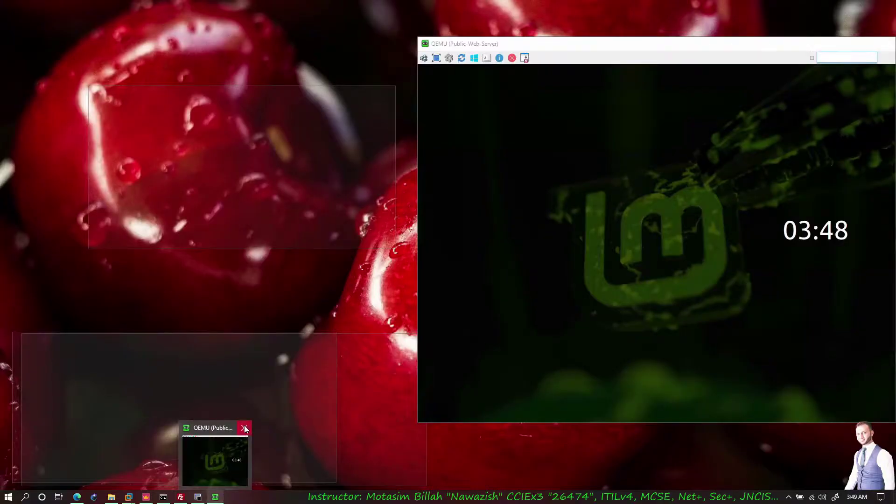
{"action": "left_click", "coordinate": [243, 428]}
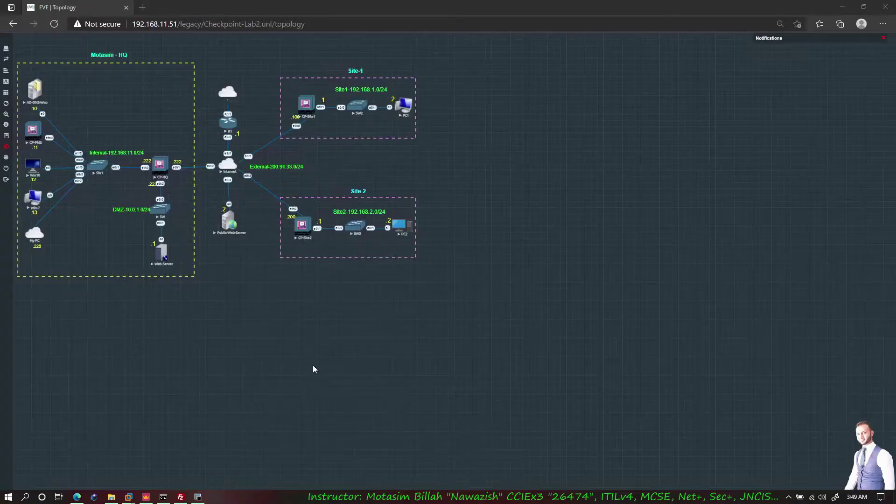
Minimize FileZilla and relaunch SmartConsole.
{"action": "left_click", "coordinate": [180, 497]}
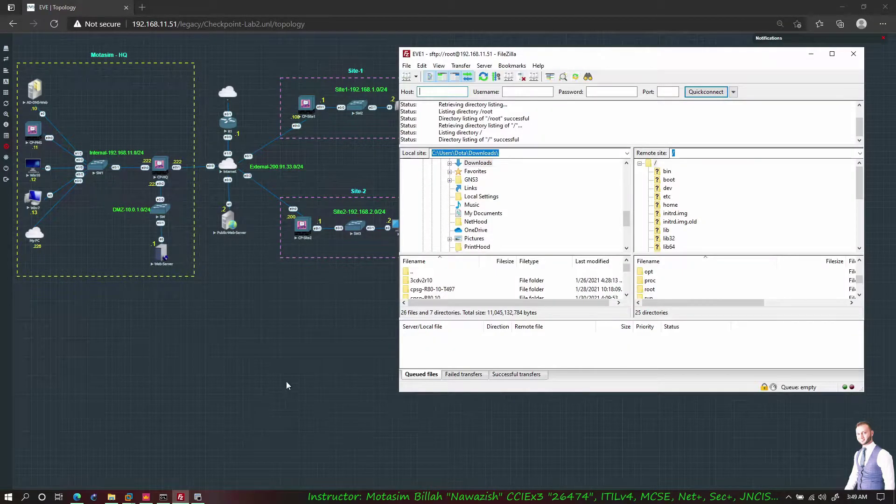
{"action": "left_click", "coordinate": [181, 497]}
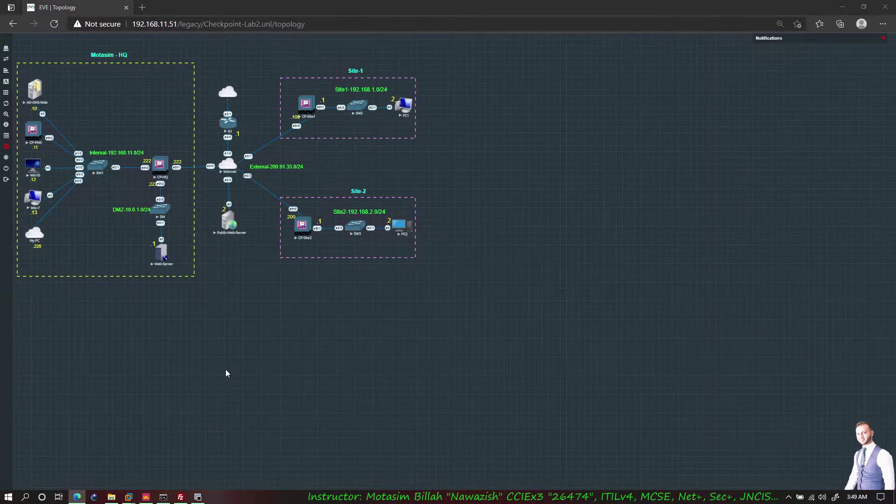
{"action": "left_click", "coordinate": [149, 499]}
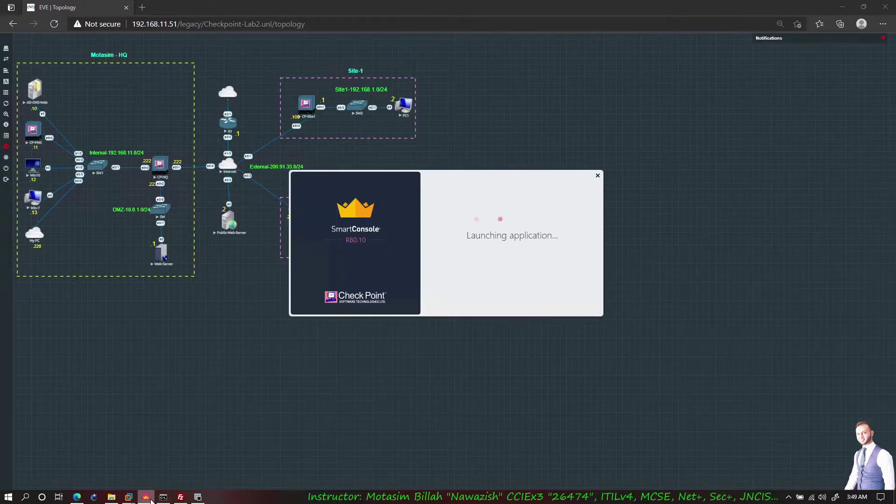
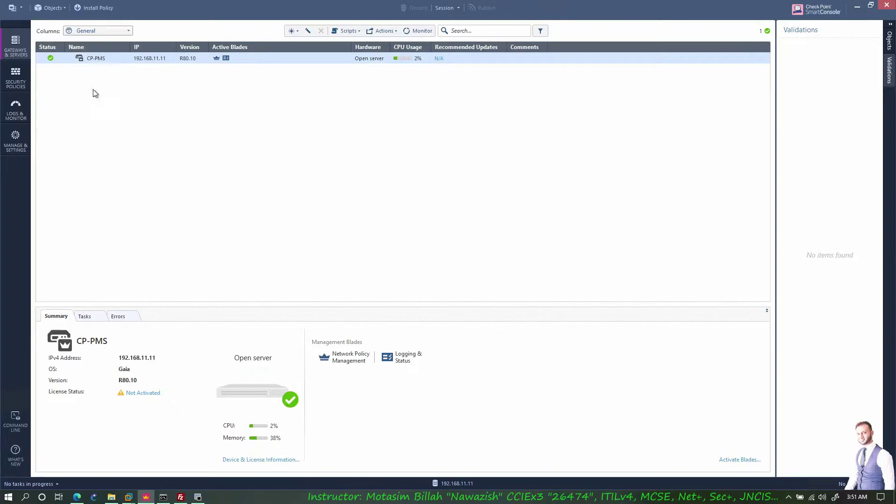
Browse the Security Policies, Logs & Monitor and Manage & Settings views, then return to Gateways & Servers.
{"action": "left_click", "coordinate": [19, 81]}
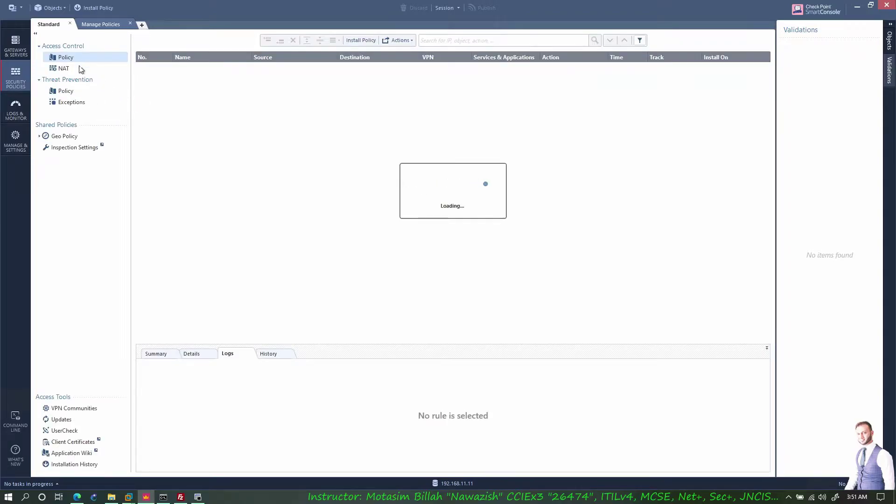
{"action": "left_click", "coordinate": [21, 110]}
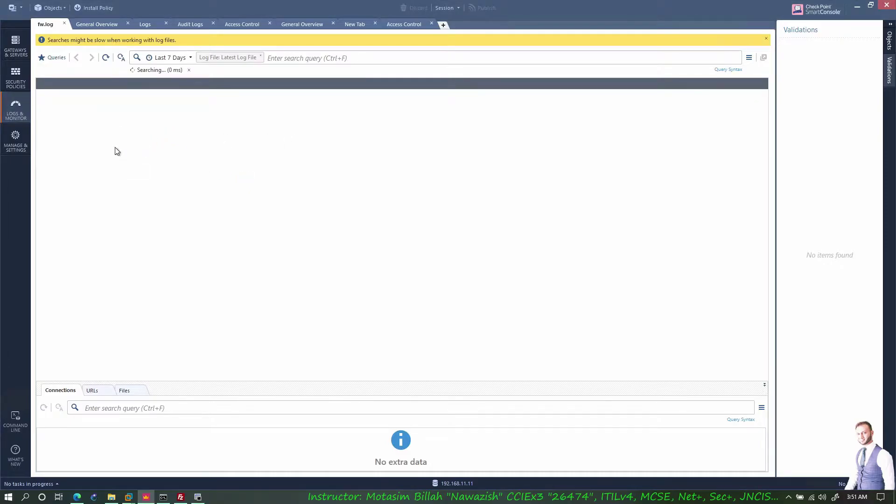
{"action": "left_click", "coordinate": [19, 148]}
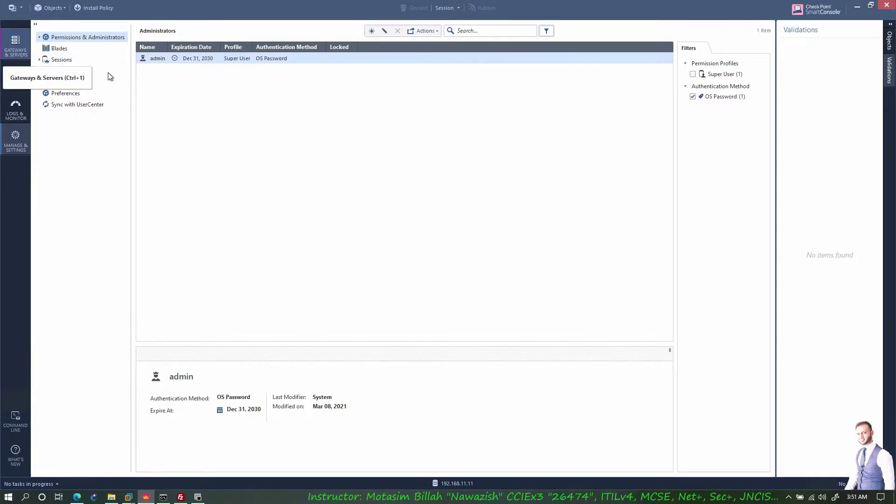
{"action": "key", "text": "ctrl+1"}
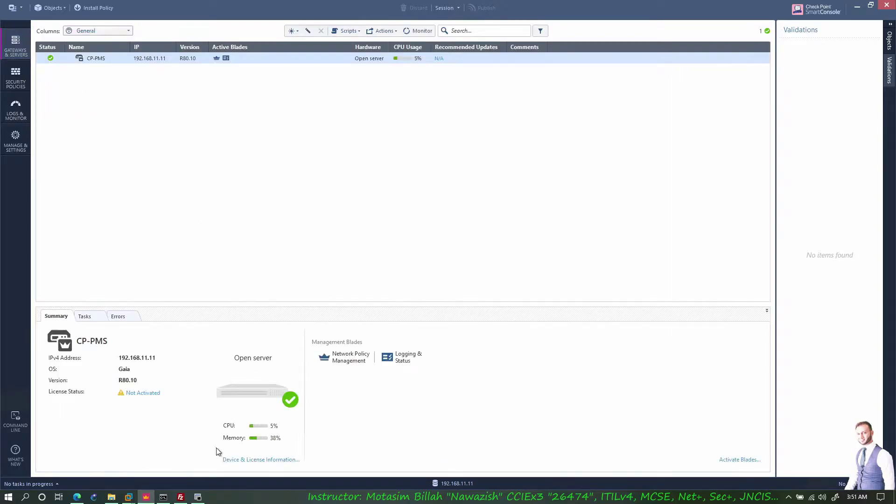
Glance at the EVE lab topology and FileZilla windows before returning to SmartConsole.
{"action": "left_click", "coordinate": [78, 497]}
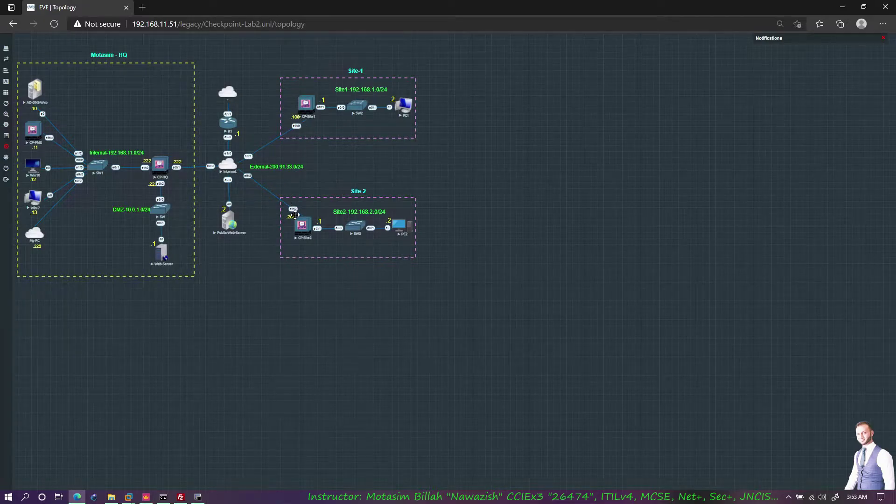
{"action": "left_click", "coordinate": [181, 497]}
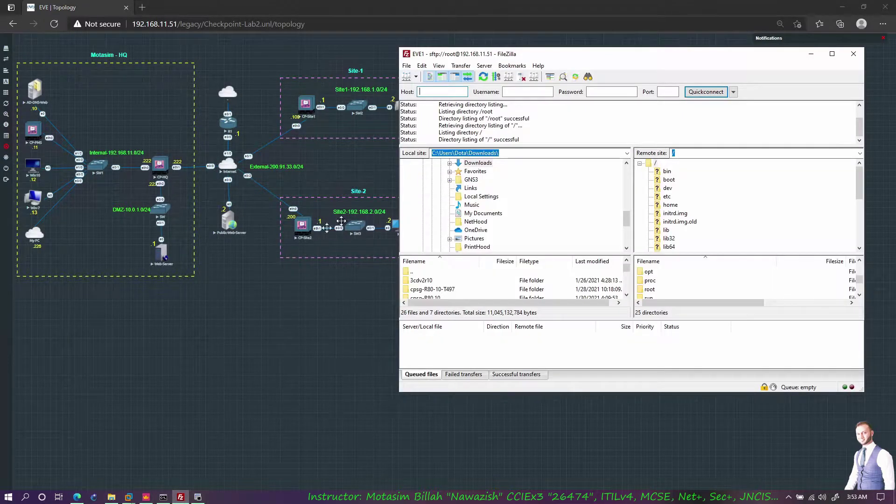
{"action": "left_click", "coordinate": [341, 377]}
{"action": "left_click", "coordinate": [146, 497]}
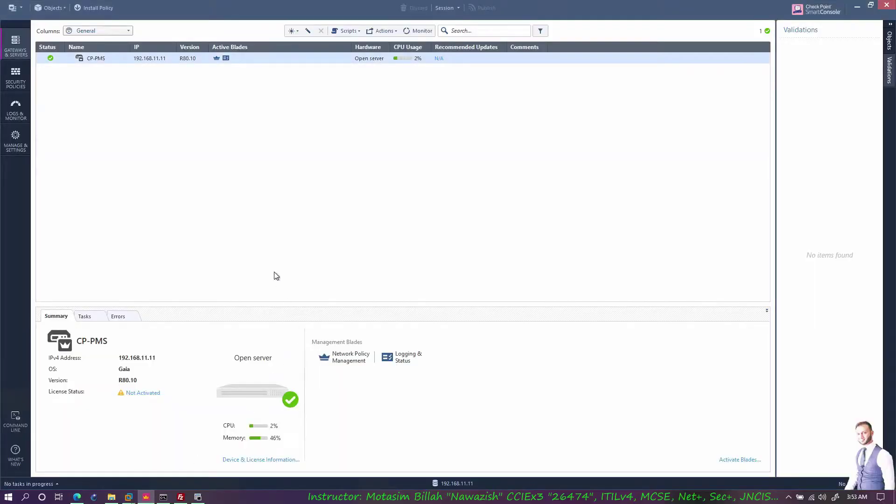
Browse the New object menus and their submenus without creating anything.
{"action": "left_click", "coordinate": [294, 31]}
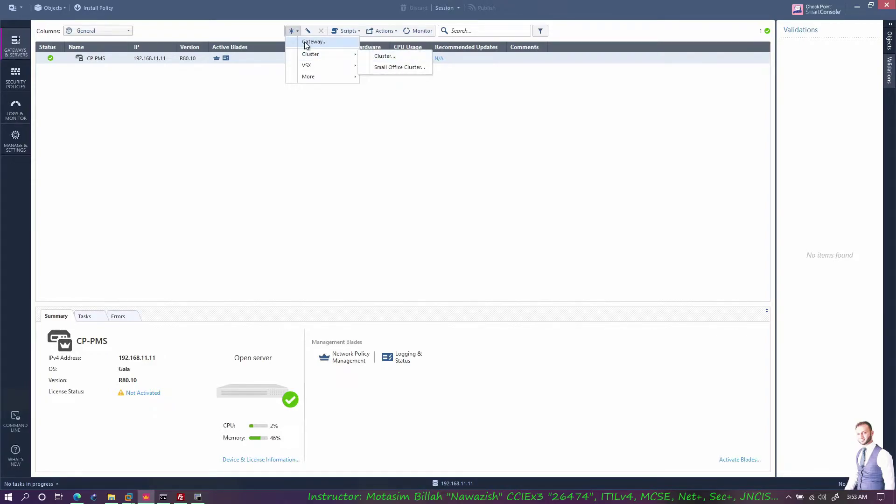
{"action": "left_click", "coordinate": [200, 119]}
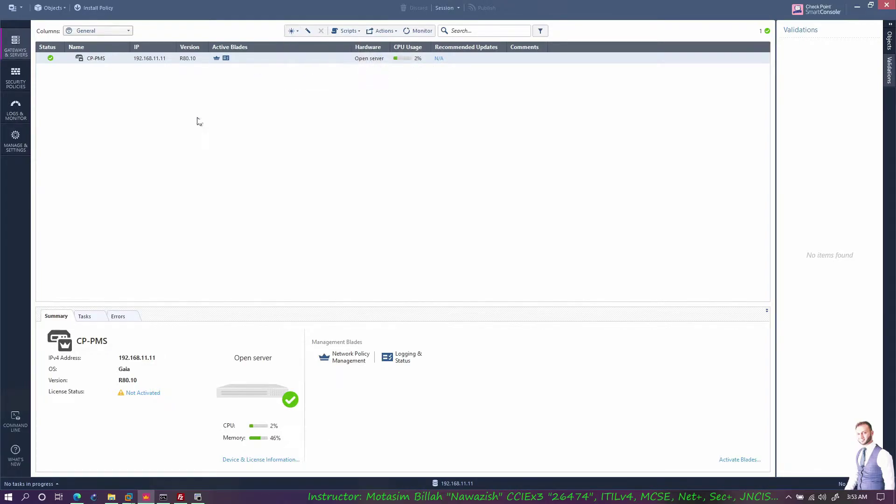
{"action": "left_click", "coordinate": [66, 8]}
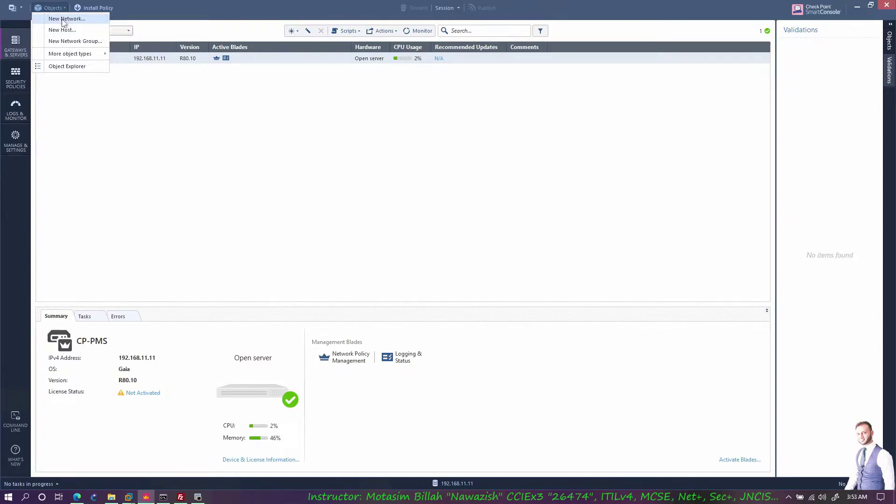
{"action": "mouse_move", "coordinate": [94, 54]}
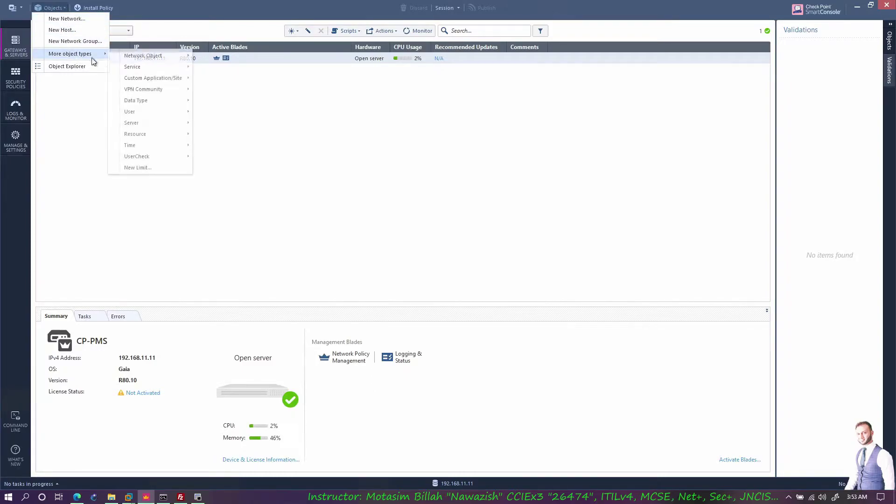
{"action": "mouse_move", "coordinate": [140, 68]}
{"action": "mouse_move", "coordinate": [166, 57]}
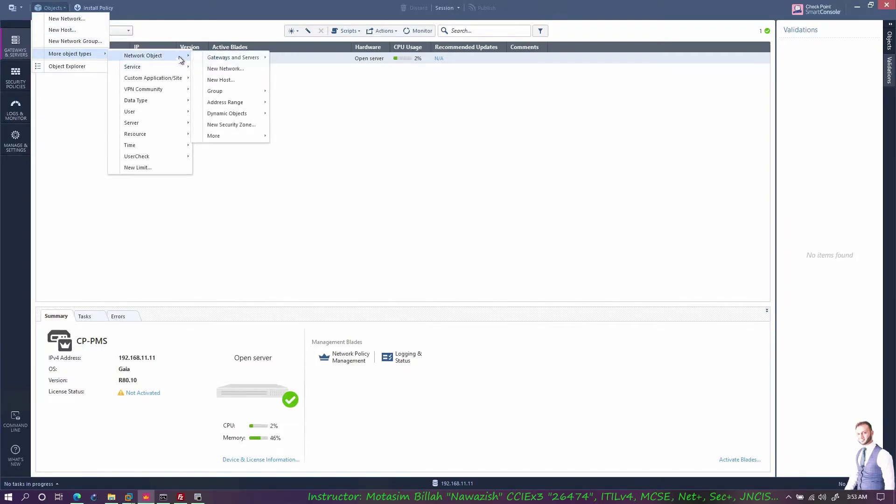
{"action": "mouse_move", "coordinate": [271, 61]}
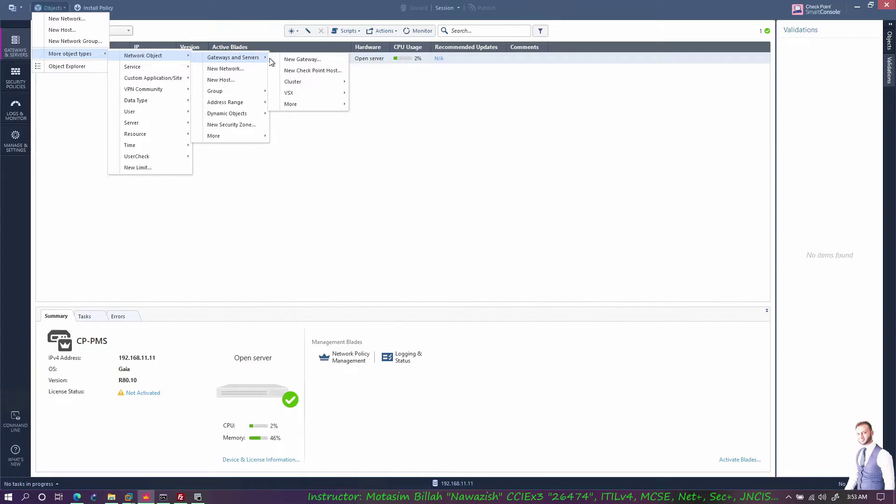
{"action": "left_click", "coordinate": [303, 59]}
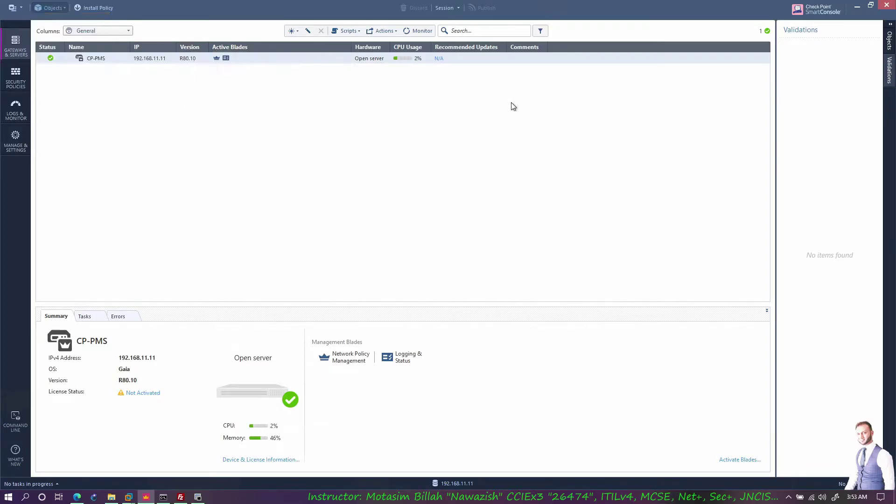
Show the Objects bar with object categories and browse its additional new object types.
{"action": "left_click", "coordinate": [888, 41]}
{"action": "left_click", "coordinate": [856, 45]}
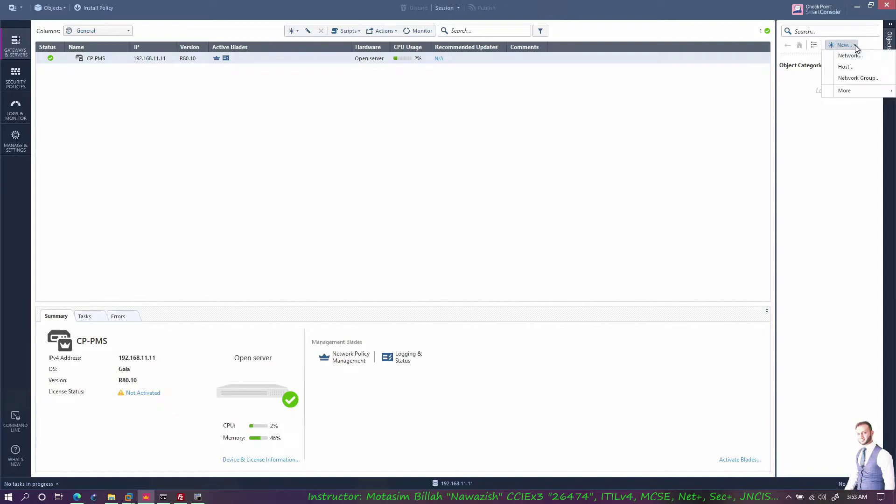
{"action": "left_click", "coordinate": [846, 90]}
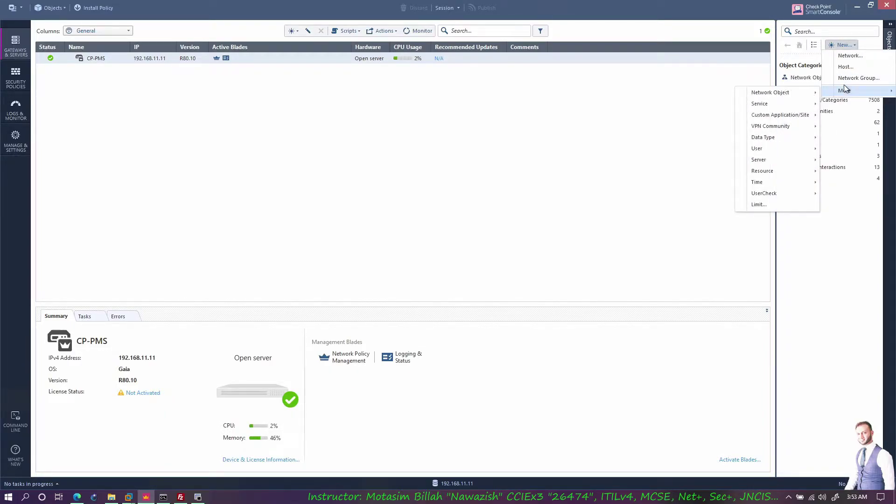
{"action": "mouse_move", "coordinate": [836, 92]}
{"action": "mouse_move", "coordinate": [788, 95]}
{"action": "mouse_move", "coordinate": [720, 94]}
{"action": "left_click", "coordinate": [609, 105]}
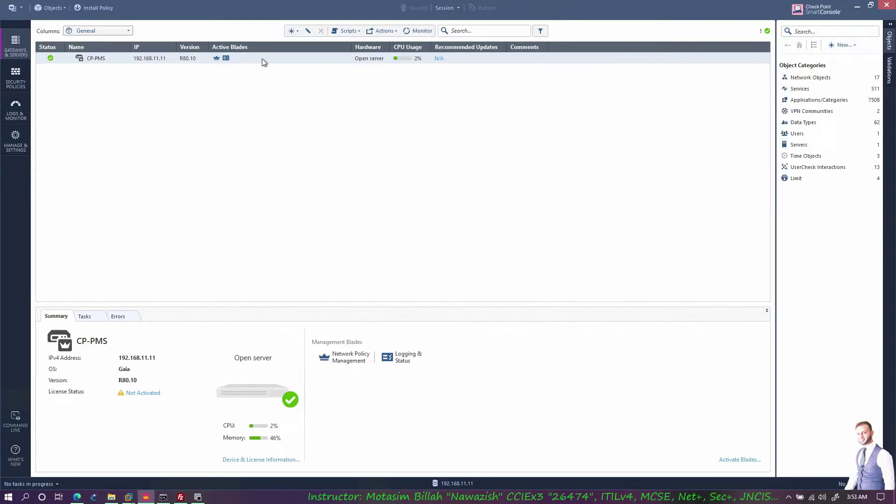
Review new object options in Object Explorer, close it, and start a new security gateway.
{"action": "left_click", "coordinate": [59, 8]}
{"action": "left_click", "coordinate": [61, 67]}
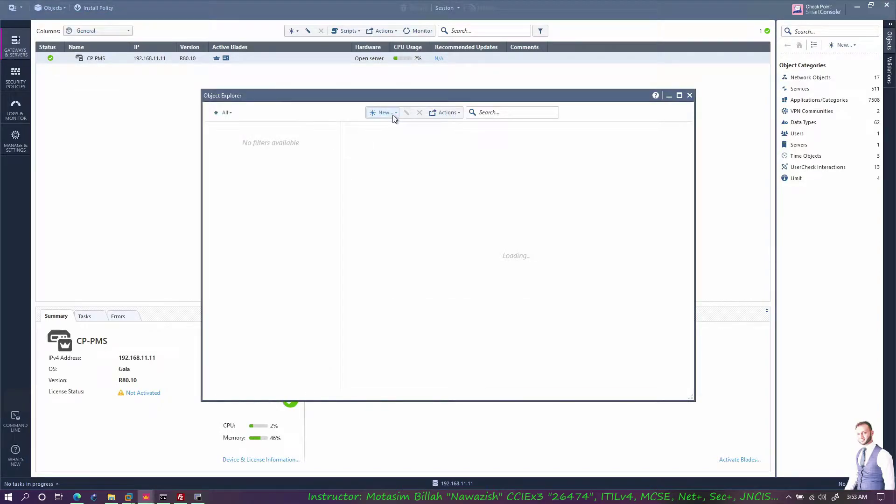
{"action": "left_click", "coordinate": [393, 115]}
{"action": "left_click", "coordinate": [310, 240]}
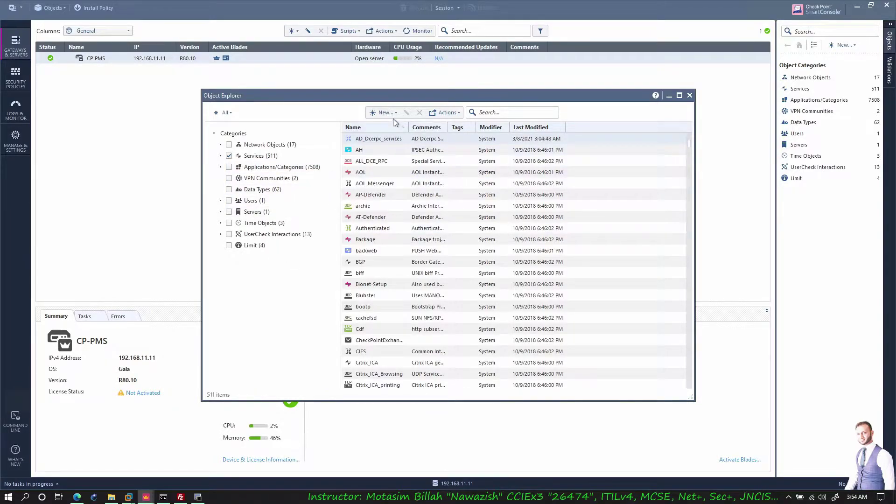
{"action": "left_click", "coordinate": [690, 95]}
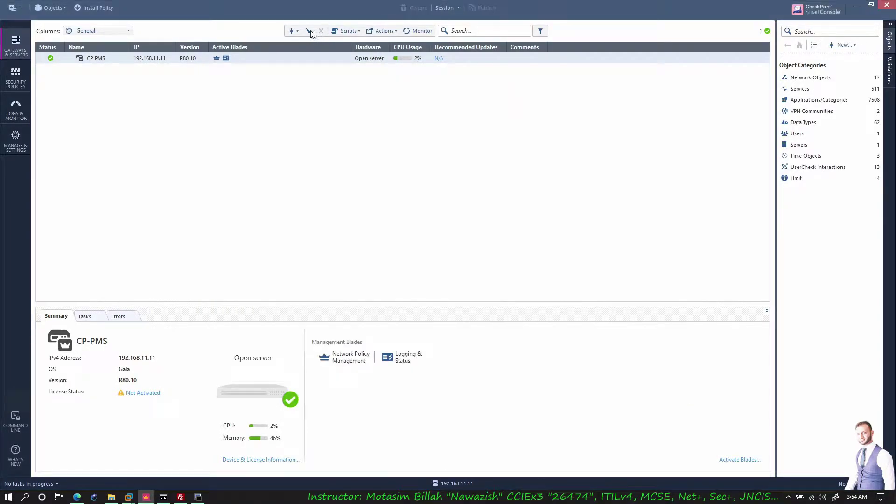
{"action": "left_click", "coordinate": [292, 30]}
{"action": "left_click", "coordinate": [314, 44]}
{"action": "left_click", "coordinate": [419, 243]}
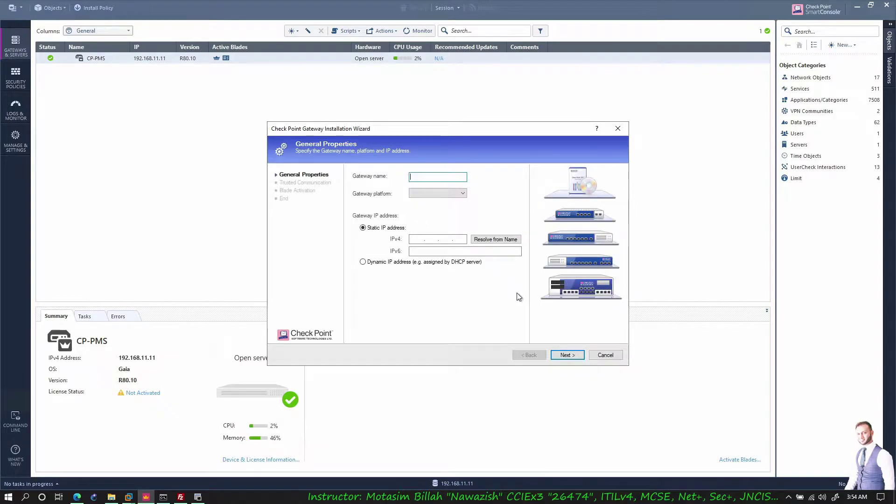
{"action": "left_click", "coordinate": [606, 355]}
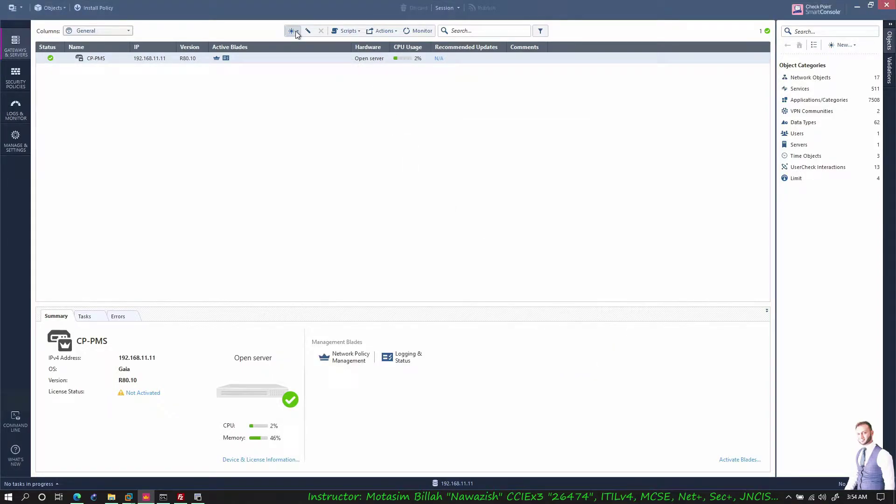
{"action": "left_click", "coordinate": [295, 32]}
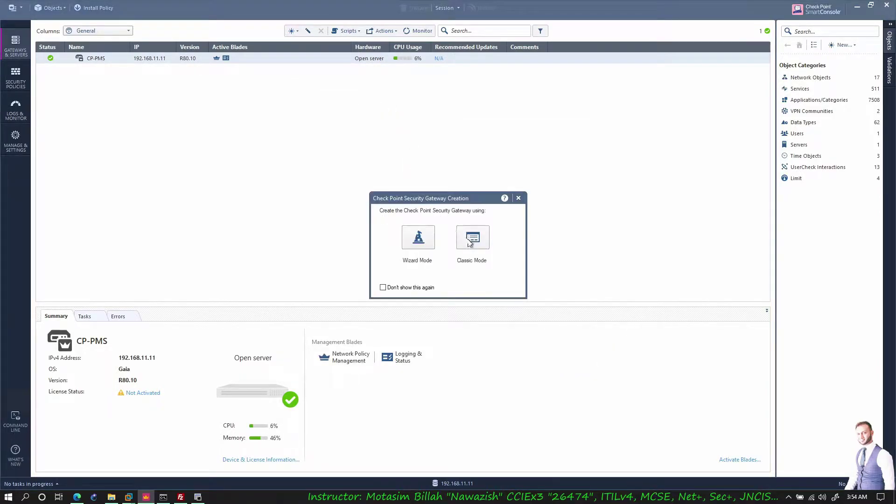
{"action": "left_click", "coordinate": [474, 240]}
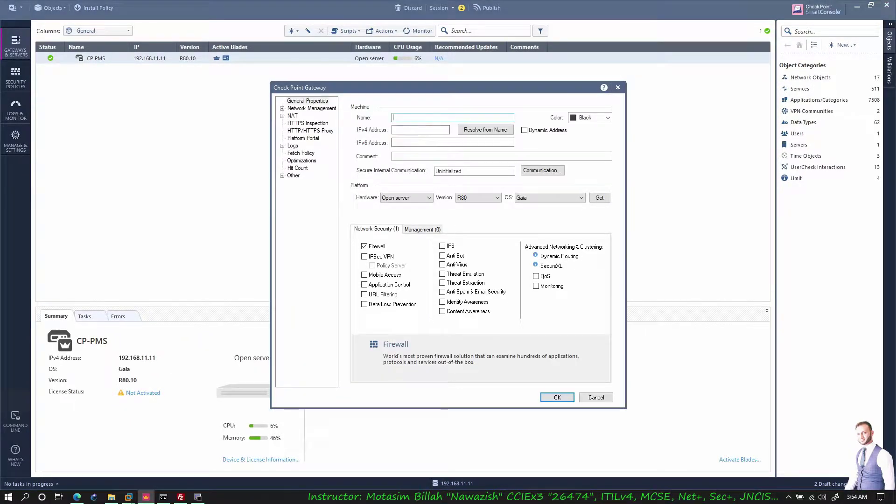
{"action": "left_click", "coordinate": [421, 130]}
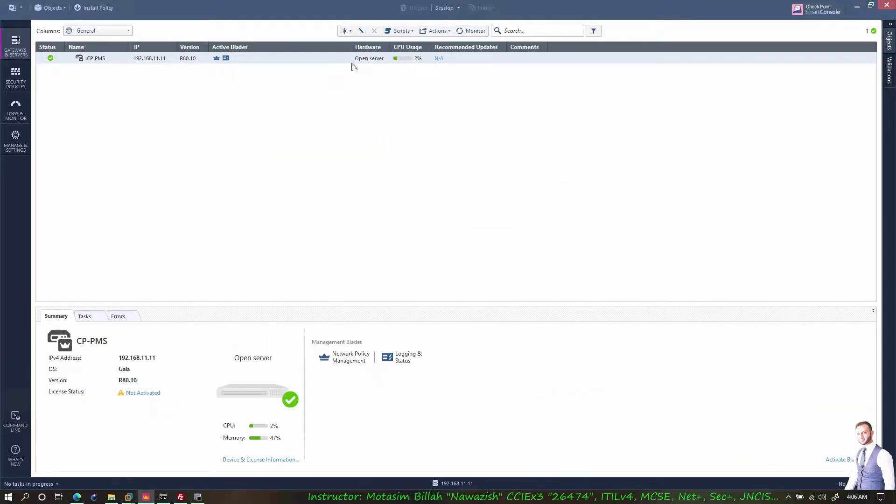
Start the gateway wizard with the name CP-HQ and Open server as the platform.
{"action": "left_click", "coordinate": [345, 31]}
{"action": "left_click", "coordinate": [366, 43]}
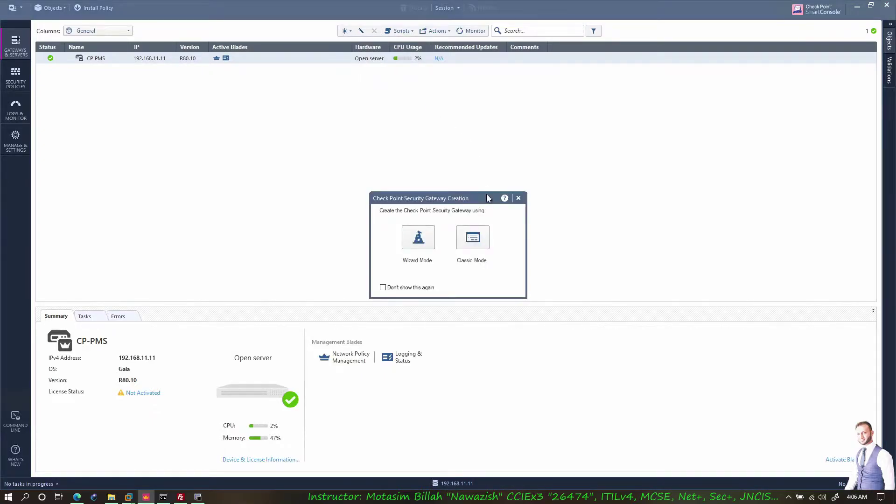
{"action": "left_click", "coordinate": [424, 243]}
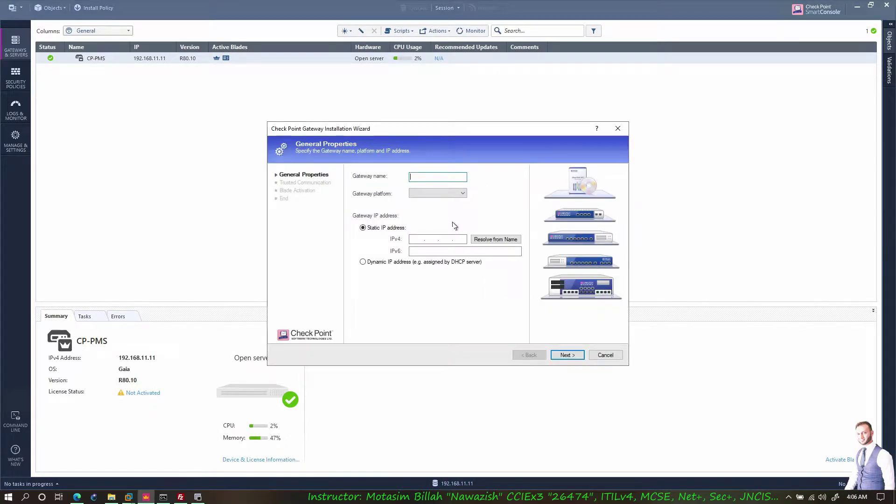
{"action": "type", "text": "CP-HQ"}
{"action": "key", "text": "Tab"}
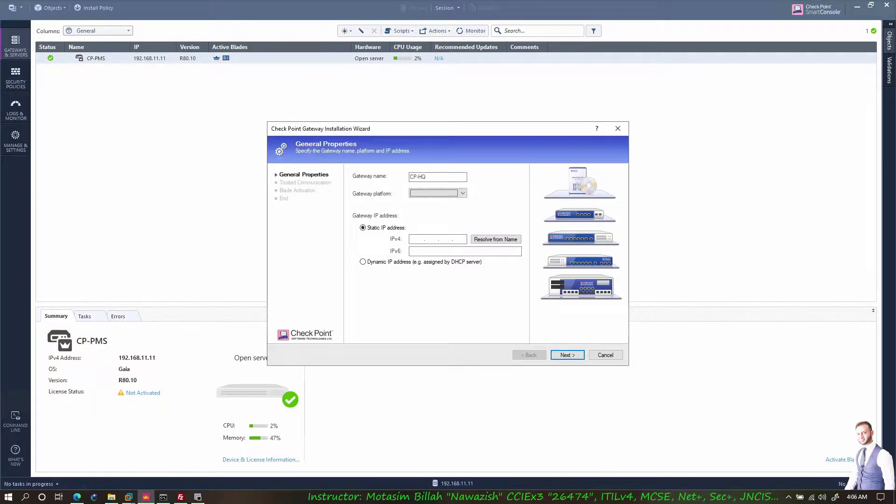
{"action": "left_click", "coordinate": [438, 193]}
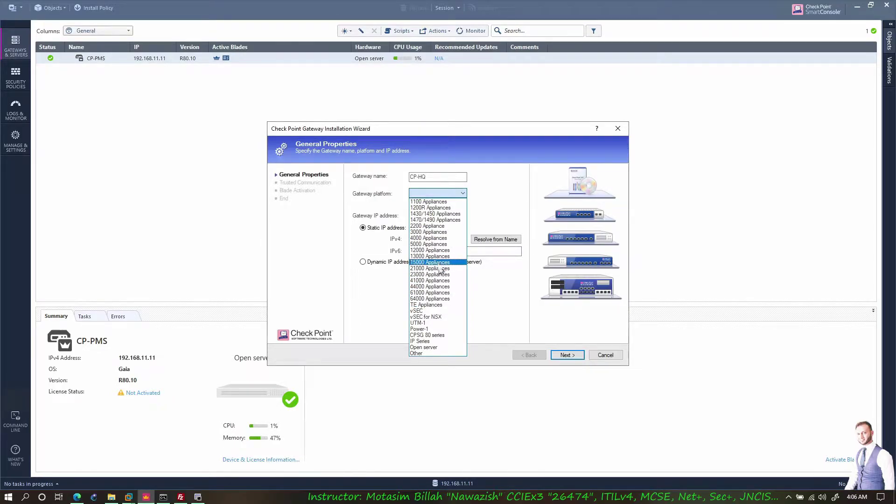
{"action": "left_click", "coordinate": [434, 348]}
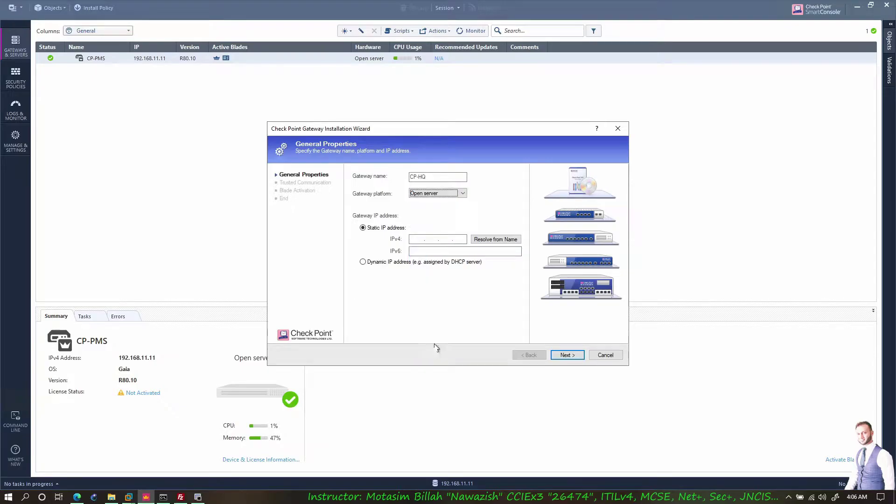
Enter IPv4 192.168.11.222 and the one-time password to initialize trust with CP-HQ.
{"action": "left_click", "coordinate": [418, 239]}
{"action": "type", "text": "192 . 168 . 11 . 222"}
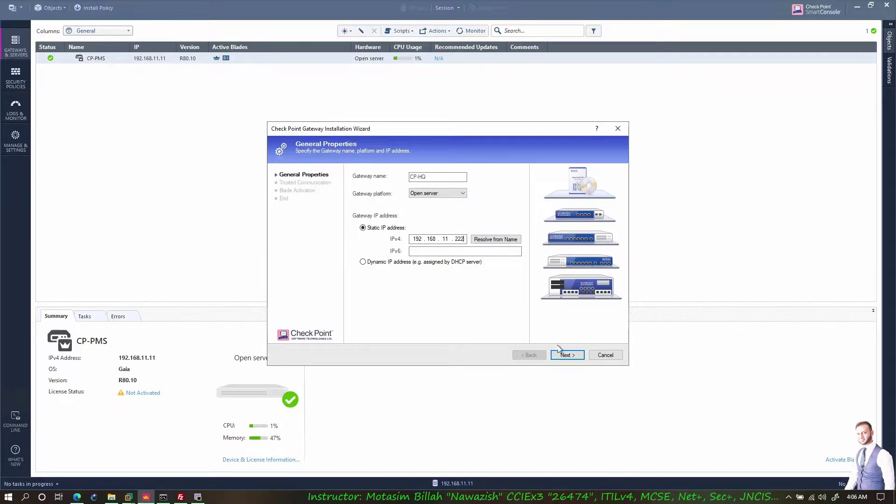
{"action": "left_click", "coordinate": [567, 355]}
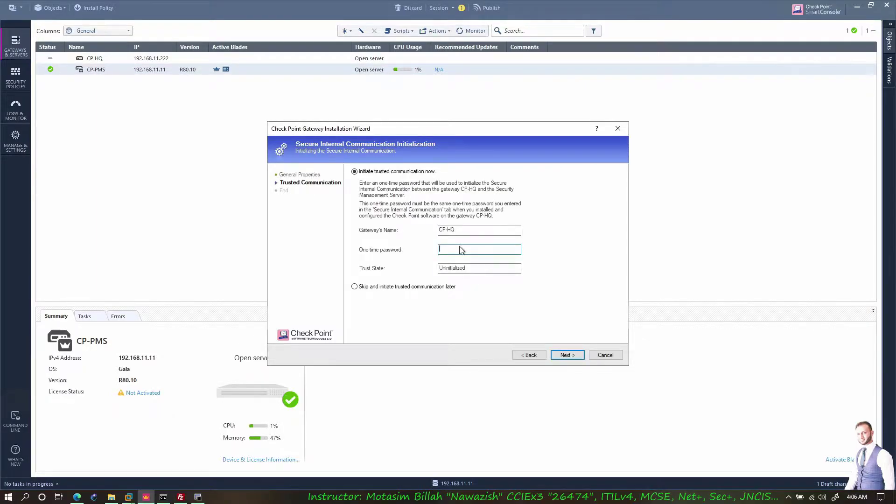
{"action": "type", "text": "1234"}
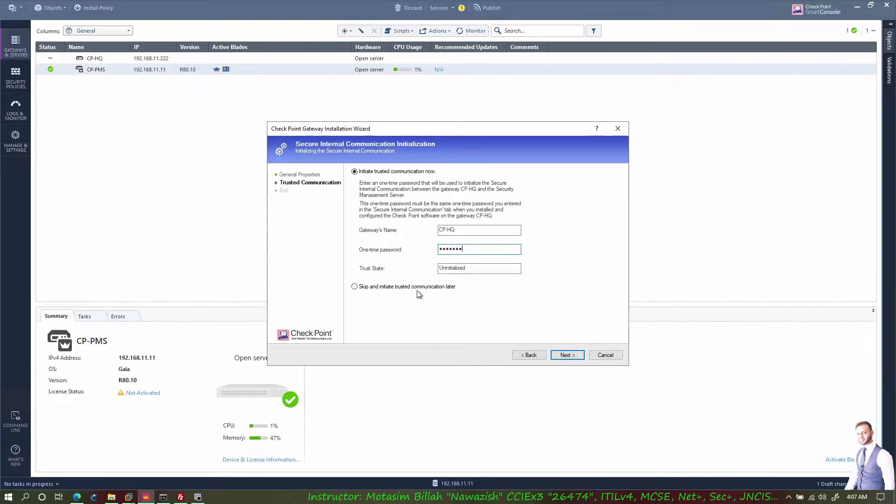
{"action": "left_click", "coordinate": [566, 356]}
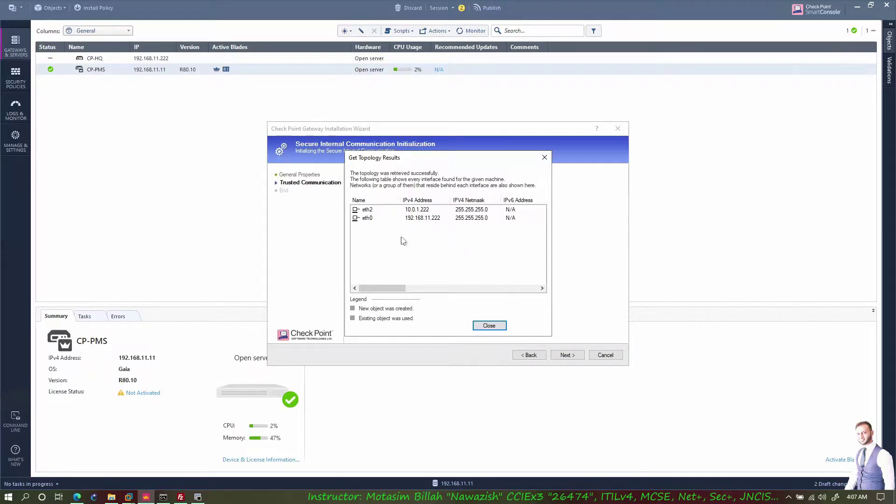
{"action": "left_click", "coordinate": [77, 497]}
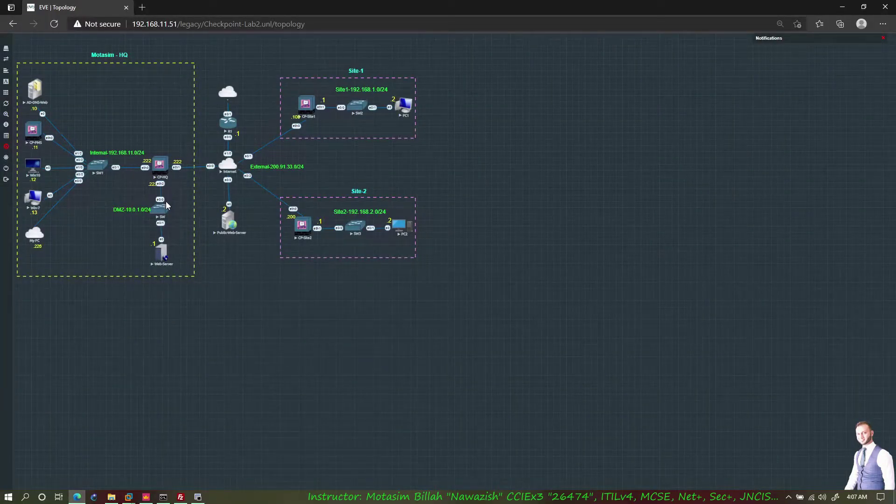
{"action": "left_click", "coordinate": [150, 7]}
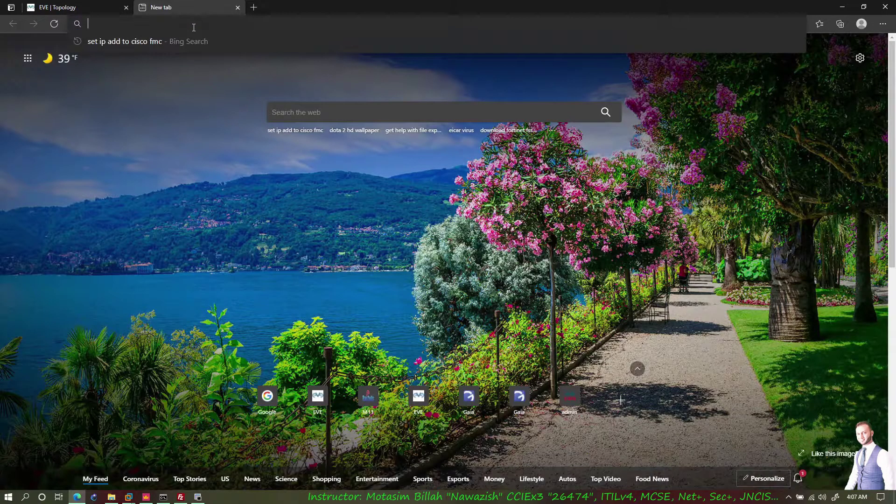
{"action": "type", "text": "https://192.168.11.222"}
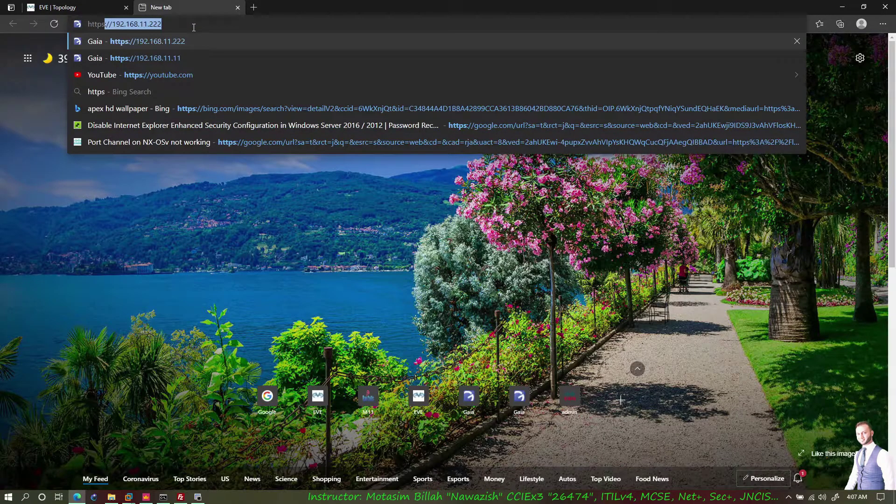
{"action": "key", "text": "Return"}
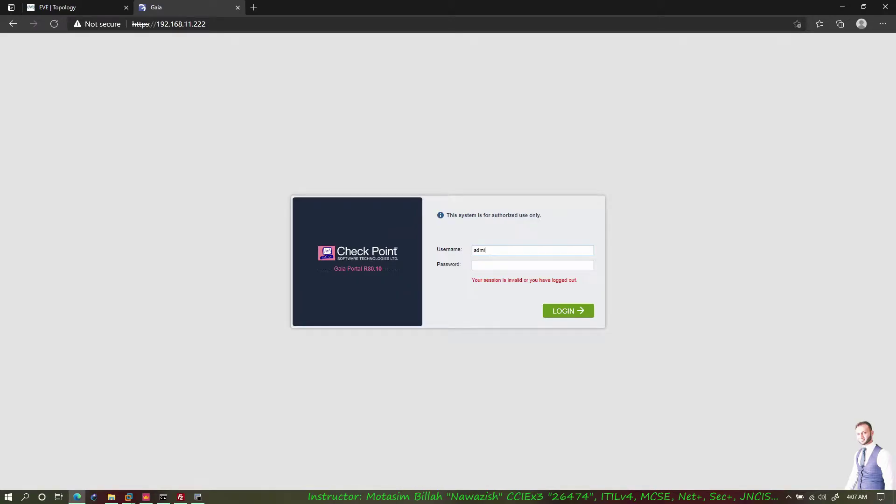
Sign in to Gaia, enable and save interface eth1 (200.91.33.222), then close the portal tab.
{"action": "type", "text": "23"}
{"action": "key", "text": "Return"}
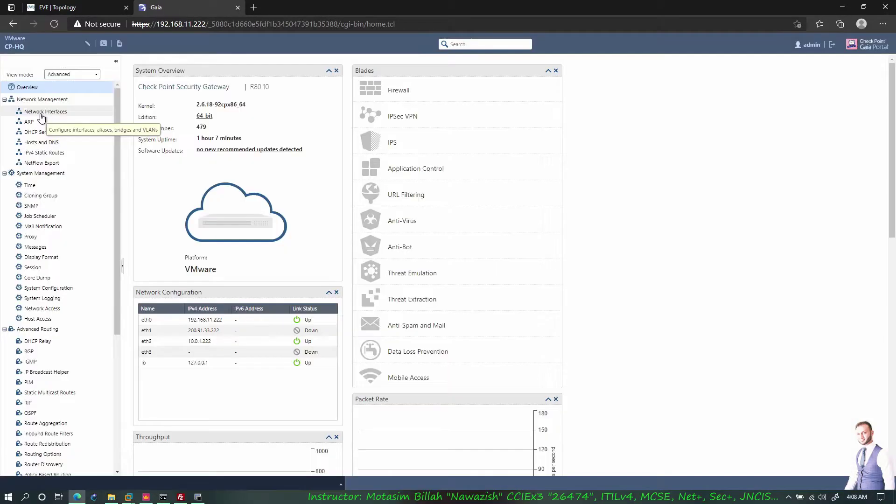
{"action": "left_click", "coordinate": [49, 111]}
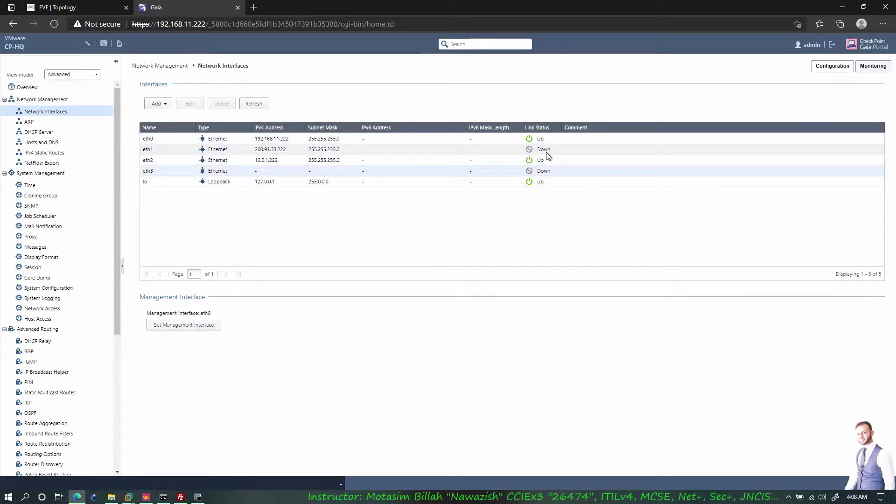
{"action": "left_click", "coordinate": [304, 152]}
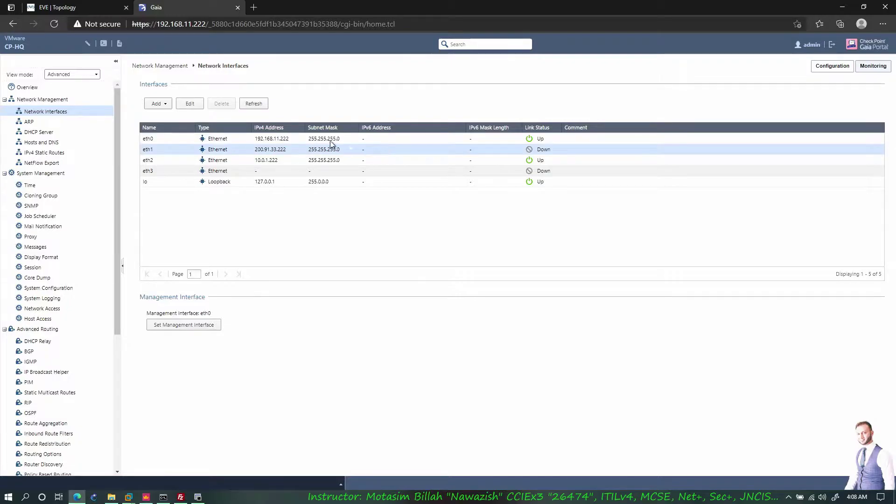
{"action": "left_click", "coordinate": [189, 103]}
{"action": "left_click", "coordinate": [391, 220]}
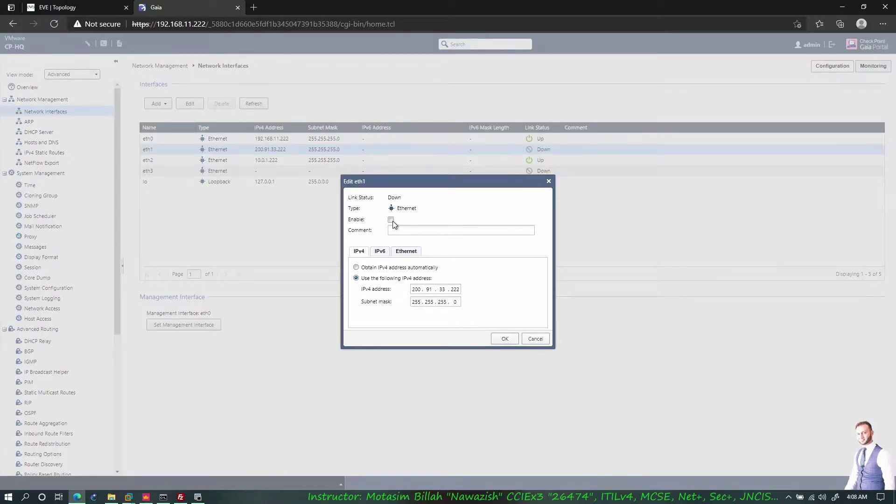
{"action": "left_click", "coordinate": [505, 339]}
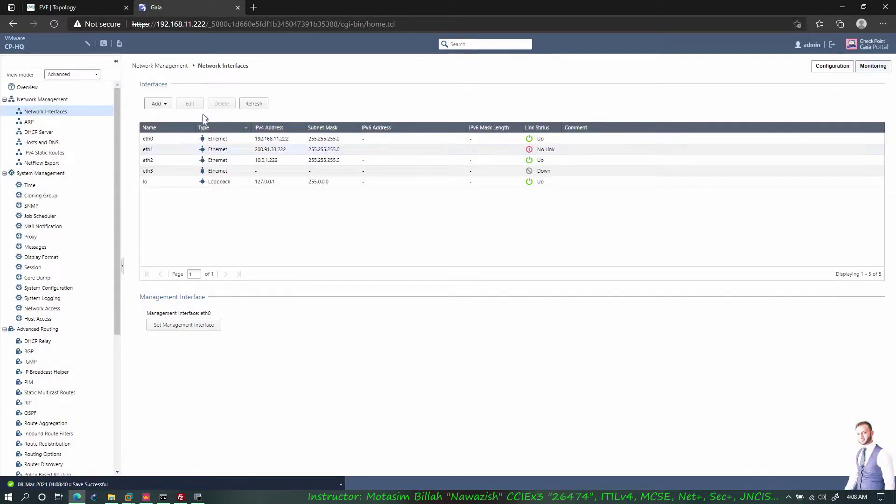
{"action": "left_click", "coordinate": [237, 8]}
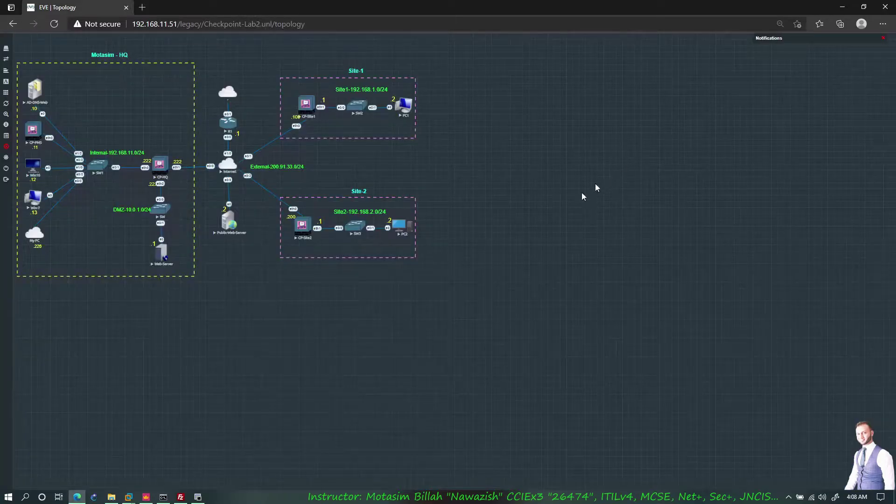
Finish the CP-HQ wizard and save its properties, accepting the anti-spoofing warning.
{"action": "left_click", "coordinate": [146, 497]}
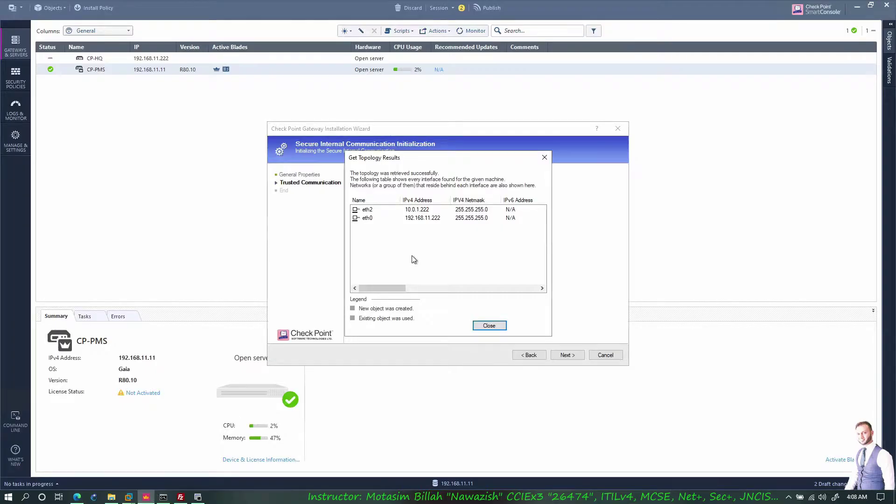
{"action": "left_click", "coordinate": [489, 326]}
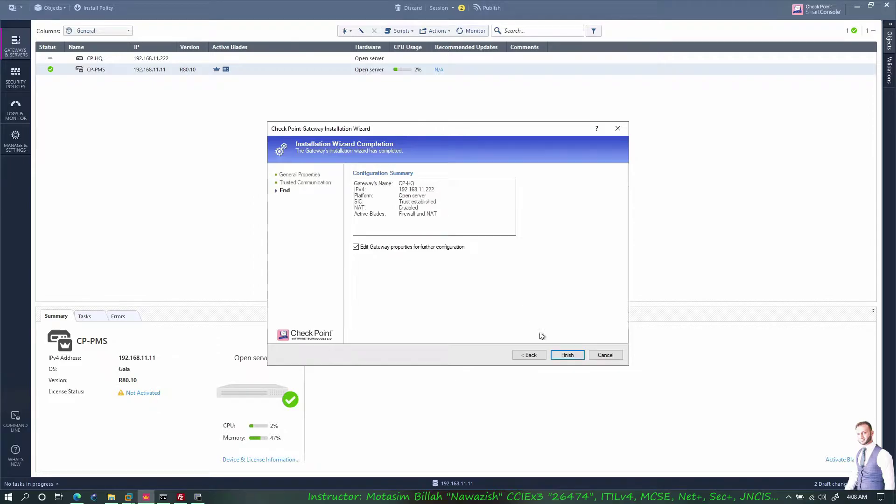
{"action": "left_click", "coordinate": [529, 356]}
{"action": "left_click", "coordinate": [566, 356]}
{"action": "left_click", "coordinate": [571, 356]}
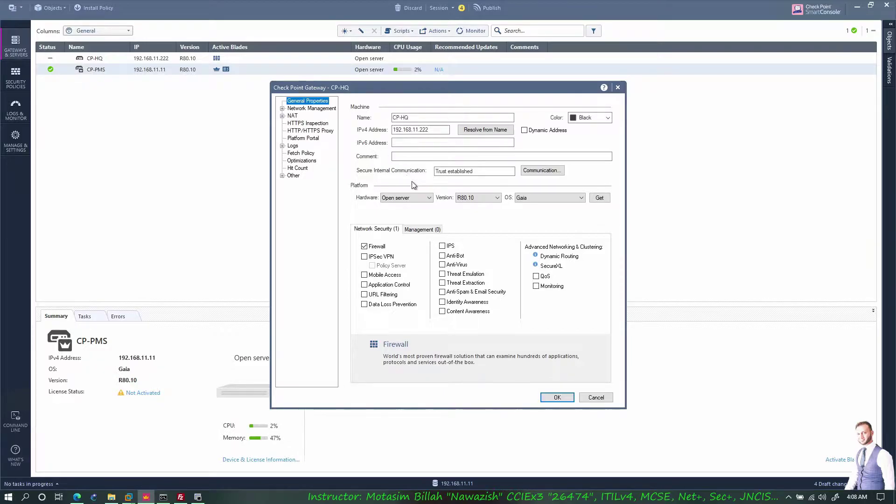
{"action": "left_click", "coordinate": [557, 397]}
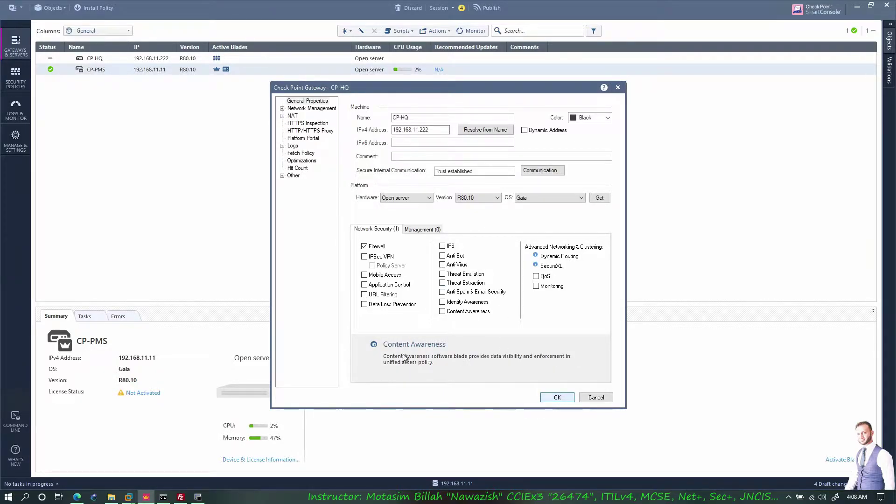
{"action": "left_click", "coordinate": [559, 398]}
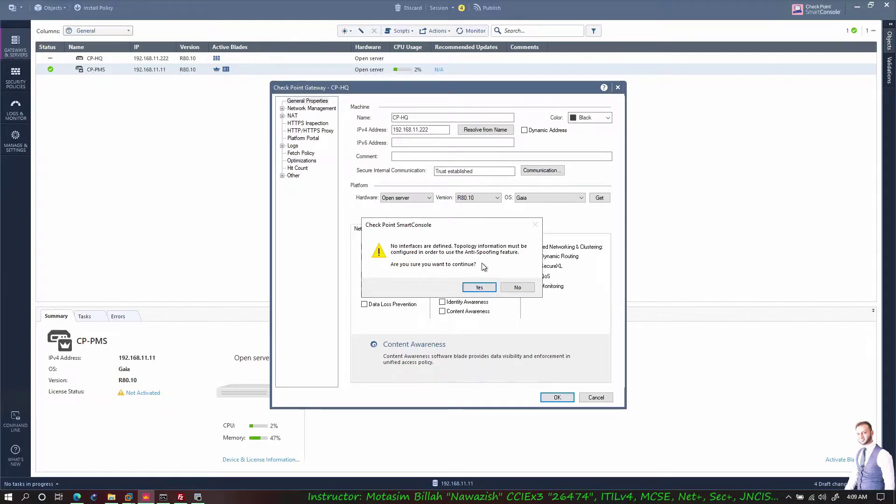
{"action": "left_click", "coordinate": [486, 288]}
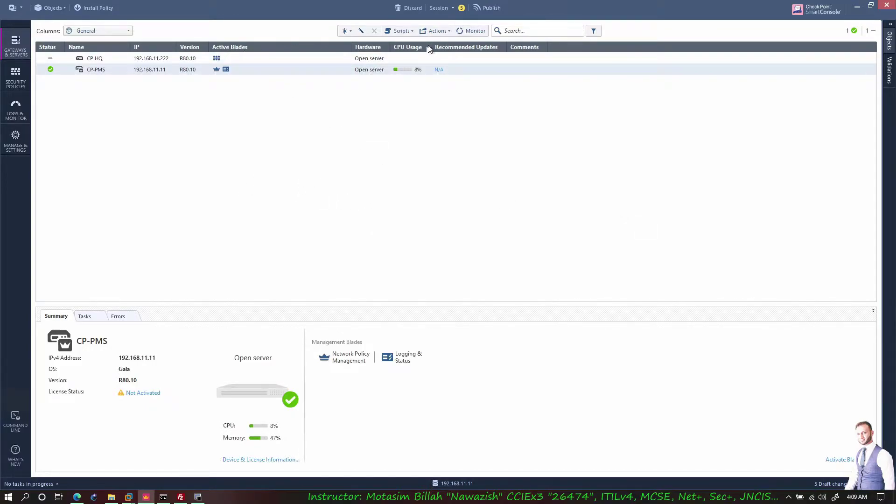
Publish the session's 5 draft changes.
{"action": "left_click", "coordinate": [487, 7]}
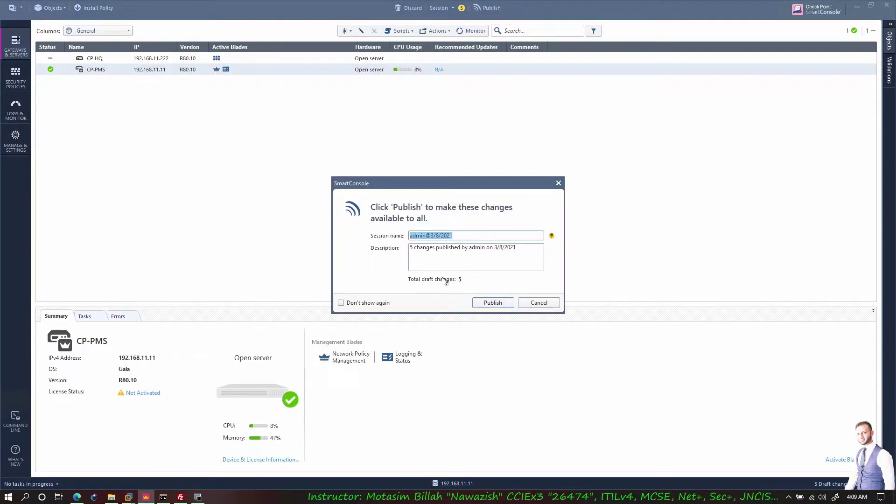
{"action": "left_click", "coordinate": [489, 302]}
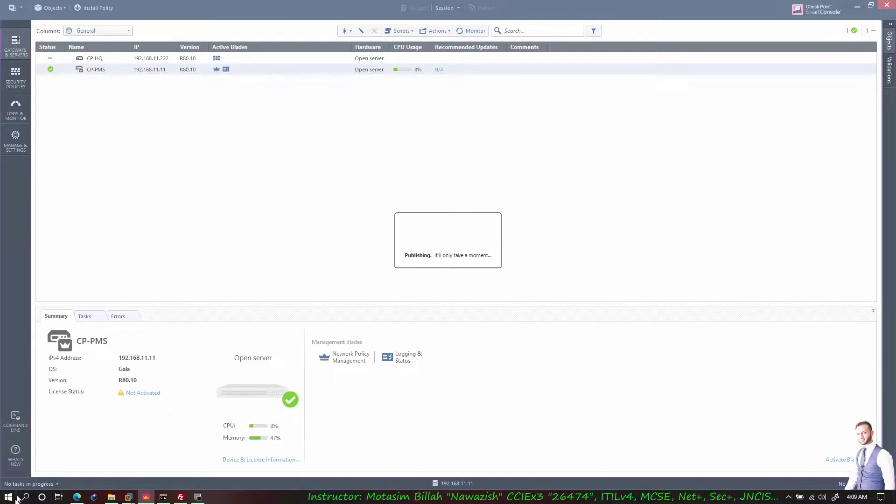
{"action": "left_click", "coordinate": [77, 497]}
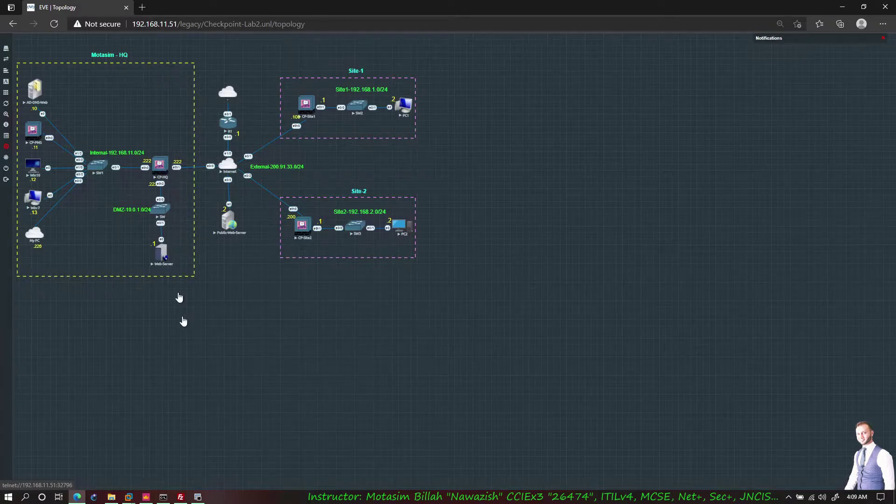
{"action": "left_click", "coordinate": [146, 497]}
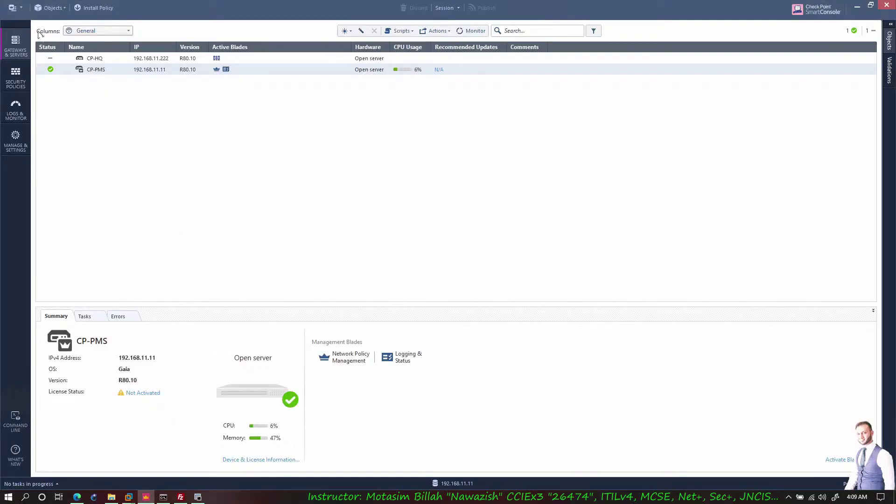
Install policy on the gateways until CP-HQ reports healthy status.
{"action": "left_click", "coordinate": [18, 8]}
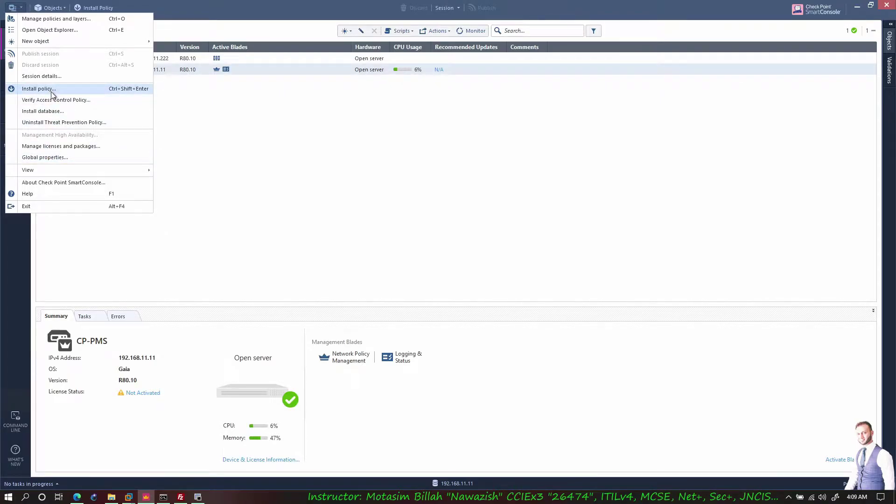
{"action": "left_click", "coordinate": [225, 120]}
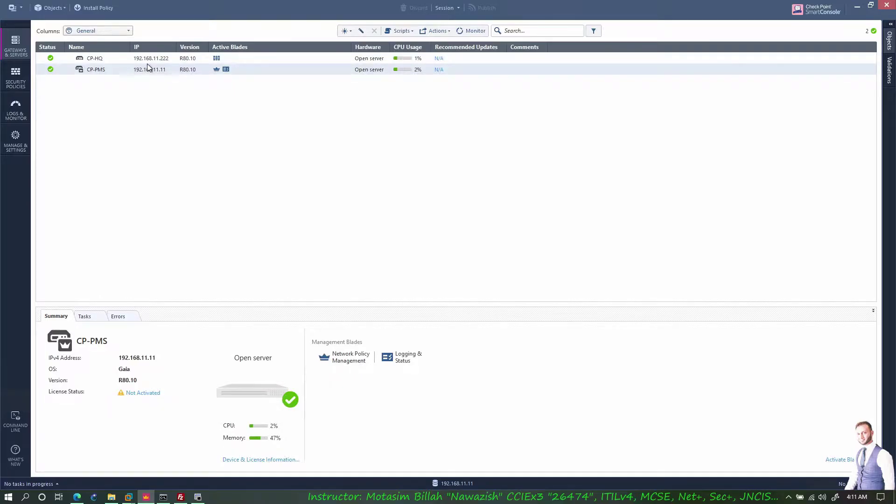
{"action": "left_click", "coordinate": [77, 497]}
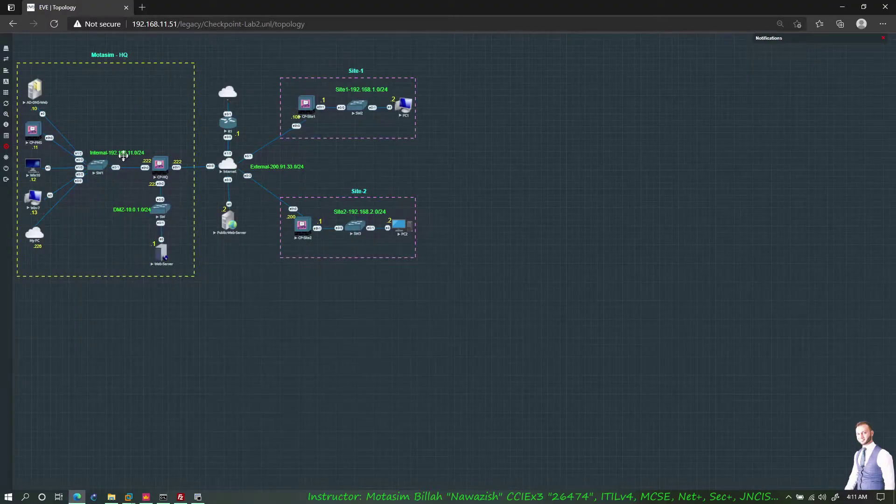
{"action": "left_click", "coordinate": [146, 497]}
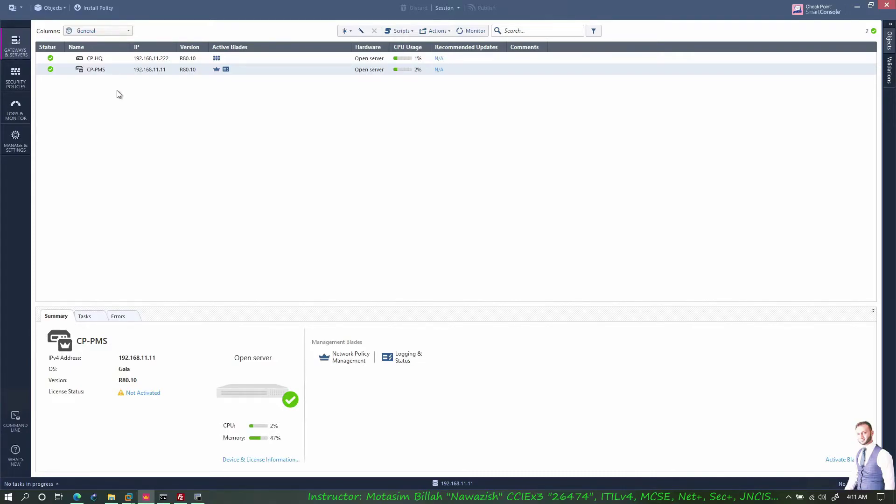
{"action": "left_click", "coordinate": [77, 497]}
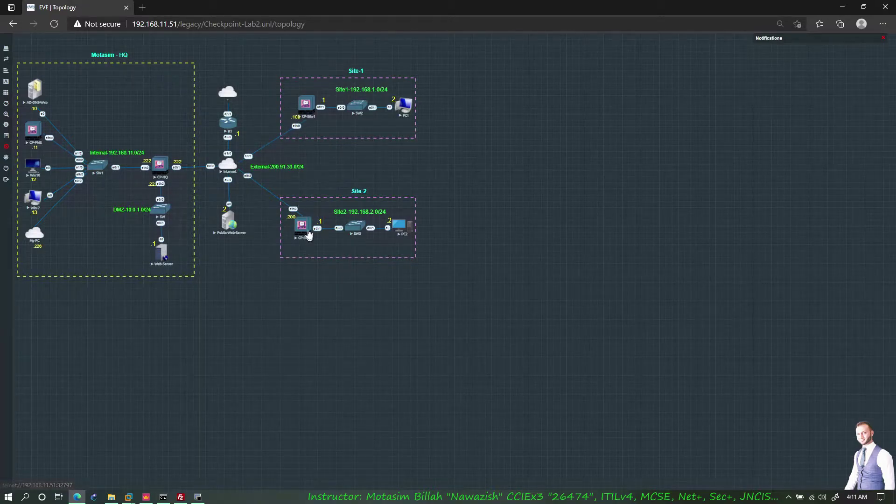
{"action": "left_click", "coordinate": [150, 498]}
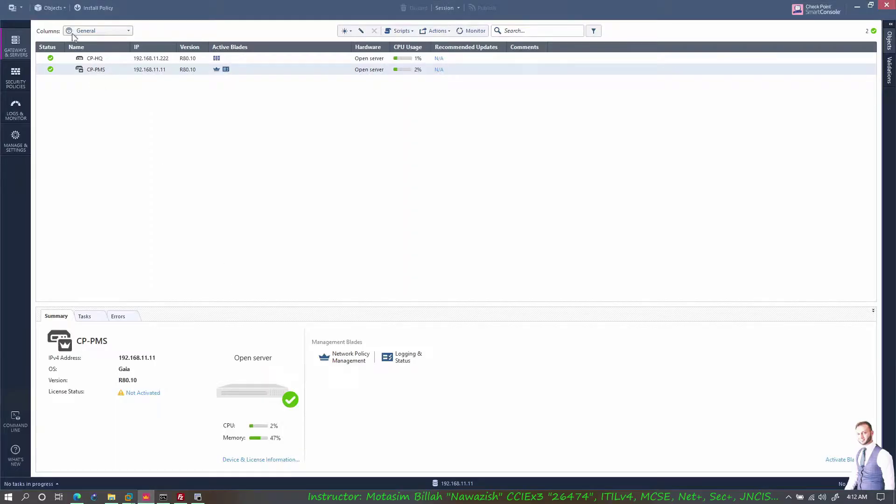
Create network HQ-Net-192.168.11.0 with network address 192.168.11.0.
{"action": "left_click", "coordinate": [63, 8]}
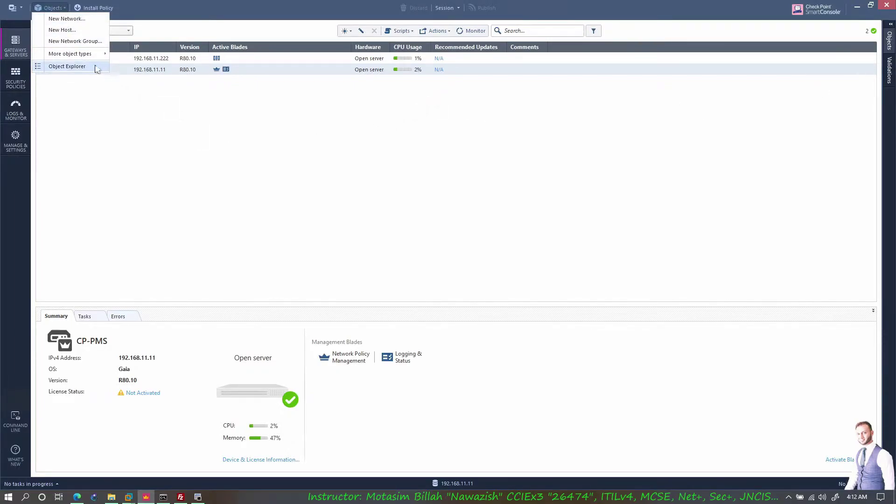
{"action": "left_click", "coordinate": [70, 21]}
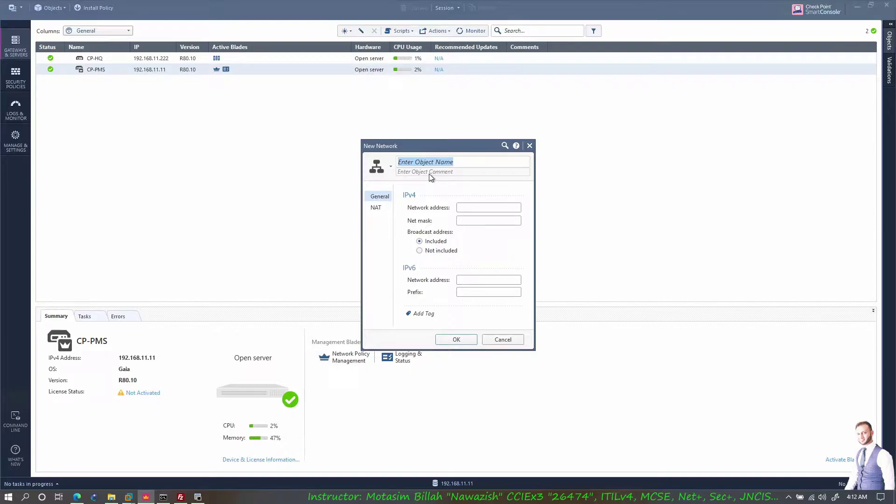
{"action": "type", "text": "HQ-Net-"}
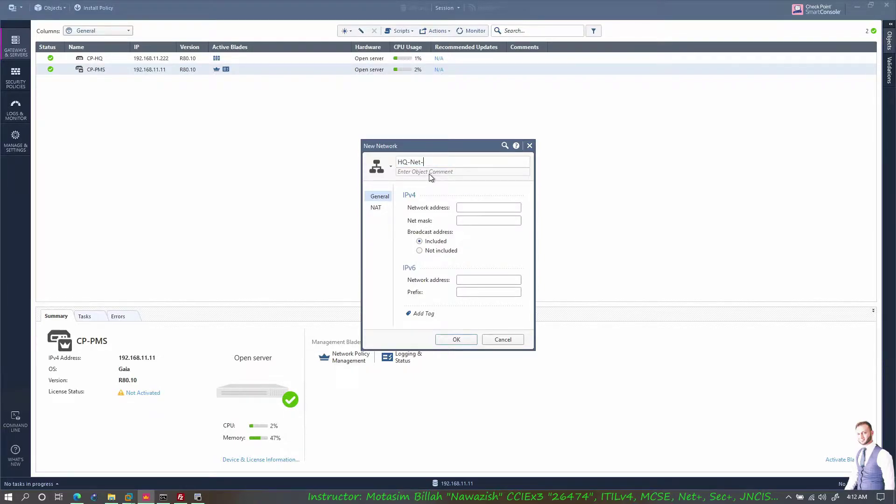
{"action": "type", "text": "192.168.11.0"}
{"action": "key", "text": "shift+Left"}
{"action": "key", "text": "shift+Left"}
{"action": "key", "text": "shift+Left"}
{"action": "key", "text": "shift+Left"}
{"action": "key", "text": "shift+Left"}
{"action": "key", "text": "shift+Left"}
{"action": "key", "text": "shift+Left"}
{"action": "key", "text": "shift+Left"}
{"action": "key", "text": "shift+Left"}
{"action": "key", "text": "shift+Left"}
{"action": "key", "text": "shift+Left"}
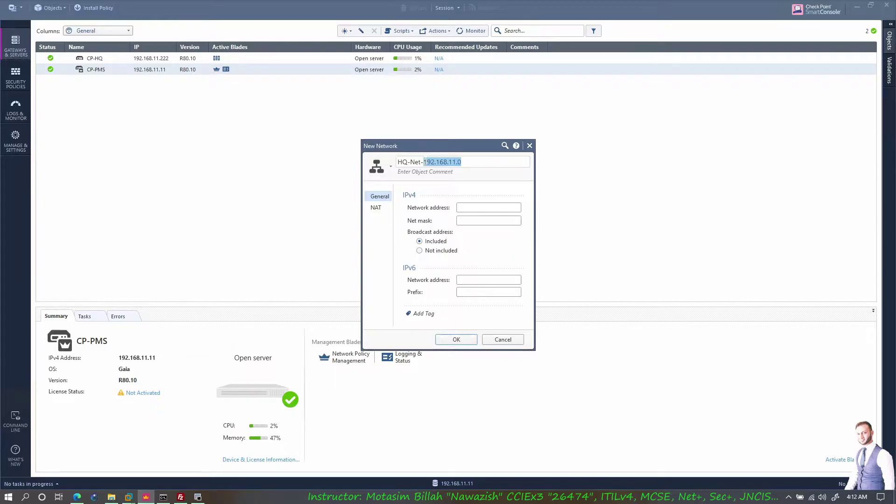
{"action": "key", "text": "ctrl+c"}
{"action": "left_click", "coordinate": [464, 207]}
{"action": "key", "text": "ctrl+v"}
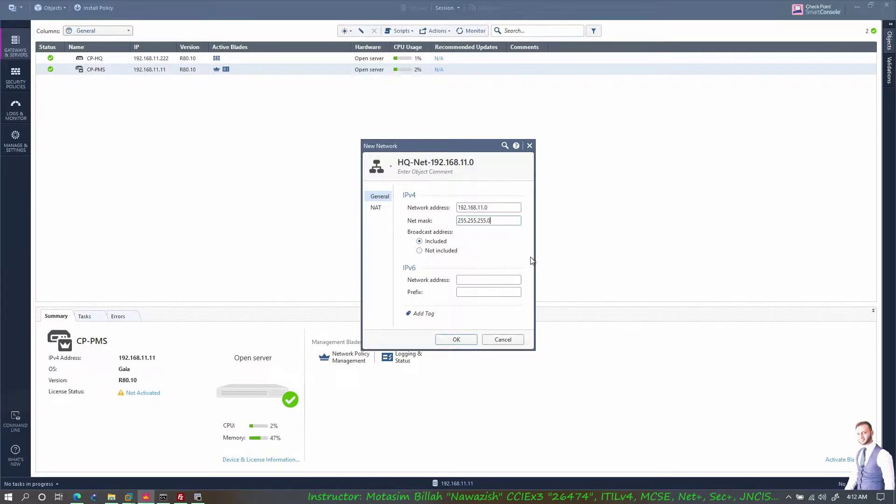
Enable automatic Hide NAT for HQ-Net installed on CP-HQ and save the network.
{"action": "left_click", "coordinate": [377, 210]}
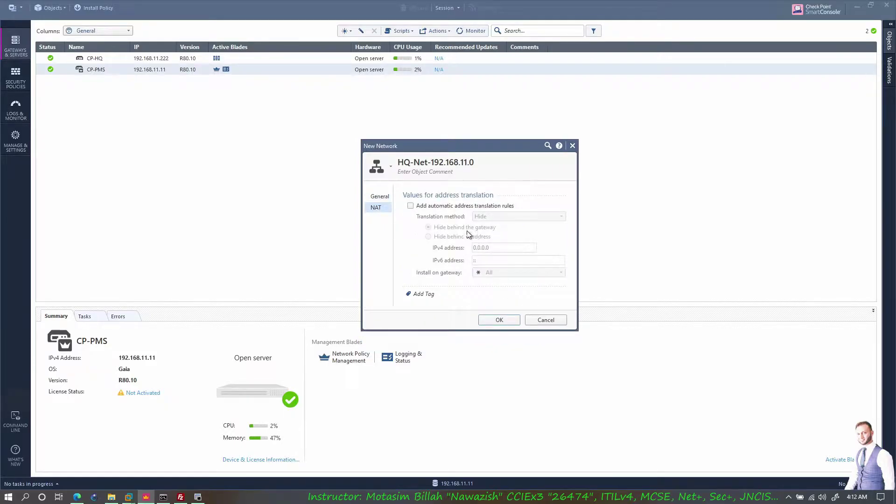
{"action": "left_click", "coordinate": [77, 496]}
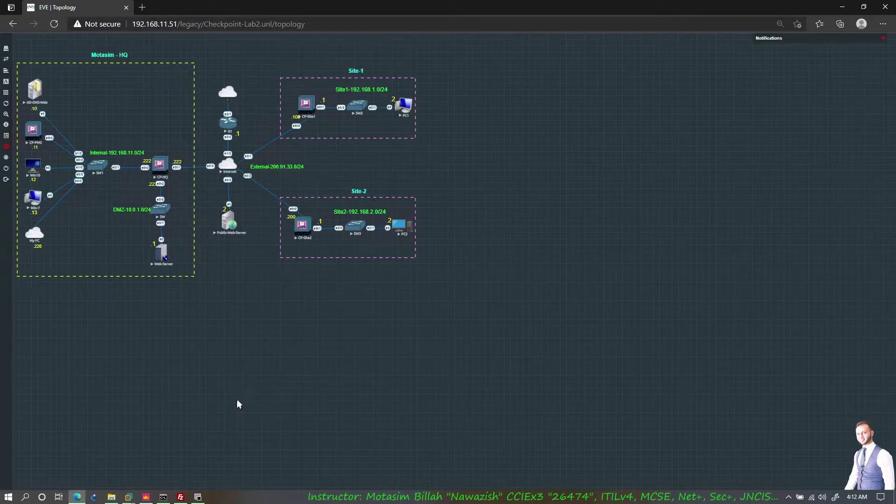
{"action": "left_click", "coordinate": [146, 497]}
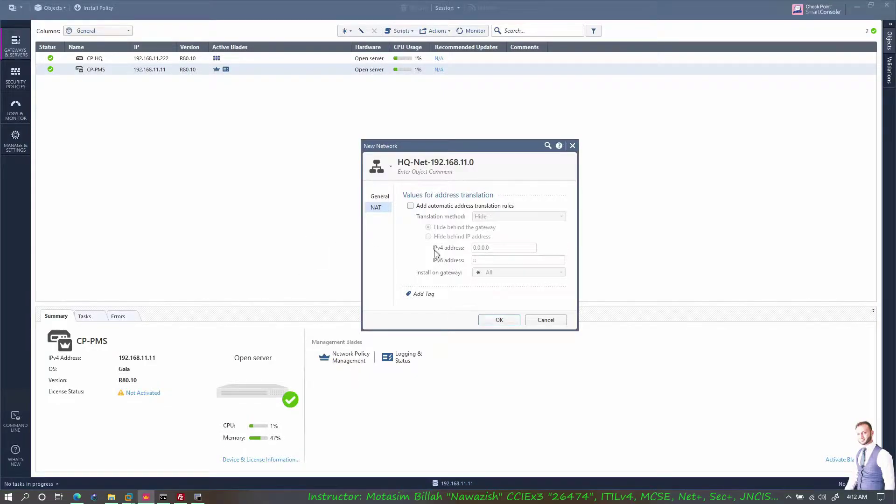
{"action": "left_click", "coordinate": [425, 206]}
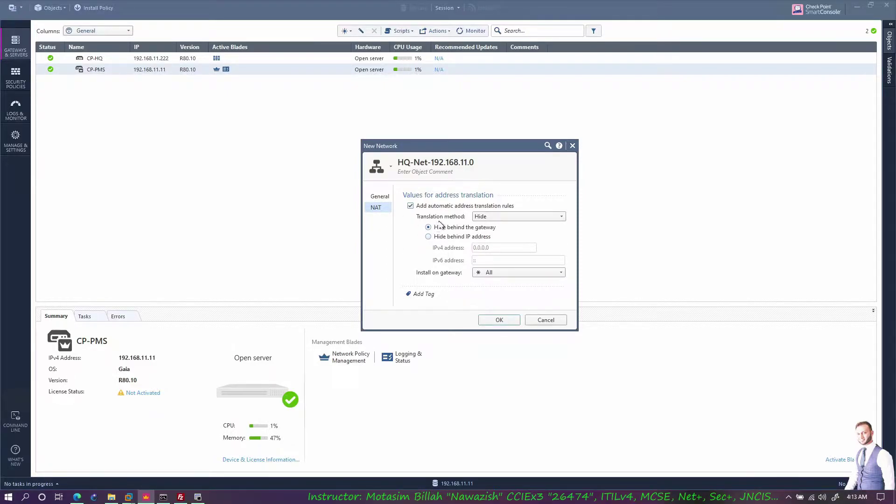
{"action": "left_click", "coordinate": [503, 274]}
{"action": "left_click", "coordinate": [499, 308]}
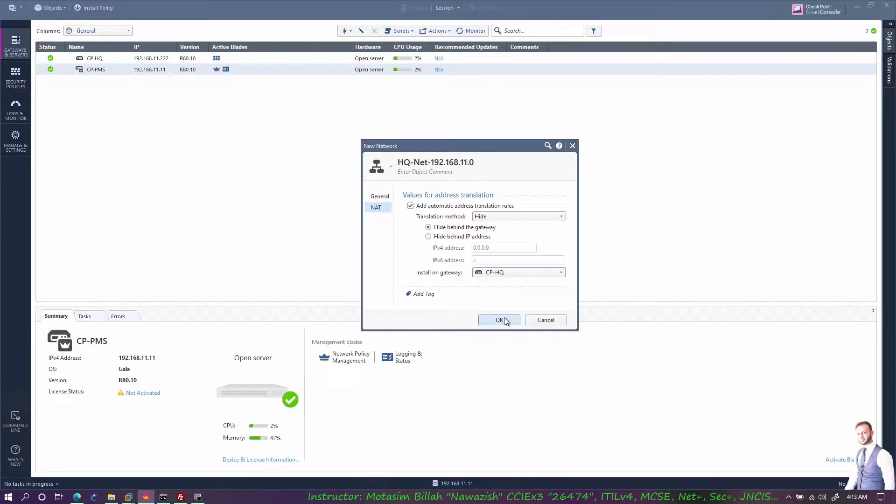
{"action": "left_click", "coordinate": [505, 321]}
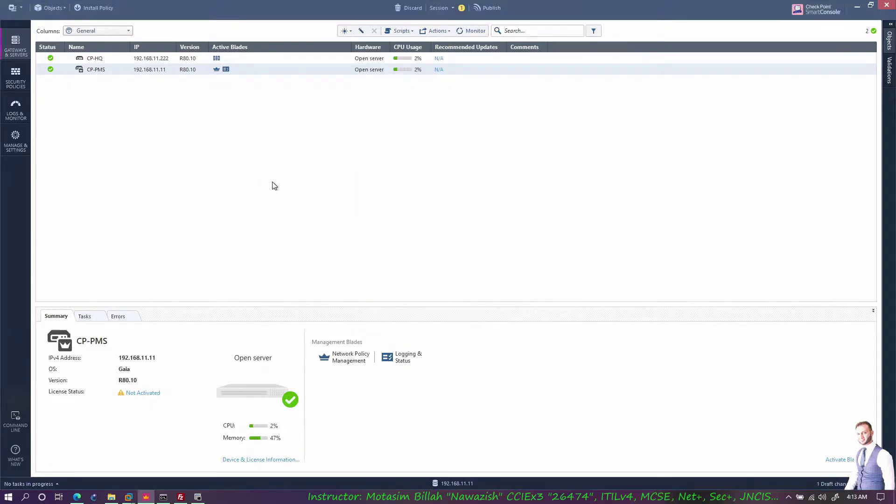
{"action": "left_click", "coordinate": [15, 77]}
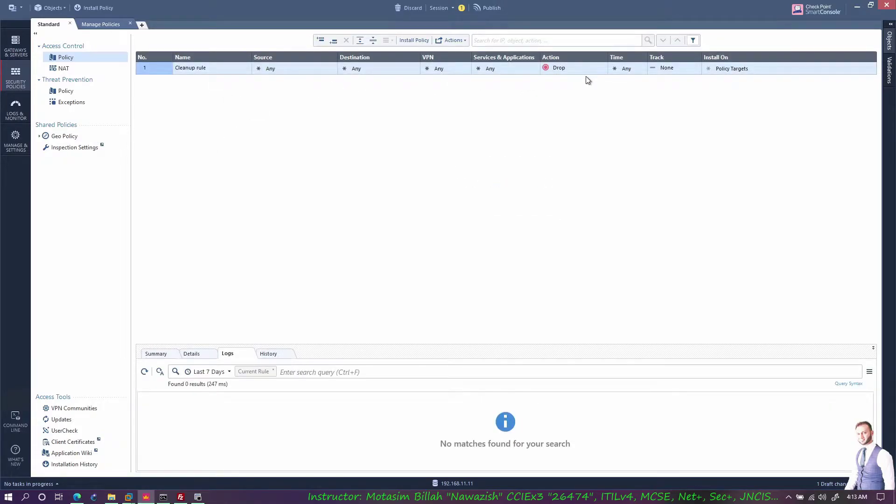
Add an Internet Traffic rule above Cleanup with source HQ-Net-192.168.11.0.
{"action": "right_click", "coordinate": [148, 72]}
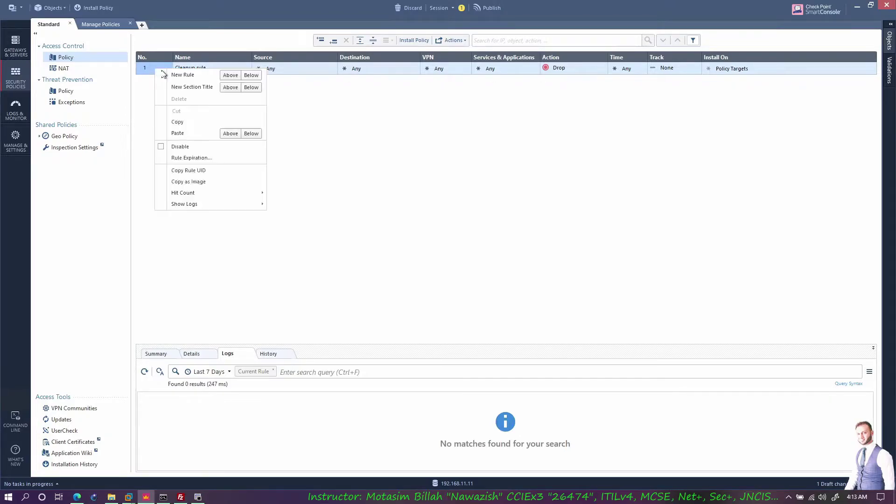
{"action": "left_click", "coordinate": [231, 75]}
{"action": "left_click", "coordinate": [205, 69]}
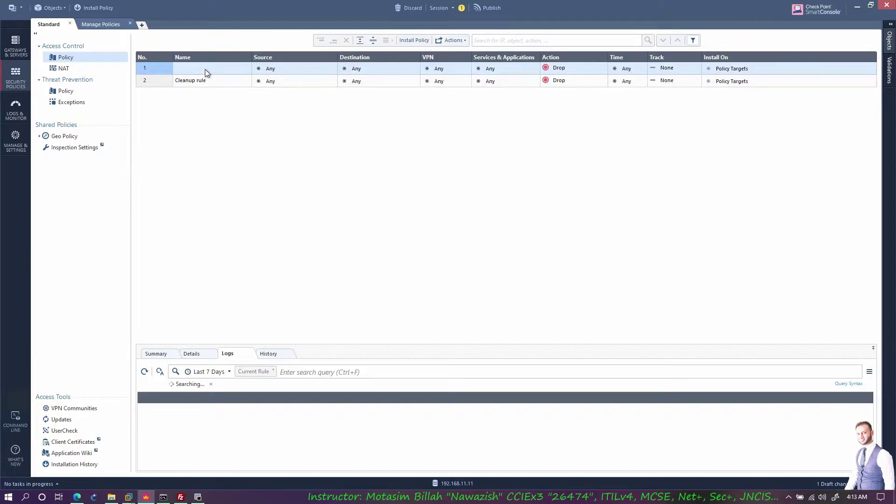
{"action": "left_click", "coordinate": [205, 68]}
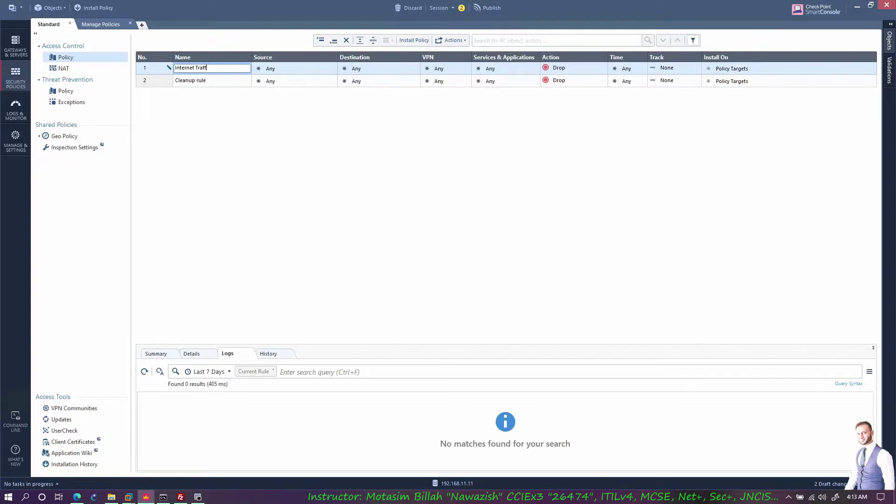
{"action": "left_click", "coordinate": [292, 68]}
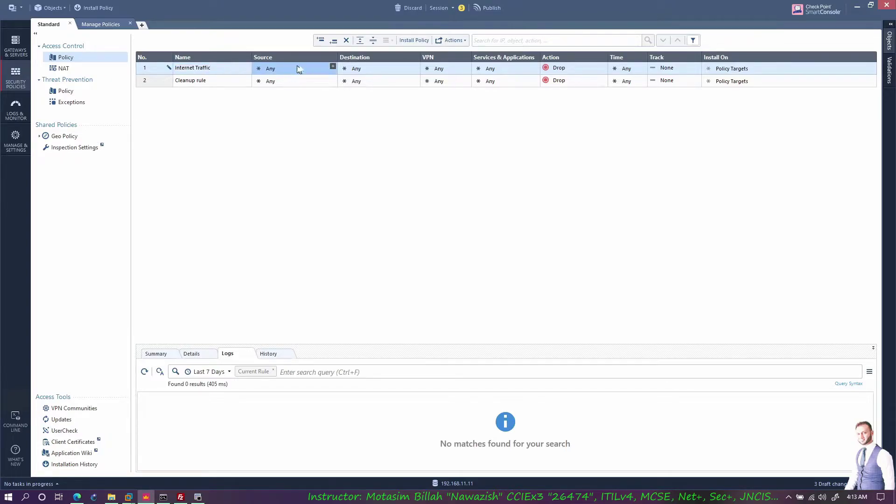
{"action": "left_click", "coordinate": [333, 66]}
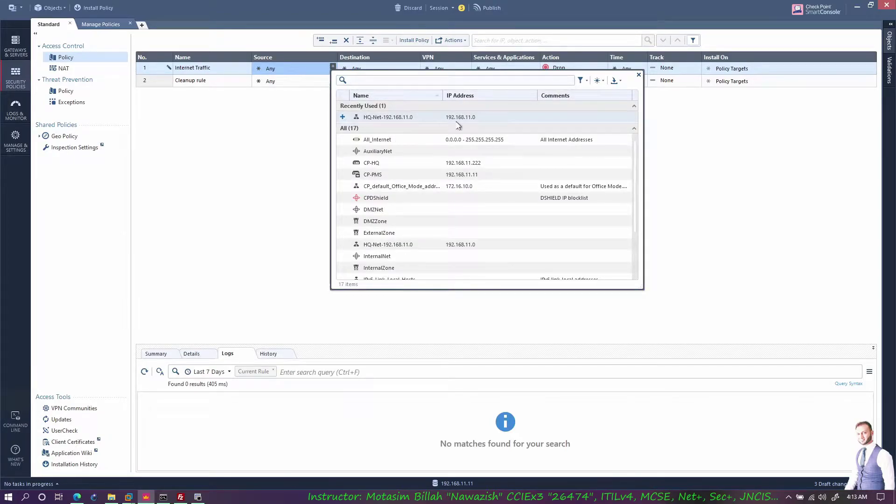
{"action": "left_click", "coordinate": [343, 118]}
{"action": "left_click", "coordinate": [308, 129]}
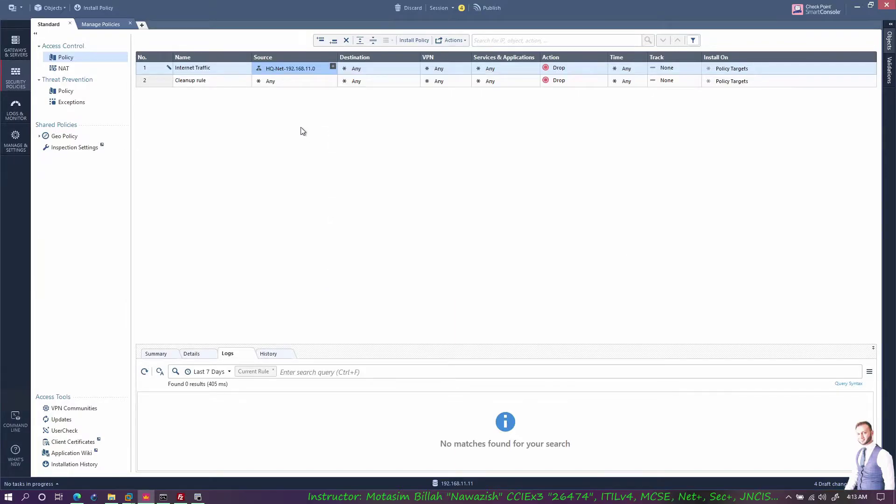
Hide the VPN and Time columns, set Internet Traffic to Accept/Log, and log Cleanup.
{"action": "right_click", "coordinate": [455, 57]}
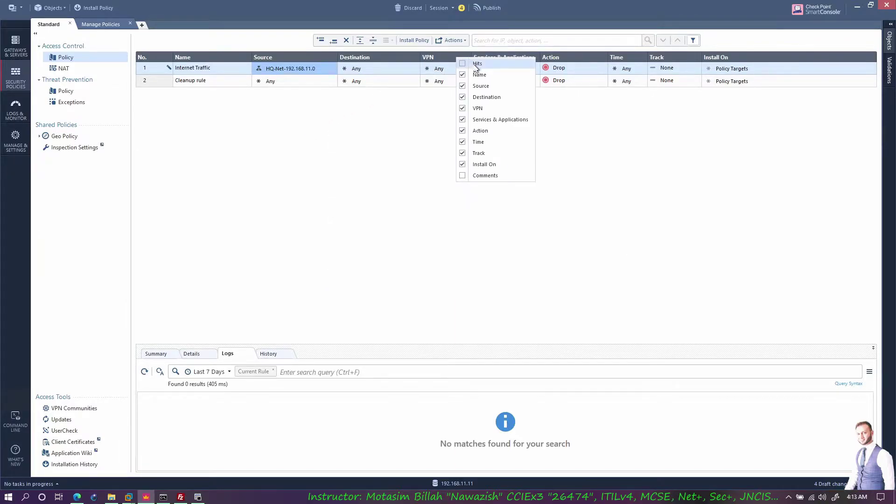
{"action": "left_click", "coordinate": [463, 109]}
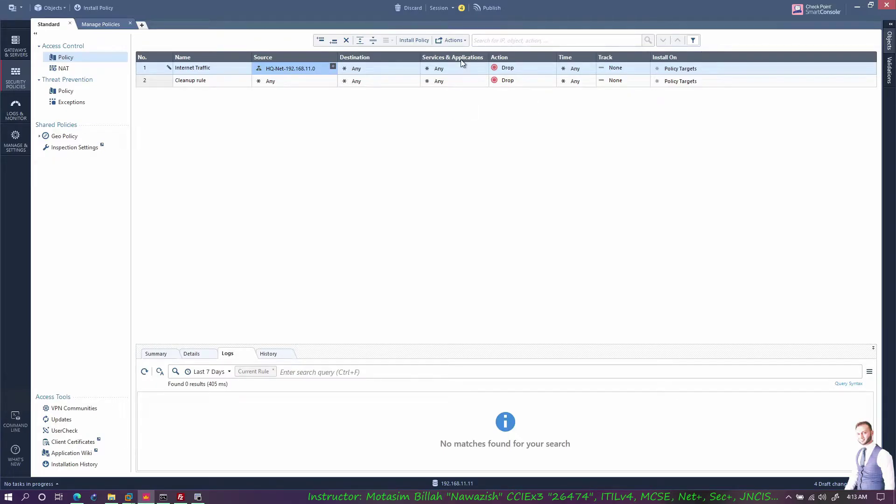
{"action": "left_click", "coordinate": [554, 66]}
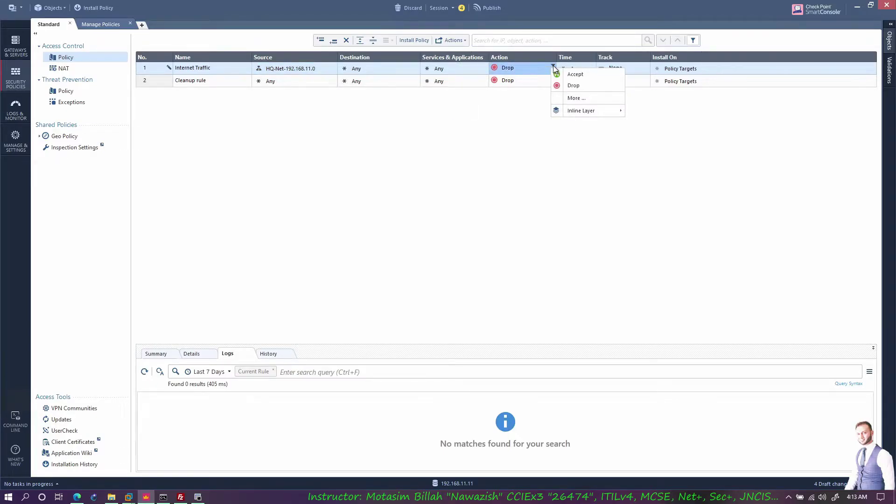
{"action": "left_click", "coordinate": [567, 74]}
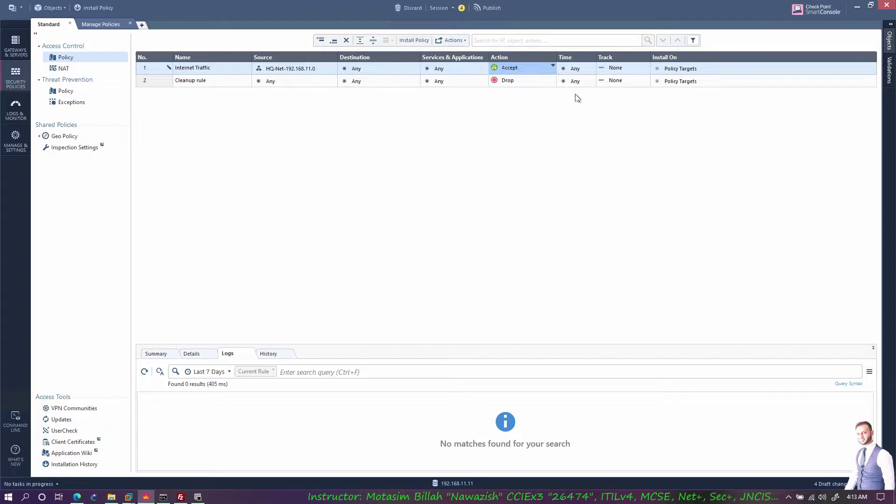
{"action": "right_click", "coordinate": [578, 55]}
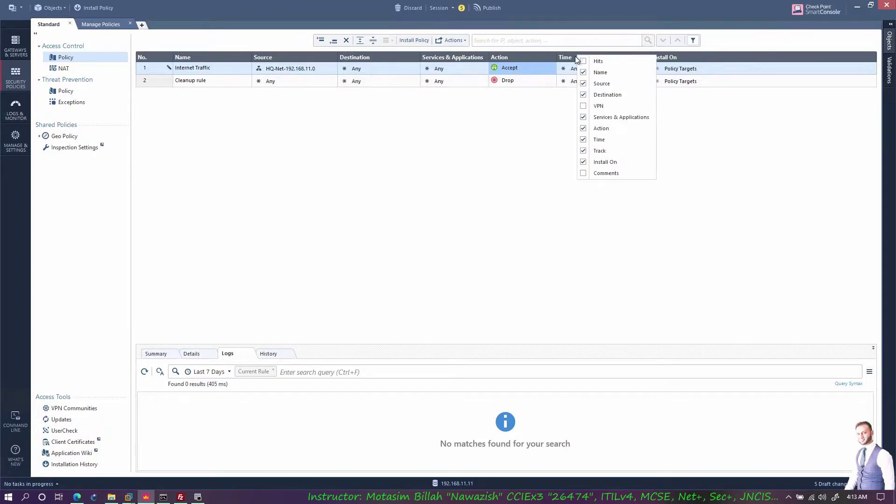
{"action": "left_click", "coordinate": [585, 140]}
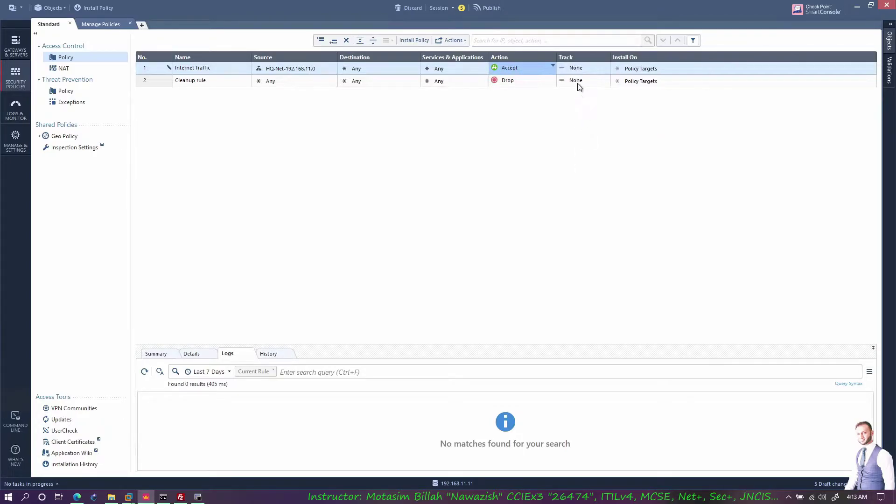
{"action": "left_click", "coordinate": [607, 68]}
{"action": "left_click", "coordinate": [624, 86]}
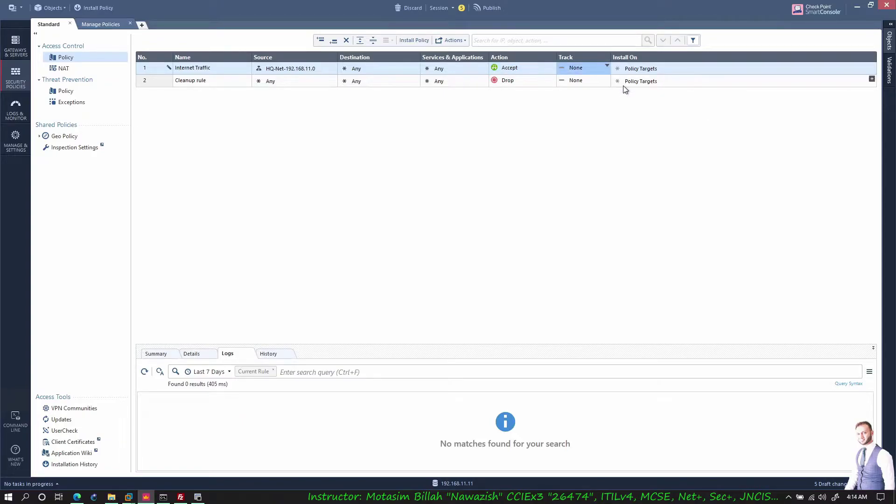
{"action": "left_click", "coordinate": [608, 79]}
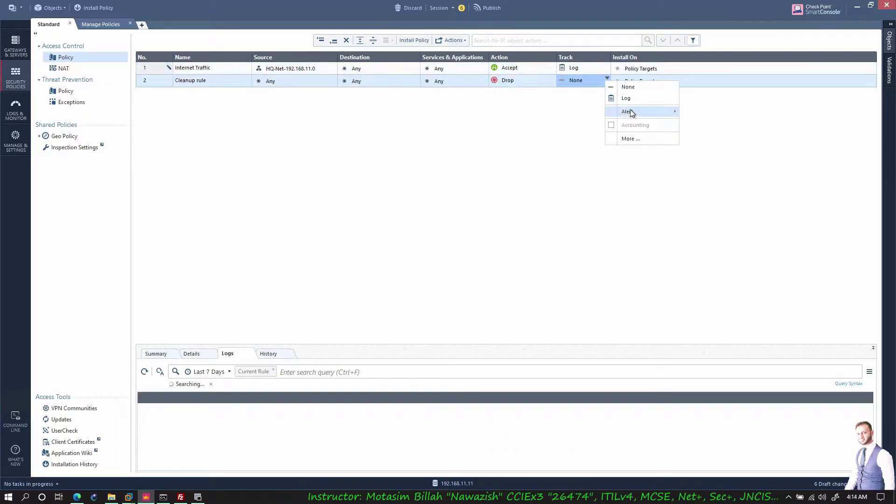
{"action": "left_click", "coordinate": [627, 98]}
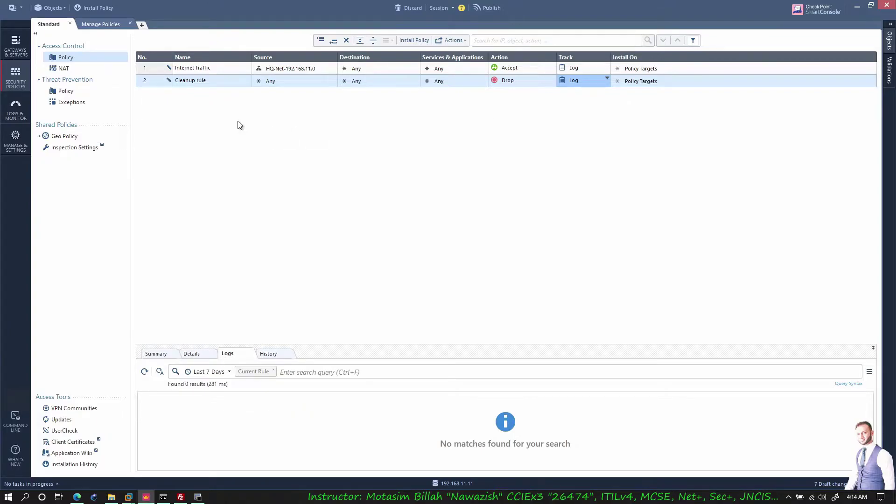
Insert a new blank rule above Internet Traffic and begin naming it.
{"action": "left_click", "coordinate": [164, 69]}
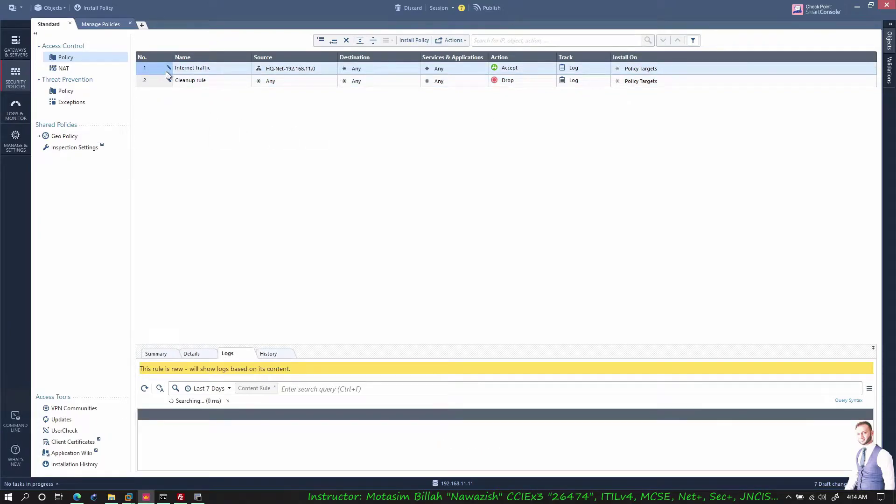
{"action": "right_click", "coordinate": [163, 69]}
{"action": "left_click", "coordinate": [238, 76]}
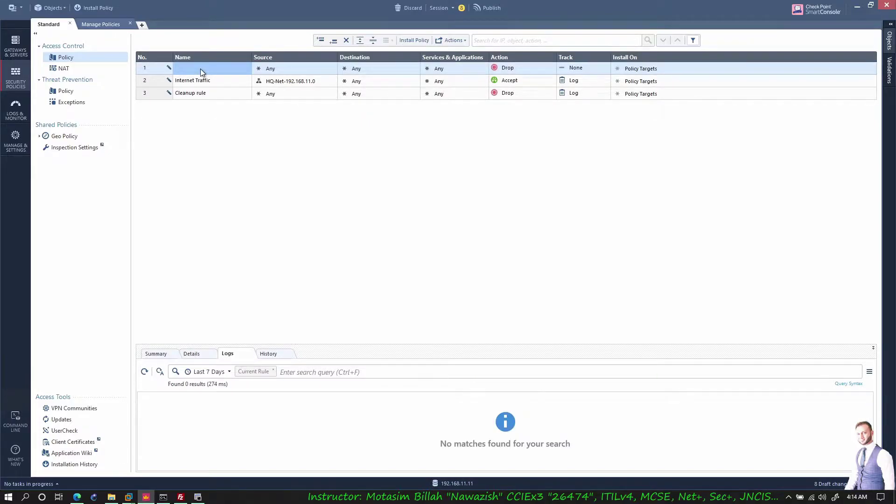
{"action": "left_click", "coordinate": [200, 68]}
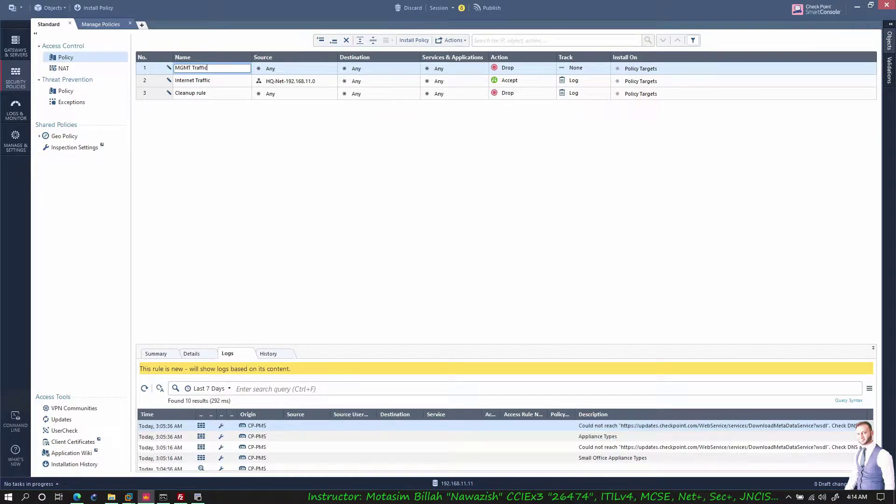
Name rule 1 MGMT Traffic with source HQ-Net-192.168.11.0, action Accept and Log tracking.
{"action": "left_click", "coordinate": [272, 70]}
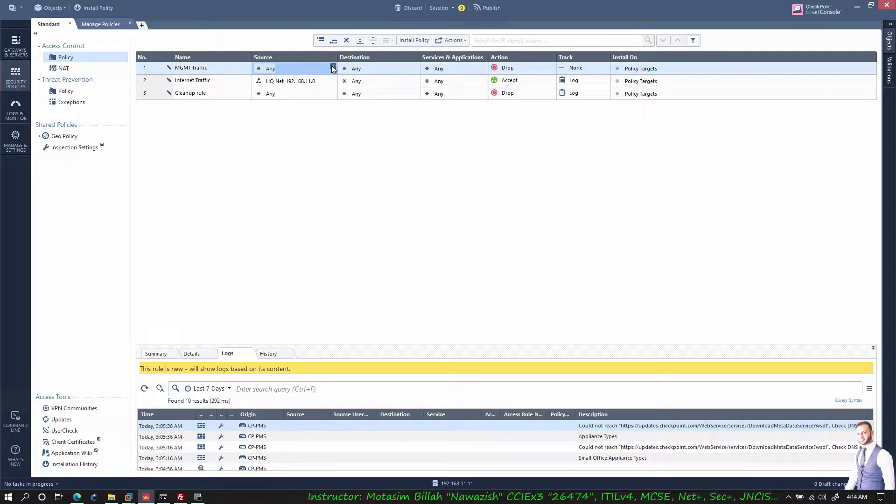
{"action": "left_click", "coordinate": [333, 67]}
{"action": "left_click", "coordinate": [343, 117]}
{"action": "left_click", "coordinate": [292, 147]}
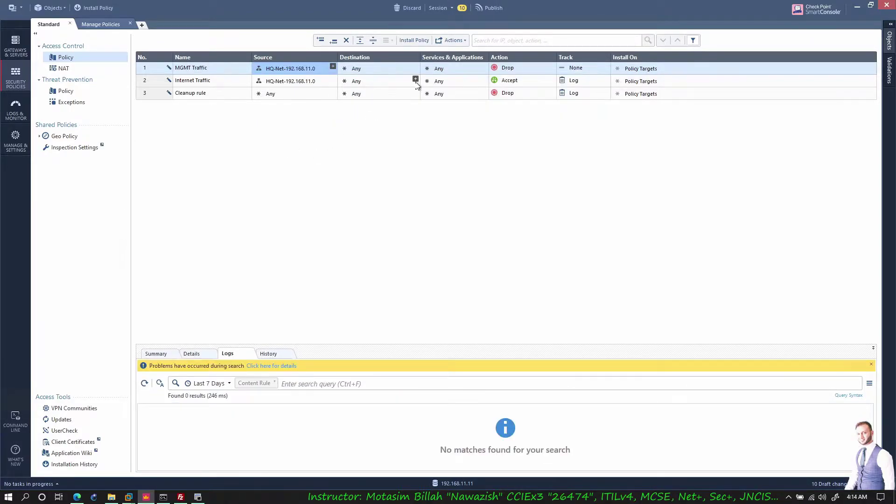
{"action": "left_click", "coordinate": [464, 70]}
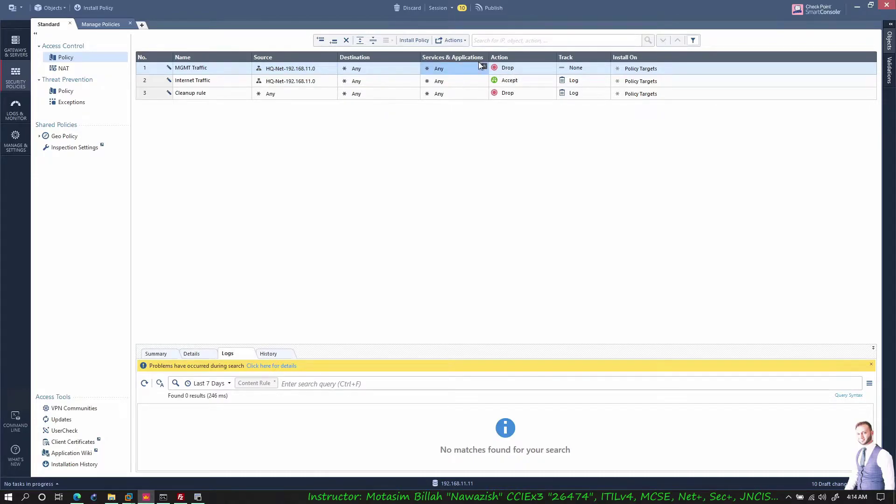
{"action": "left_click", "coordinate": [545, 68]}
{"action": "left_click", "coordinate": [553, 71]}
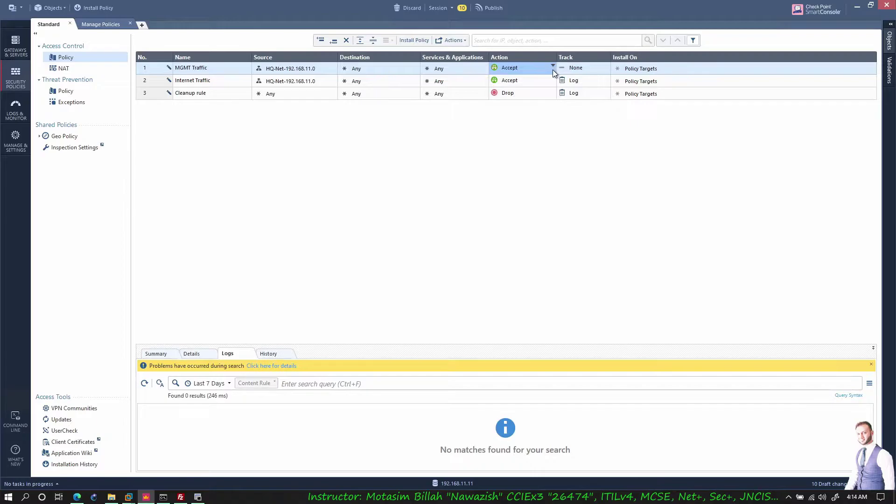
{"action": "left_click", "coordinate": [603, 66]}
{"action": "left_click", "coordinate": [622, 84]}
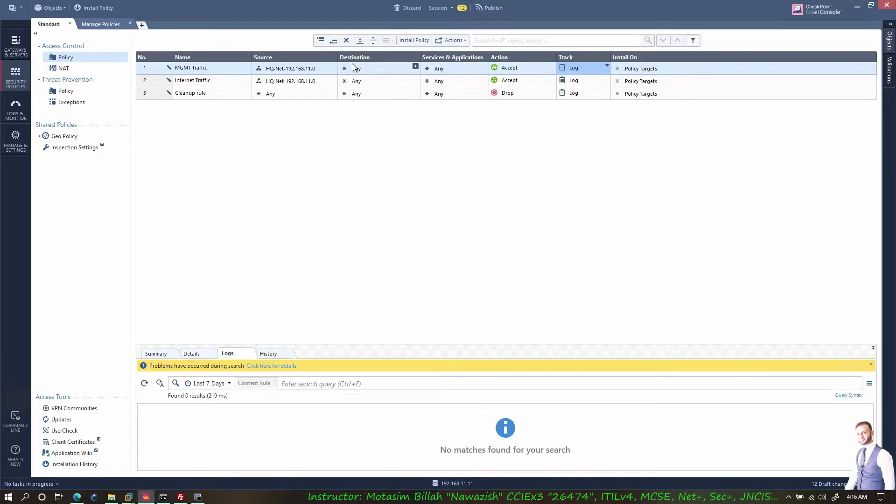
{"action": "mouse_move", "coordinate": [415, 68]}
{"action": "left_click", "coordinate": [416, 67]}
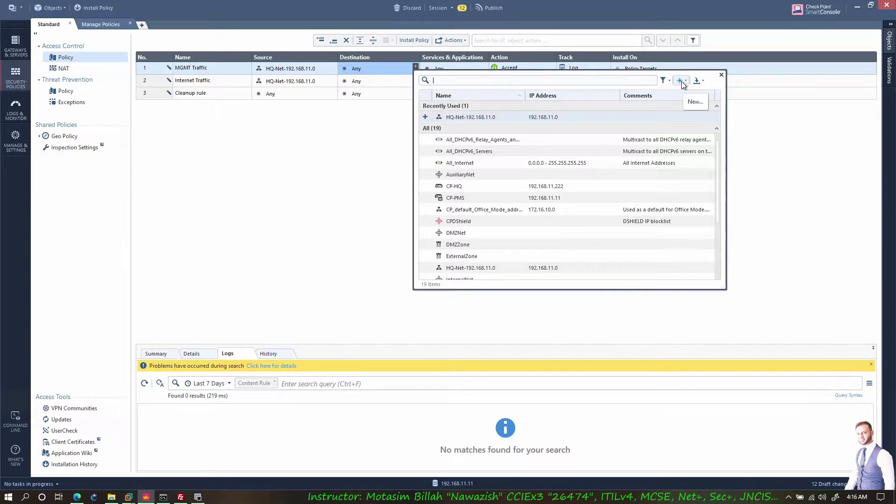
Set MGMT Traffic's destination to new network Net-200.91.33.0/255.255.255.0 and start installing policy.
{"action": "left_click", "coordinate": [336, 146]}
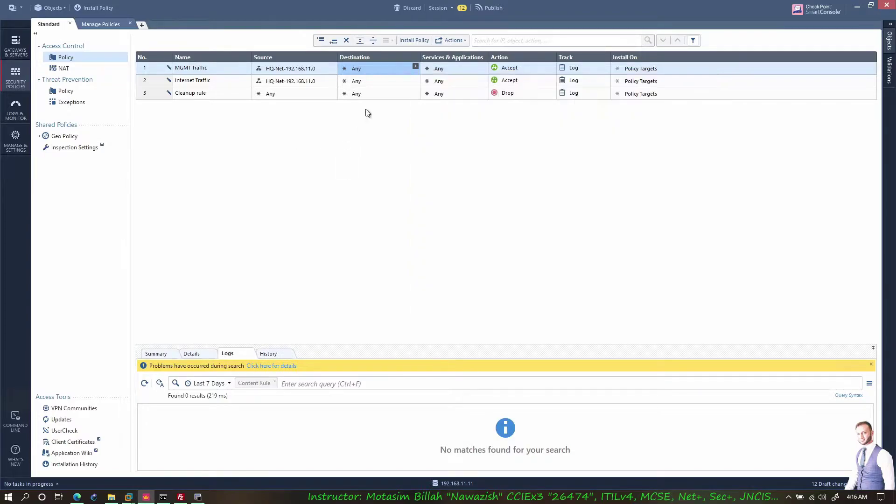
{"action": "left_click", "coordinate": [416, 67]}
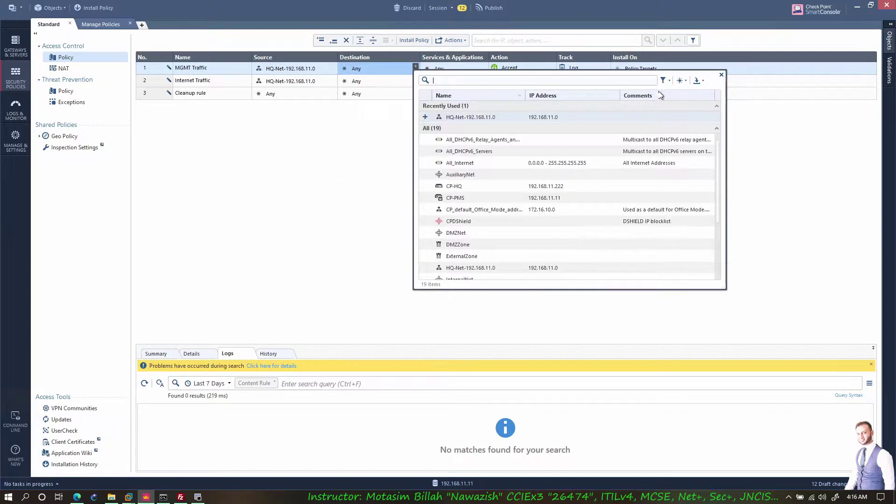
{"action": "left_click", "coordinate": [681, 80]}
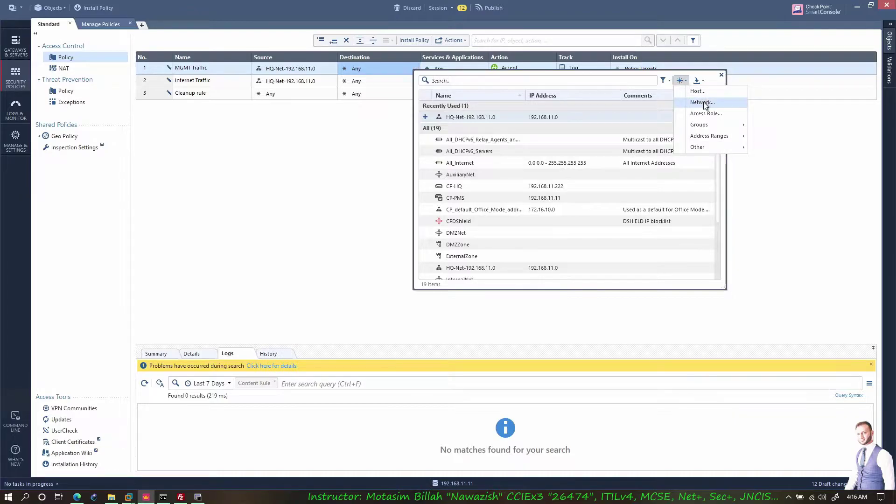
{"action": "left_click", "coordinate": [704, 102]}
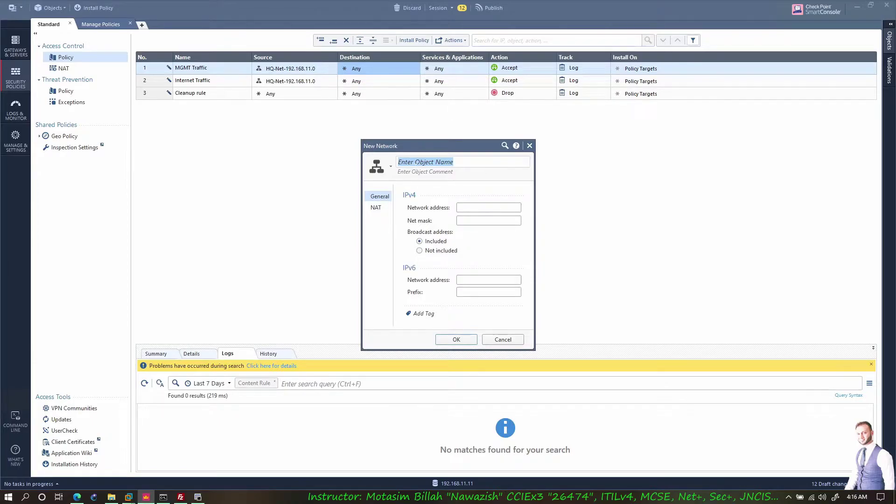
{"action": "type", "text": "Net-200.91.33.0"}
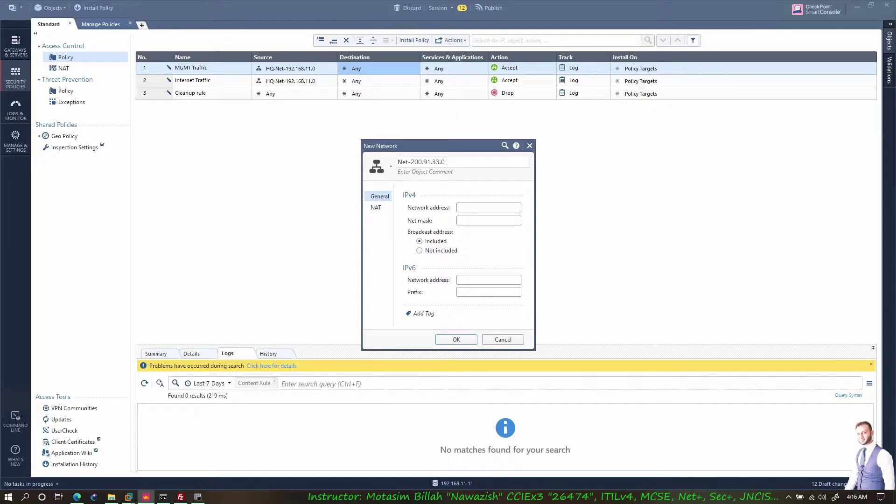
{"action": "left_click", "coordinate": [489, 208]}
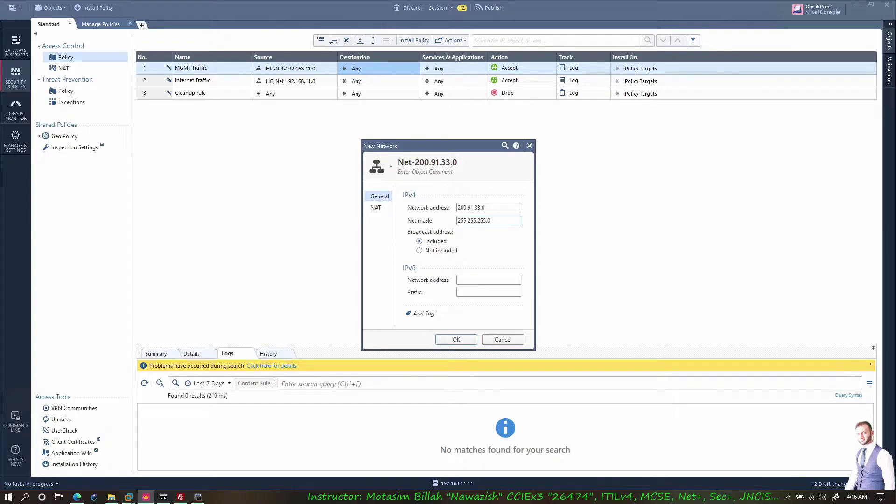
{"action": "left_click", "coordinate": [460, 341]}
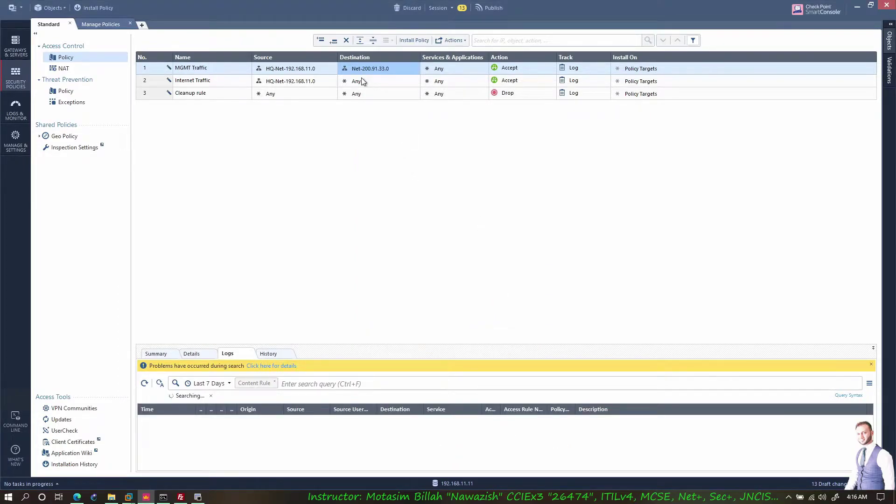
{"action": "left_click", "coordinate": [109, 10]}
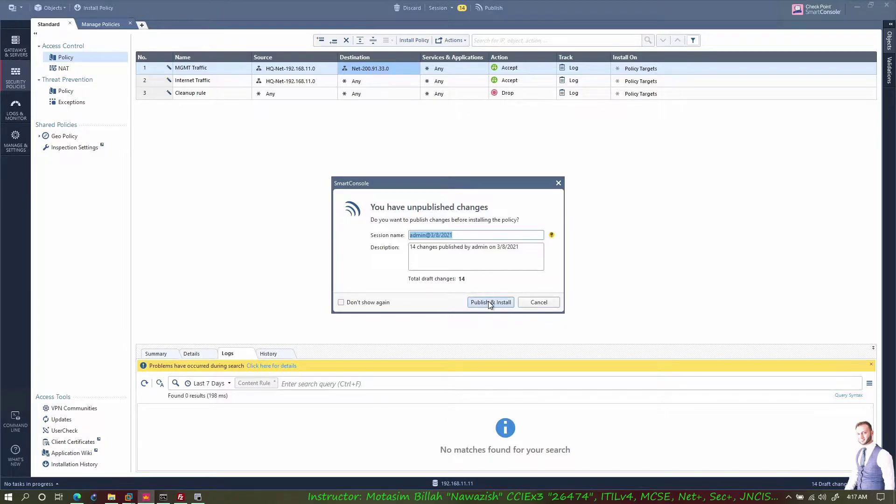
Publish all 14 drafts and install the Standard policy on the CP-HQ gateway.
{"action": "left_click", "coordinate": [494, 301]}
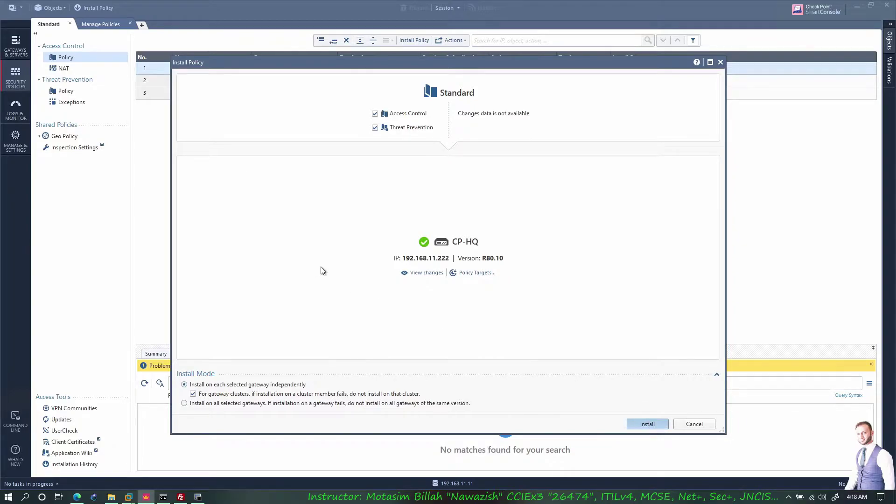
{"action": "key", "text": "Return"}
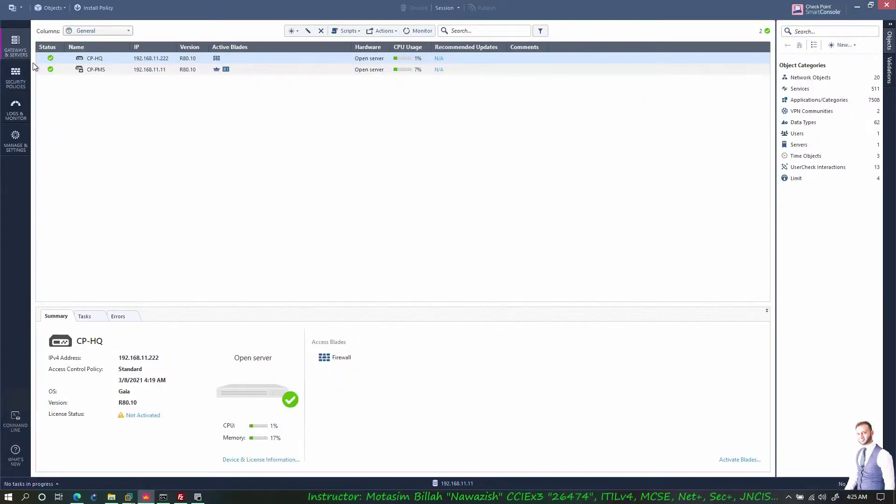
Add Net-200.91.33.0 to rule 1 (MGMT Traffic) sources beside HQ-Net-192.168.11.0.
{"action": "left_click", "coordinate": [16, 78]}
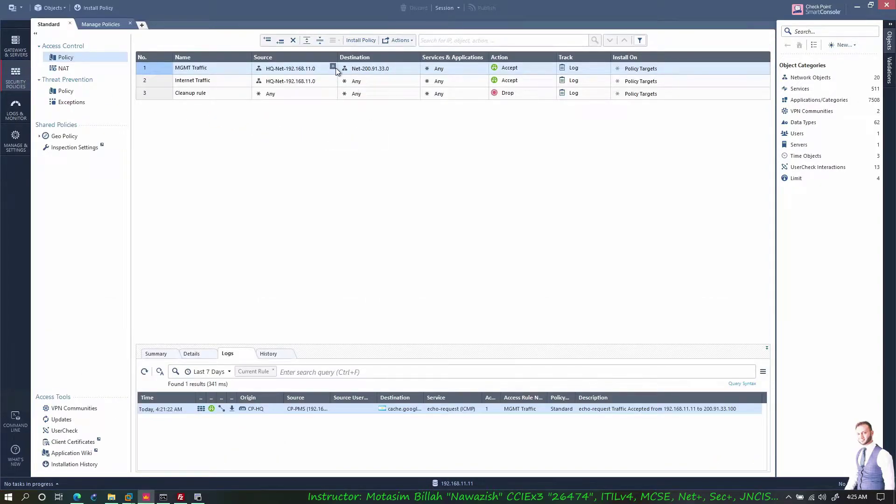
{"action": "left_click", "coordinate": [334, 67]}
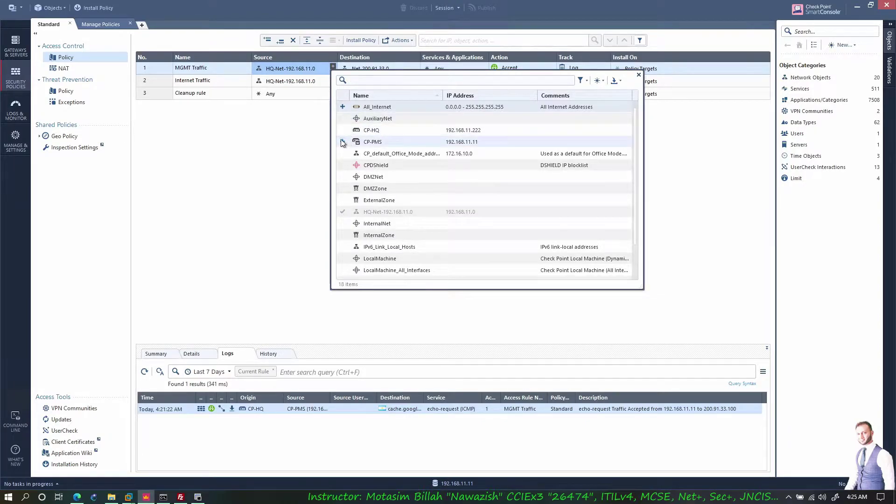
{"action": "scroll", "coordinate": [346, 193], "scroll_direction": "down", "scroll_amount": 1}
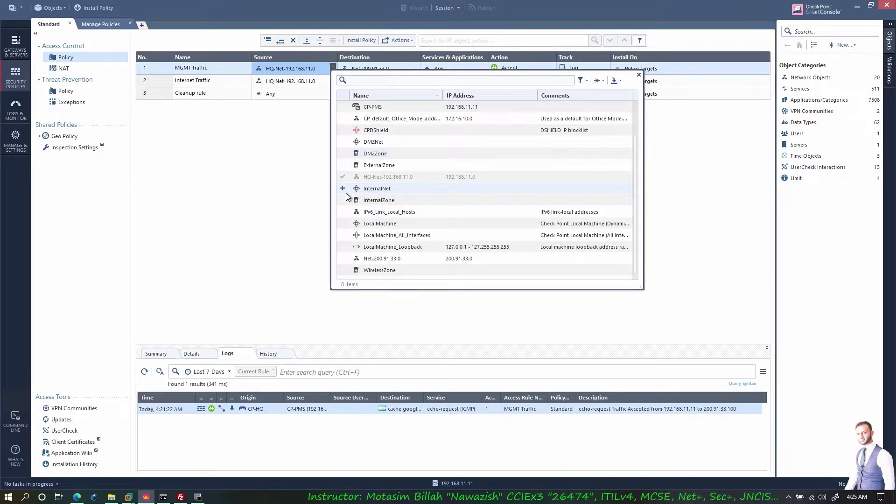
{"action": "left_click", "coordinate": [342, 258]}
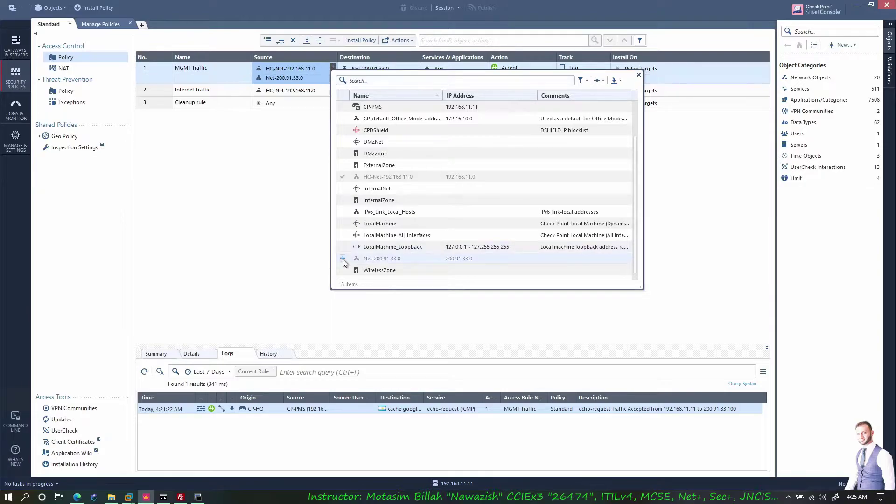
{"action": "left_click", "coordinate": [246, 200]}
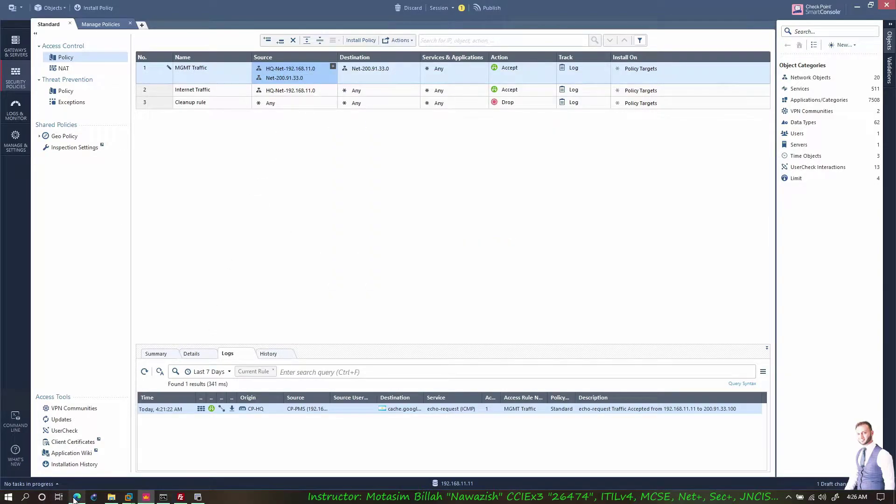
{"action": "left_click", "coordinate": [77, 497]}
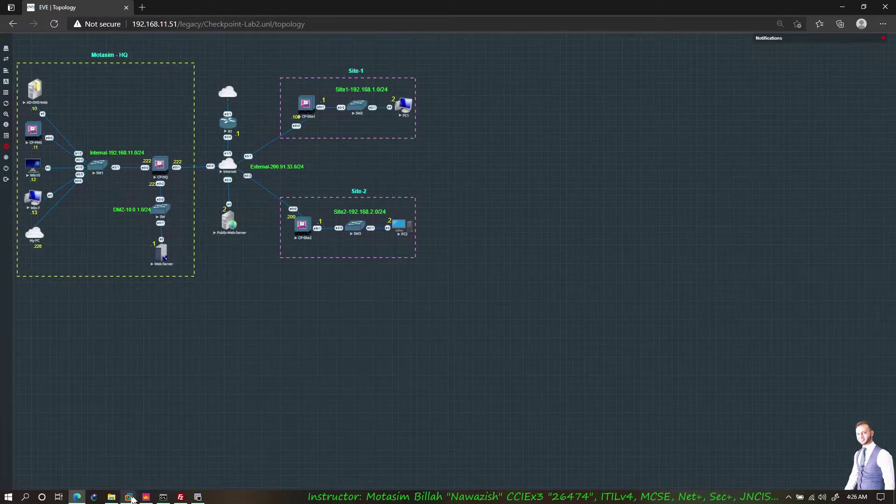
Publish the source change and install the Standard policy.
{"action": "left_click", "coordinate": [146, 497]}
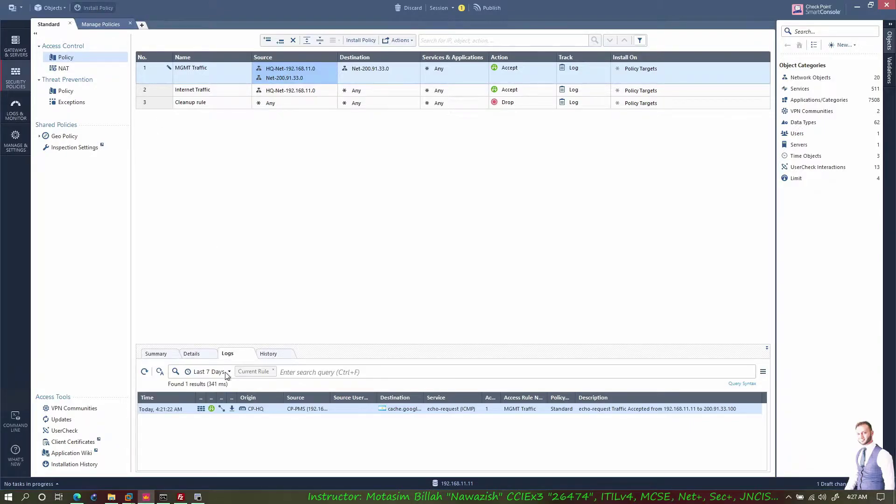
{"action": "left_click", "coordinate": [469, 304]}
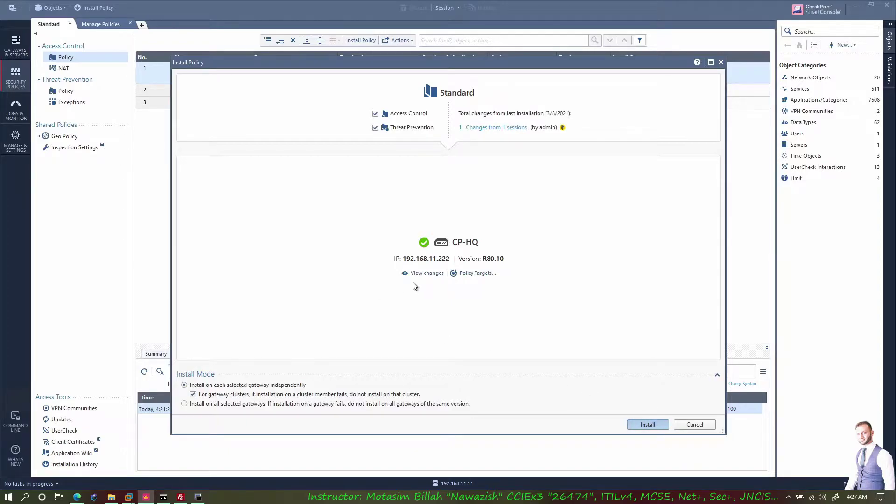
{"action": "left_click", "coordinate": [648, 424]}
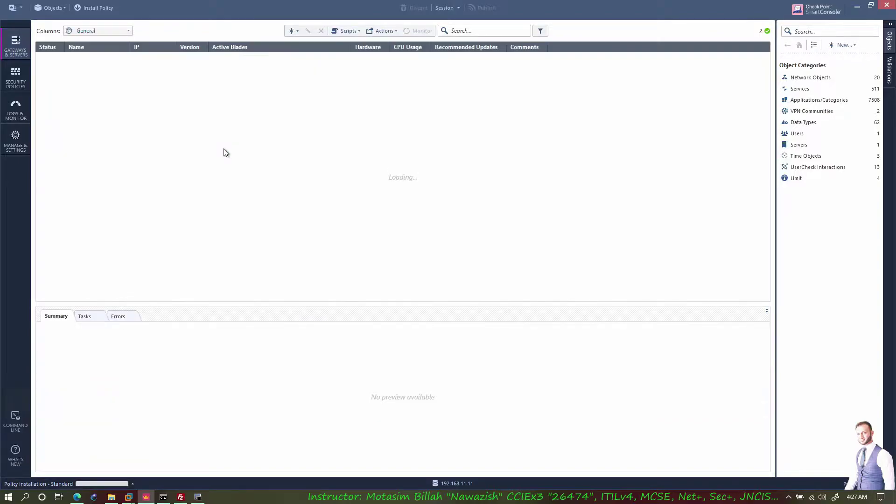
Start a new Gateway object in Wizard Mode.
{"action": "left_click", "coordinate": [296, 32]}
{"action": "left_click", "coordinate": [318, 44]}
{"action": "left_click", "coordinate": [420, 243]}
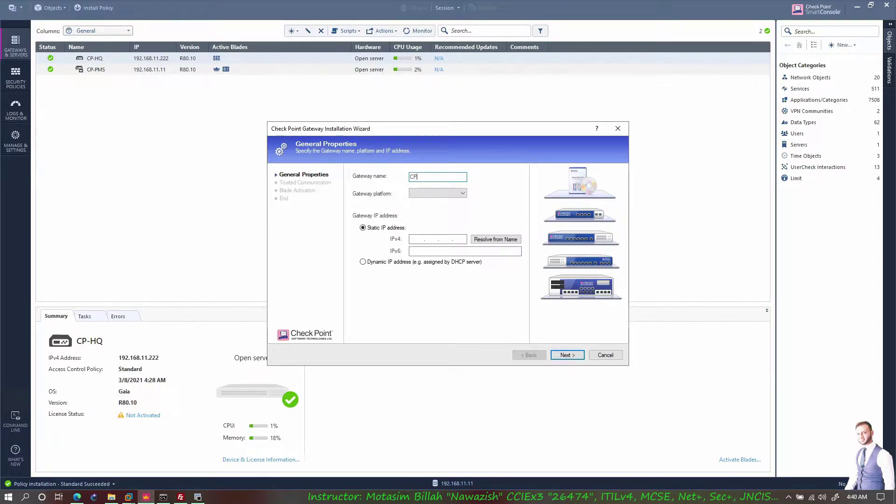
Name the new gateway CP-Site1 and retrieve its topology, eth0 at 200.91.33.100/255.255.255.0.
{"action": "type", "text": "CP-Site1"}
{"action": "key", "text": "Tab"}
{"action": "key", "text": "Tab"}
{"action": "key", "text": "Tab"}
{"action": "left_click", "coordinate": [77, 496]}
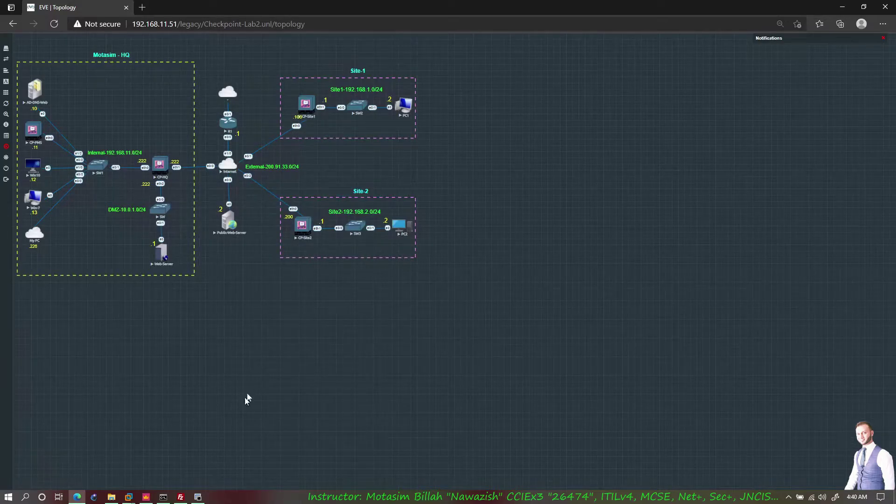
{"action": "left_click", "coordinate": [147, 497]}
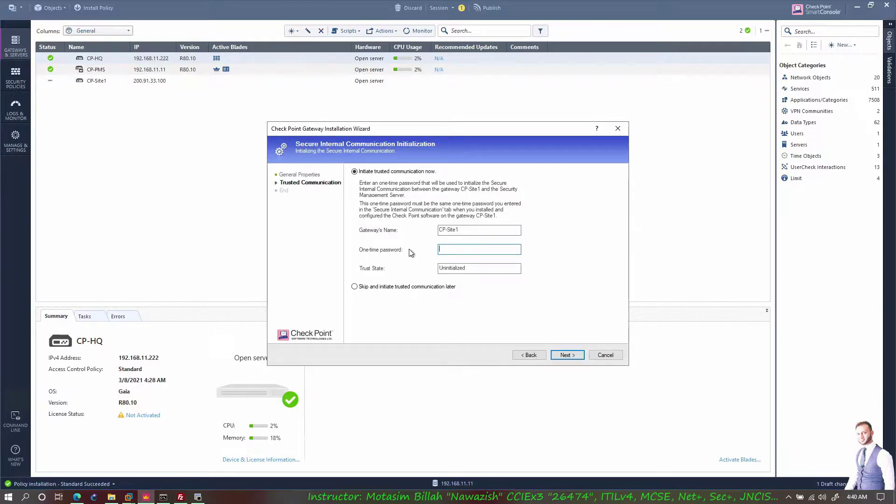
{"action": "type", "text": "v"}
{"action": "left_click", "coordinate": [579, 356]}
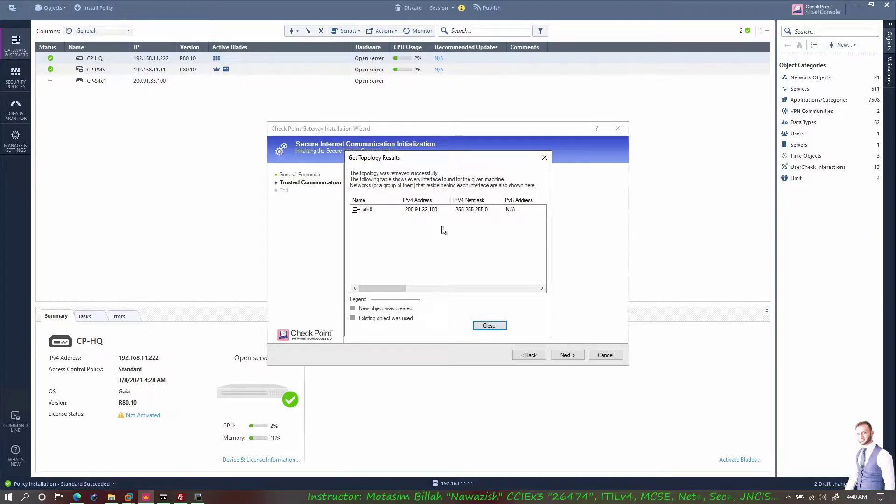
{"action": "left_click", "coordinate": [77, 496]}
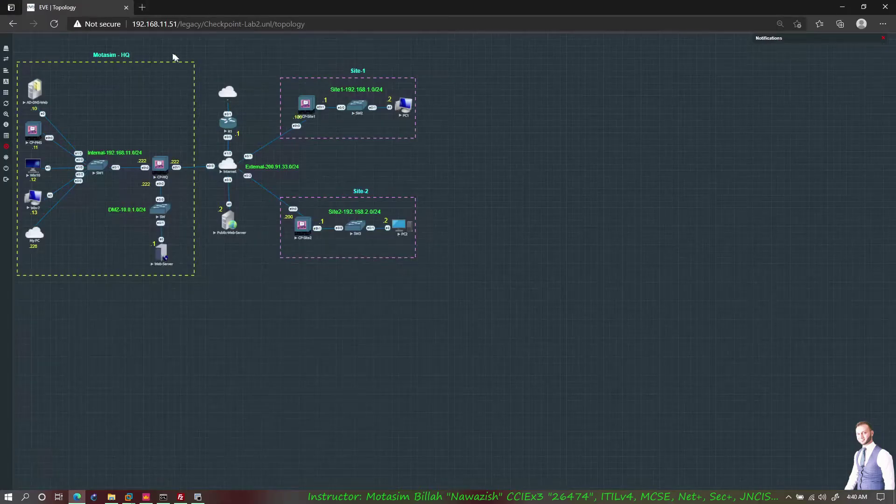
{"action": "left_click", "coordinate": [142, 7]}
{"action": "left_click", "coordinate": [186, 27]}
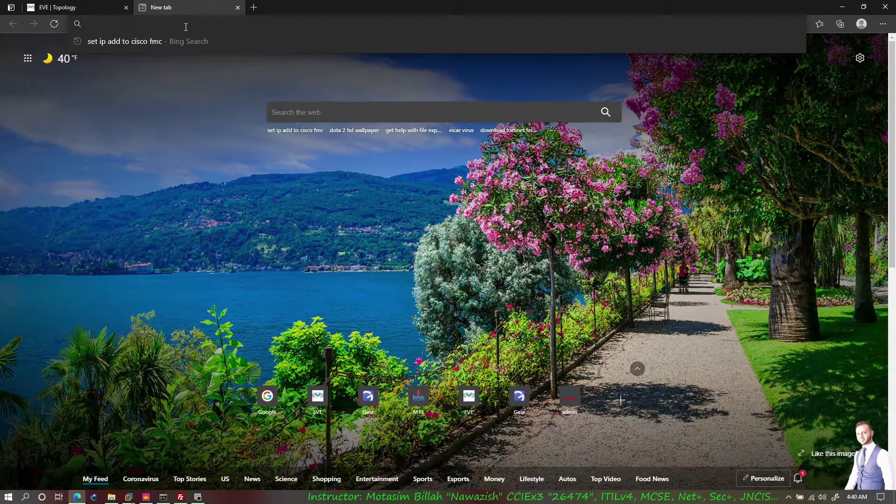
{"action": "type", "text": "https://192.168.11.22"}
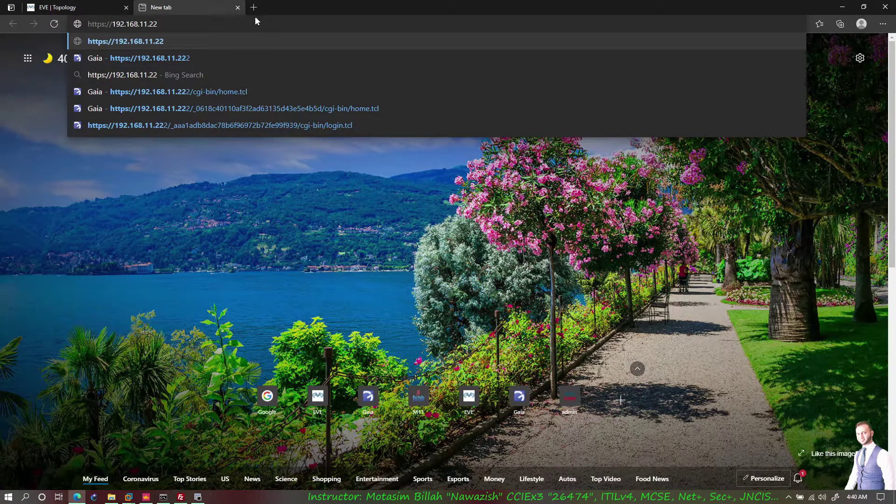
{"action": "left_click", "coordinate": [238, 8]}
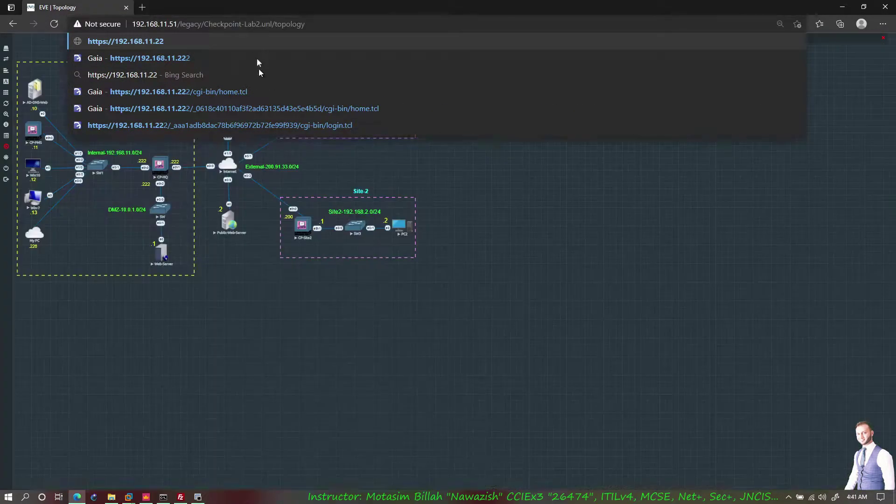
{"action": "left_click", "coordinate": [228, 221]}
Sign in to the CP-Site1 Gaia portal (200.91.33.100) as admin with the account password.
{"action": "left_click", "coordinate": [493, 76]}
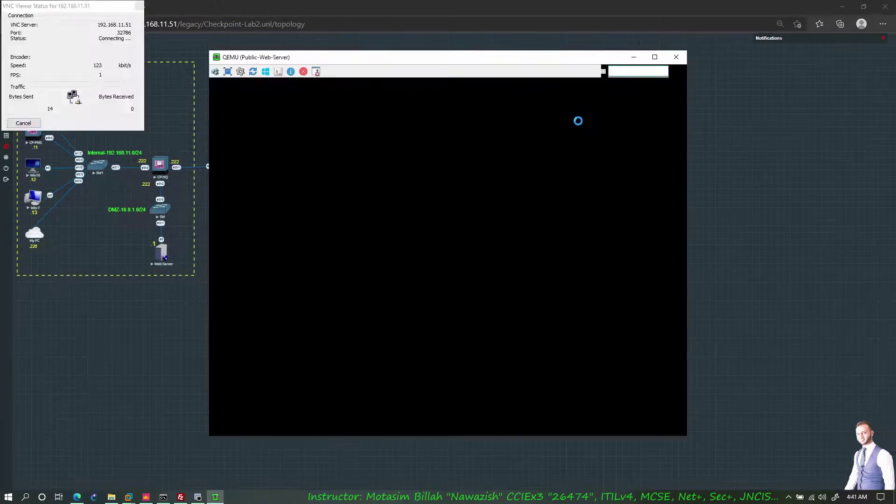
{"action": "left_click_drag", "start_coordinate": [406, 64], "coordinate": [613, 48]}
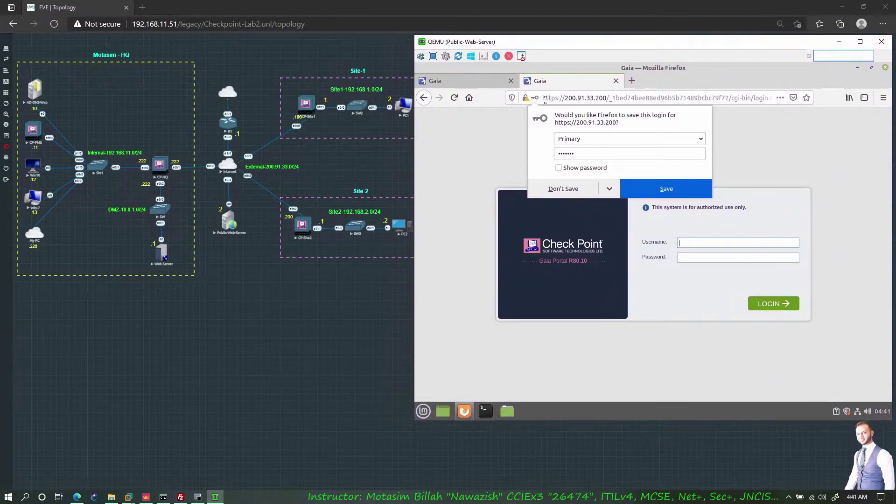
{"action": "left_click", "coordinate": [490, 80]}
{"action": "key", "text": "Tab"}
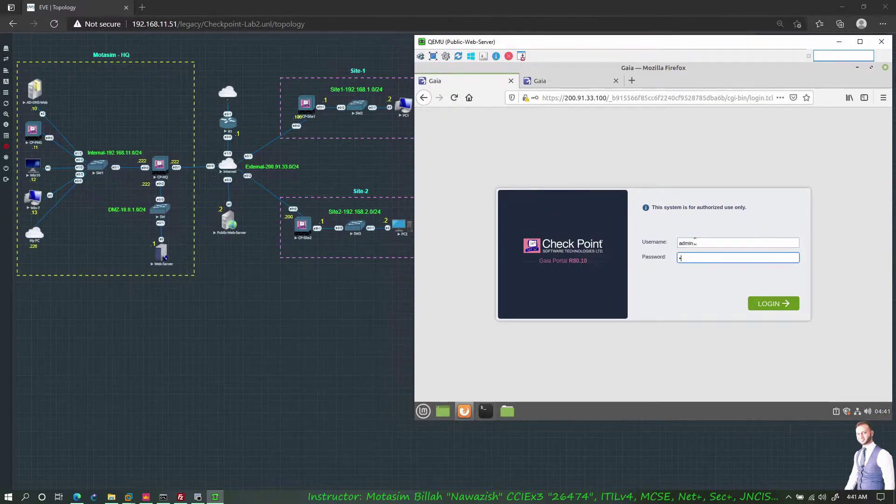
{"action": "key", "text": "Return"}
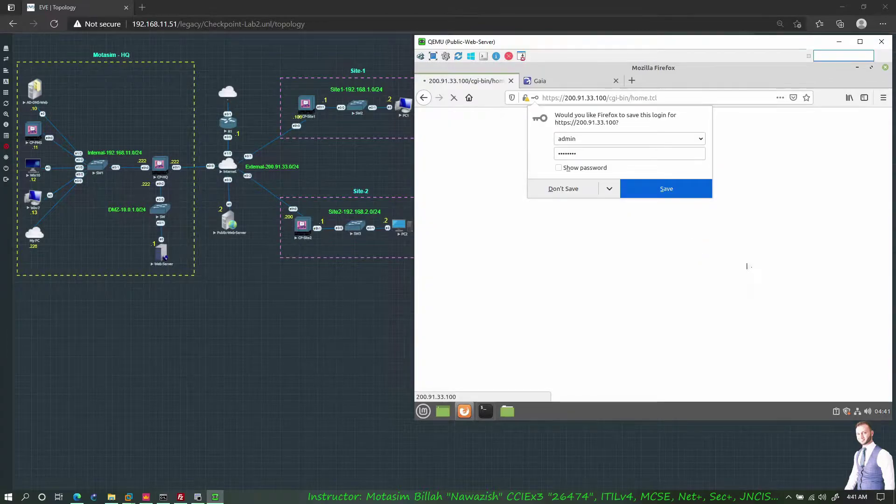
{"action": "left_click", "coordinate": [604, 239]}
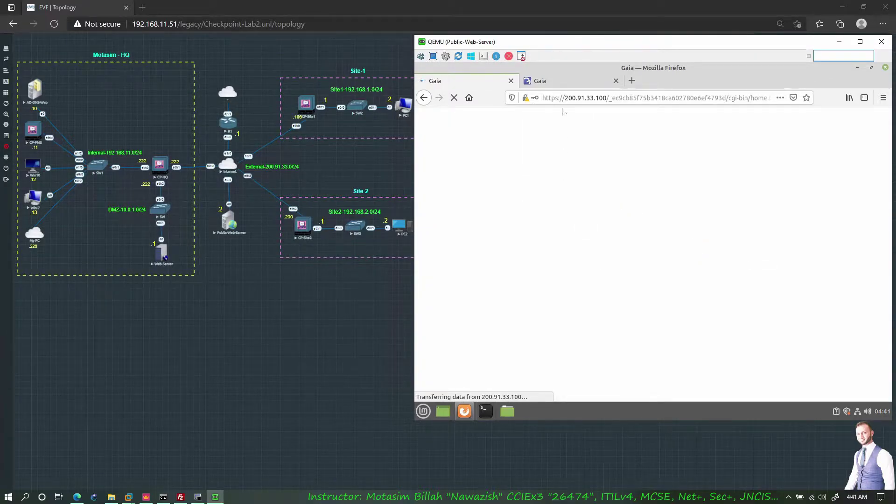
Sign in to the CP-Site2 Gaia portal (200.91.33.200) as admin with the account password.
{"action": "key", "text": "ctrl+Tab"}
{"action": "left_click", "coordinate": [699, 241]}
{"action": "key", "text": "Tab"}
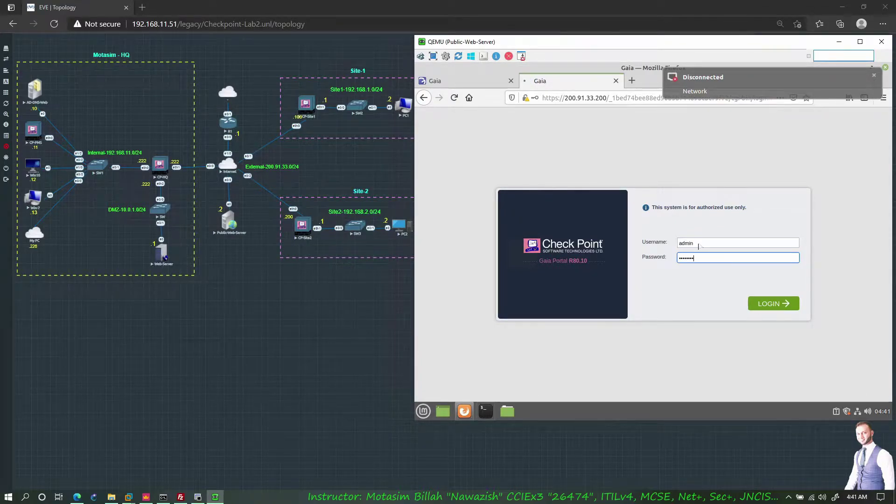
{"action": "key", "text": "Return"}
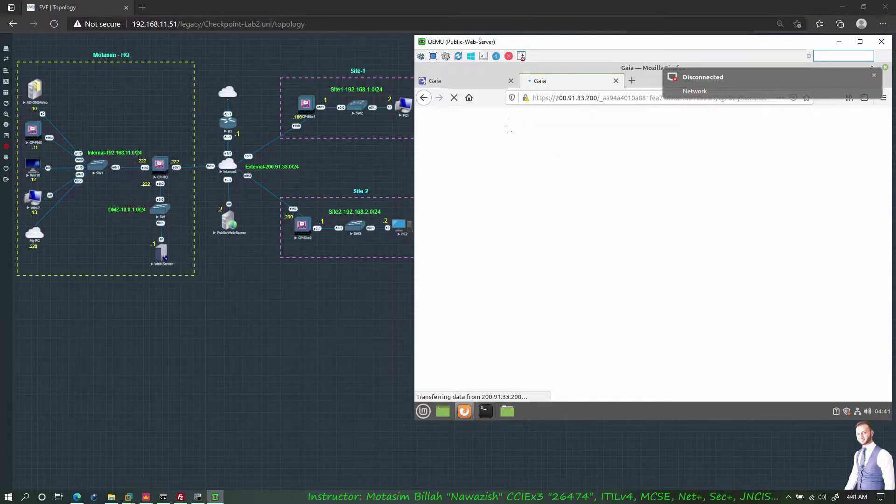
Enable CP-Site1's eth1 interface (192.168.1.1) in Network Interfaces and save it.
{"action": "key", "text": "ctrl+Page_Up"}
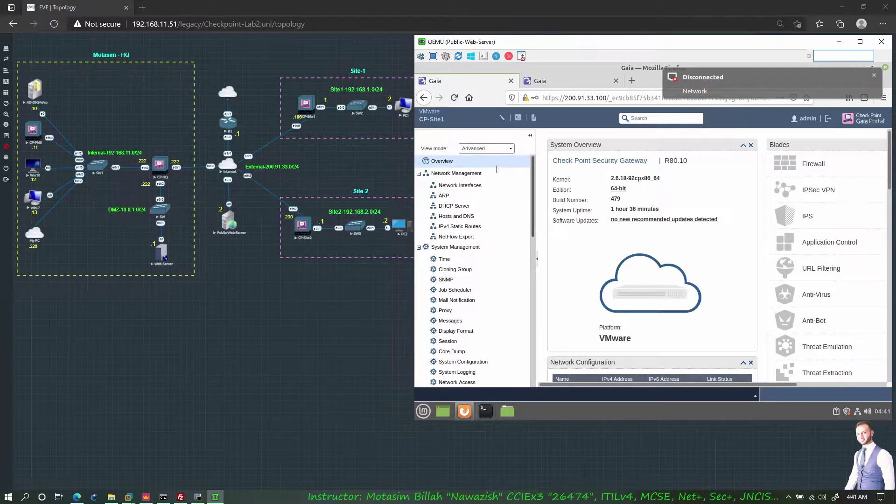
{"action": "left_click", "coordinate": [460, 186]}
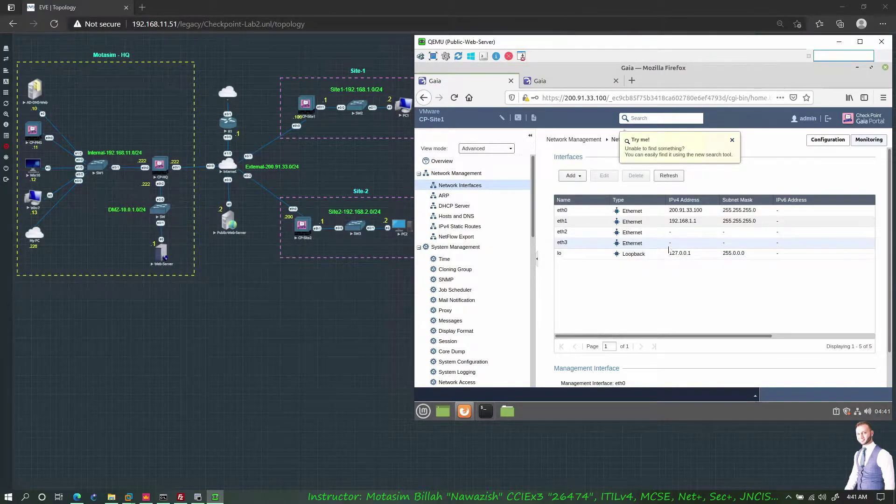
{"action": "left_click", "coordinate": [715, 222]}
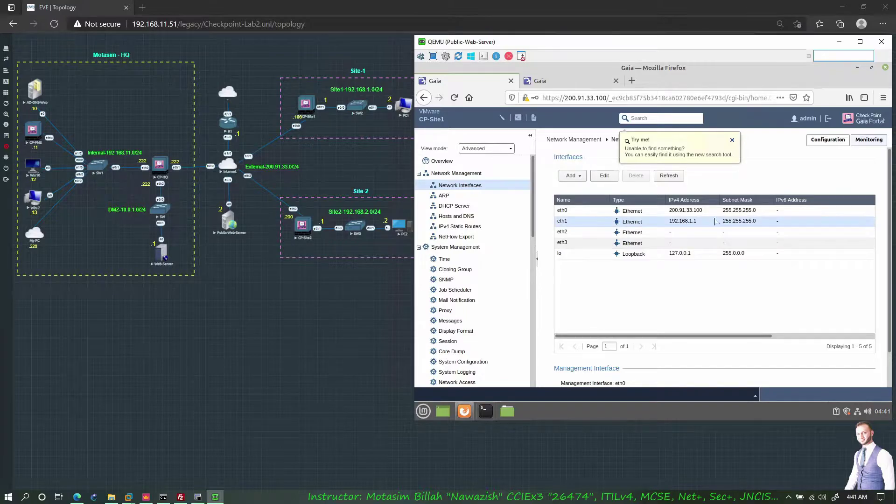
{"action": "left_click", "coordinate": [603, 177]}
{"action": "left_click", "coordinate": [596, 211]}
{"action": "left_click", "coordinate": [709, 331]}
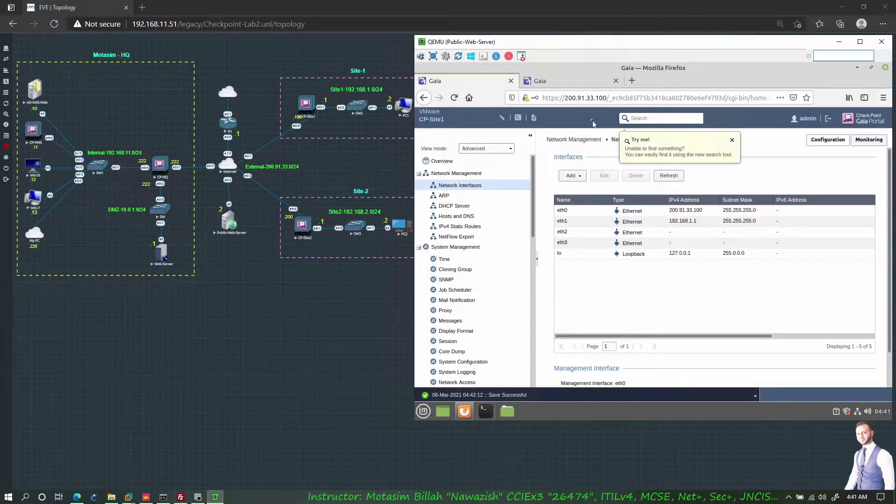
Review CP-Site2's eth1 interface settings without changing them.
{"action": "key", "text": "ctrl+Tab"}
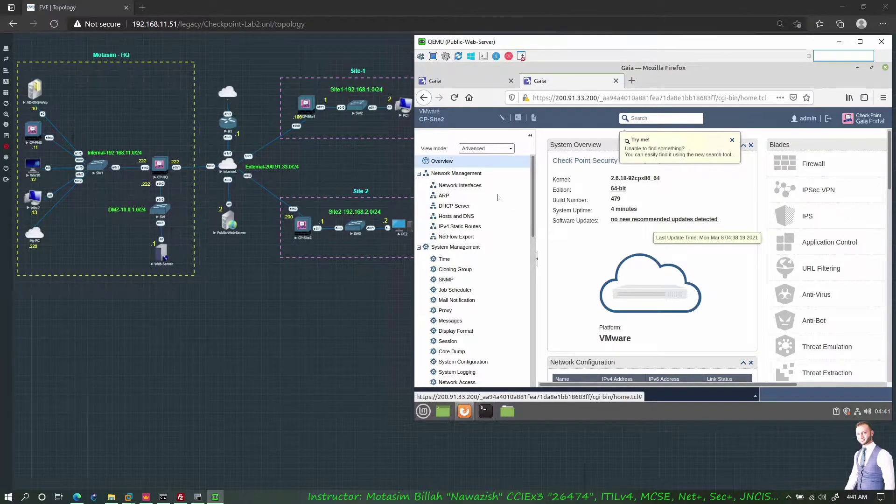
{"action": "left_click", "coordinate": [475, 185]}
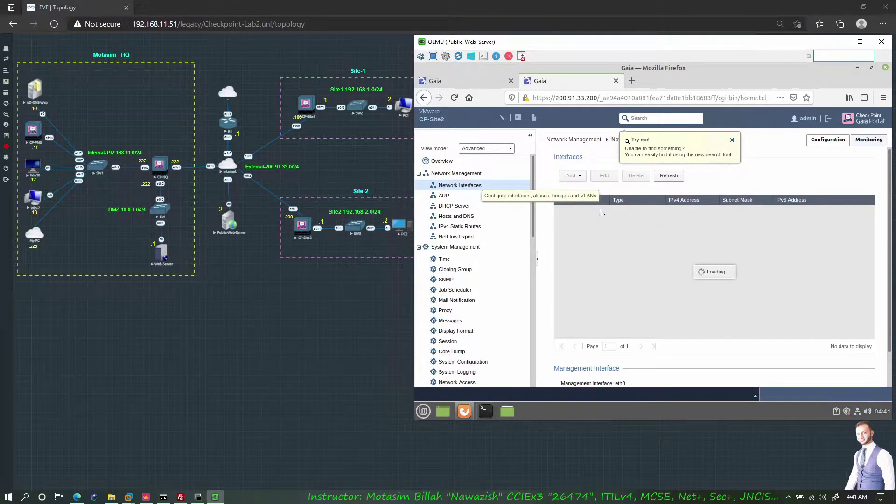
{"action": "left_click", "coordinate": [593, 222]}
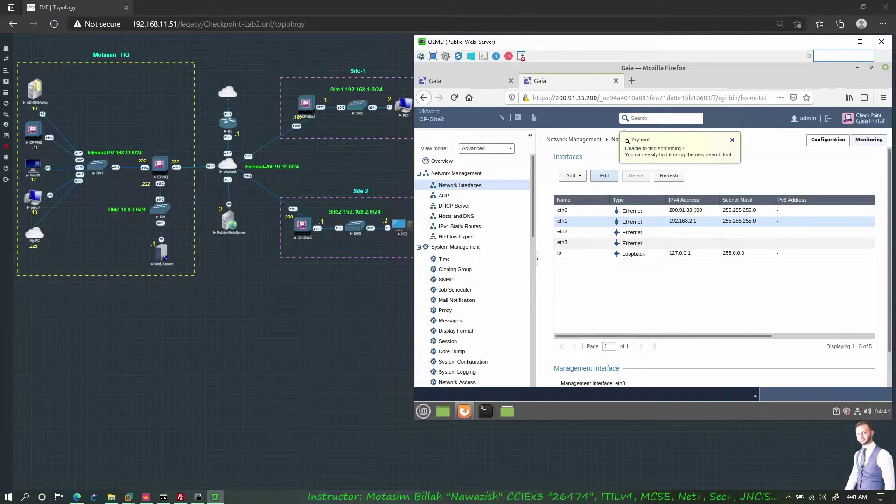
{"action": "left_click", "coordinate": [742, 331]}
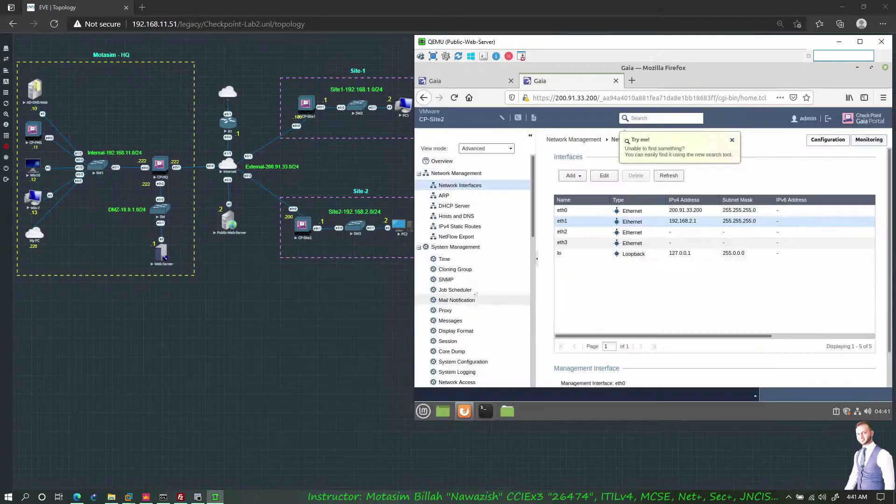
{"action": "left_click", "coordinate": [344, 313]}
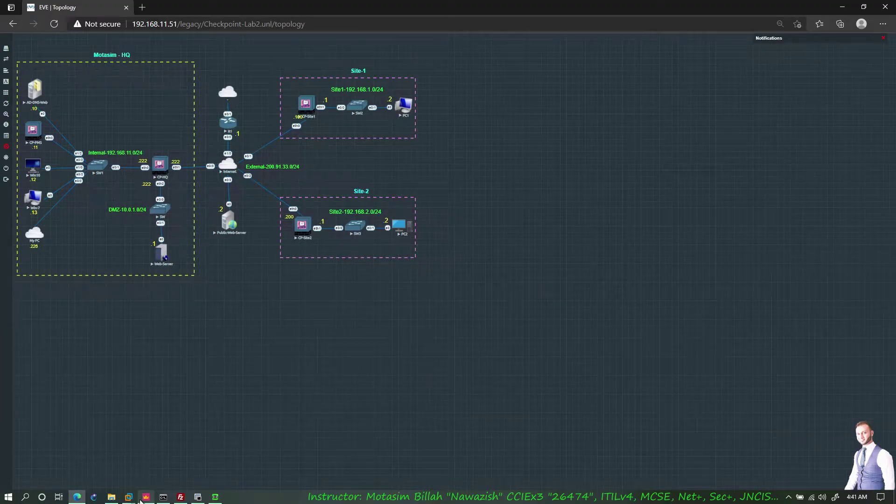
Finish the CP-Site1 gateway wizard without editing gateway properties afterwards.
{"action": "left_click", "coordinate": [144, 498]}
{"action": "left_click", "coordinate": [488, 325]}
{"action": "left_click", "coordinate": [566, 355]}
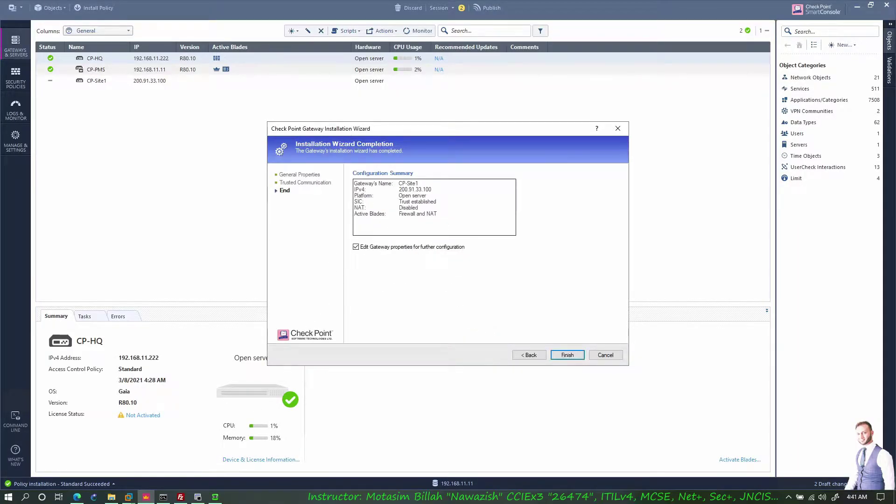
{"action": "left_click", "coordinate": [357, 247]}
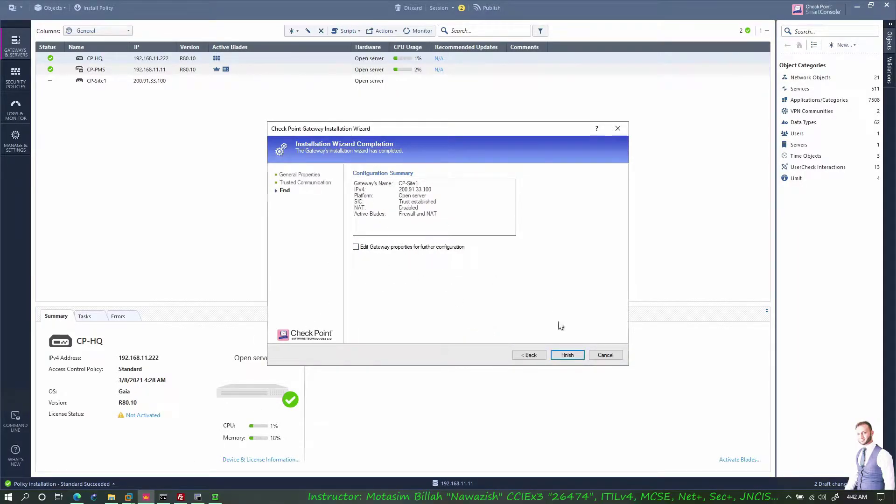
{"action": "left_click", "coordinate": [564, 356]}
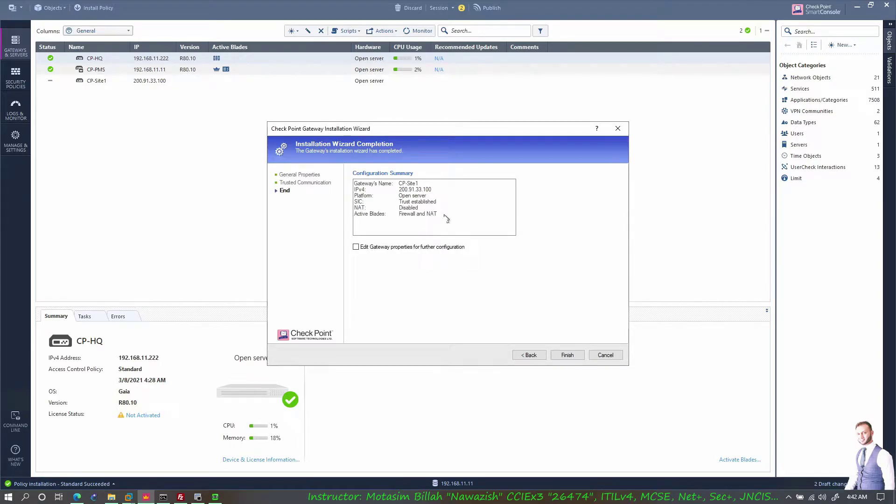
Start a new wizard-mode gateway named CP-Site2 at 200.91.33.200.
{"action": "left_click", "coordinate": [292, 31]}
{"action": "left_click", "coordinate": [303, 42]}
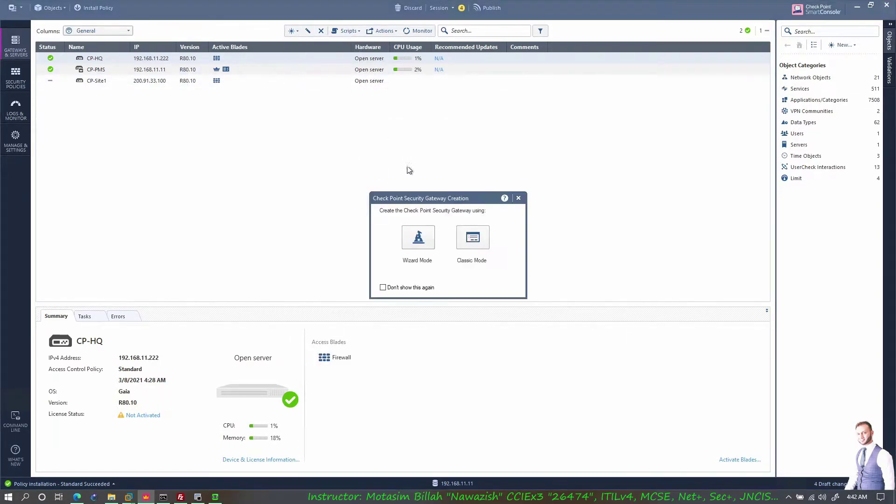
{"action": "left_click", "coordinate": [421, 238]}
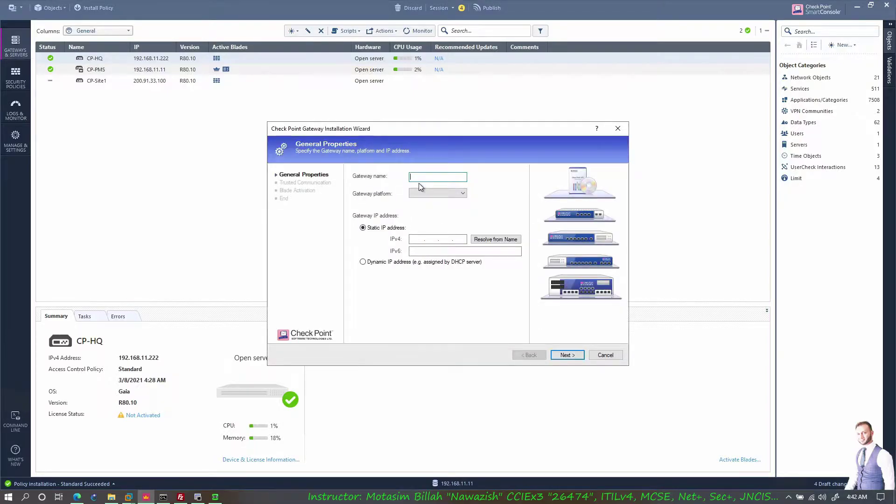
{"action": "type", "text": "CP-Site2"}
{"action": "key", "text": "Tab"}
{"action": "key", "text": "Tab"}
{"action": "key", "text": "Tab"}
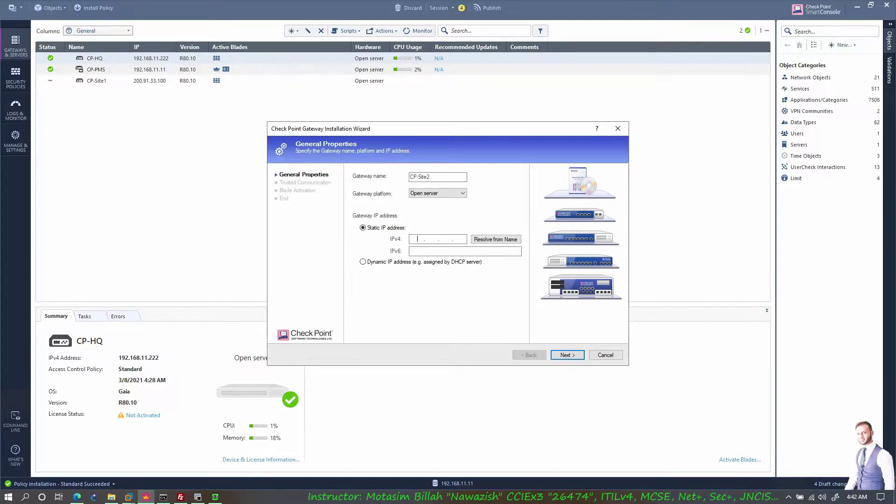
{"action": "type", "text": "200.91.33.200"}
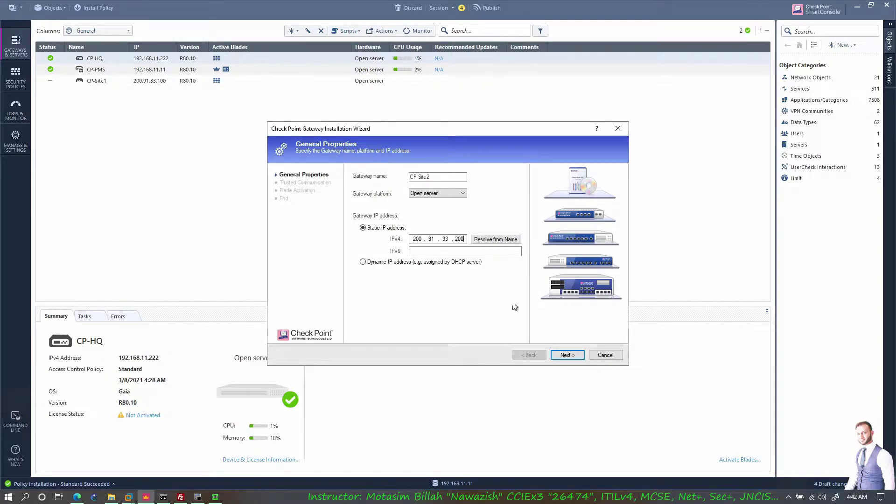
{"action": "left_click", "coordinate": [567, 355]}
Enter the SIC one-time password, establish trust with CP-Site2, and finish without editing properties.
{"action": "left_click", "coordinate": [78, 498]}
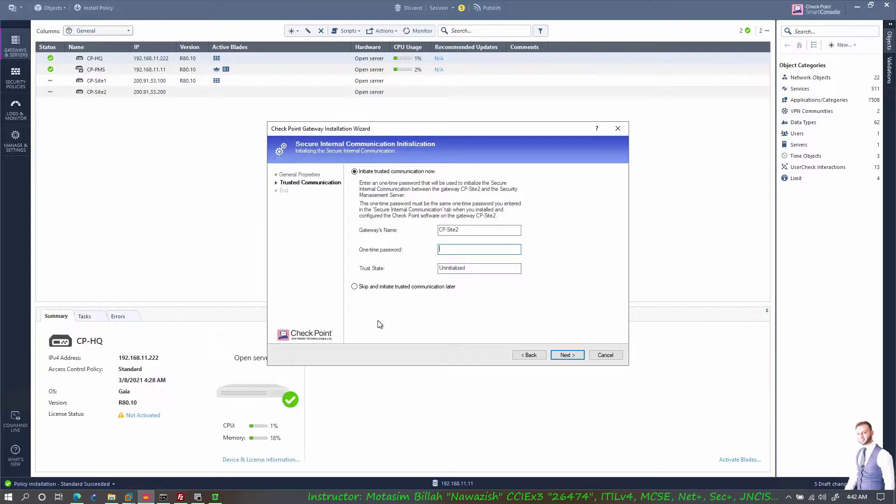
{"action": "left_click", "coordinate": [147, 497]}
{"action": "type", "text": "67"}
{"action": "key", "text": "Tab"}
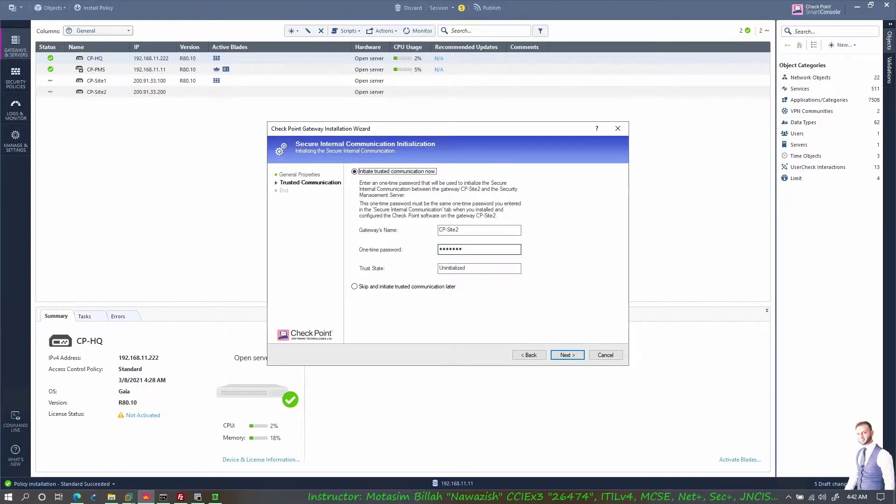
{"action": "left_click", "coordinate": [568, 355]}
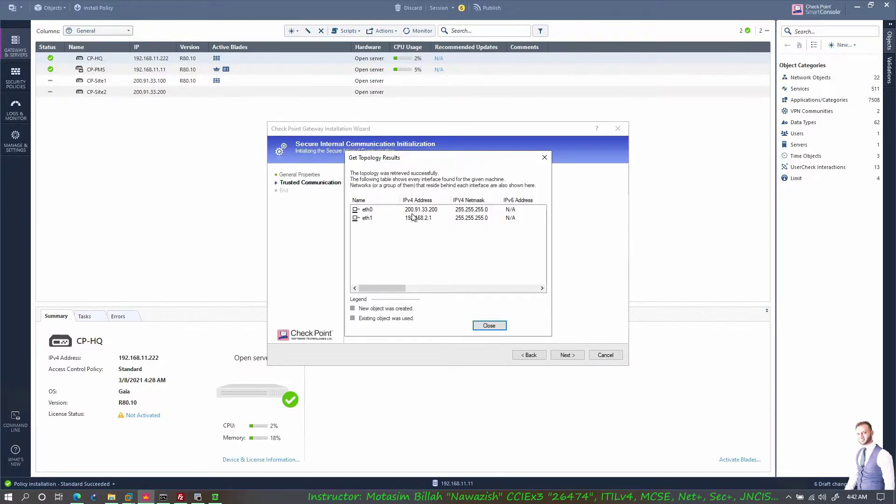
{"action": "left_click", "coordinate": [484, 327]}
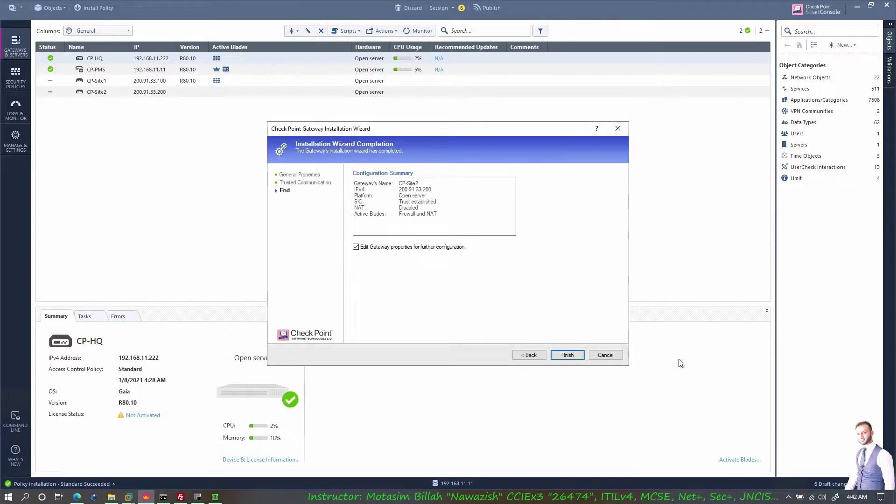
{"action": "left_click", "coordinate": [446, 247]}
{"action": "left_click", "coordinate": [567, 355]}
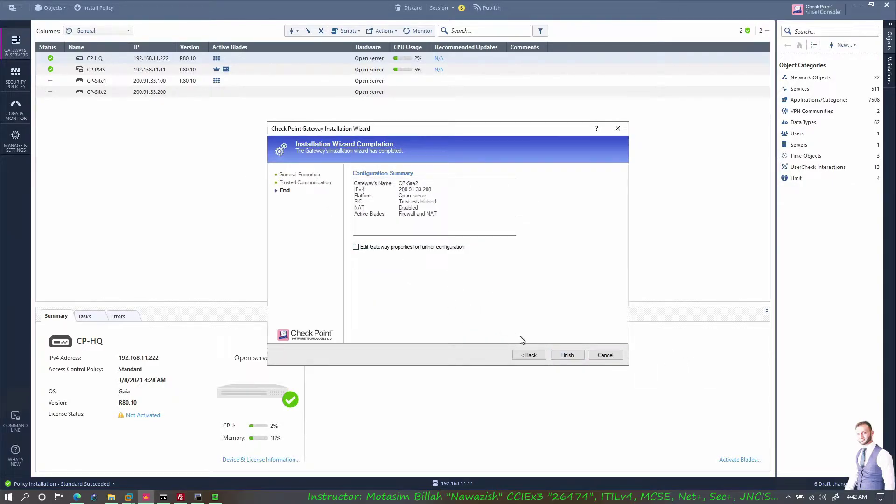
{"action": "left_click", "coordinate": [564, 356]}
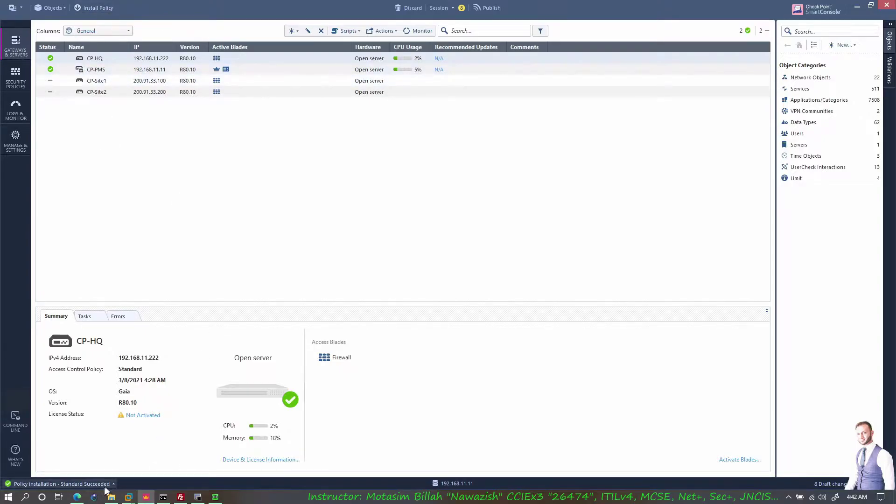
{"action": "left_click", "coordinate": [77, 497]}
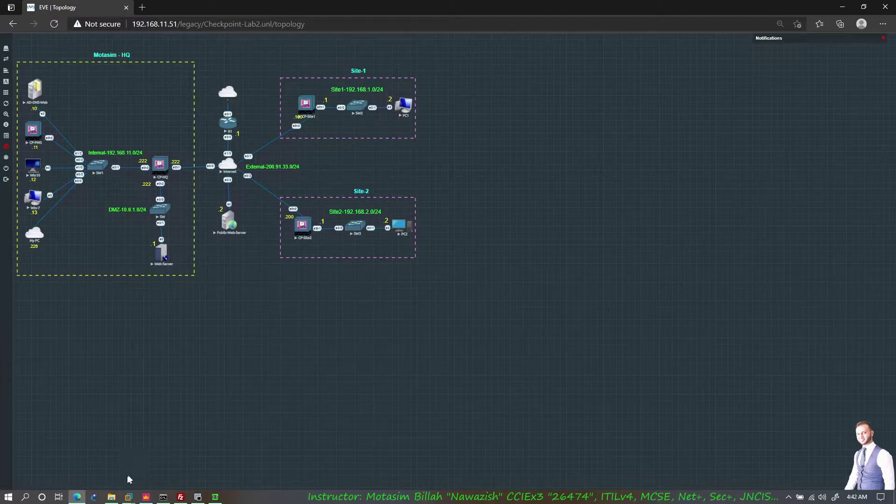
Create a new network named Site1-Net-192.168.1.0 with address 192.168.1.0/255.255.255.0.
{"action": "left_click", "coordinate": [146, 498]}
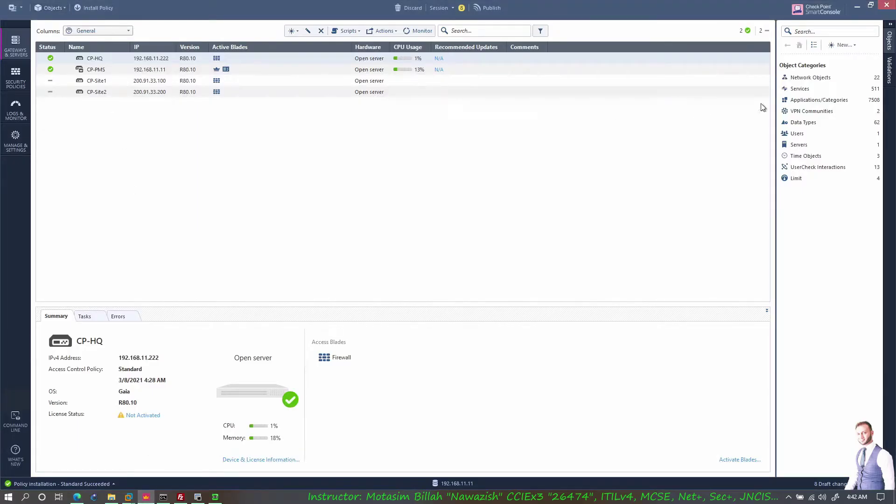
{"action": "left_click", "coordinate": [838, 78]}
{"action": "left_click", "coordinate": [843, 45]}
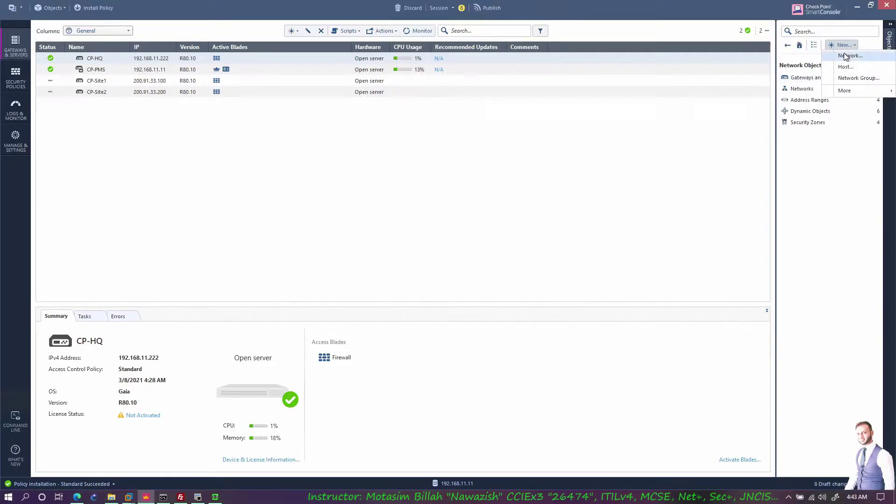
{"action": "left_click", "coordinate": [843, 57]}
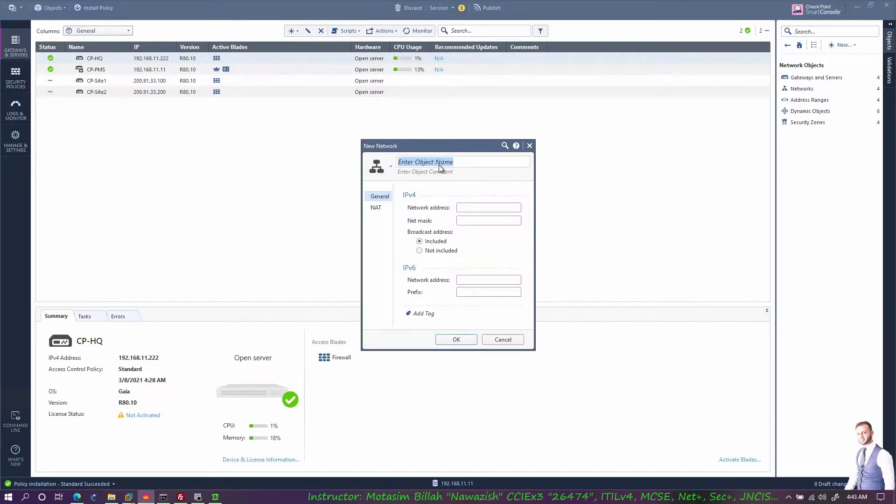
{"action": "type", "text": "Site1-Net-192.168.1.0"}
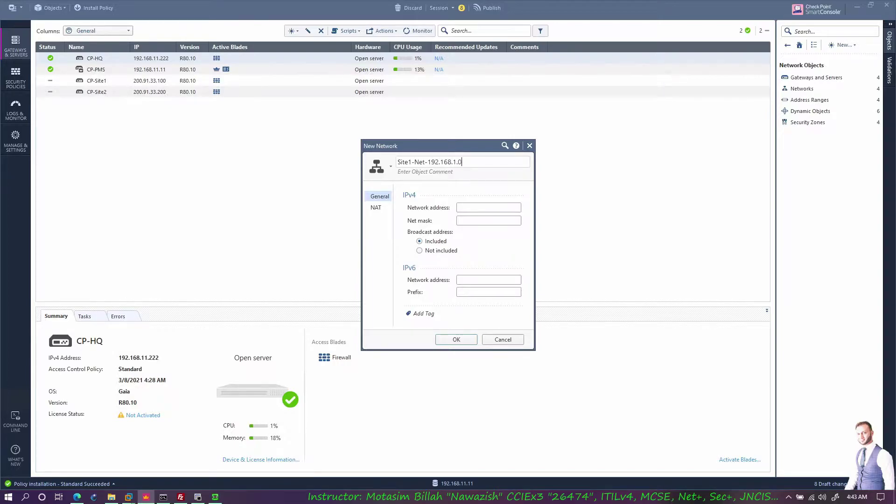
{"action": "left_click", "coordinate": [489, 208]}
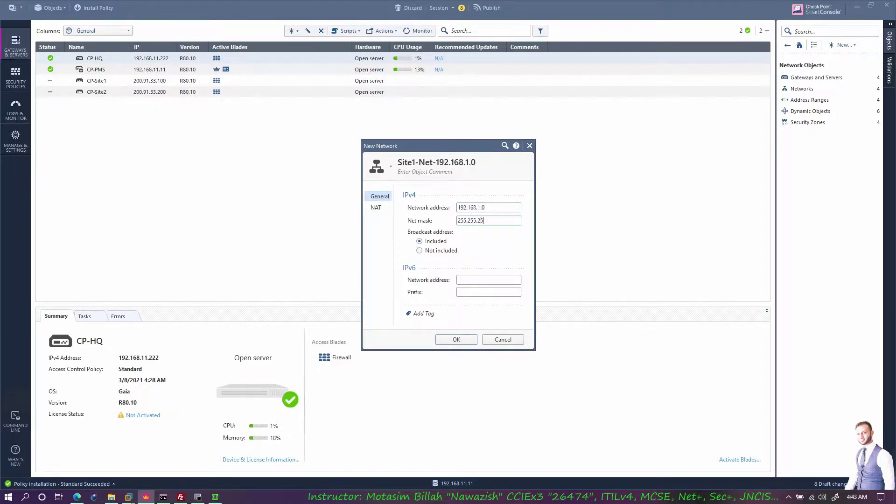
Enable automatic Hide NAT installed on CP-Site1 and save the network.
{"action": "left_click", "coordinate": [375, 208]}
{"action": "left_click", "coordinate": [433, 206]}
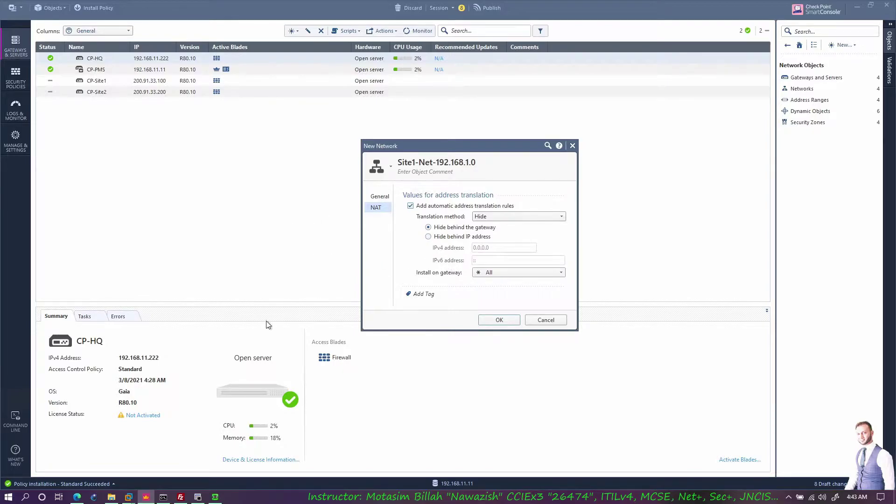
{"action": "left_click", "coordinate": [77, 497]}
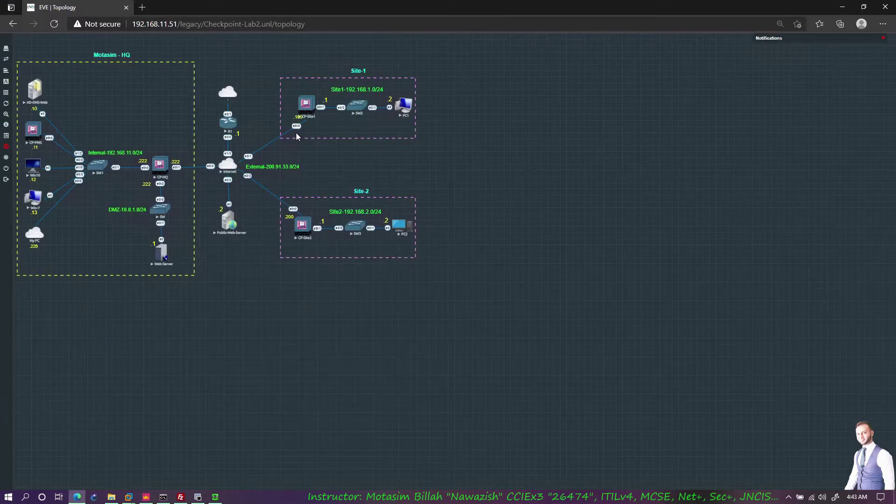
{"action": "left_click", "coordinate": [146, 497]}
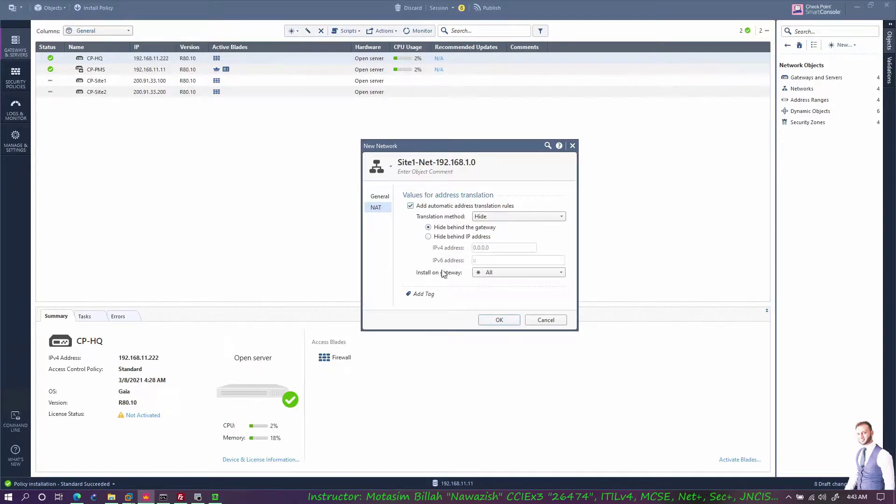
{"action": "left_click", "coordinate": [492, 275]}
{"action": "left_click", "coordinate": [502, 322]}
{"action": "left_click", "coordinate": [499, 321]}
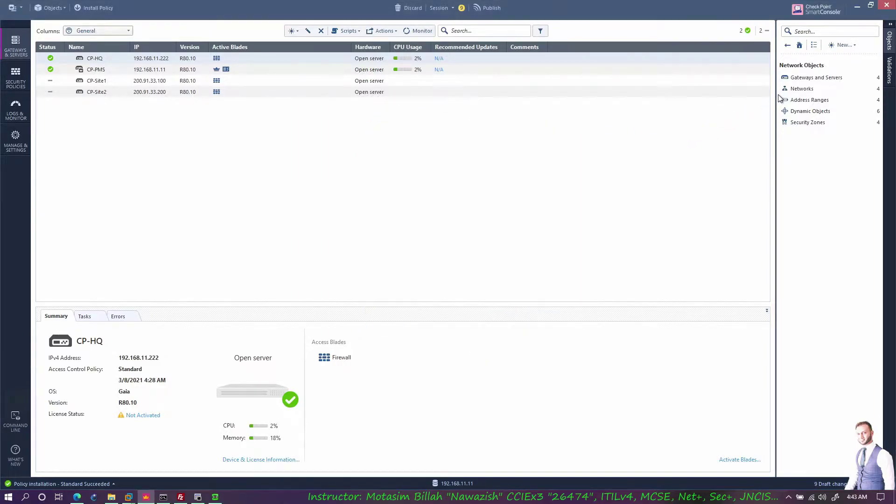
Create a new network named Site2-Net-192.168.2.0 with address 192.168.2.0/255.255.255.0.
{"action": "left_click", "coordinate": [846, 45]}
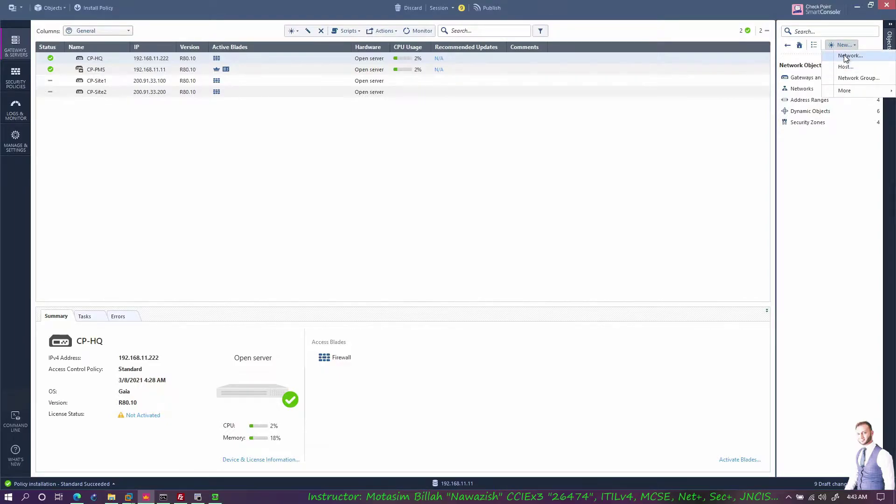
{"action": "left_click", "coordinate": [847, 56]}
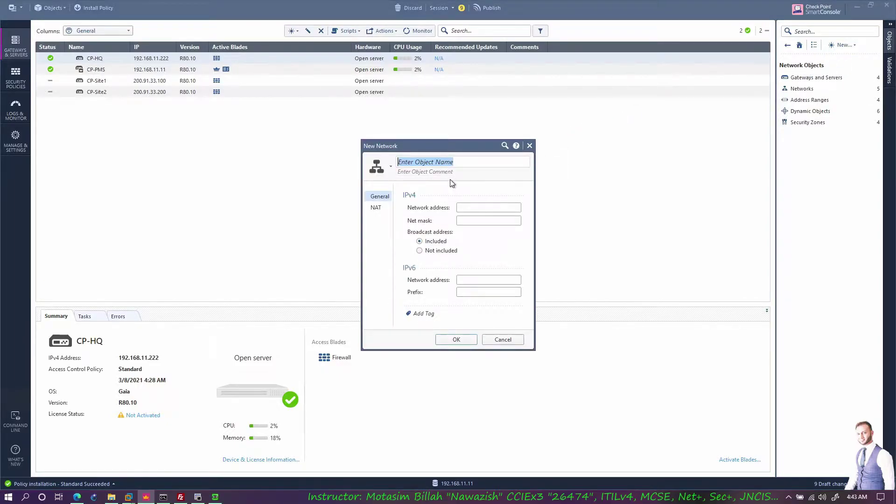
{"action": "type", "text": "Site2-Net-192.168.2.0"}
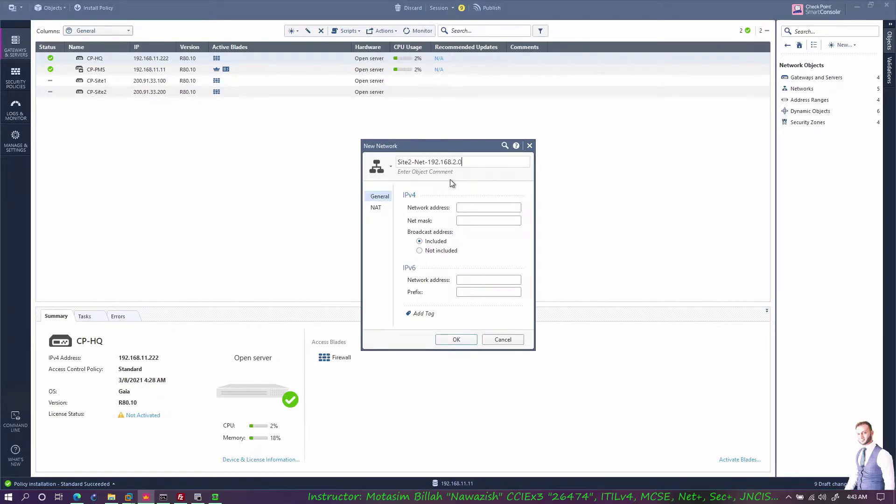
{"action": "left_click", "coordinate": [471, 209]}
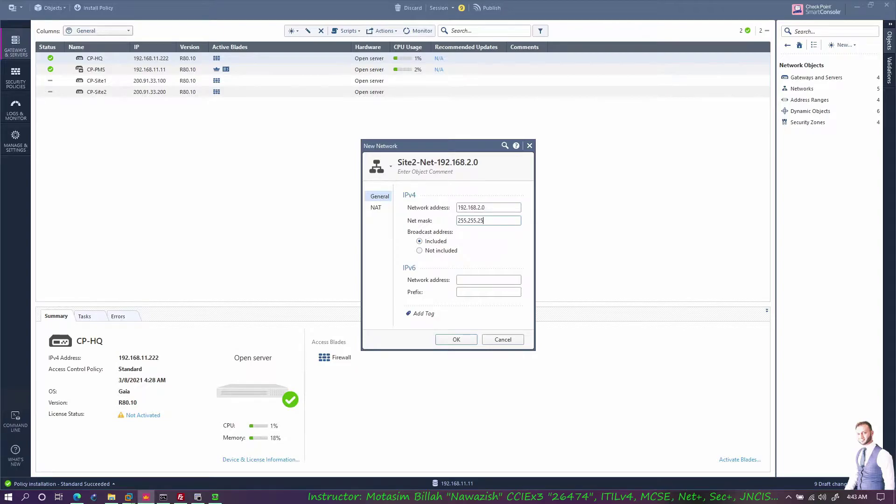
Enable automatic Hide NAT installed on CP-Site2 and save the network.
{"action": "left_click", "coordinate": [376, 208]}
{"action": "left_click", "coordinate": [444, 206]}
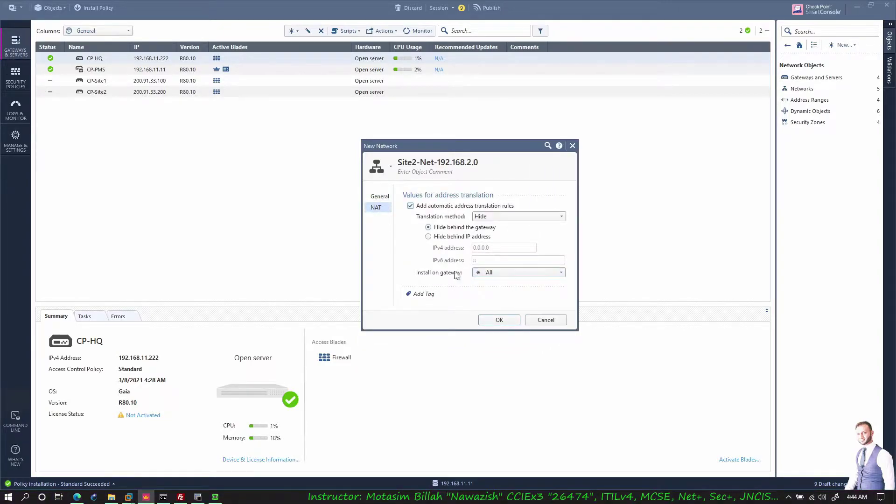
{"action": "left_click", "coordinate": [476, 274]}
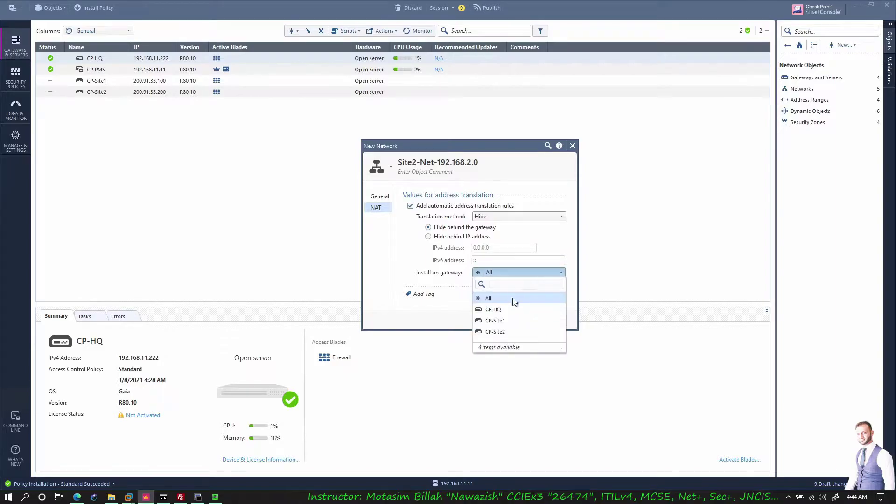
{"action": "left_click", "coordinate": [510, 334]}
{"action": "left_click", "coordinate": [499, 322]}
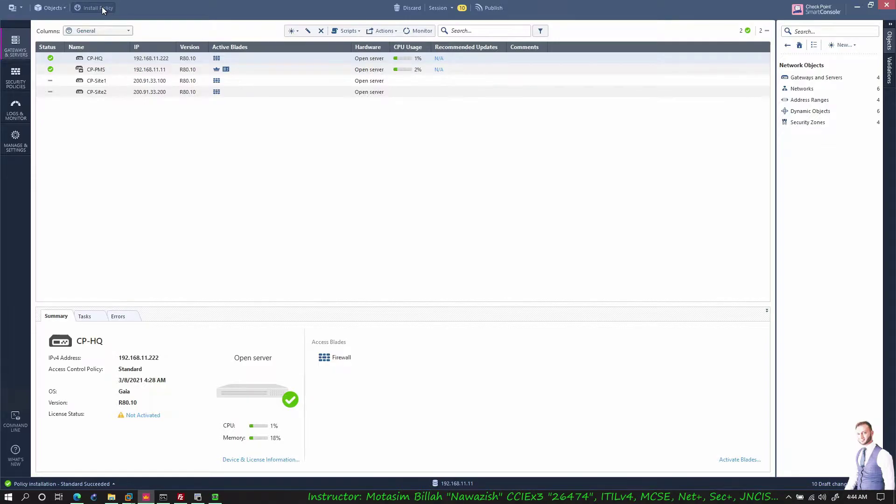
{"action": "key", "text": "ctrl+2"}
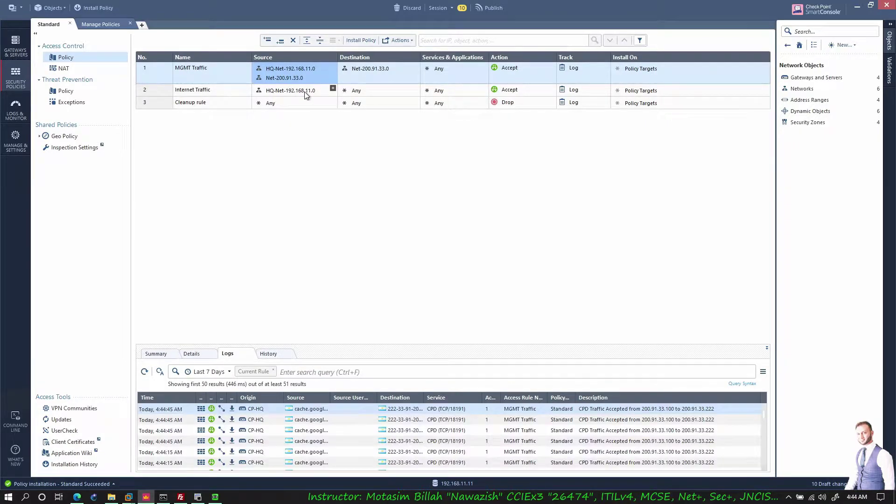
Add Site1-Net-192.168.1.0 and Site2-Net-192.168.2.0 as sources of rule 2, Internet Traffic.
{"action": "left_click", "coordinate": [328, 91]}
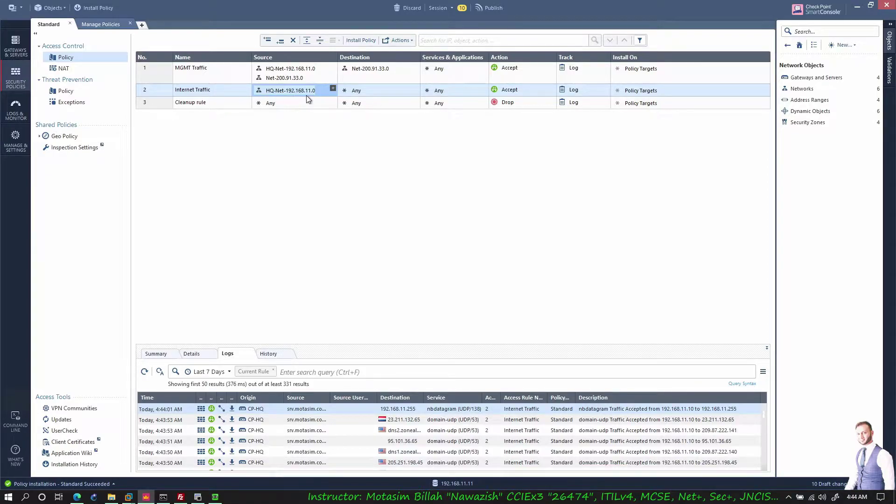
{"action": "left_click", "coordinate": [77, 497]}
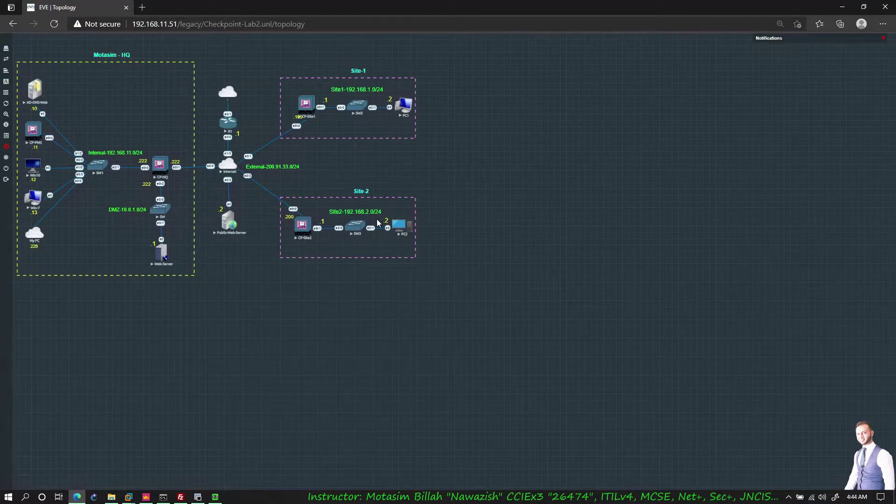
{"action": "left_click", "coordinate": [146, 497]}
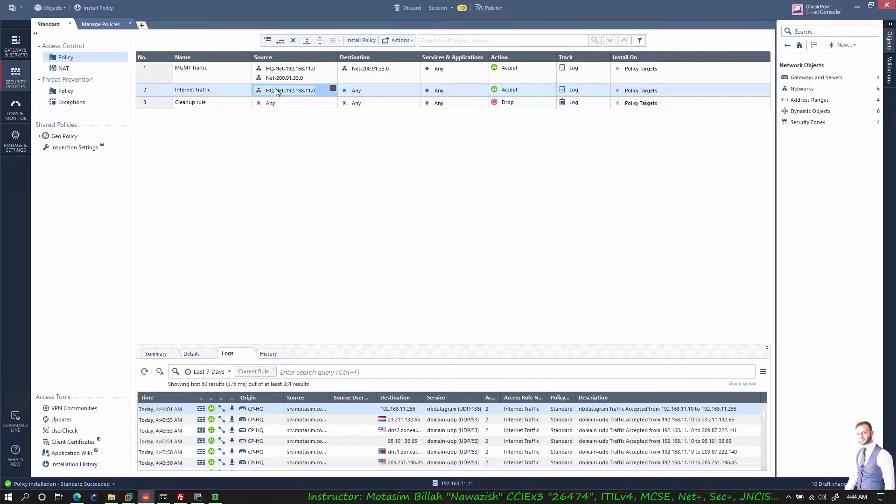
{"action": "left_click", "coordinate": [333, 89]}
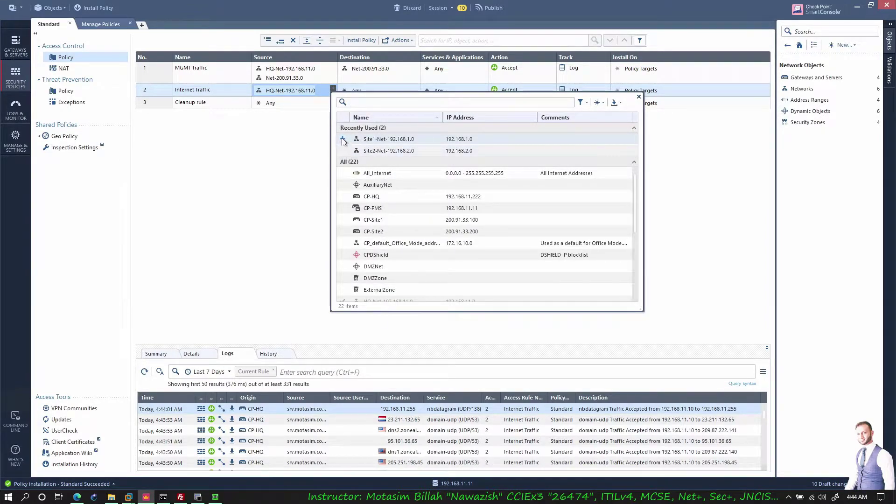
{"action": "left_click", "coordinate": [343, 139]}
{"action": "left_click", "coordinate": [343, 151]}
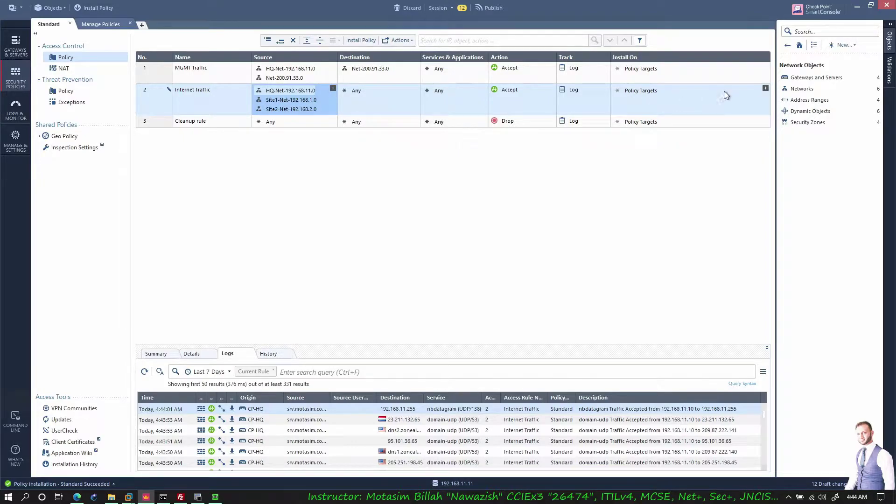
{"action": "left_click", "coordinate": [766, 90]}
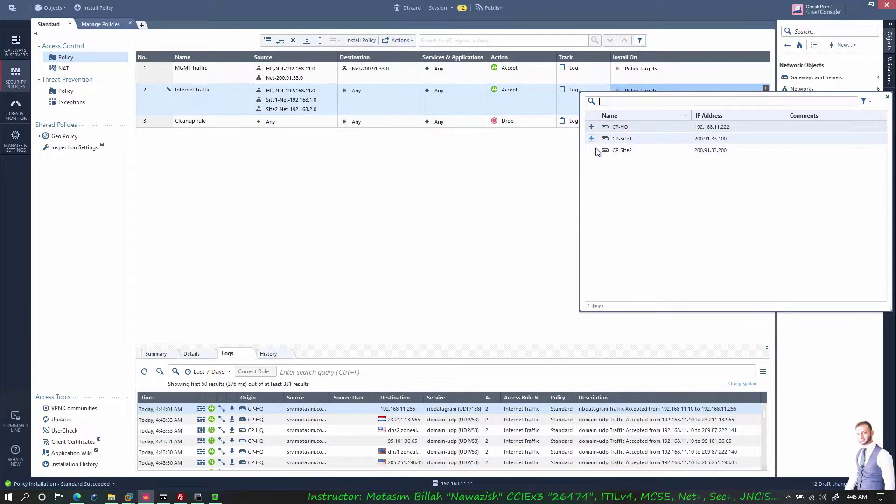
{"action": "left_click", "coordinate": [530, 180]}
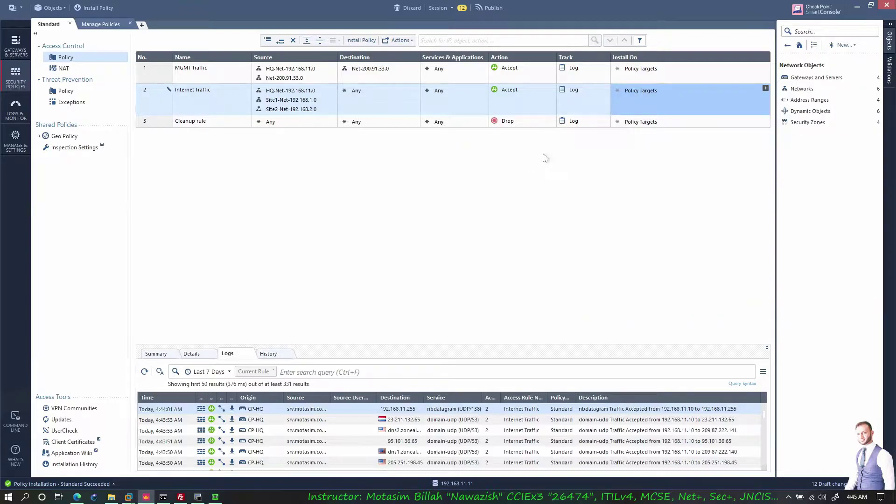
Publish the pending changes and install the Standard policy on CP-HQ, CP-Site1 and CP-Site2.
{"action": "left_click", "coordinate": [107, 9]}
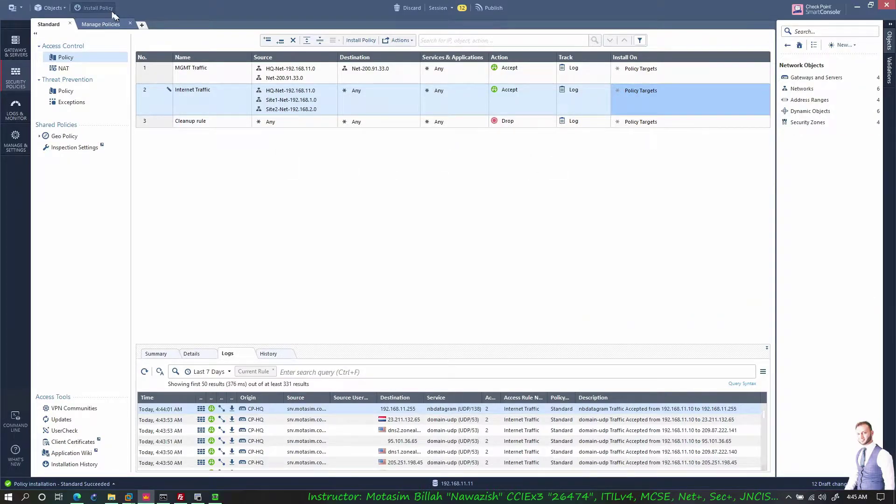
{"action": "left_click", "coordinate": [490, 302]}
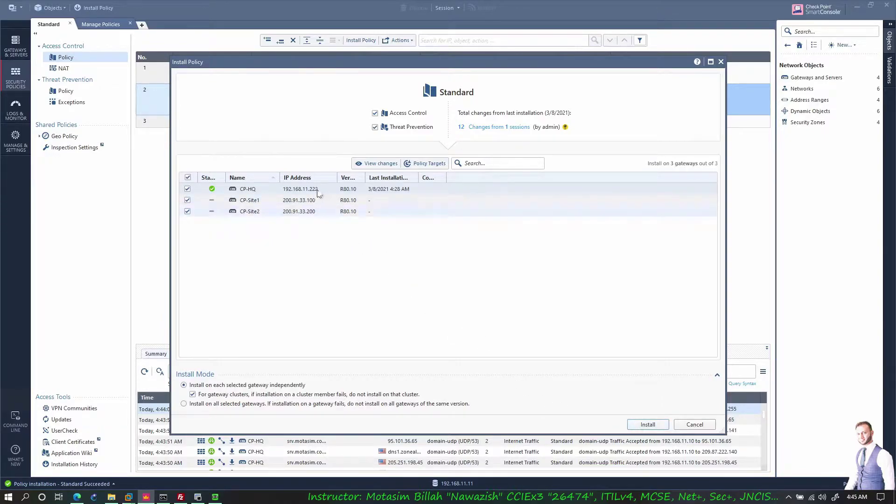
{"action": "left_click", "coordinate": [647, 424]}
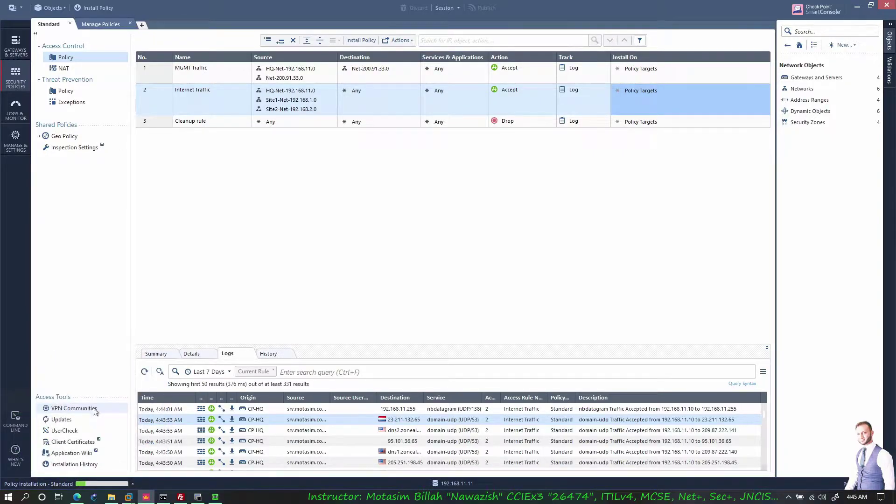
Confirm in Recent Tasks that all three installations succeeded, then view the Gateways & Servers list.
{"action": "left_click", "coordinate": [105, 484]}
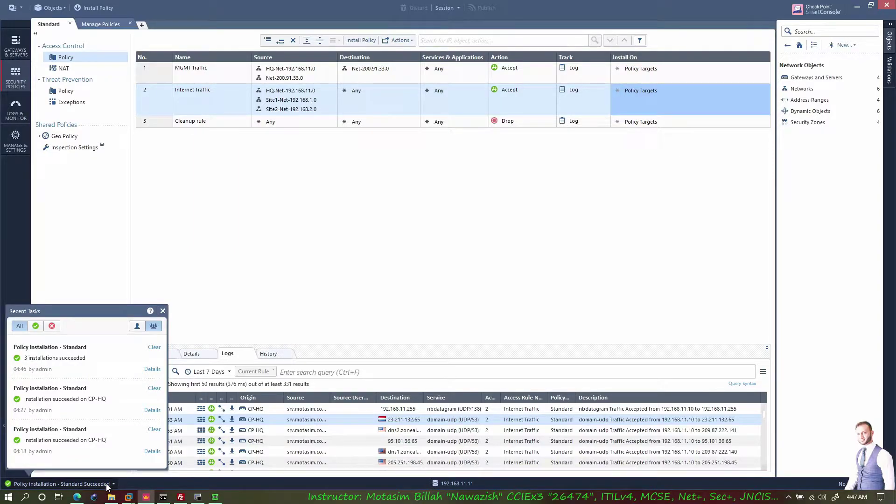
{"action": "left_click", "coordinate": [22, 55]}
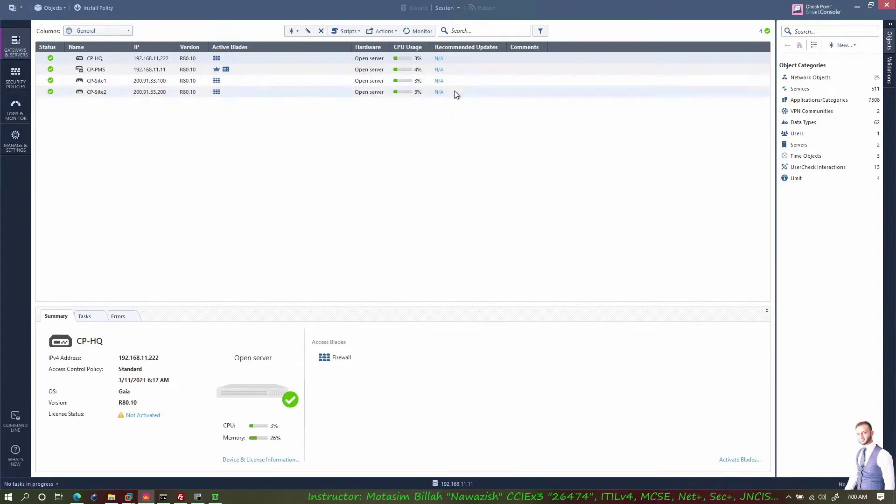
{"action": "left_click", "coordinate": [111, 31]}
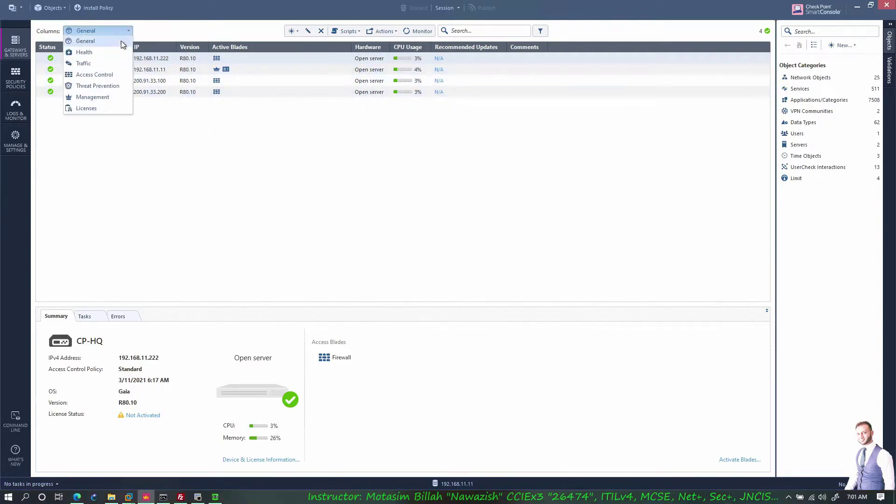
{"action": "left_click", "coordinate": [91, 54]}
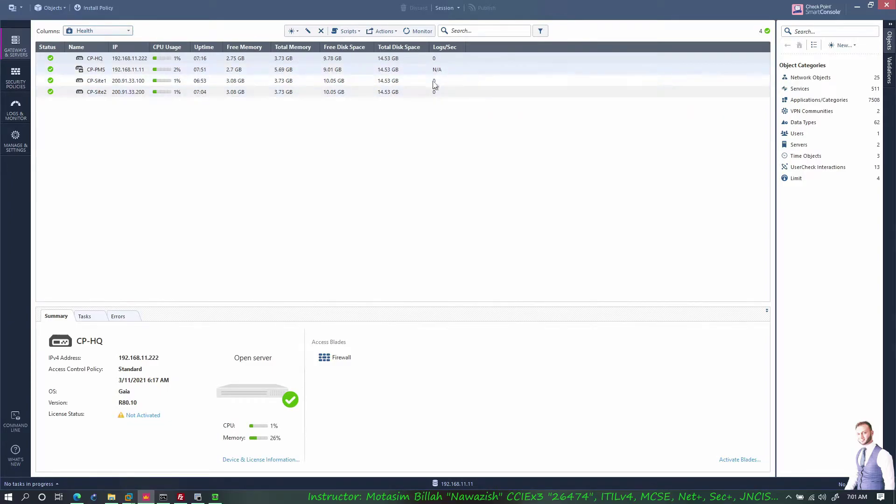
{"action": "left_click", "coordinate": [96, 31]}
{"action": "left_click", "coordinate": [139, 70]}
{"action": "left_click", "coordinate": [96, 31]}
{"action": "left_click", "coordinate": [85, 63]}
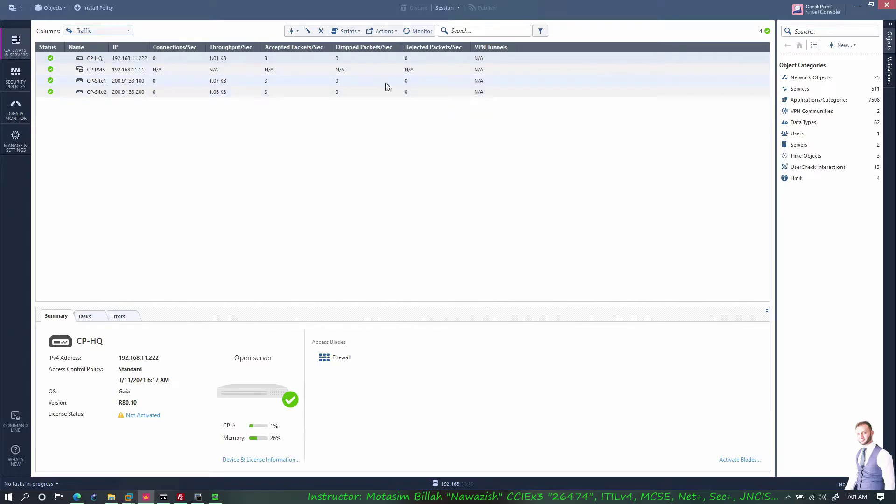
{"action": "left_click", "coordinate": [116, 31]}
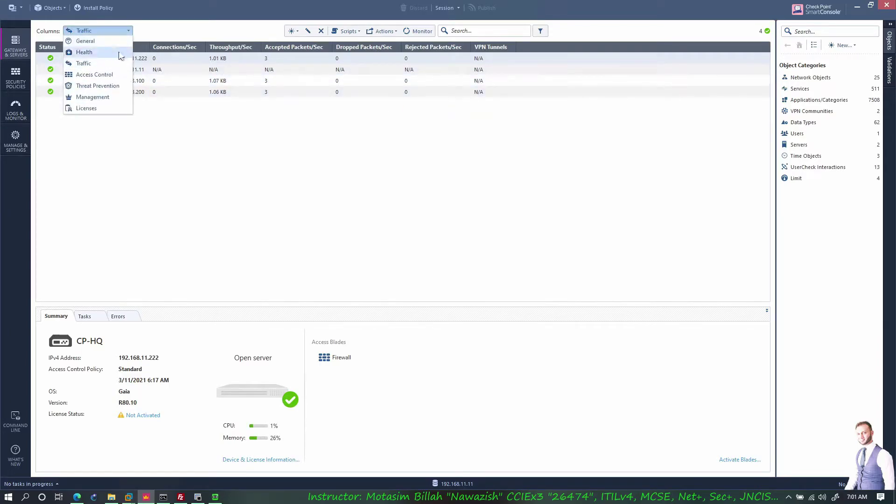
{"action": "left_click", "coordinate": [95, 75]}
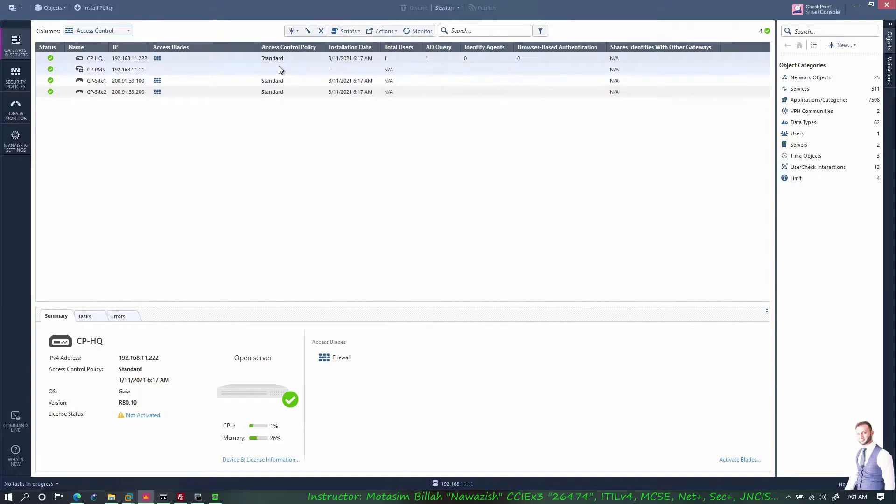
{"action": "left_click", "coordinate": [122, 31]}
{"action": "left_click", "coordinate": [97, 91]}
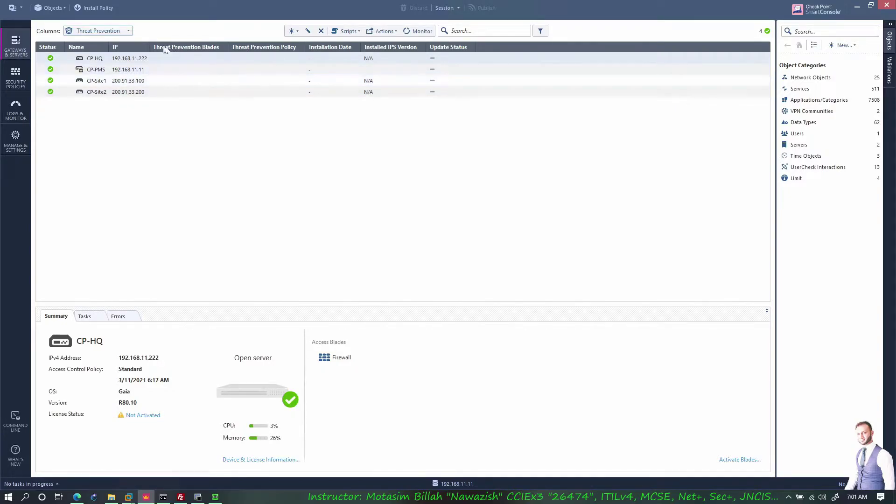
{"action": "left_click", "coordinate": [108, 32]}
{"action": "left_click", "coordinate": [93, 97]}
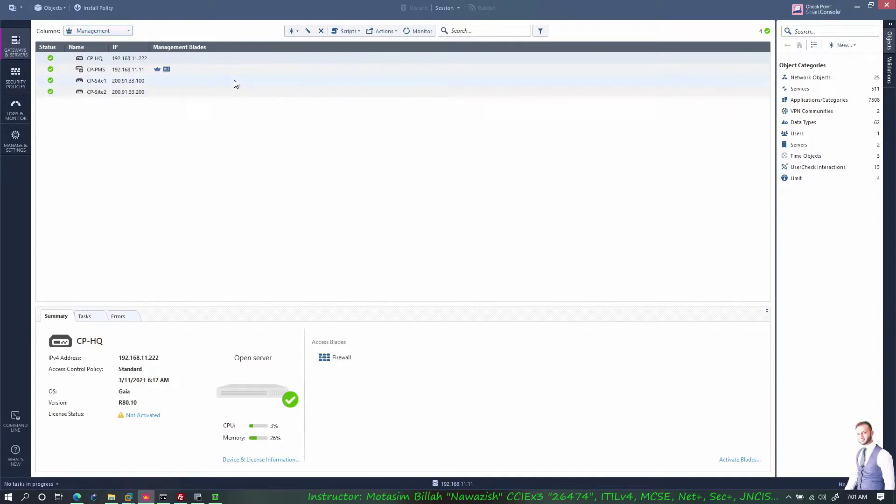
{"action": "left_click", "coordinate": [100, 31]}
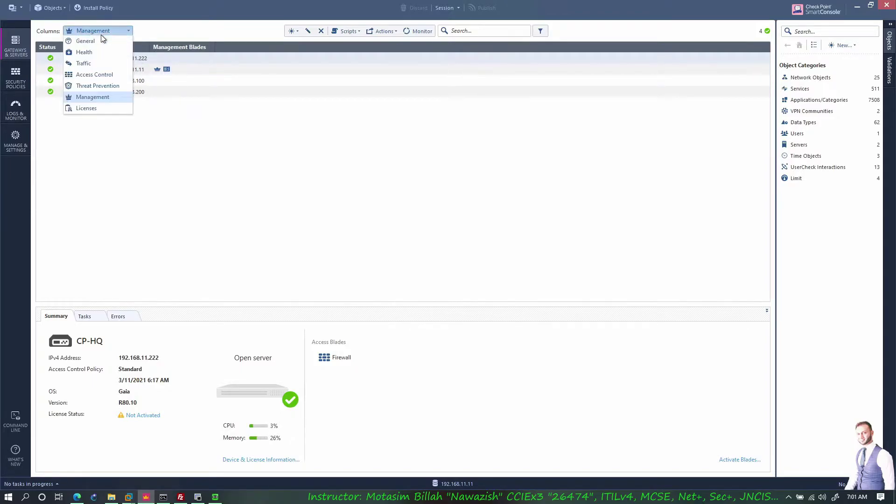
{"action": "left_click", "coordinate": [98, 108]}
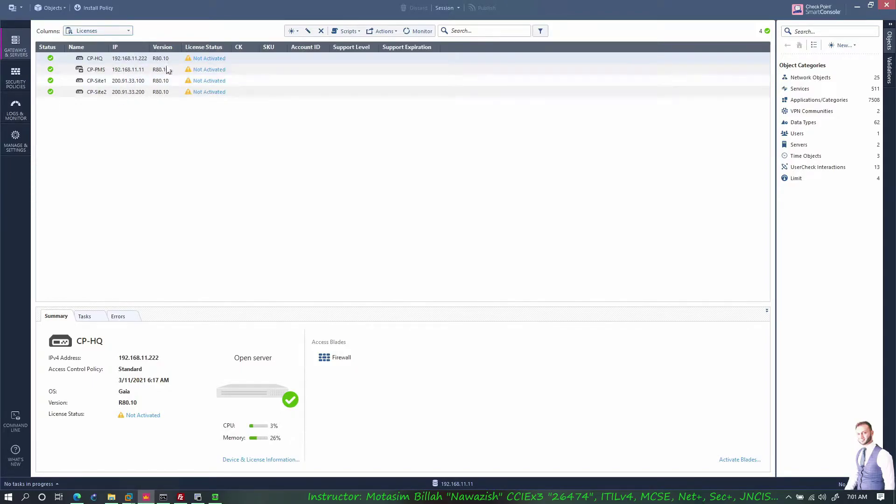
{"action": "left_click", "coordinate": [113, 32]}
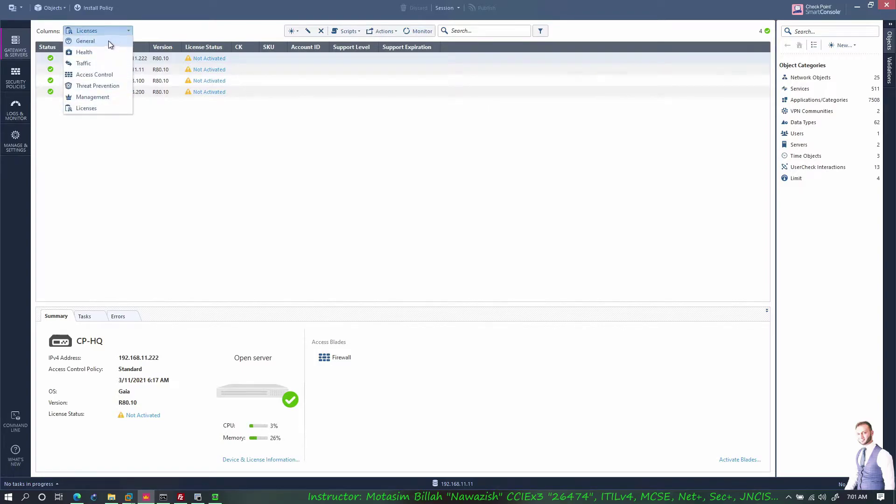
{"action": "left_click", "coordinate": [108, 41]}
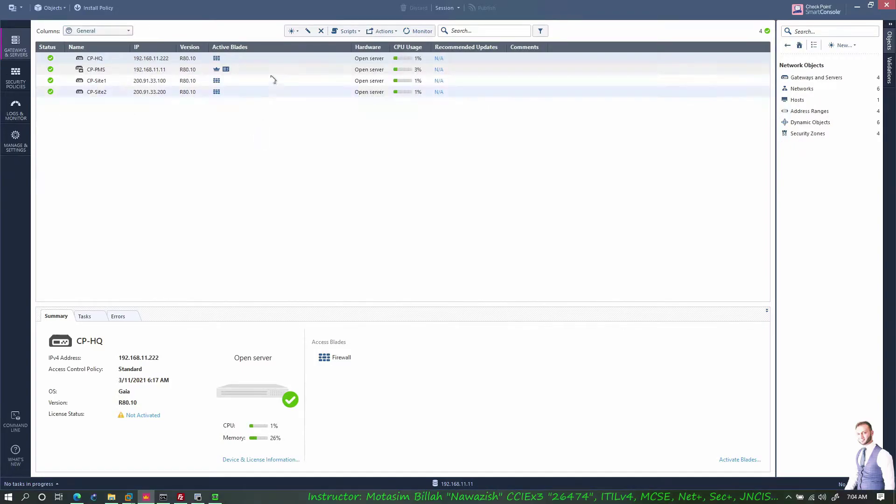
{"action": "left_click", "coordinate": [291, 31]}
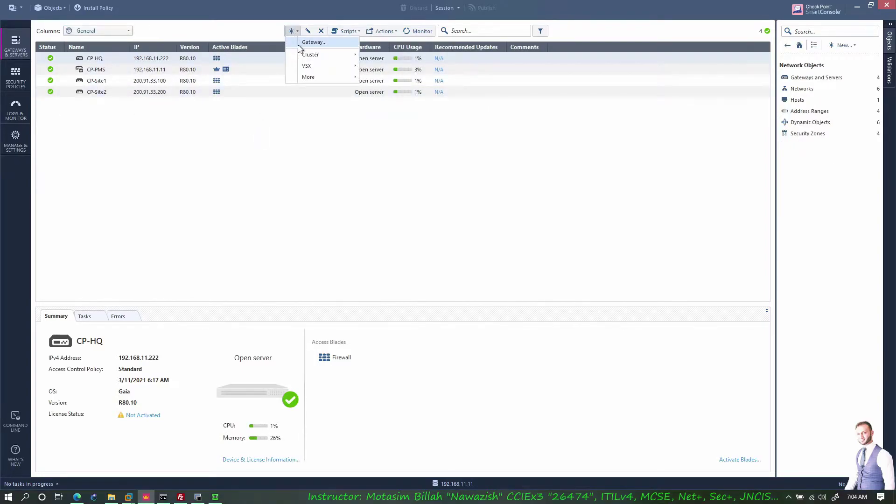
{"action": "mouse_move", "coordinate": [311, 54]}
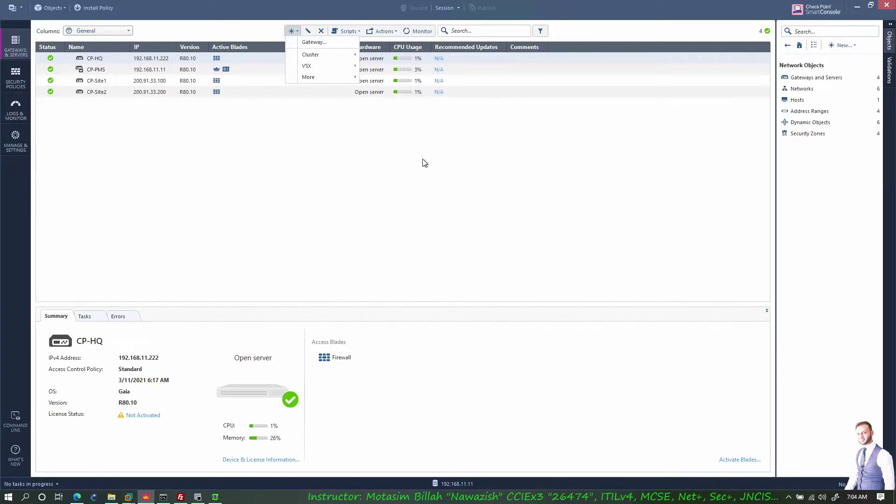
{"action": "left_click", "coordinate": [351, 162]}
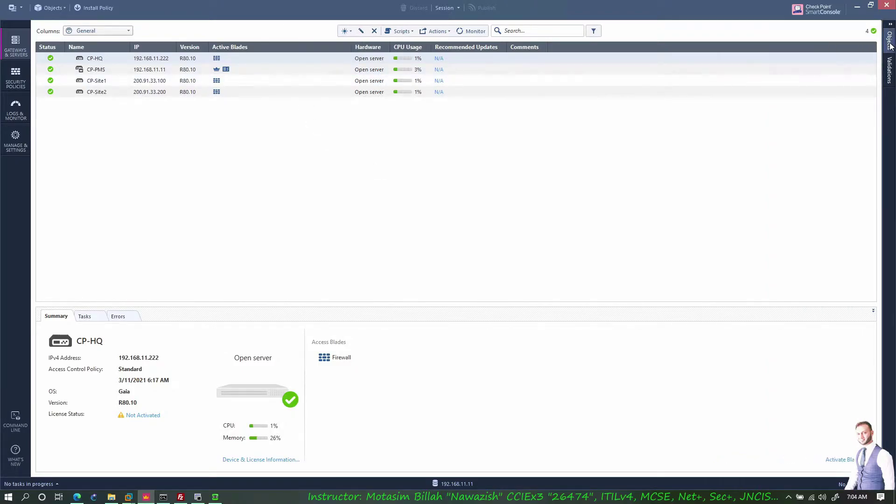
{"action": "left_click", "coordinate": [844, 45]}
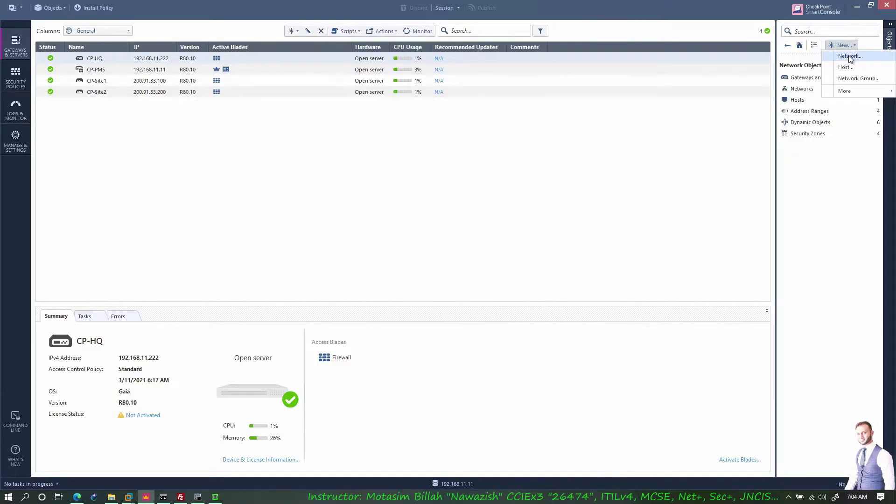
{"action": "mouse_move", "coordinate": [844, 90]}
{"action": "mouse_move", "coordinate": [767, 94]}
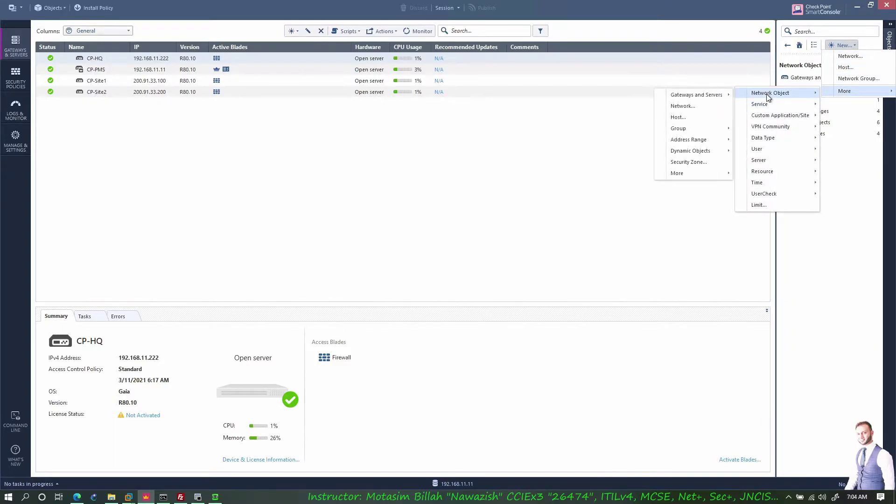
{"action": "mouse_move", "coordinate": [706, 99]}
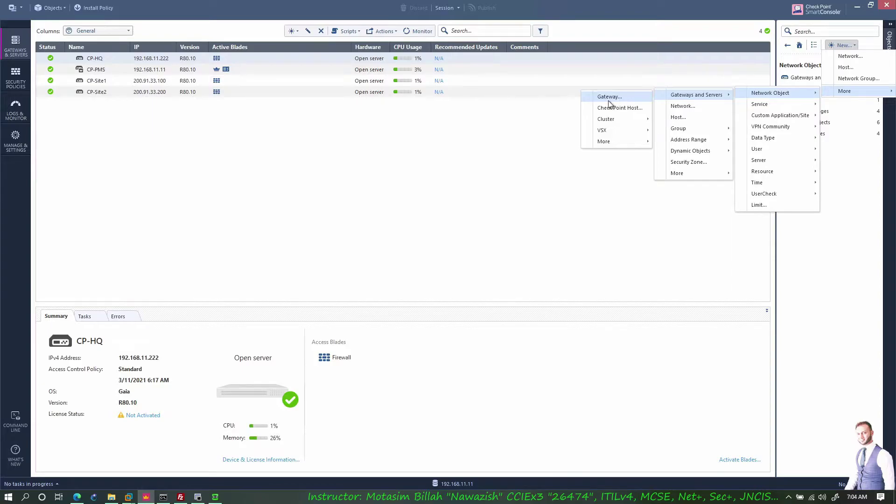
{"action": "left_click", "coordinate": [522, 134]}
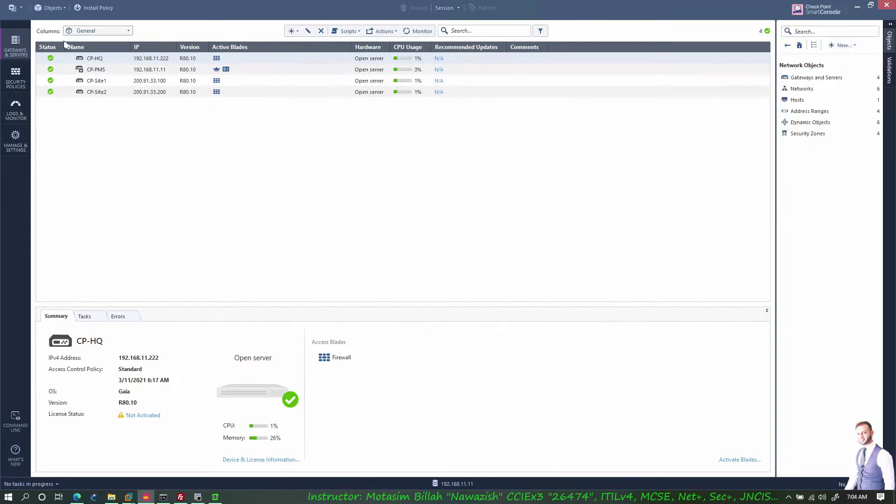
{"action": "left_click", "coordinate": [56, 10]}
{"action": "mouse_move", "coordinate": [98, 58]}
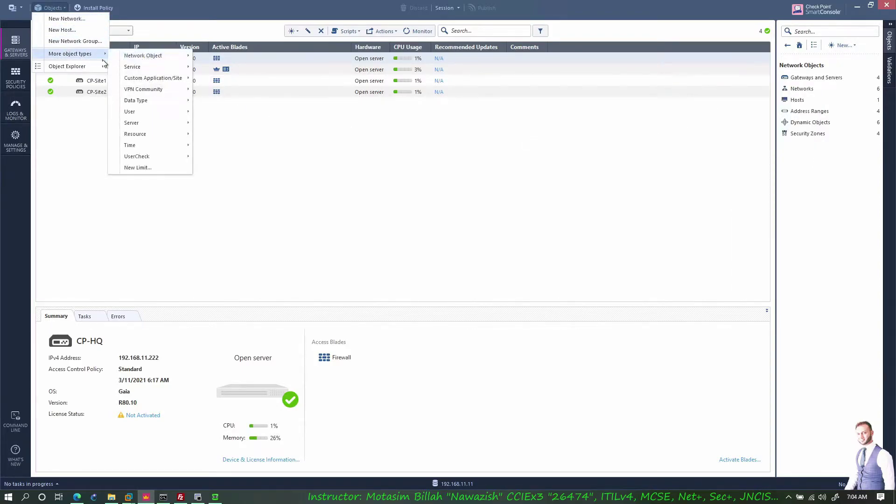
{"action": "mouse_move", "coordinate": [154, 58]}
{"action": "mouse_move", "coordinate": [234, 61]}
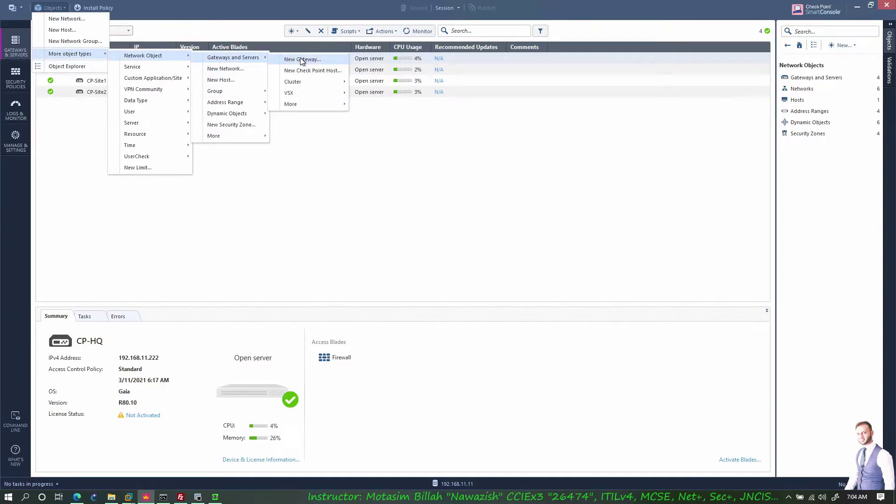
{"action": "left_click", "coordinate": [188, 90]}
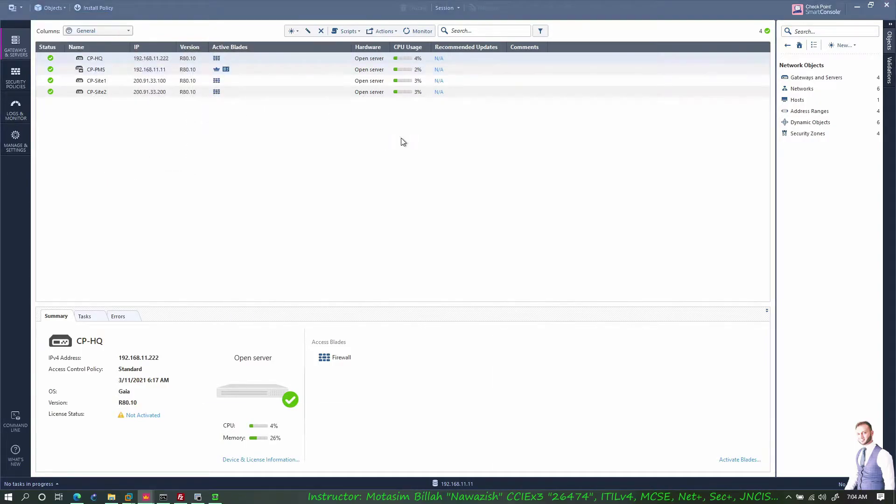
{"action": "left_click", "coordinate": [388, 114]}
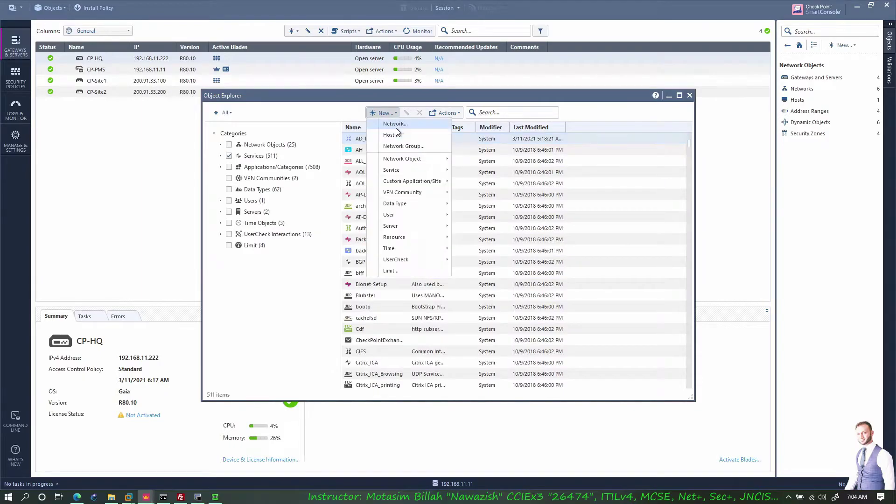
{"action": "mouse_move", "coordinate": [421, 157]}
{"action": "mouse_move", "coordinate": [495, 161]}
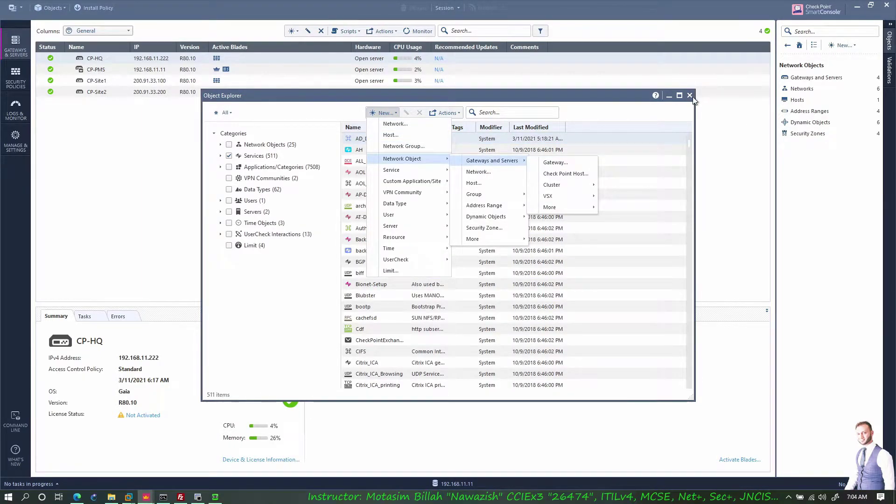
{"action": "left_click", "coordinate": [690, 95]}
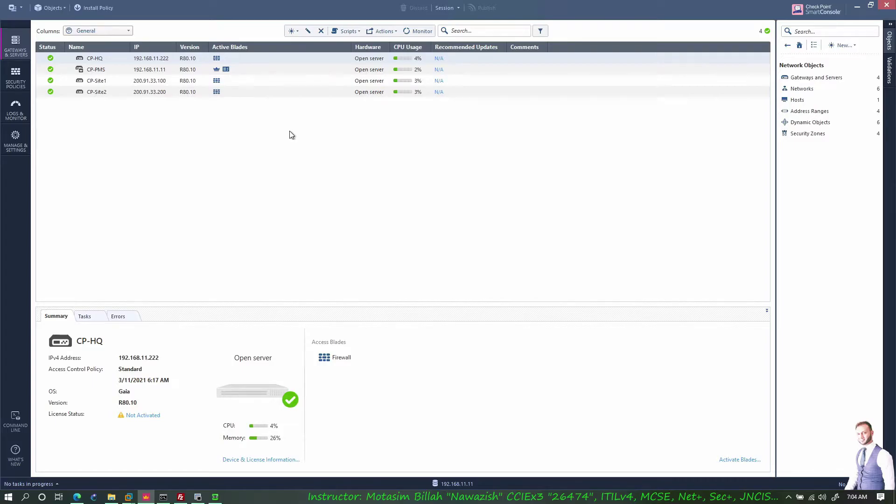
{"action": "left_click", "coordinate": [13, 7]}
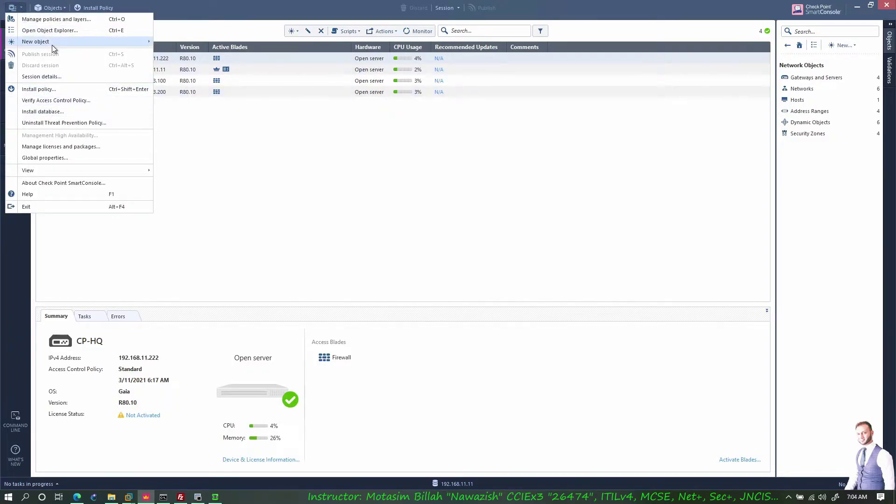
{"action": "mouse_move", "coordinate": [52, 44]}
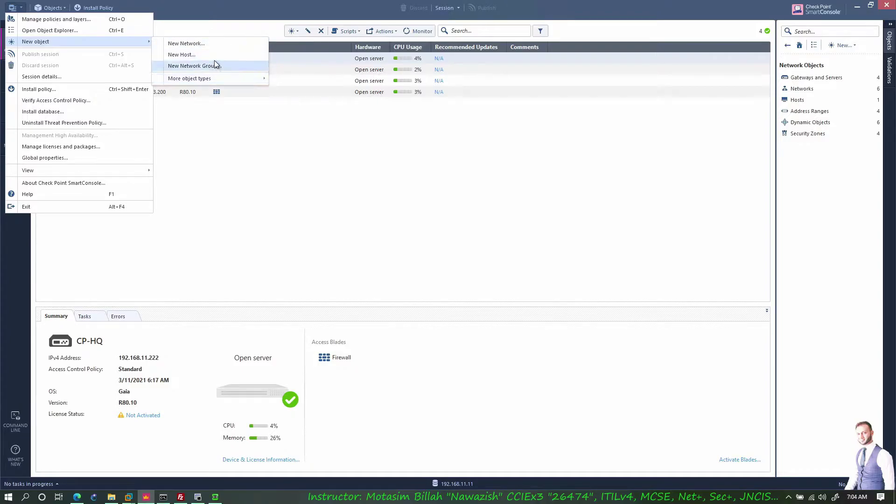
{"action": "mouse_move", "coordinate": [247, 80]}
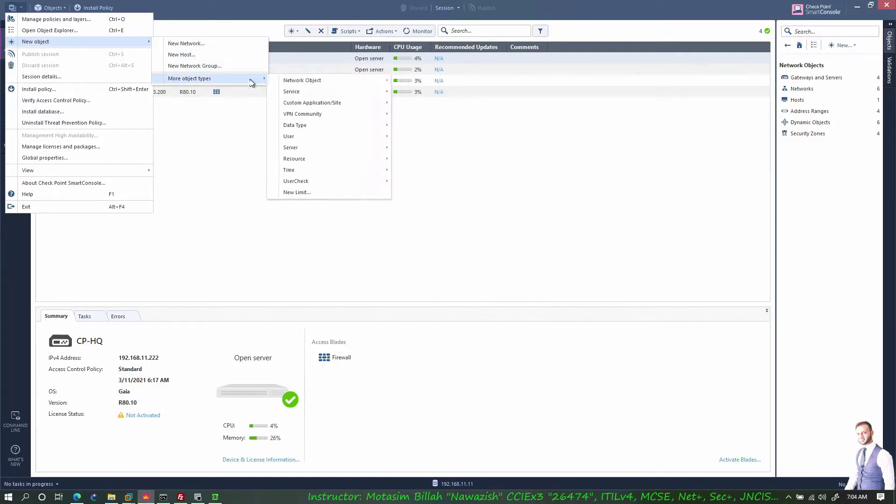
{"action": "mouse_move", "coordinate": [374, 83]}
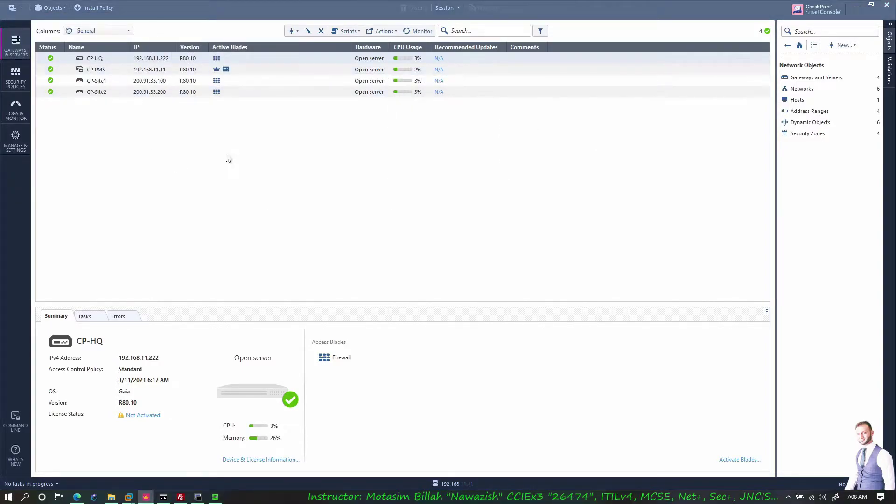
{"action": "key", "text": "ctrl+e"}
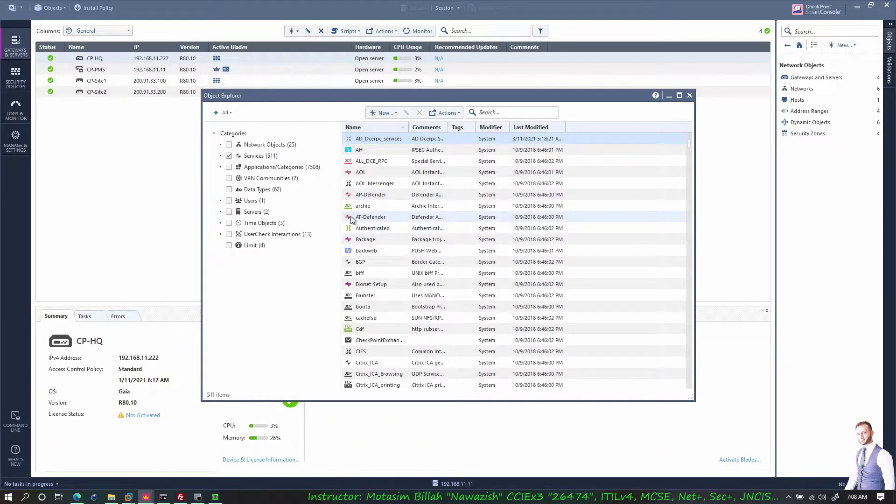
{"action": "scroll", "coordinate": [472, 262], "scroll_direction": "down", "scroll_amount": 3}
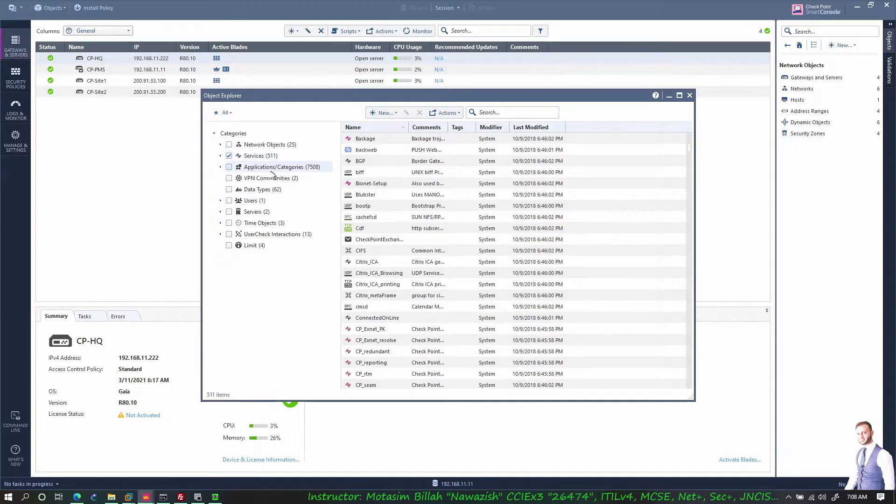
{"action": "left_click", "coordinate": [280, 168]}
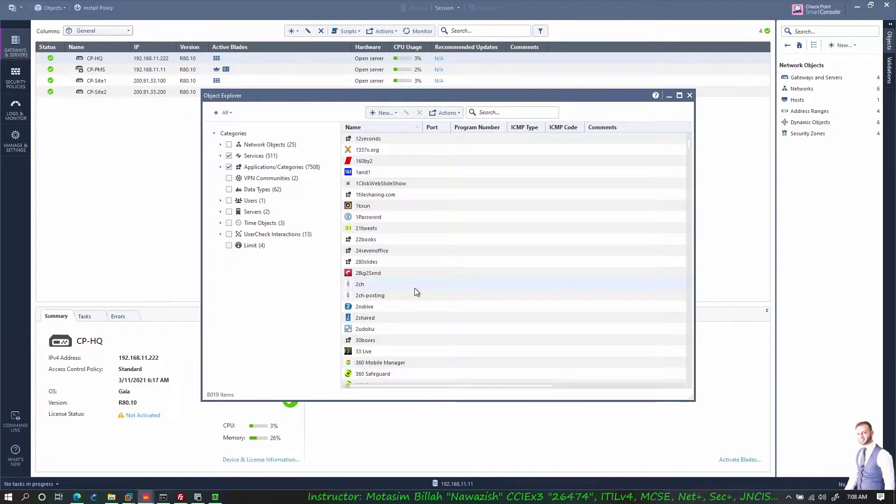
{"action": "scroll", "coordinate": [419, 297], "scroll_direction": "down", "scroll_amount": 2}
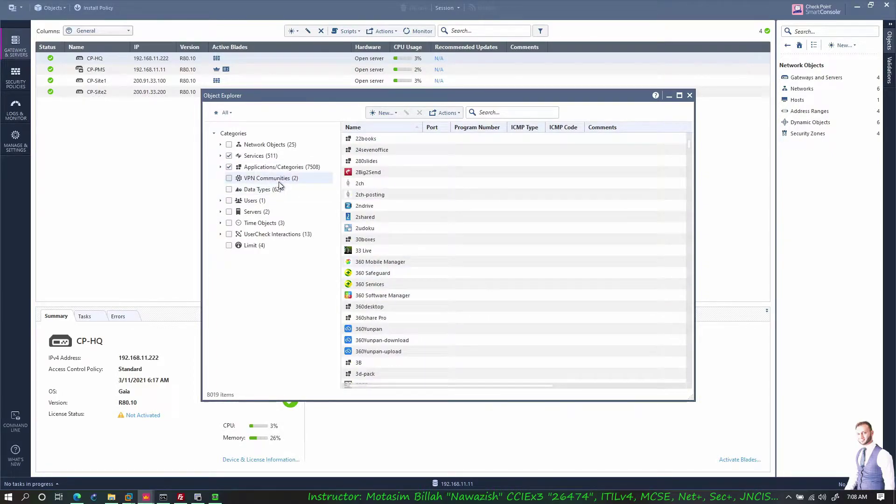
{"action": "left_click", "coordinate": [229, 178]}
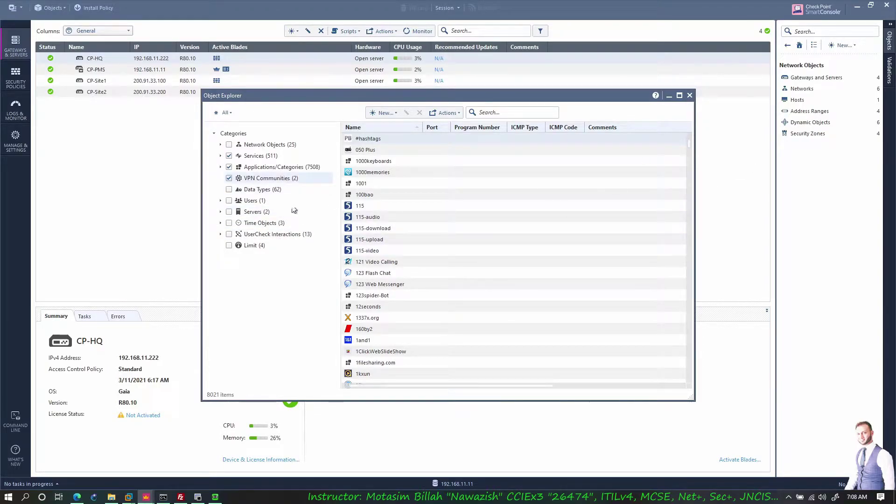
{"action": "left_click", "coordinate": [690, 95]}
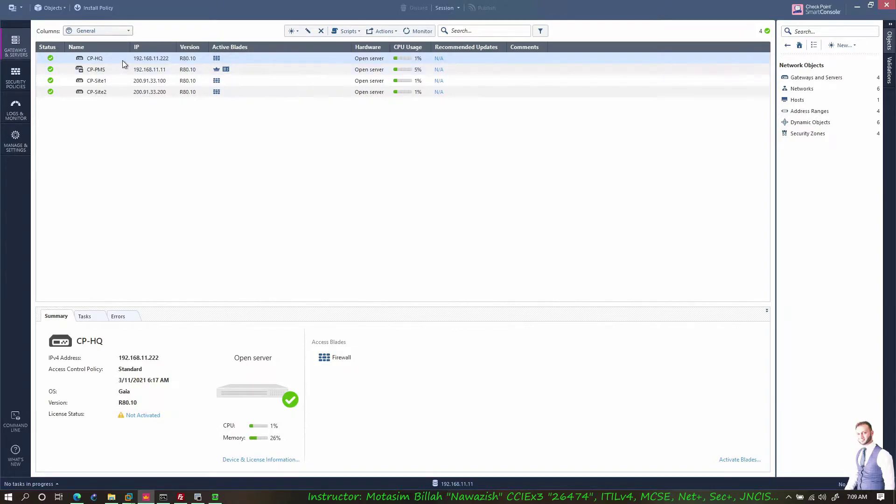
{"action": "left_click", "coordinate": [307, 31]}
{"action": "left_click", "coordinate": [596, 397]}
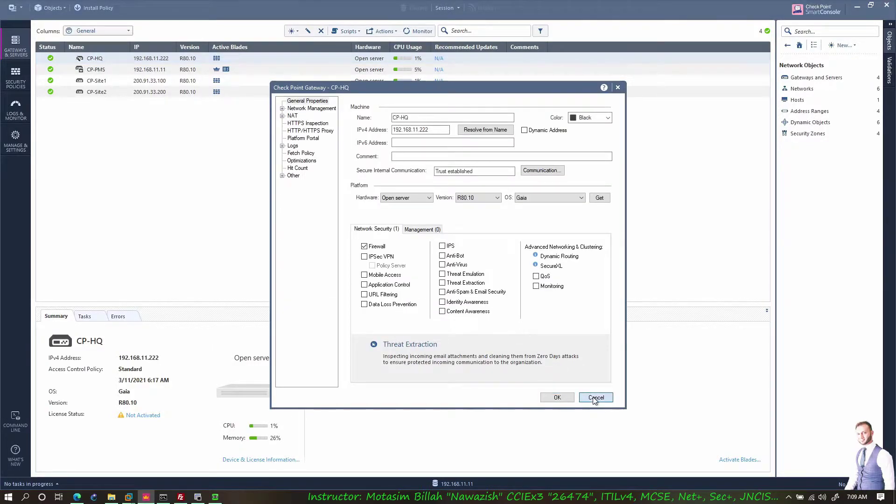
{"action": "right_click", "coordinate": [237, 54]}
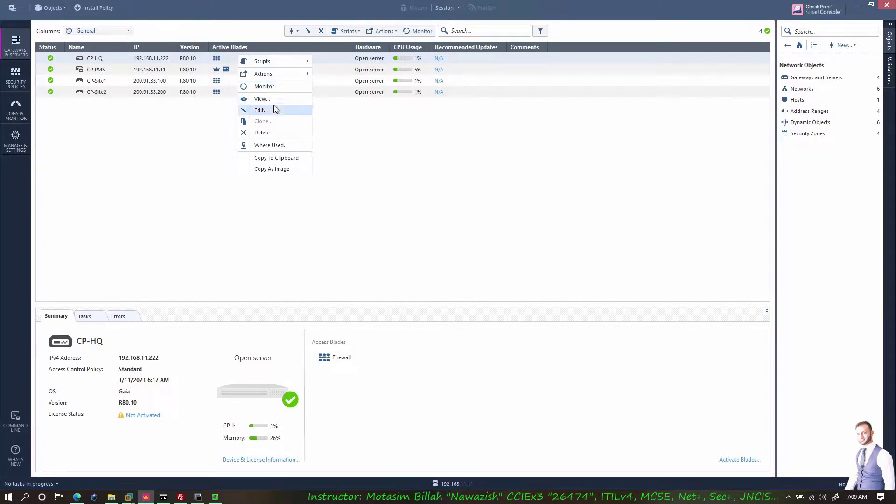
{"action": "mouse_move", "coordinate": [286, 64]}
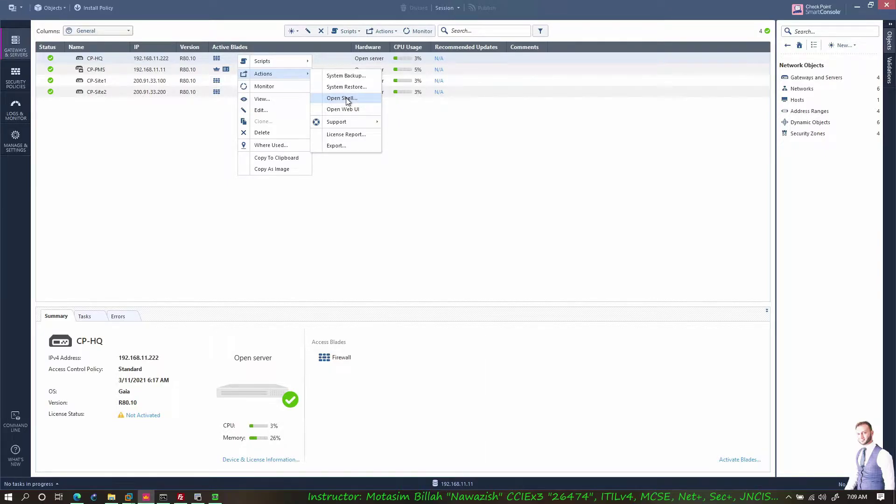
{"action": "left_click", "coordinate": [384, 32]}
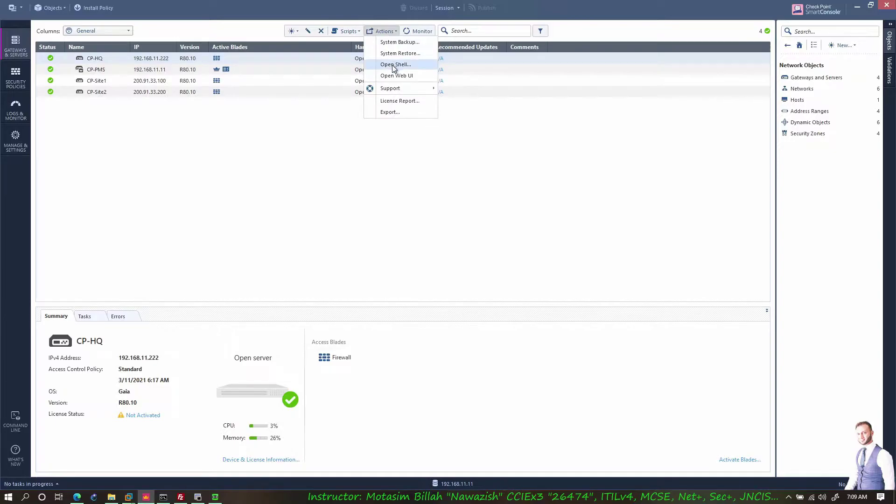
{"action": "left_click", "coordinate": [206, 245]}
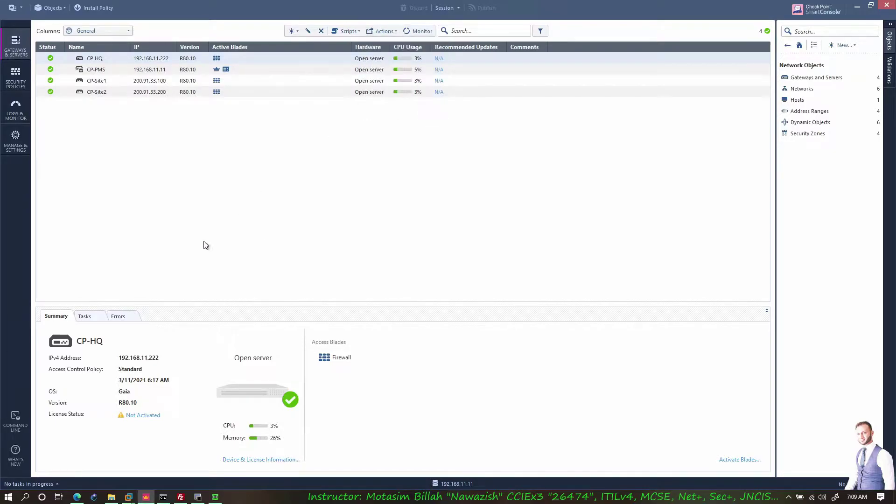
Open a Command Line session to management server 192.168.11.11, then close it.
{"action": "left_click", "coordinate": [12, 428]}
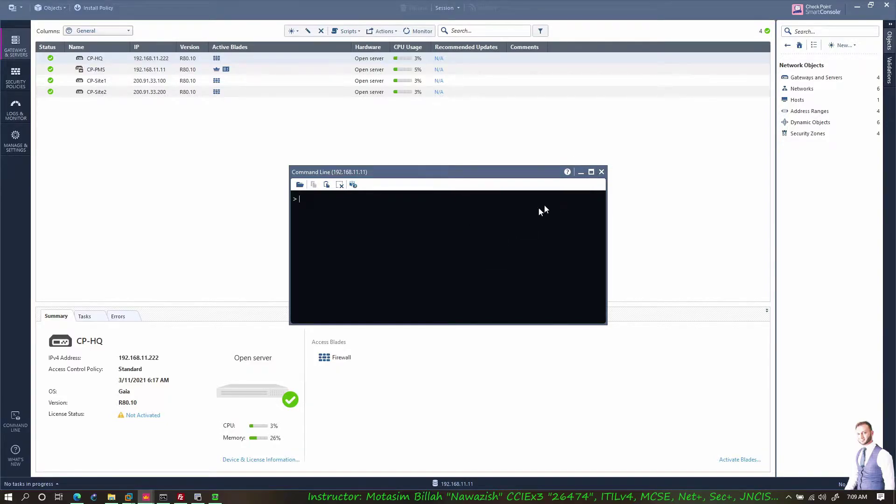
{"action": "left_click", "coordinate": [602, 172]}
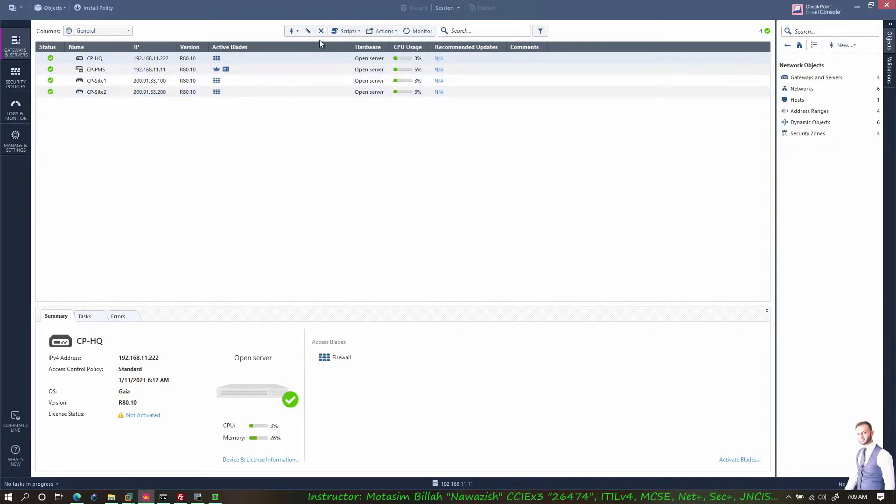
Dismiss the new-object menu, then check where CP-HQ is used and close those results.
{"action": "left_click", "coordinate": [292, 31]}
{"action": "left_click", "coordinate": [278, 158]}
{"action": "right_click", "coordinate": [290, 55]}
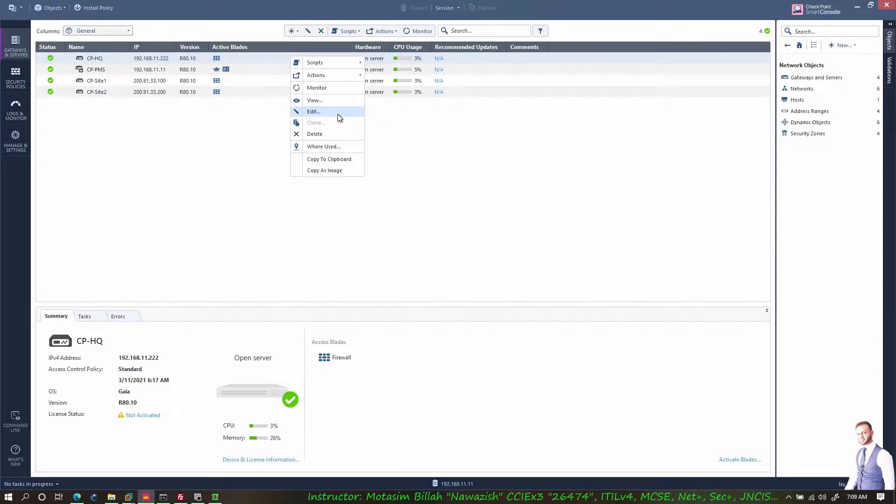
{"action": "left_click", "coordinate": [322, 147]}
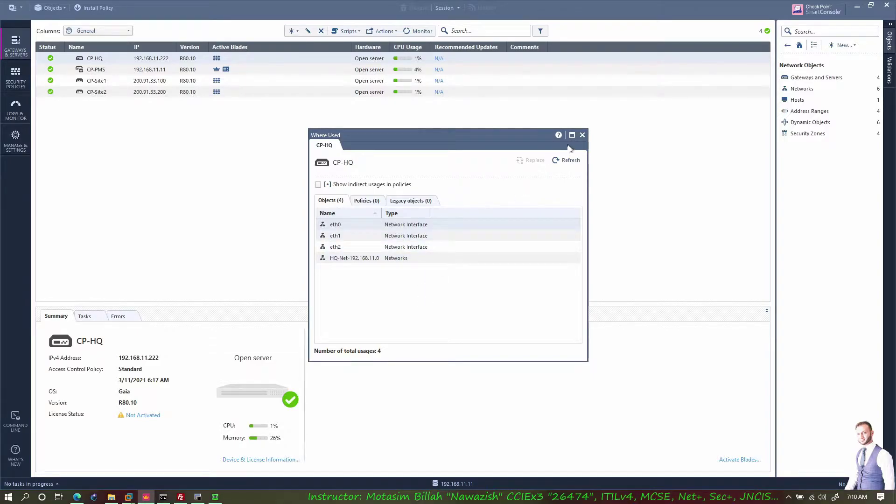
{"action": "left_click", "coordinate": [582, 135]}
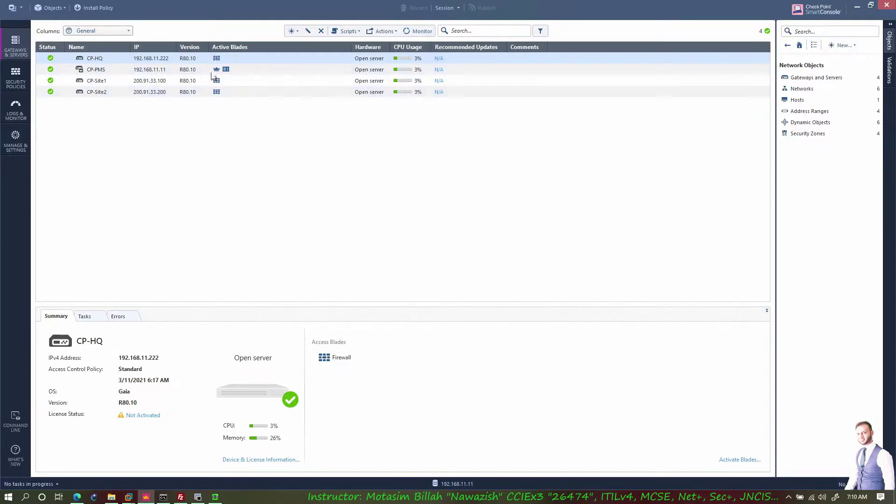
{"action": "left_click", "coordinate": [417, 31]}
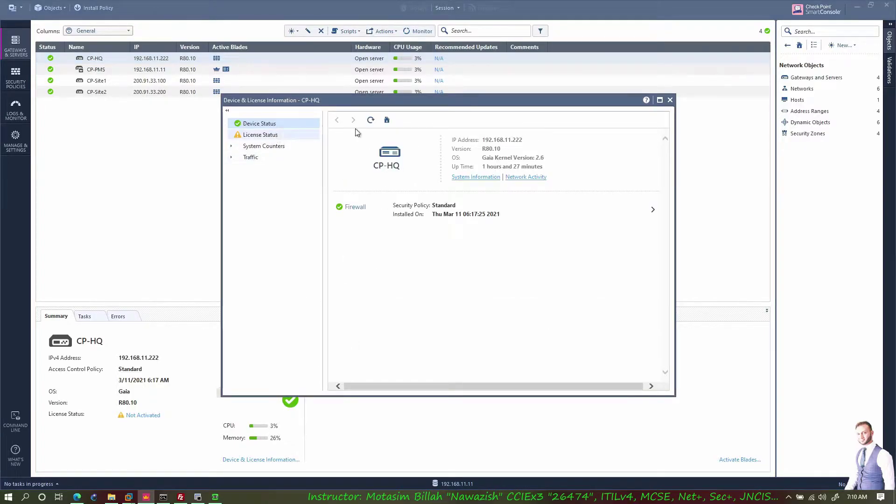
{"action": "double_click", "coordinate": [502, 140]}
{"action": "double_click", "coordinate": [491, 149]}
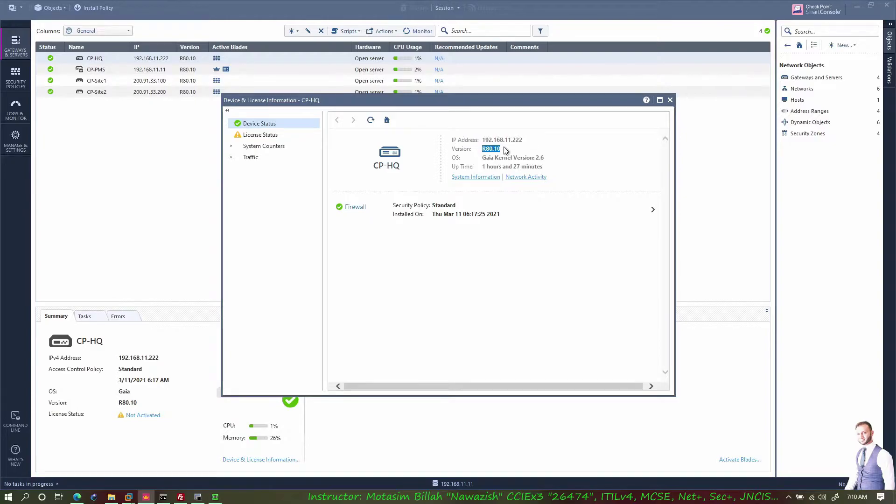
{"action": "left_click_drag", "start_coordinate": [483, 157], "coordinate": [538, 158]}
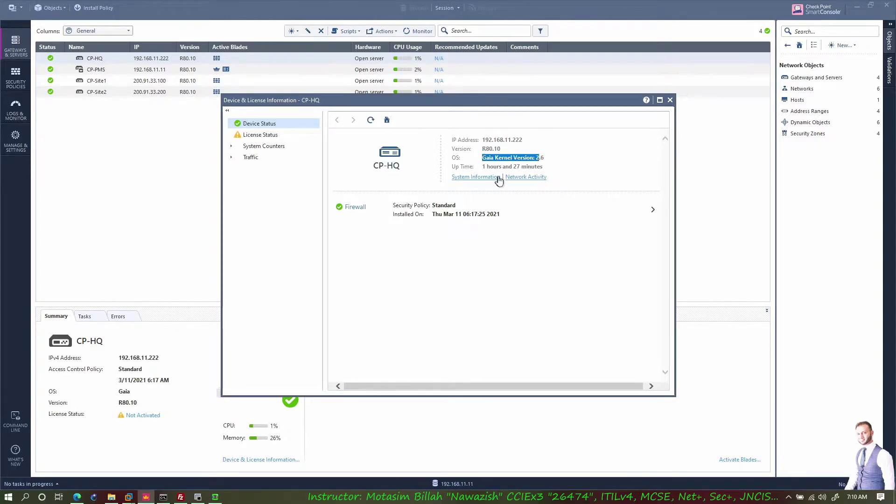
{"action": "left_click", "coordinate": [273, 135]}
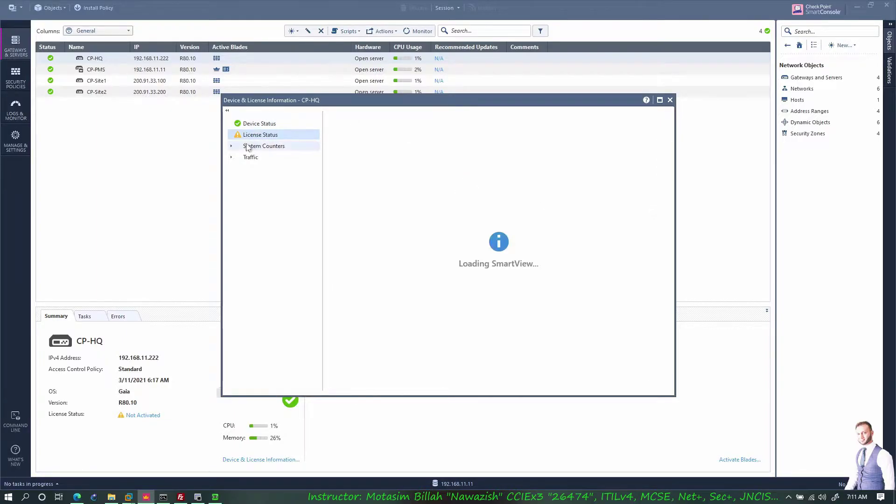
{"action": "left_click", "coordinate": [232, 146]}
{"action": "left_click", "coordinate": [257, 168]}
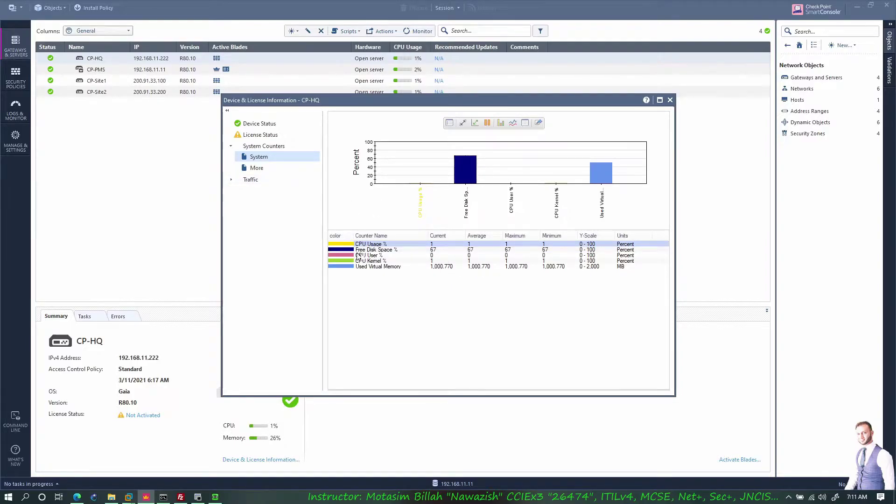
{"action": "left_click", "coordinate": [231, 180]}
{"action": "left_click", "coordinate": [258, 192]}
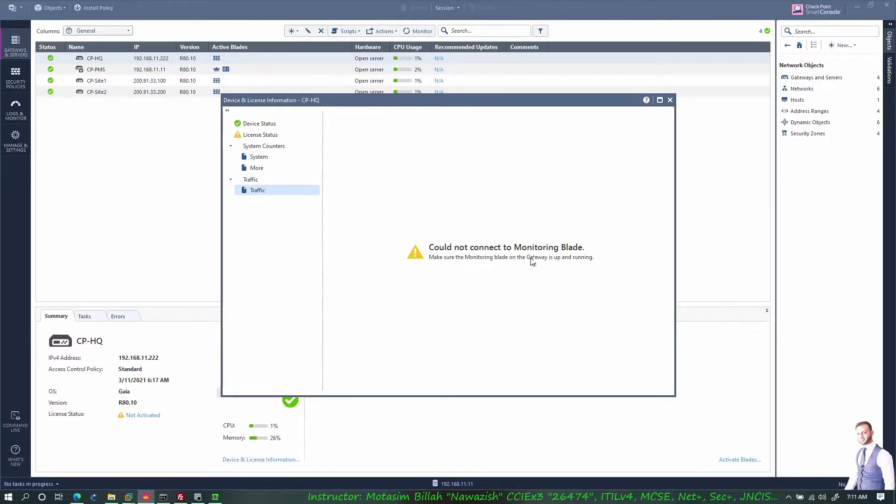
{"action": "left_click", "coordinate": [286, 157]}
{"action": "left_click", "coordinate": [670, 100]}
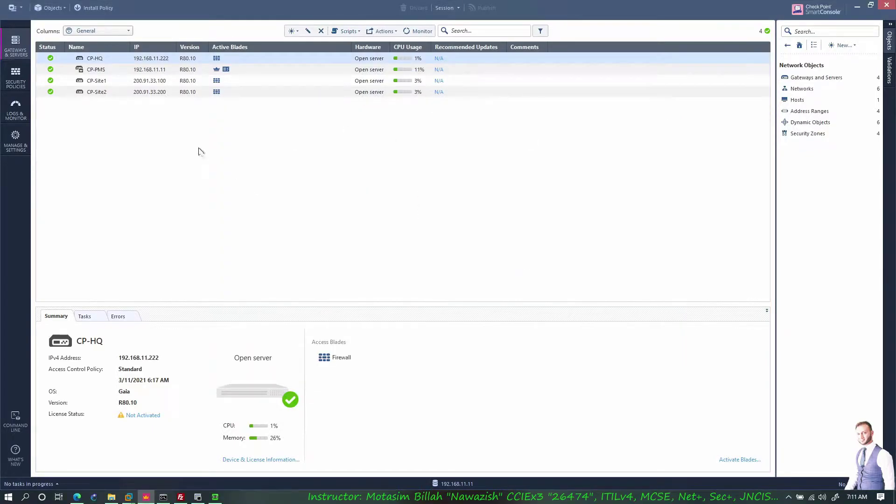
In CP-HQ's properties, tick IPsec VPN, Application Control, URL Filtering and Identity Awareness.
{"action": "right_click", "coordinate": [179, 59]}
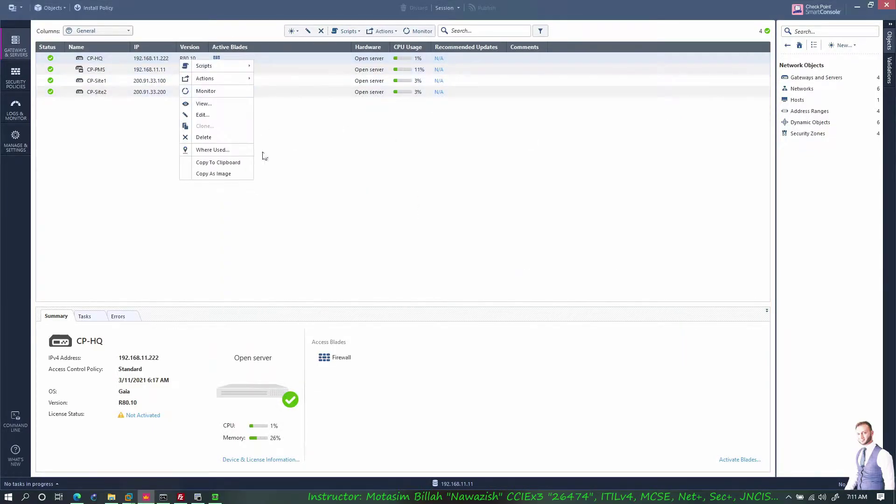
{"action": "left_click", "coordinate": [222, 117]}
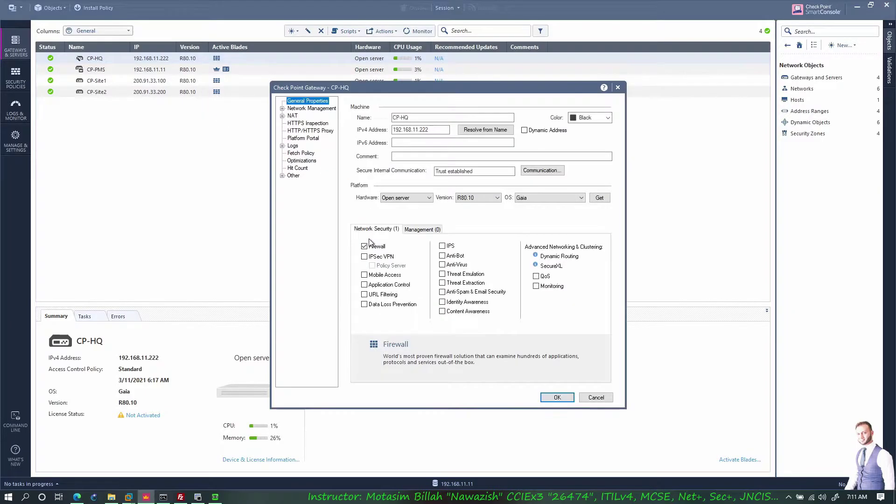
{"action": "left_click", "coordinate": [375, 258]}
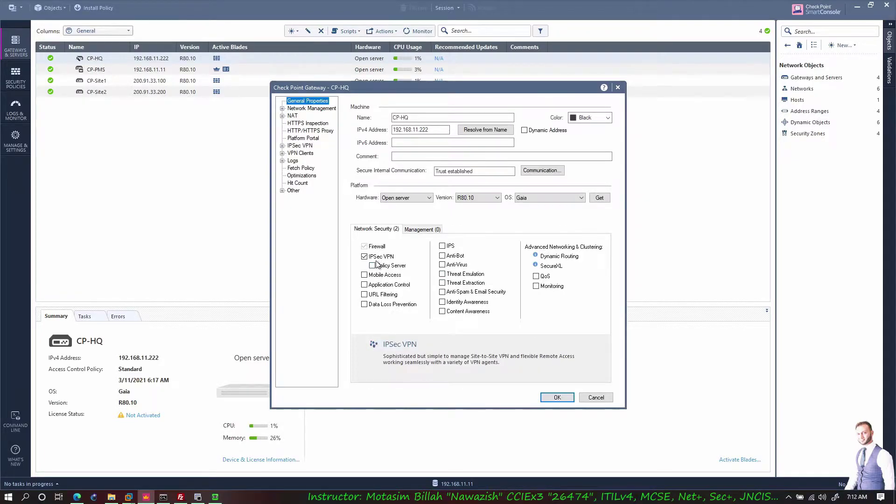
{"action": "left_click", "coordinate": [365, 285]}
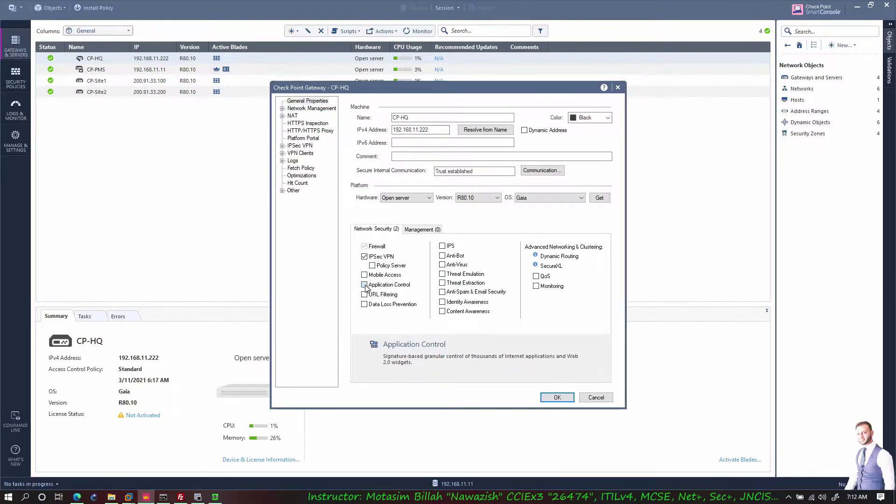
{"action": "left_click", "coordinate": [365, 294]}
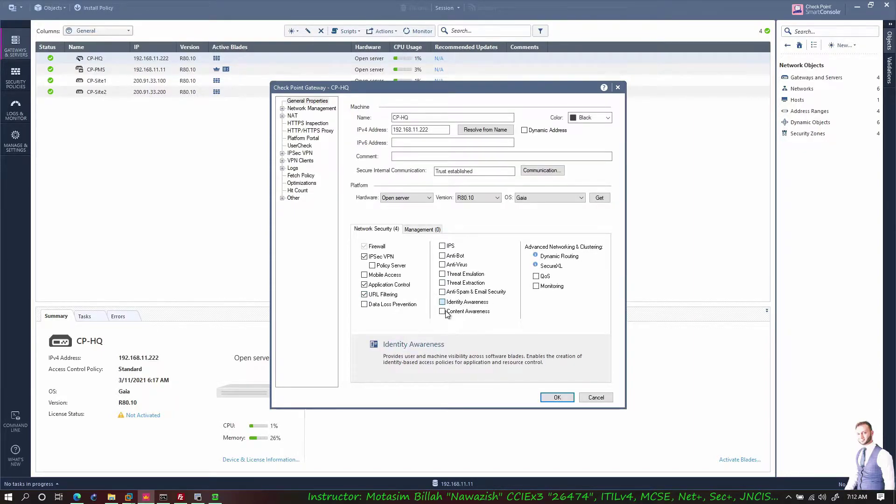
{"action": "left_click", "coordinate": [443, 302]}
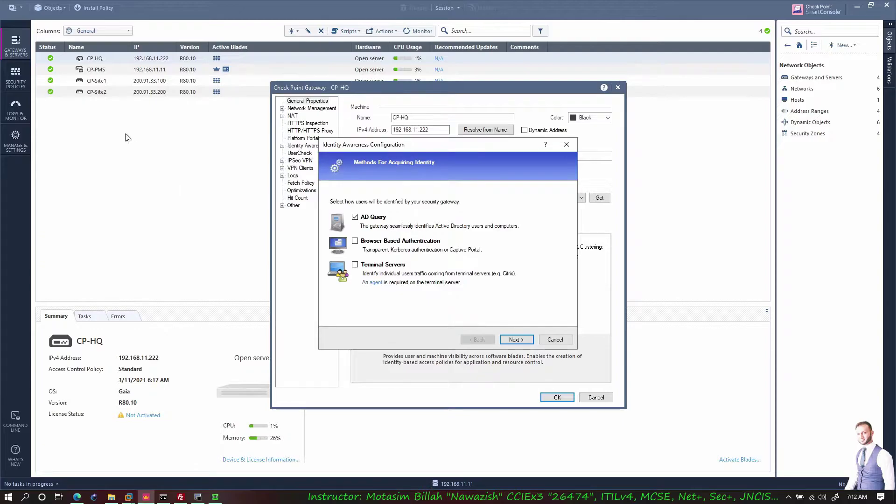
Keep AD Query, connect successfully to the Active Directory domain, and finish the Identity Awareness wizard.
{"action": "left_click", "coordinate": [79, 496]}
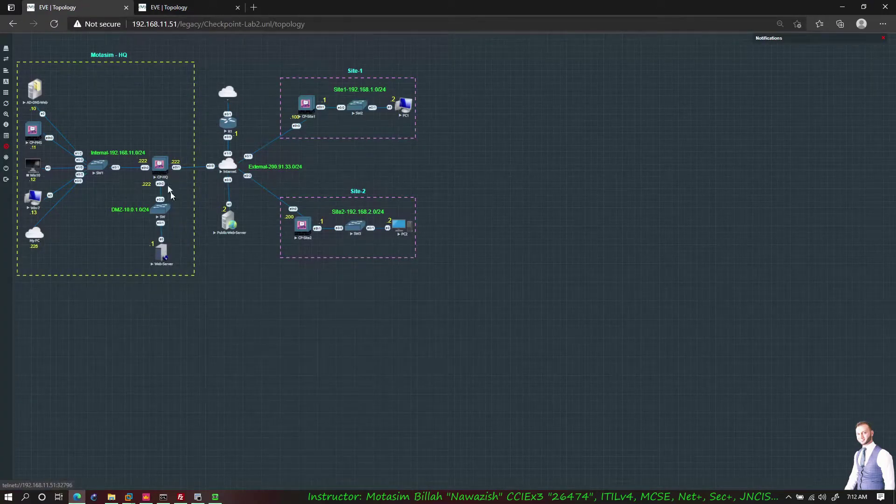
{"action": "left_click", "coordinate": [146, 497]}
{"action": "left_click", "coordinate": [513, 340]}
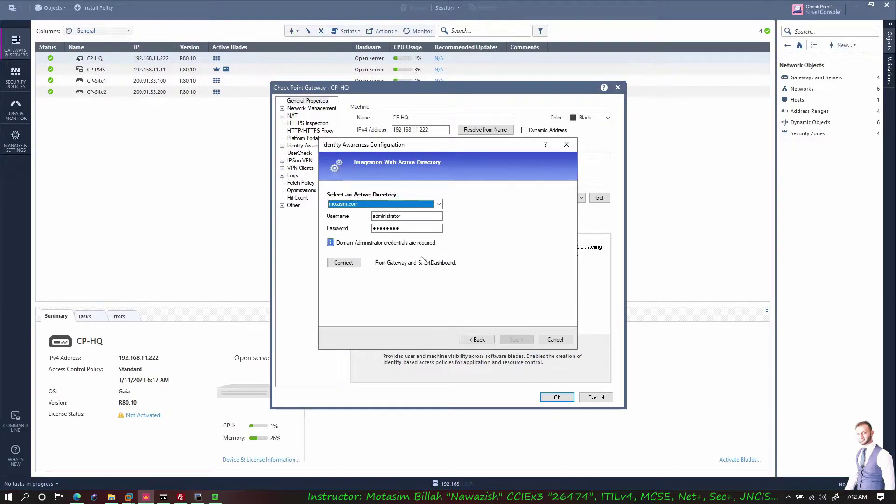
{"action": "left_click", "coordinate": [343, 263]}
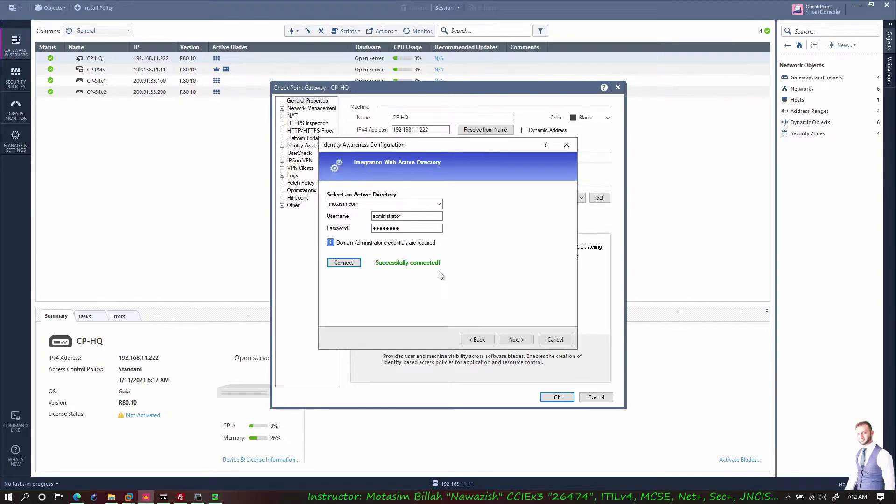
{"action": "left_click", "coordinate": [517, 341]}
{"action": "left_click", "coordinate": [516, 340]}
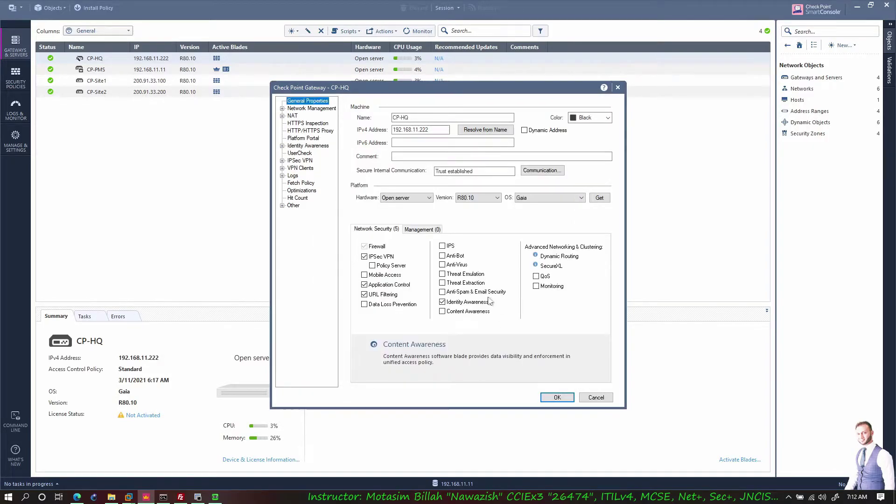
Tick Content Awareness and Monitoring on CP-HQ and save the gateway with OK.
{"action": "left_click", "coordinate": [443, 312]}
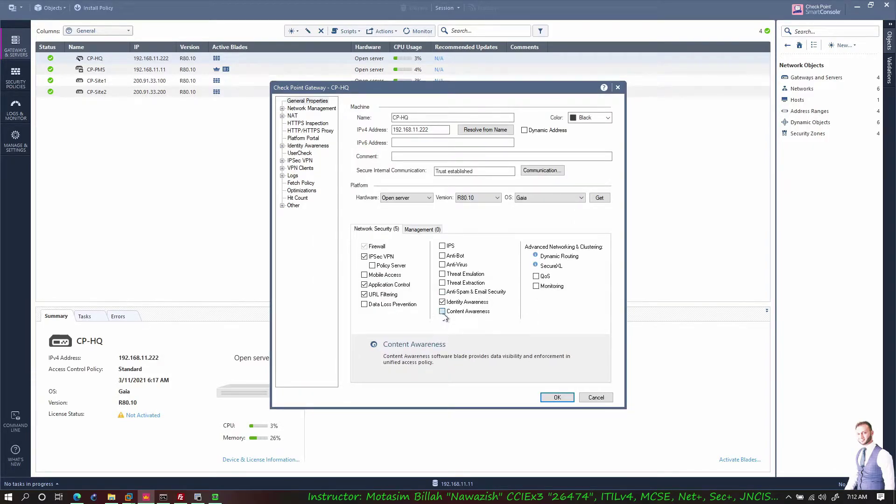
{"action": "left_click", "coordinate": [536, 287]}
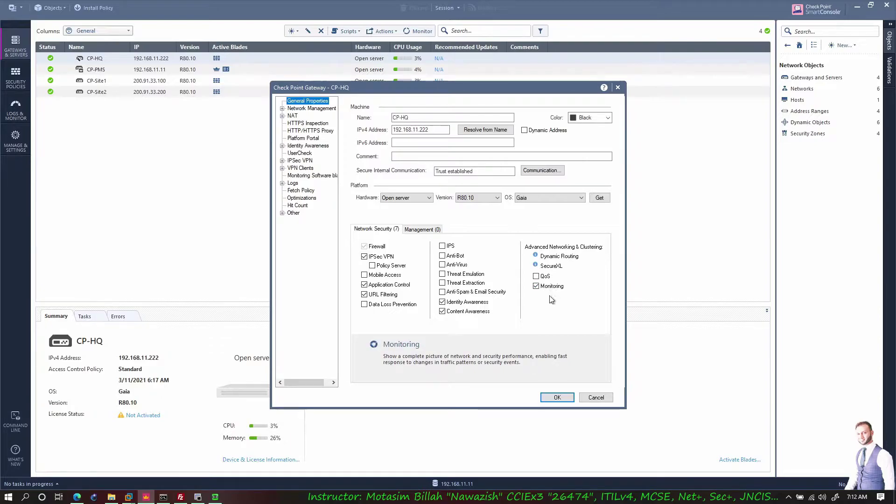
{"action": "left_click", "coordinate": [558, 398]}
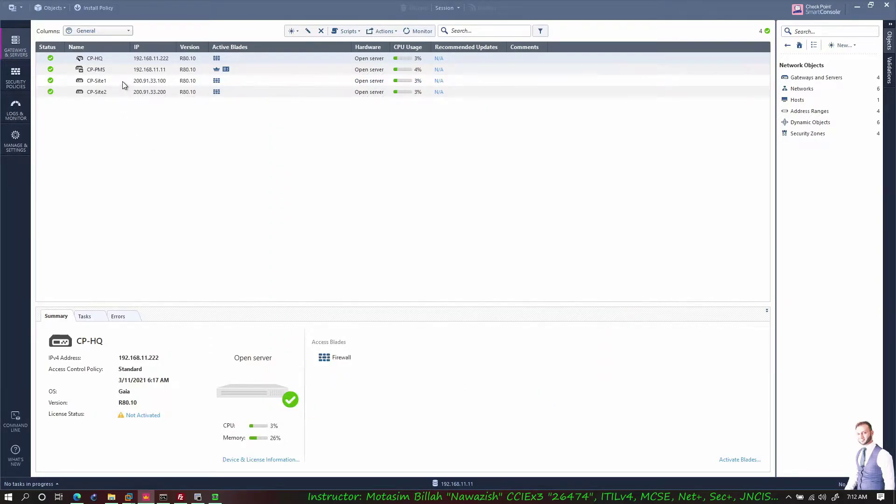
In CP-Site1's properties, tick IPsec VPN, Application Control, URL Filtering, Content Awareness and Monitoring.
{"action": "right_click", "coordinate": [147, 82]}
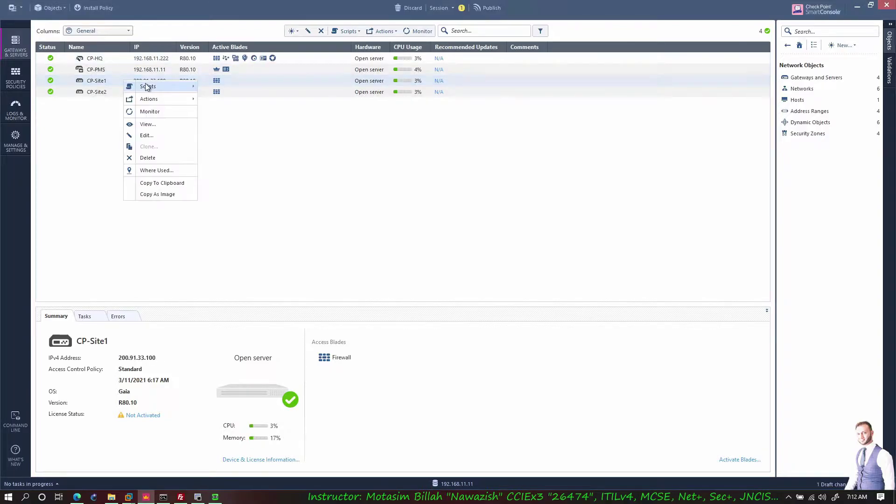
{"action": "left_click", "coordinate": [161, 135]}
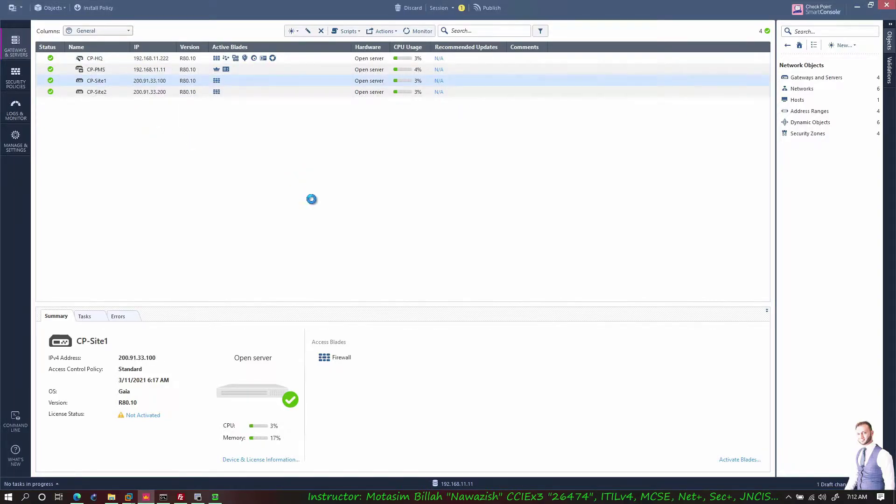
{"action": "left_click", "coordinate": [365, 257]}
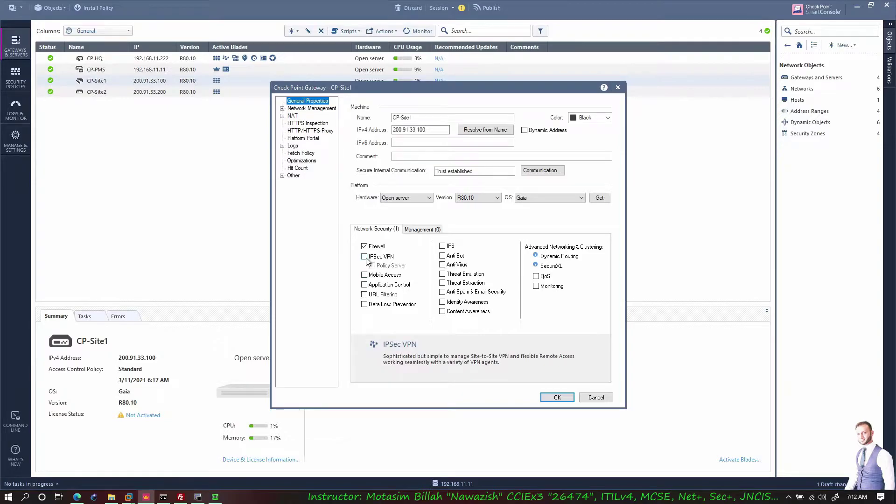
{"action": "left_click", "coordinate": [365, 295]}
{"action": "left_click", "coordinate": [365, 285]}
{"action": "left_click", "coordinate": [466, 311]}
{"action": "left_click", "coordinate": [465, 311]}
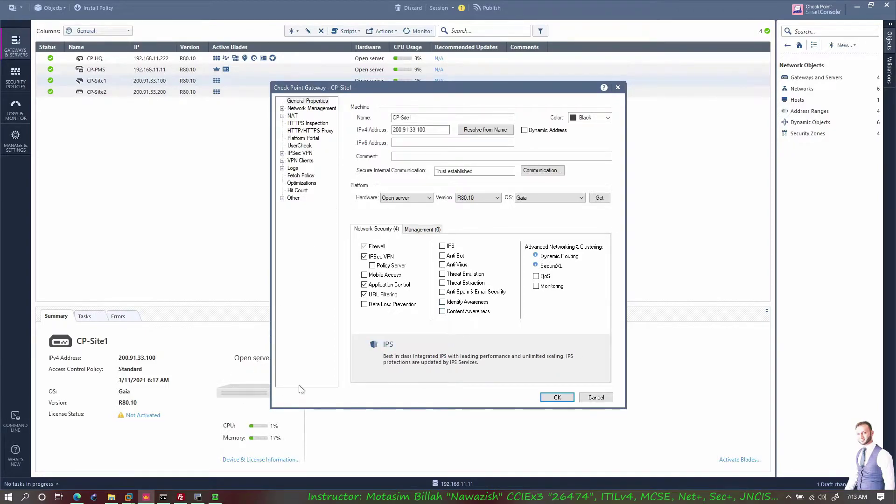
{"action": "left_click", "coordinate": [77, 497]}
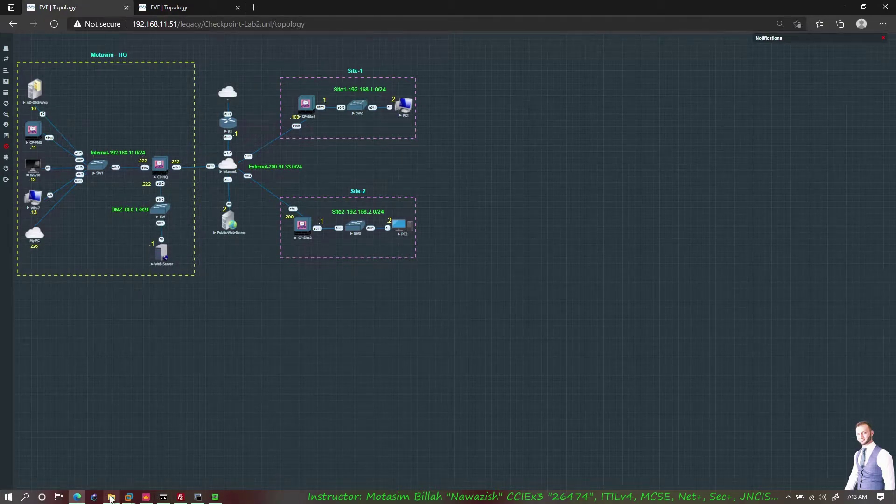
{"action": "left_click", "coordinate": [146, 497]}
{"action": "mouse_move", "coordinate": [462, 316]}
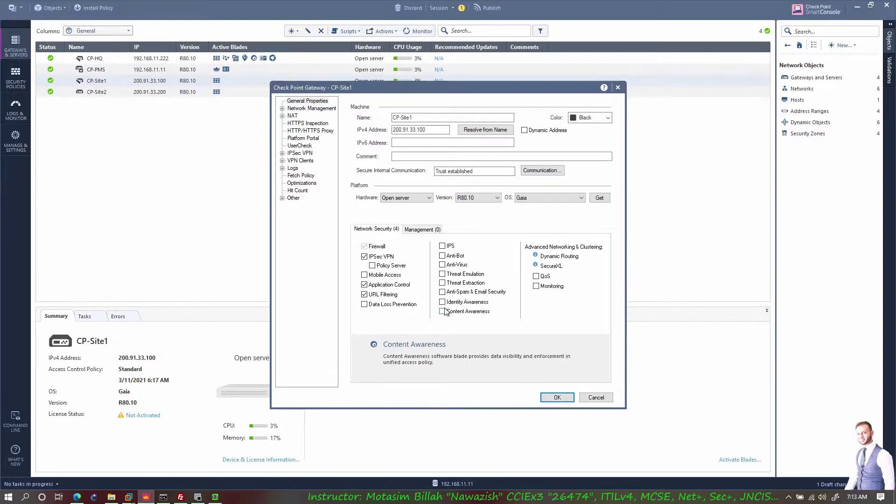
{"action": "left_click", "coordinate": [537, 286]}
Save CP-Site1, accepting the anti-spoofing, main IP topology and portal URL warnings.
{"action": "left_click", "coordinate": [551, 397]}
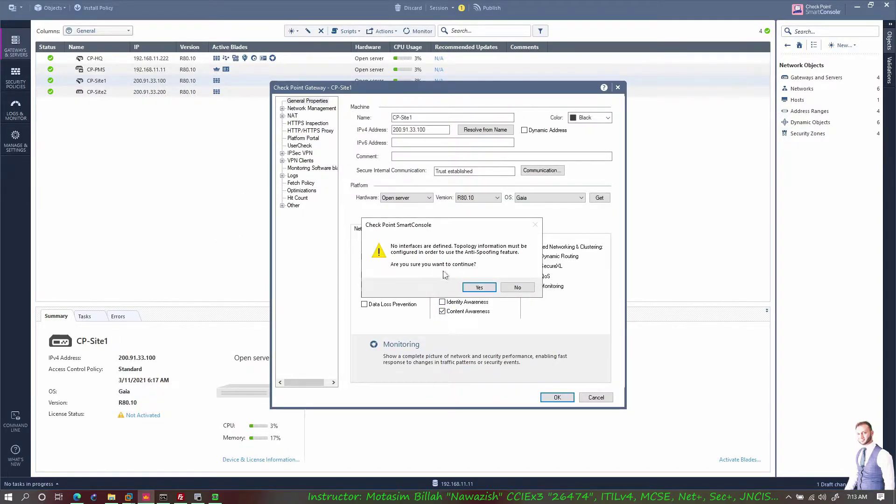
{"action": "left_click", "coordinate": [479, 288]}
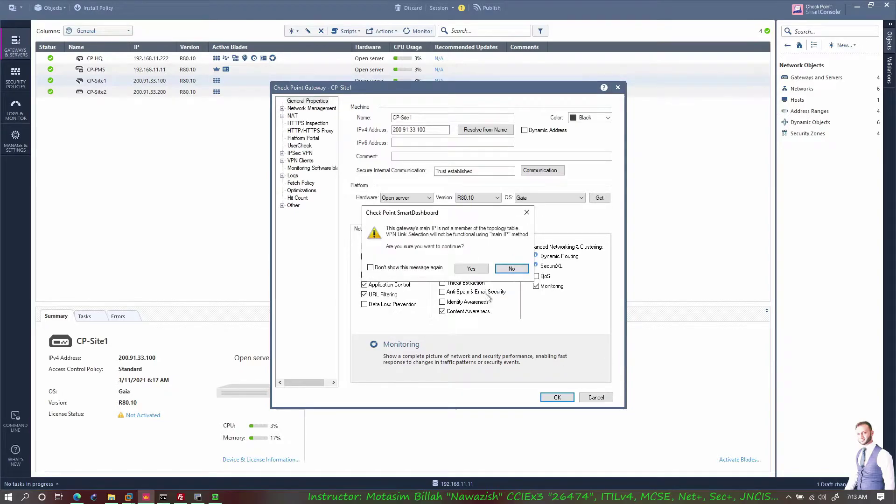
{"action": "left_click", "coordinate": [471, 269]}
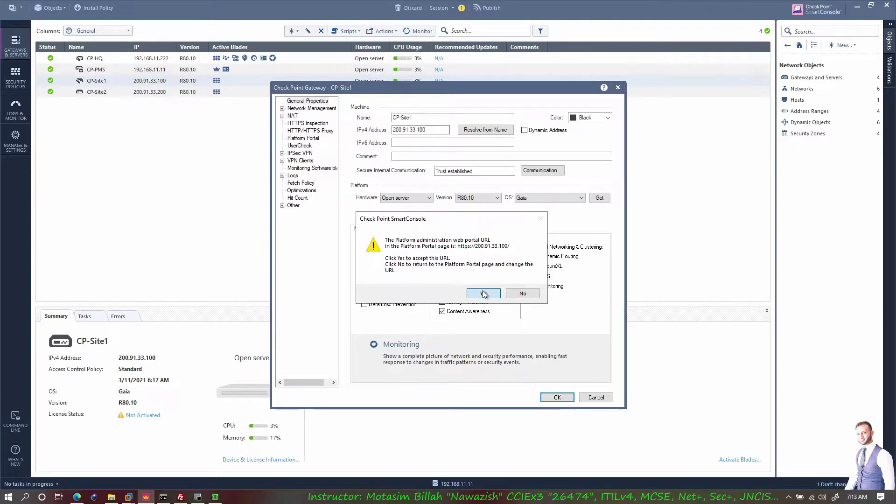
{"action": "left_click", "coordinate": [484, 294]}
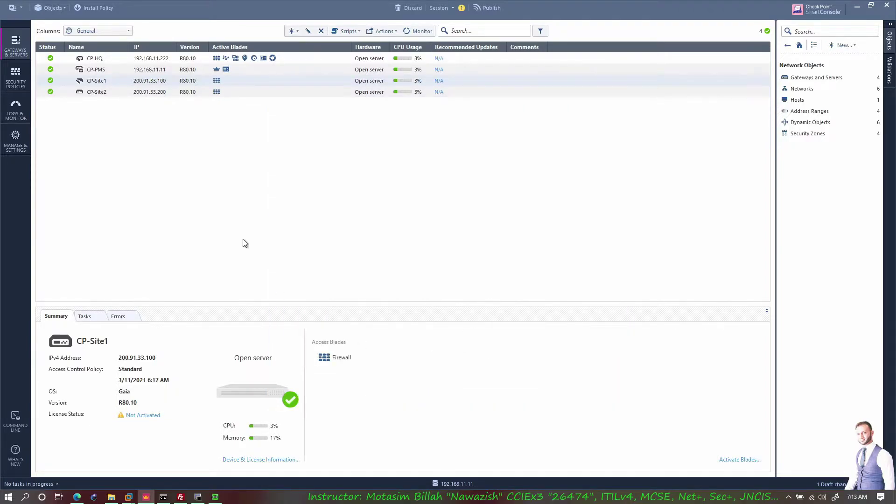
{"action": "left_click", "coordinate": [165, 91]}
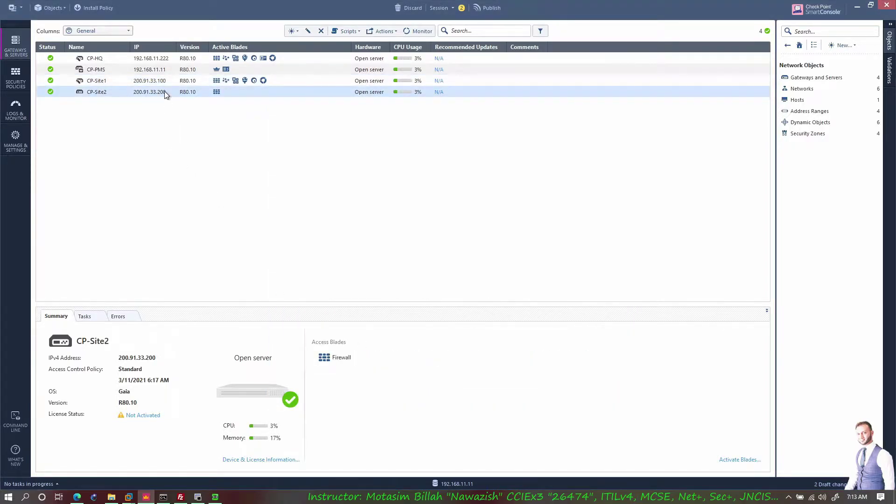
Enable Application Control, URL Filtering, Content Awareness and Monitoring on CP-Site2 and save, accepting warnings.
{"action": "right_click", "coordinate": [164, 91]}
{"action": "left_click", "coordinate": [201, 148]}
{"action": "left_click", "coordinate": [371, 285]}
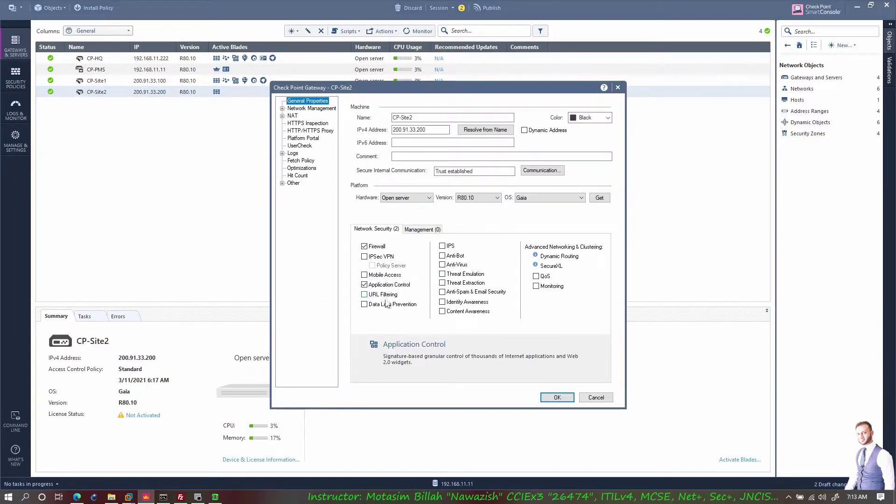
{"action": "left_click", "coordinate": [368, 294]}
{"action": "left_click", "coordinate": [444, 311]}
{"action": "left_click", "coordinate": [537, 287]}
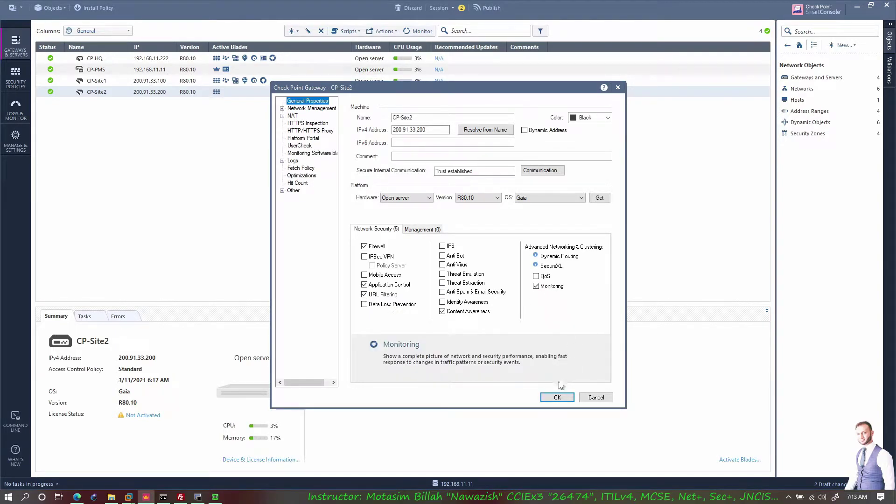
{"action": "left_click", "coordinate": [558, 397]}
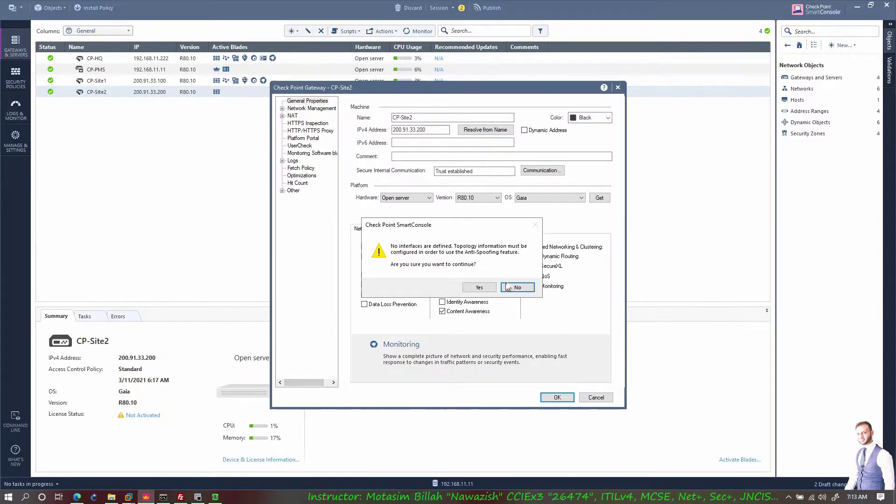
{"action": "left_click", "coordinate": [486, 288]}
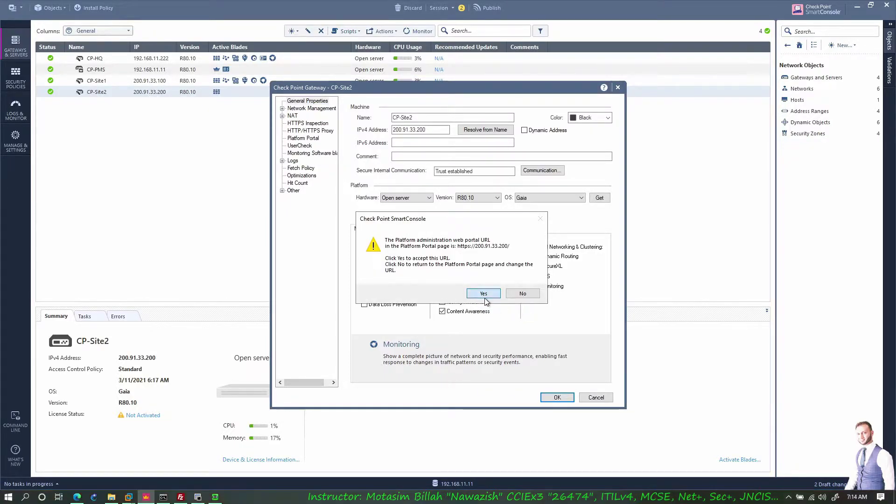
{"action": "left_click", "coordinate": [484, 294]}
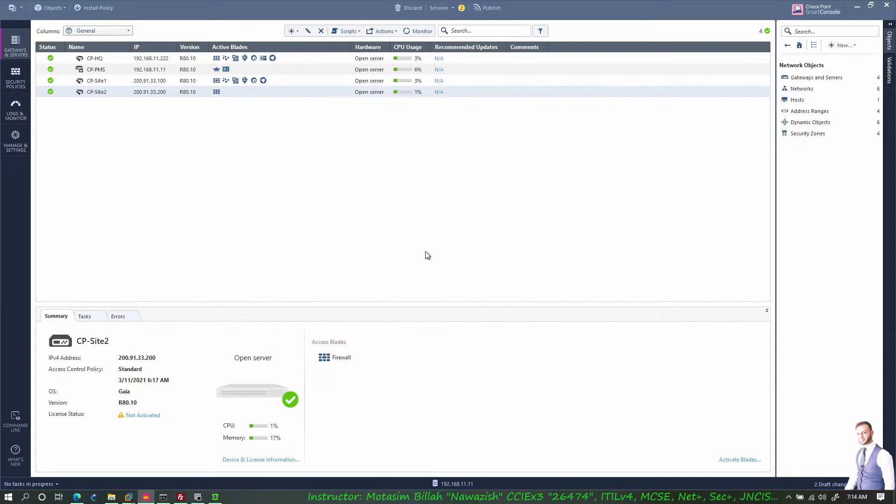
Reopen CP-Site2, add IPsec VPN, and save, accepting the anti-spoofing and portal URL warnings.
{"action": "right_click", "coordinate": [168, 94]}
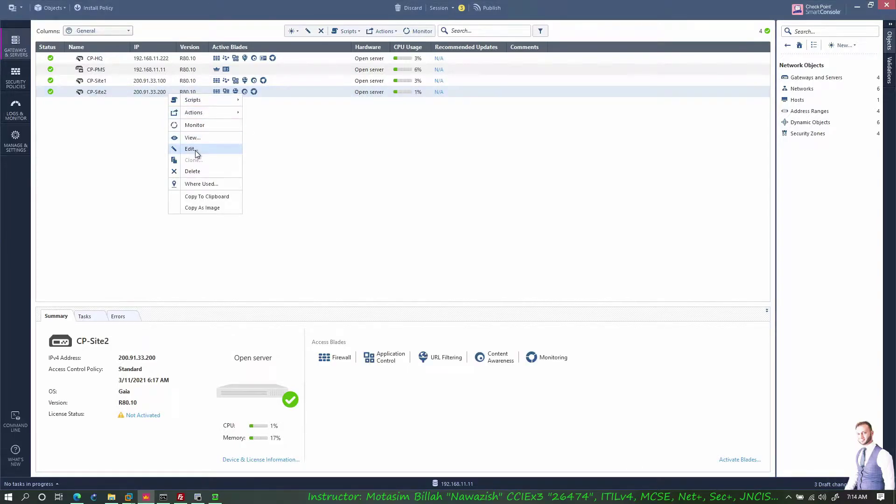
{"action": "left_click", "coordinate": [190, 149]}
{"action": "left_click", "coordinate": [364, 257]}
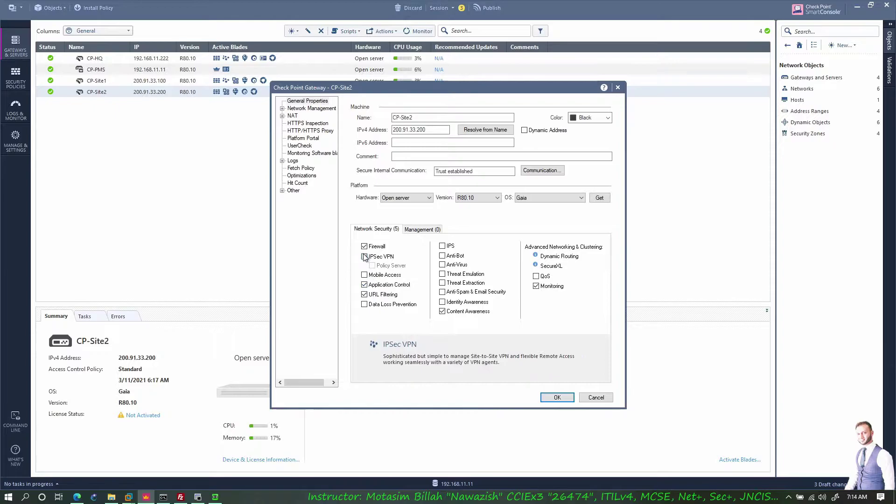
{"action": "key", "text": "Return"}
{"action": "left_click", "coordinate": [479, 286]}
{"action": "left_click", "coordinate": [471, 268]}
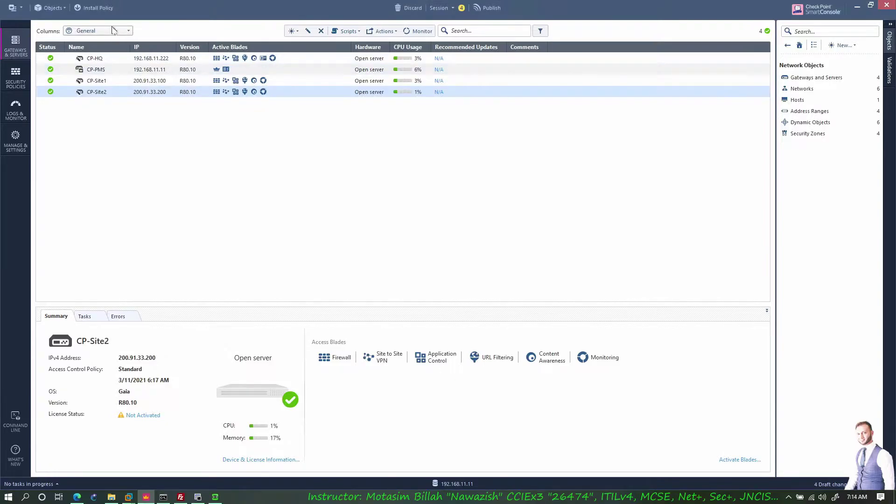
Start policy installation and choose Publish & Install for the 4 draft changes.
{"action": "left_click", "coordinate": [93, 7]}
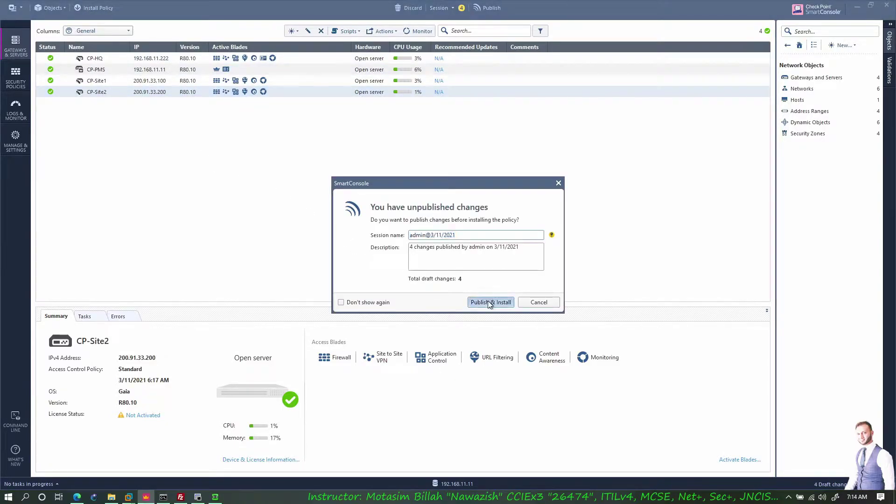
{"action": "left_click", "coordinate": [488, 303]}
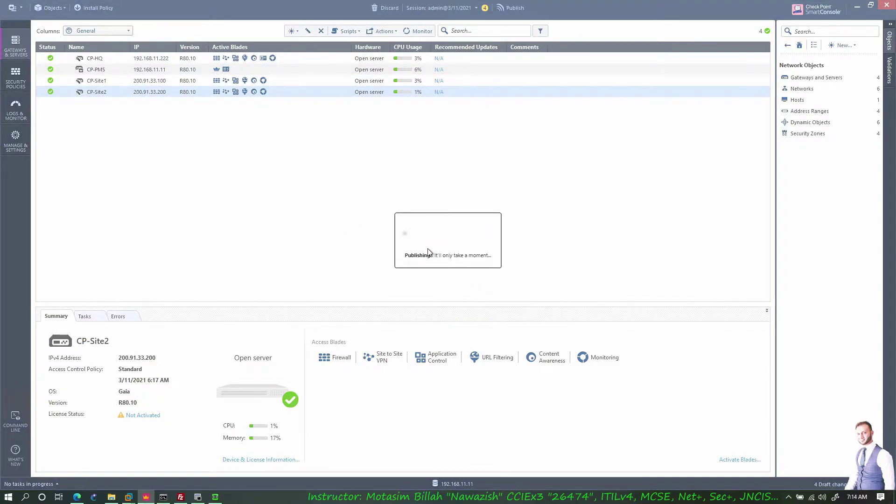
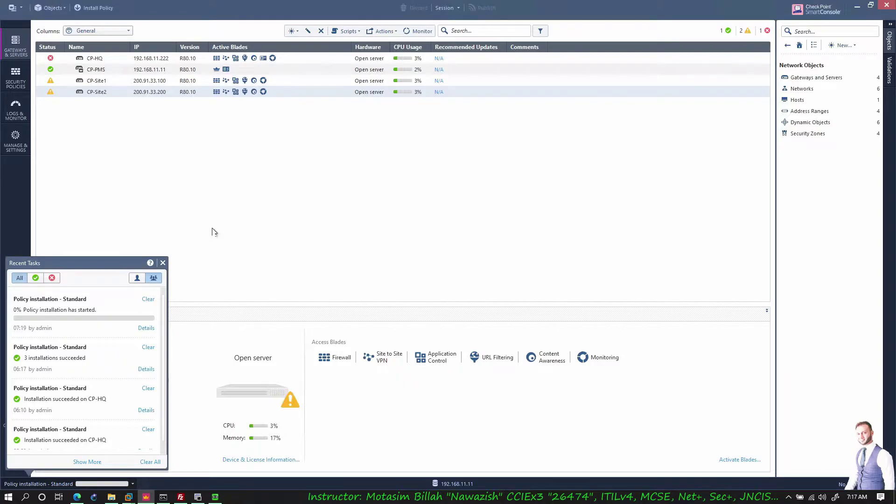
Open CP-Site1's device and license details and view its License Status.
{"action": "left_click", "coordinate": [124, 189]}
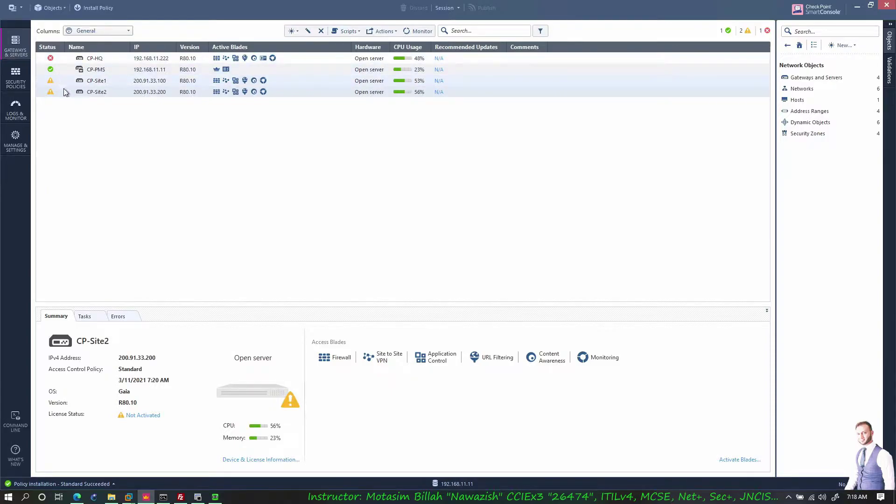
{"action": "left_click", "coordinate": [55, 81]}
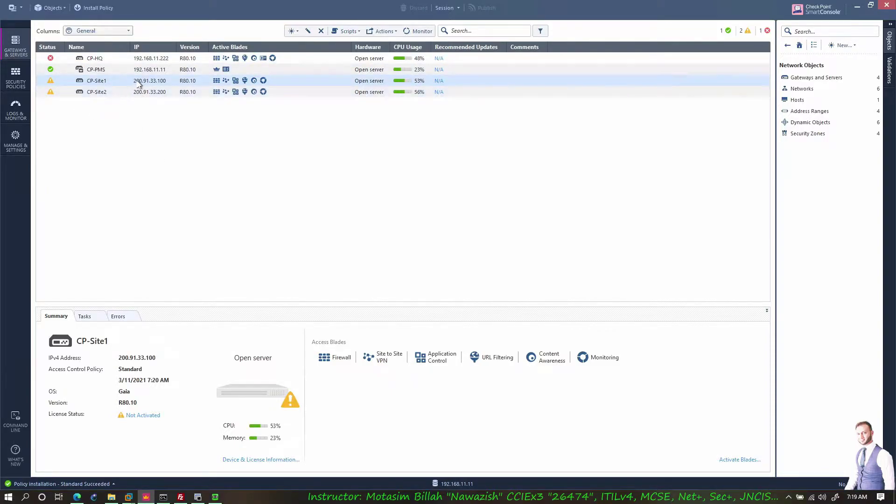
{"action": "left_click", "coordinate": [418, 32]}
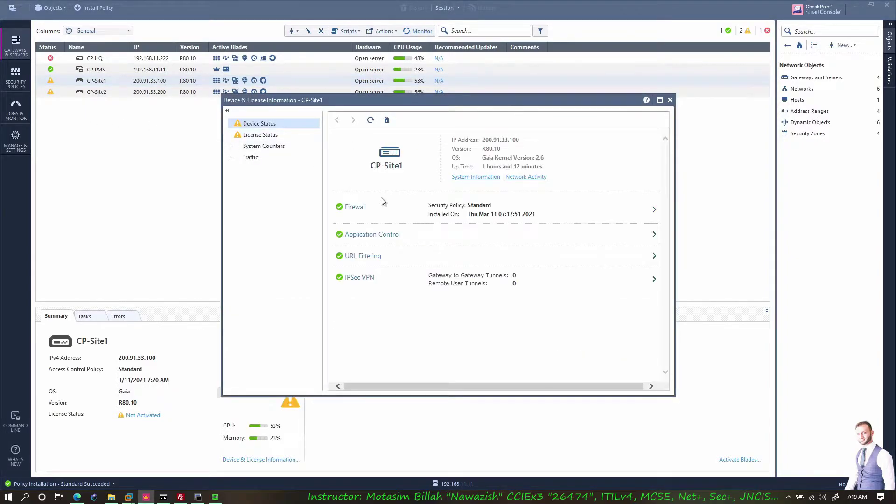
{"action": "left_click", "coordinate": [252, 135]}
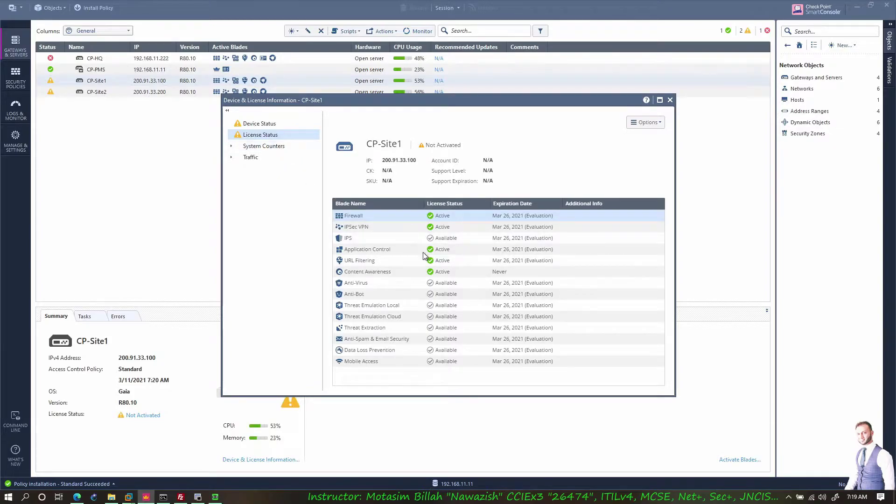
View CP-Site1's VPN, FireWall and System History counters, dismissing the data collection error.
{"action": "left_click", "coordinate": [231, 146]}
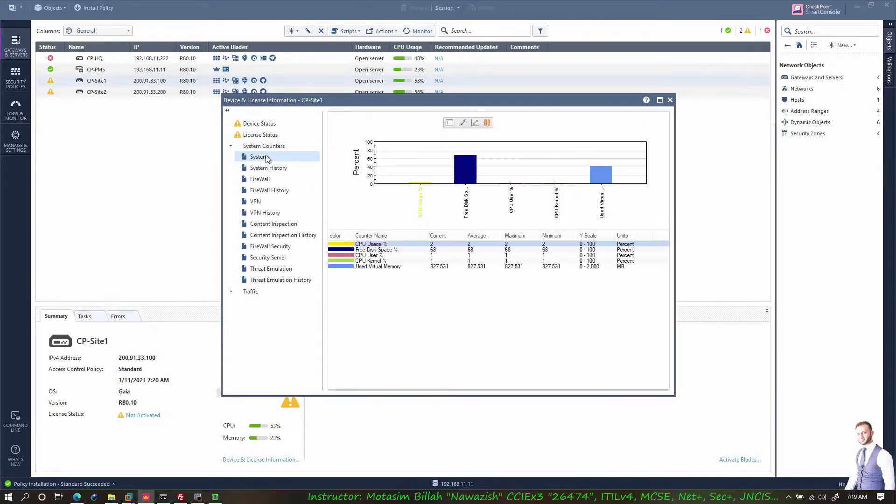
{"action": "left_click", "coordinate": [270, 200]}
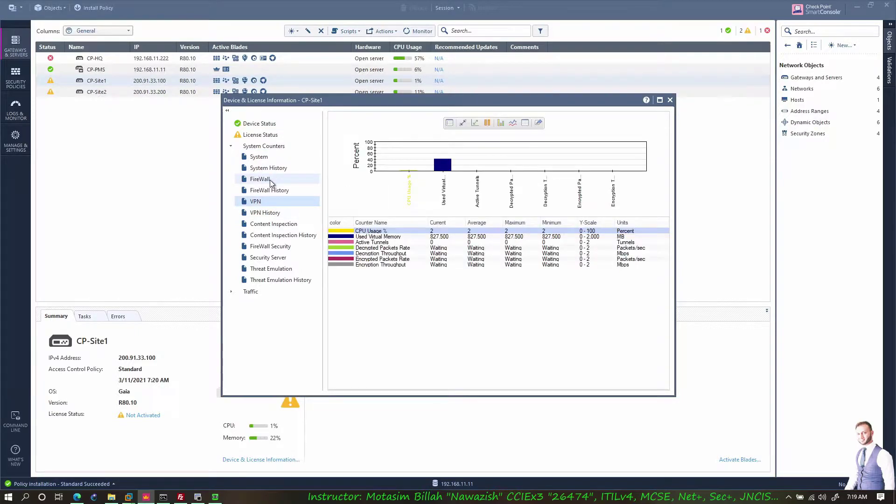
{"action": "left_click", "coordinate": [262, 180]}
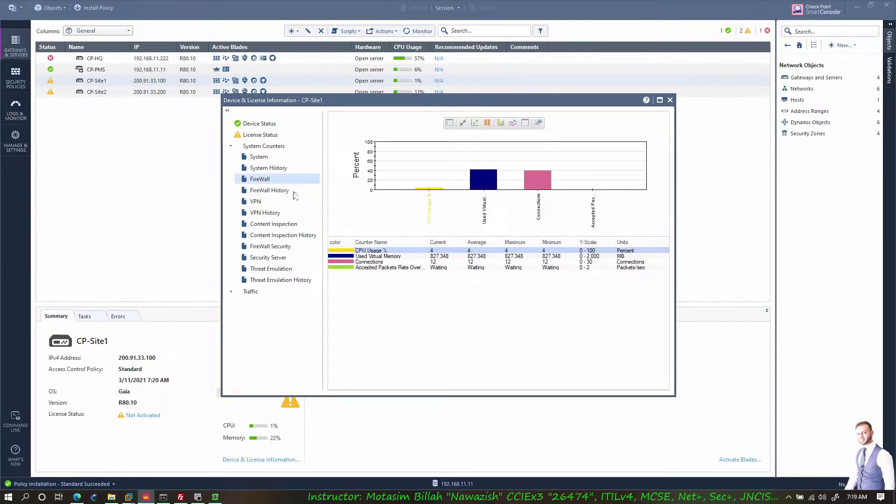
{"action": "left_click", "coordinate": [260, 169]}
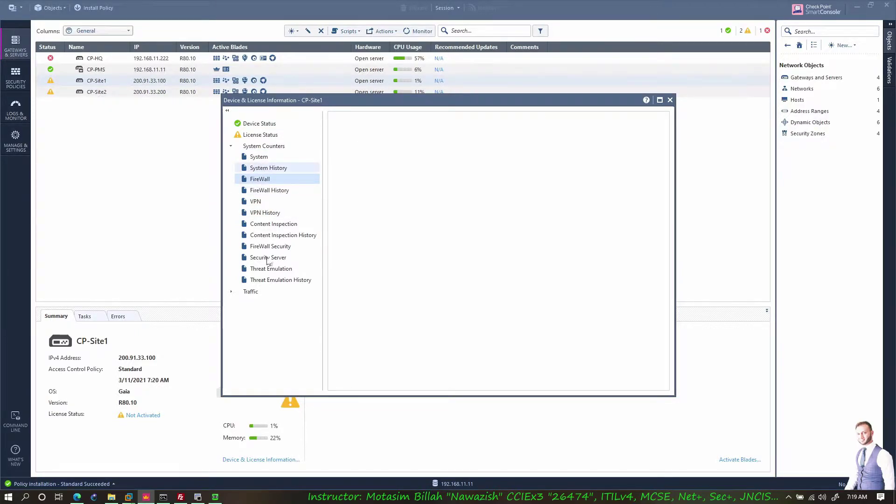
{"action": "left_click", "coordinate": [232, 292]}
Review Top Services, Top Destinations, Top VoIP Users and Virtual Link traffic, then close the window.
{"action": "left_click", "coordinate": [492, 287]}
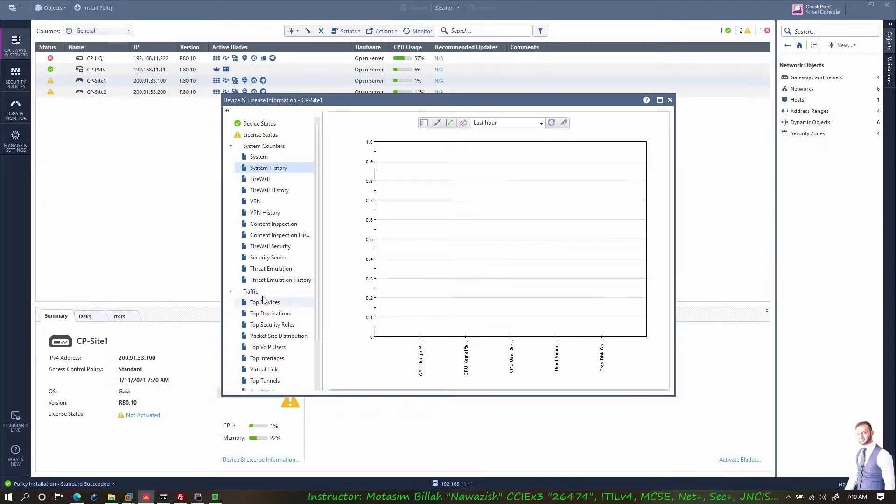
{"action": "left_click", "coordinate": [265, 303]}
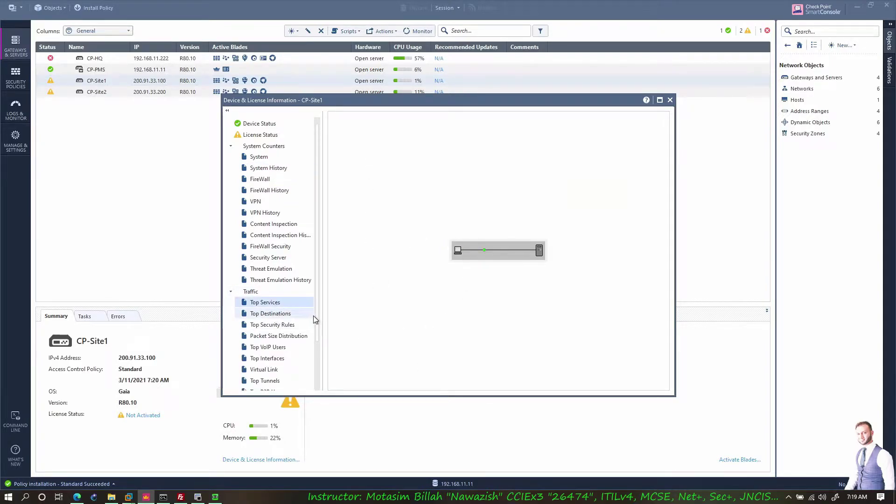
{"action": "left_click", "coordinate": [264, 315]}
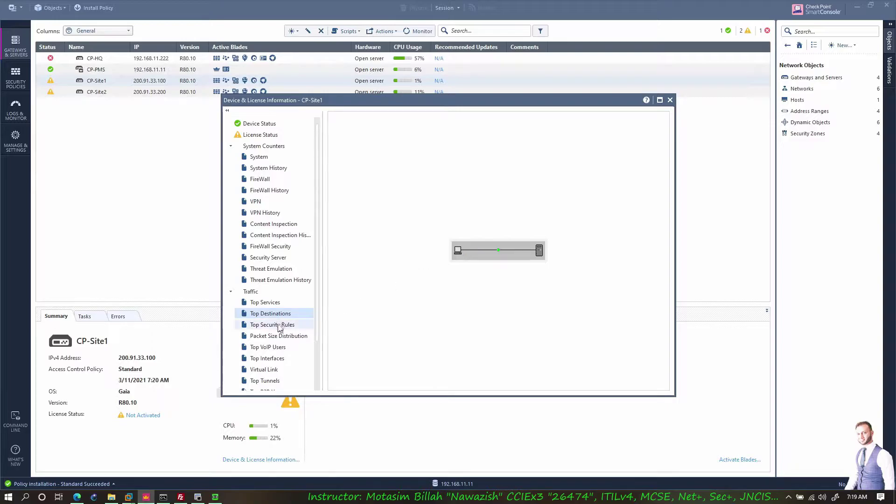
{"action": "scroll", "coordinate": [280, 335], "scroll_direction": "down", "scroll_amount": 3}
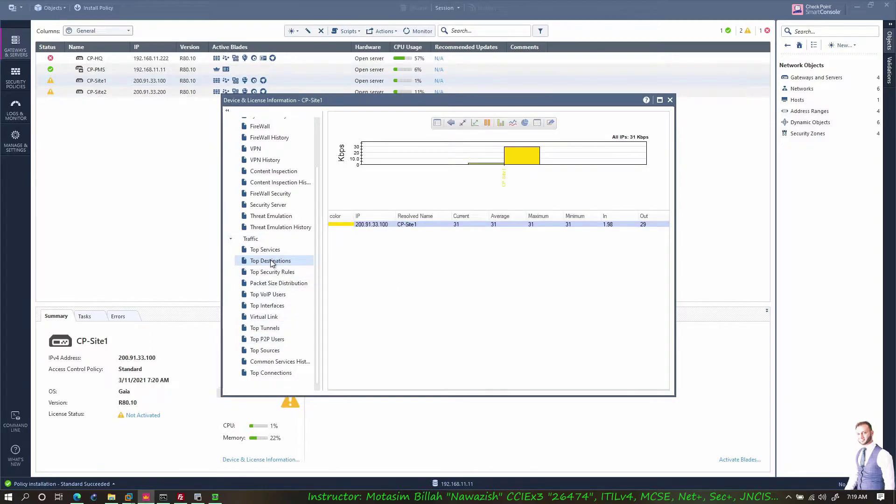
{"action": "left_click", "coordinate": [271, 295]}
{"action": "left_click", "coordinate": [273, 318]}
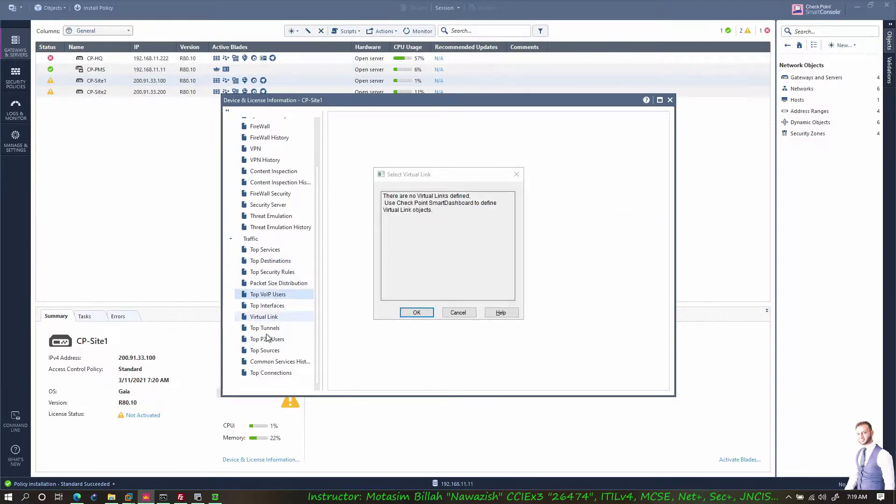
{"action": "left_click", "coordinate": [417, 313]}
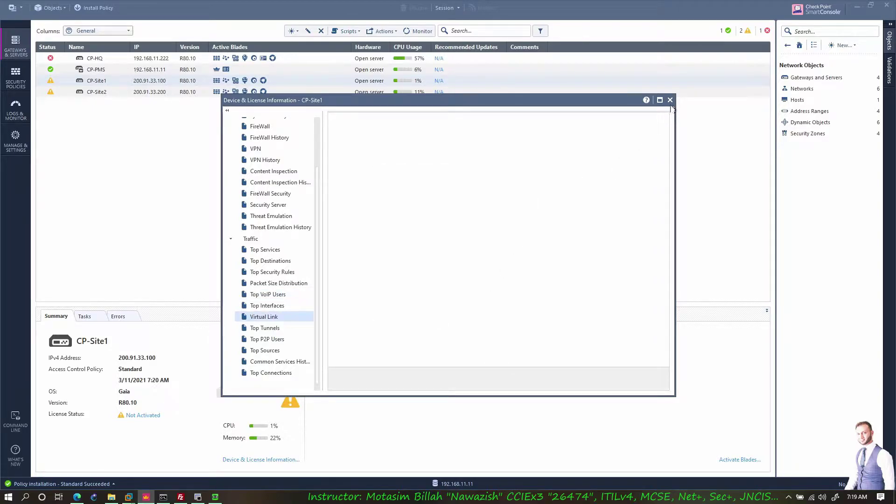
{"action": "left_click", "coordinate": [670, 100]}
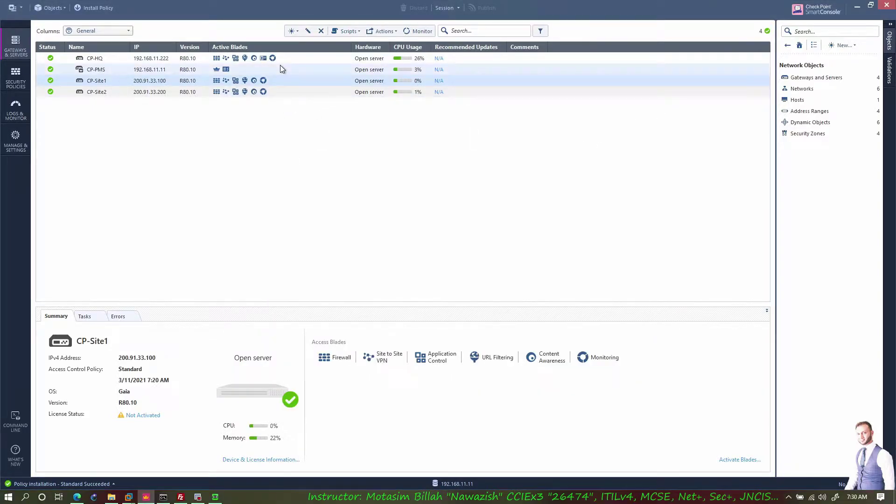
{"action": "left_click", "coordinate": [285, 62]}
{"action": "left_click", "coordinate": [390, 32]}
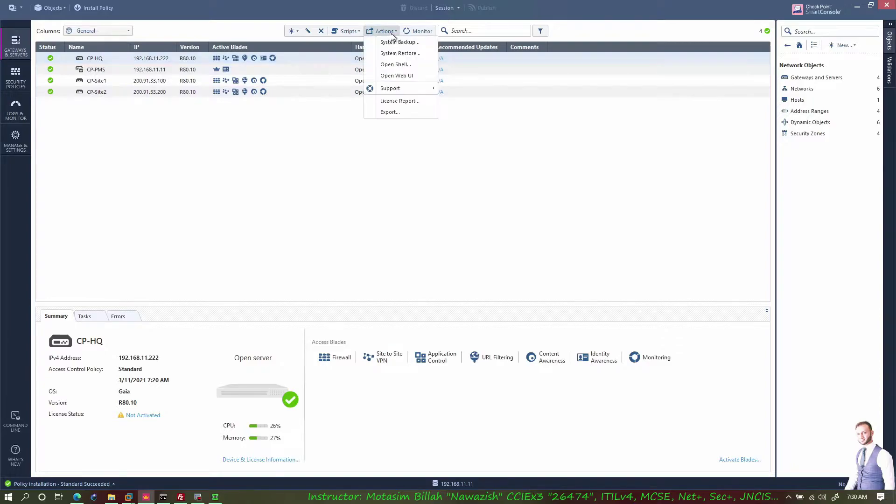
{"action": "left_click", "coordinate": [407, 76]}
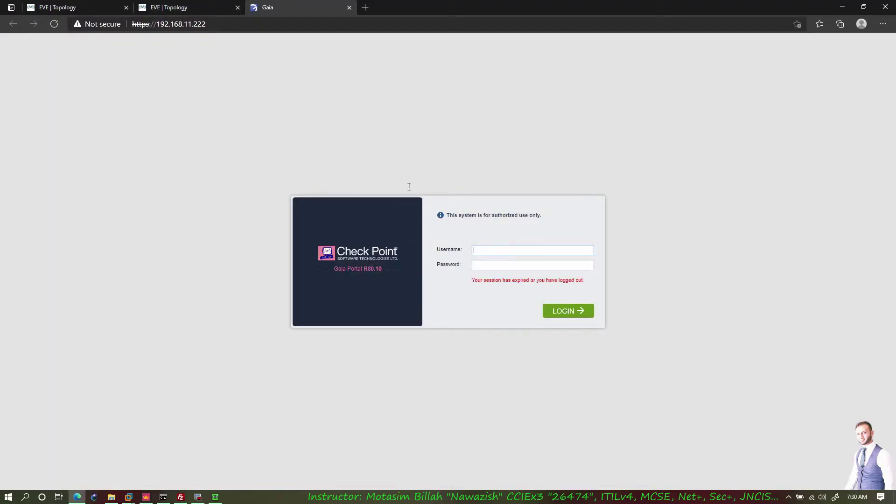
{"action": "left_click", "coordinate": [349, 7]}
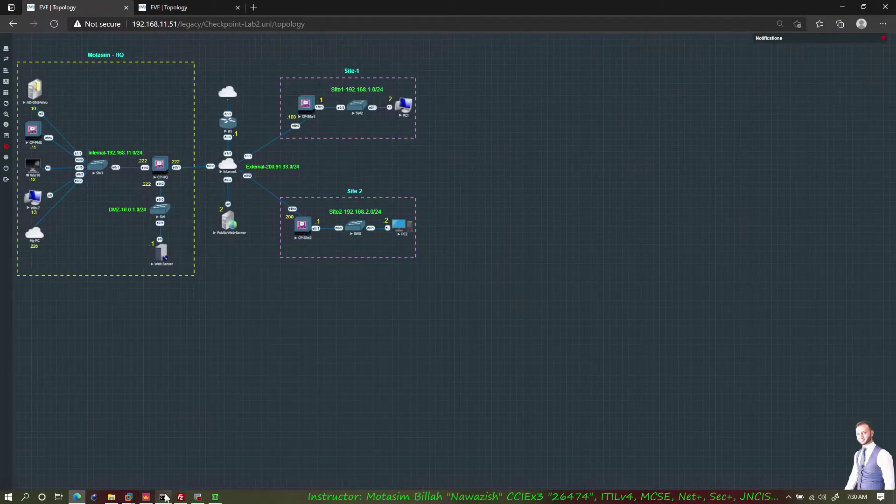
{"action": "left_click", "coordinate": [146, 498]}
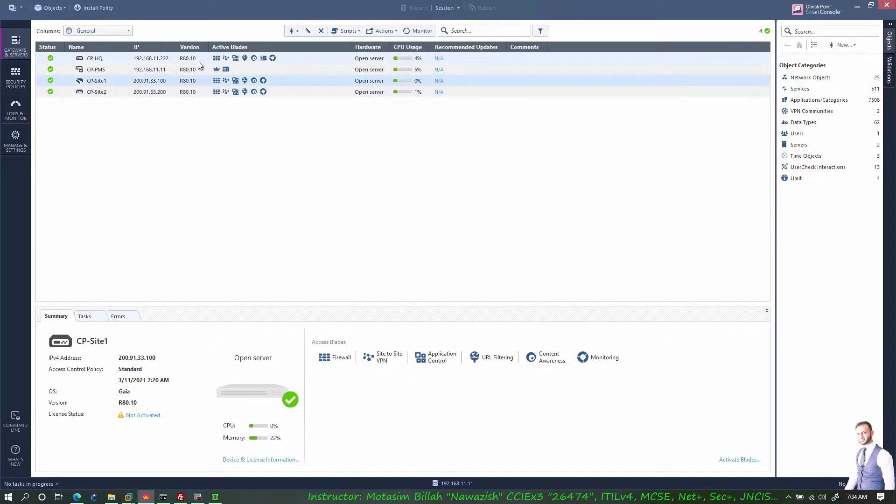
Edit CP-Site1, check its name, IPv4 address and SIC status, and open Trusted Communication.
{"action": "right_click", "coordinate": [173, 82]}
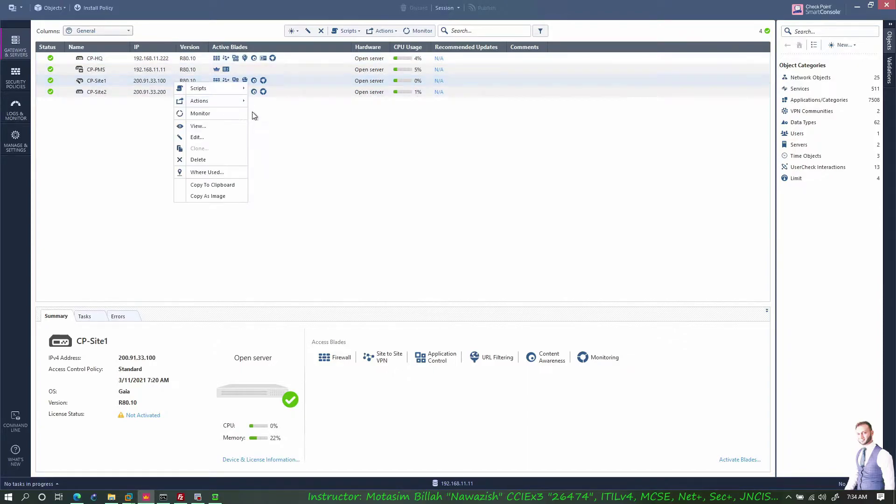
{"action": "left_click", "coordinate": [197, 137]}
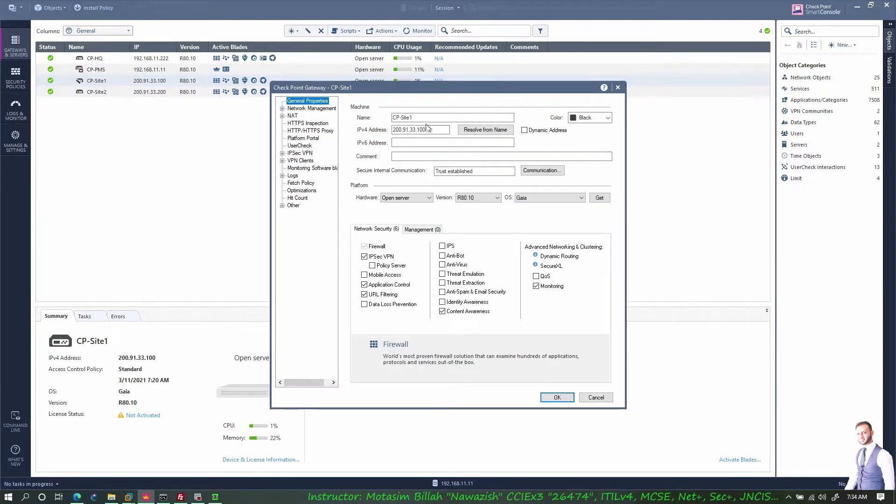
{"action": "left_click", "coordinate": [427, 118]}
{"action": "left_click", "coordinate": [438, 131]}
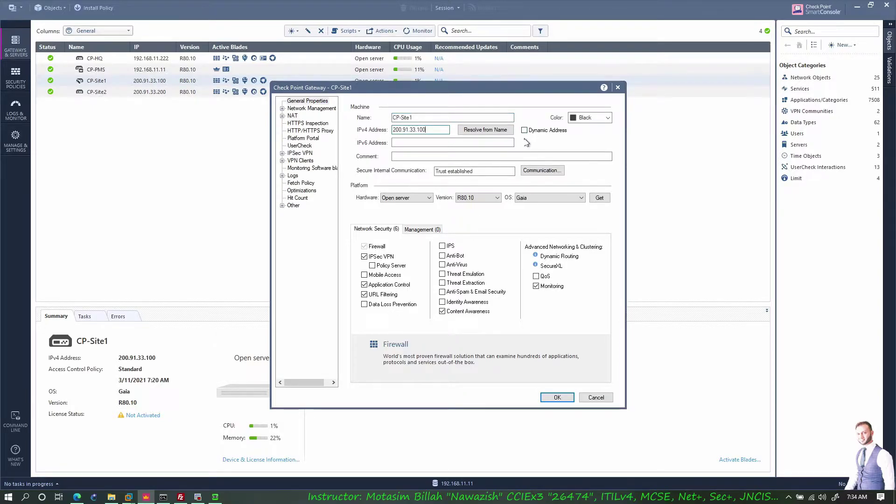
{"action": "left_click", "coordinate": [481, 172]}
{"action": "left_click", "coordinate": [537, 172]}
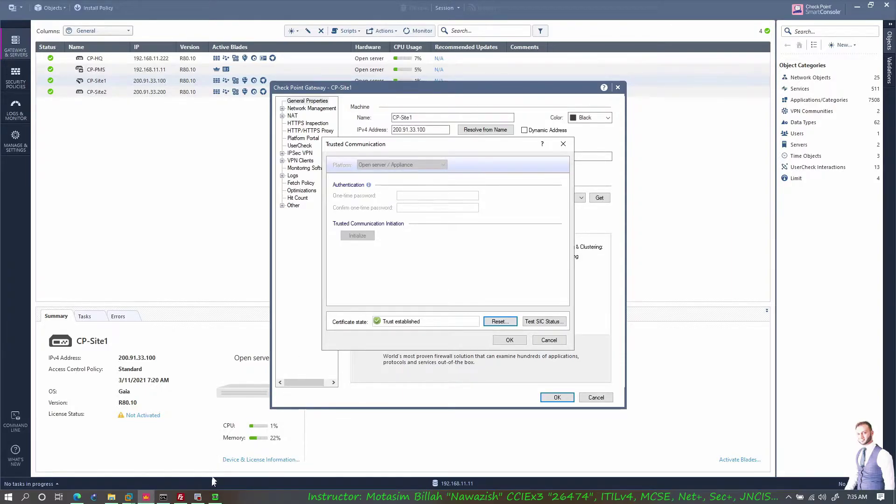
Log into CP-Site1 in SecureCRT as admin, run cpconfig, then return to SmartConsole.
{"action": "left_click", "coordinate": [198, 497]}
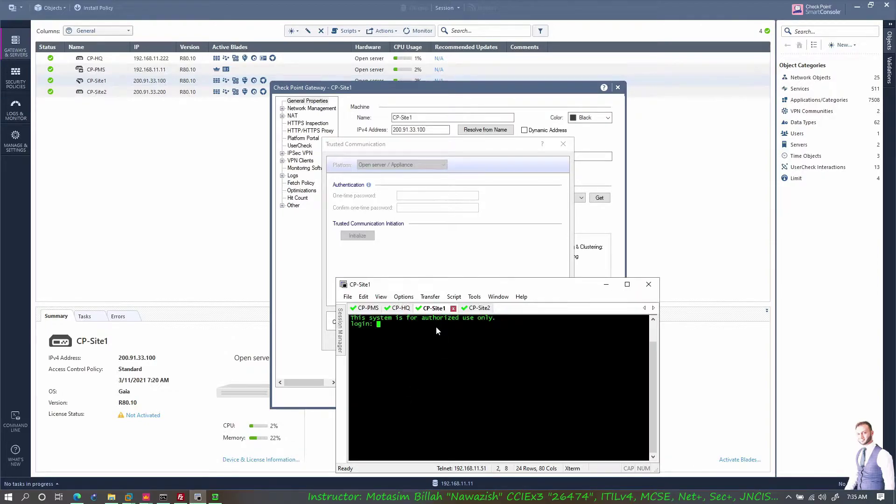
{"action": "type", "text": "admin"}
{"action": "key", "text": "Return"}
{"action": "key", "text": "Return"}
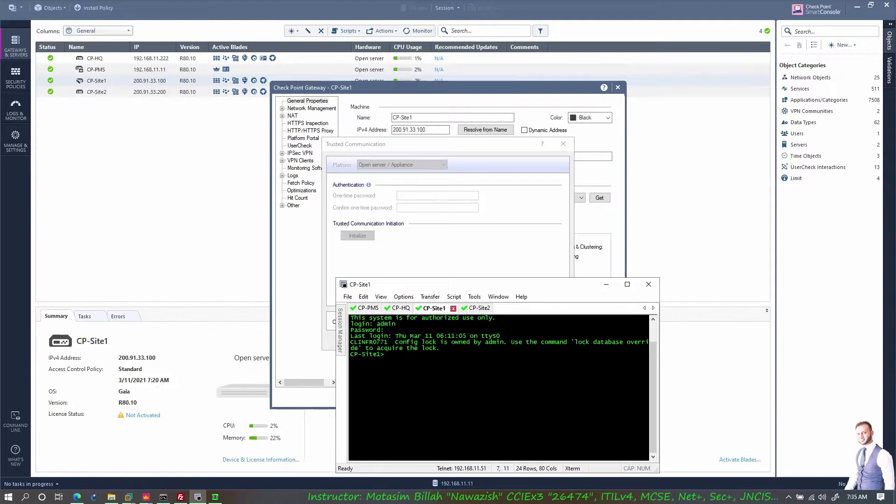
{"action": "type", "text": "cpconfig"}
{"action": "key", "text": "Return"}
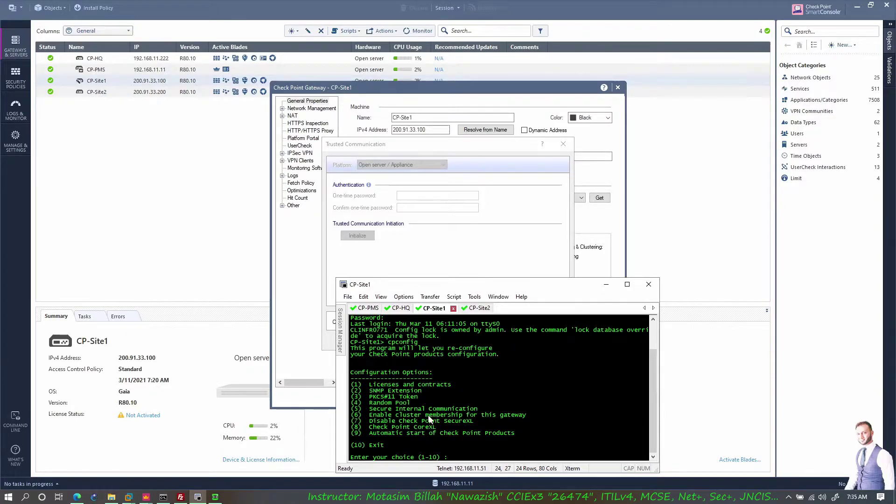
{"action": "left_click", "coordinate": [380, 254]}
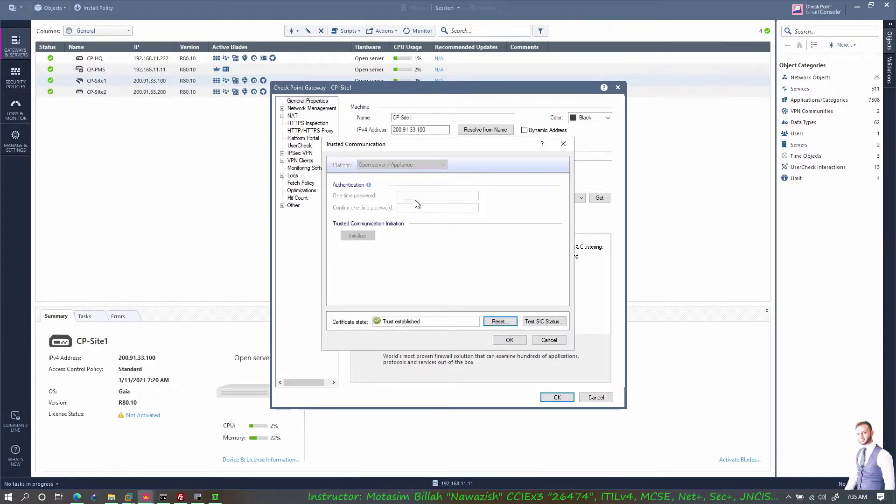
Close Trusted Communication unchanged and keep CP-Site1's hardware as Open server.
{"action": "left_click", "coordinate": [545, 343]}
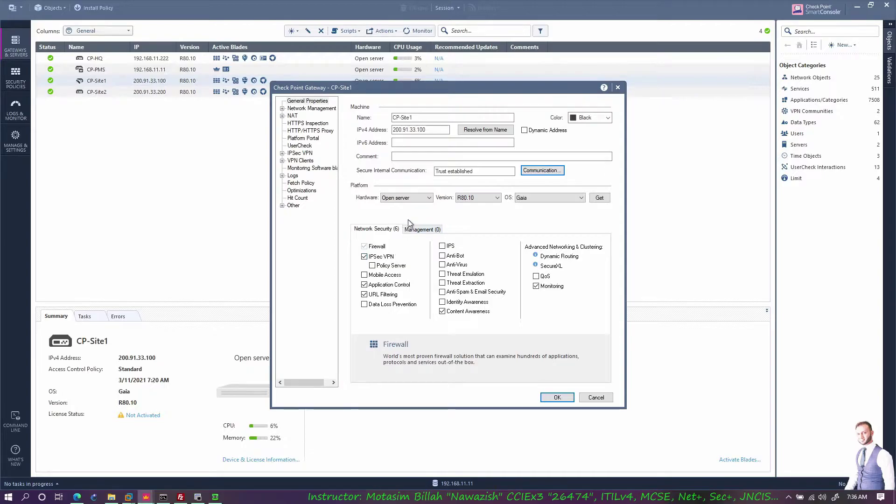
{"action": "left_click", "coordinate": [392, 198]}
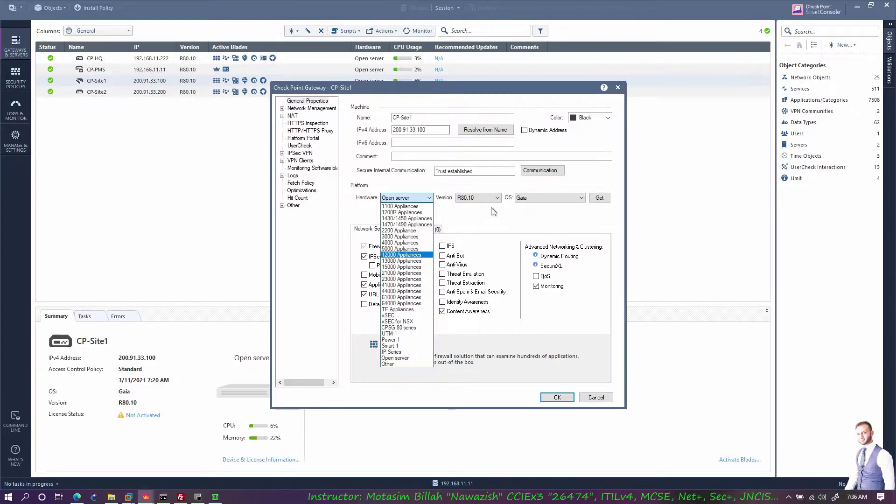
{"action": "left_click", "coordinate": [453, 211]}
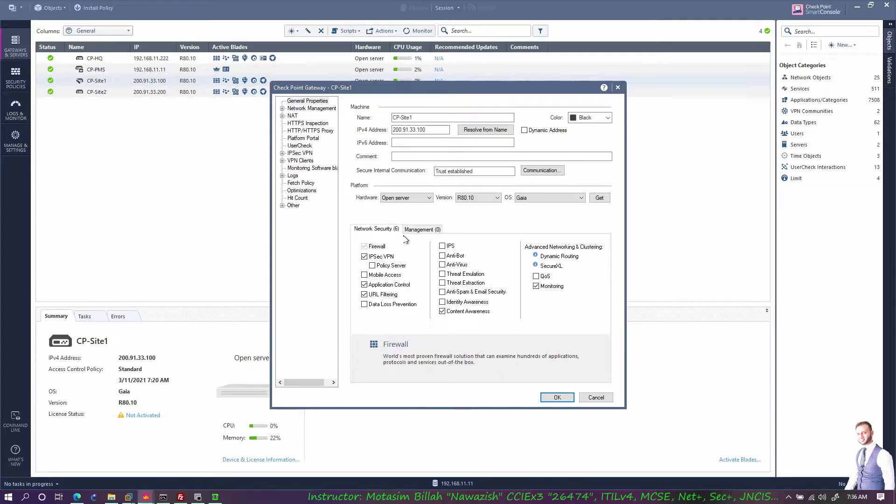
Compare CP-Site1's Network Security and Management blades, then go to Network Management.
{"action": "left_click", "coordinate": [419, 230]}
{"action": "left_click", "coordinate": [393, 230]}
{"action": "left_click", "coordinate": [420, 229]}
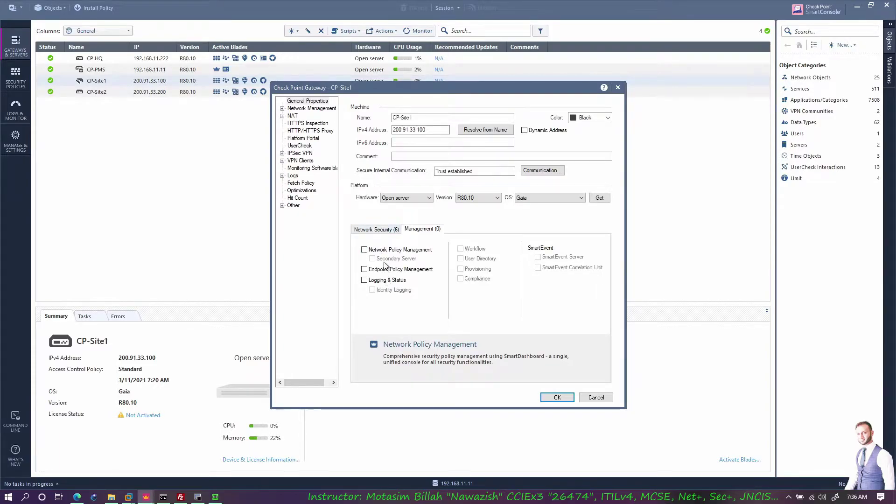
{"action": "left_click", "coordinate": [385, 233]}
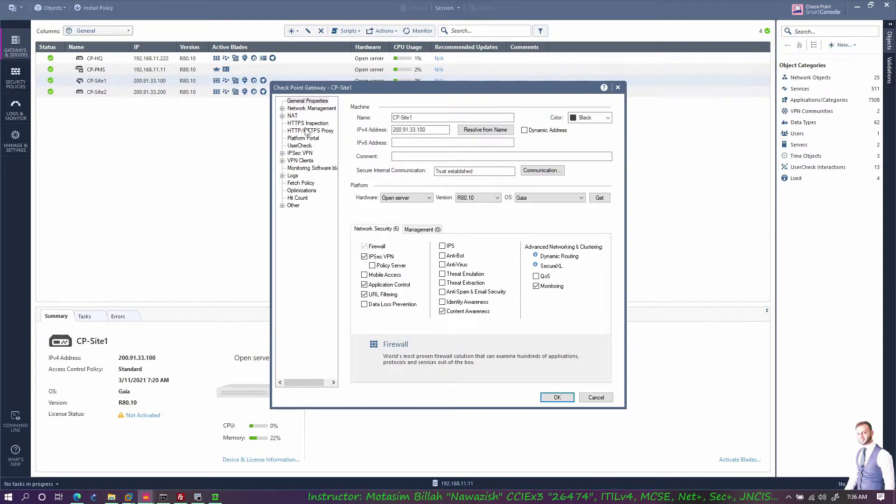
{"action": "left_click", "coordinate": [323, 108]}
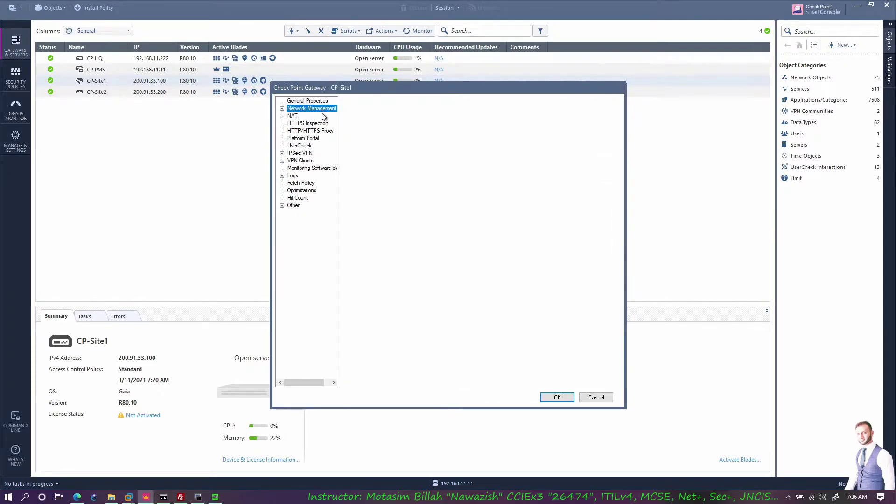
Get CP-Site1's interfaces with topology and accept the retrieved eth0 and eth1 results.
{"action": "left_click", "coordinate": [282, 109]}
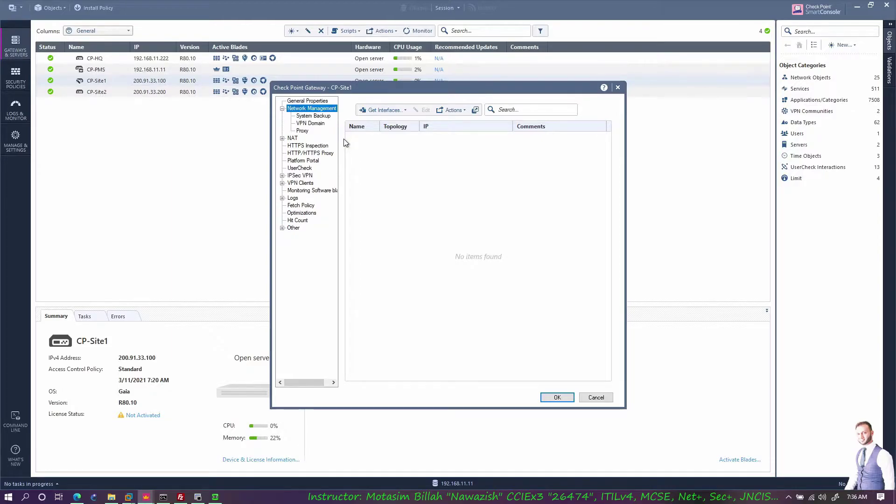
{"action": "left_click", "coordinate": [395, 113]}
{"action": "left_click", "coordinate": [414, 123]}
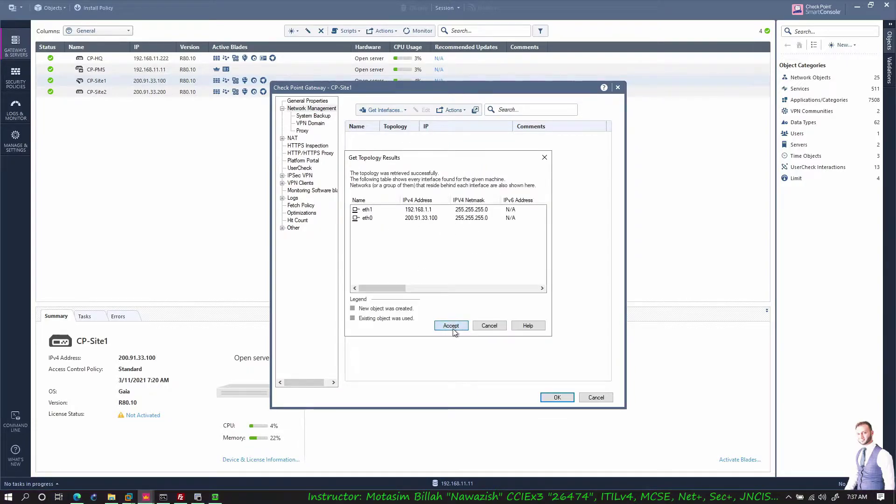
{"action": "left_click", "coordinate": [454, 330]}
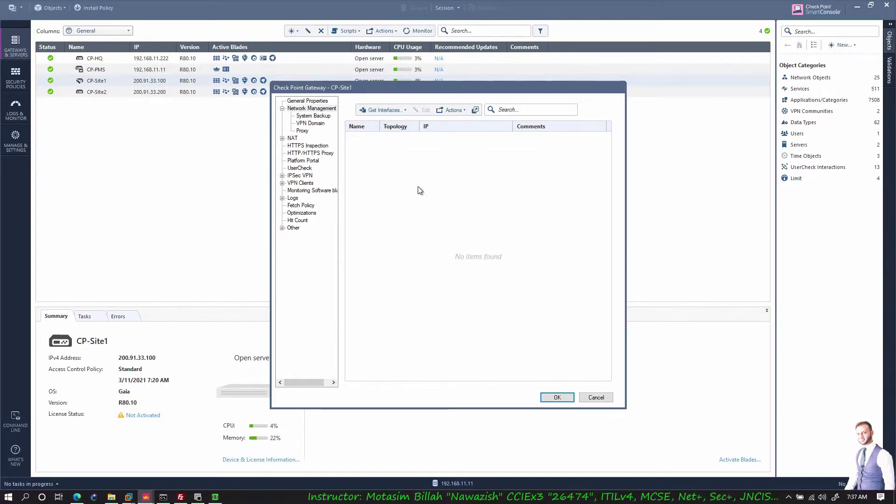
Check the retrieval options without refetching, then open eth0's interface properties for editing.
{"action": "left_click", "coordinate": [392, 113]}
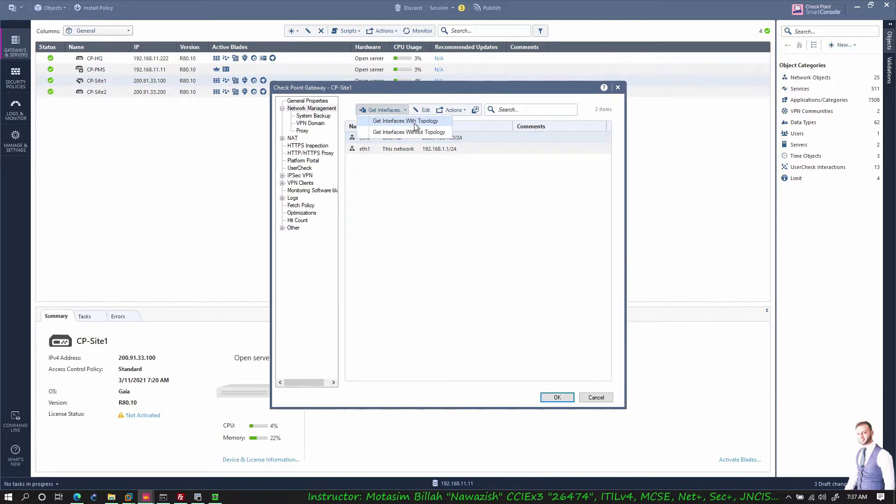
{"action": "left_click", "coordinate": [419, 180]}
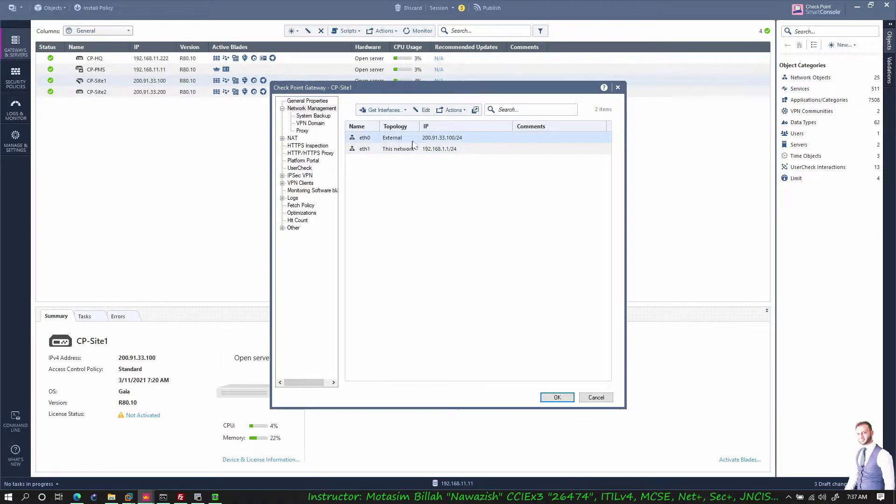
{"action": "left_click", "coordinate": [384, 111]}
{"action": "left_click", "coordinate": [404, 121]}
{"action": "left_click", "coordinate": [402, 153]}
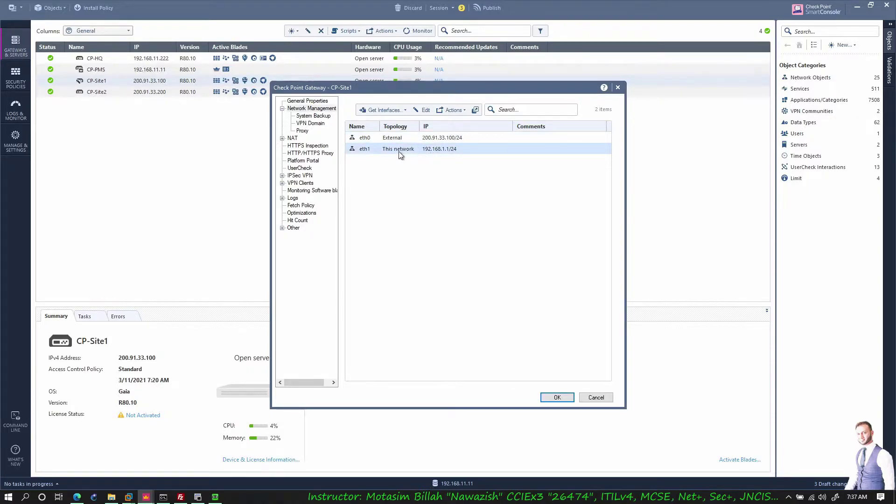
{"action": "left_click", "coordinate": [399, 140]}
{"action": "right_click", "coordinate": [399, 139]}
{"action": "left_click", "coordinate": [430, 146]}
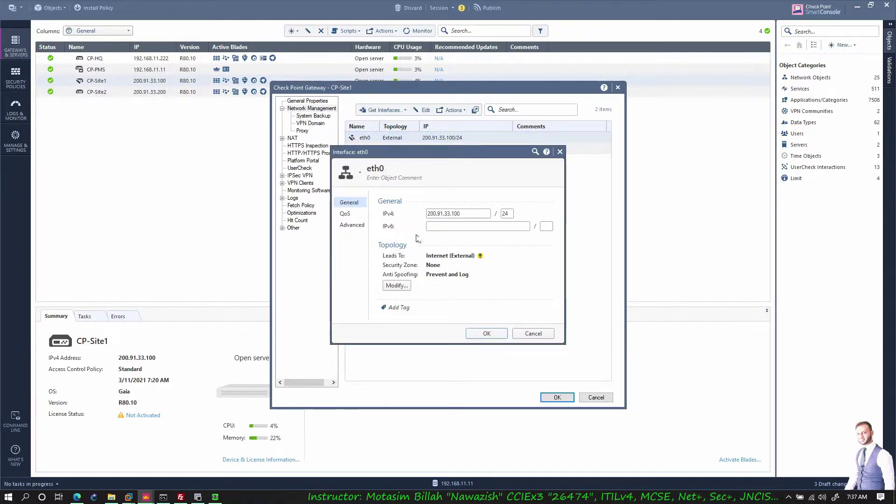
Open eth0's Topology Settings (External, anti-spoofing Prevent/Log) and view the EVE-NG topology in Edge.
{"action": "left_click", "coordinate": [397, 285]}
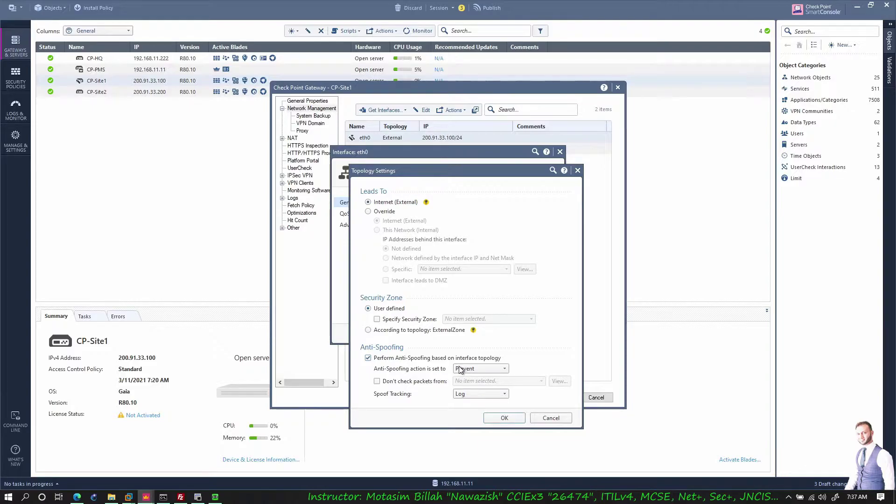
{"action": "left_click", "coordinate": [78, 498]}
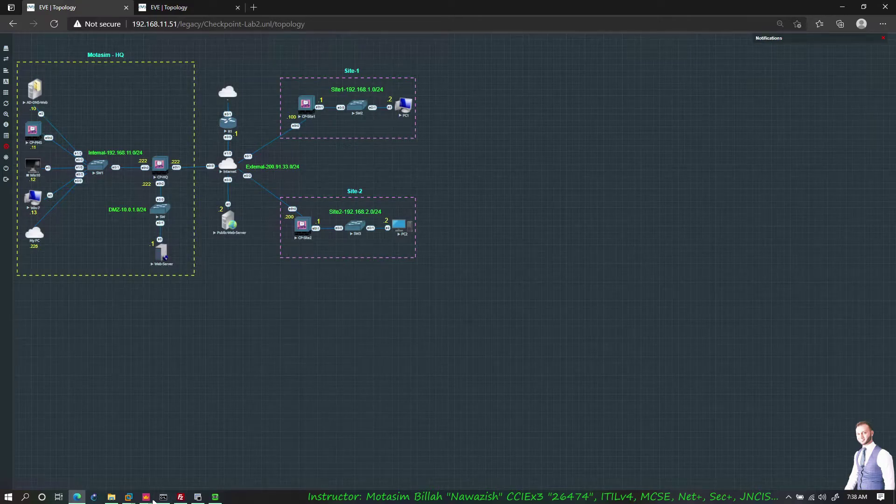
Return to SmartConsole, cancel eth0's Topology Settings and acknowledge the crash error.
{"action": "mouse_move", "coordinate": [146, 497]}
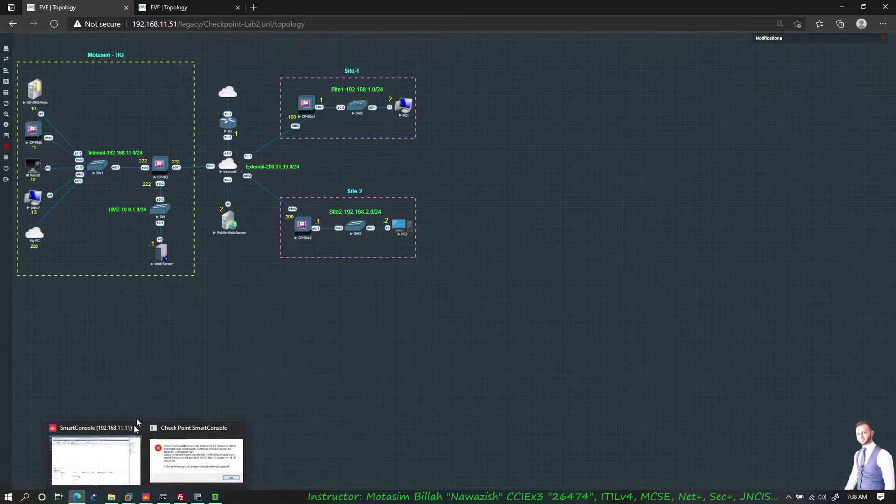
{"action": "left_click", "coordinate": [135, 469]}
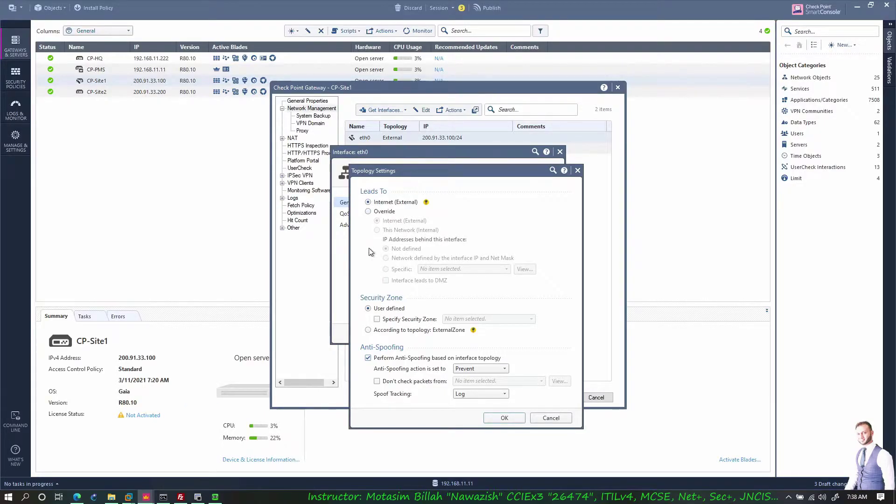
{"action": "left_click", "coordinate": [551, 419]}
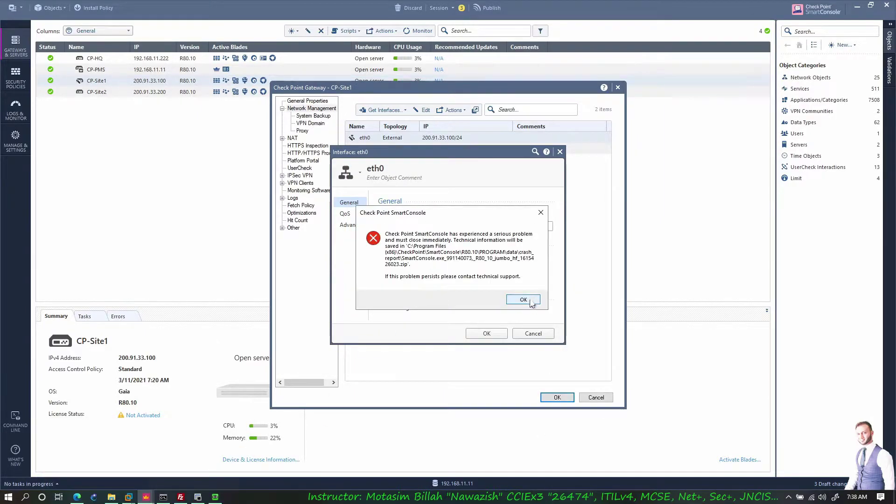
{"action": "left_click", "coordinate": [531, 302]}
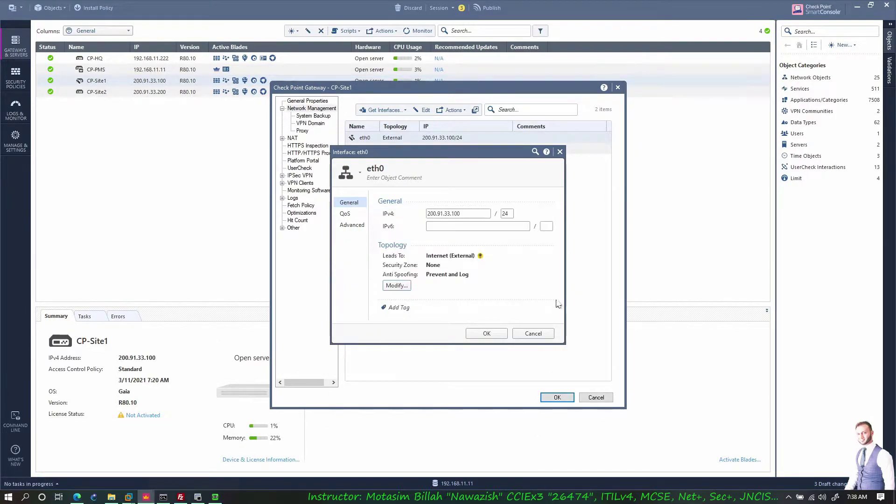
Cancel the eth0 interface dialog to return to the eth0/eth1 interface table.
{"action": "left_click", "coordinate": [533, 333]}
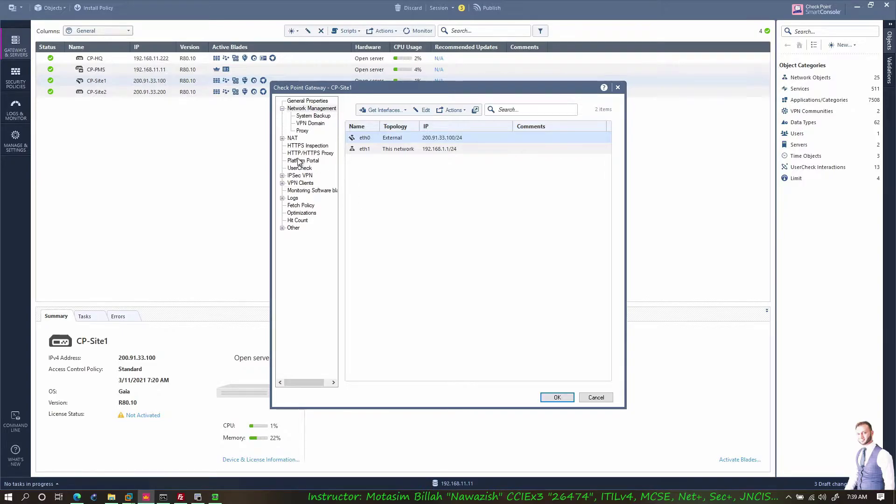
Check CP-Site1's System Backup protocols, keeping SCP.
{"action": "left_click", "coordinate": [313, 116]}
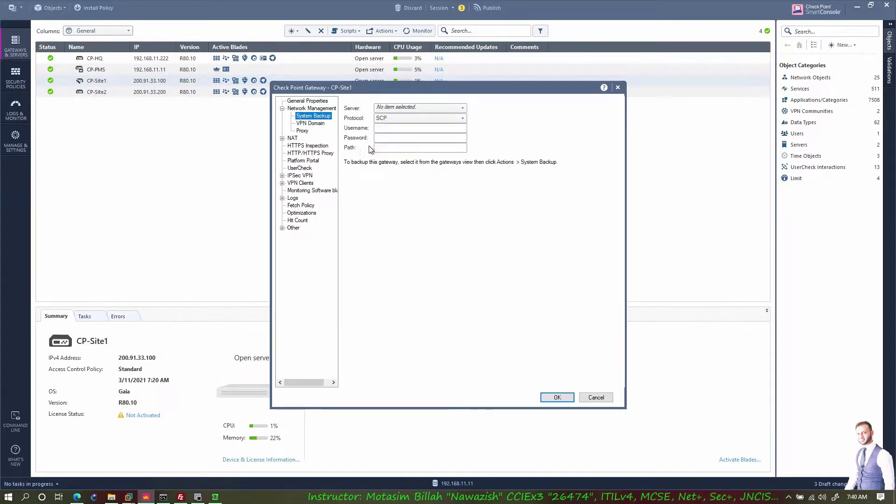
{"action": "left_click", "coordinate": [417, 121]}
{"action": "left_click", "coordinate": [428, 207]}
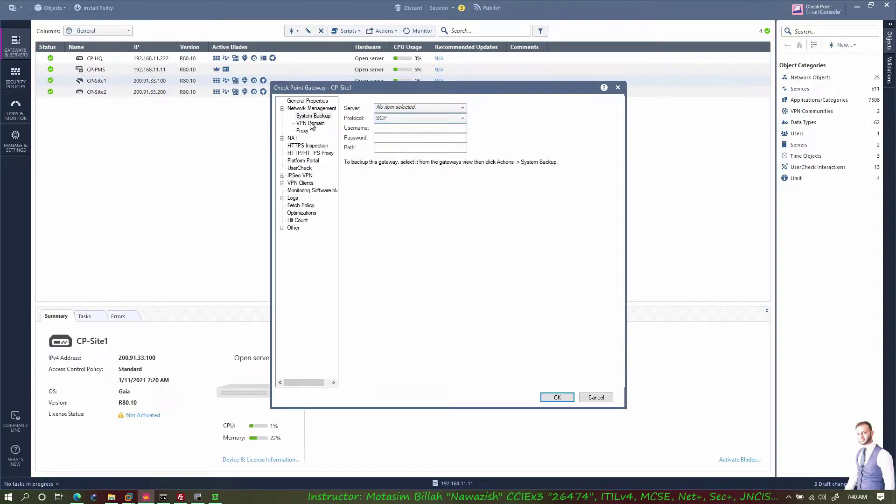
Browse VPN Domain, Proxy and NAT Advanced settings, ending on HTTPS Inspection.
{"action": "left_click", "coordinate": [319, 126]}
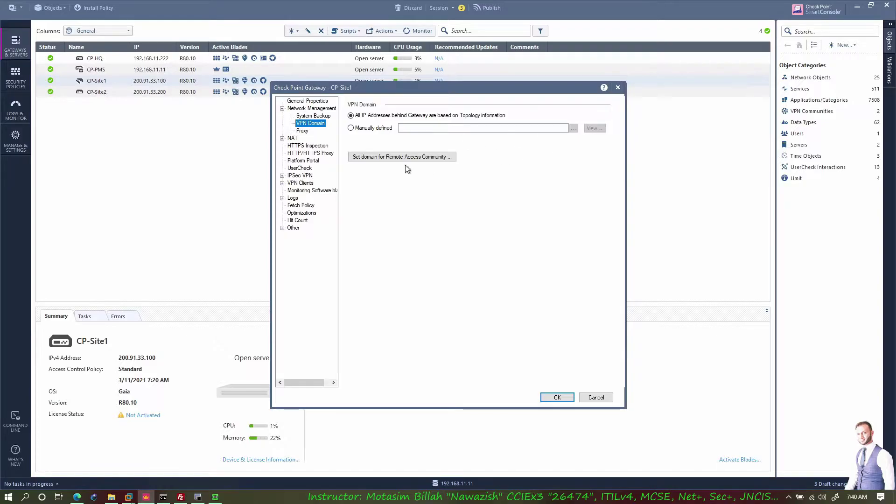
{"action": "left_click", "coordinate": [302, 132]}
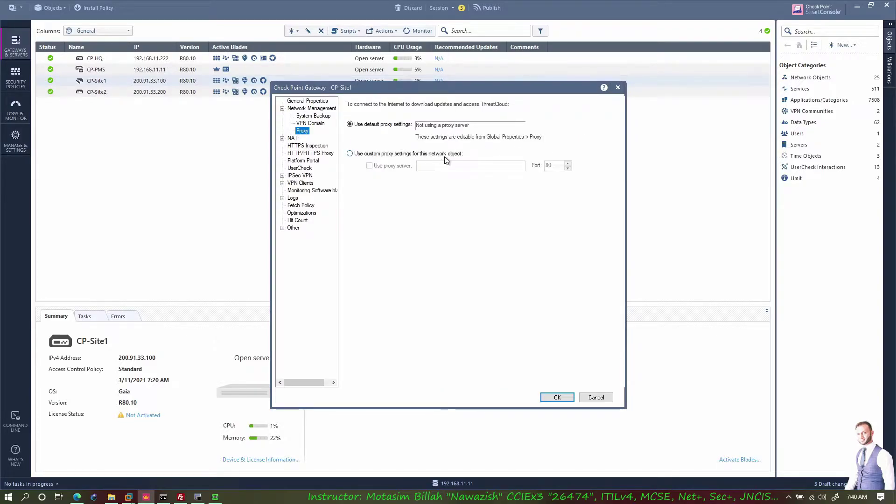
{"action": "left_click", "coordinate": [288, 139]}
{"action": "left_click", "coordinate": [282, 139]}
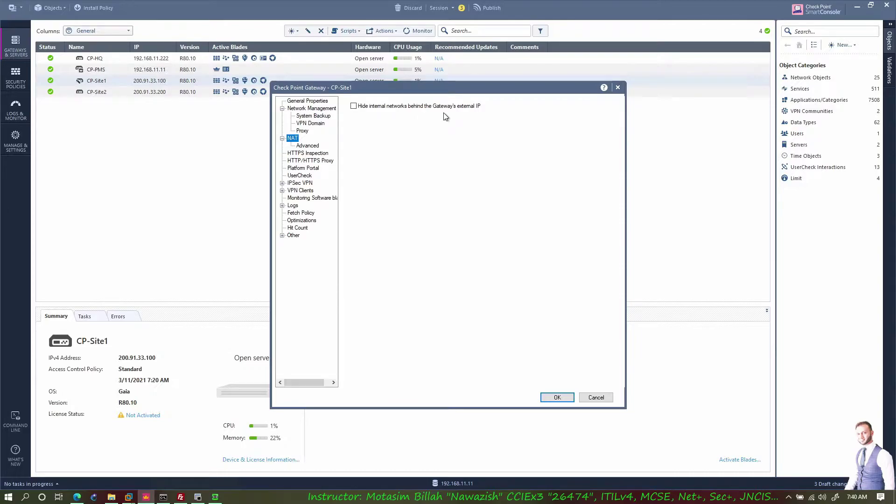
{"action": "left_click", "coordinate": [308, 153]}
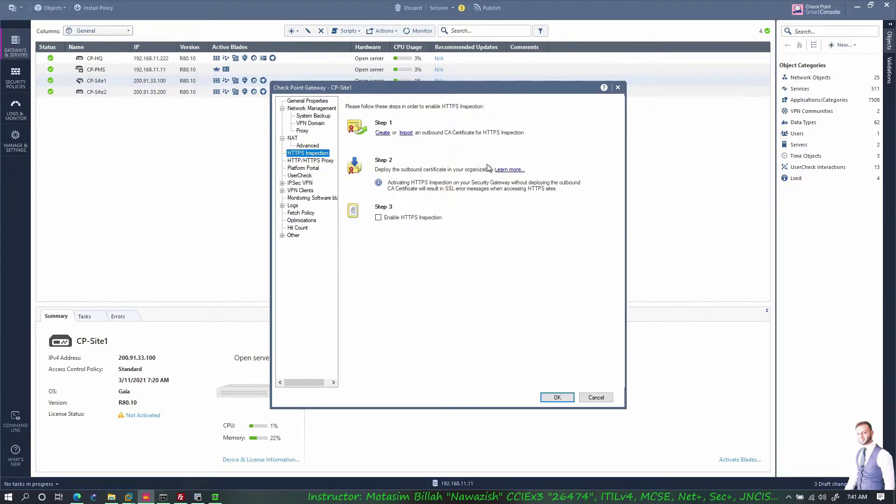
{"action": "left_click", "coordinate": [306, 162]}
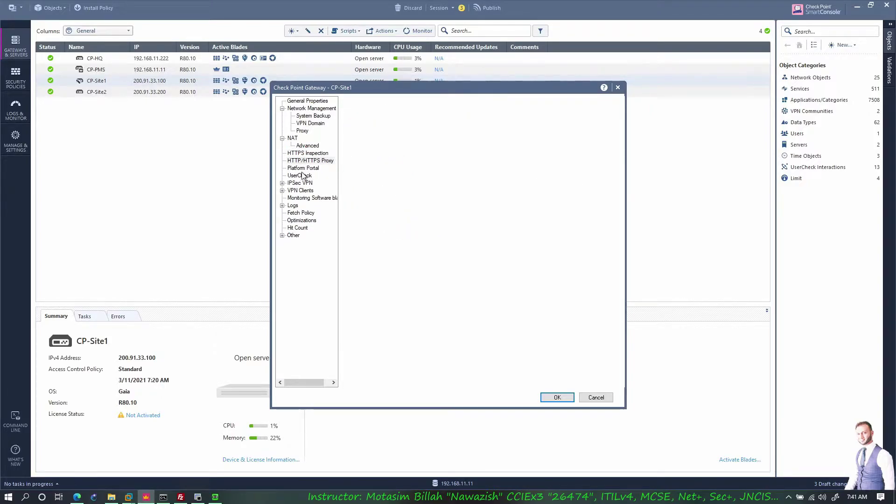
{"action": "left_click", "coordinate": [309, 169]}
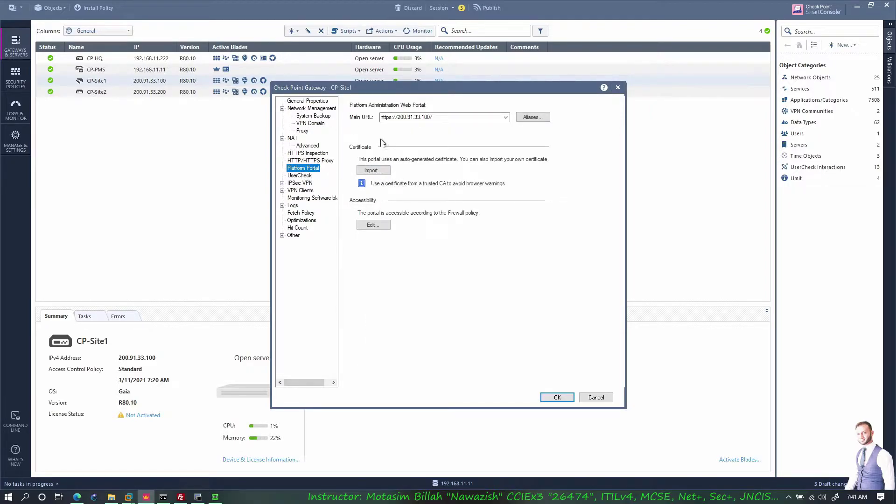
{"action": "left_click", "coordinate": [312, 176]}
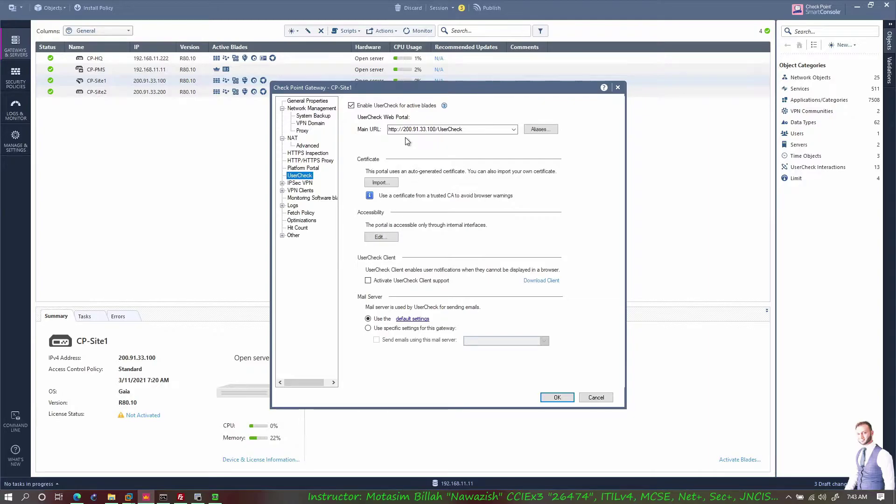
Make CP-Site1's UserCheck portal accessible 'Through all interfaces', then go to its IPsec VPN settings.
{"action": "left_click", "coordinate": [381, 237]}
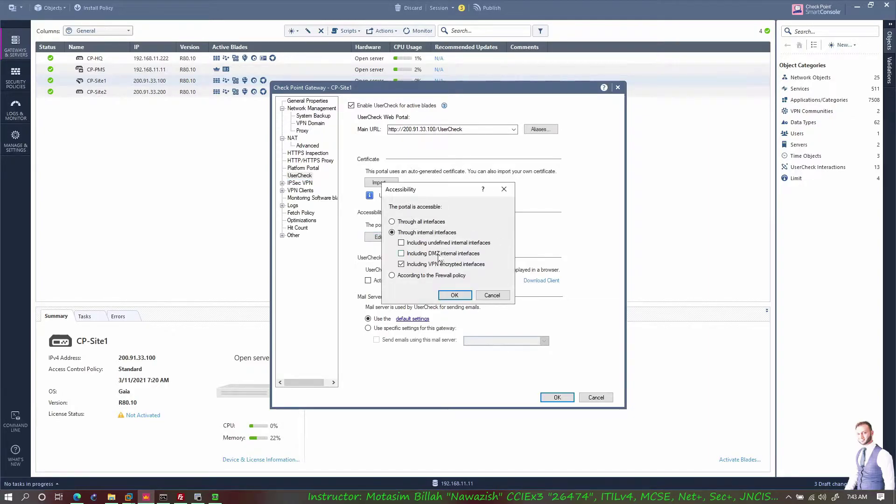
{"action": "left_click", "coordinate": [410, 223]}
{"action": "left_click", "coordinate": [416, 233]}
{"action": "left_click", "coordinate": [416, 276]}
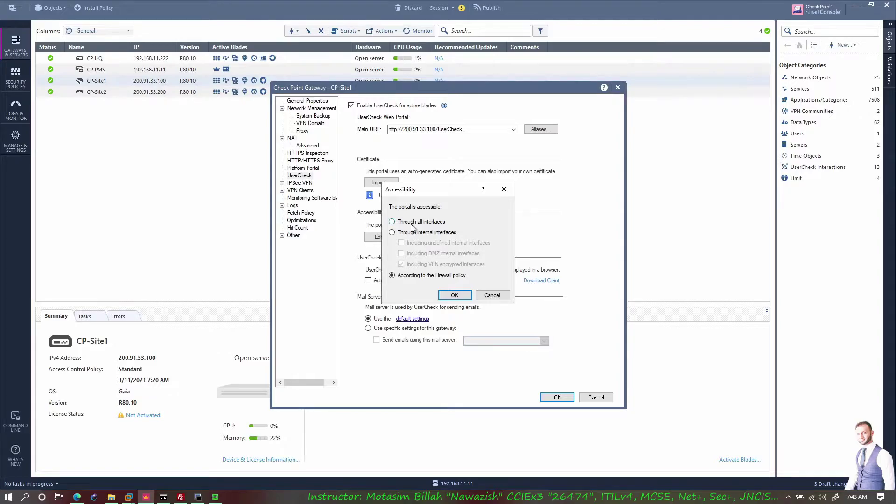
{"action": "left_click", "coordinate": [455, 295]}
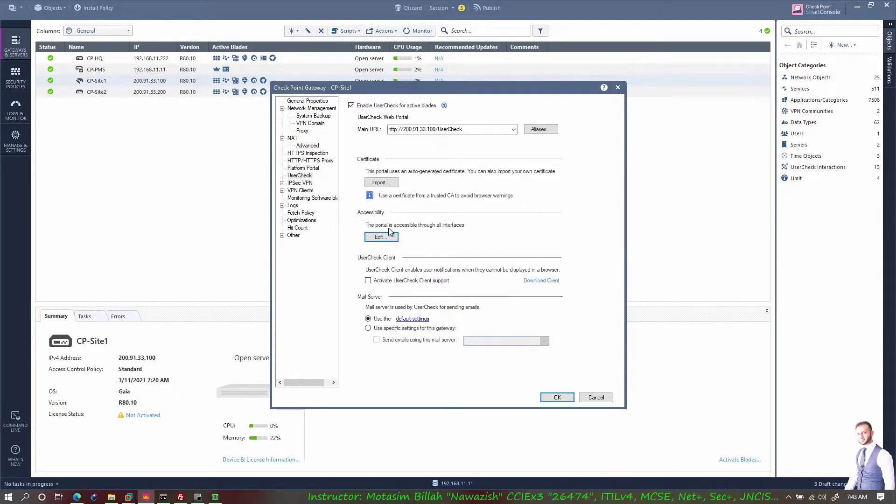
{"action": "left_click", "coordinate": [299, 184]}
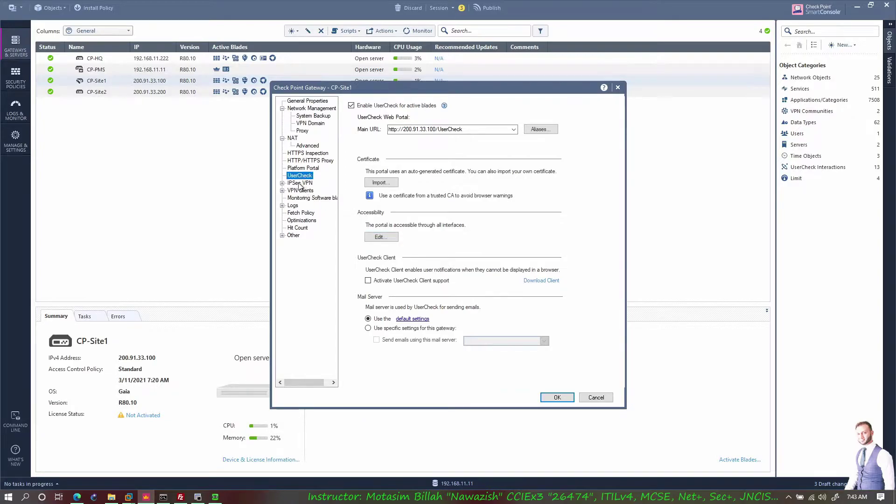
{"action": "left_click", "coordinate": [300, 183]}
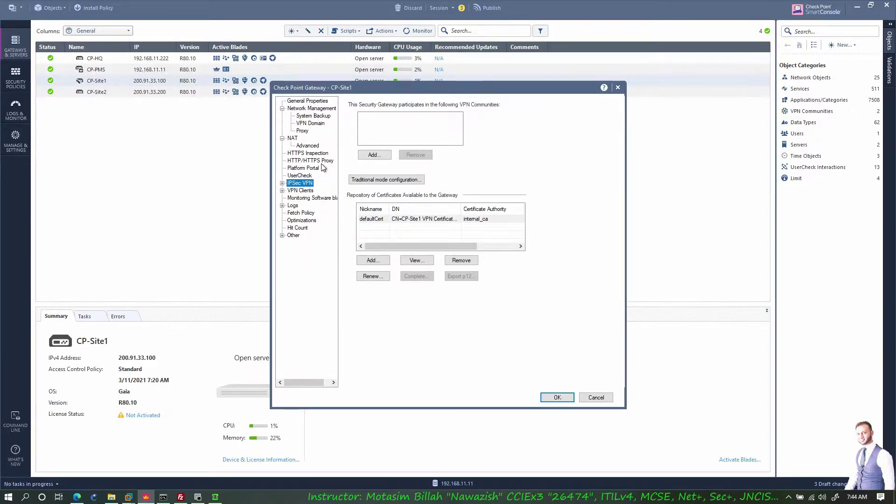
Set CP-Site1's VPN Link Selection to 'Calculate IP based on network topology'.
{"action": "left_click", "coordinate": [282, 183]}
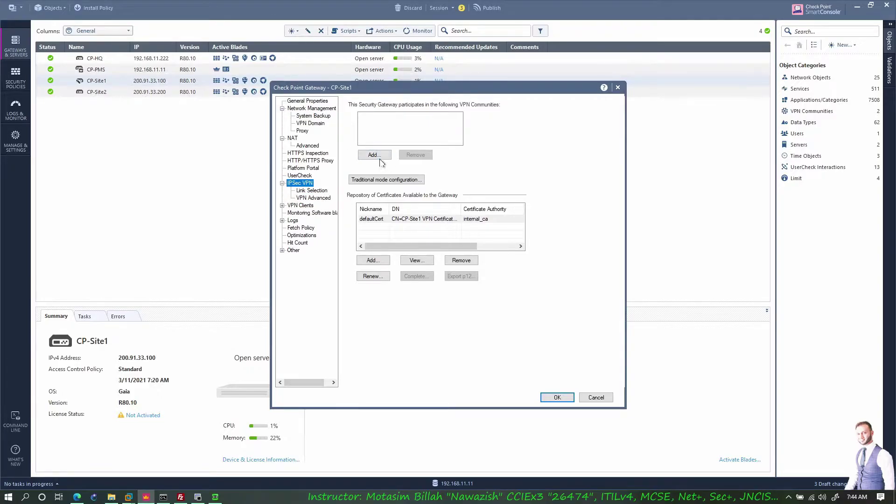
{"action": "left_click", "coordinate": [319, 191]}
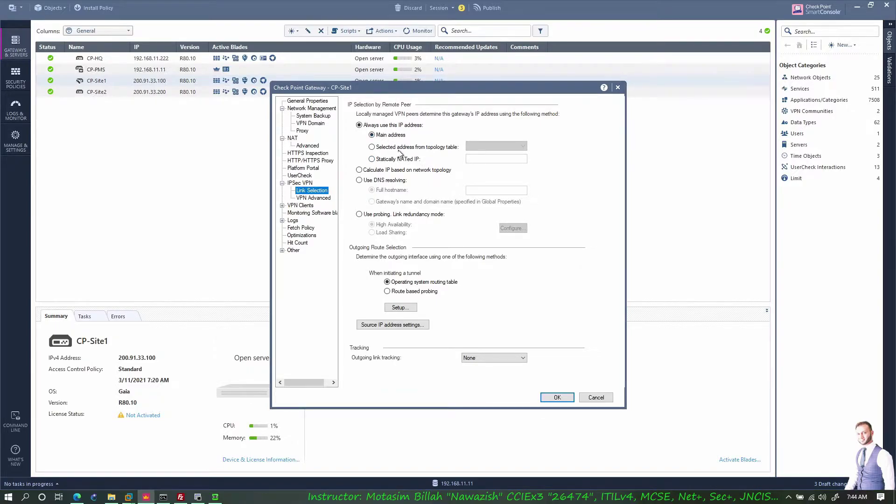
{"action": "left_click", "coordinate": [372, 147]}
{"action": "left_click", "coordinate": [522, 147]}
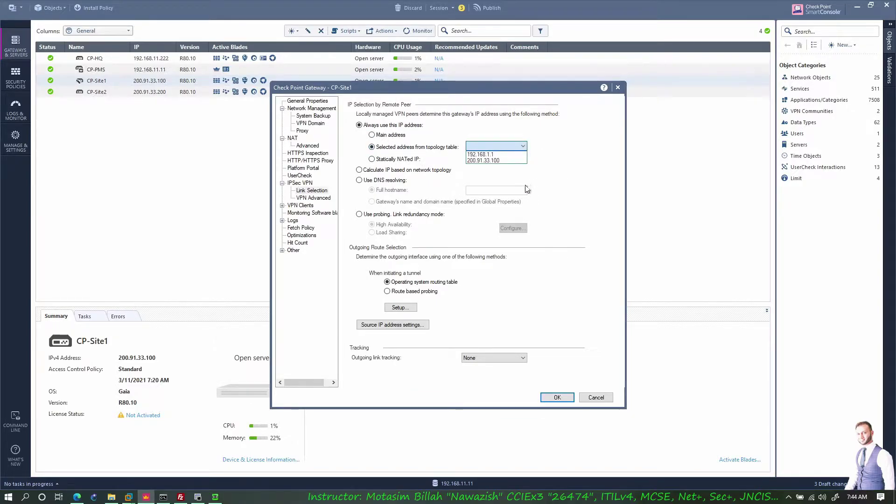
{"action": "left_click", "coordinate": [420, 158]}
{"action": "left_click", "coordinate": [409, 161]}
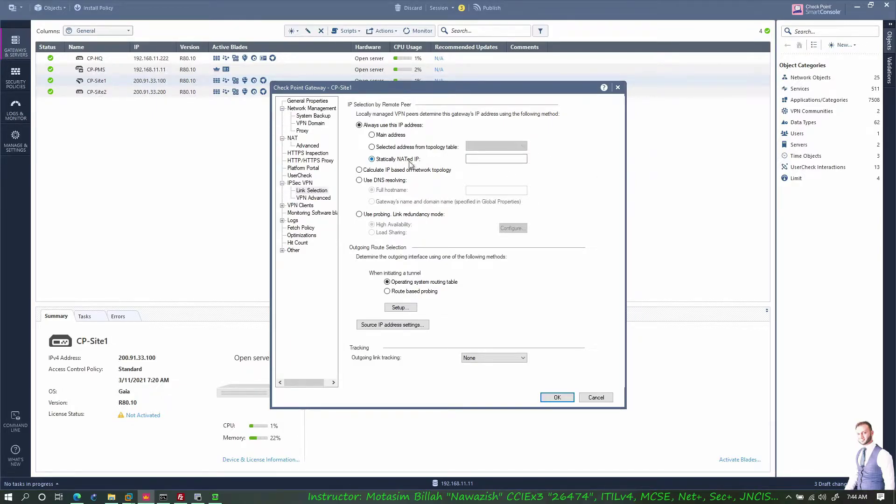
{"action": "left_click", "coordinate": [392, 171]}
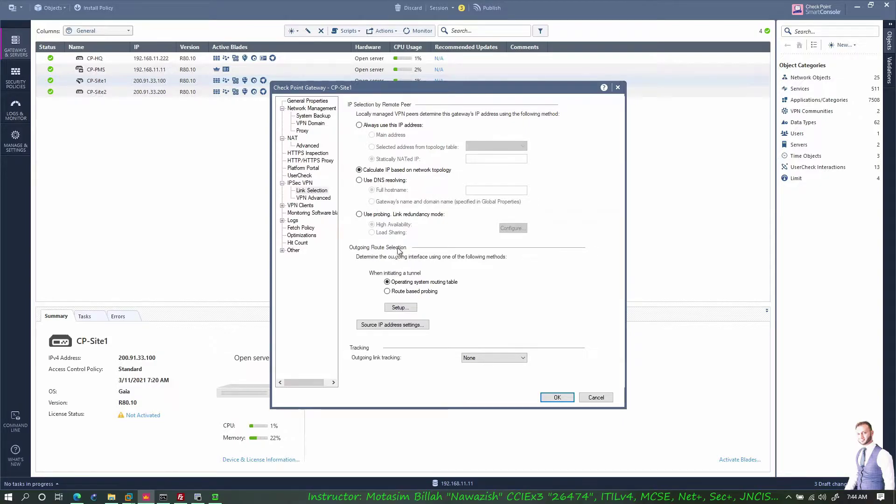
{"action": "left_click", "coordinate": [313, 198]}
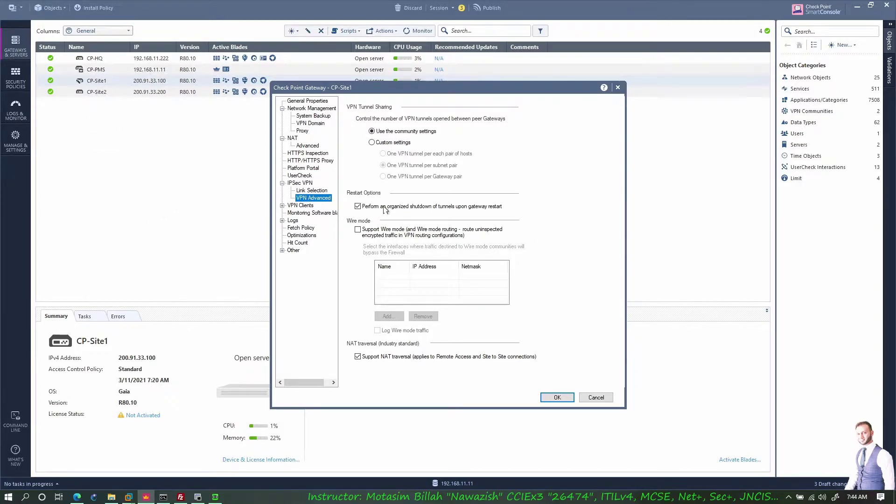
Review CP-Site1's VPN Clients, Monitoring, Logs and Fetch Policy pages, then cancel without saving.
{"action": "left_click", "coordinate": [300, 205]}
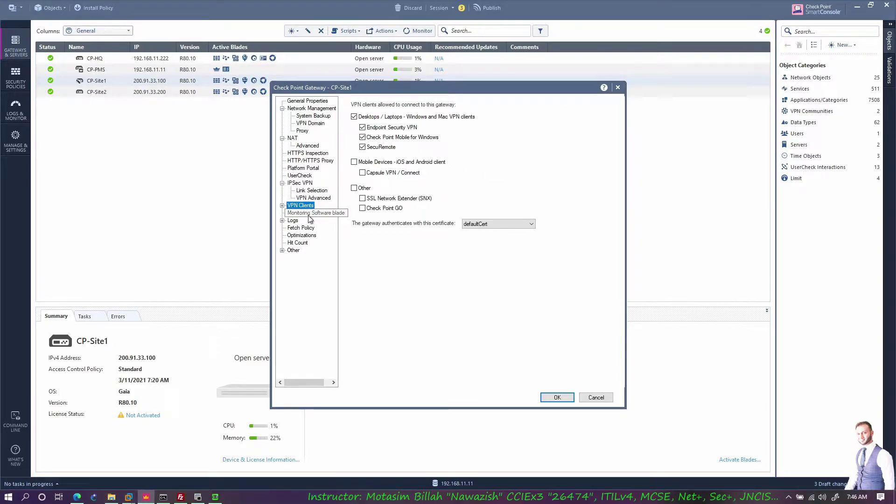
{"action": "left_click", "coordinate": [303, 214]}
{"action": "left_click", "coordinate": [293, 220]}
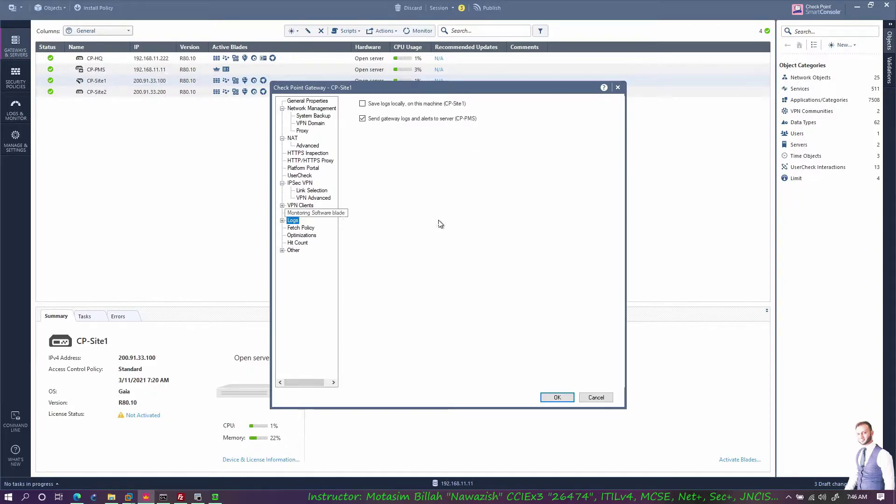
{"action": "left_click", "coordinate": [311, 228]}
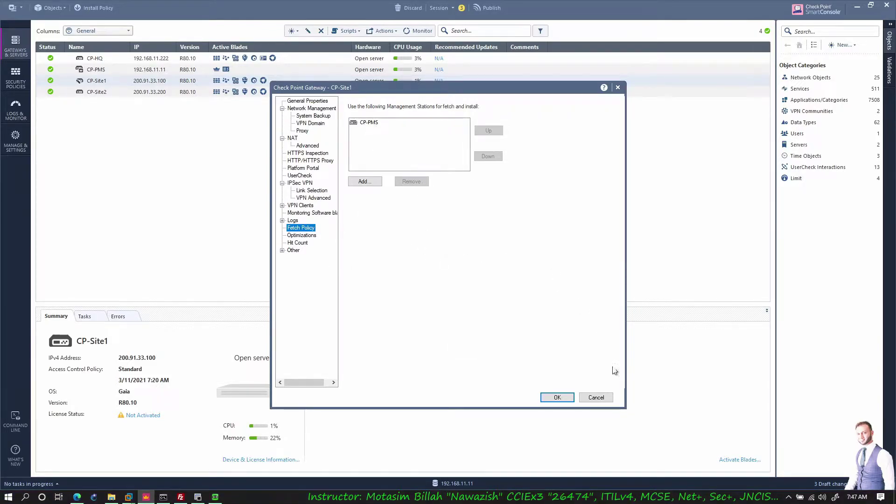
{"action": "left_click", "coordinate": [596, 397]}
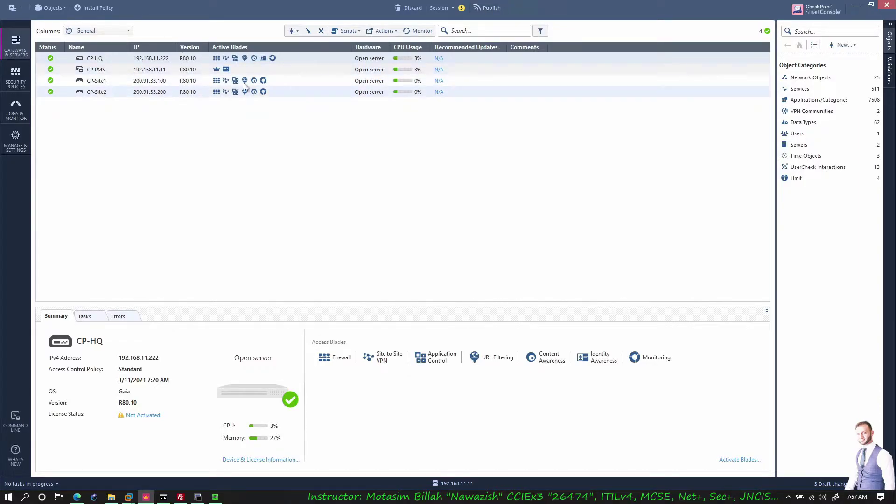
Name the session SecAdmin and discard all 4 pending draft changes.
{"action": "left_click", "coordinate": [440, 13]}
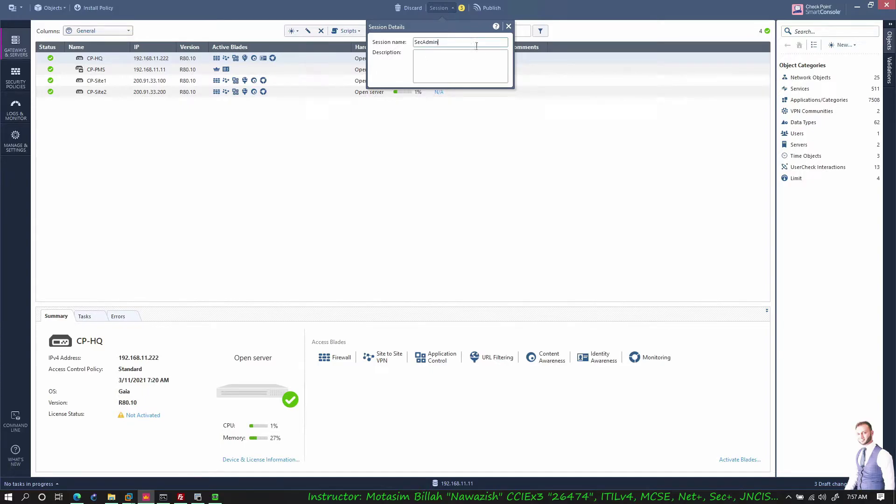
{"action": "left_click", "coordinate": [472, 112]}
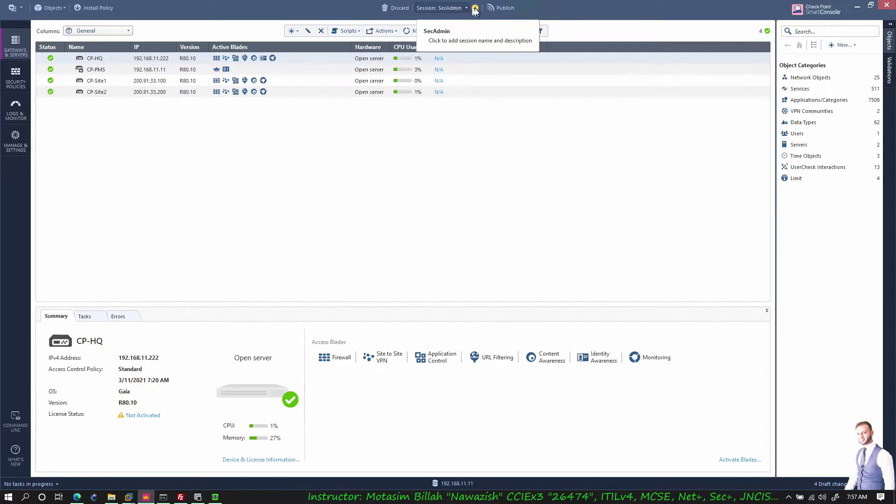
{"action": "left_click", "coordinate": [396, 8]}
{"action": "left_click", "coordinate": [484, 277]}
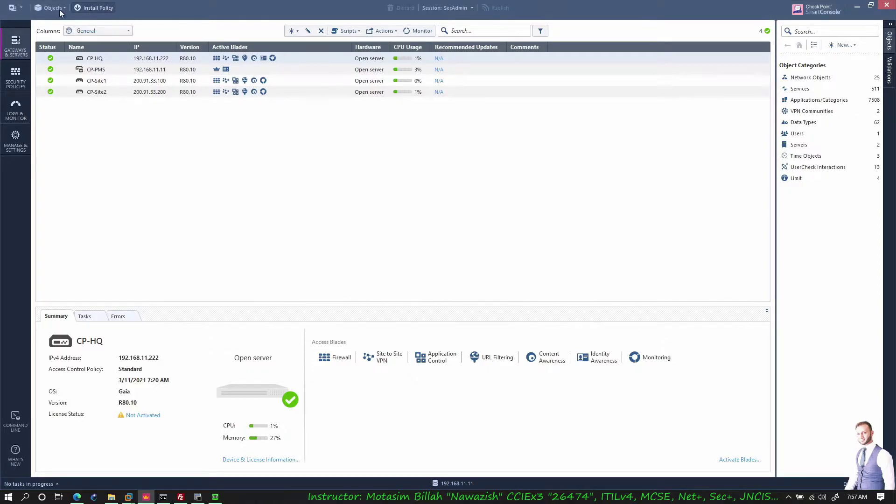
{"action": "left_click", "coordinate": [22, 8]}
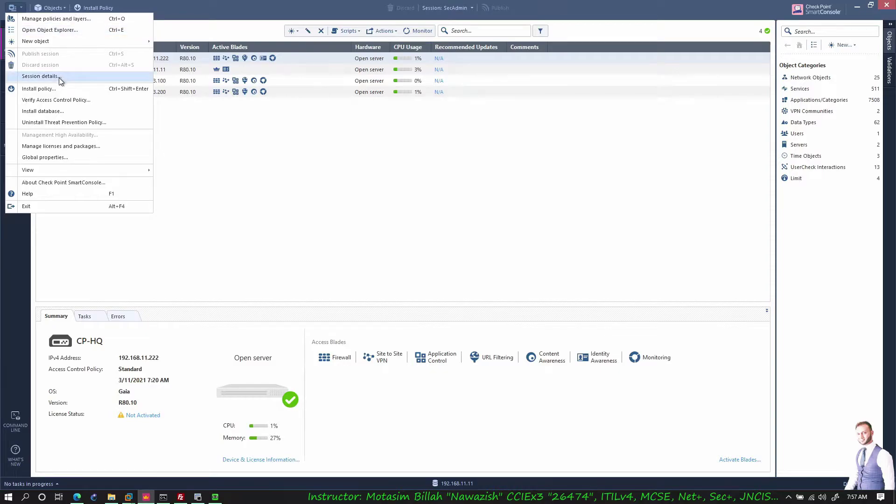
{"action": "left_click", "coordinate": [336, 161]}
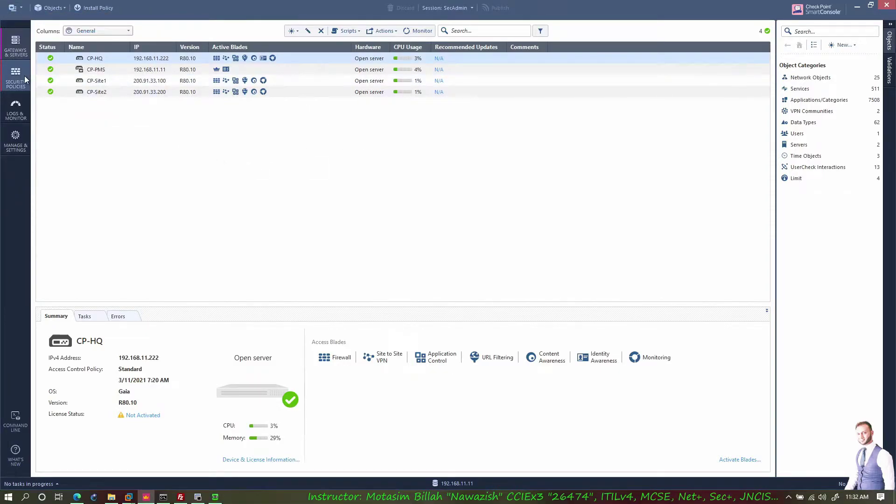
Select the Standard policy's MGMT Traffic rule and inspect its log entries.
{"action": "left_click", "coordinate": [16, 77]}
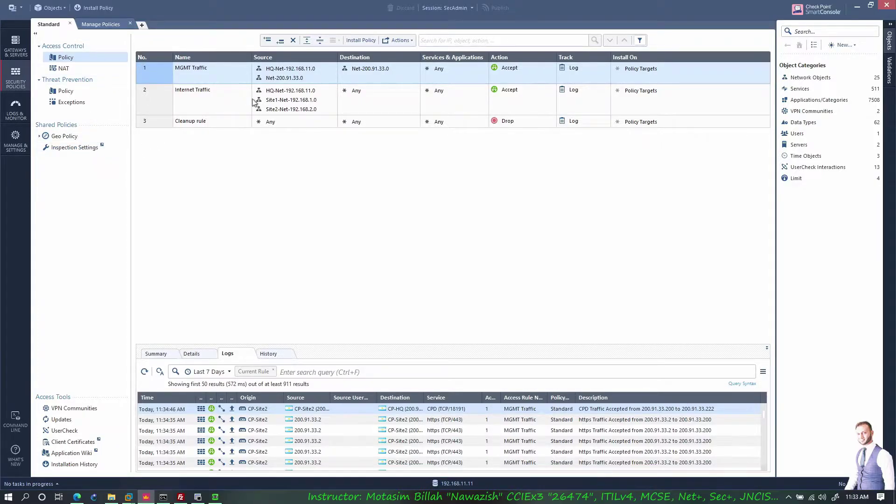
{"action": "left_click", "coordinate": [223, 80]}
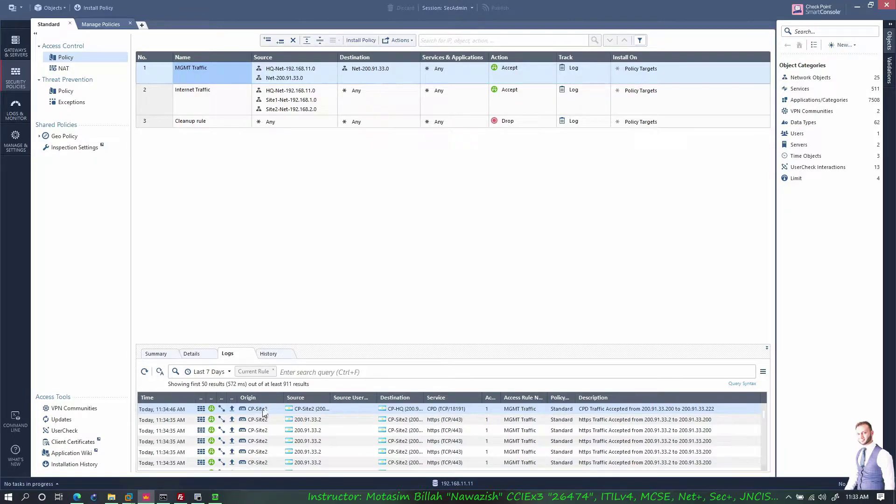
{"action": "left_click", "coordinate": [304, 419]}
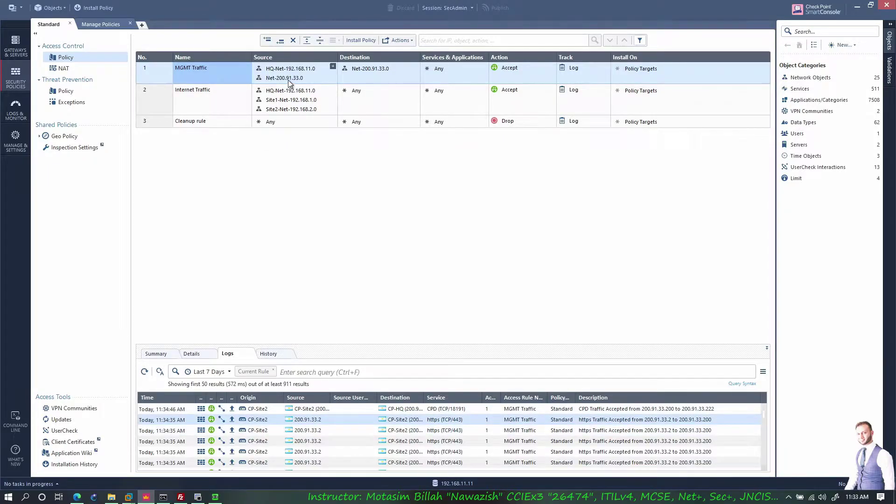
{"action": "left_click", "coordinate": [276, 429]}
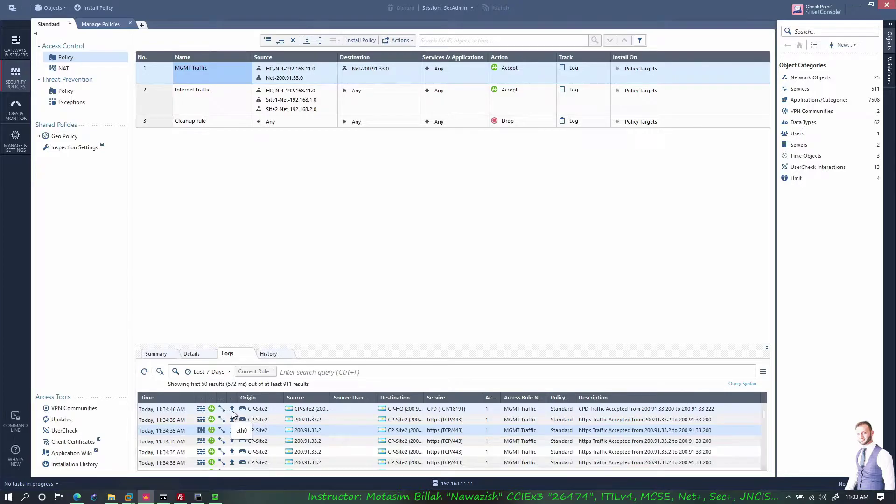
{"action": "left_click", "coordinate": [256, 412]}
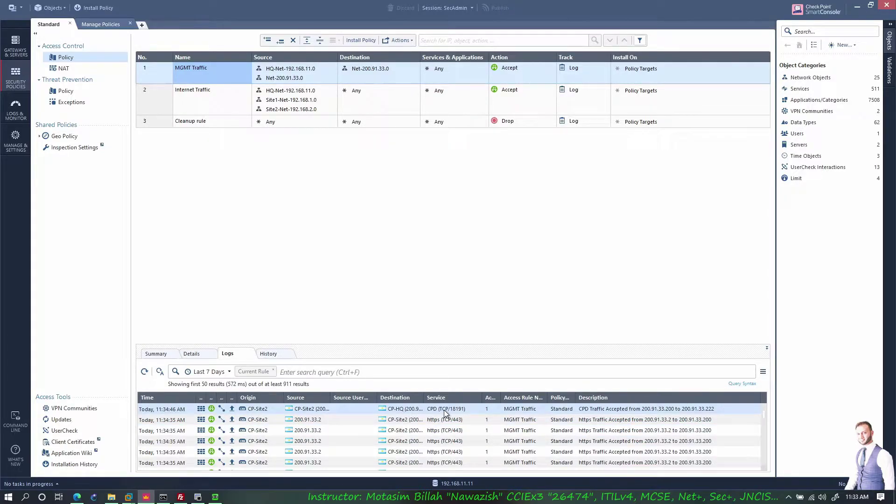
{"action": "left_click", "coordinate": [461, 443]}
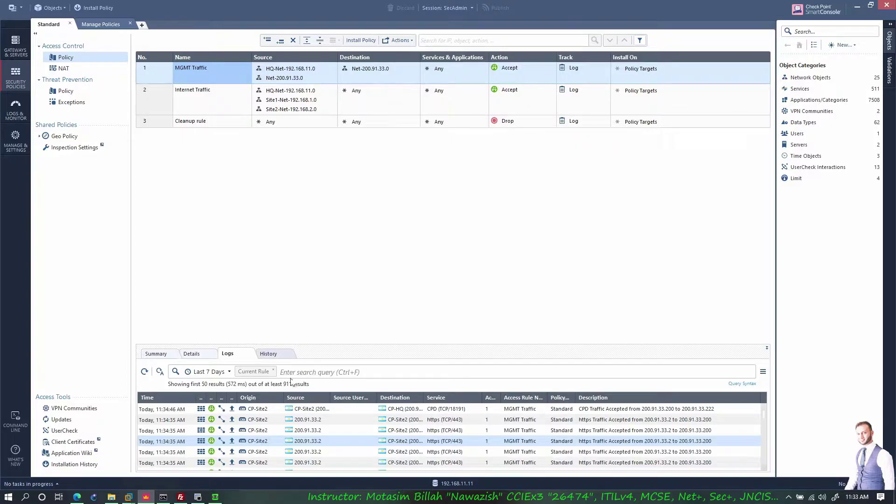
Check the MGMT Traffic rule's History, Details and Summary, then list the VPN Communities.
{"action": "left_click", "coordinate": [268, 355]}
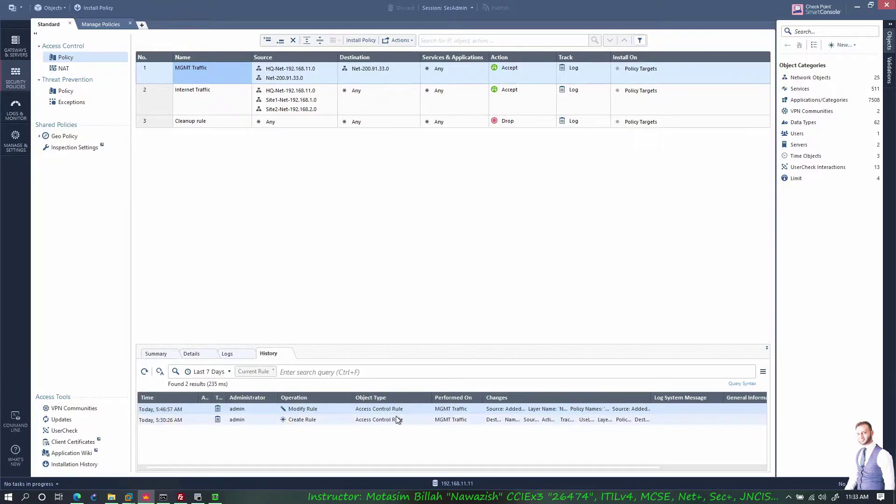
{"action": "left_click", "coordinate": [191, 354]}
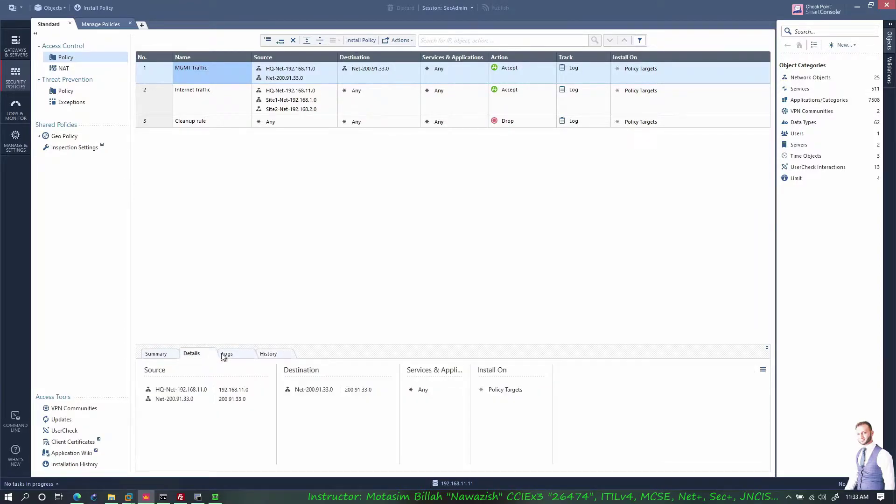
{"action": "left_click", "coordinate": [161, 354]}
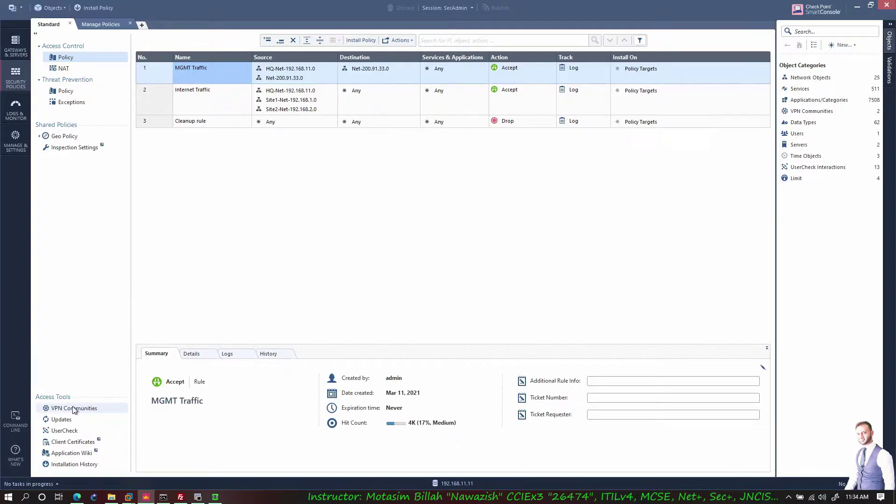
{"action": "left_click", "coordinate": [105, 405]}
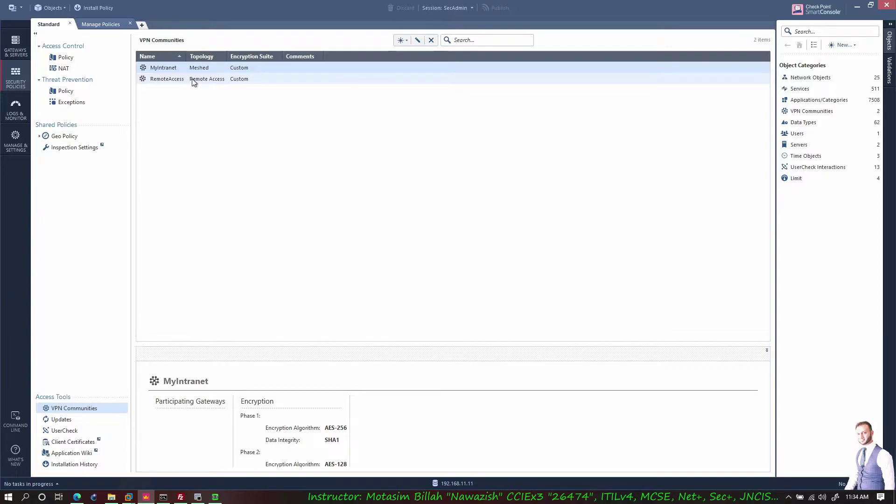
{"action": "left_click", "coordinate": [208, 81]}
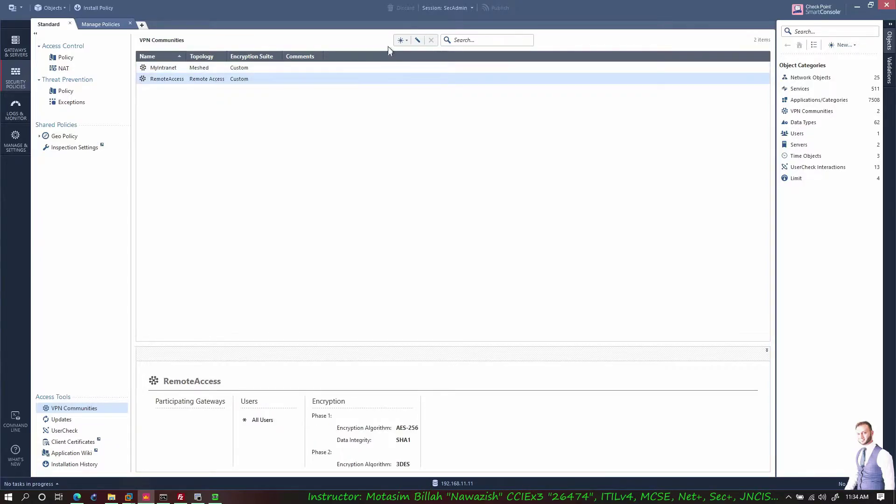
{"action": "left_click", "coordinate": [403, 40]}
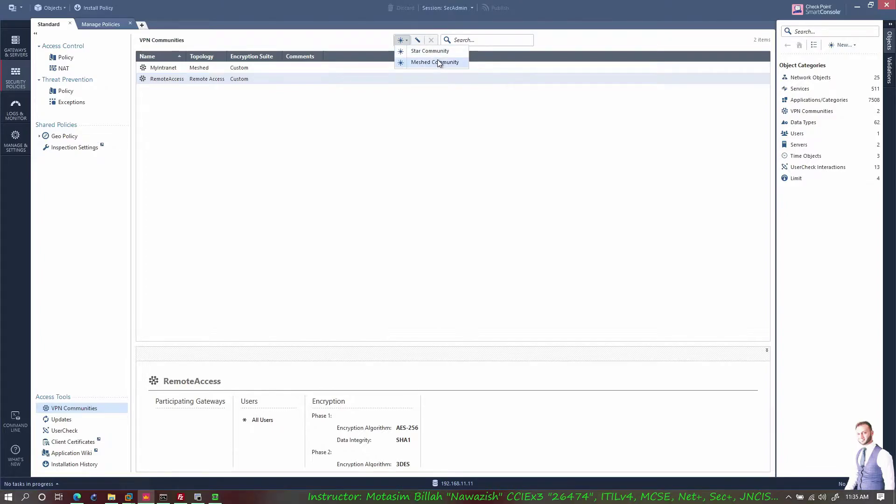
{"action": "left_click", "coordinate": [368, 117]}
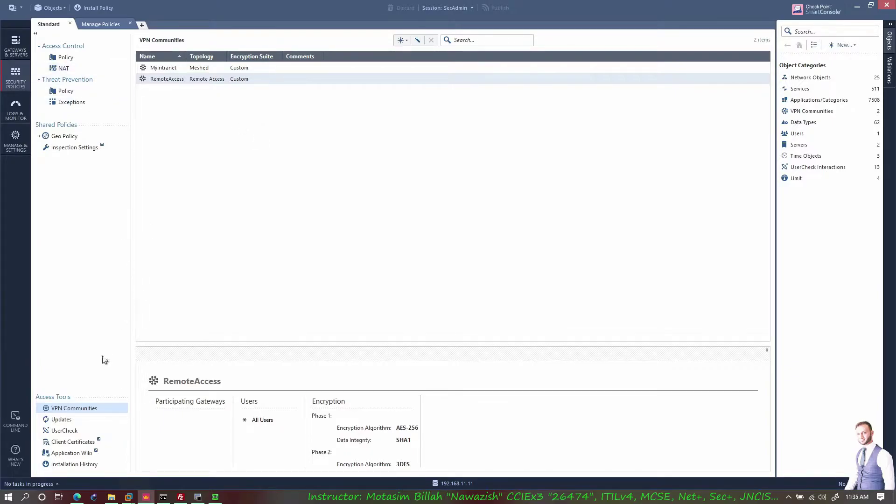
Preview the Access Notification, Blocked Message and Company Policy UserCheck pages, ending on Access Approval.
{"action": "left_click", "coordinate": [70, 419]}
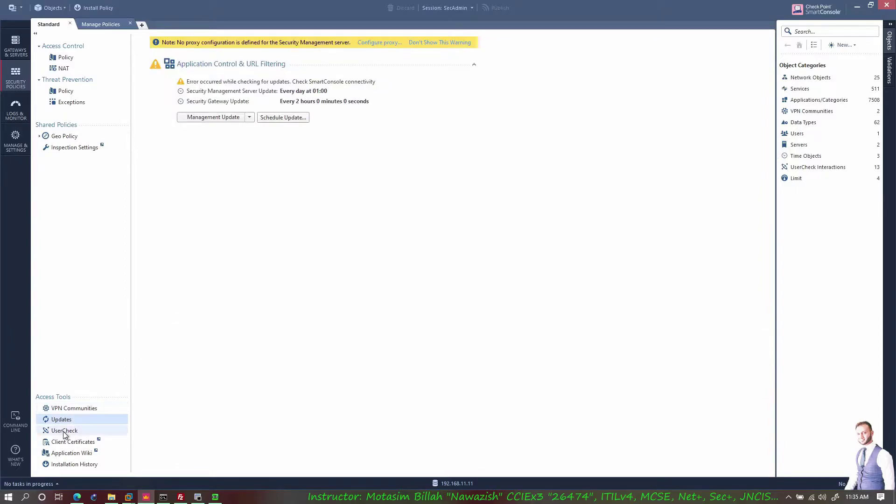
{"action": "left_click", "coordinate": [98, 430]}
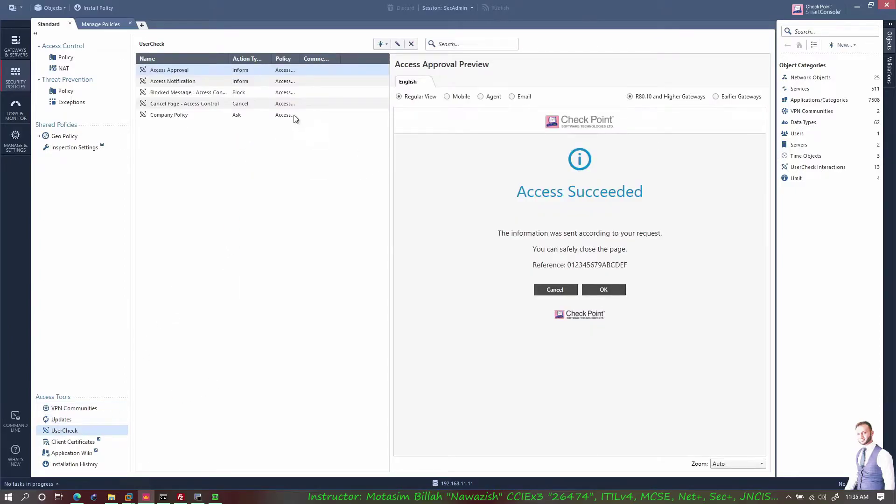
{"action": "left_click", "coordinate": [274, 82]}
{"action": "left_click", "coordinate": [265, 94]}
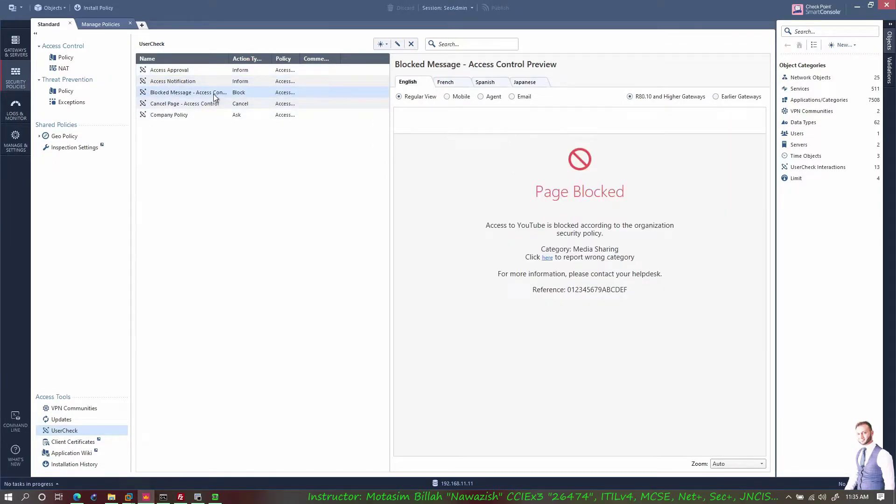
{"action": "left_click", "coordinate": [209, 114]}
{"action": "left_click", "coordinate": [215, 93]}
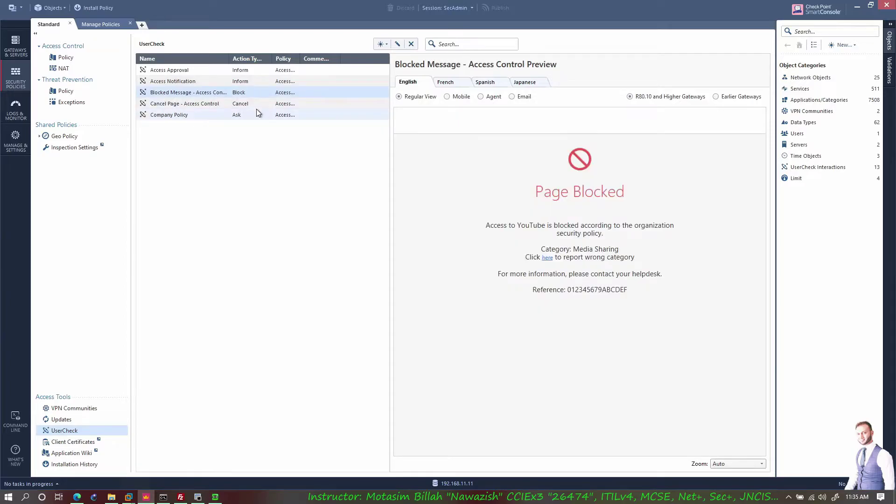
{"action": "left_click", "coordinate": [245, 81]}
{"action": "left_click", "coordinate": [382, 45]}
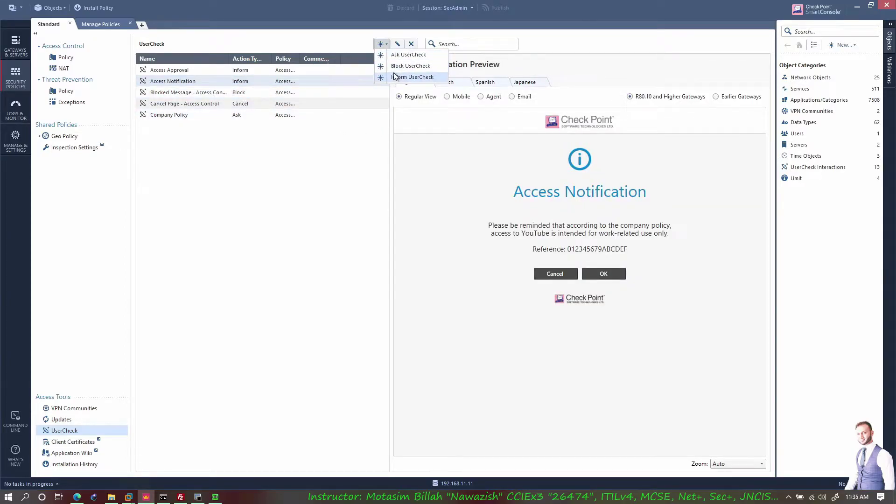
{"action": "left_click", "coordinate": [247, 82]}
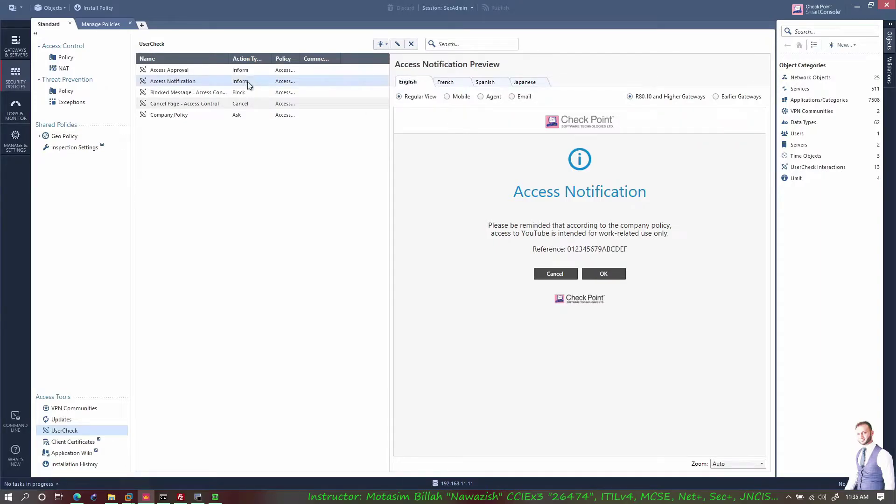
{"action": "left_click", "coordinate": [201, 69]}
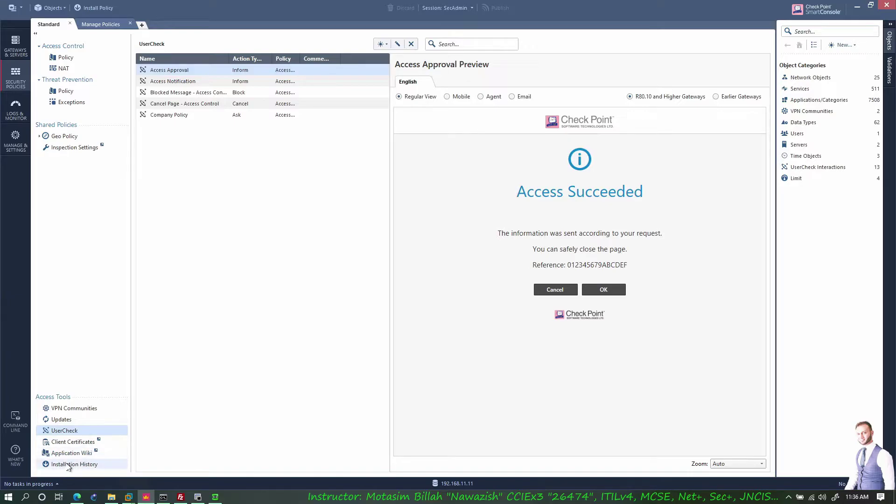
Review the gateways' Installation History, then return to the Standard Access Control policy.
{"action": "left_click", "coordinate": [102, 466]}
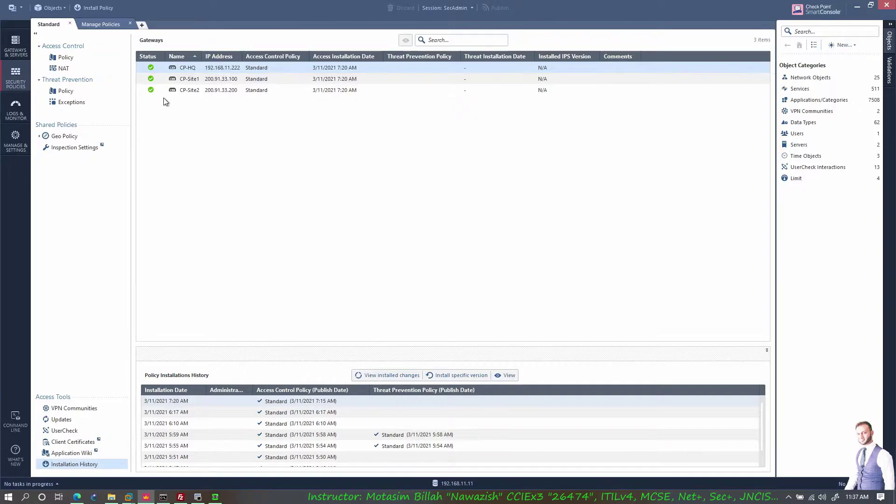
{"action": "left_click", "coordinate": [86, 59]}
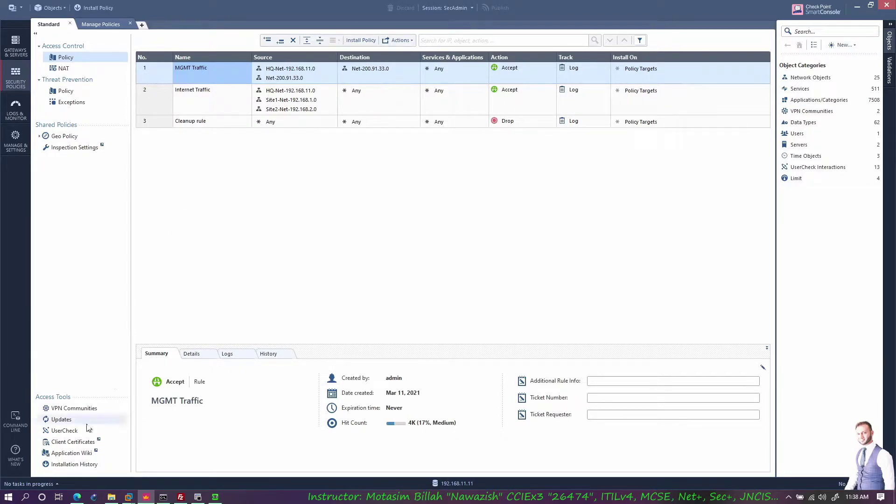
View the EVE lab topology in Edge, then return to SmartConsole's Manage Policies tab.
{"action": "left_click", "coordinate": [77, 497]}
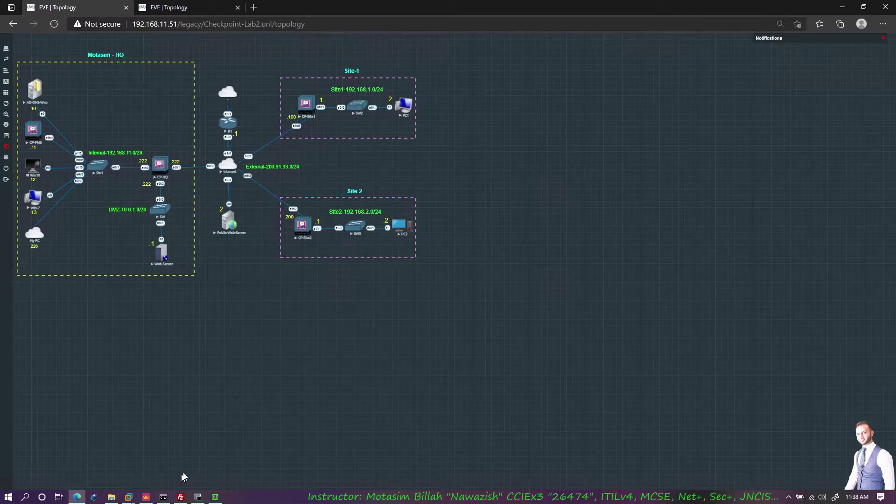
{"action": "left_click", "coordinate": [146, 497]}
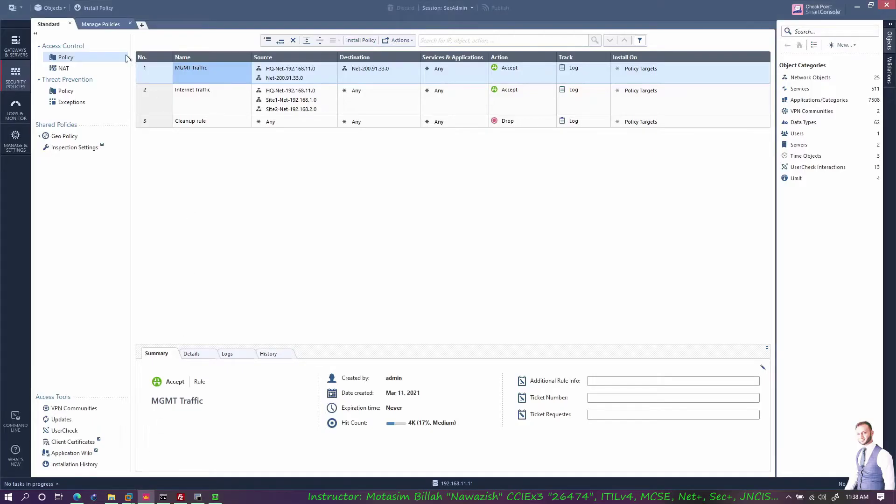
{"action": "left_click", "coordinate": [107, 25]}
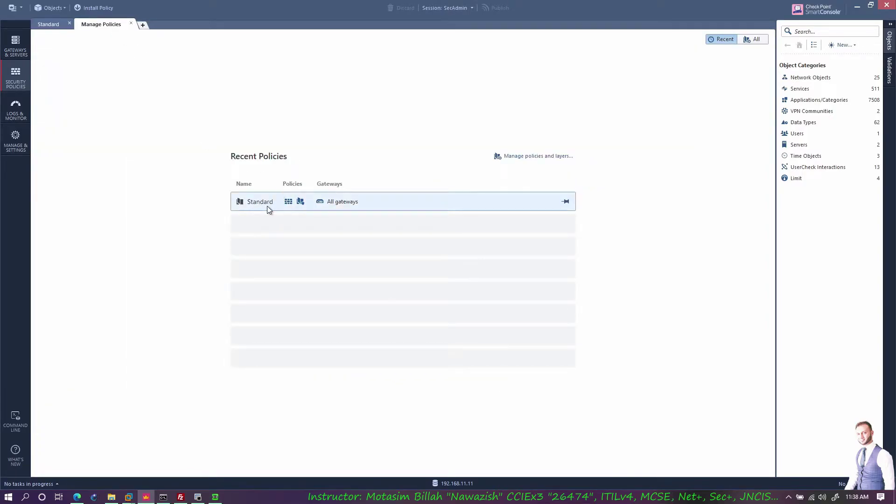
In Manage policies and layers, explore Standard's Clone options without cloning, then start a New policy.
{"action": "left_click", "coordinate": [528, 156]}
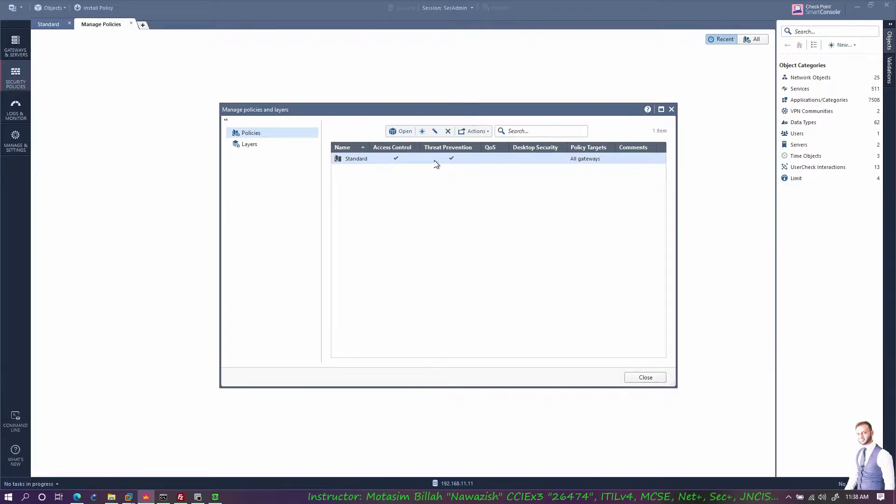
{"action": "left_click", "coordinate": [472, 131]}
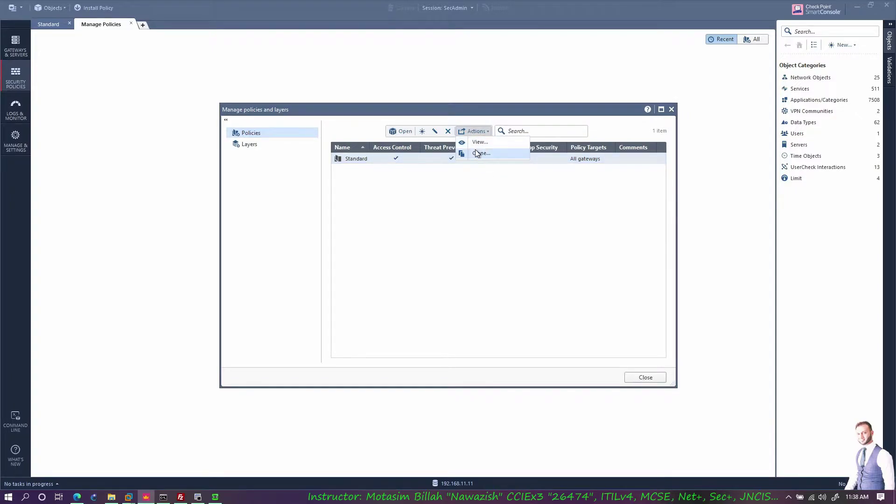
{"action": "left_click", "coordinate": [414, 161]}
{"action": "right_click", "coordinate": [369, 163]}
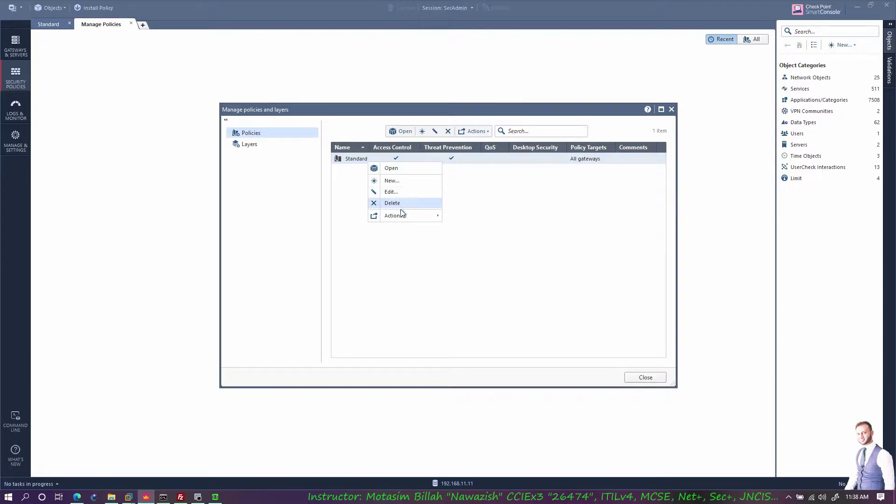
{"action": "mouse_move", "coordinate": [402, 216]}
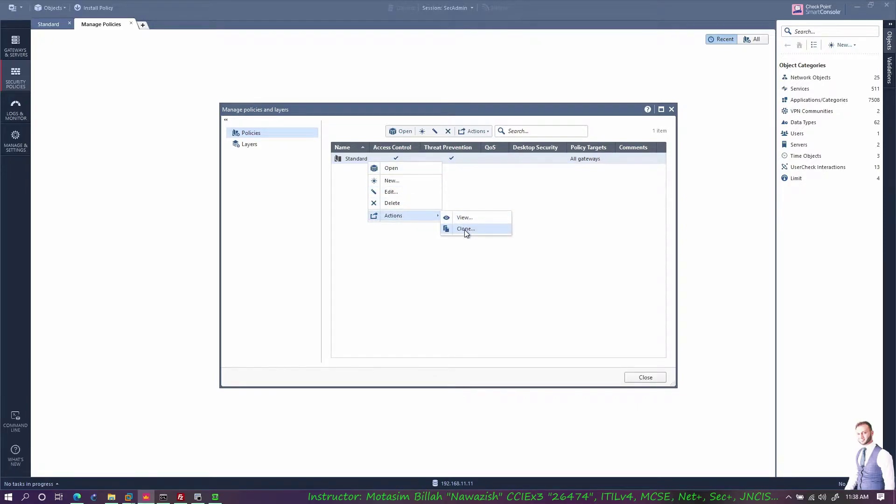
{"action": "left_click", "coordinate": [413, 252]}
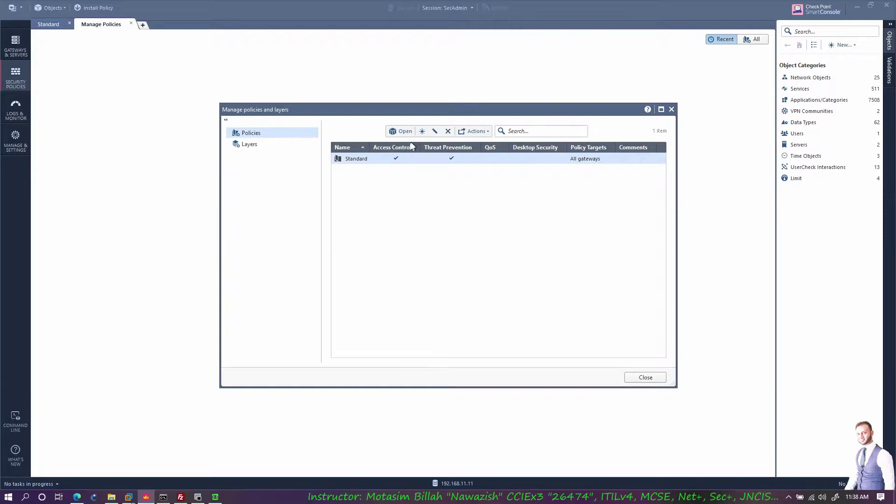
{"action": "left_click", "coordinate": [421, 132]}
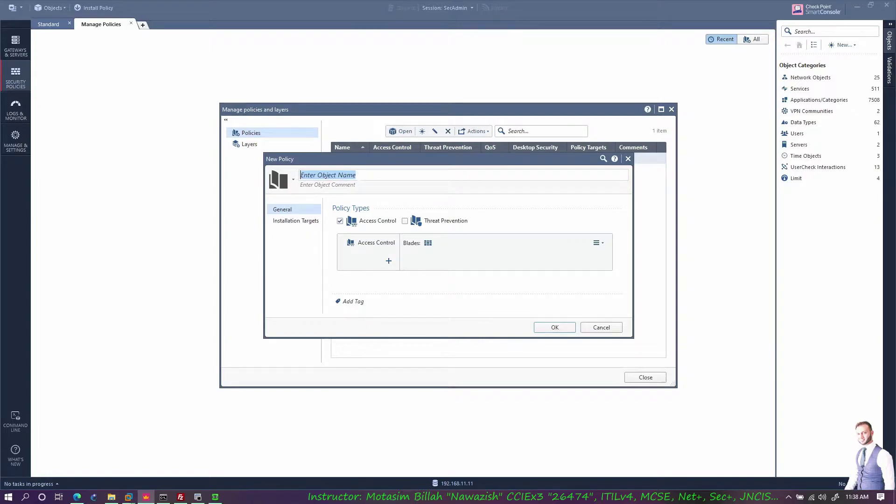
Create policy 'Site2' with Access Control and Threat Prevention, installed only on CP-Site2.
{"action": "type", "text": "Site2"}
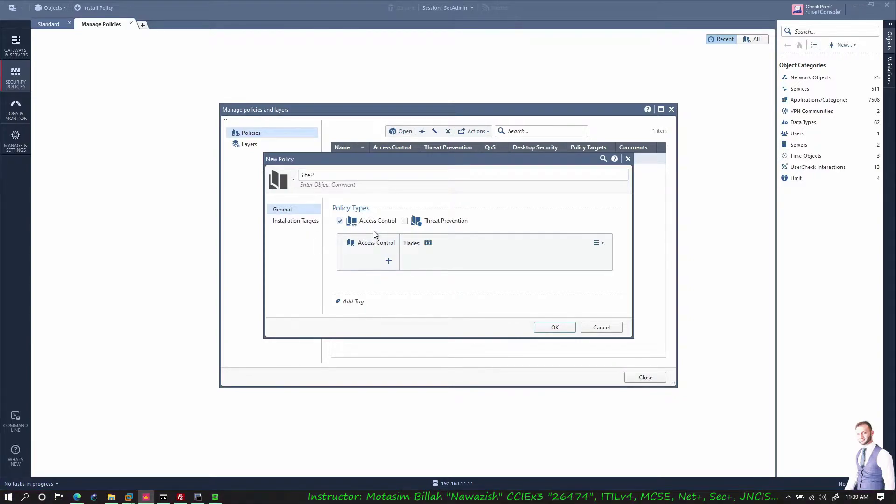
{"action": "left_click", "coordinate": [405, 222]}
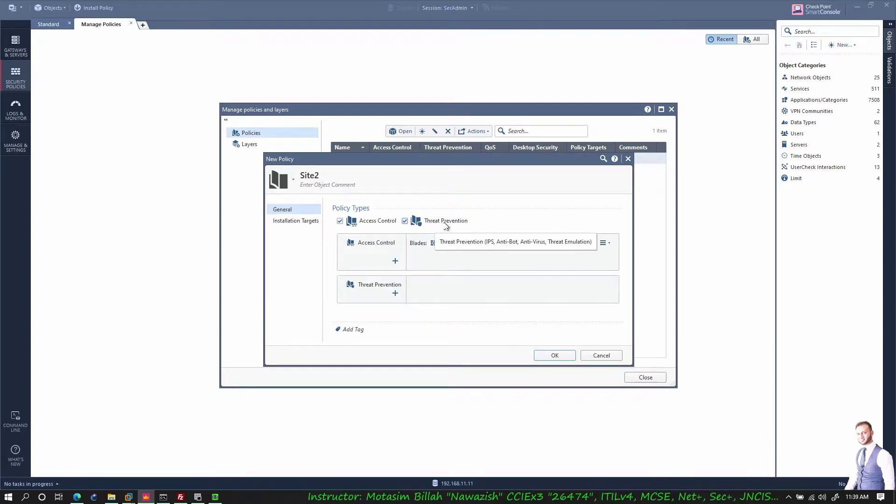
{"action": "left_click", "coordinate": [297, 221]}
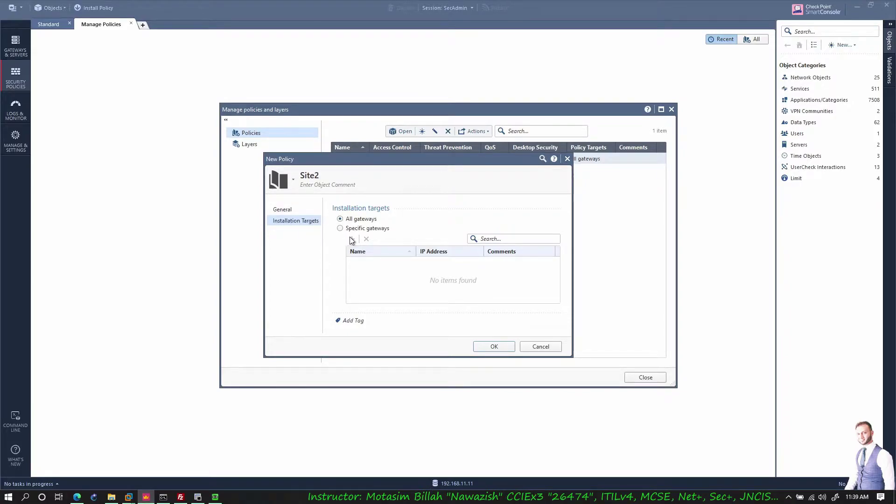
{"action": "left_click", "coordinate": [362, 229]}
{"action": "left_click", "coordinate": [352, 239]}
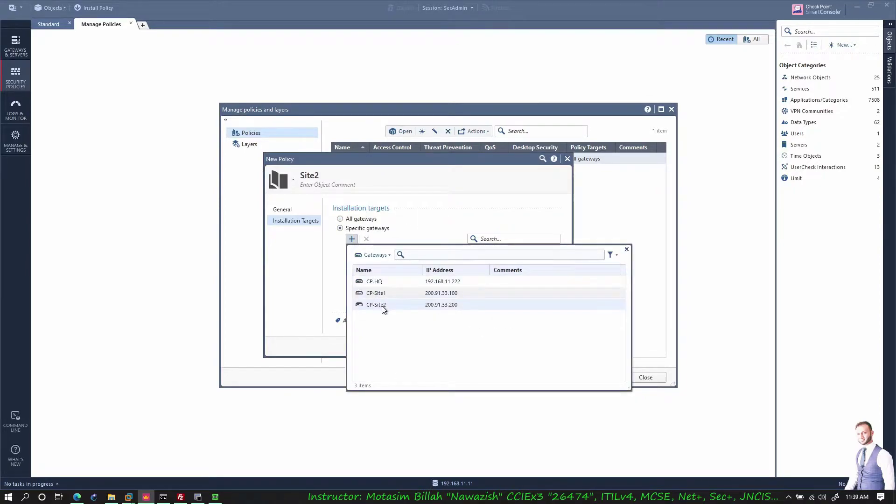
{"action": "left_click", "coordinate": [375, 304]}
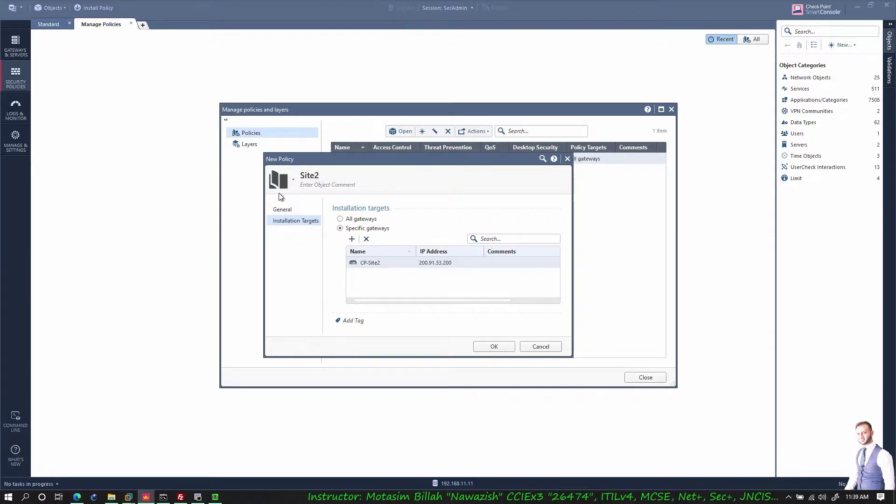
{"action": "left_click", "coordinate": [496, 345]}
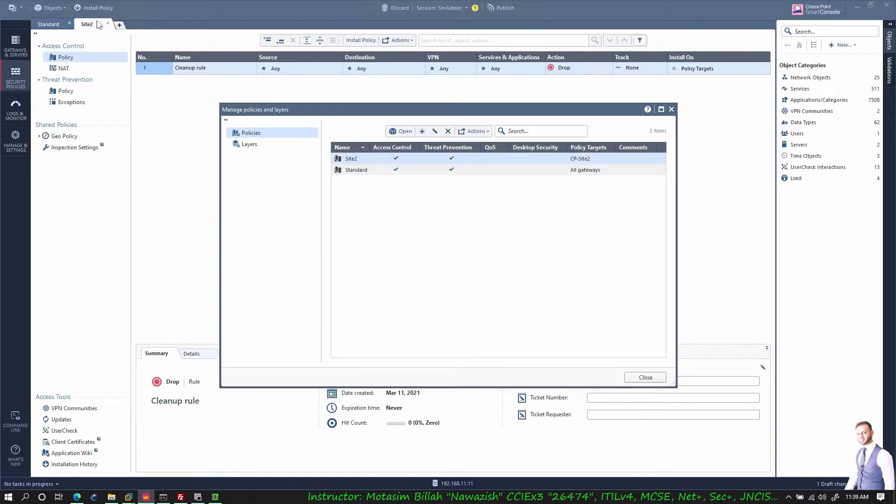
Clone the Standard policy package as Site1 and close the policies manager.
{"action": "right_click", "coordinate": [364, 170]}
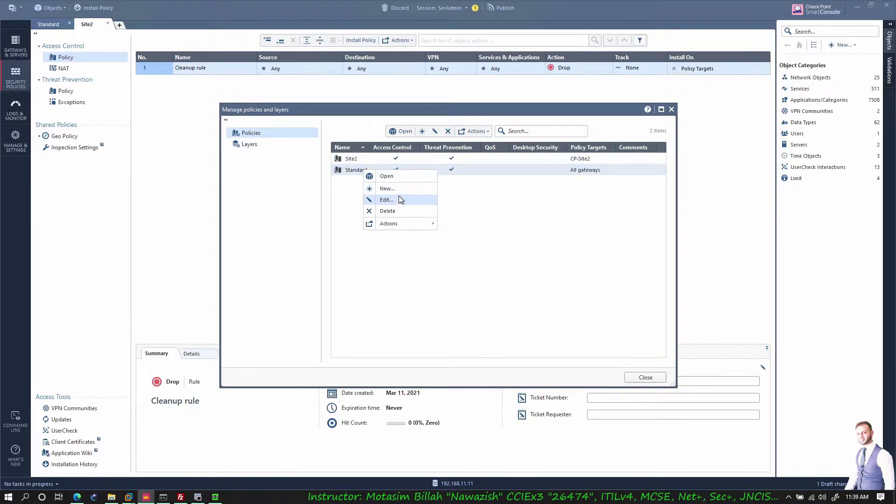
{"action": "mouse_move", "coordinate": [401, 224]}
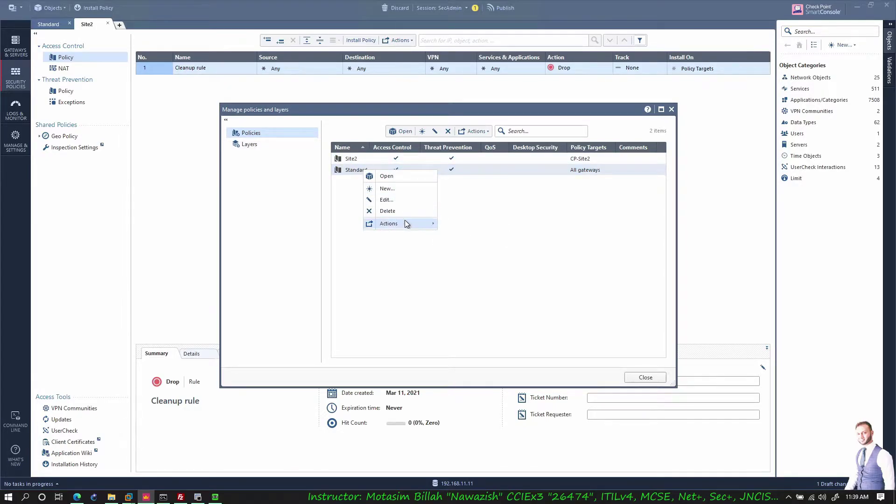
{"action": "left_click", "coordinate": [461, 237]}
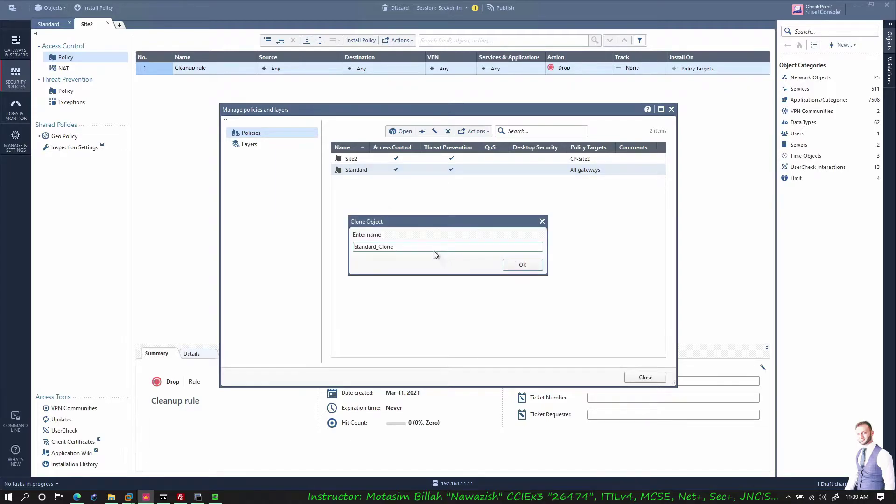
{"action": "type", "text": "Site1"}
{"action": "left_click", "coordinate": [524, 264]}
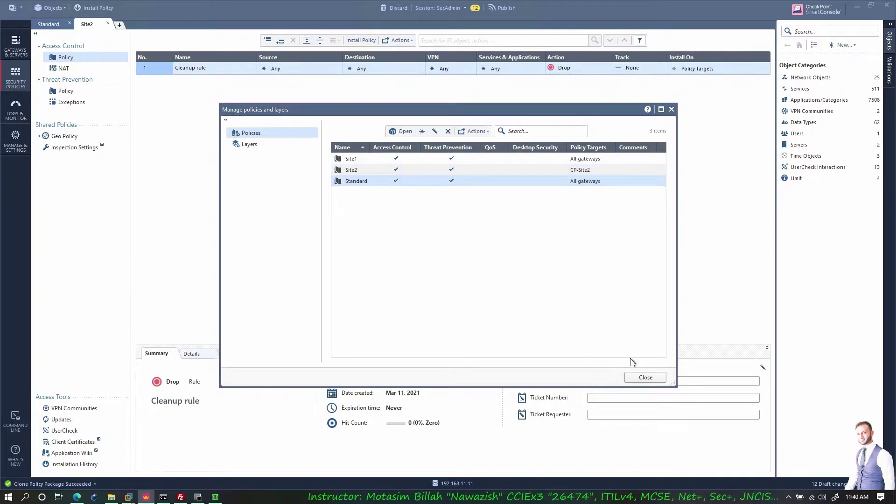
{"action": "left_click", "coordinate": [646, 378]}
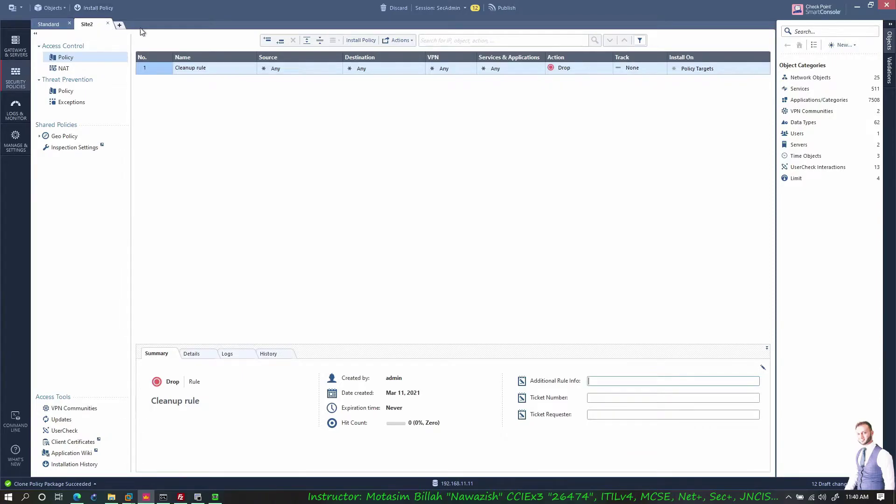
Open the Site1 policy in a new tab and glance at the Site2 and Standard rules.
{"action": "left_click", "coordinate": [119, 25]}
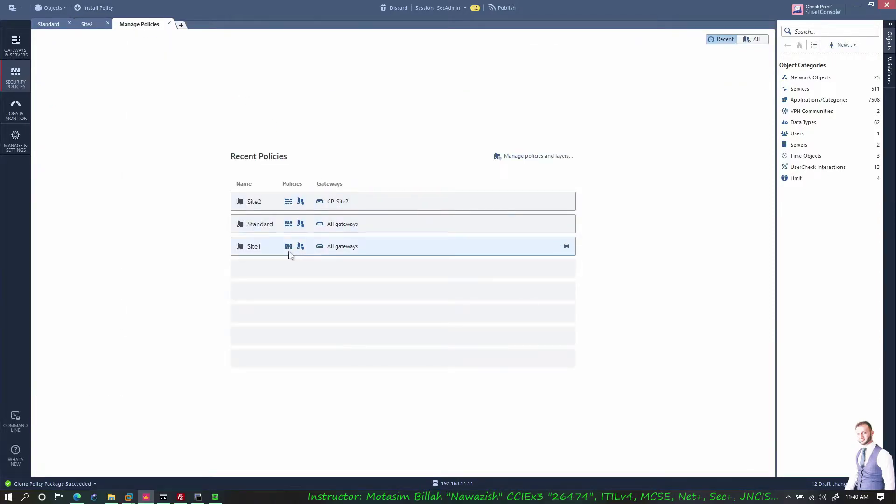
{"action": "left_click", "coordinate": [265, 250]}
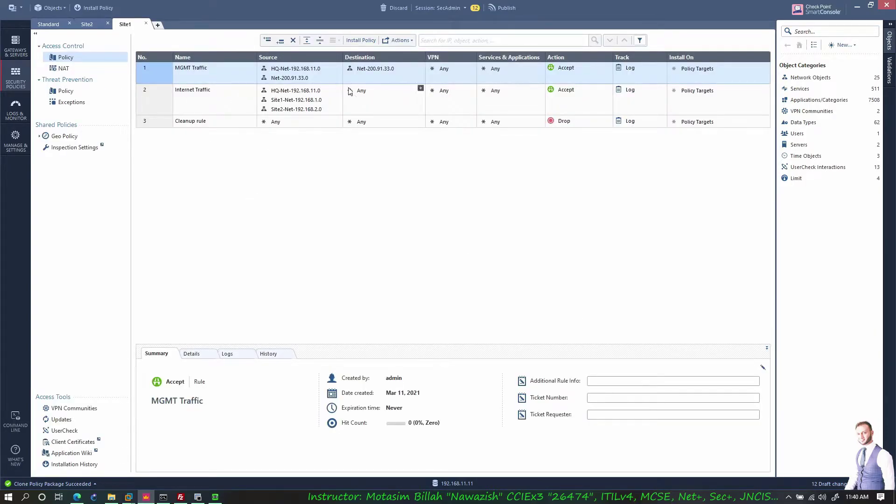
{"action": "left_click", "coordinate": [99, 21]}
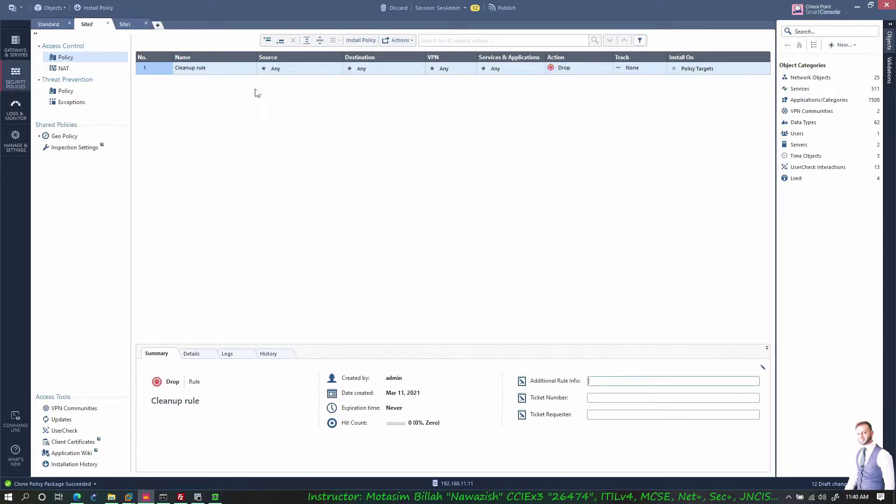
{"action": "left_click", "coordinate": [52, 25]}
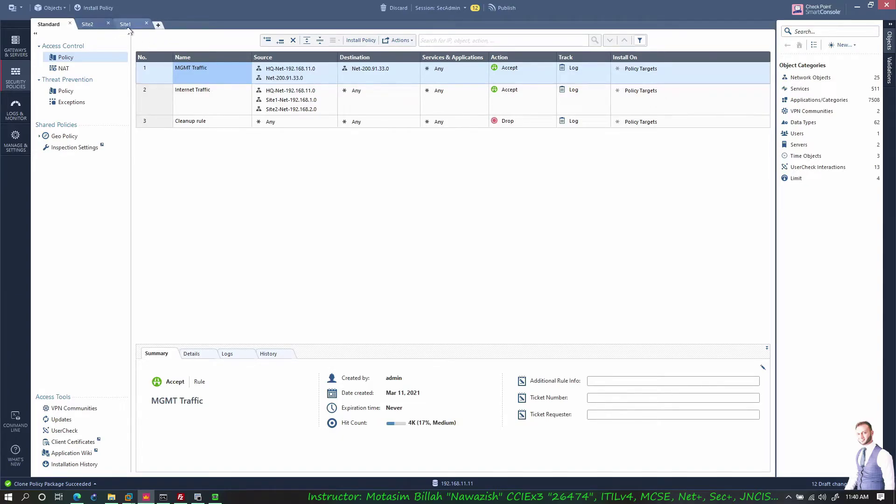
Bring up the Manage policies and layers list from another new tab.
{"action": "left_click", "coordinate": [158, 25]}
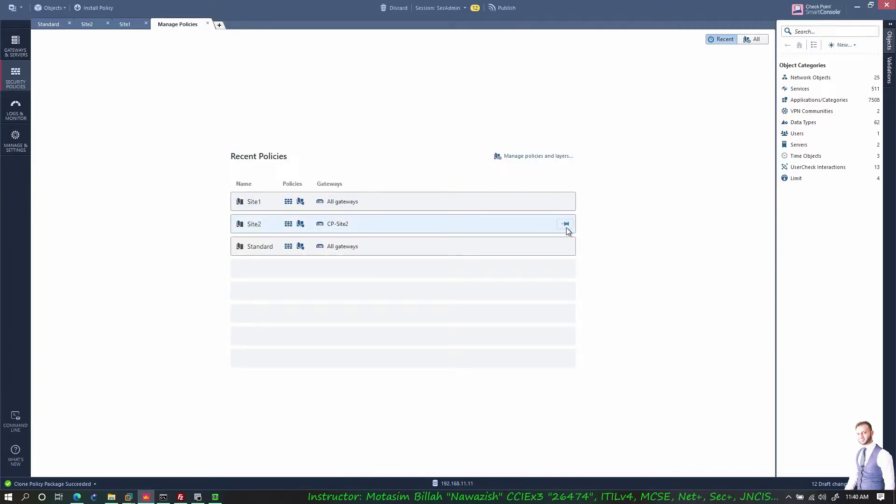
{"action": "left_click", "coordinate": [444, 230]}
{"action": "left_click", "coordinate": [517, 156]}
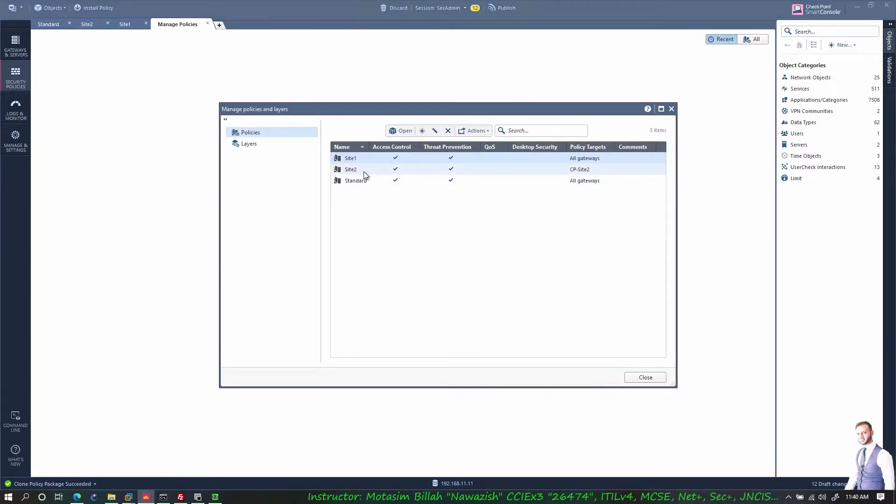
Delete the empty Site2 policy package.
{"action": "left_click", "coordinate": [363, 169]}
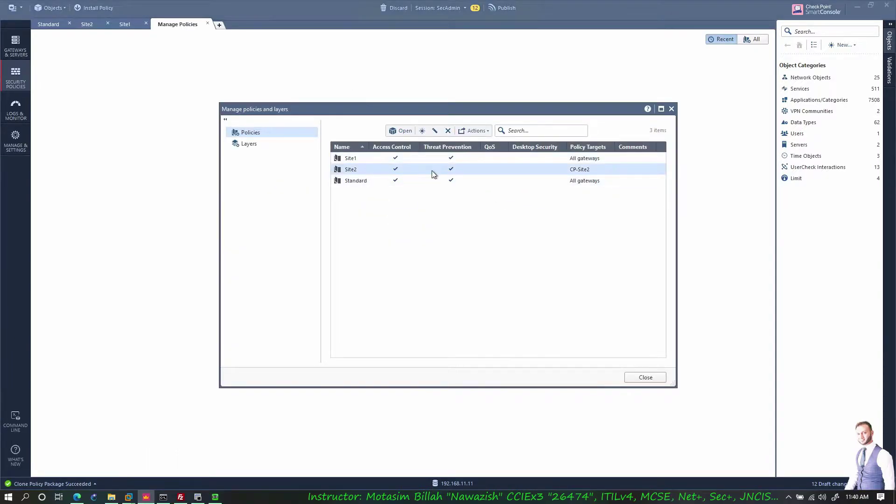
{"action": "left_click", "coordinate": [448, 132]}
{"action": "left_click", "coordinate": [488, 276]}
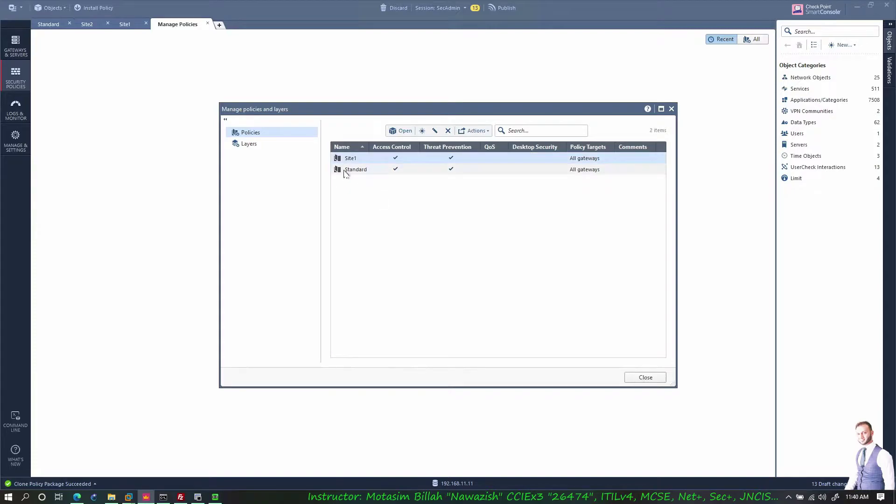
Clone the Standard package as a new package named Site2.
{"action": "right_click", "coordinate": [360, 173]}
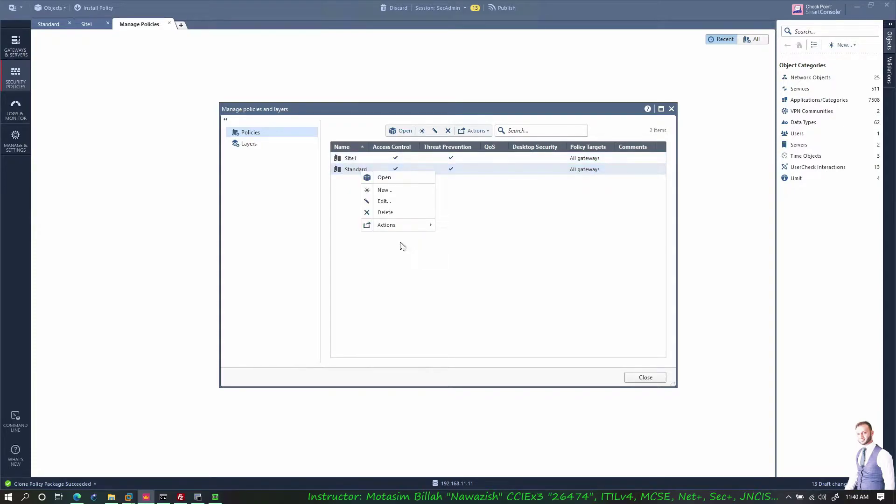
{"action": "mouse_move", "coordinate": [402, 223]}
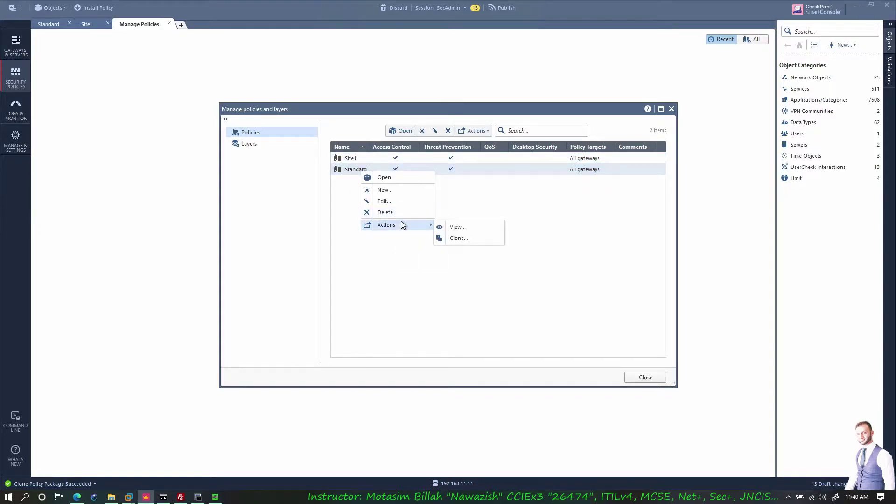
{"action": "left_click", "coordinate": [449, 227]}
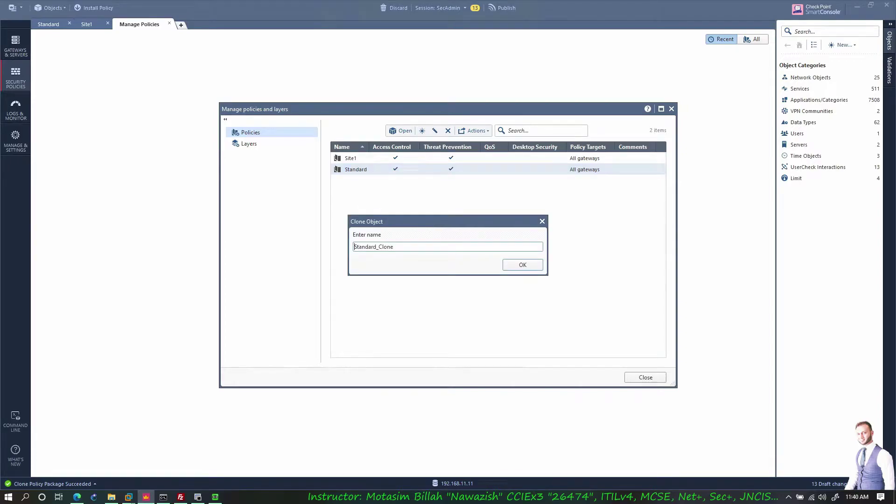
{"action": "key", "text": "ctrl+a"}
{"action": "type", "text": "Sit"}
{"action": "left_click", "coordinate": [523, 265]}
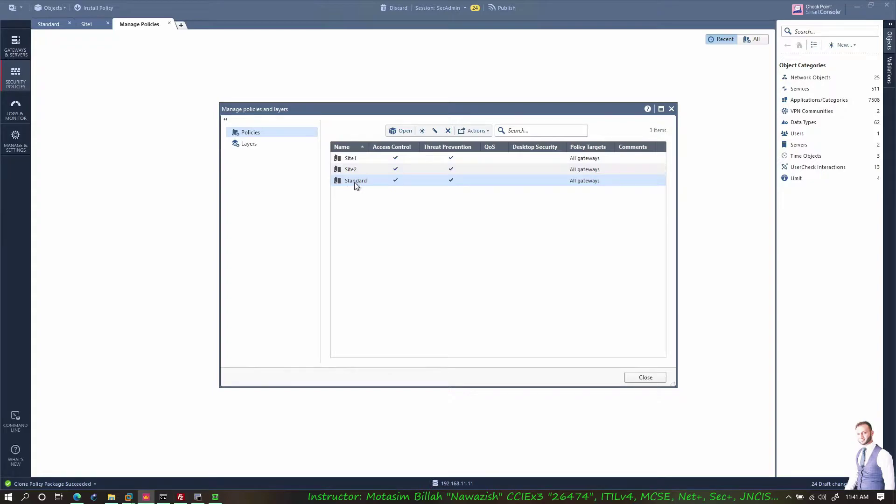
Rename the Standard policy package to HQ.
{"action": "right_click", "coordinate": [369, 183]}
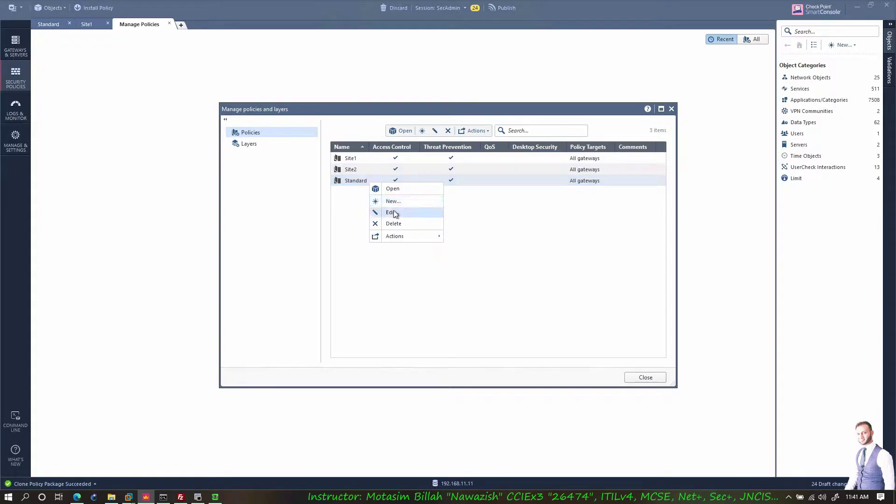
{"action": "left_click", "coordinate": [395, 214]}
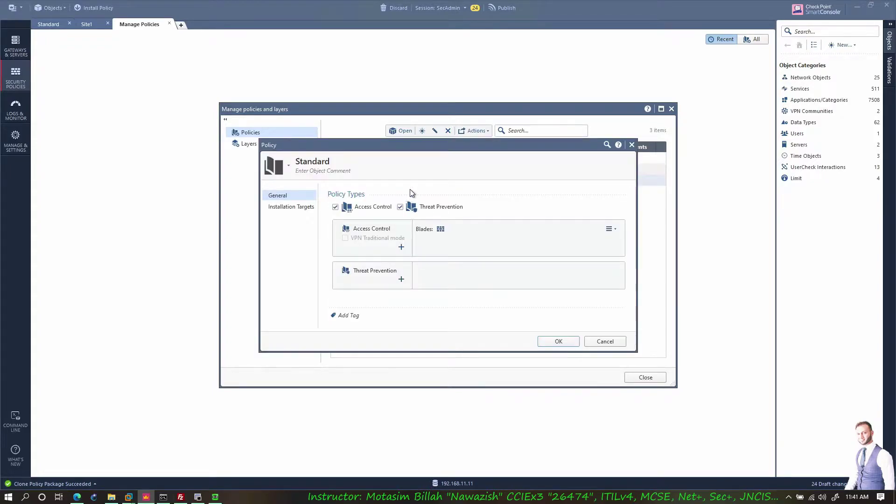
{"action": "type", "text": "HQ"}
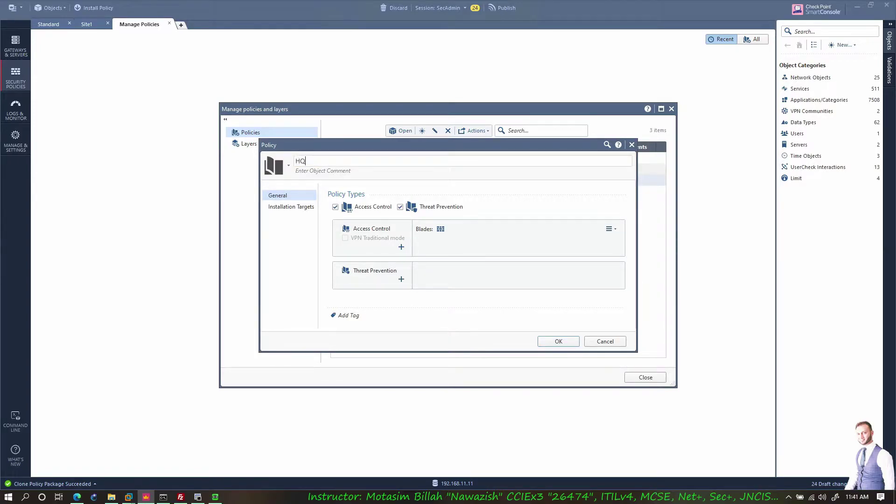
{"action": "left_click", "coordinate": [556, 343]}
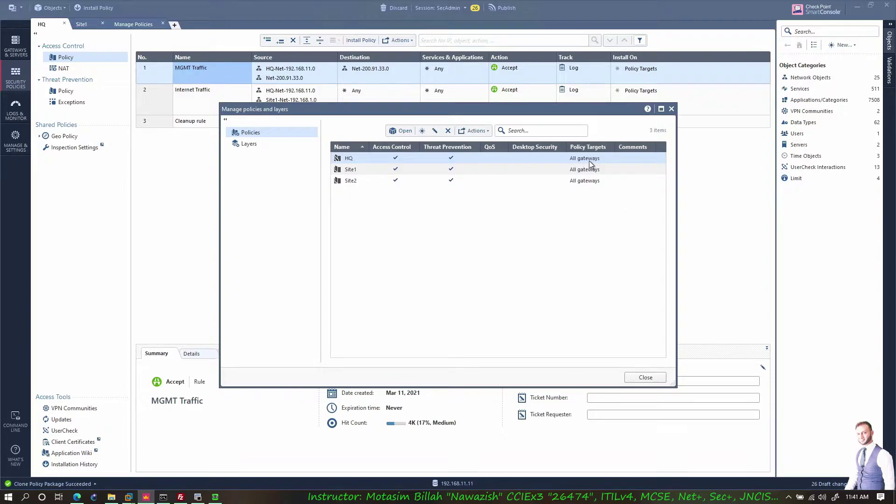
Set the HQ package's installation target to the specific gateway CP-HQ.
{"action": "right_click", "coordinate": [610, 161]}
{"action": "left_click", "coordinate": [610, 187]}
{"action": "left_click", "coordinate": [314, 208]}
{"action": "left_click", "coordinate": [358, 215]}
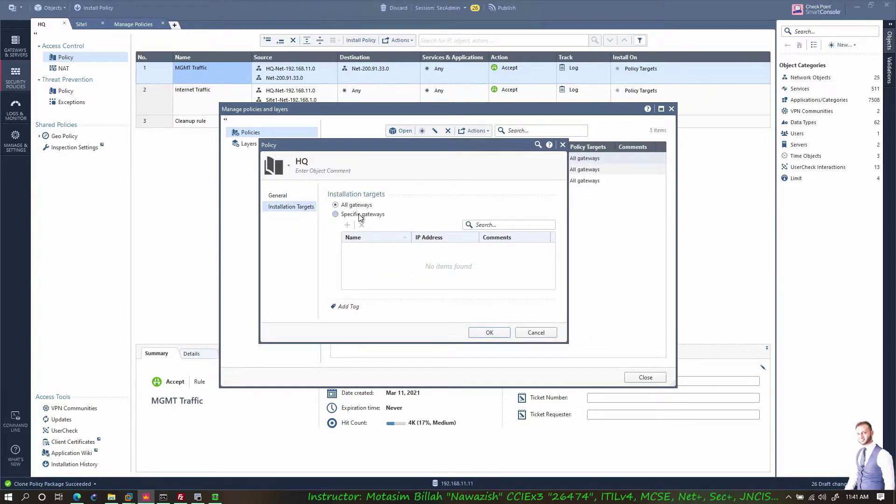
{"action": "left_click", "coordinate": [347, 225]}
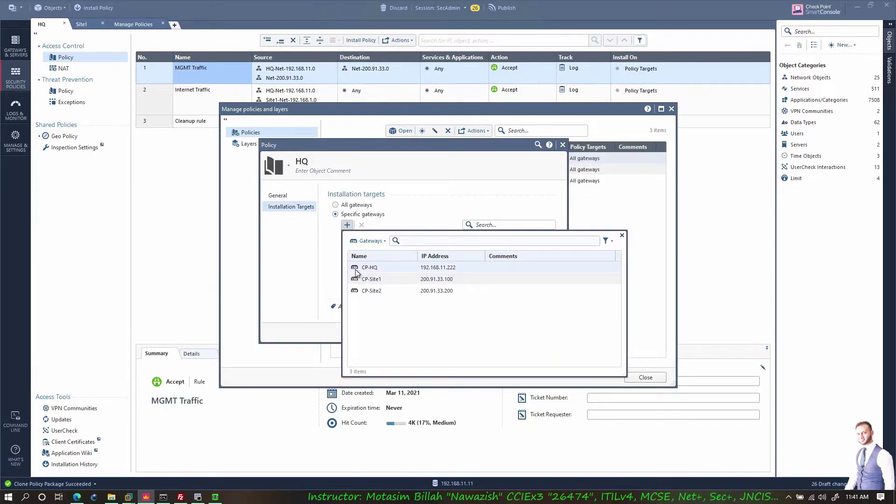
{"action": "left_click", "coordinate": [355, 270]}
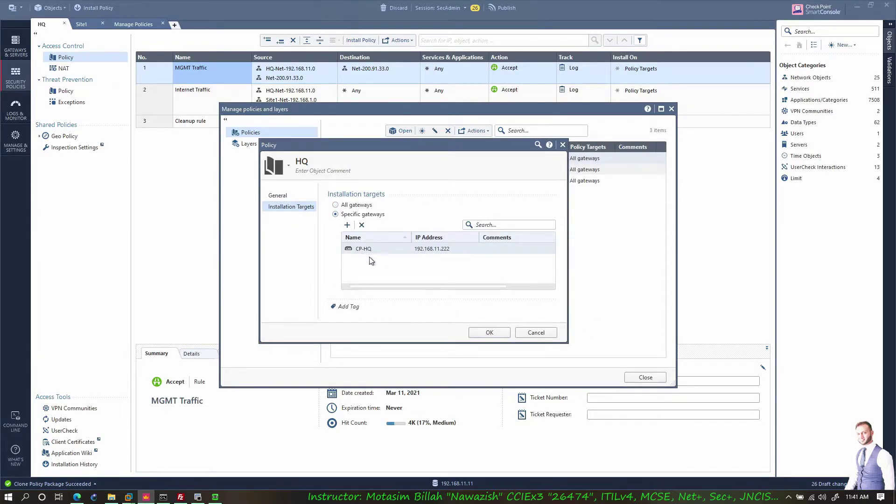
{"action": "left_click", "coordinate": [489, 332]}
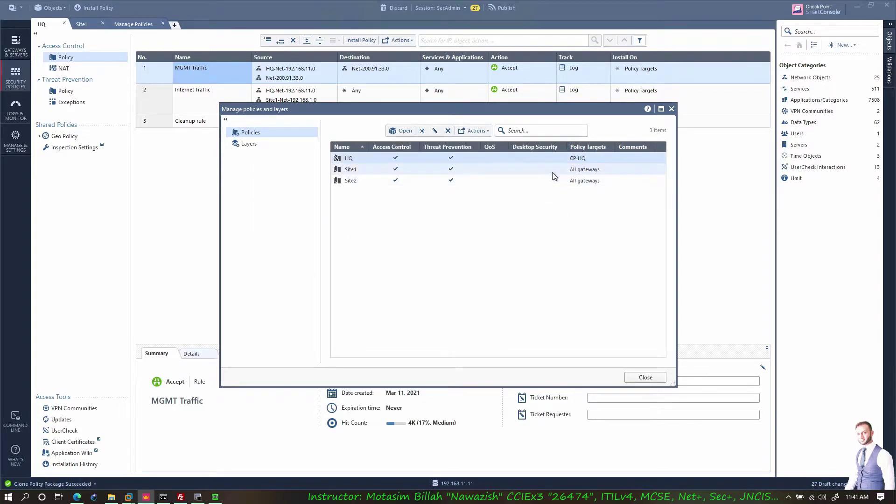
Set the Site1 package to install only on the CP-Site1 gateway.
{"action": "left_click", "coordinate": [553, 171]}
{"action": "right_click", "coordinate": [553, 171]}
{"action": "left_click", "coordinate": [563, 201]}
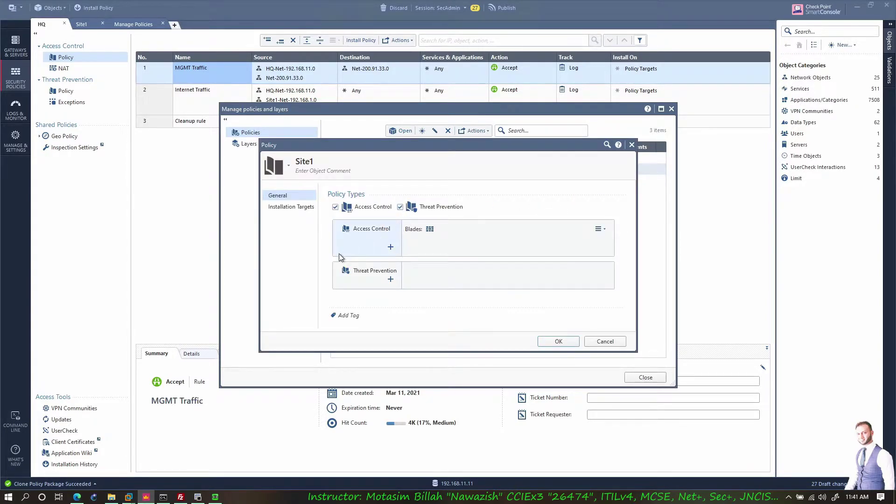
{"action": "left_click", "coordinate": [302, 212]}
{"action": "left_click", "coordinate": [363, 215]}
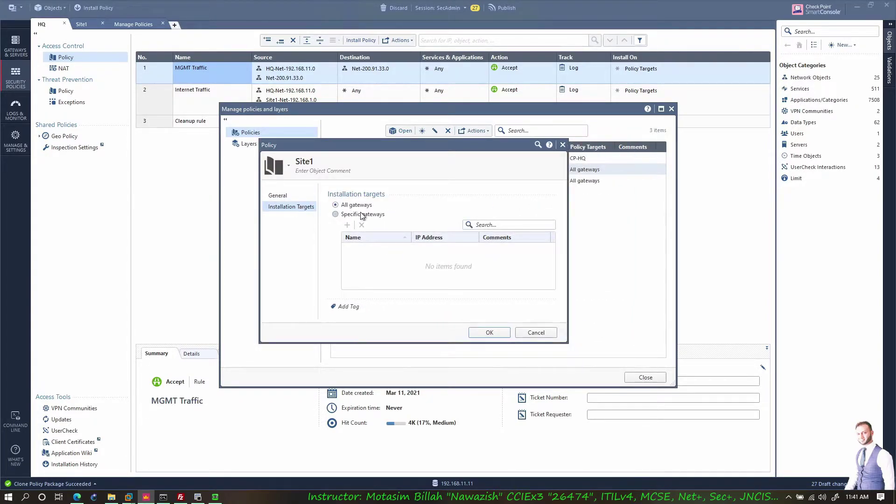
{"action": "left_click", "coordinate": [348, 227]}
{"action": "left_click", "coordinate": [365, 280]}
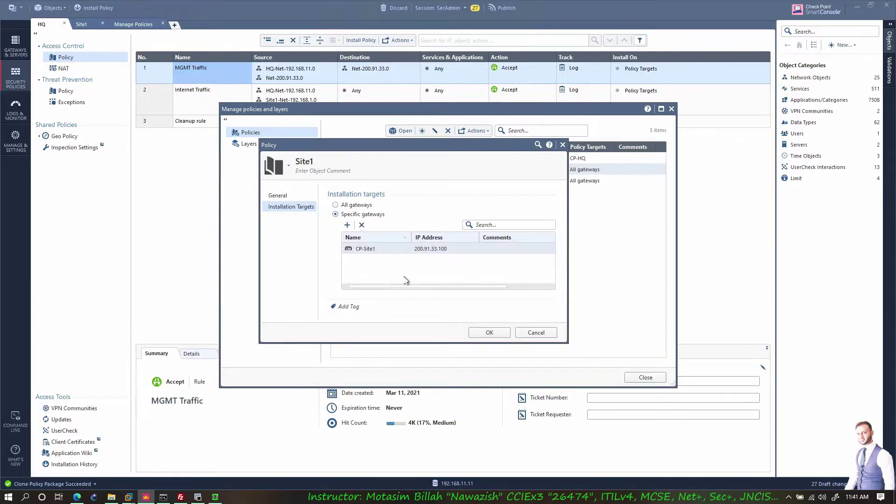
{"action": "left_click", "coordinate": [481, 331]}
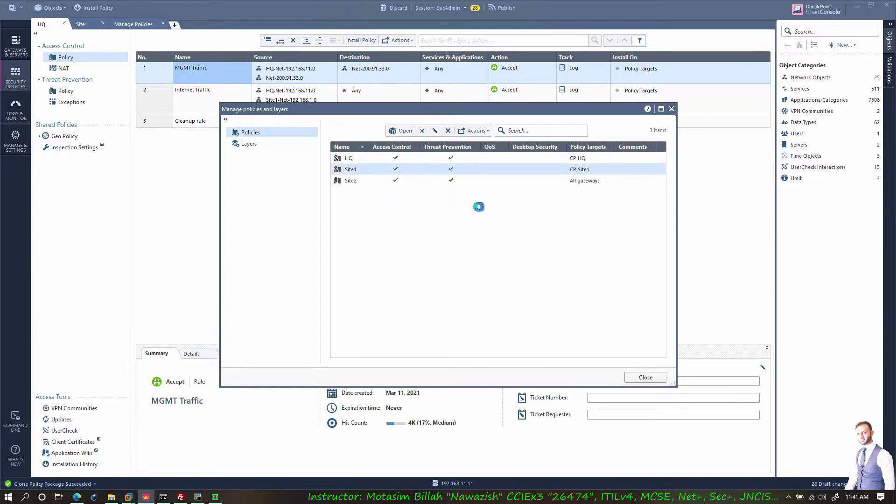
Set the Site2 package to install only on CP-Site2 and open it in its own tab.
{"action": "right_click", "coordinate": [374, 182]}
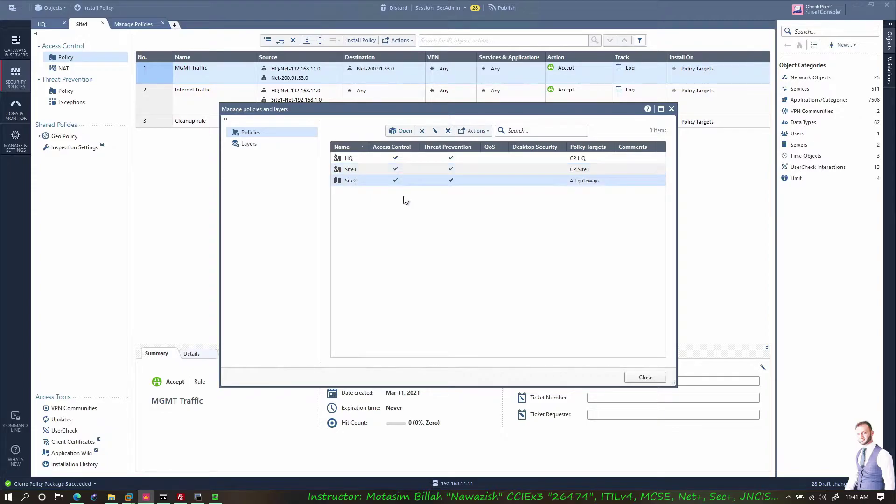
{"action": "left_click", "coordinate": [394, 211]}
{"action": "left_click", "coordinate": [291, 207]}
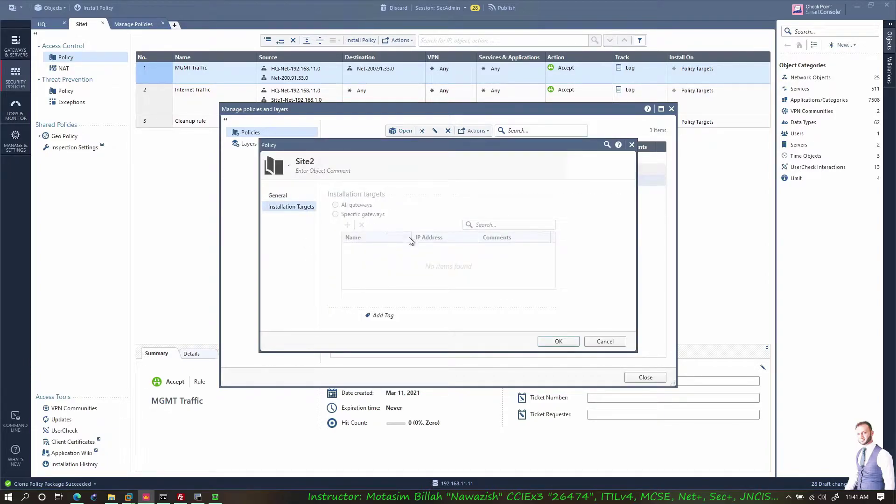
{"action": "left_click", "coordinate": [335, 214]}
{"action": "left_click", "coordinate": [348, 225]}
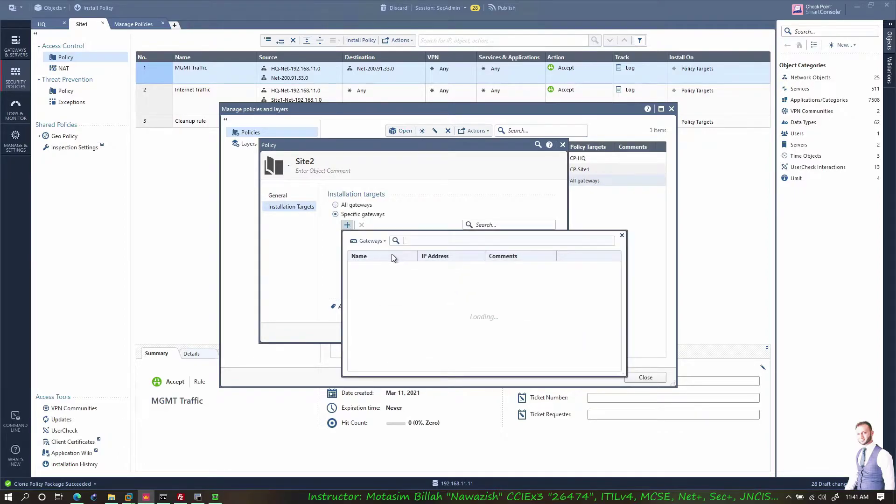
{"action": "double_click", "coordinate": [372, 291]}
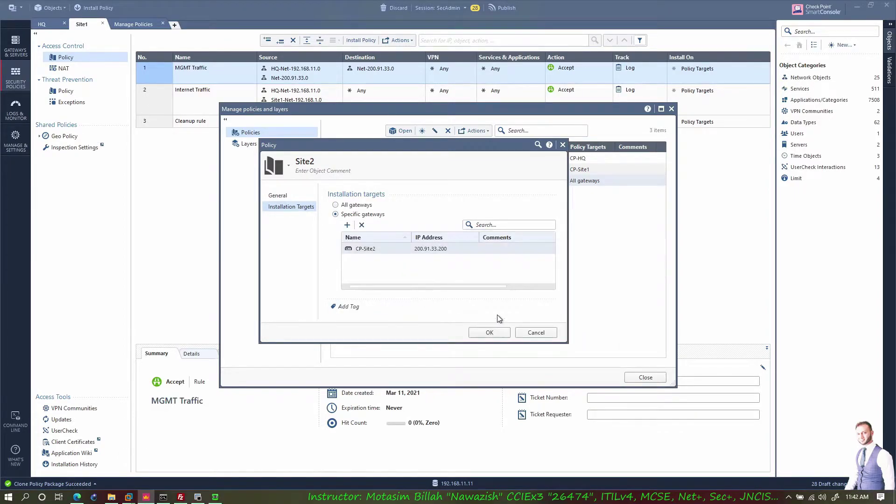
{"action": "left_click", "coordinate": [490, 333]}
{"action": "double_click", "coordinate": [399, 179]}
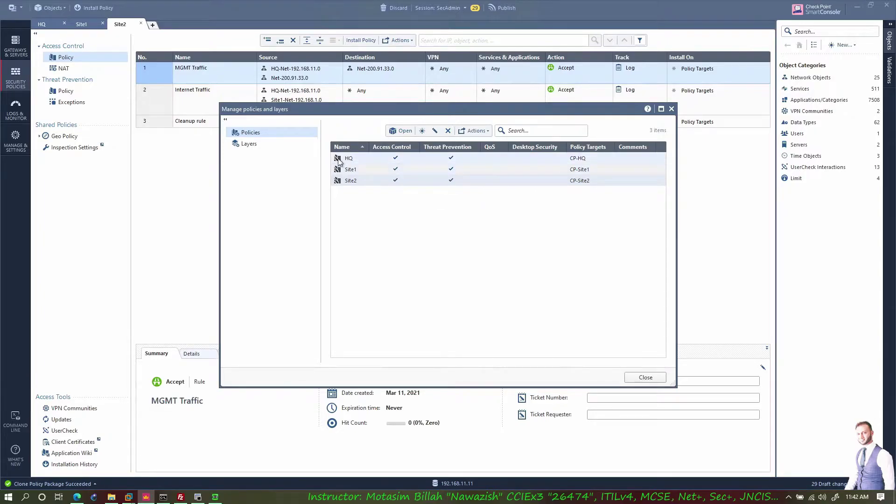
Create a Shared layer with Applications & URL Filtering and Content Awareness, usable by multiple policies.
{"action": "left_click", "coordinate": [259, 145]}
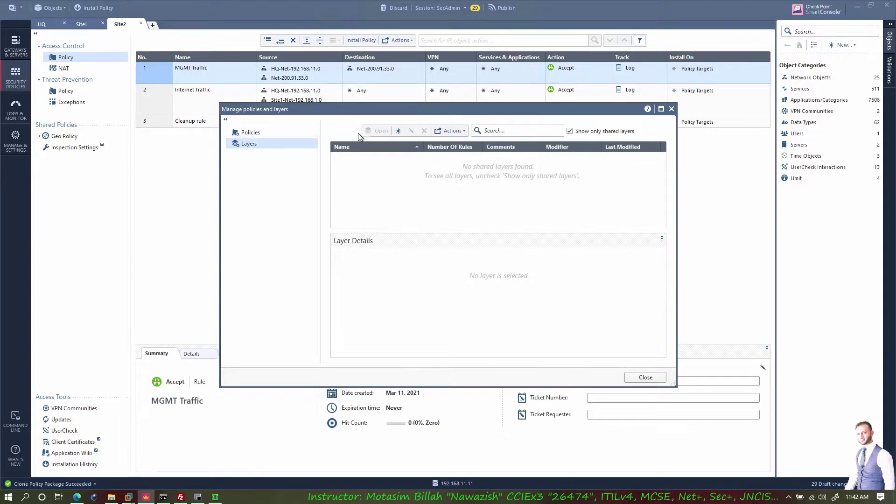
{"action": "left_click", "coordinate": [399, 132]}
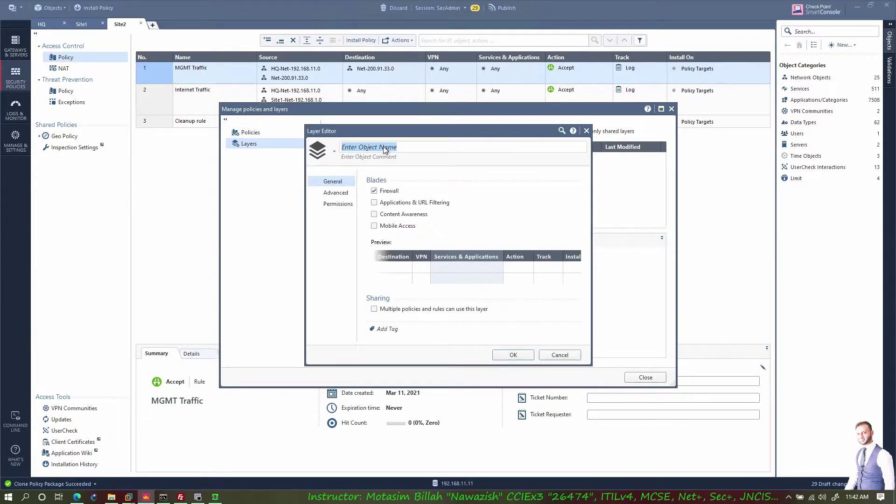
{"action": "type", "text": "Shared"}
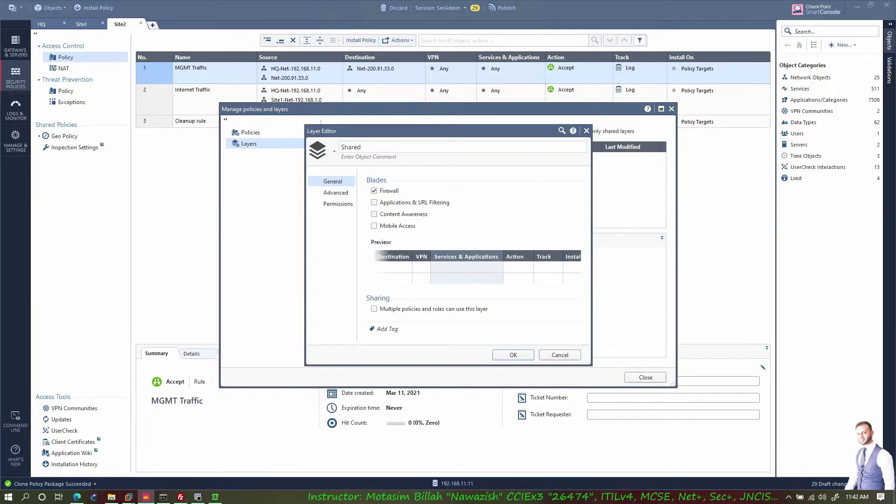
{"action": "left_click", "coordinate": [372, 203]}
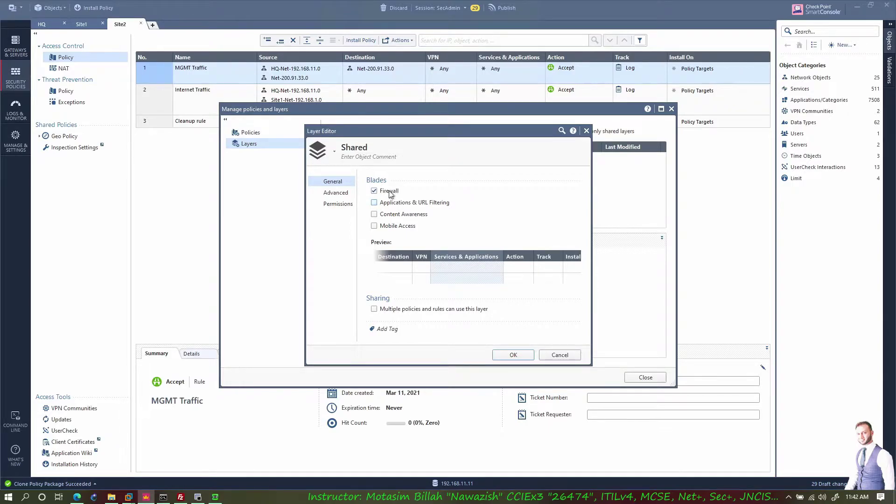
{"action": "left_click", "coordinate": [374, 202]}
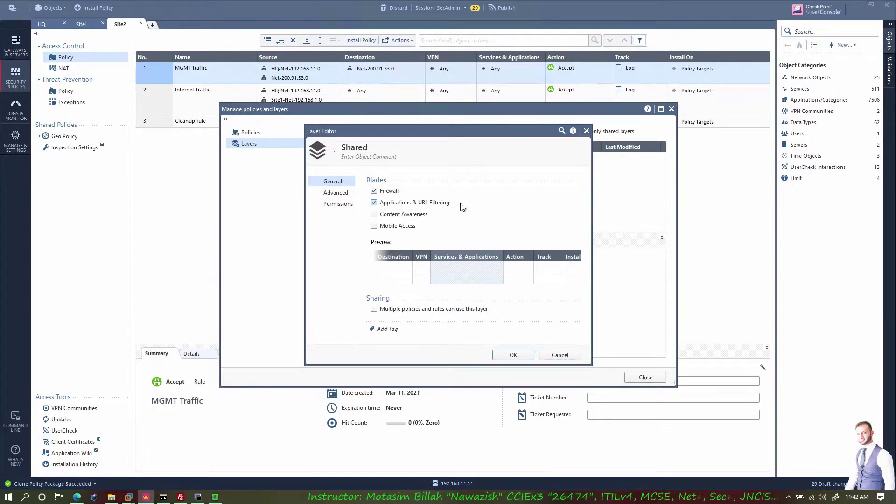
{"action": "left_click", "coordinate": [374, 215]}
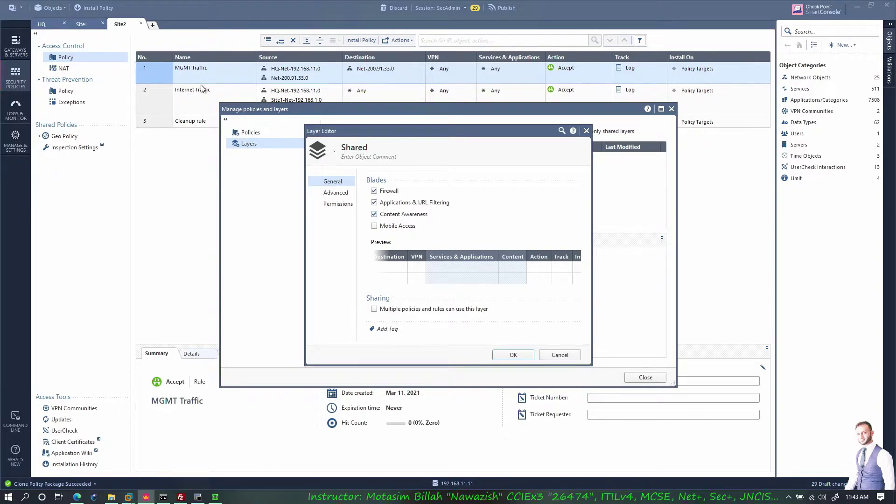
{"action": "left_click", "coordinate": [375, 309]}
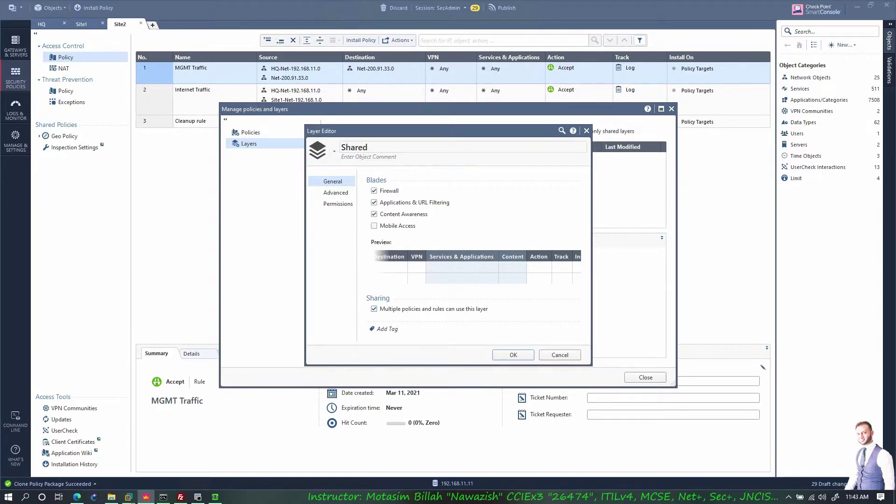
{"action": "left_click", "coordinate": [509, 354]}
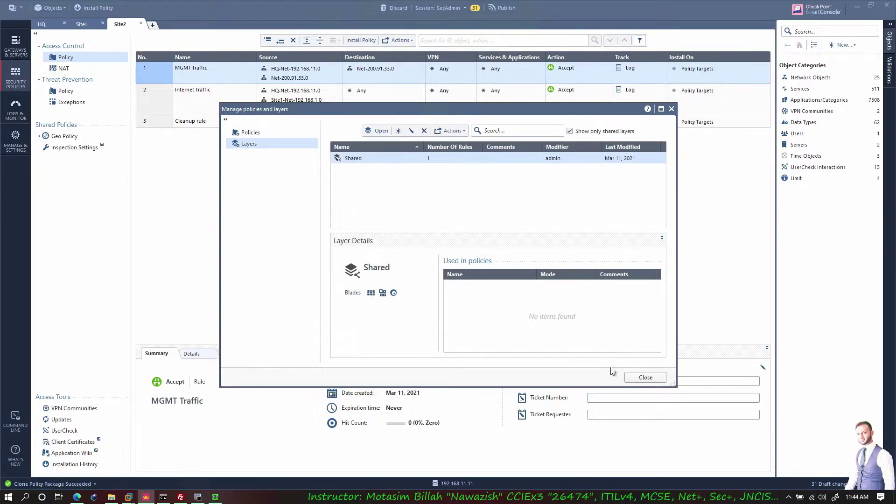
{"action": "left_click", "coordinate": [644, 378]}
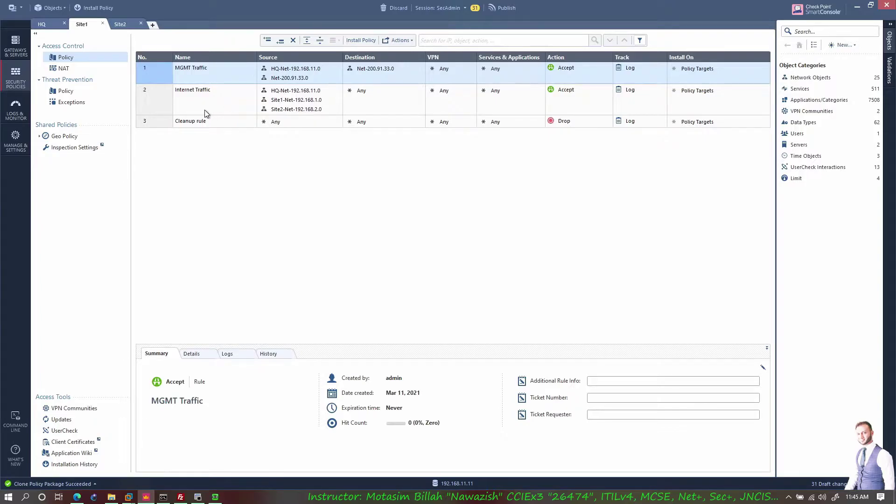
Remove Site1-Net and Site2-Net from the HQ Internet Traffic rule's sources, leaving HQ-Net-192.168.11.0.
{"action": "left_click", "coordinate": [45, 26]}
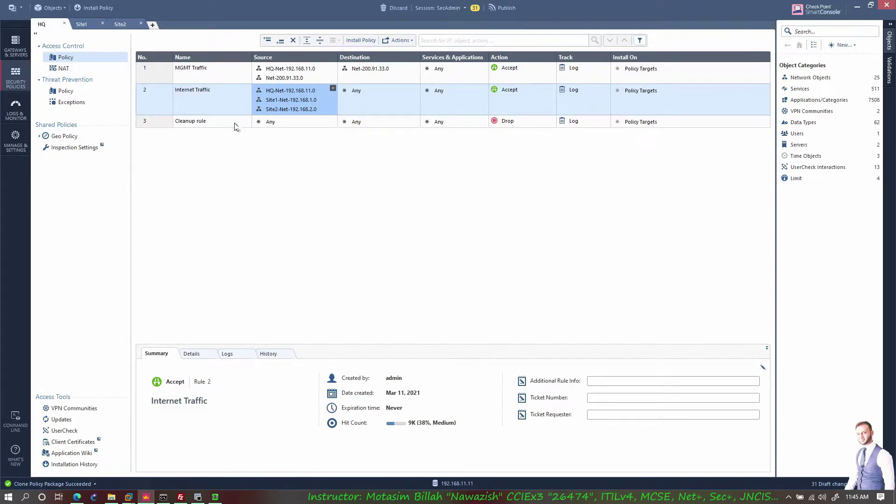
{"action": "left_click", "coordinate": [195, 80]}
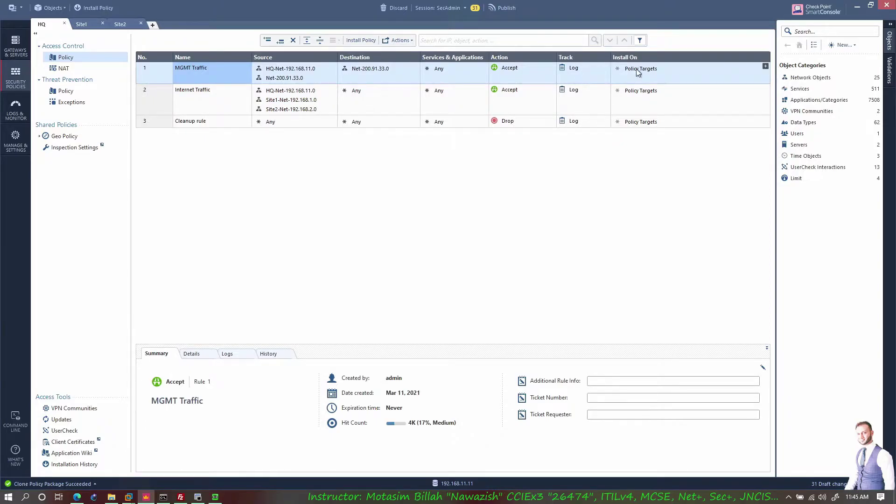
{"action": "left_click", "coordinate": [229, 103]}
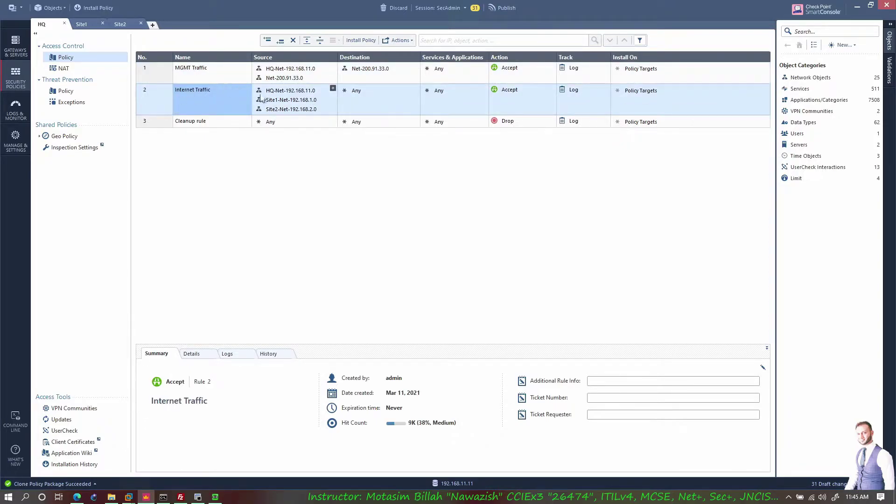
{"action": "mouse_move", "coordinate": [290, 104]}
{"action": "left_click", "coordinate": [299, 107]}
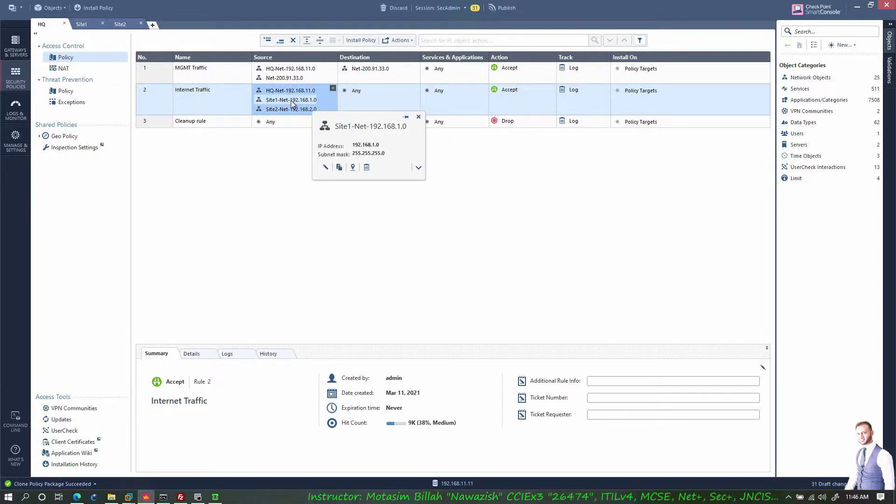
{"action": "right_click", "coordinate": [291, 100]}
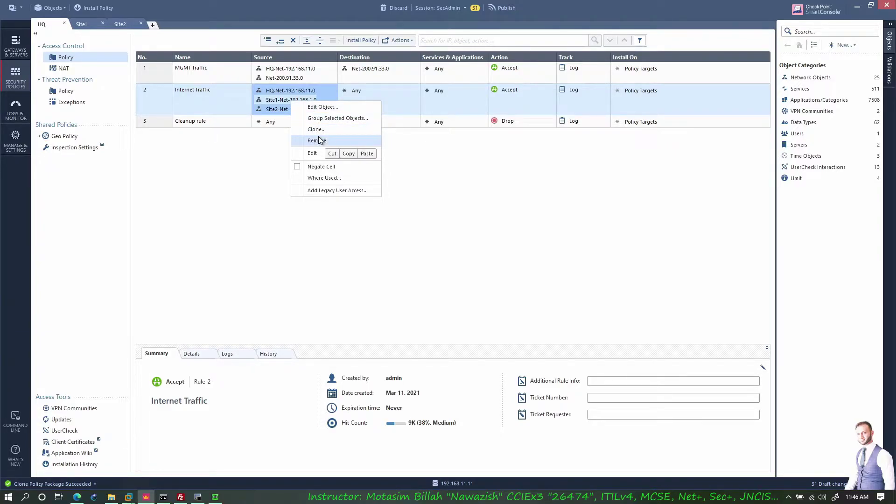
{"action": "left_click", "coordinate": [319, 140]}
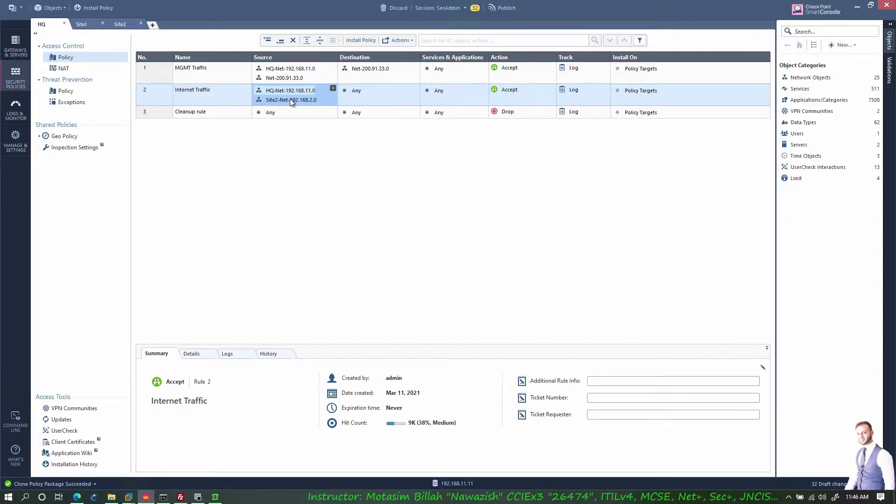
{"action": "right_click", "coordinate": [304, 101]}
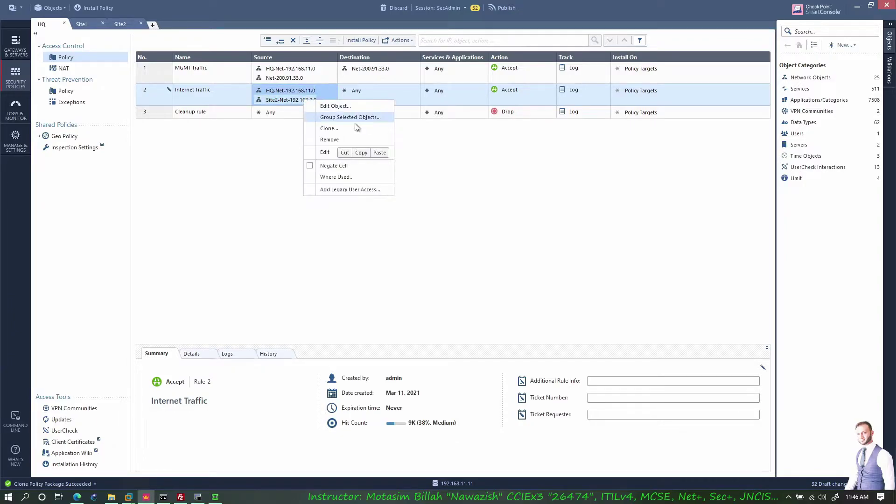
{"action": "left_click", "coordinate": [335, 138]}
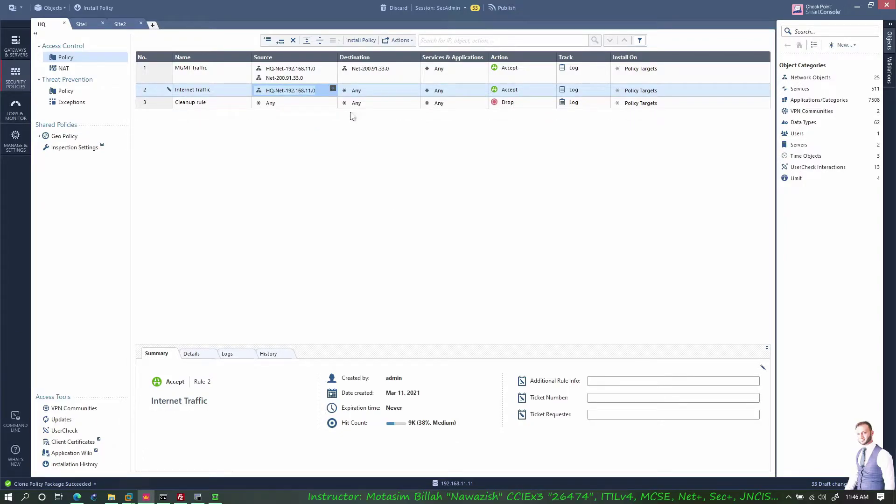
{"action": "left_click", "coordinate": [299, 79]}
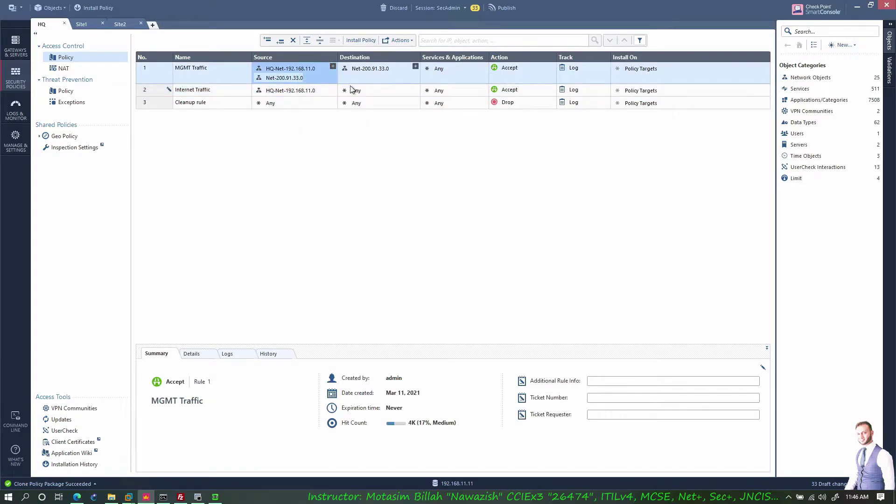
{"action": "left_click", "coordinate": [77, 497]}
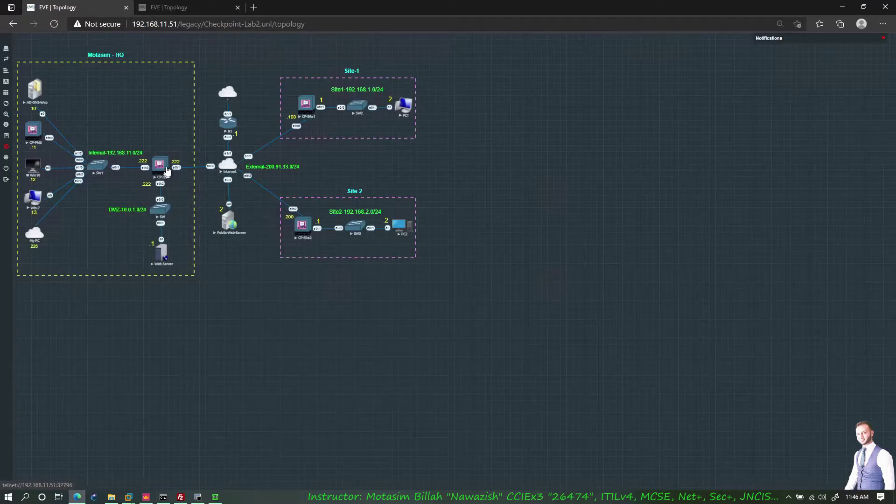
Check the EVE-NG HQ, Site-1 and Site-2 topology, then return to SmartConsole's HQ policy.
{"action": "left_click", "coordinate": [146, 497]}
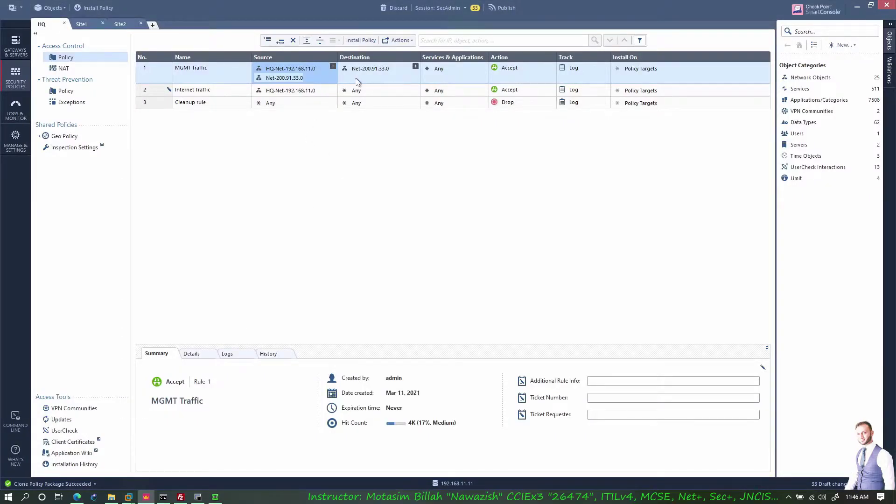
{"action": "left_click", "coordinate": [152, 497]}
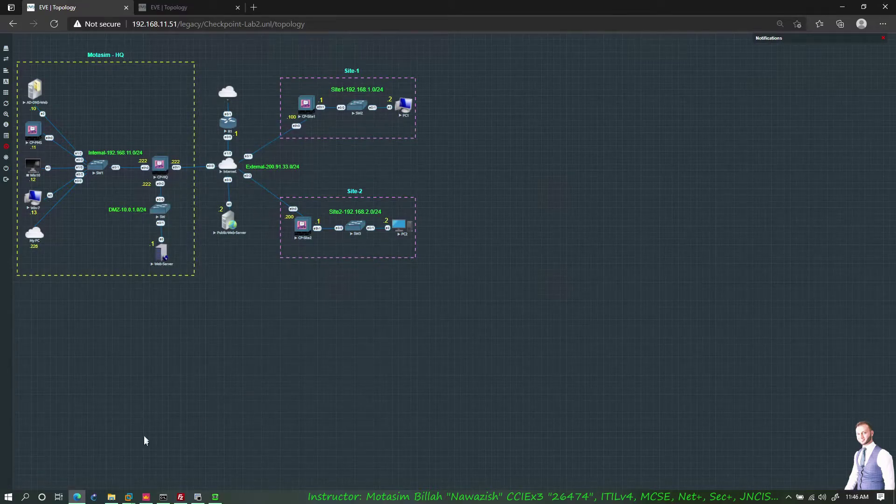
{"action": "left_click", "coordinate": [147, 496]}
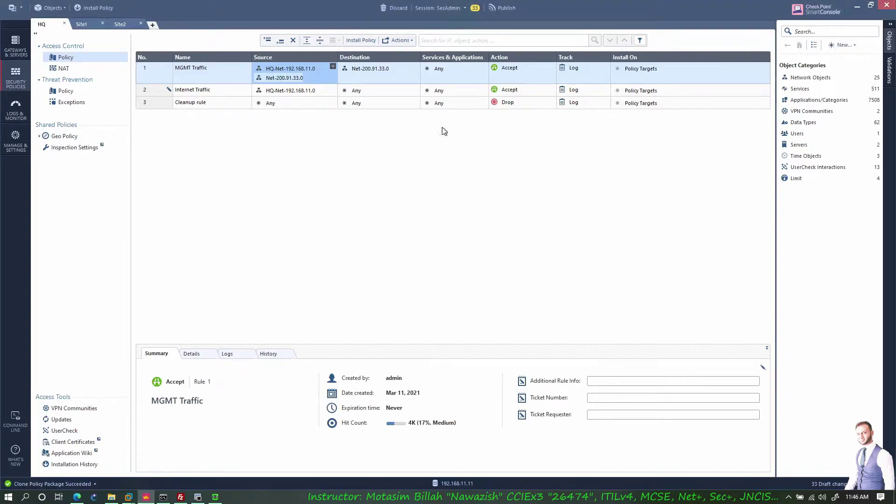
Set HQ's MGMT Traffic and Internet Traffic rules to install on CP-HQ.
{"action": "left_click", "coordinate": [630, 70]}
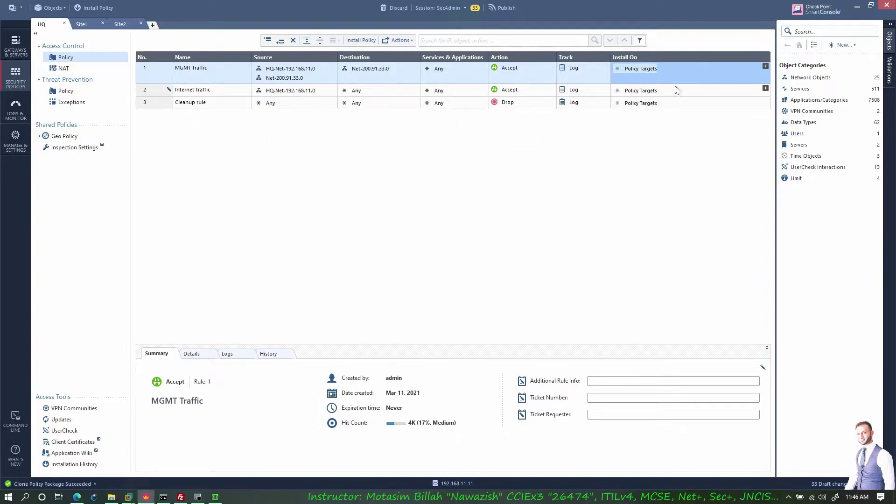
{"action": "left_click", "coordinate": [765, 66]}
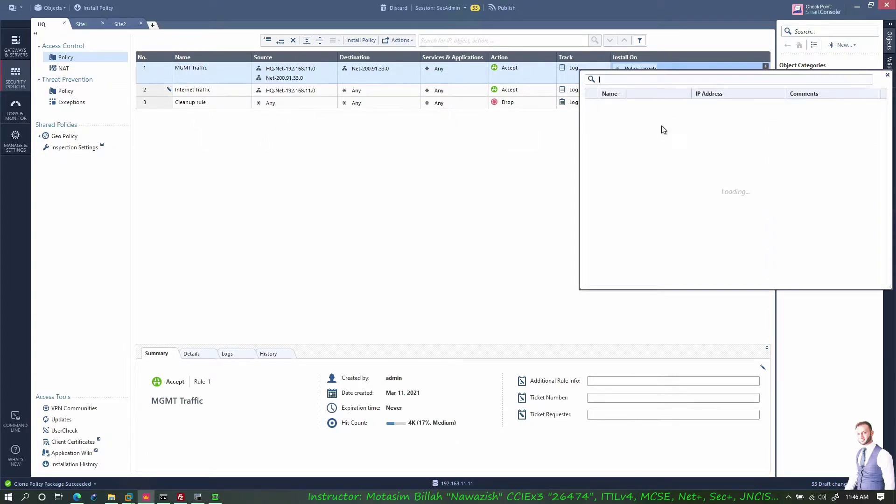
{"action": "left_click", "coordinate": [591, 105]}
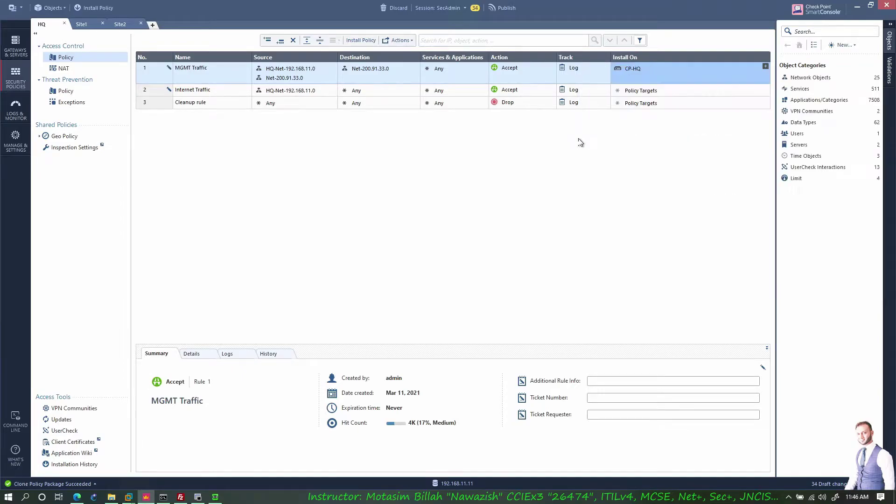
{"action": "left_click", "coordinate": [766, 89]}
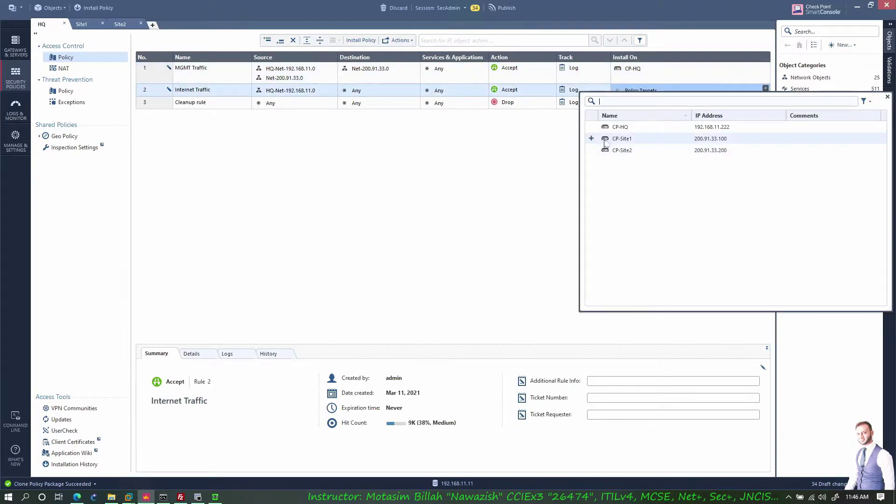
{"action": "left_click", "coordinate": [591, 127]}
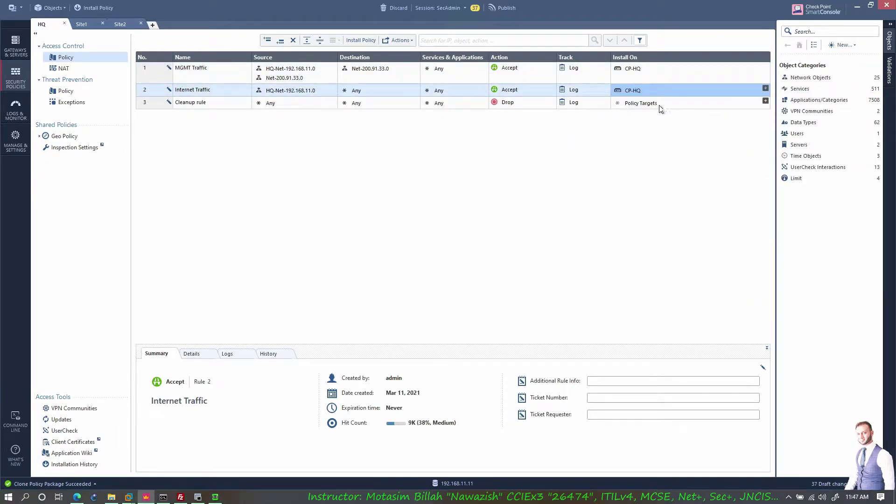
{"action": "left_click", "coordinate": [82, 25]}
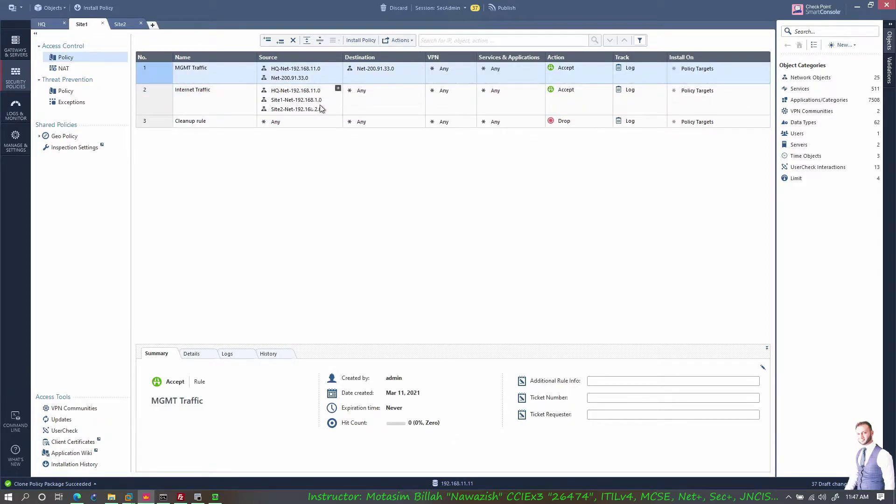
Remove HQ-Net-192.168.11.0 from the Site1 MGMT Traffic rule's sources.
{"action": "left_click", "coordinate": [306, 69]}
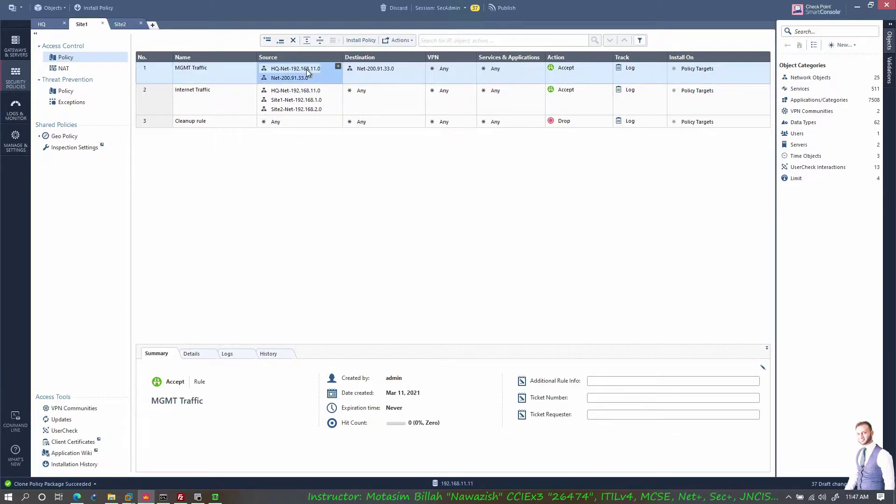
{"action": "right_click", "coordinate": [301, 71]}
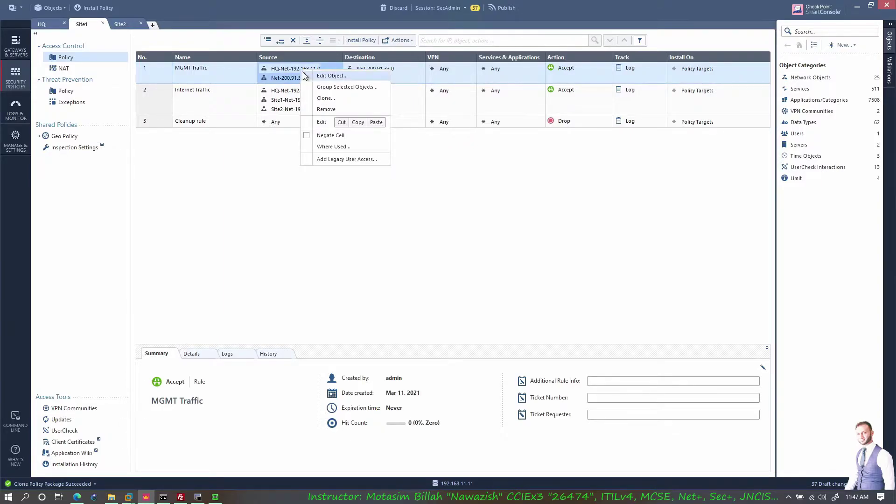
{"action": "left_click", "coordinate": [329, 110]}
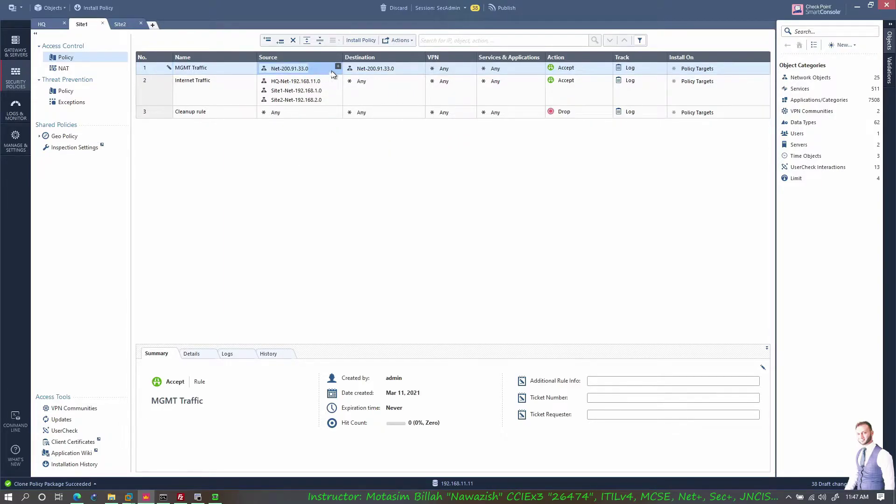
Set Site1's MGMT Traffic and Internet Traffic rules to install on CP-Site1.
{"action": "left_click", "coordinate": [713, 70]}
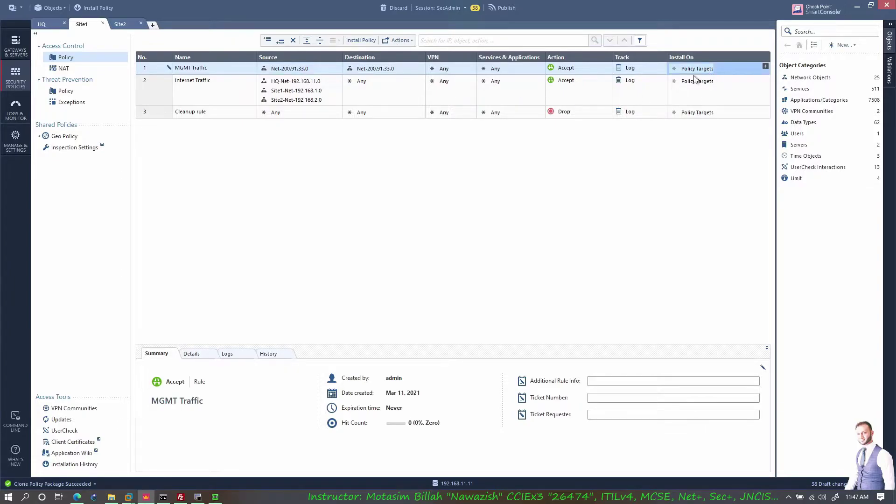
{"action": "left_click", "coordinate": [766, 67]}
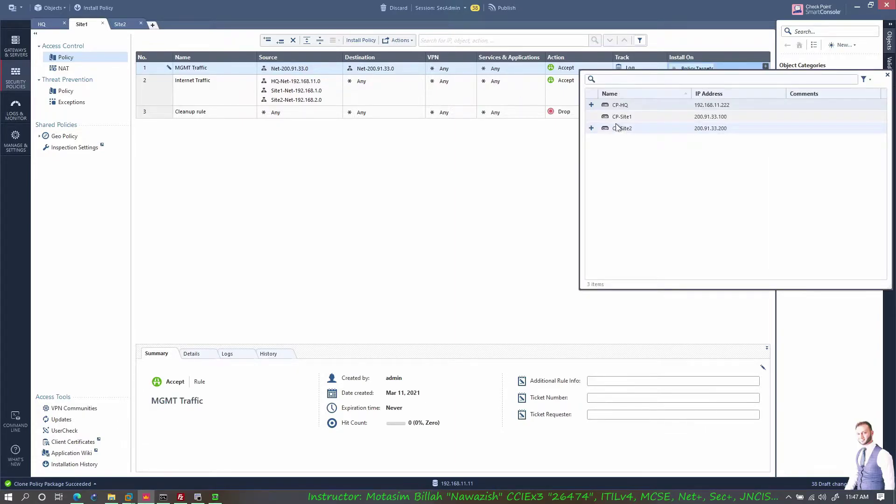
{"action": "left_click", "coordinate": [592, 117]}
{"action": "left_click", "coordinate": [527, 140]}
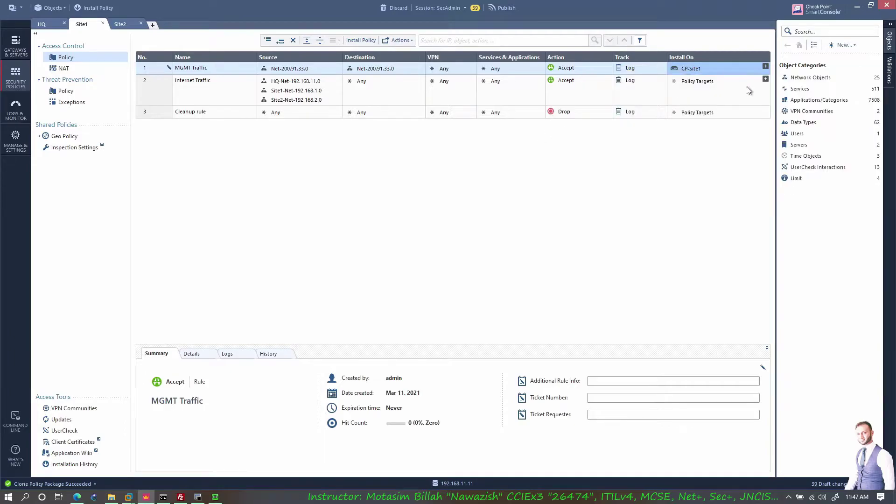
{"action": "left_click", "coordinate": [765, 79]}
{"action": "left_click", "coordinate": [591, 130]}
{"action": "left_click", "coordinate": [500, 144]}
Remove HQ-Net-192.168.11.0 and Site2-Net-192.168.2.0 from Site1's Internet Traffic rule sources.
{"action": "left_click", "coordinate": [293, 80]}
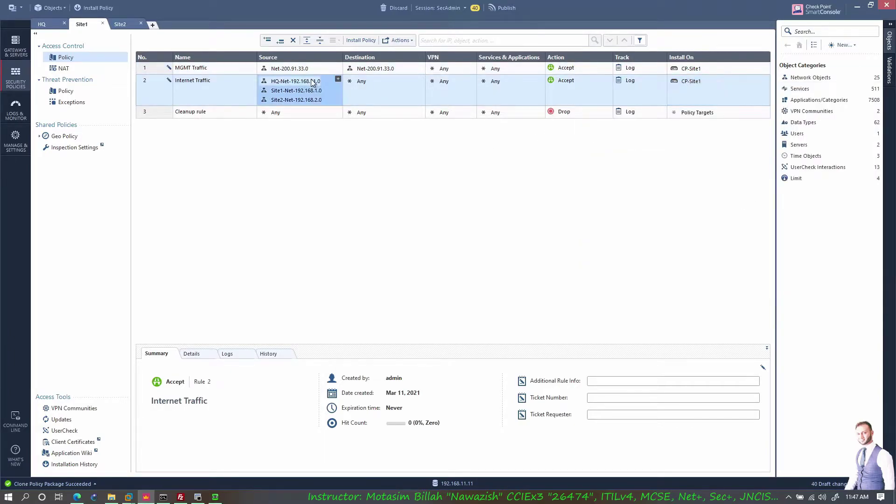
{"action": "right_click", "coordinate": [293, 80]}
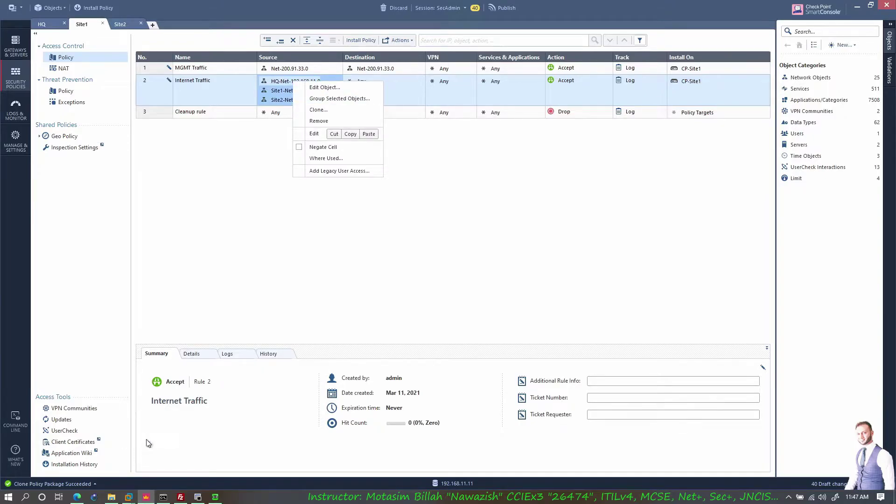
{"action": "left_click", "coordinate": [78, 495]}
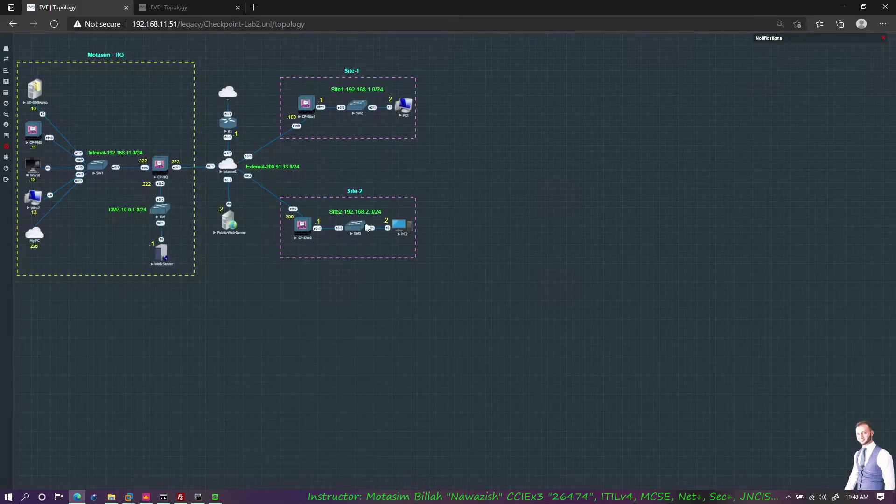
{"action": "left_click", "coordinate": [146, 497]}
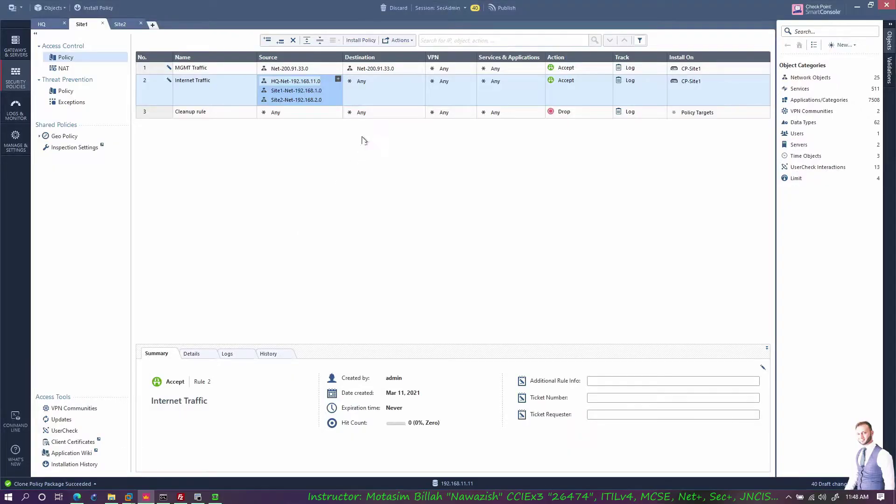
{"action": "right_click", "coordinate": [313, 89]}
{"action": "right_click", "coordinate": [312, 82]}
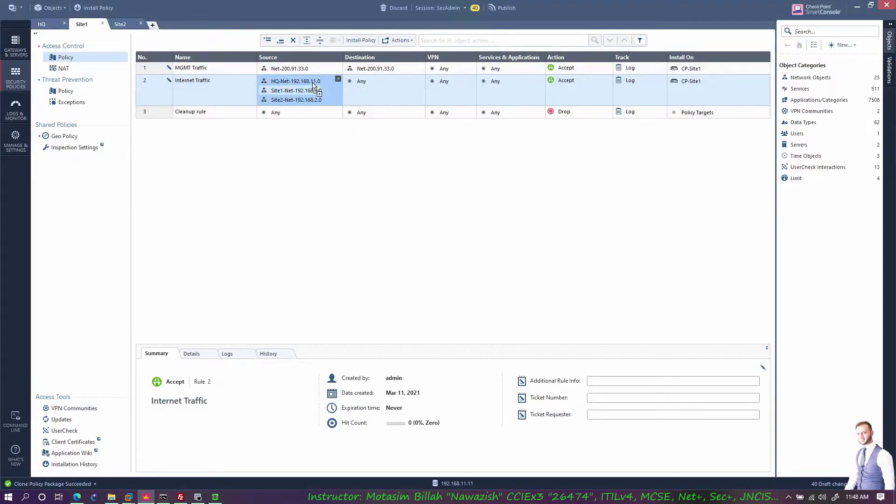
{"action": "left_click", "coordinate": [338, 123]}
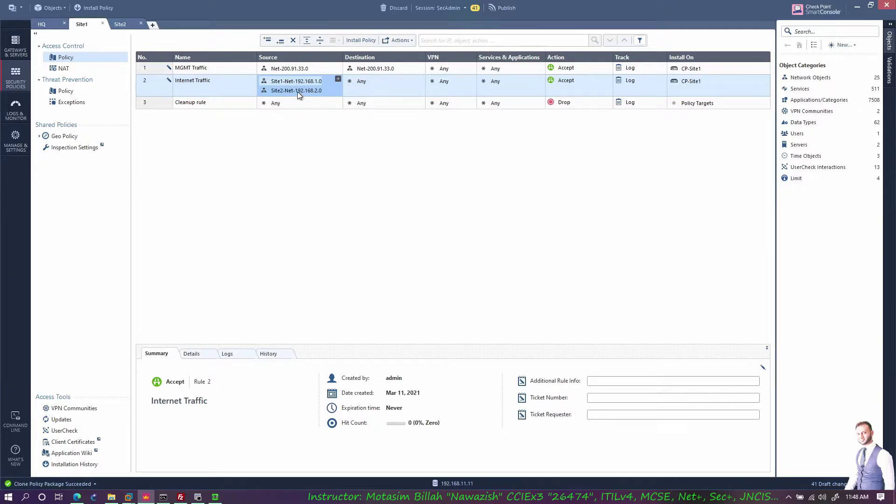
{"action": "right_click", "coordinate": [301, 92]}
{"action": "left_click", "coordinate": [327, 130]}
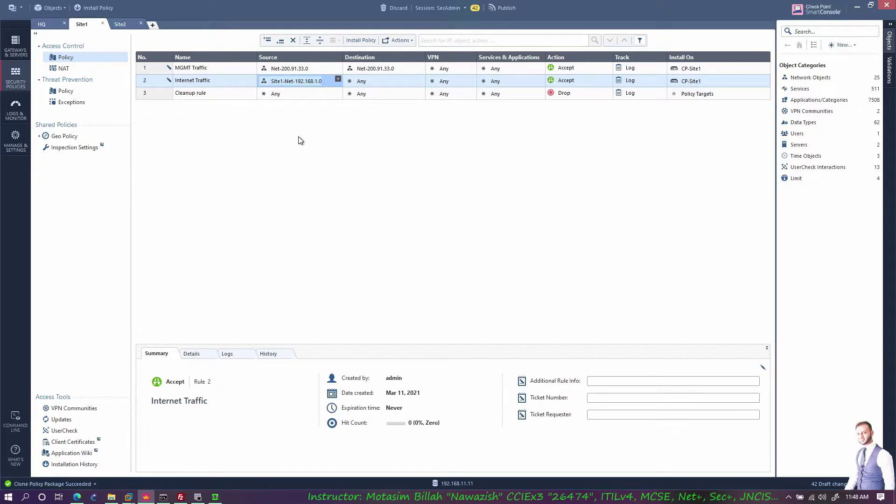
{"action": "left_click", "coordinate": [125, 25]}
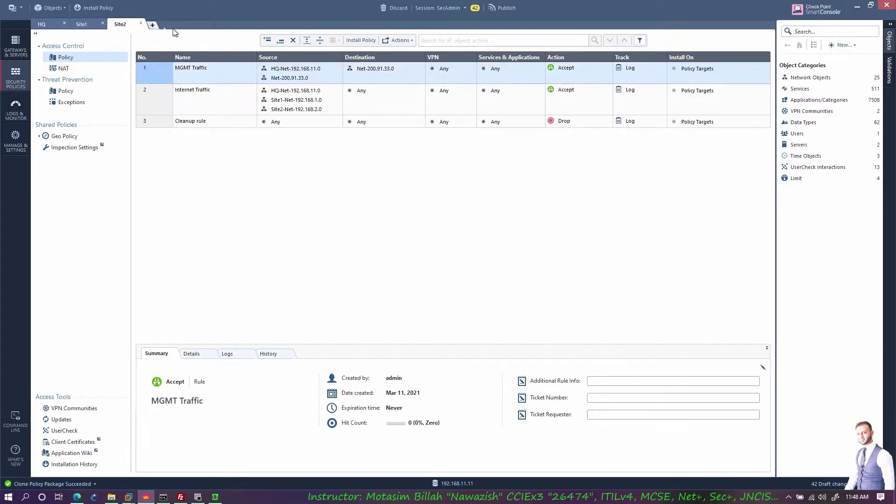
Remove HQ-Net-192.168.11.0 and Site1-Net-192.168.1.0 from the Site2 MGMT and Internet Traffic rule sources.
{"action": "left_click", "coordinate": [310, 76]}
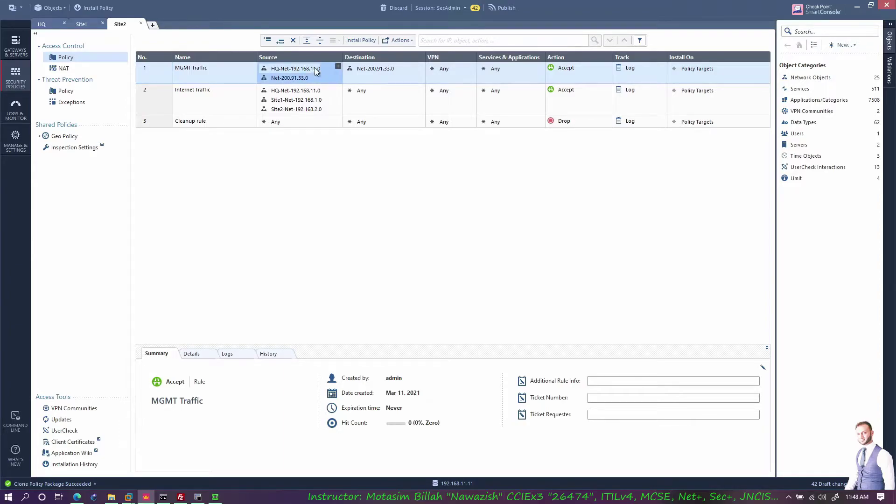
{"action": "right_click", "coordinate": [318, 74]}
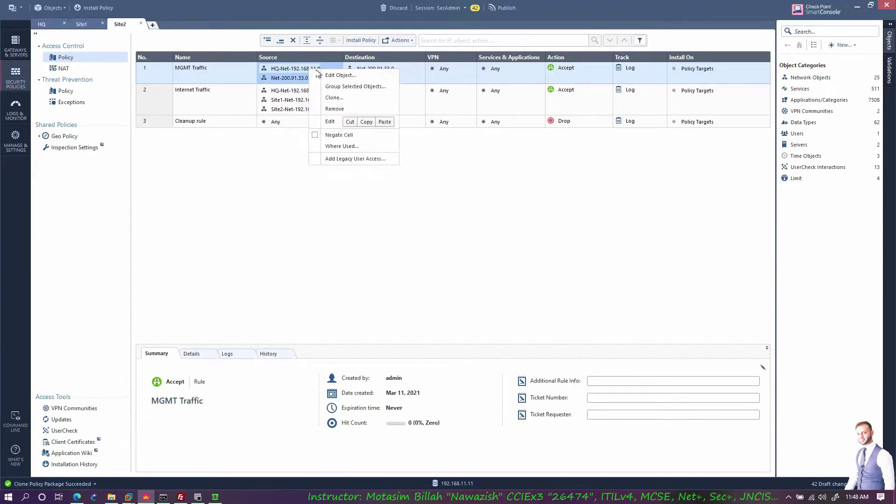
{"action": "left_click", "coordinate": [335, 109]}
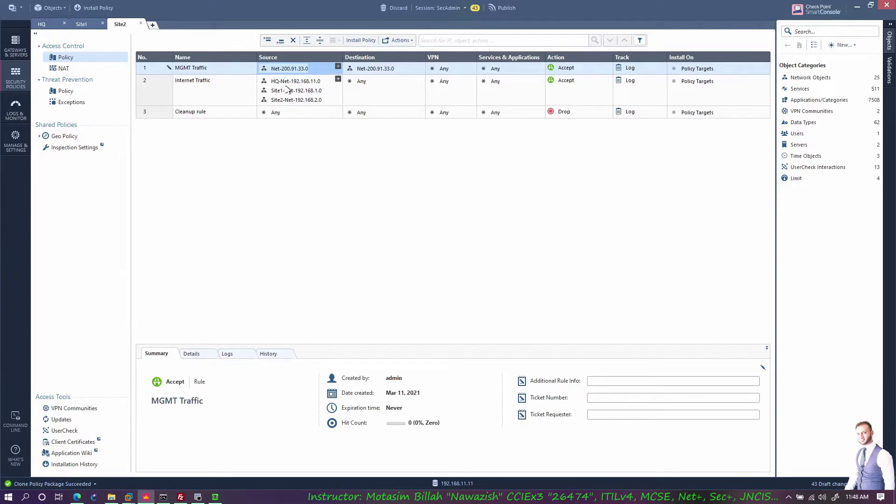
{"action": "left_click", "coordinate": [307, 83]}
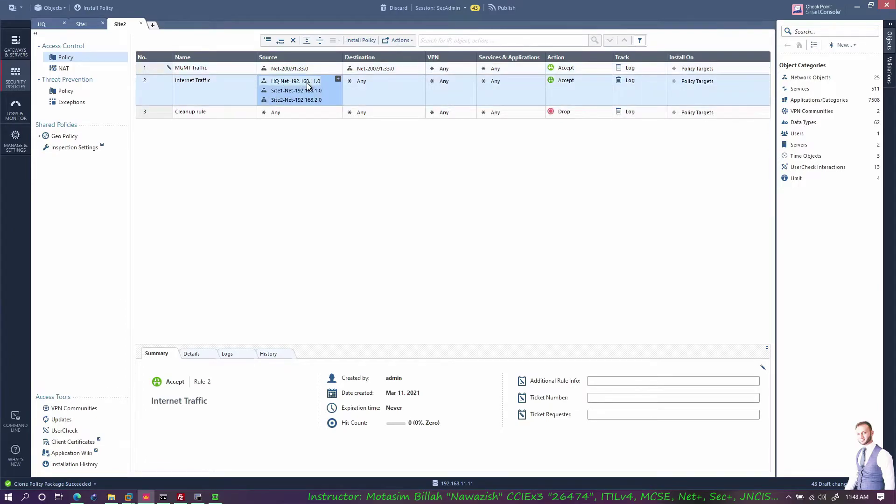
{"action": "right_click", "coordinate": [306, 82]}
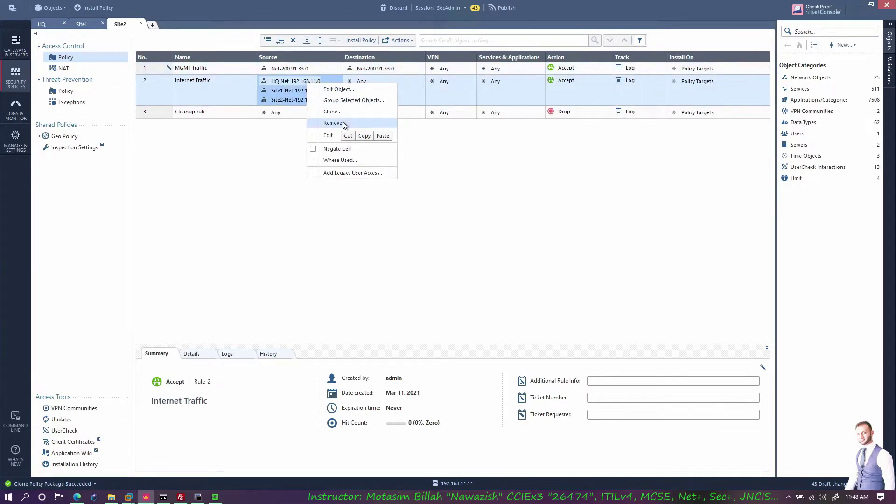
{"action": "left_click", "coordinate": [343, 122]}
{"action": "right_click", "coordinate": [311, 82]}
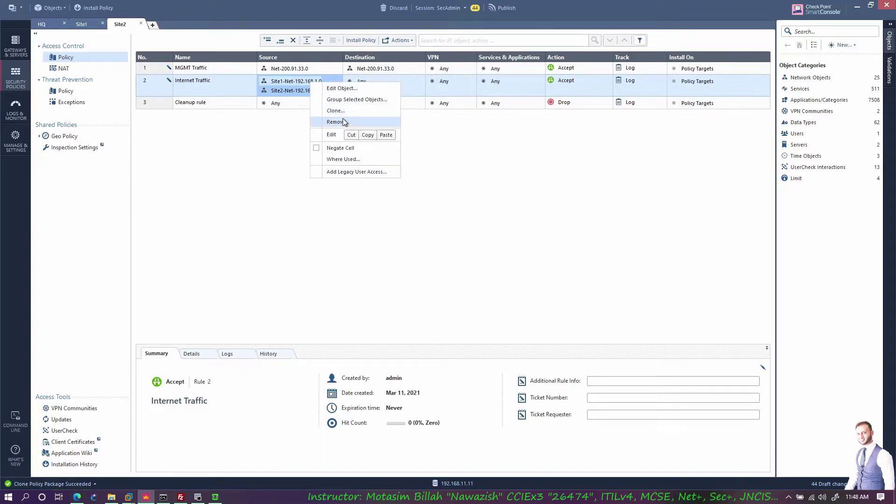
{"action": "left_click", "coordinate": [343, 122]}
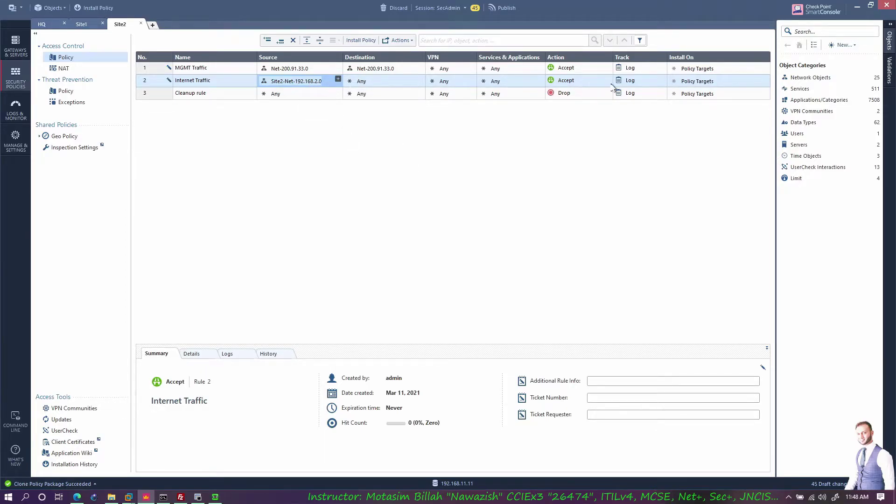
Set both the MGMT Traffic and Internet Traffic rules to install on CP-Site2.
{"action": "left_click", "coordinate": [710, 69]}
{"action": "left_click", "coordinate": [765, 66]}
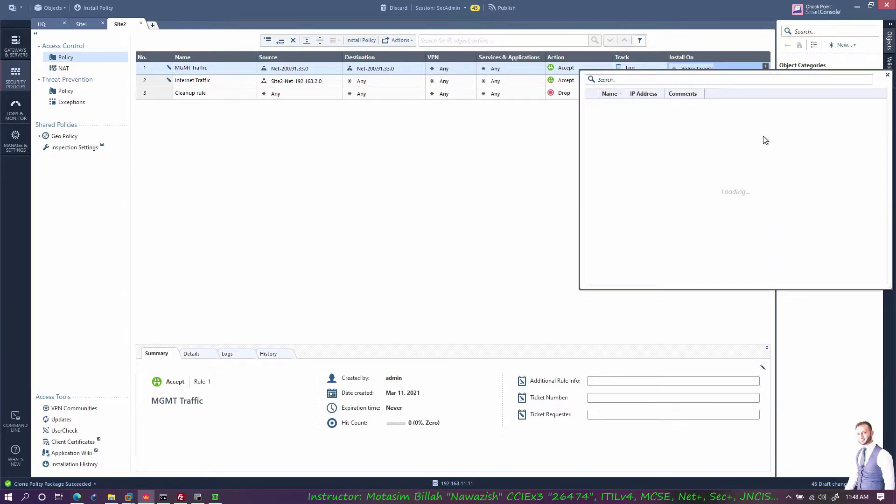
{"action": "left_click", "coordinate": [592, 129]}
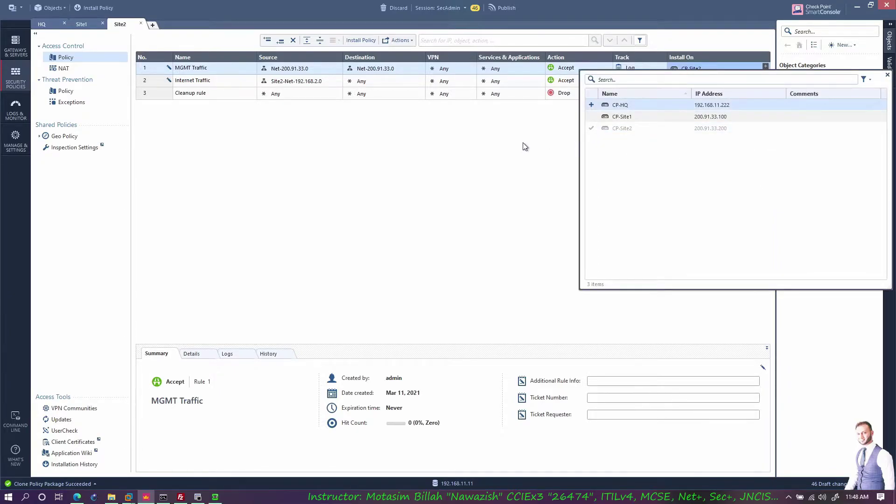
{"action": "left_click", "coordinate": [525, 147]}
{"action": "left_click", "coordinate": [765, 80]}
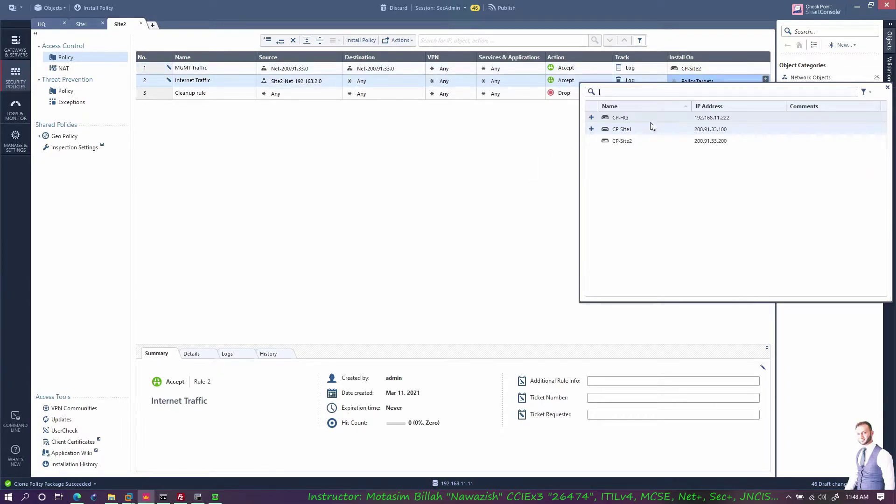
{"action": "left_click", "coordinate": [592, 141]}
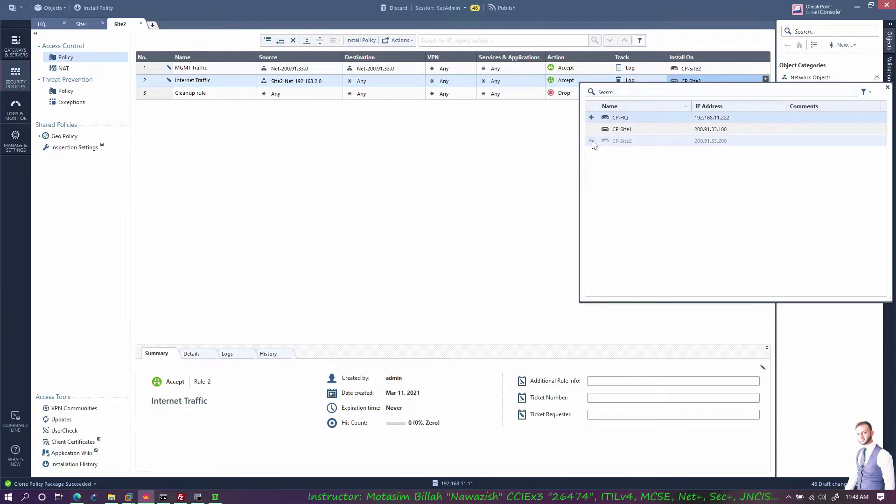
{"action": "left_click", "coordinate": [509, 133]}
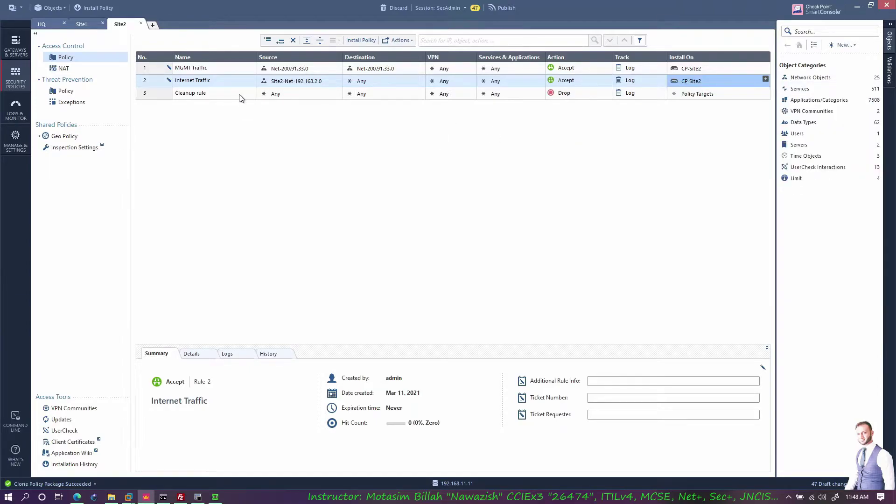
{"action": "left_click", "coordinate": [82, 26]}
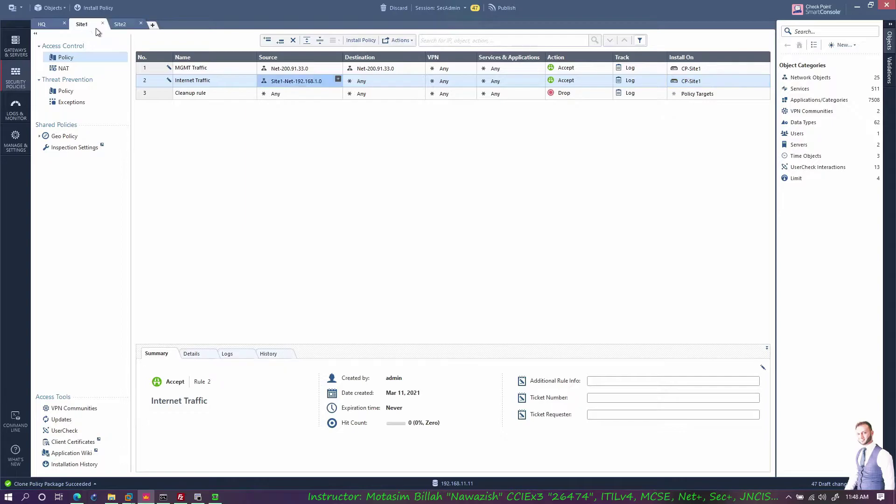
{"action": "left_click", "coordinate": [63, 68]}
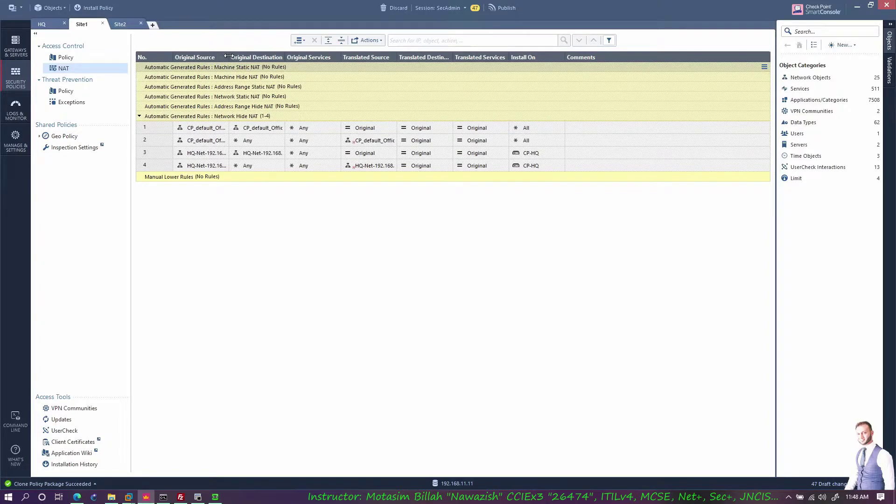
{"action": "left_click_drag", "start_coordinate": [229, 56], "coordinate": [271, 57]}
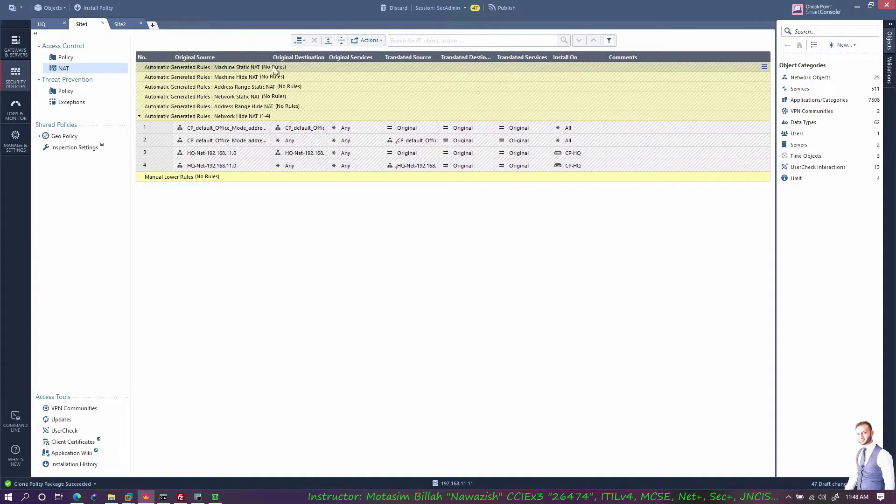
{"action": "mouse_move", "coordinate": [237, 157]}
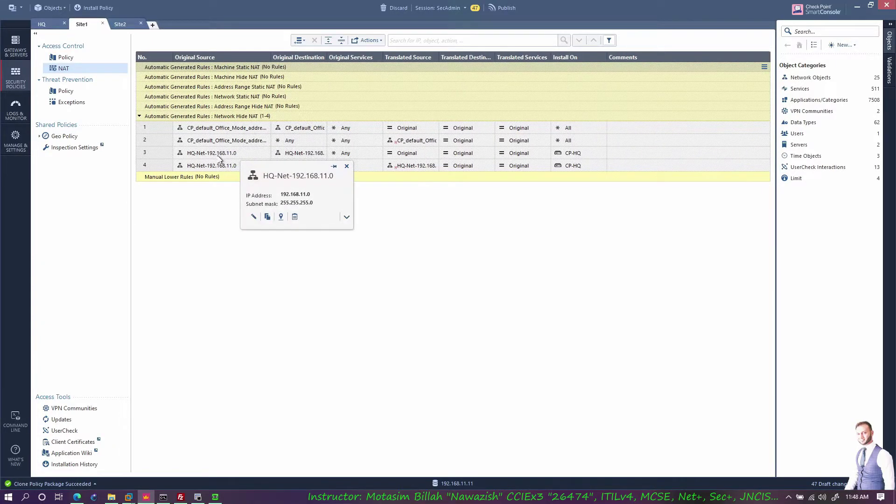
{"action": "left_click", "coordinate": [77, 498]}
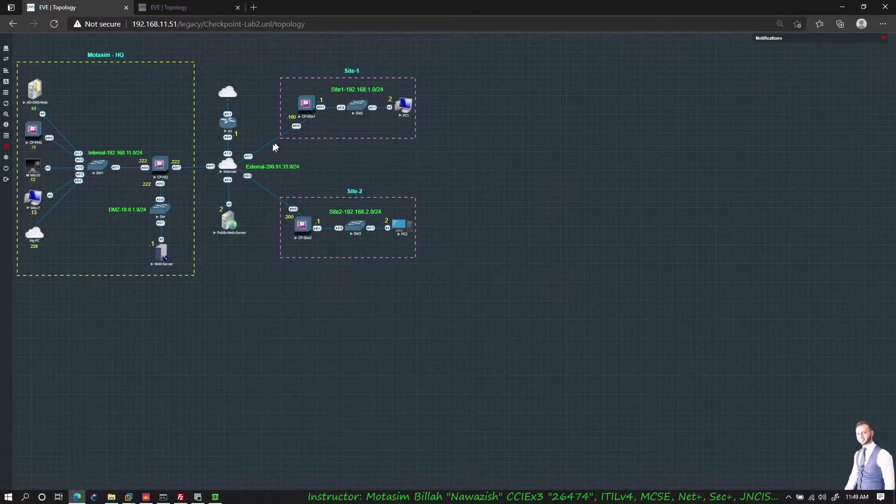
{"action": "left_click", "coordinate": [146, 497]}
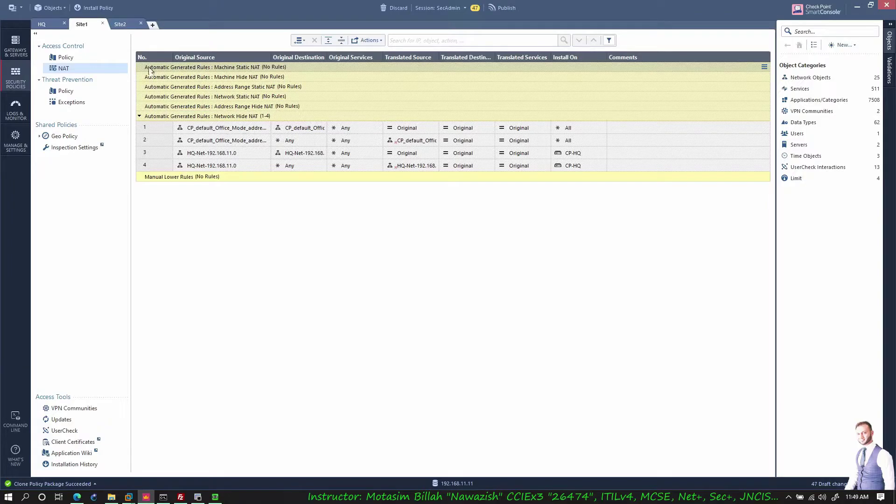
In the Site1 policy, enable automatic Hide NAT on Site1-Net-192.168.1.0, applied only on CP-Site1.
{"action": "left_click", "coordinate": [66, 58]}
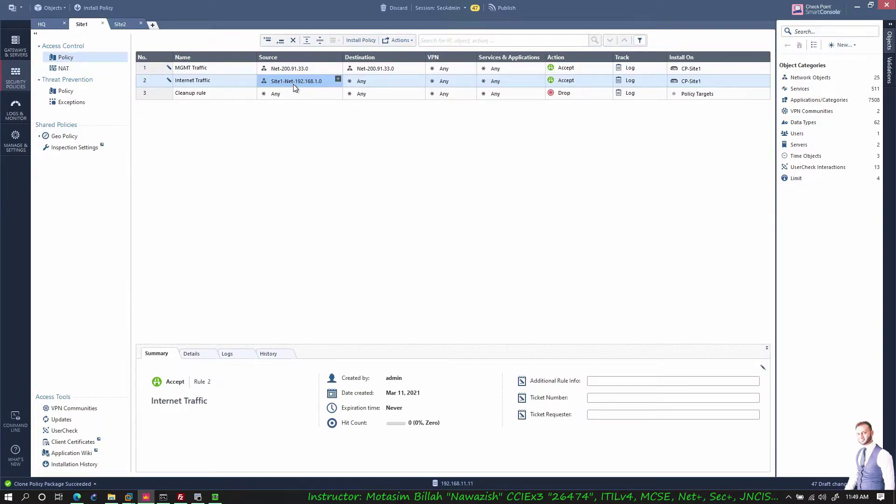
{"action": "mouse_move", "coordinate": [294, 85]}
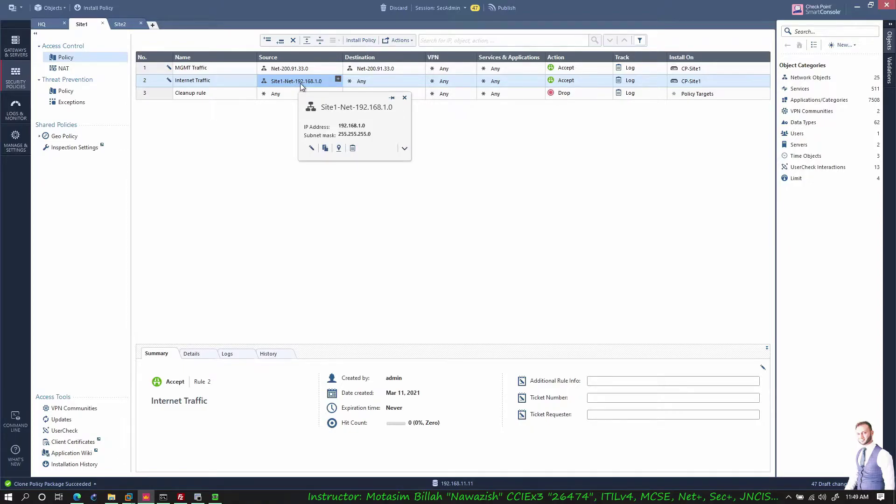
{"action": "double_click", "coordinate": [300, 83]}
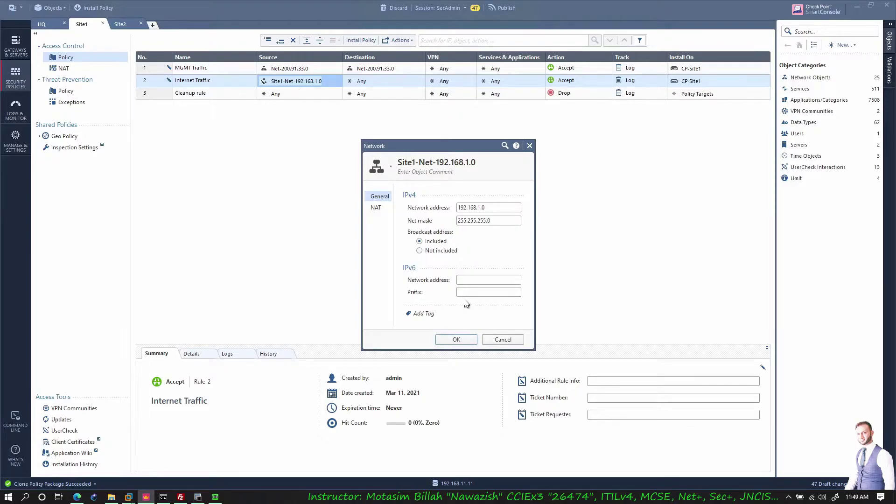
{"action": "left_click", "coordinate": [498, 340]}
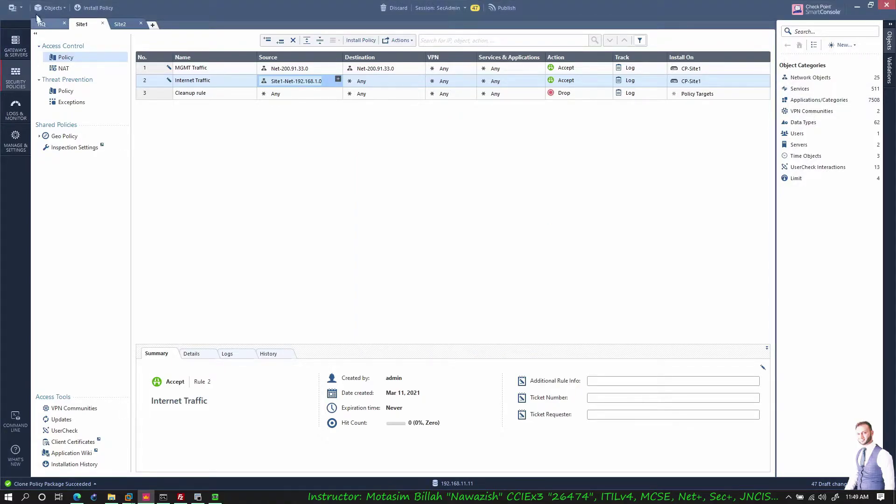
{"action": "double_click", "coordinate": [290, 82]}
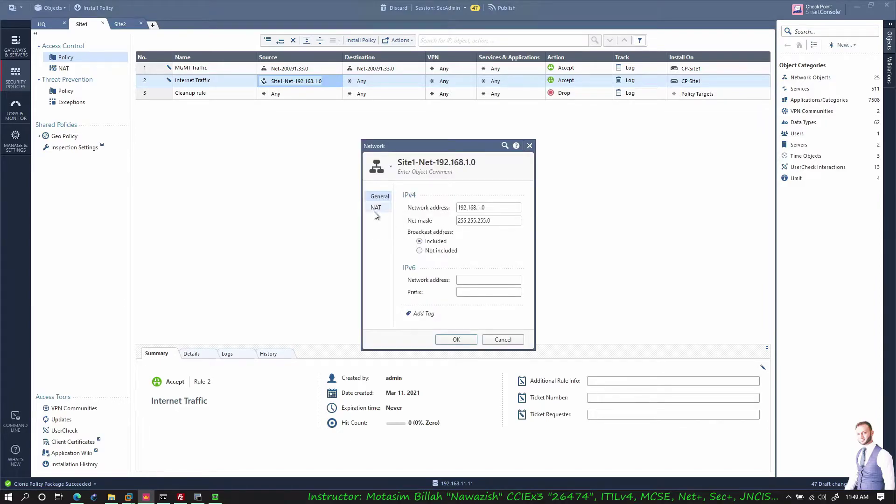
{"action": "left_click", "coordinate": [376, 208]}
{"action": "left_click", "coordinate": [411, 206]}
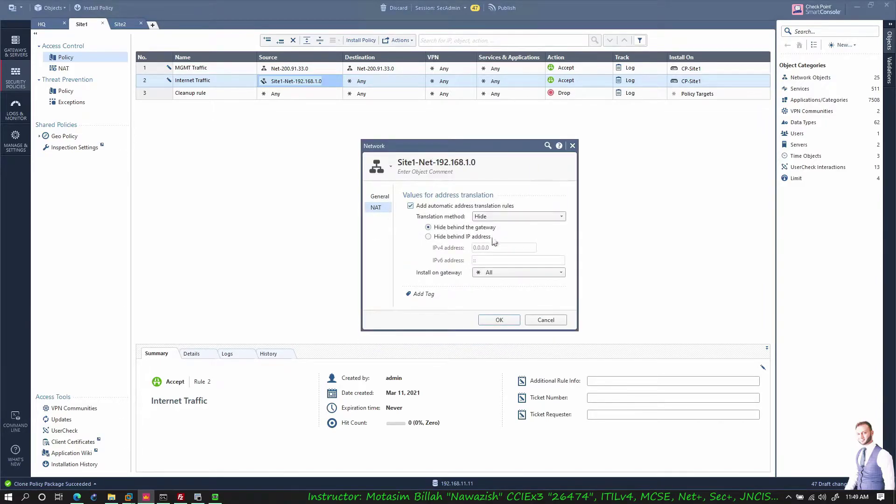
{"action": "left_click", "coordinate": [500, 218]}
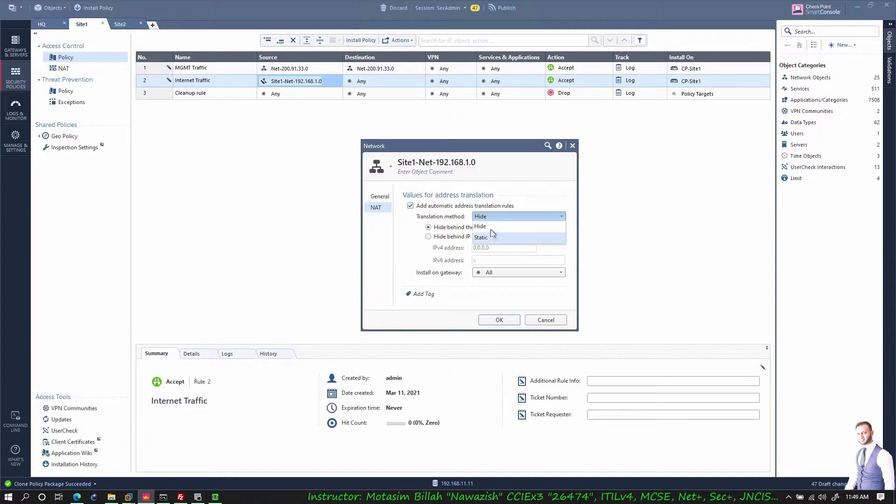
{"action": "left_click", "coordinate": [498, 228]}
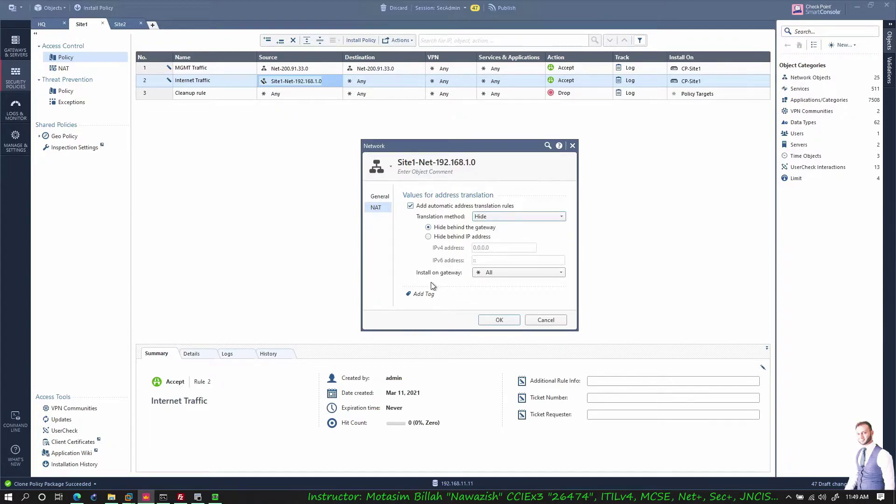
{"action": "left_click", "coordinate": [476, 274]}
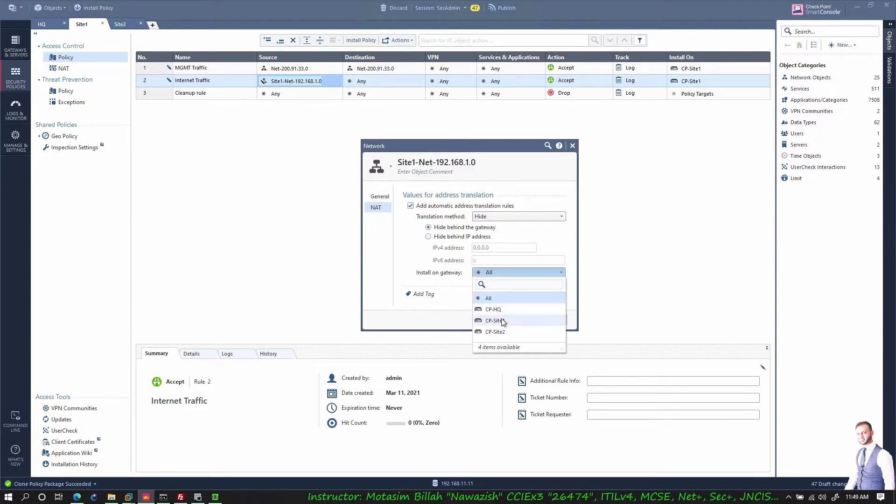
{"action": "left_click", "coordinate": [537, 314]}
{"action": "left_click", "coordinate": [497, 319]}
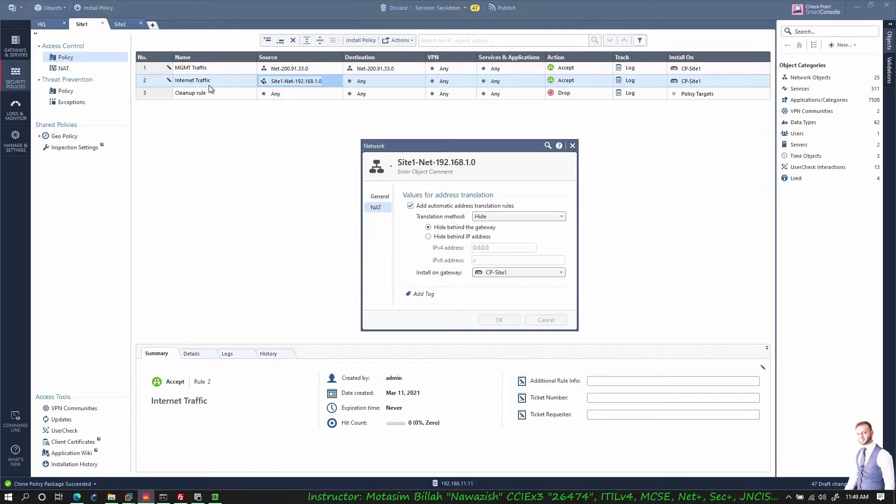
Enable automatic Hide NAT on Site2-Net-192.168.2.0 for CP-Site2, then return to the HQ policy.
{"action": "left_click", "coordinate": [131, 28]}
{"action": "left_click", "coordinate": [302, 82]}
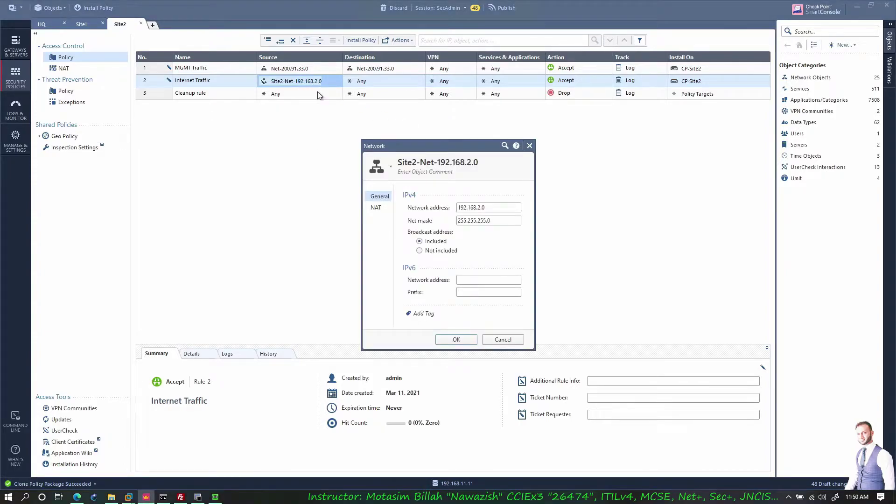
{"action": "left_click", "coordinate": [377, 208]}
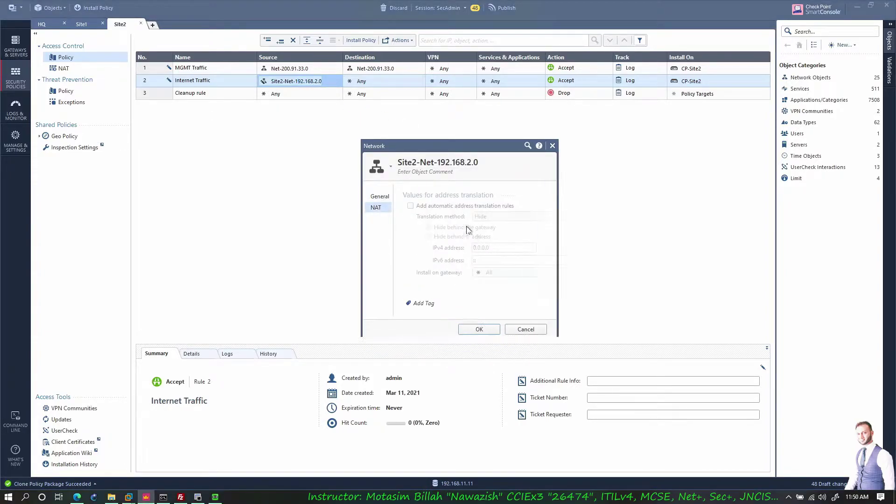
{"action": "left_click", "coordinate": [410, 206]}
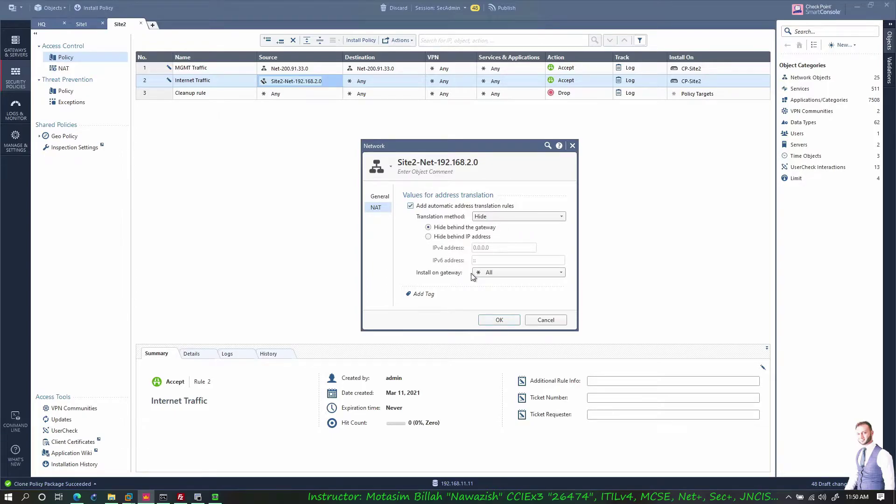
{"action": "left_click", "coordinate": [495, 273]}
{"action": "left_click", "coordinate": [530, 331]}
{"action": "left_click", "coordinate": [499, 321]}
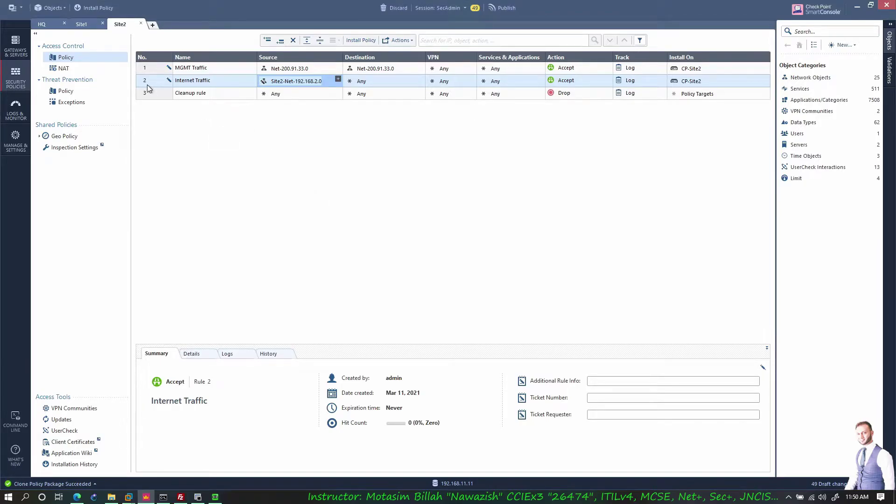
{"action": "left_click", "coordinate": [47, 24]}
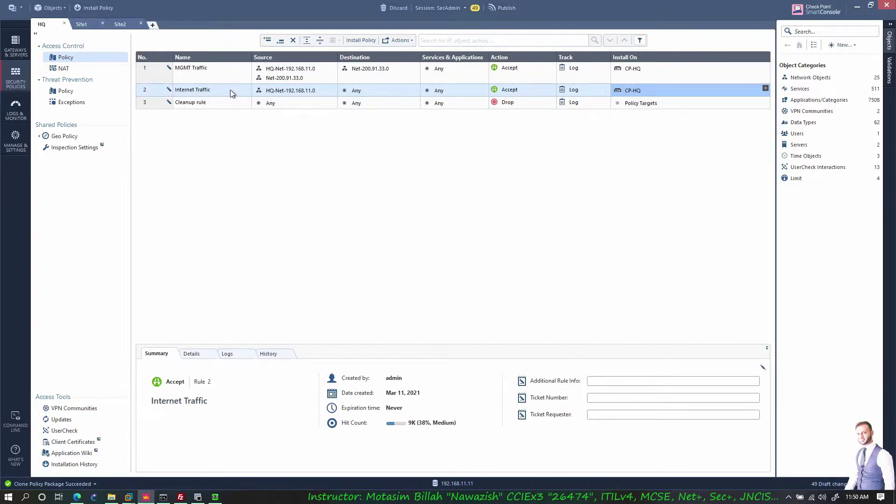
Publish all 49 draft changes with Publish & Install and proceed to policy installation.
{"action": "left_click", "coordinate": [100, 8]}
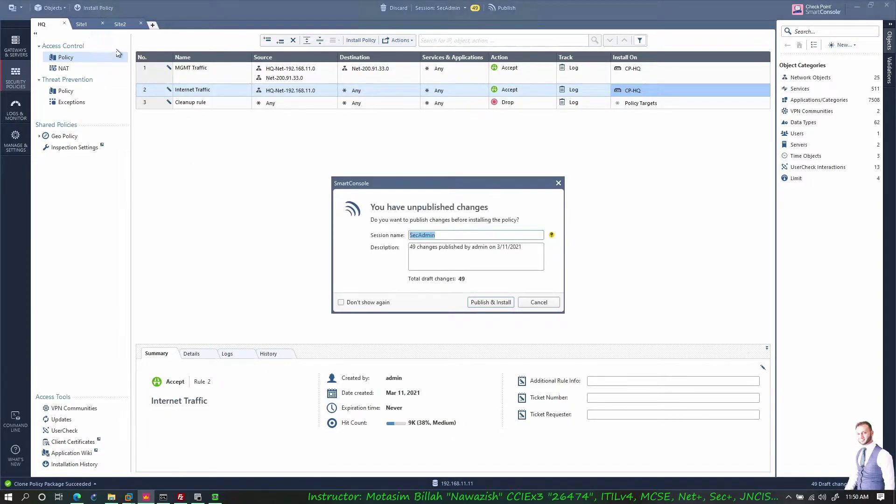
{"action": "left_click", "coordinate": [483, 304]}
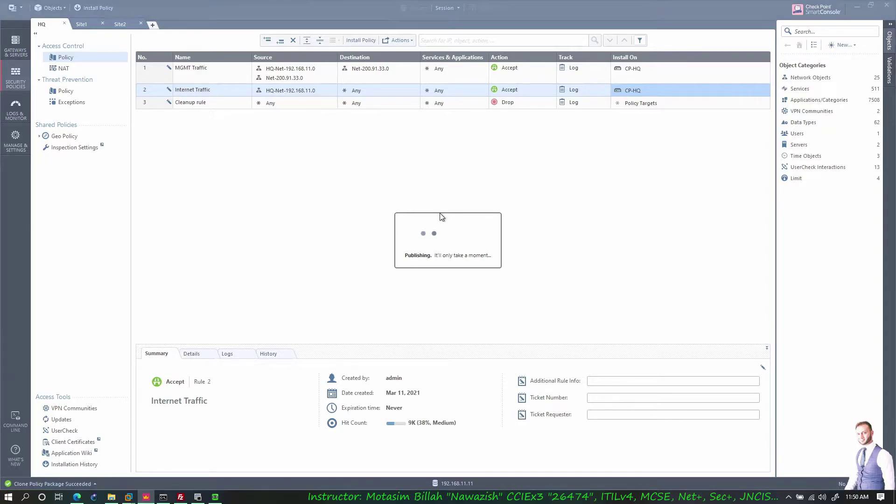
{"action": "key", "text": "ctrl+shift+Return"}
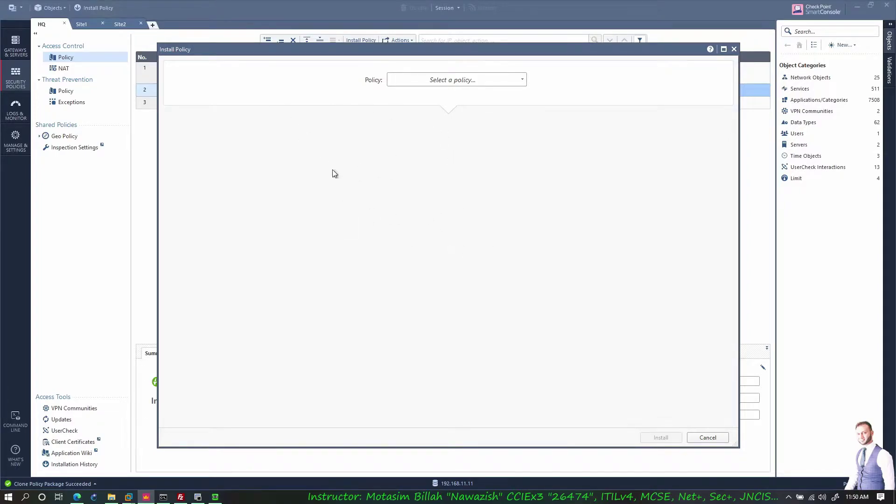
Choose the HQ policy package and start its installation.
{"action": "left_click", "coordinate": [456, 81]}
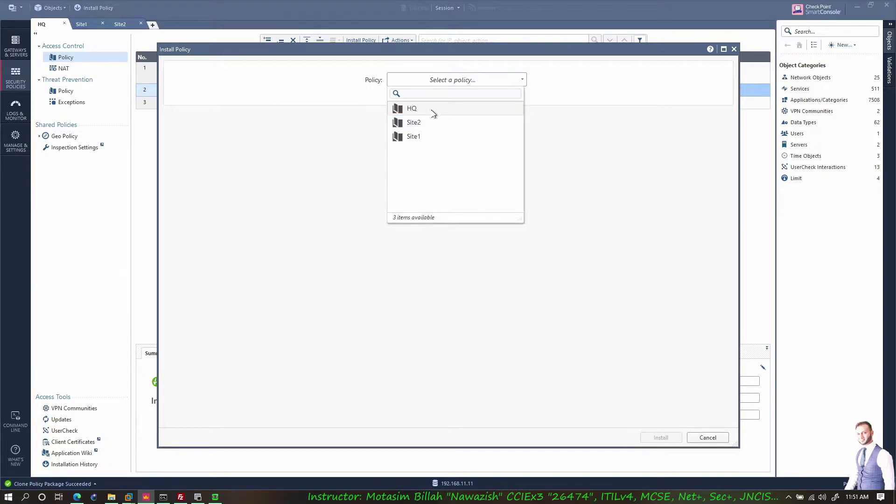
{"action": "mouse_move", "coordinate": [418, 111]}
{"action": "left_click", "coordinate": [422, 113]}
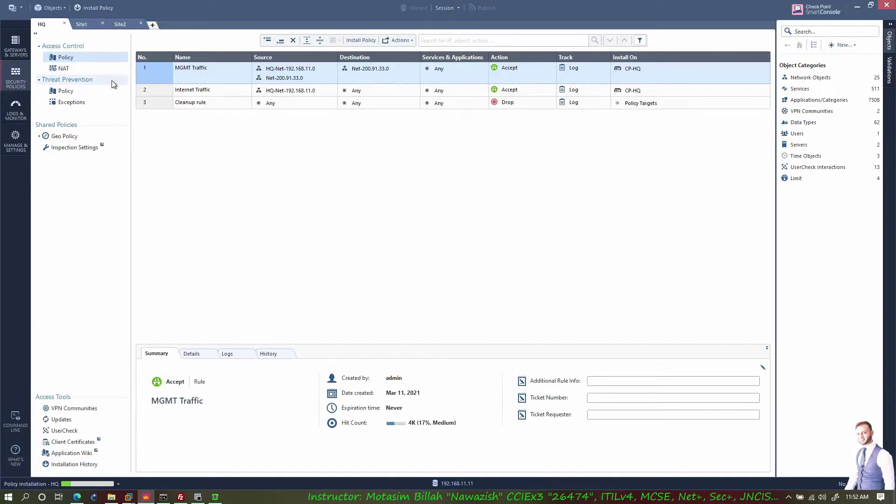
From the Site1 rulebase, check Recent Tasks for the HQ installation progress at 50%.
{"action": "left_click", "coordinate": [82, 24]}
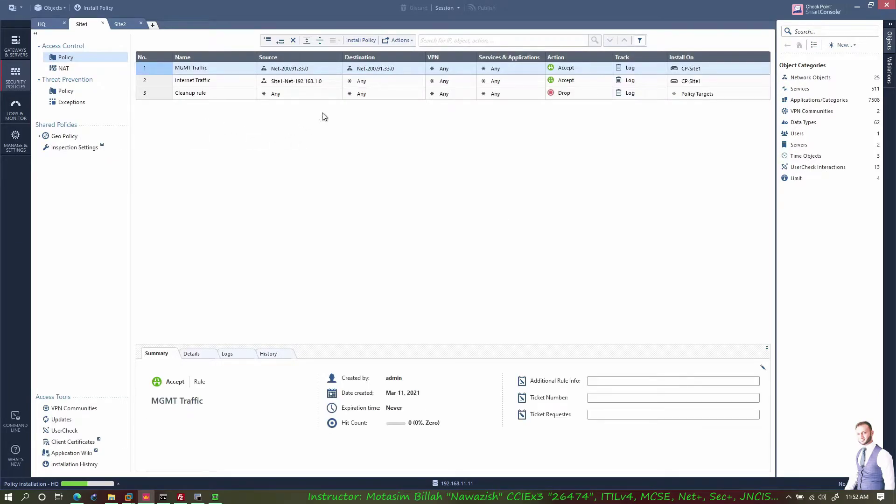
{"action": "left_click", "coordinate": [119, 24]}
{"action": "left_click", "coordinate": [89, 22]}
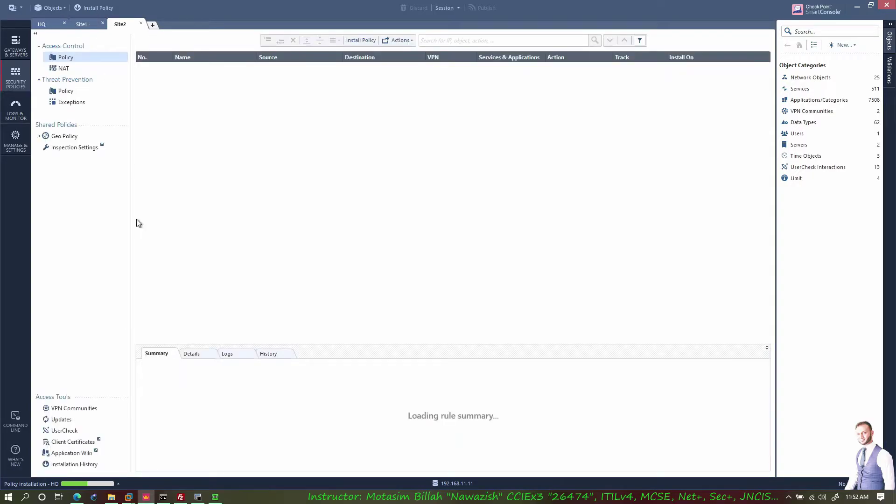
{"action": "left_click", "coordinate": [99, 482]}
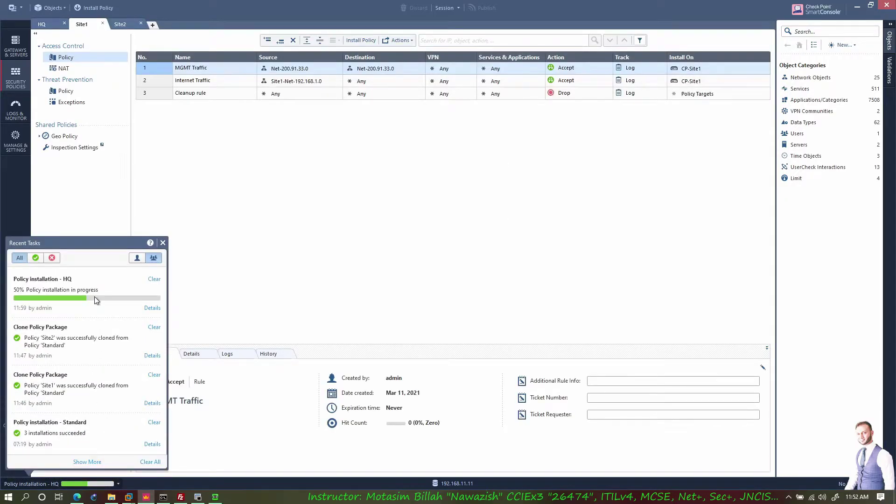
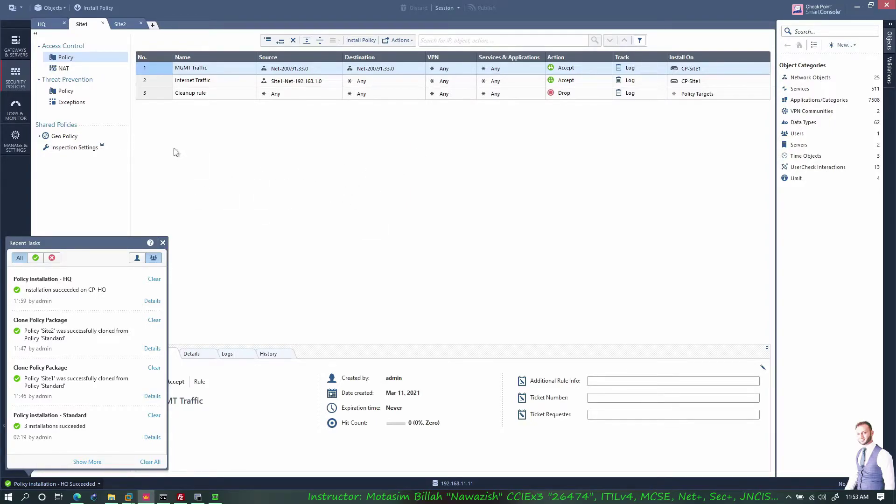
Install the Site1 policy on CP-Site1, confirming it overrides the HQ policy there.
{"action": "left_click", "coordinate": [203, 161]}
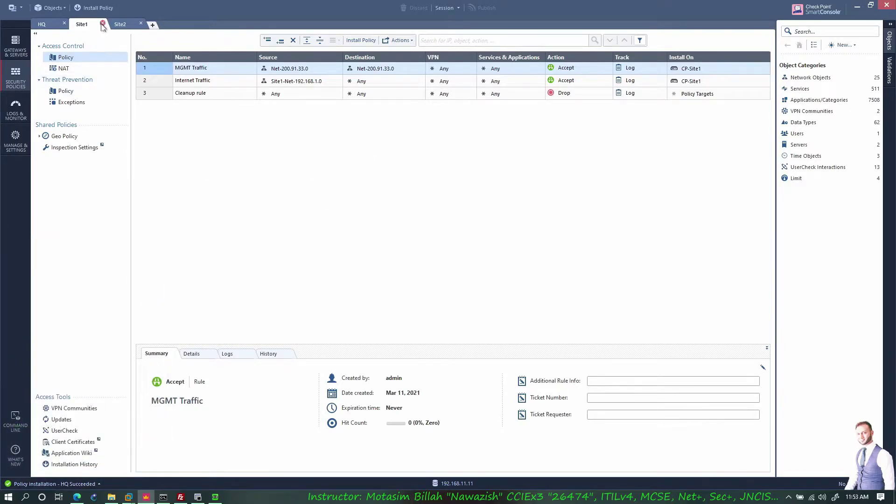
{"action": "left_click", "coordinate": [95, 7]}
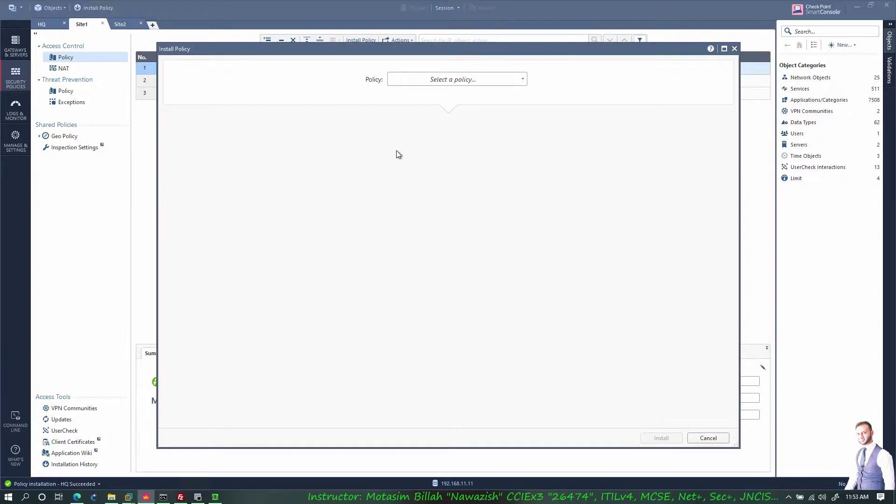
{"action": "left_click", "coordinate": [437, 82]}
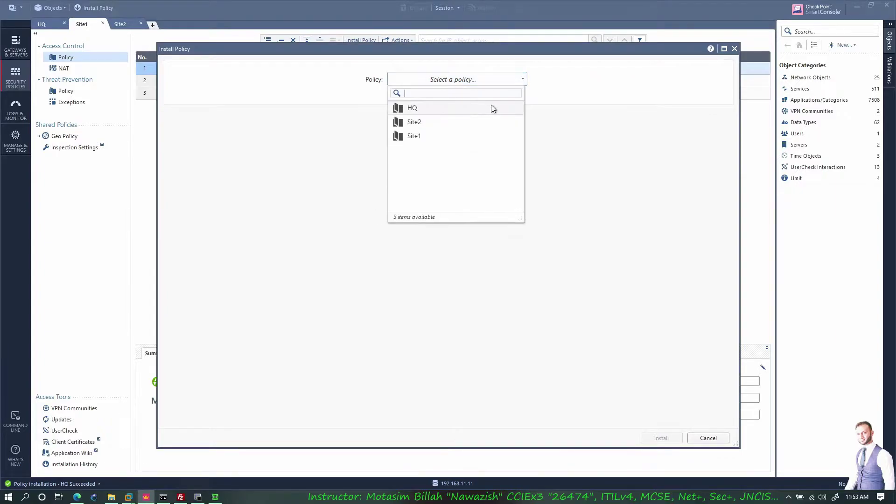
{"action": "left_click", "coordinate": [419, 135]}
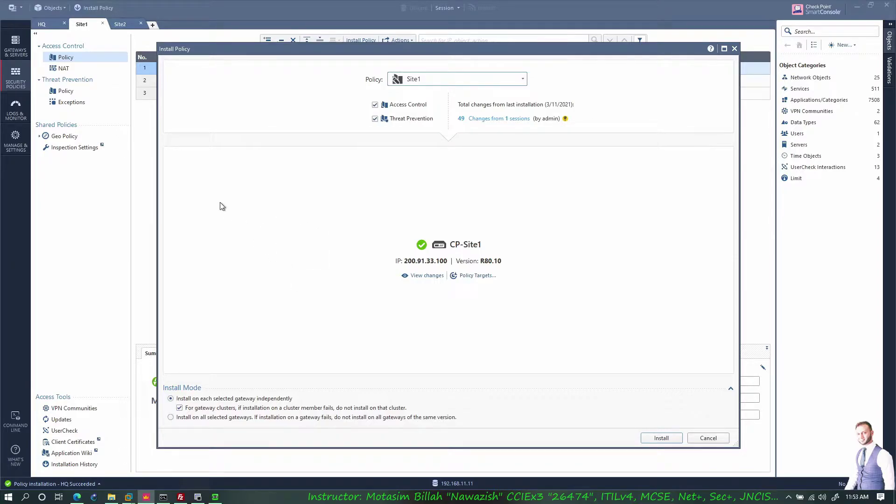
{"action": "left_click", "coordinate": [655, 439]}
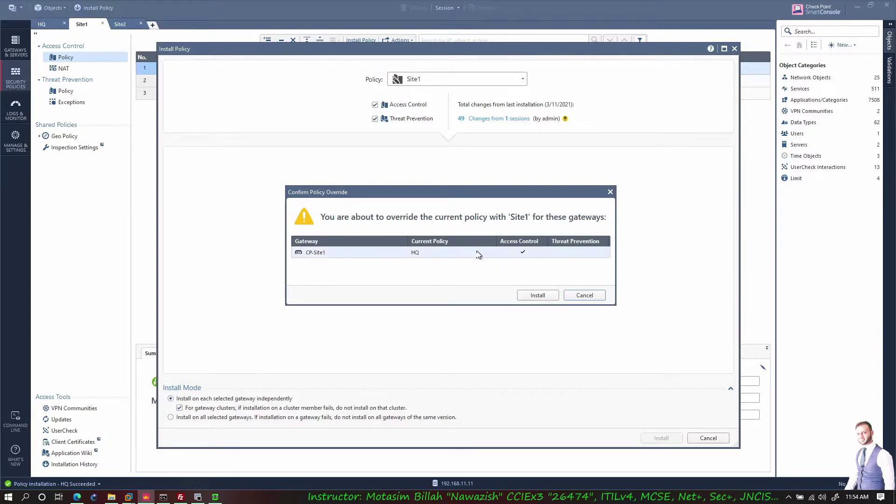
{"action": "left_click", "coordinate": [541, 295]}
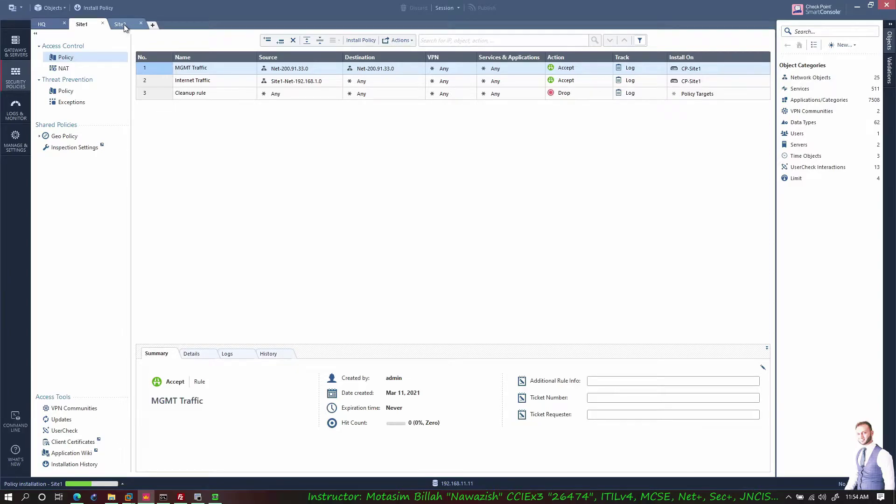
{"action": "key", "text": "alt+Tab"}
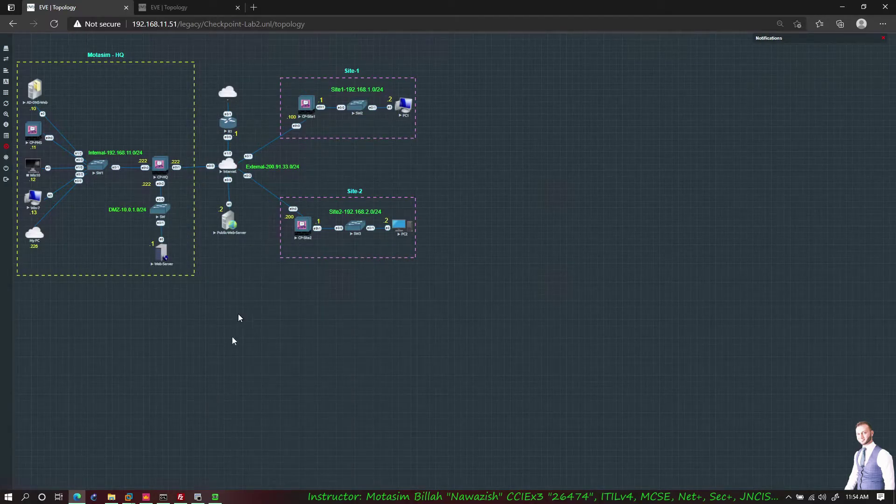
{"action": "left_click", "coordinate": [146, 497]}
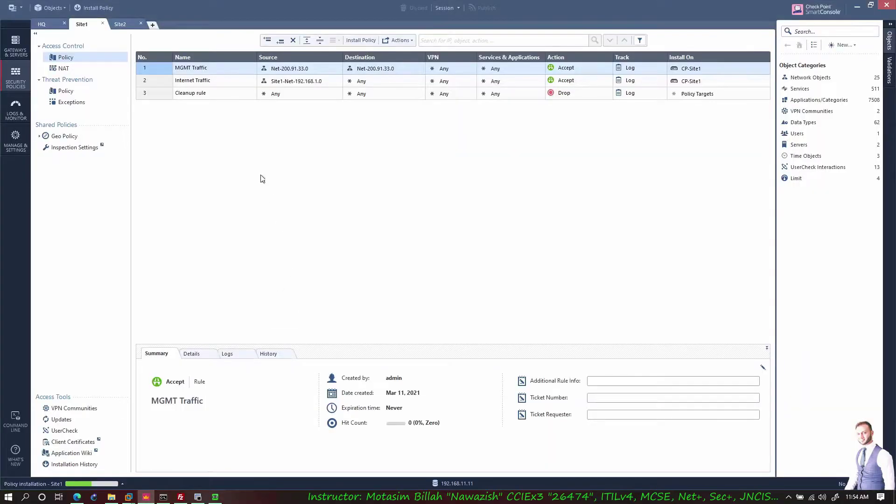
{"action": "left_click", "coordinate": [105, 485]}
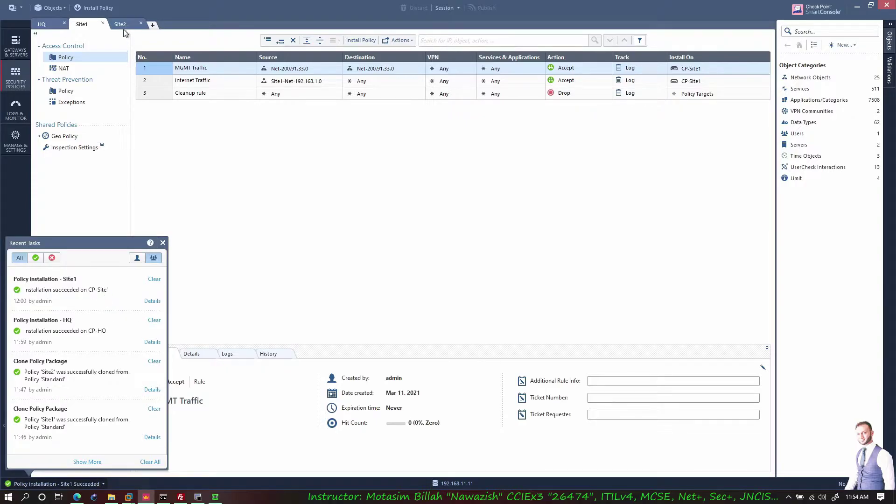
{"action": "left_click", "coordinate": [107, 9]}
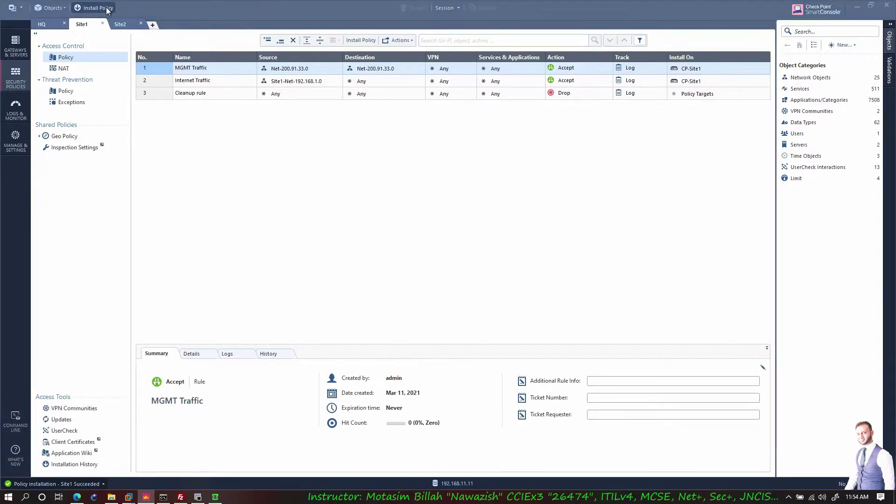
Install the Site2 policy on CP-Site2 over its HQ policy, then show the recent policies.
{"action": "left_click", "coordinate": [429, 79]}
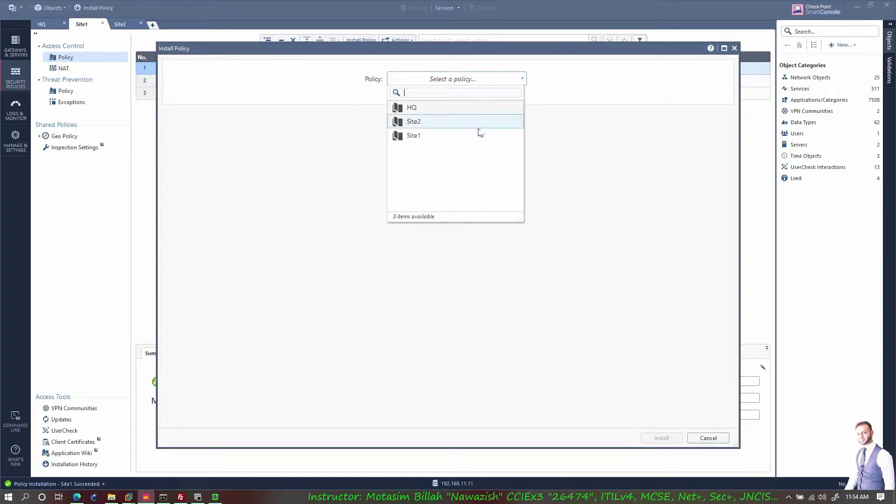
{"action": "left_click", "coordinate": [418, 124]}
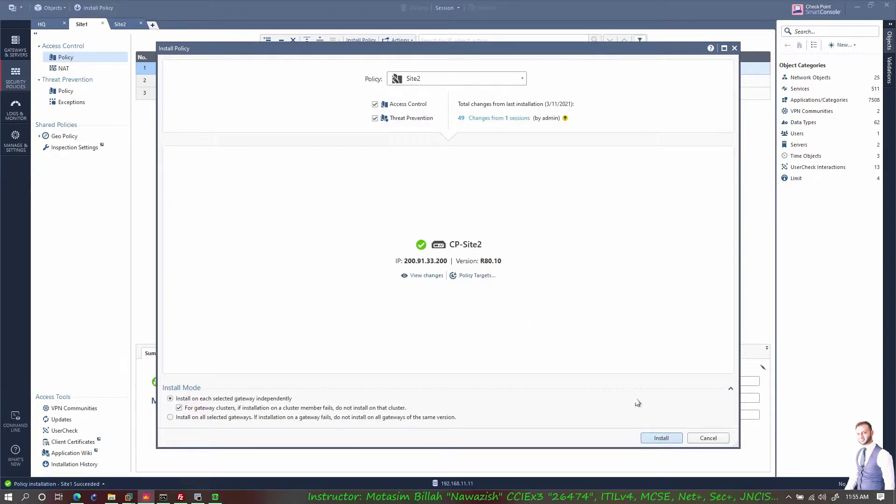
{"action": "left_click", "coordinate": [662, 436]}
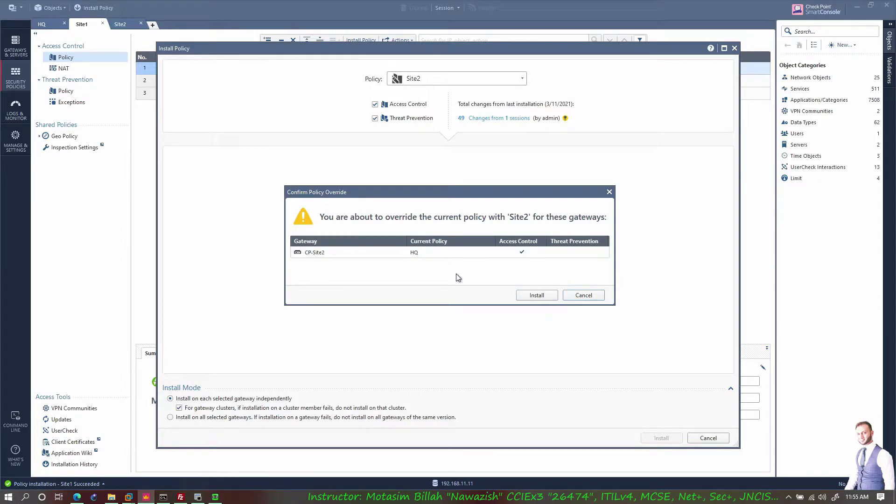
{"action": "left_click", "coordinate": [537, 296]}
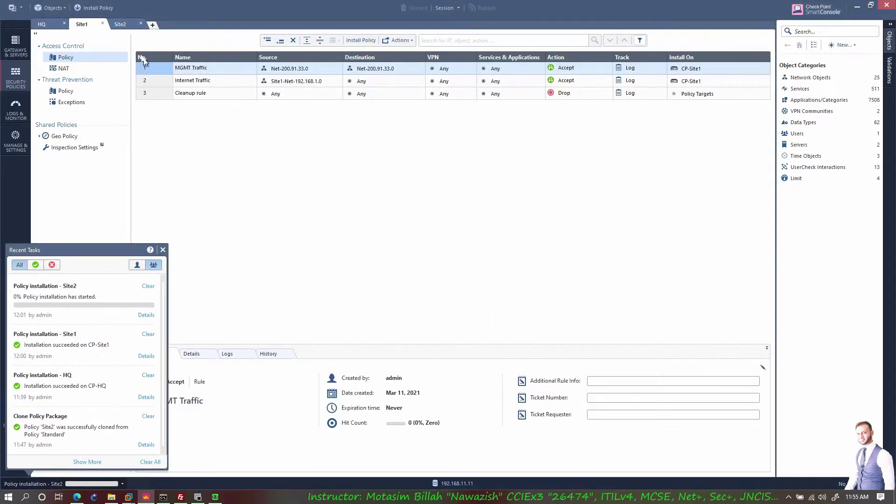
{"action": "left_click", "coordinate": [152, 25]}
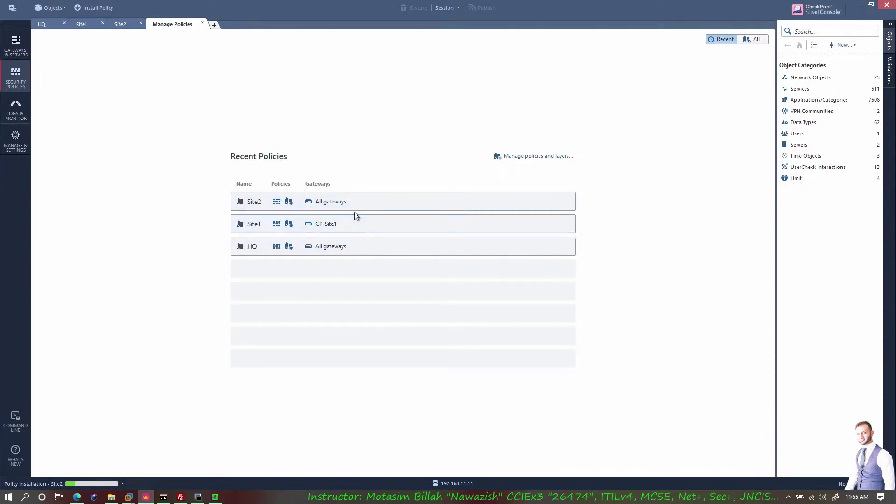
From Manage policies and layers, open the Shared layer in the Layer Editor and show its Advanced settings.
{"action": "left_click", "coordinate": [522, 155]}
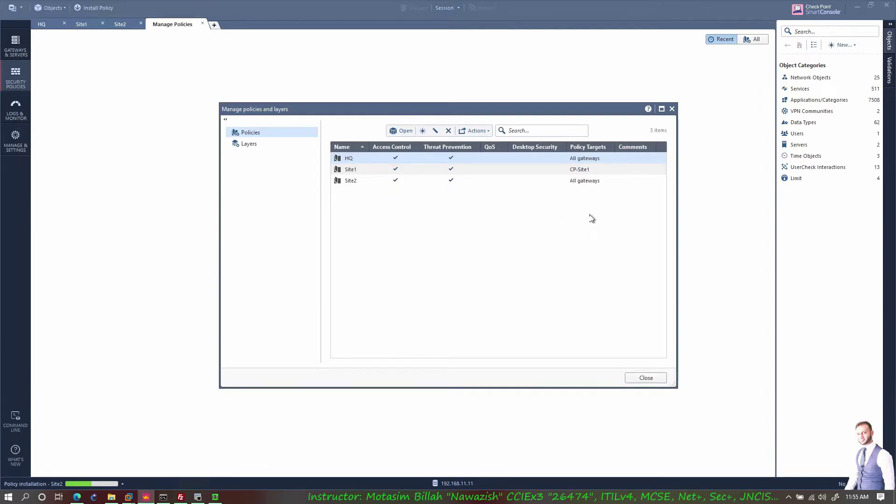
{"action": "left_click", "coordinate": [672, 108]}
{"action": "left_click", "coordinate": [52, 24]}
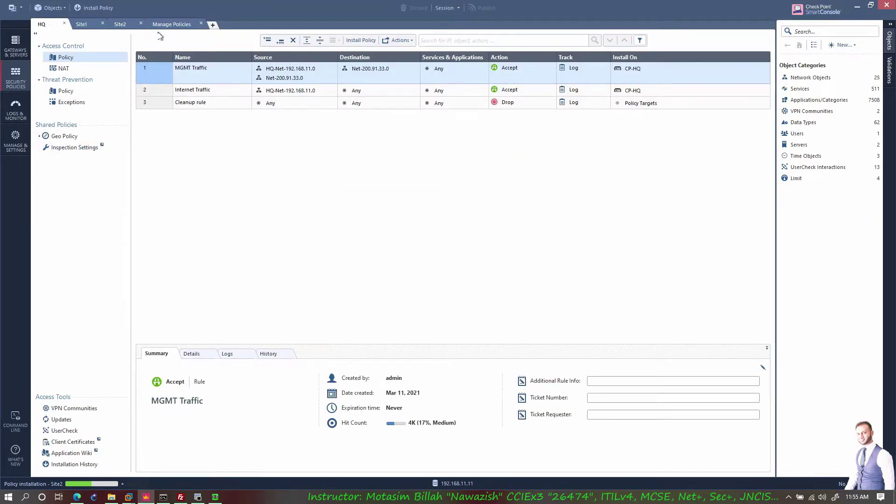
{"action": "left_click", "coordinate": [171, 24]}
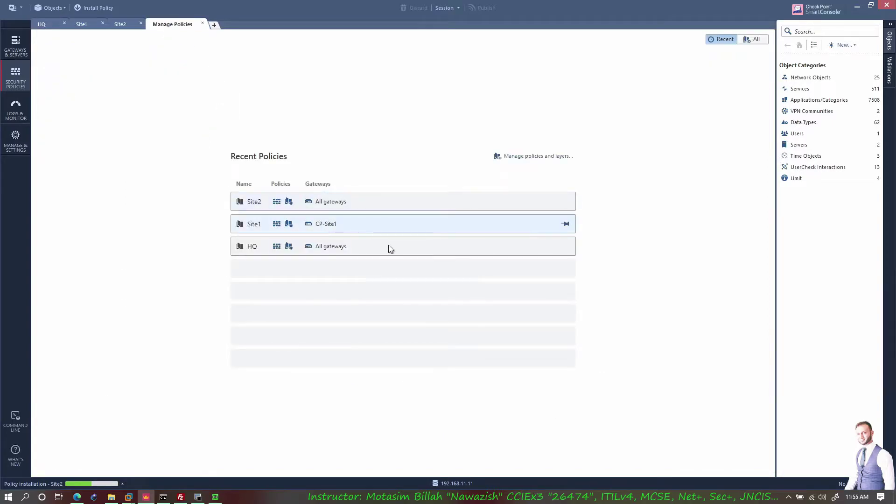
{"action": "left_click", "coordinate": [530, 156]}
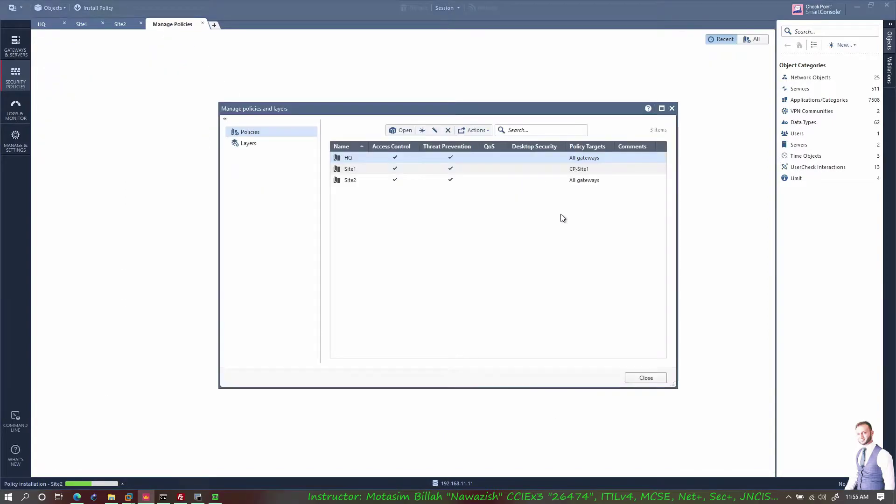
{"action": "left_click", "coordinate": [249, 144]}
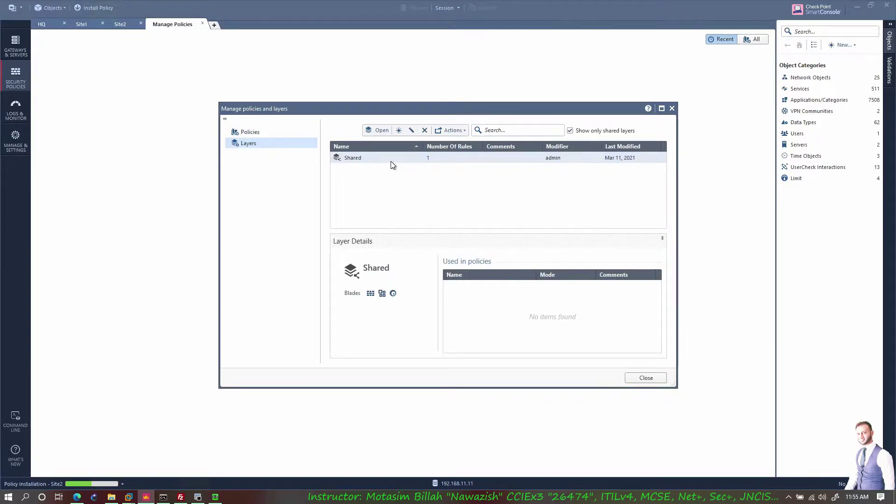
{"action": "left_click", "coordinate": [412, 130]}
{"action": "left_click", "coordinate": [350, 195]}
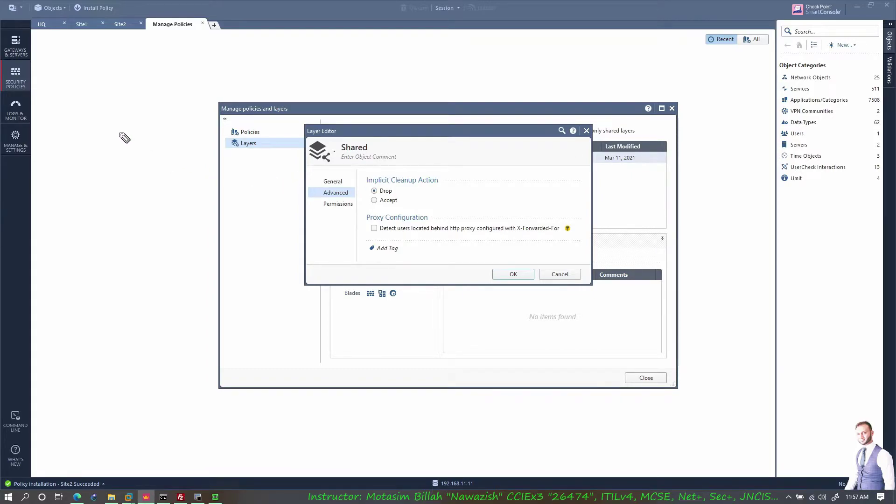
Review the Shared layer's Permissions and its editing profiles, adding none.
{"action": "mouse_move", "coordinate": [119, 131]}
{"action": "left_mouse_down"}
{"action": "mouse_move", "coordinate": [136, 131]}
{"action": "mouse_move", "coordinate": [136, 155]}
{"action": "left_mouse_up"}
{"action": "mouse_move", "coordinate": [119, 222]}
{"action": "left_mouse_down"}
{"action": "mouse_move", "coordinate": [129, 222]}
{"action": "mouse_move", "coordinate": [122, 240]}
{"action": "left_mouse_up"}
{"action": "left_click", "coordinate": [116, 237]}
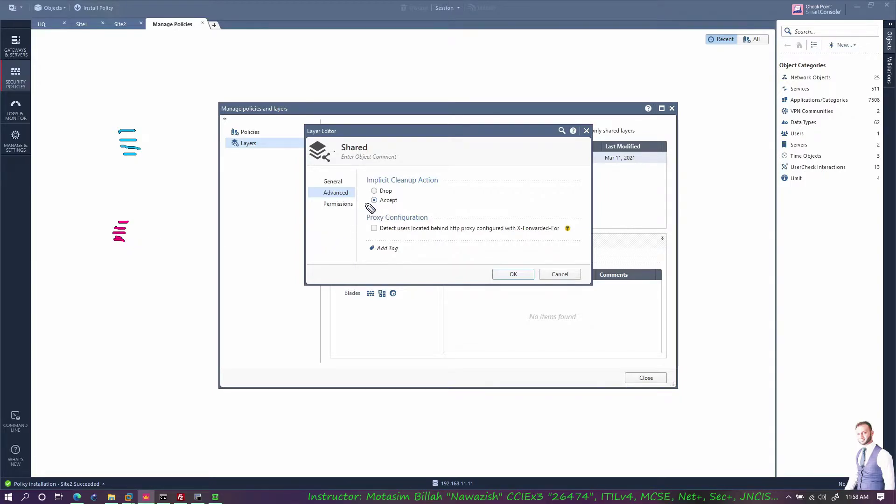
{"action": "left_click_drag", "start_coordinate": [364, 206], "coordinate": [387, 206]}
{"action": "left_click", "coordinate": [345, 204]}
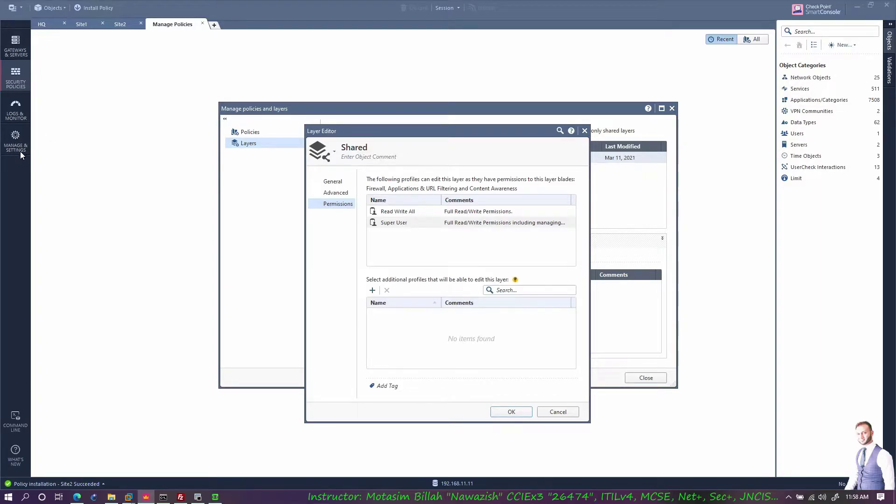
{"action": "left_click", "coordinate": [373, 291]}
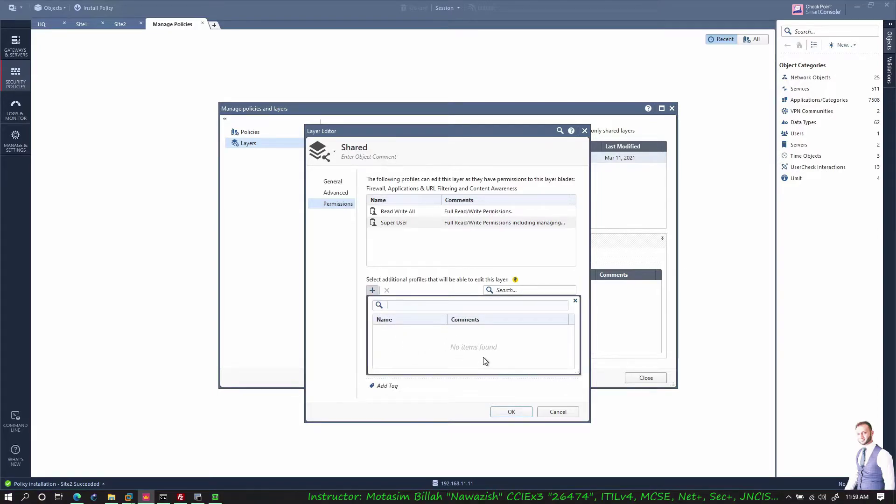
{"action": "left_click", "coordinate": [576, 301]}
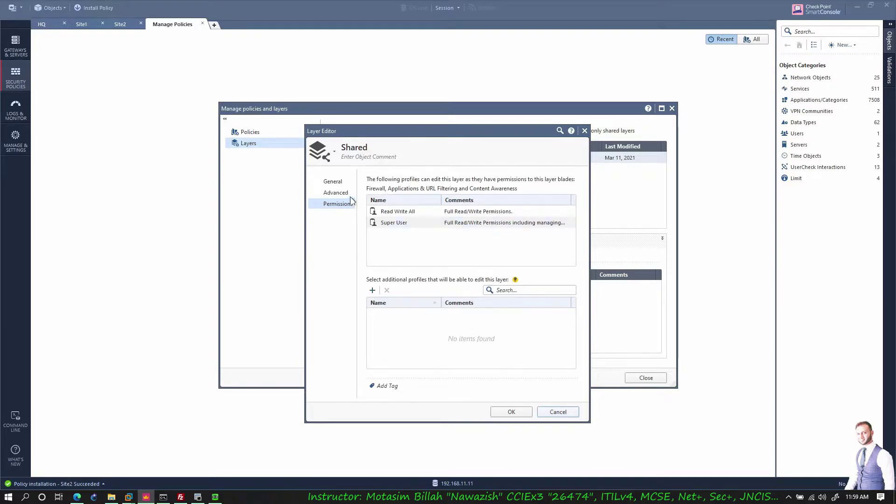
Keep Drop as the Shared layer's implicit cleanup action, save it, and close the layers manager.
{"action": "left_click", "coordinate": [336, 193]}
{"action": "left_click", "coordinate": [375, 191]}
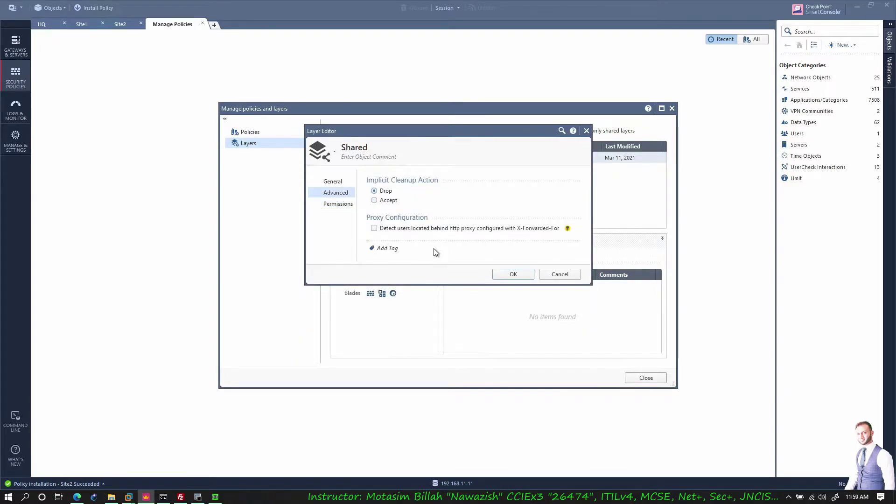
{"action": "left_click", "coordinate": [525, 276]}
{"action": "left_click", "coordinate": [637, 378]}
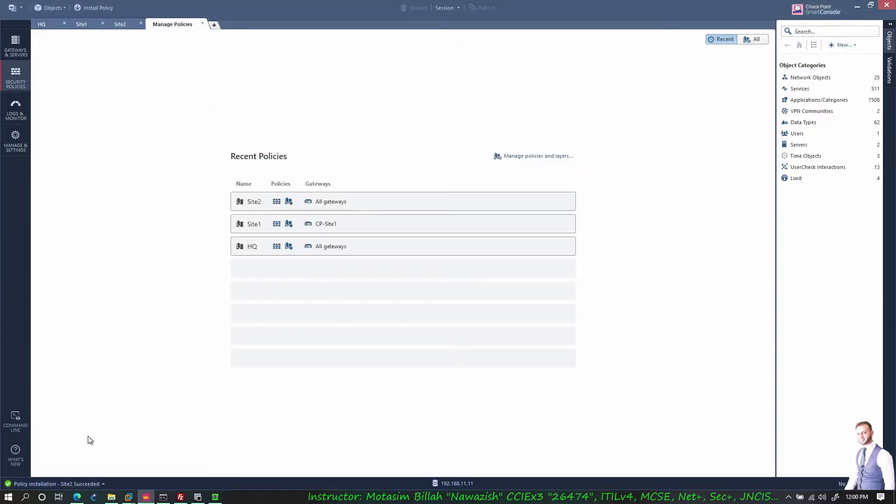
Open HQ's NAT rules and widen the Original Source column to review the automatic rules.
{"action": "left_click", "coordinate": [42, 23]}
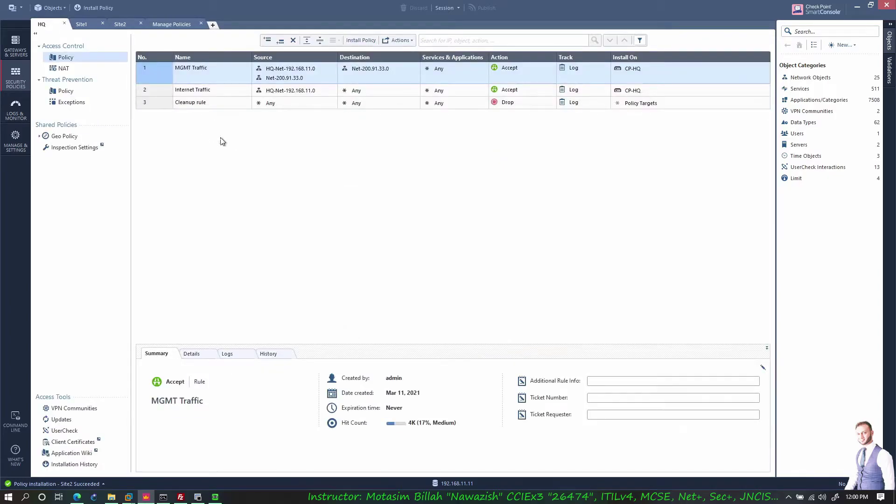
{"action": "left_click", "coordinate": [94, 68]}
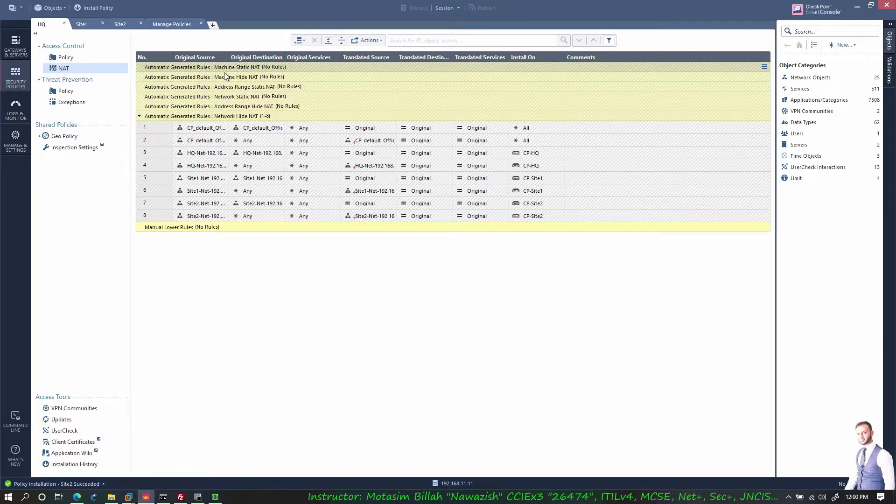
{"action": "left_click_drag", "start_coordinate": [226, 56], "coordinate": [268, 57]}
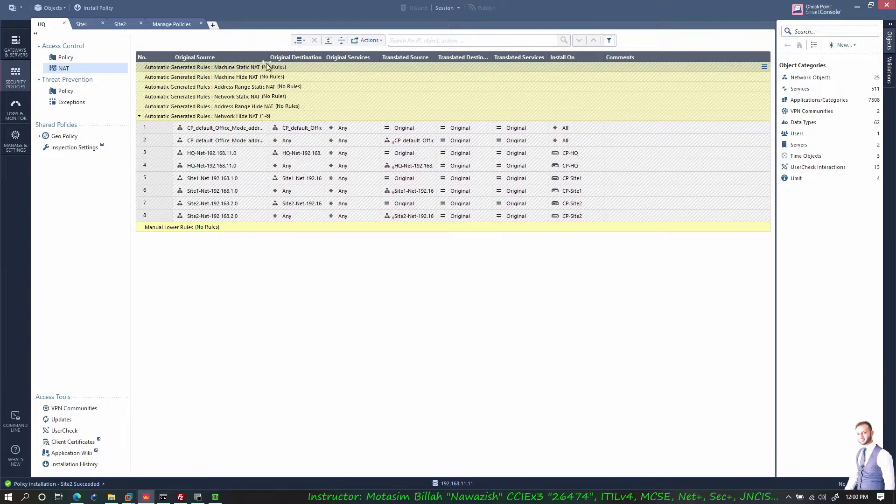
{"action": "left_click", "coordinate": [235, 180]}
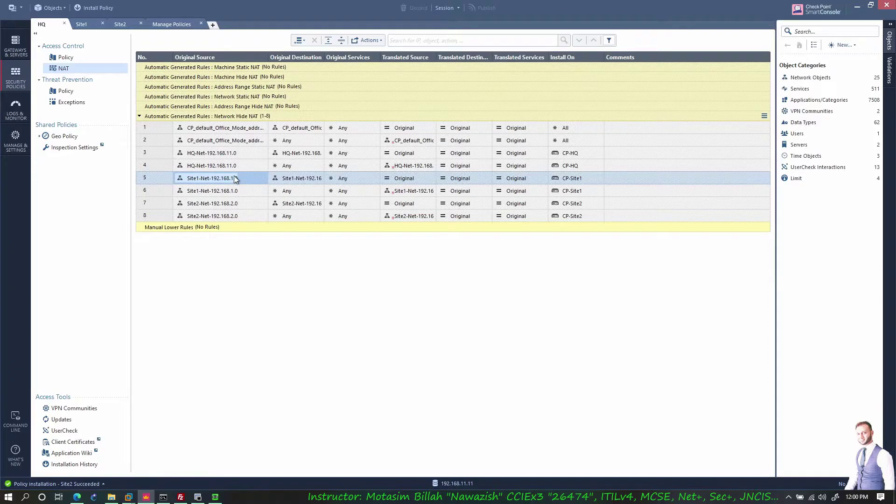
{"action": "left_click", "coordinate": [240, 154]}
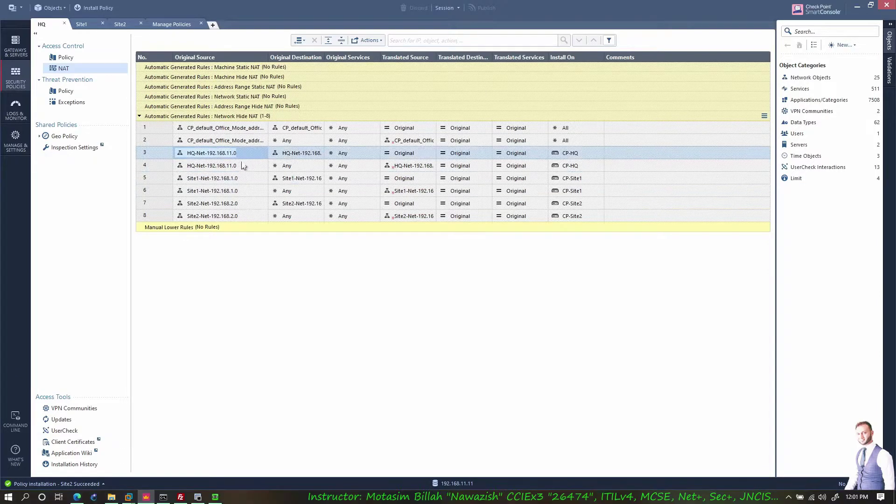
{"action": "left_click", "coordinate": [247, 118]}
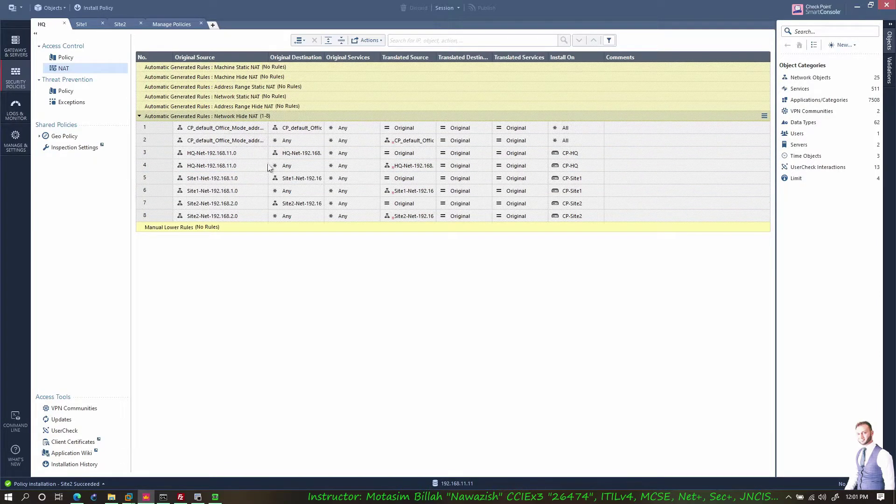
Add a trial manual NAT rule below Manual Lower Rules, then discard the draft change.
{"action": "left_click", "coordinate": [185, 229]}
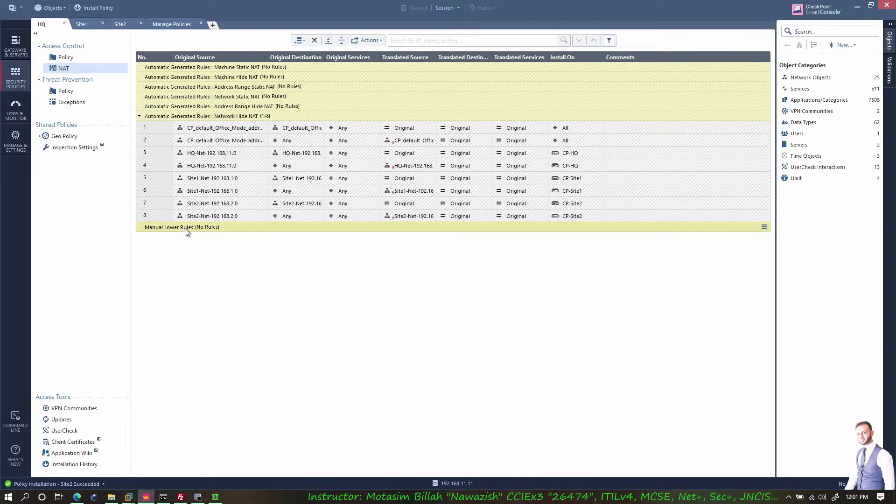
{"action": "right_click", "coordinate": [185, 230]}
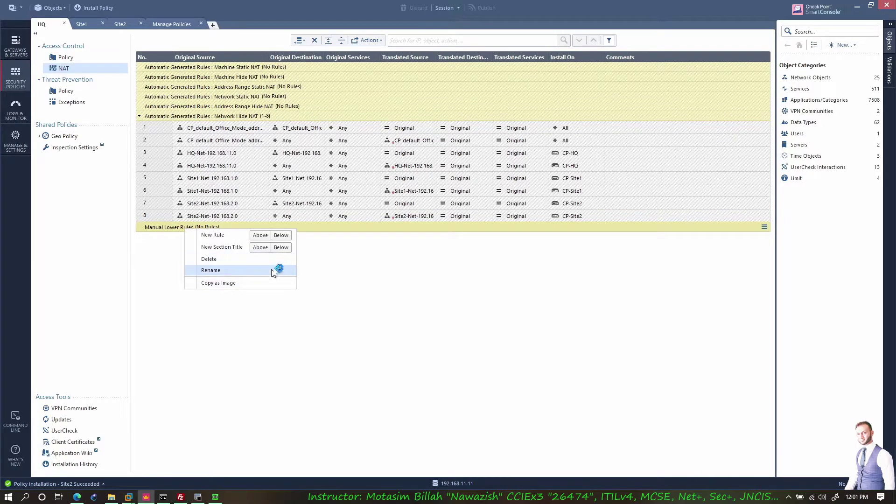
{"action": "left_click", "coordinate": [282, 234]}
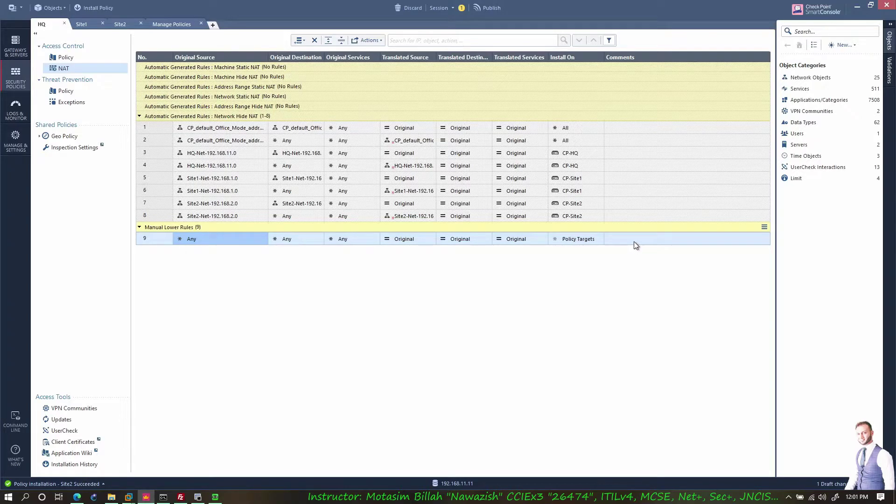
{"action": "left_click", "coordinate": [413, 8]}
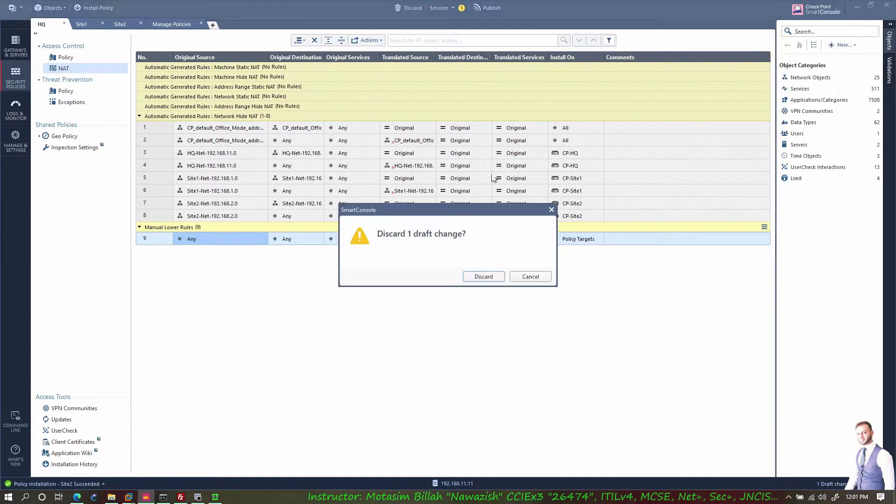
{"action": "left_click", "coordinate": [486, 275]}
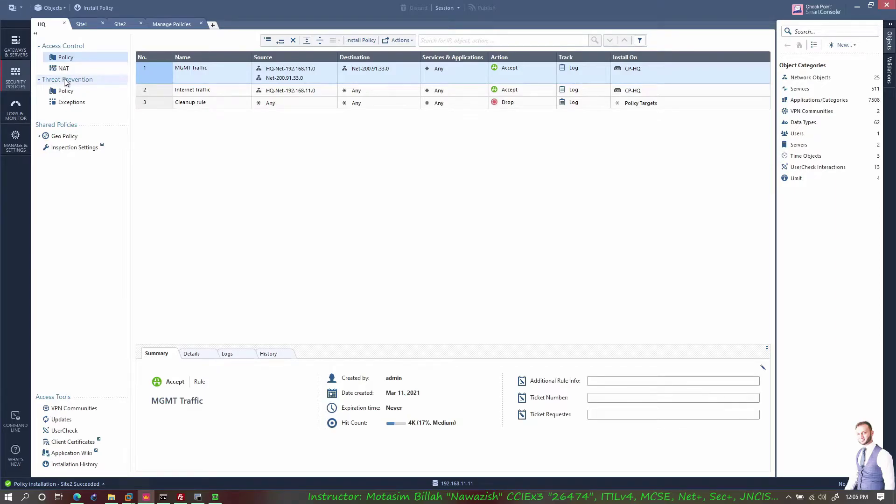
In HQ's Threat Prevention rule base, rename rule 1 to 'Threat Prevention Policy'.
{"action": "left_click", "coordinate": [82, 89]}
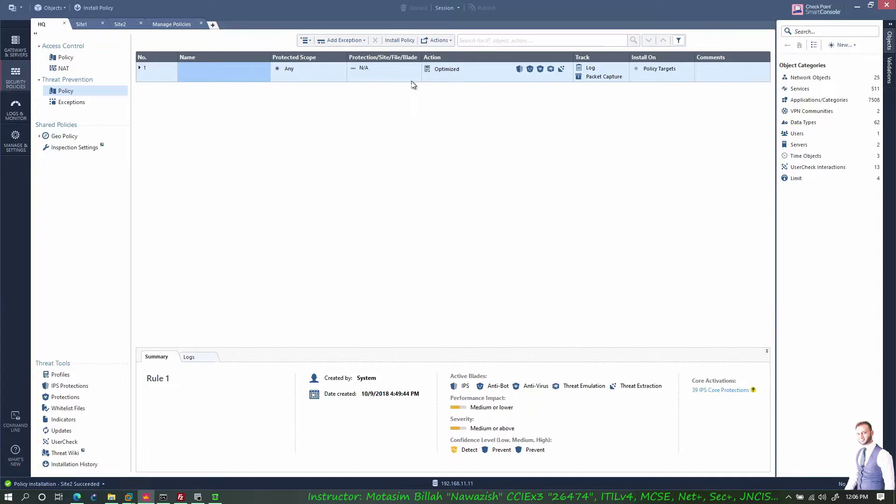
{"action": "double_click", "coordinate": [239, 74]}
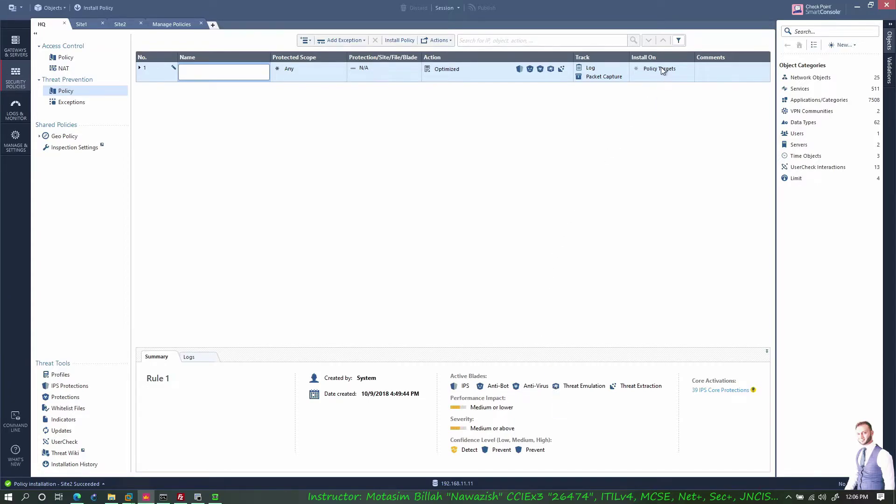
{"action": "mouse_move", "coordinate": [673, 71]}
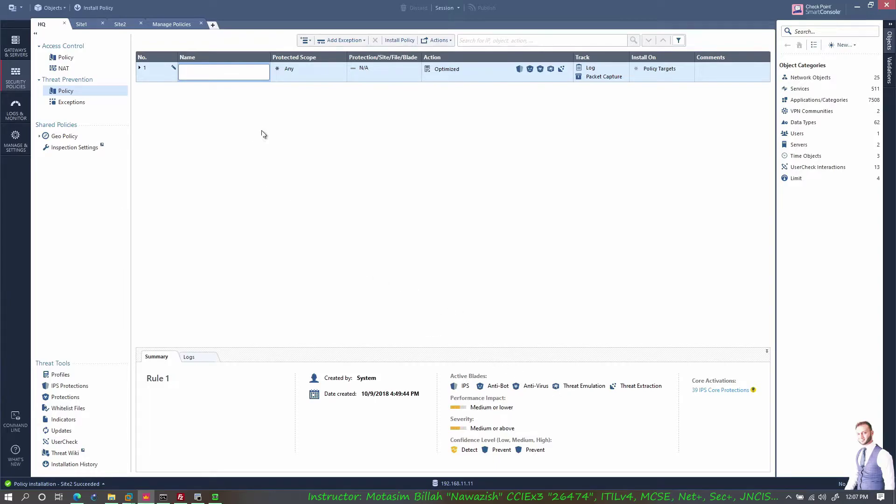
{"action": "left_click", "coordinate": [306, 75]}
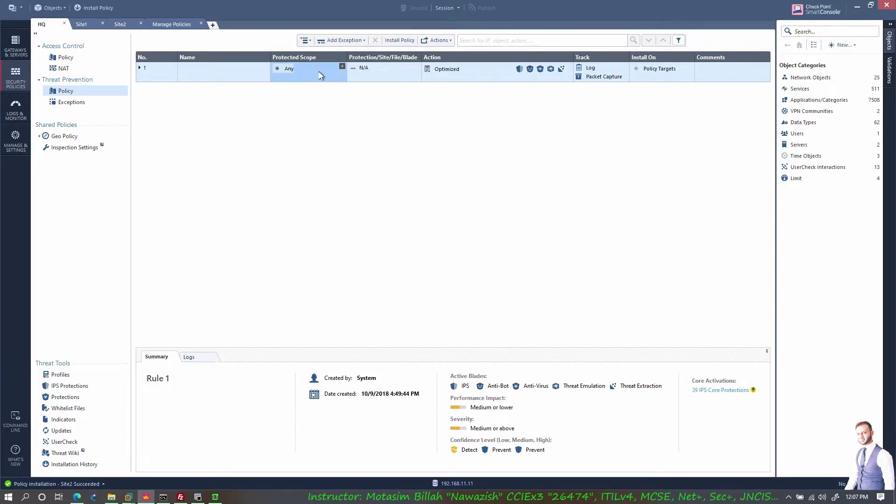
{"action": "left_click", "coordinate": [343, 67]}
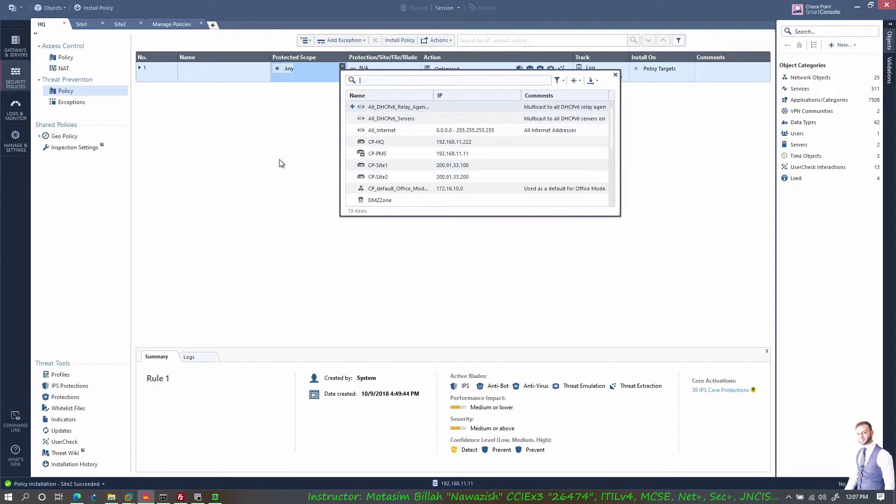
{"action": "left_click", "coordinate": [234, 78]}
{"action": "left_click", "coordinate": [228, 71]}
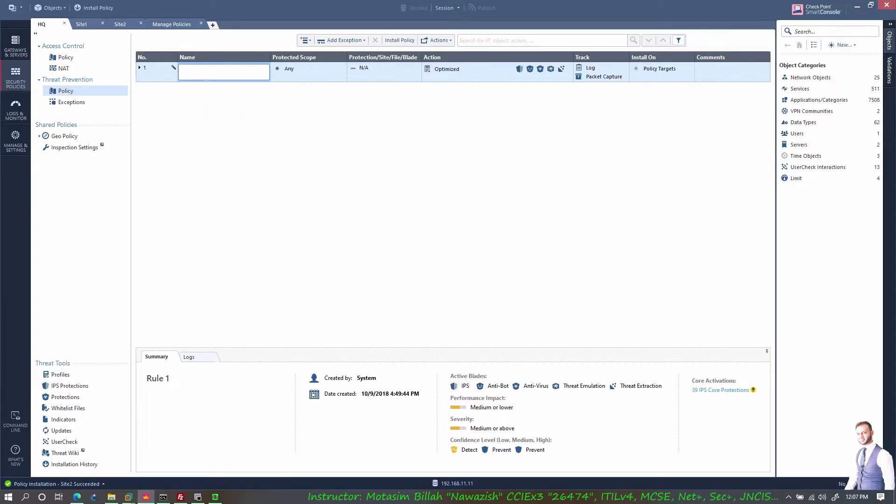
{"action": "type", "text": "Threat Prevention Policy"}
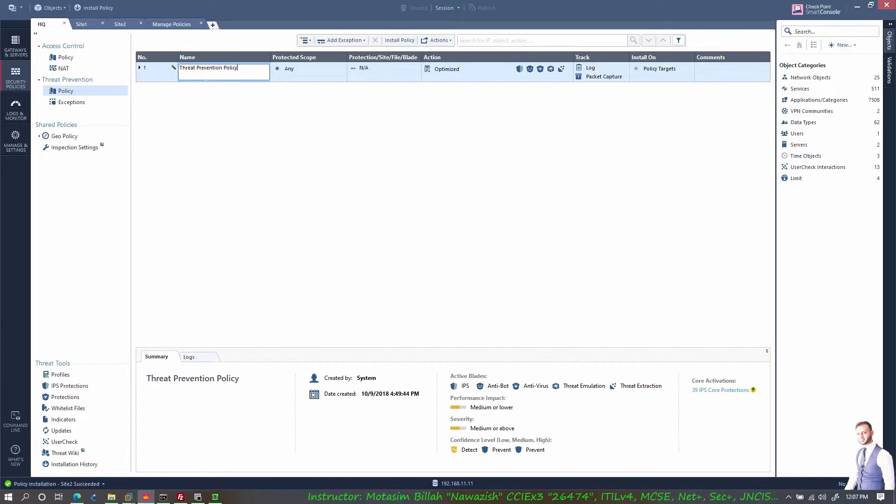
{"action": "left_click", "coordinate": [340, 70]}
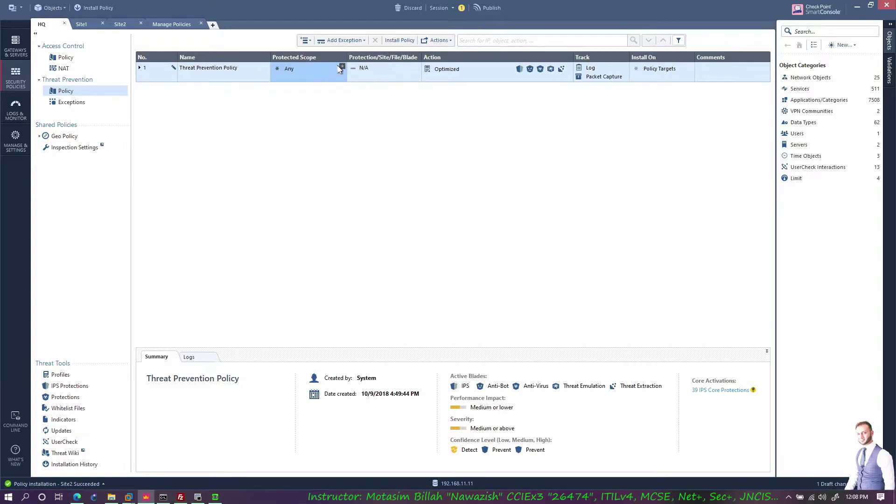
Add HQ-Net-192.168.11.0 to rule 1's protected scope, then switch to the Site1 policy.
{"action": "left_click", "coordinate": [342, 67]}
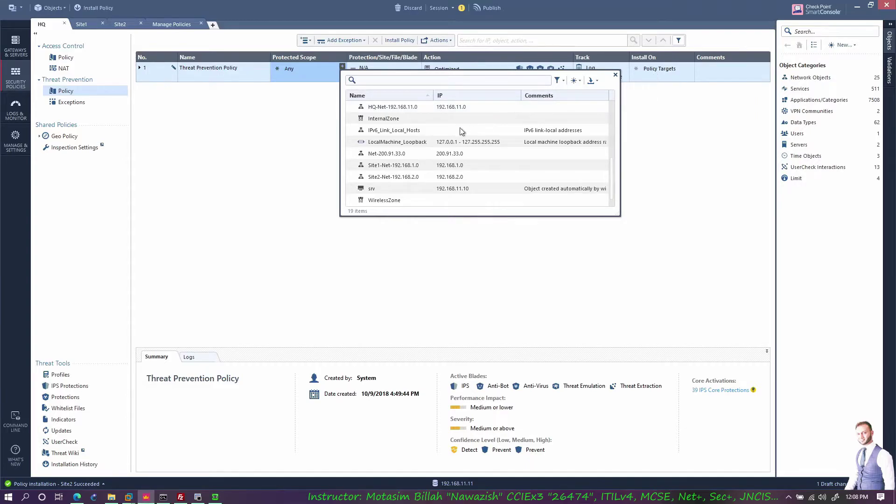
{"action": "left_click", "coordinate": [353, 108]}
{"action": "left_click", "coordinate": [312, 171]}
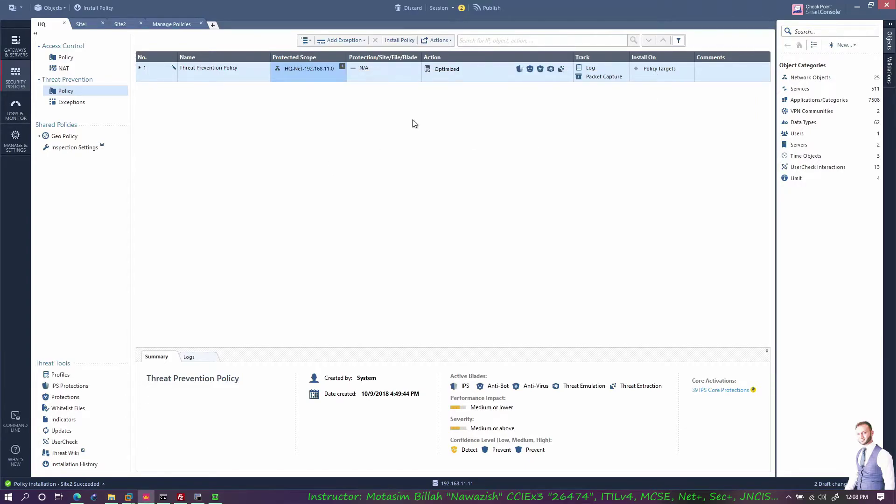
{"action": "left_click", "coordinate": [82, 24]}
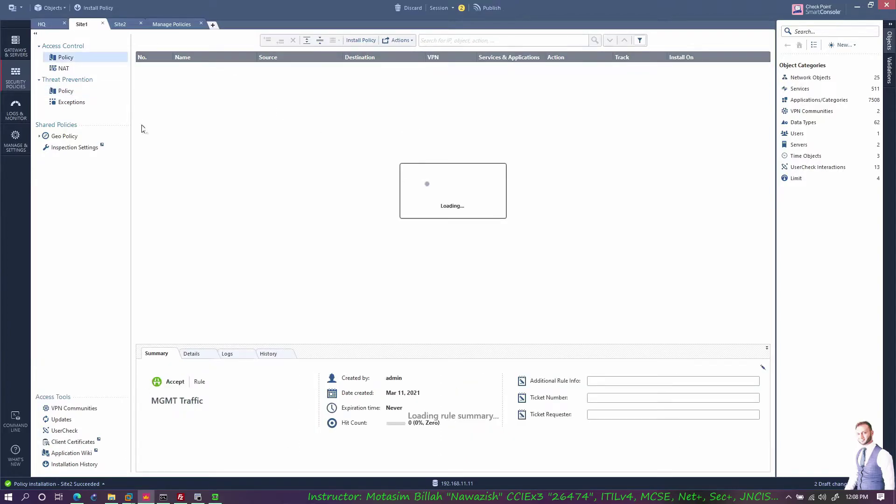
Check Site1's Threat Prevention rules, then return to HQ and publish its changes for installation.
{"action": "left_click", "coordinate": [65, 91]}
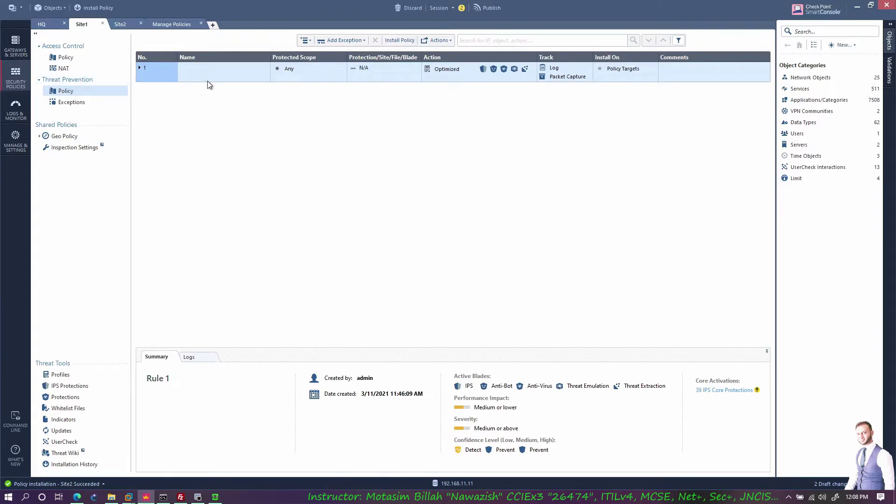
{"action": "left_click", "coordinate": [52, 25]}
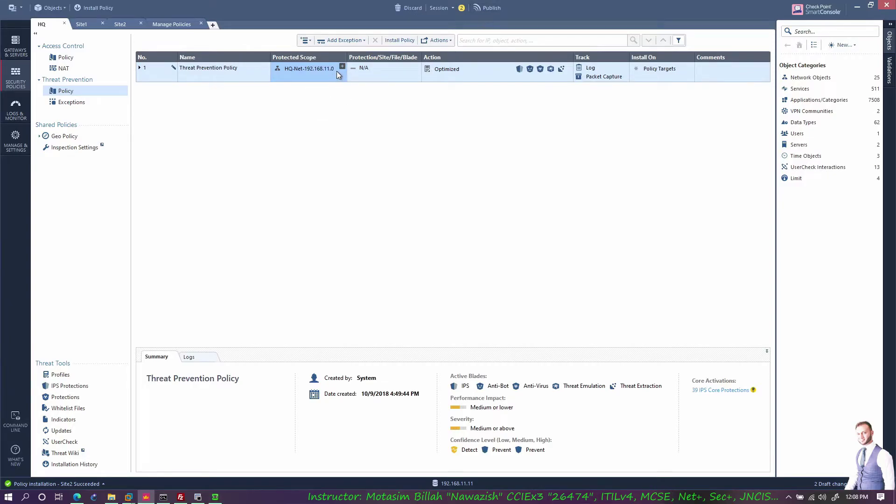
{"action": "left_click", "coordinate": [96, 8]}
{"action": "left_click", "coordinate": [482, 302]}
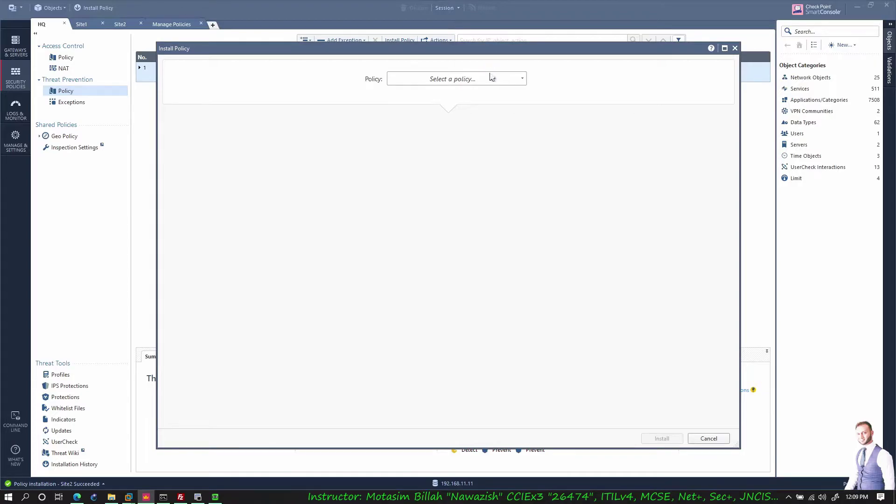
Select the HQ policy and install it on the CP-HQ gateway.
{"action": "left_click", "coordinate": [490, 78]}
{"action": "left_click", "coordinate": [444, 106]}
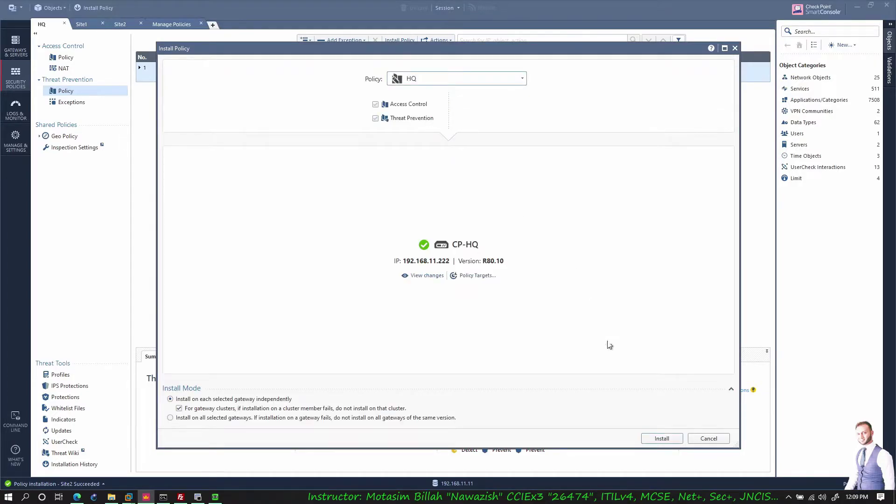
{"action": "left_click", "coordinate": [663, 439]}
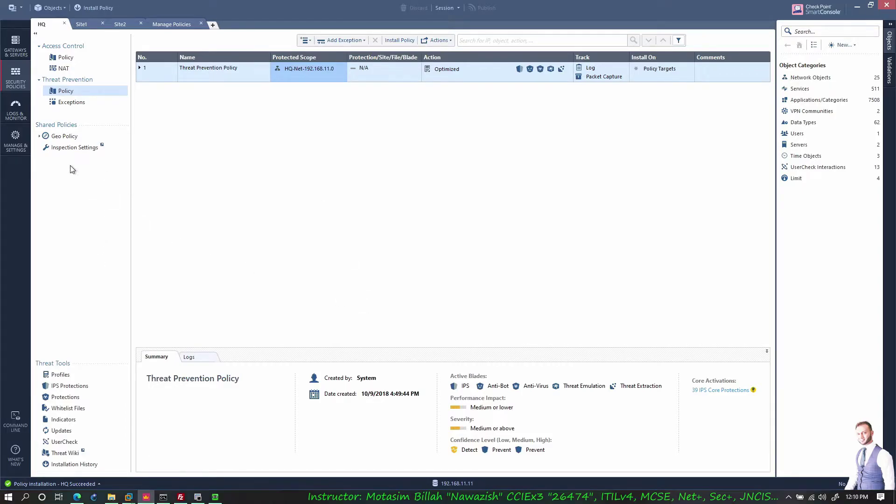
In Inspection Settings, review the profiles and assign Recommended Inspection to CP-HQ.
{"action": "left_click", "coordinate": [83, 147]}
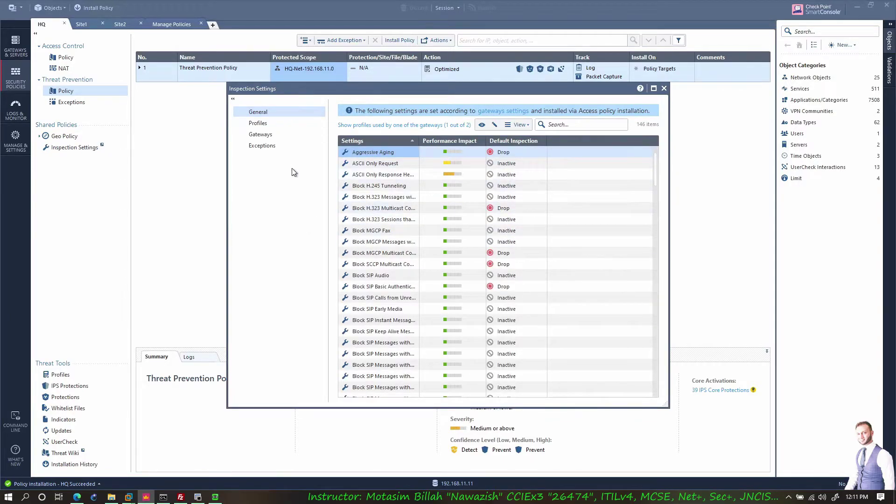
{"action": "left_click", "coordinate": [271, 122]}
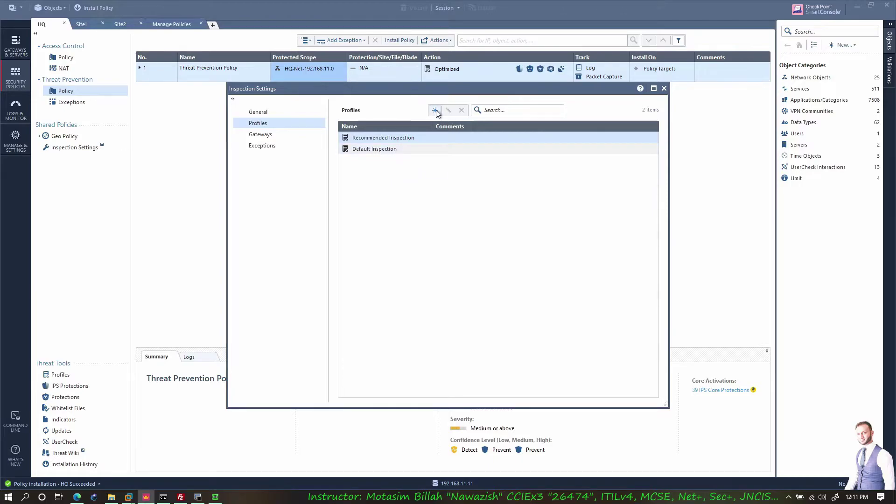
{"action": "left_click", "coordinate": [288, 136]}
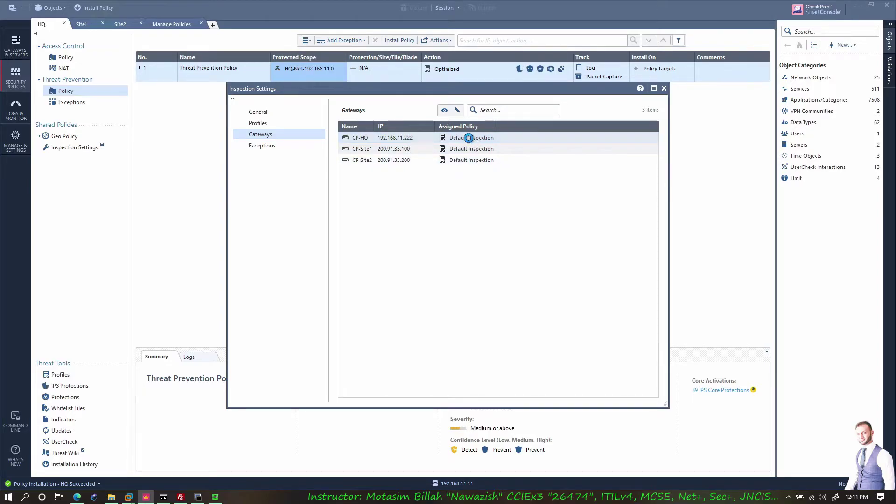
{"action": "double_click", "coordinate": [468, 136]}
{"action": "left_click", "coordinate": [466, 242]}
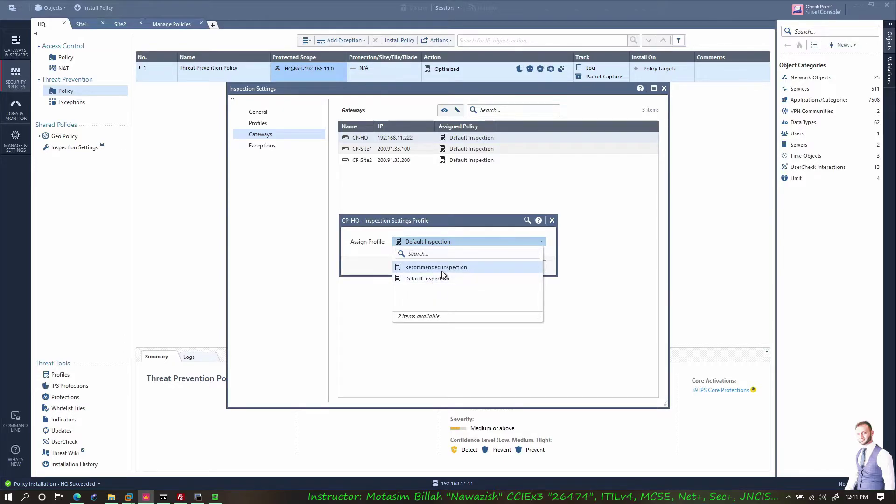
{"action": "left_click", "coordinate": [436, 268]}
{"action": "left_click", "coordinate": [490, 266]}
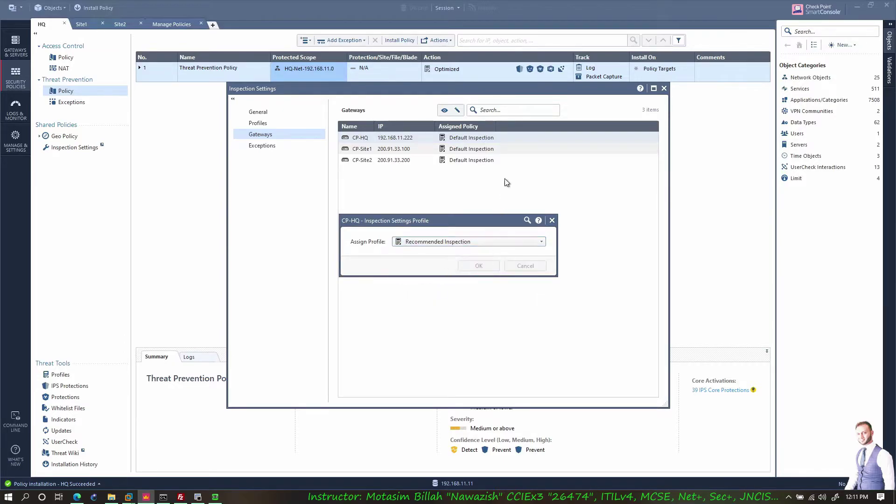
Assign Recommended Inspection to CP-Site2 and CP-Site1, then close the inspection settings.
{"action": "double_click", "coordinate": [477, 151]}
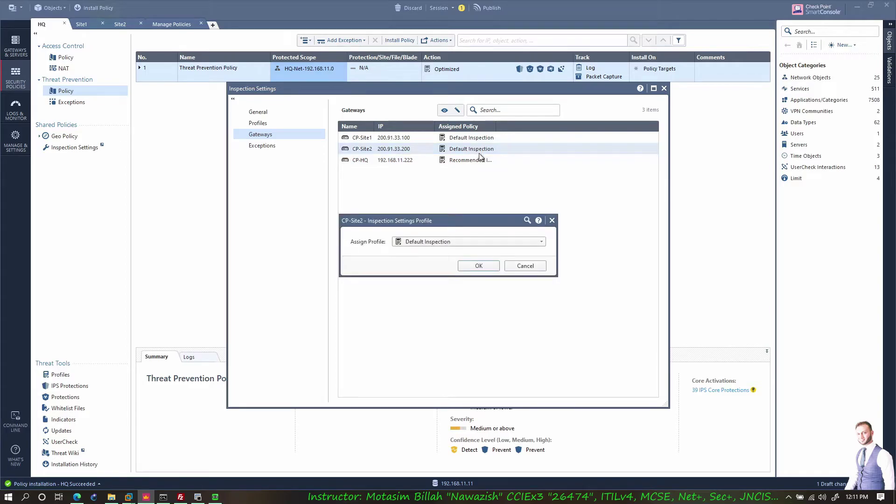
{"action": "left_click", "coordinate": [473, 240]}
{"action": "left_click", "coordinate": [437, 268]}
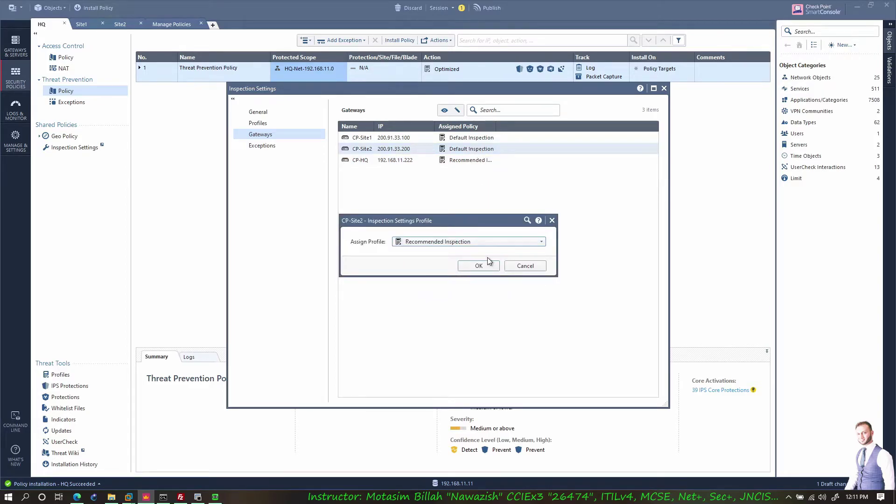
{"action": "left_click", "coordinate": [478, 266]}
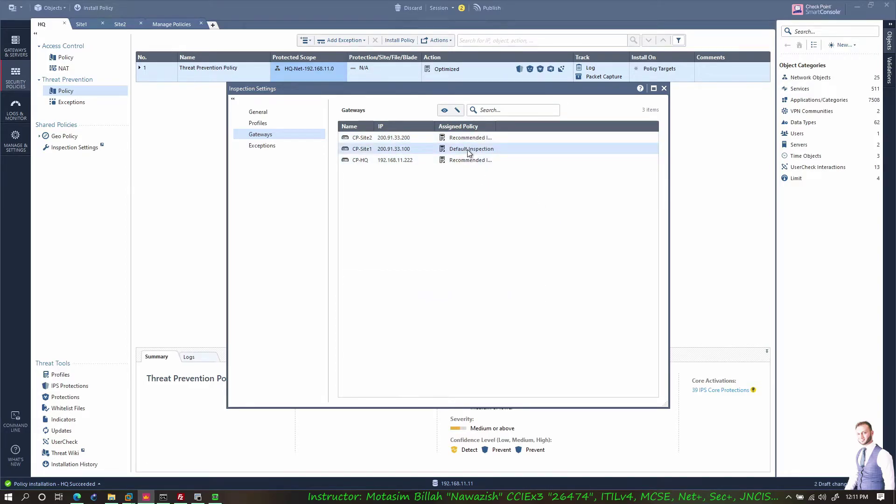
{"action": "double_click", "coordinate": [467, 149]}
{"action": "left_click", "coordinate": [472, 240]}
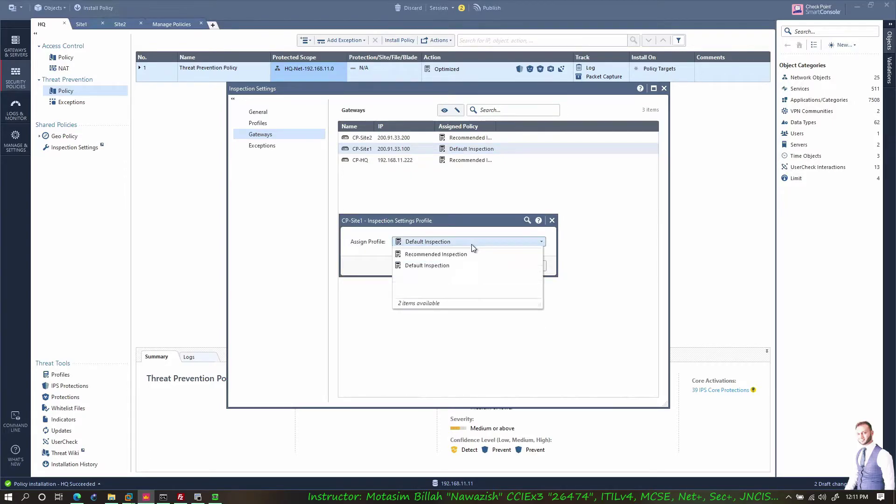
{"action": "left_click", "coordinate": [455, 268]}
{"action": "left_click", "coordinate": [463, 267]}
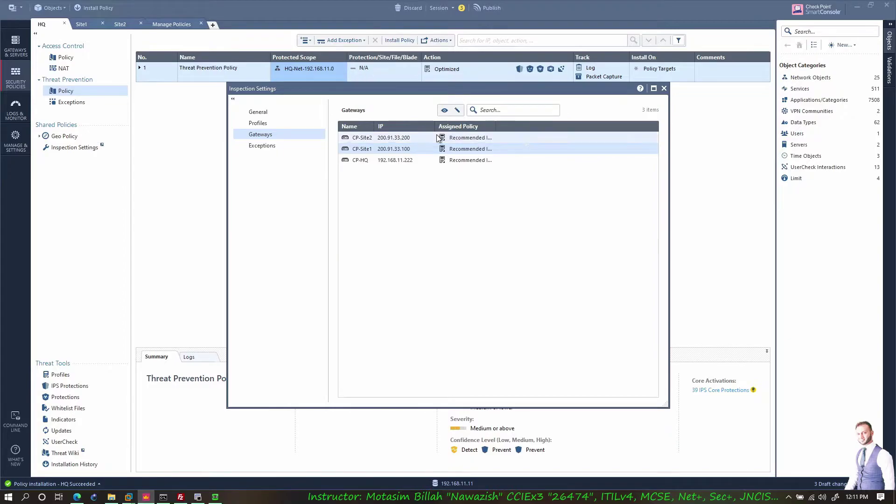
{"action": "left_click", "coordinate": [664, 88]}
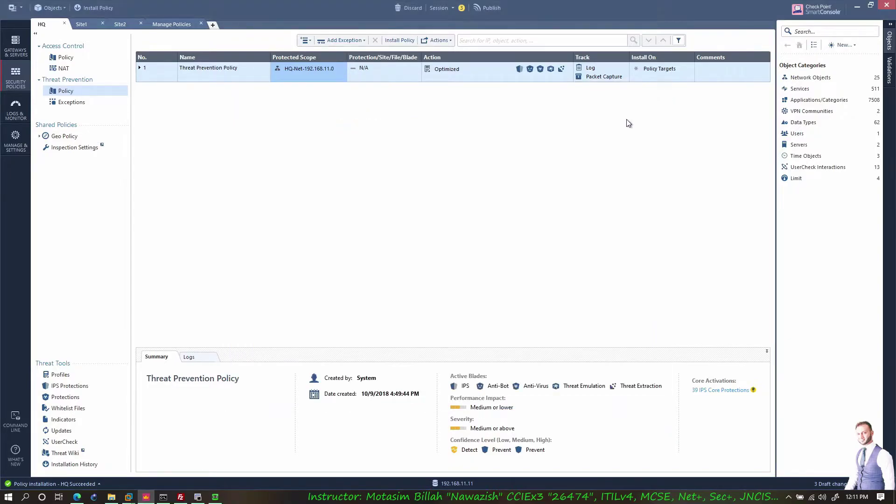
{"action": "left_click", "coordinate": [29, 53]}
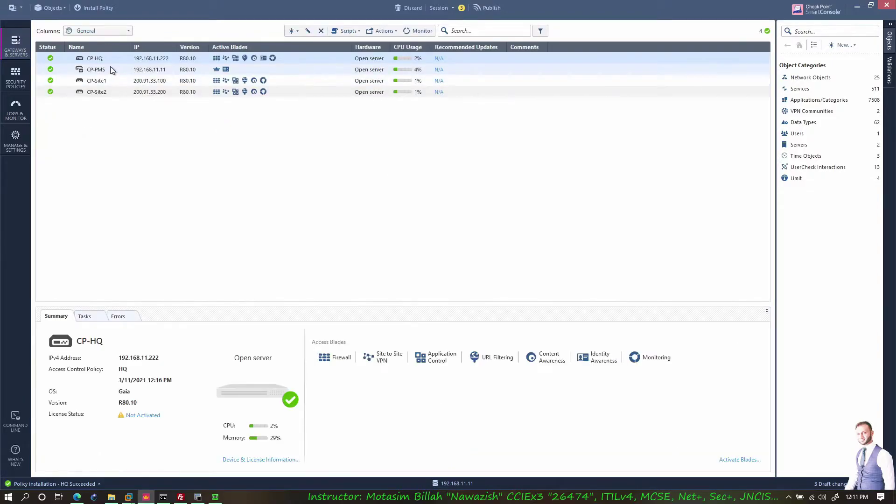
Check CP-HQ's HTTPS Inspection page in its gateway properties and cancel without changes.
{"action": "right_click", "coordinate": [113, 60]}
{"action": "left_click", "coordinate": [168, 116]}
{"action": "left_click", "coordinate": [305, 123]}
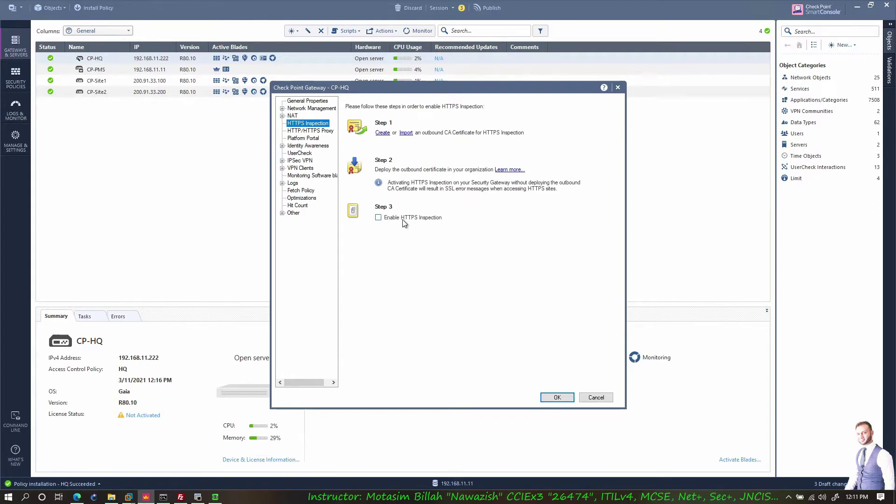
{"action": "left_click", "coordinate": [595, 401]}
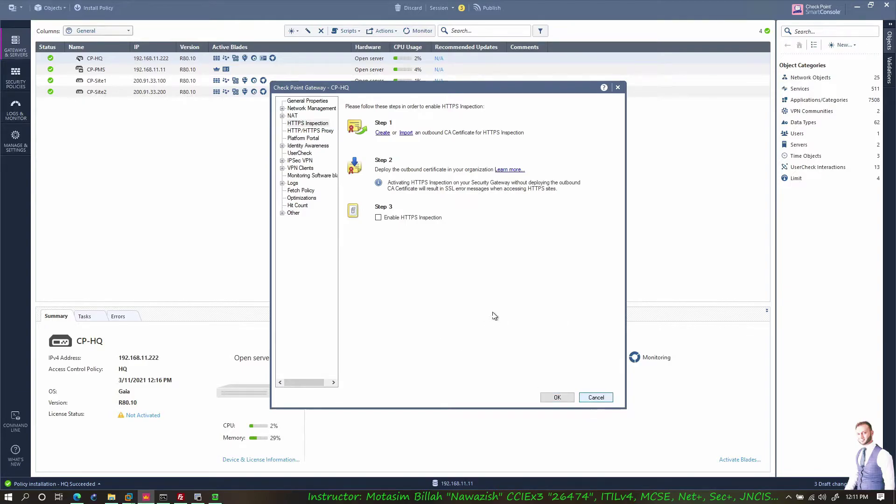
{"action": "left_click", "coordinate": [592, 398]}
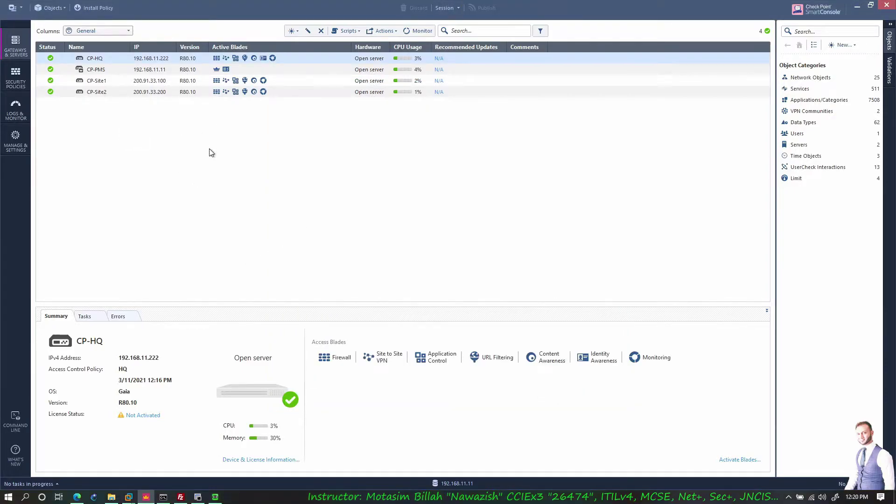
{"action": "left_click", "coordinate": [17, 77]}
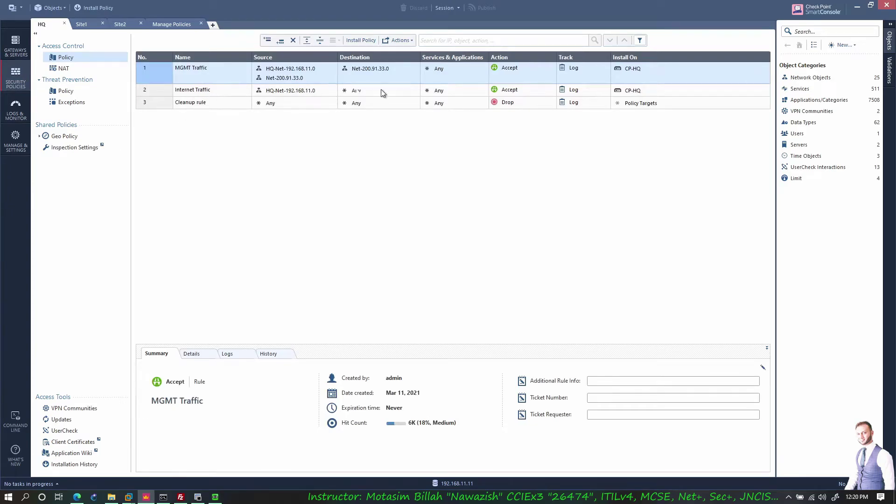
Look through the Site1 and Site2 policies, return to HQ, then bring up the EVE-NG lab topology.
{"action": "left_click", "coordinate": [84, 25]}
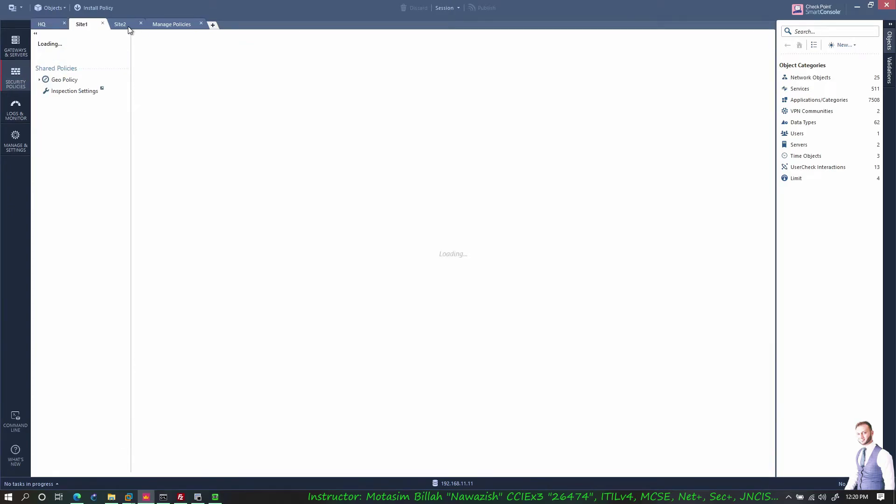
{"action": "key", "text": "ctrl+Tab"}
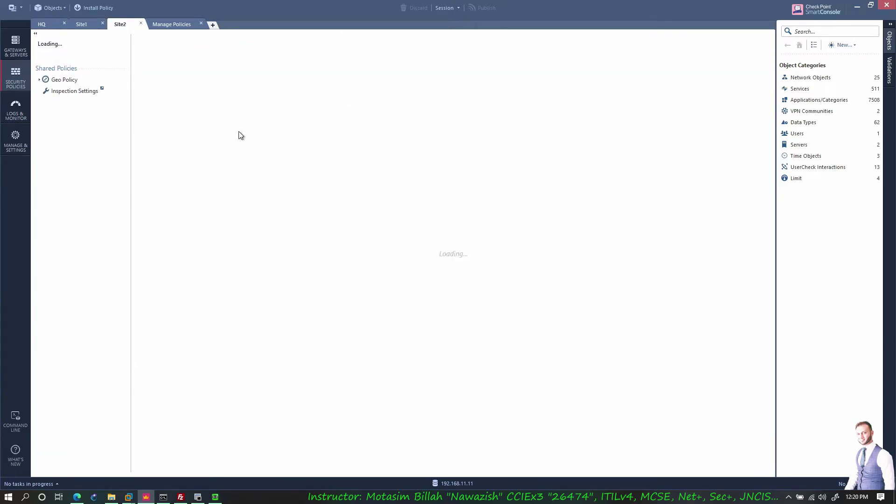
{"action": "key", "text": "ctrl+Tab"}
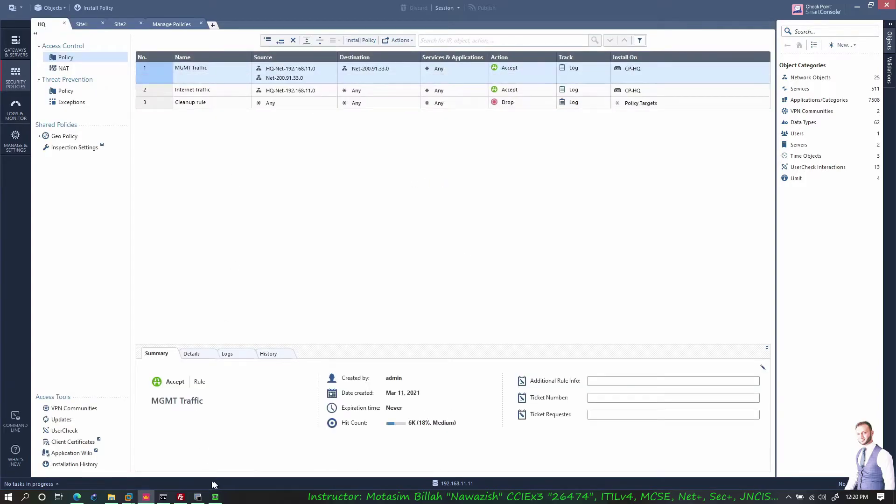
{"action": "left_click", "coordinate": [77, 497]}
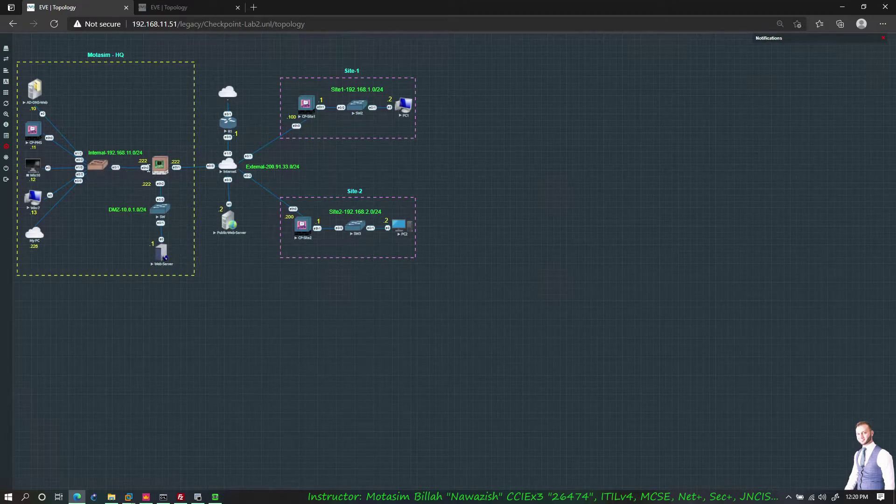
Open the HQ Win-7 machine's console beside the EVE-NG topology.
{"action": "left_click", "coordinate": [36, 205]}
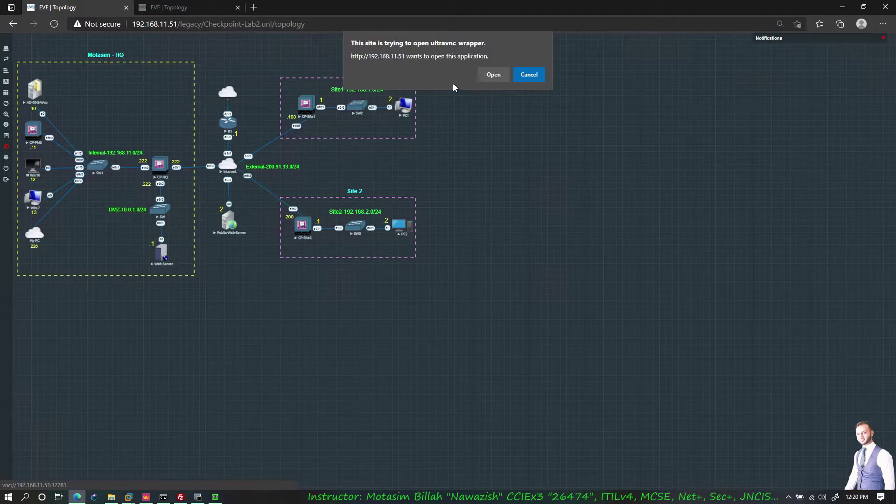
{"action": "left_click", "coordinate": [493, 74]}
{"action": "left_click_drag", "start_coordinate": [360, 55], "coordinate": [563, 44]}
Ping google.com from Win-7 and load Google in its browser, then return to the topology.
{"action": "left_click", "coordinate": [510, 415]}
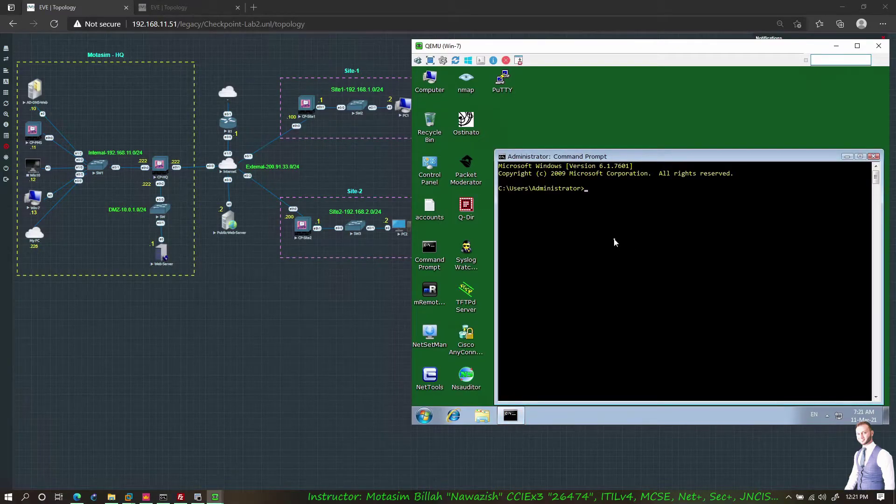
{"action": "type", "text": "ping google.com"}
{"action": "key", "text": "Return"}
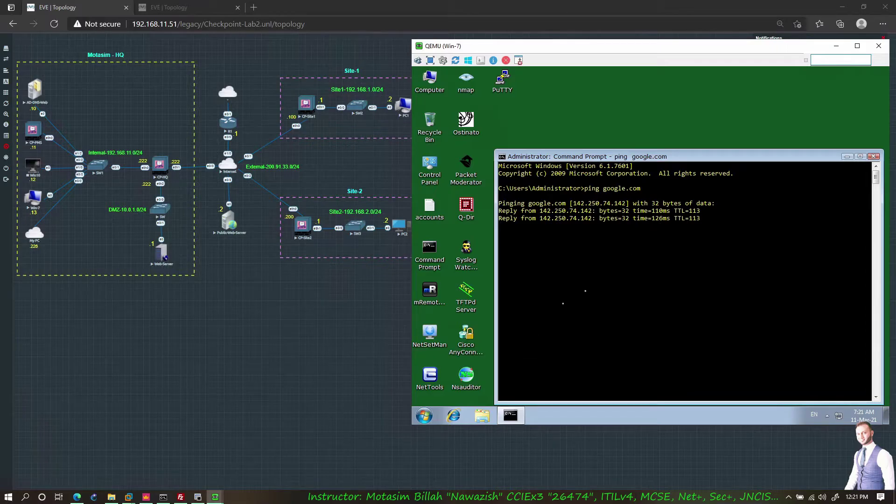
{"action": "left_click", "coordinate": [454, 415]}
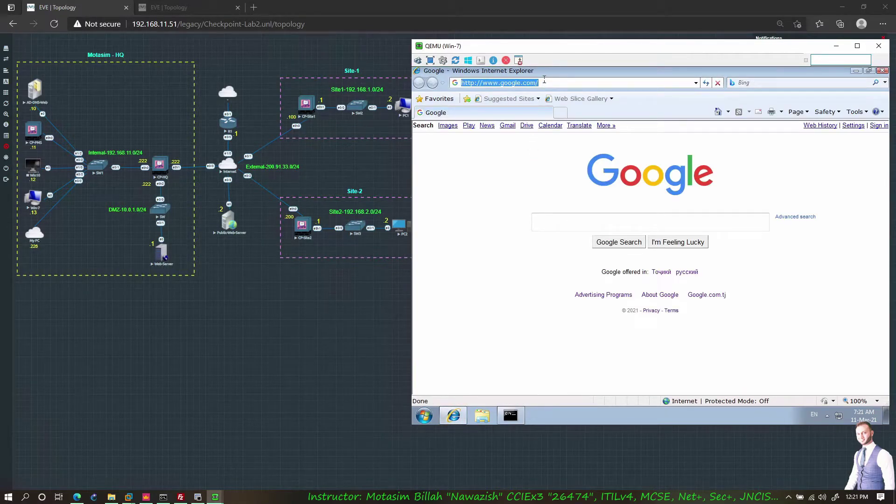
{"action": "left_click", "coordinate": [364, 287]}
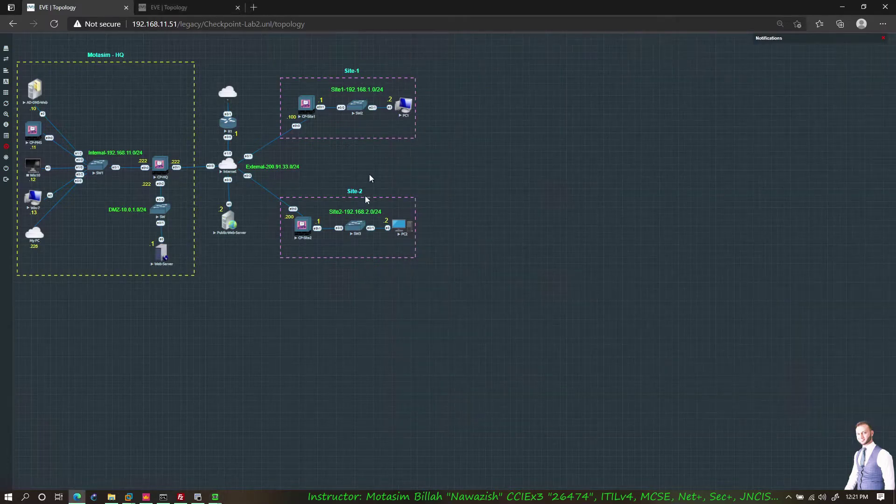
Open PC1's console and run ifconfig to confirm address 192.168.1.2.
{"action": "left_click", "coordinate": [401, 105]}
{"action": "left_click", "coordinate": [494, 75]}
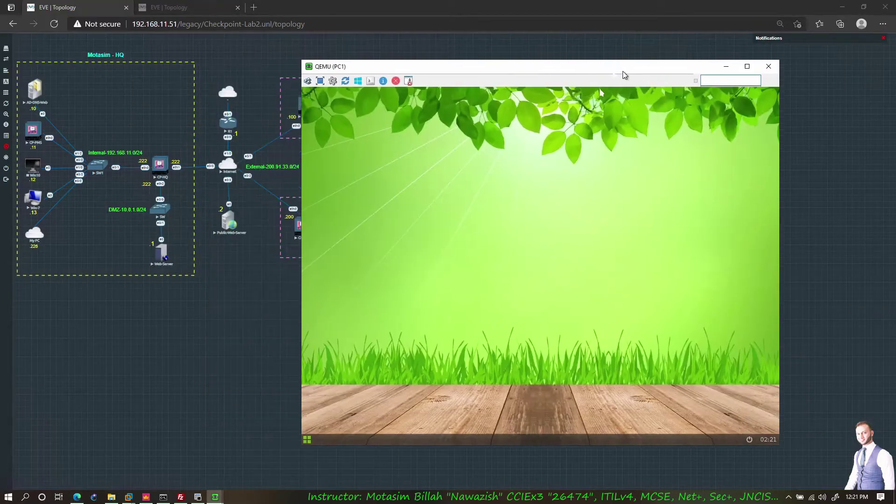
{"action": "left_click_drag", "start_coordinate": [625, 74], "coordinate": [737, 49]}
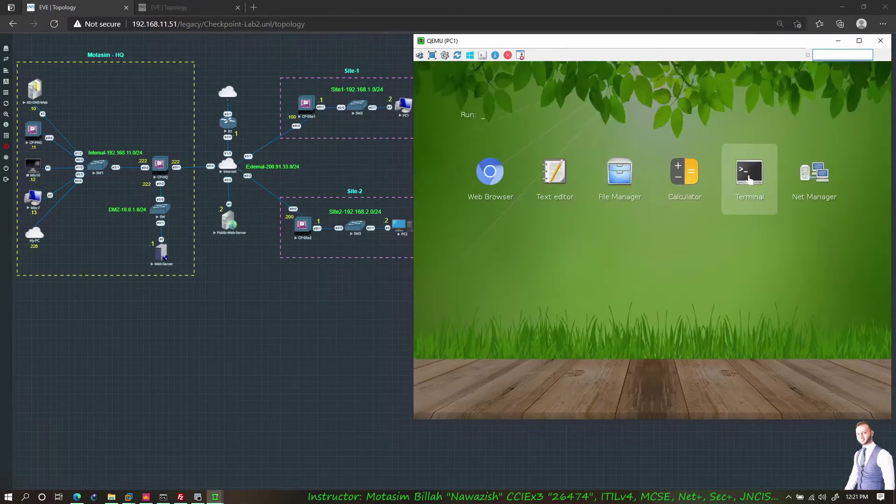
{"action": "left_click", "coordinate": [750, 179]}
{"action": "type", "text": "ifconfig"}
{"action": "key", "text": "Return"}
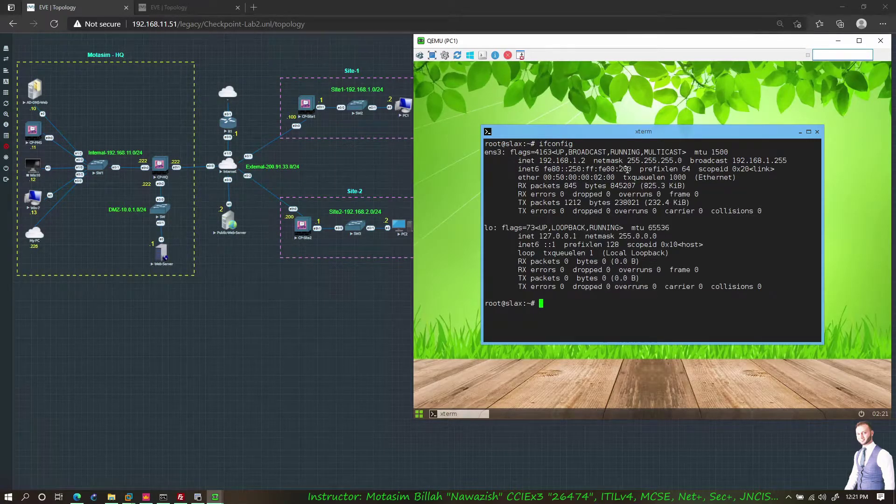
Load google.com in PC1's web browser, then open PC2's console.
{"action": "left_click", "coordinate": [419, 414]}
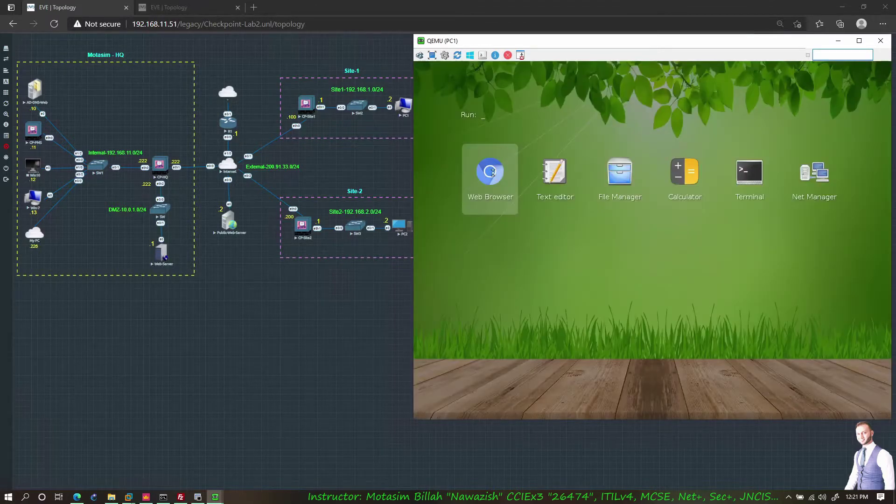
{"action": "left_click", "coordinate": [494, 172]}
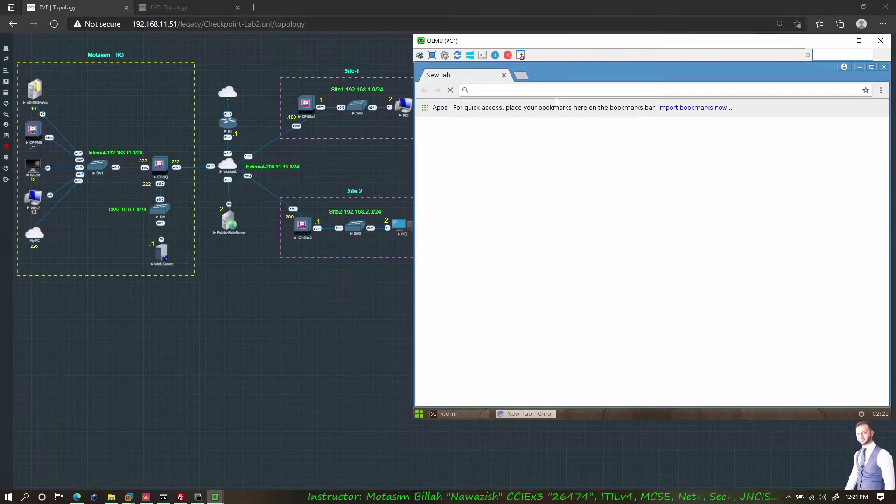
{"action": "type", "text": "google.com"}
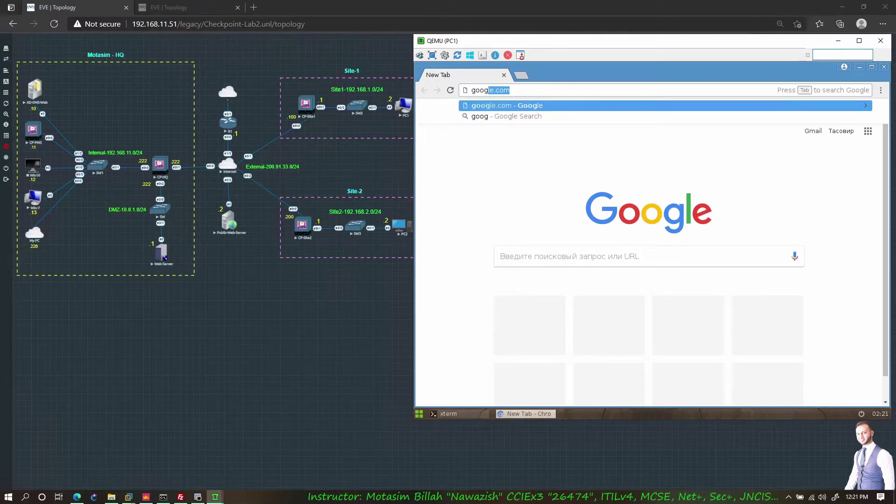
{"action": "key", "text": "Return"}
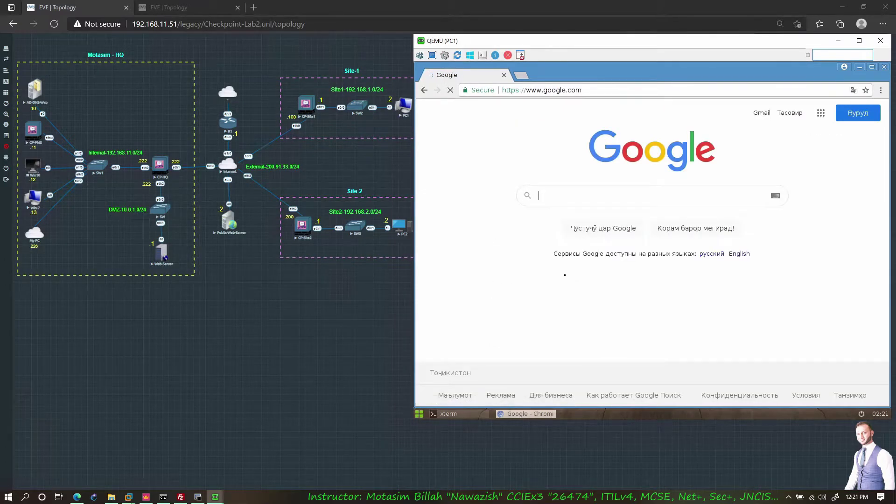
{"action": "left_click", "coordinate": [400, 227]}
{"action": "left_click", "coordinate": [503, 77]}
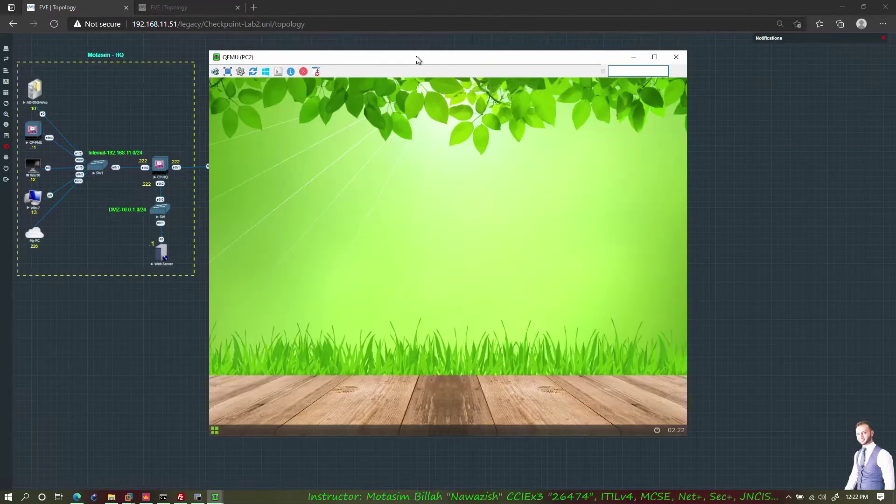
Load google.com in Site-2 PC2's web browser, then switch back to SmartConsole.
{"action": "left_click_drag", "start_coordinate": [416, 56], "coordinate": [626, 47]}
{"action": "left_click", "coordinate": [419, 414]}
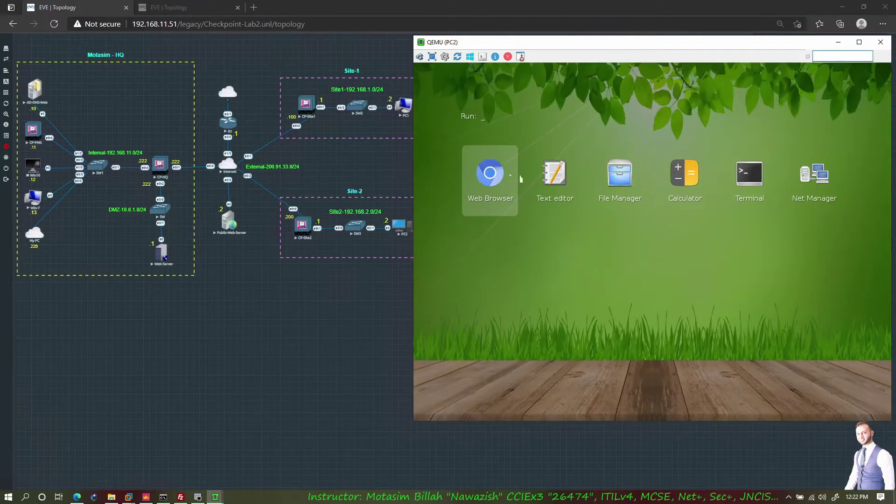
{"action": "left_click", "coordinate": [490, 175]}
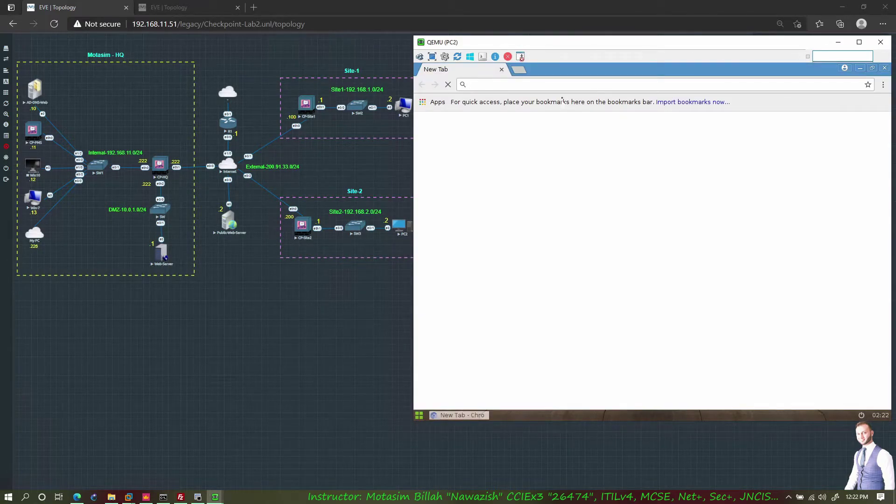
{"action": "type", "text": "google.com"}
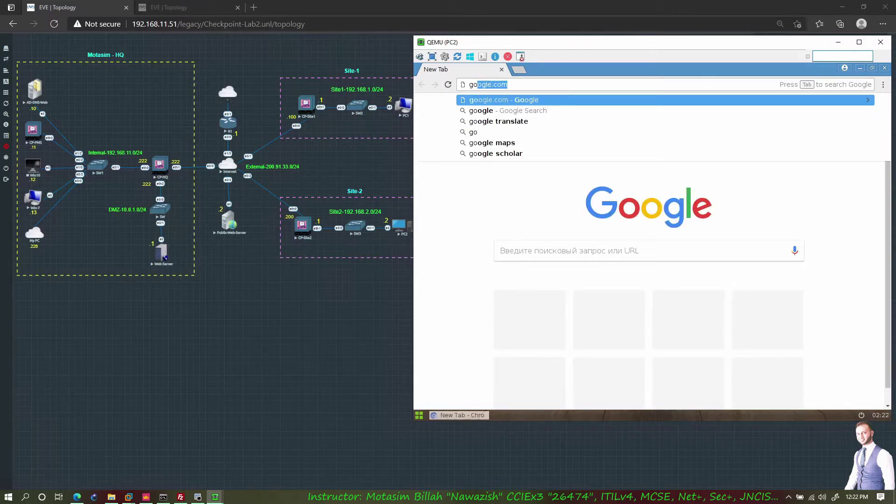
{"action": "key", "text": "Return"}
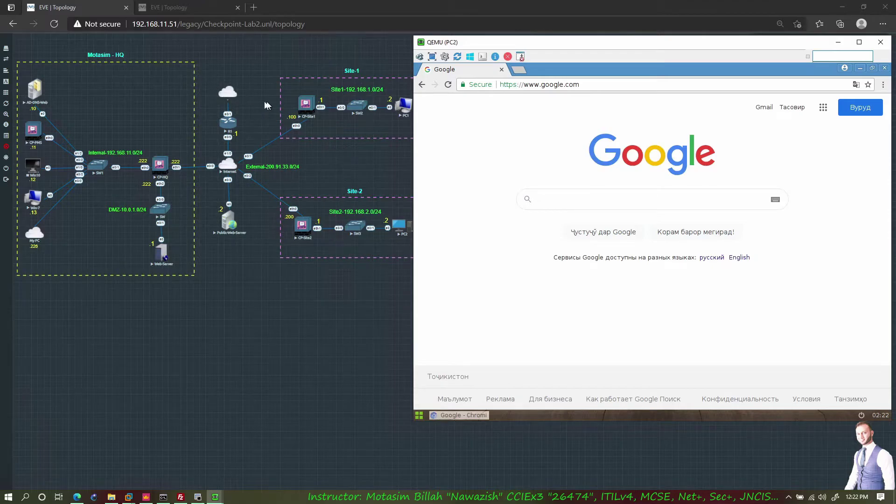
{"action": "left_click", "coordinate": [147, 497]}
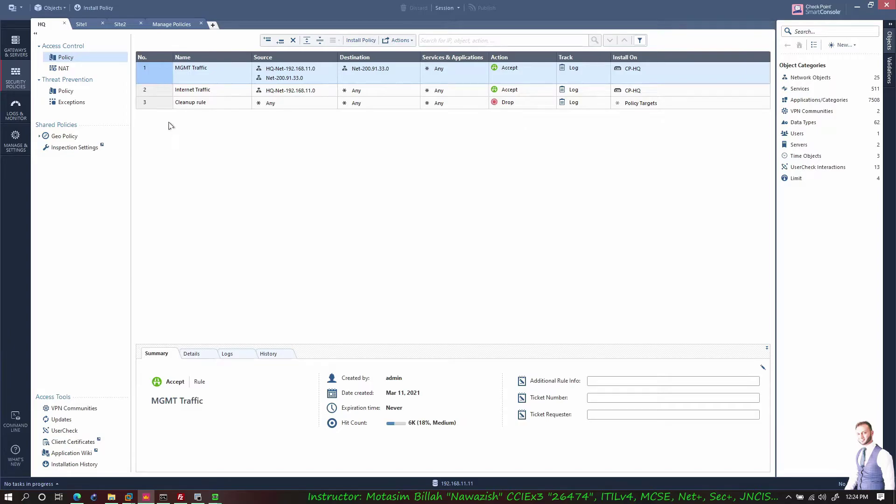
Add a section title 'Manamgement' above the MGMT Traffic rule.
{"action": "right_click", "coordinate": [161, 68]}
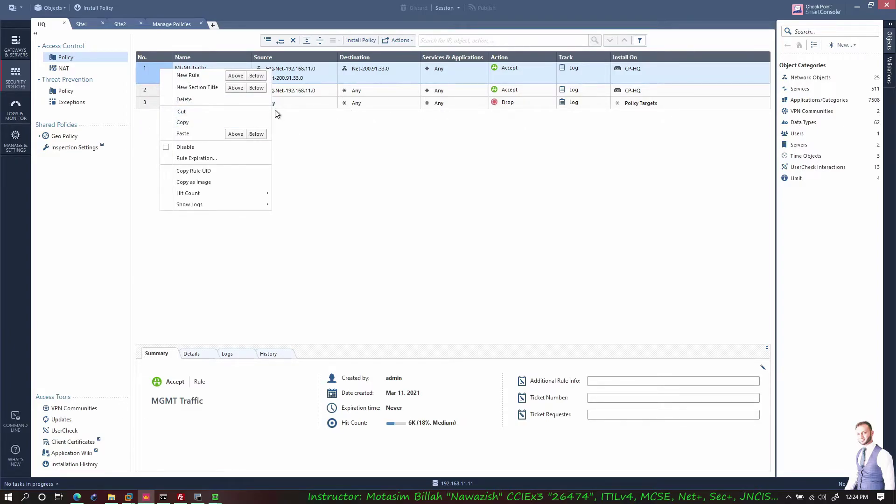
{"action": "left_click", "coordinate": [316, 136]}
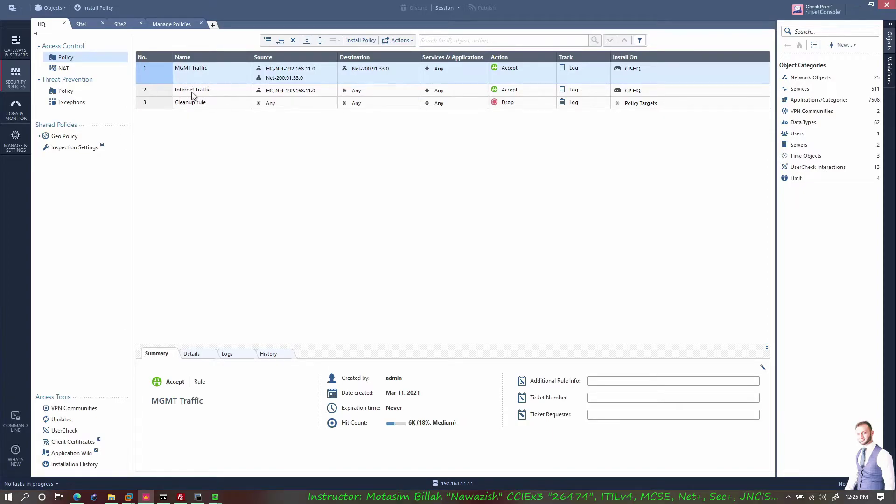
{"action": "right_click", "coordinate": [158, 77]}
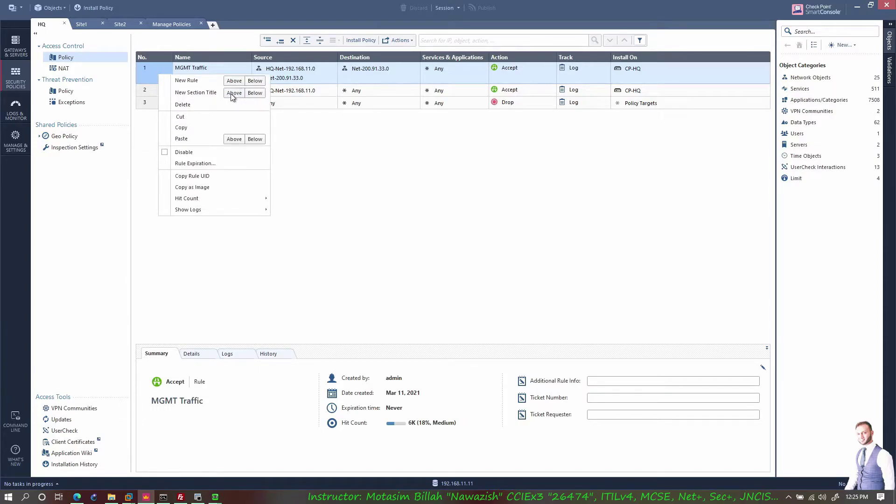
{"action": "left_click", "coordinate": [232, 95]}
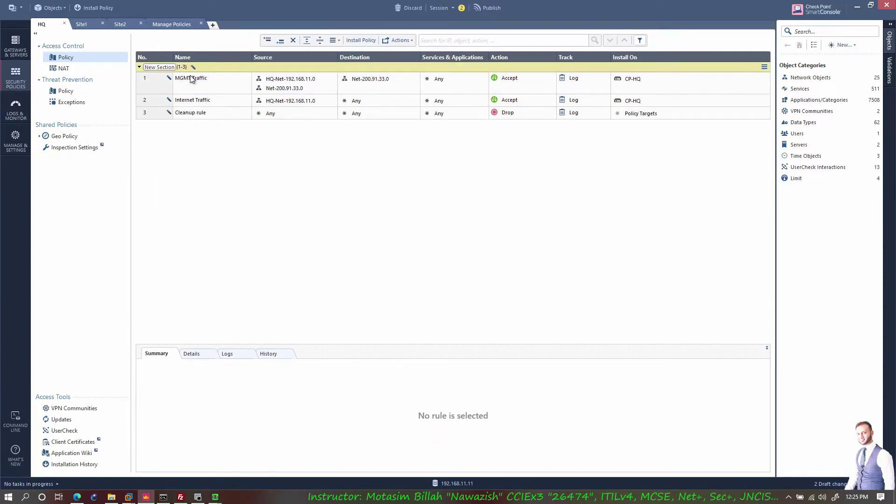
{"action": "type", "text": "Manamgement"}
{"action": "key", "text": "Return"}
Add a 'Data' section title above the Internet Traffic rule.
{"action": "left_click", "coordinate": [161, 104]}
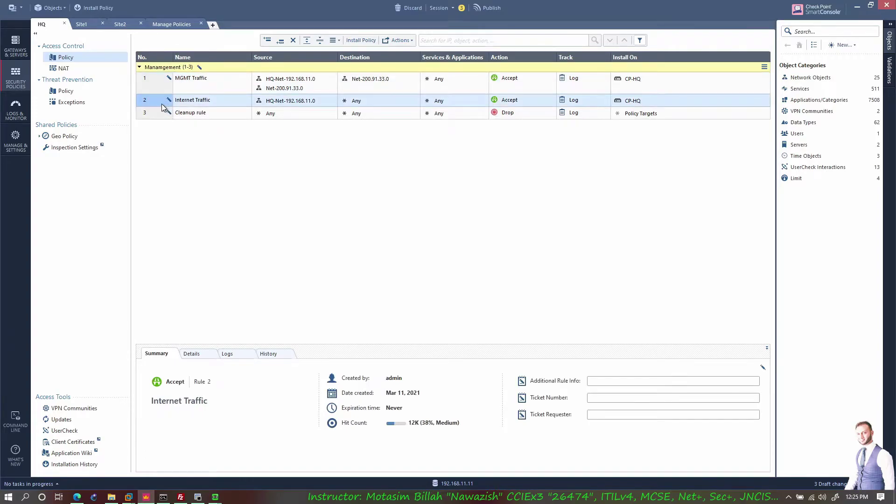
{"action": "right_click", "coordinate": [161, 104]}
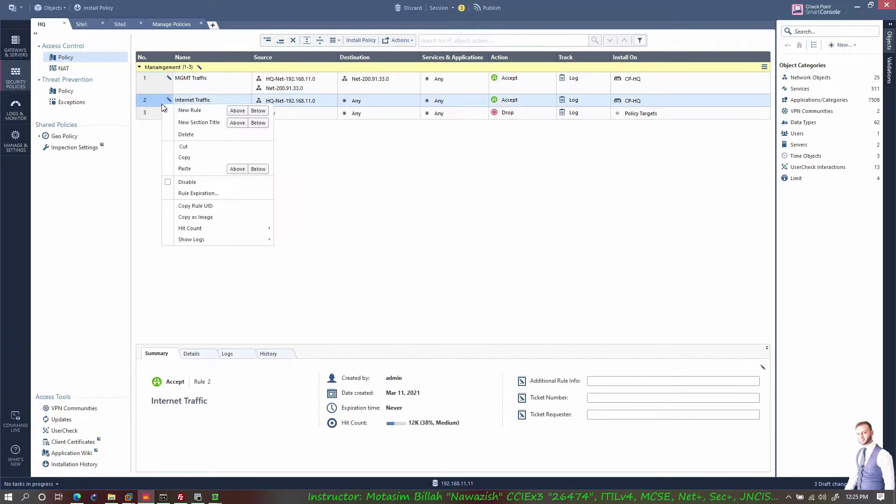
{"action": "left_click", "coordinate": [242, 123]}
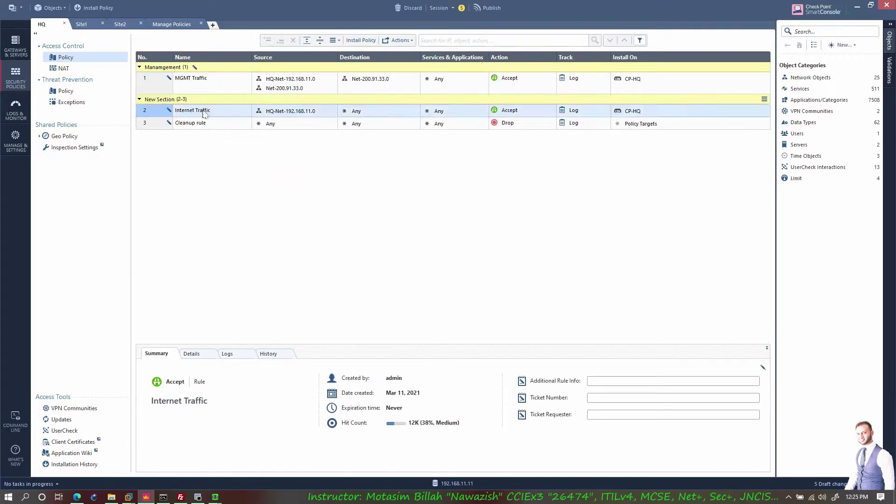
{"action": "type", "text": "Data"}
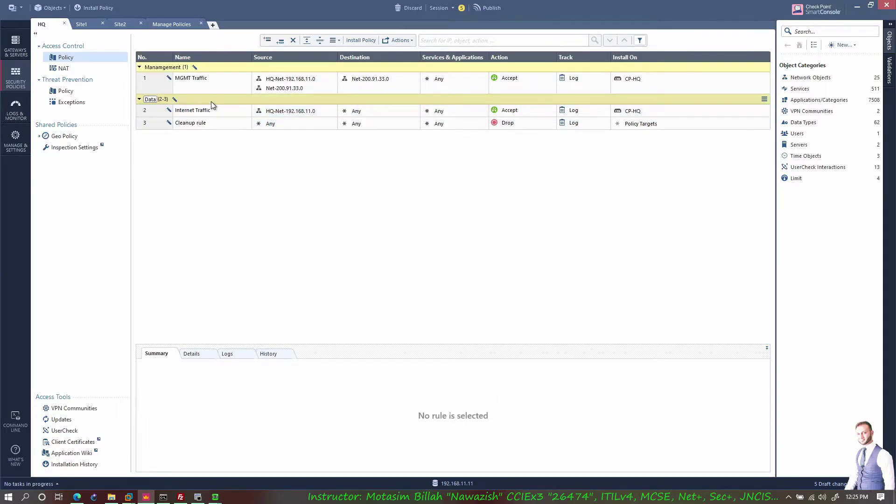
{"action": "left_click", "coordinate": [227, 111]}
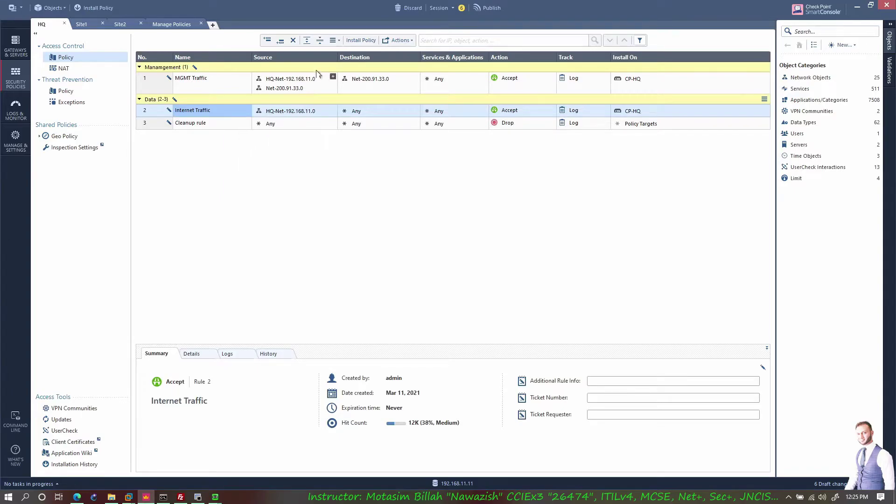
Collapse and re-expand the rule sections, then select the MGMT Traffic rule.
{"action": "left_click", "coordinate": [317, 41]}
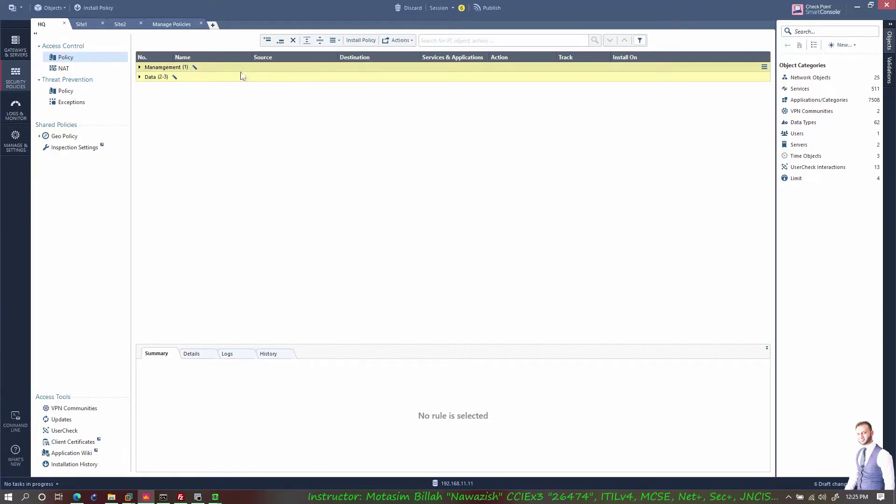
{"action": "left_click", "coordinate": [139, 67]}
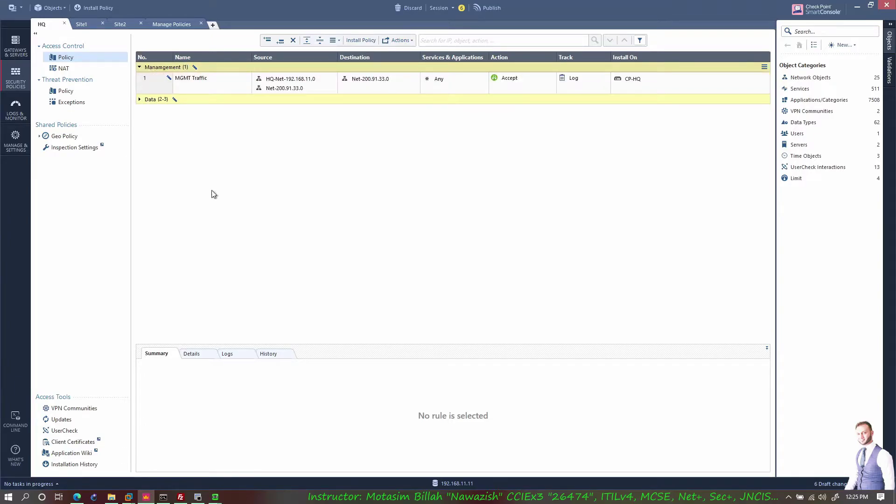
{"action": "left_click", "coordinate": [139, 68]}
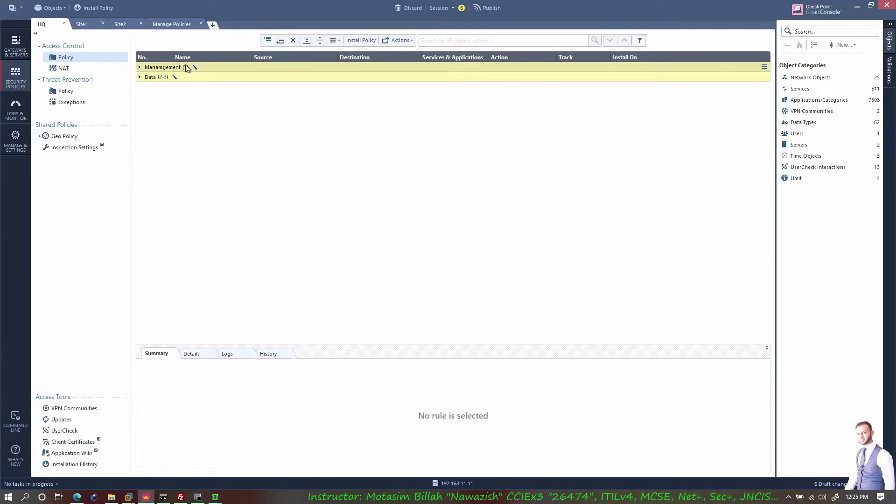
{"action": "left_click", "coordinate": [140, 67]}
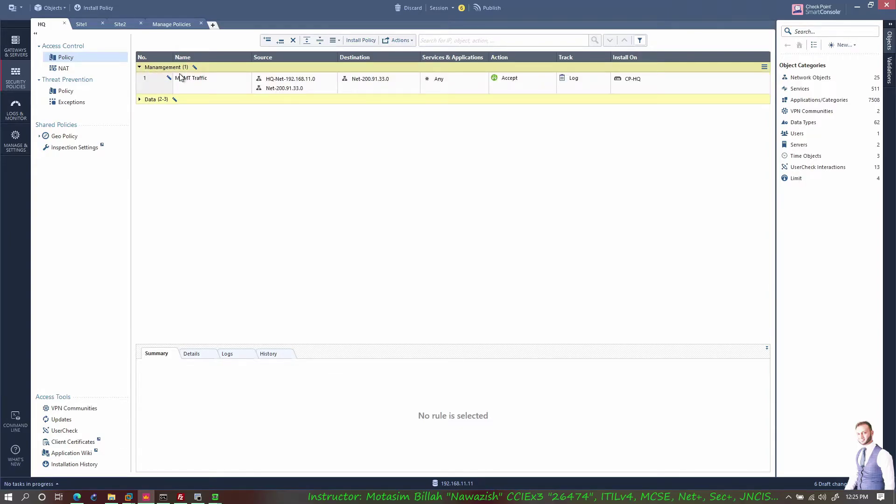
{"action": "left_click", "coordinate": [226, 83]}
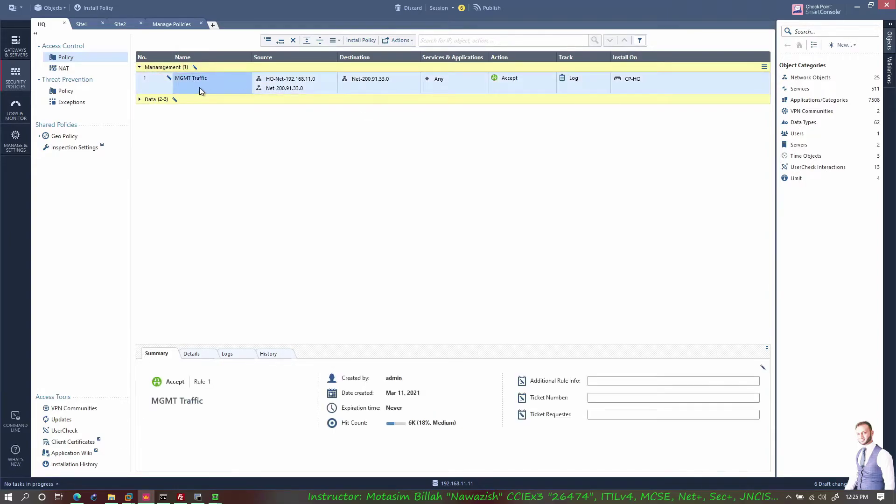
{"action": "right_click", "coordinate": [163, 85]}
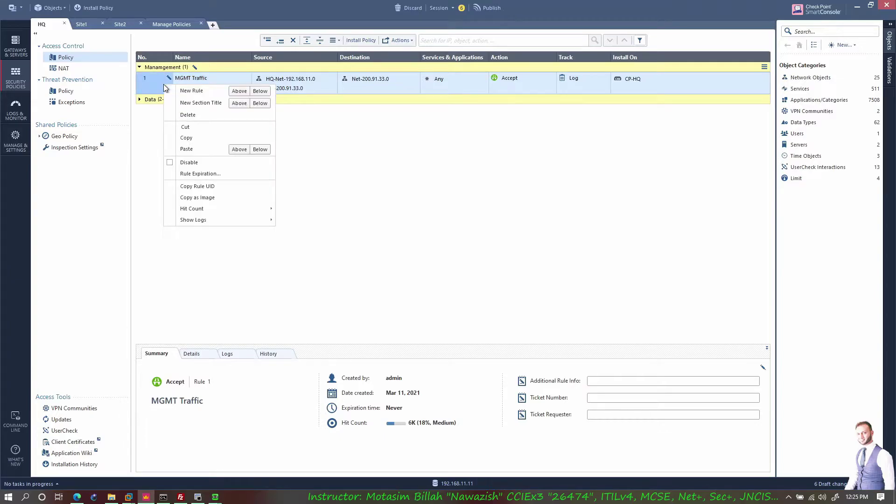
Insert a new rule named Management Traffic above MGMT Traffic.
{"action": "left_click", "coordinate": [240, 91]}
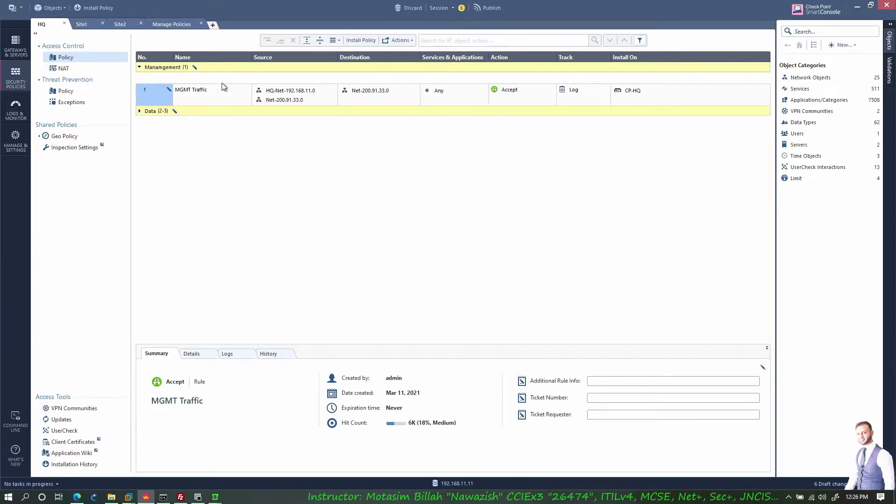
{"action": "key", "text": "ctrl+shift+Return"}
{"action": "left_click", "coordinate": [214, 78]}
{"action": "type", "text": "Management Traffic"}
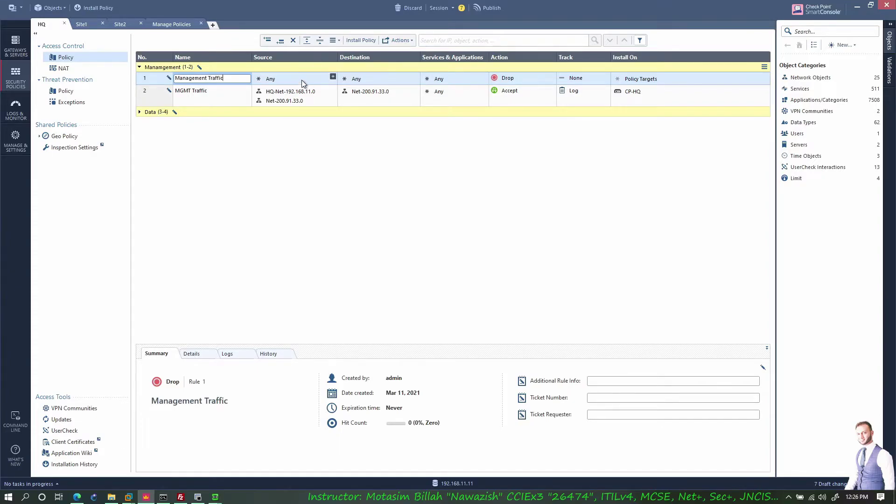
{"action": "left_click", "coordinate": [303, 80]}
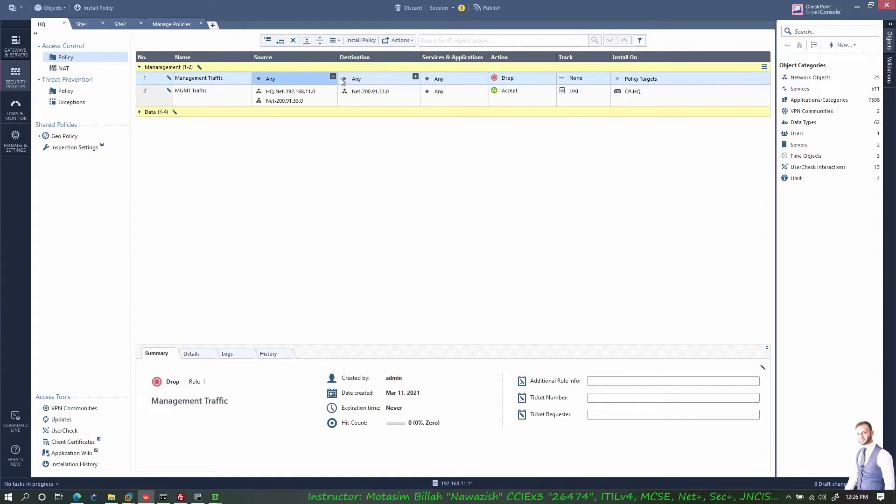
Set the rule's sources to HQ-Net-192.168.11.0 and Net-200.91.33.0.
{"action": "left_click", "coordinate": [333, 76]}
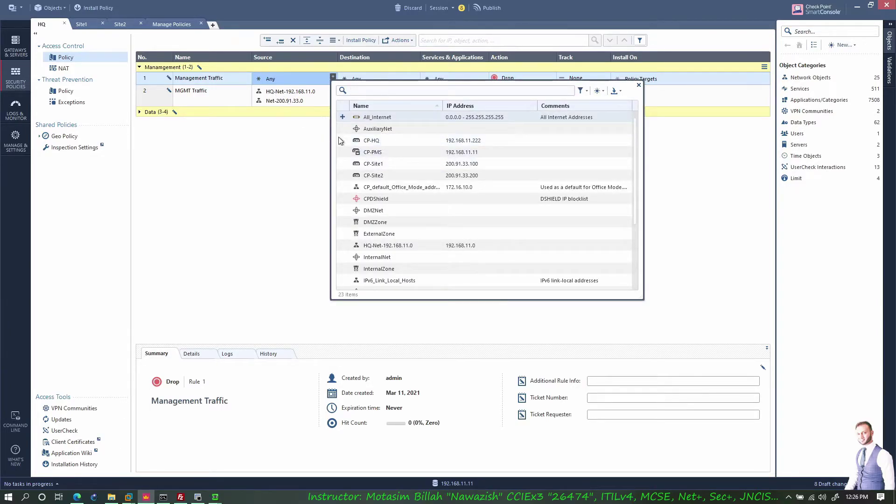
{"action": "scroll", "coordinate": [382, 216], "scroll_direction": "down", "scroll_amount": 1}
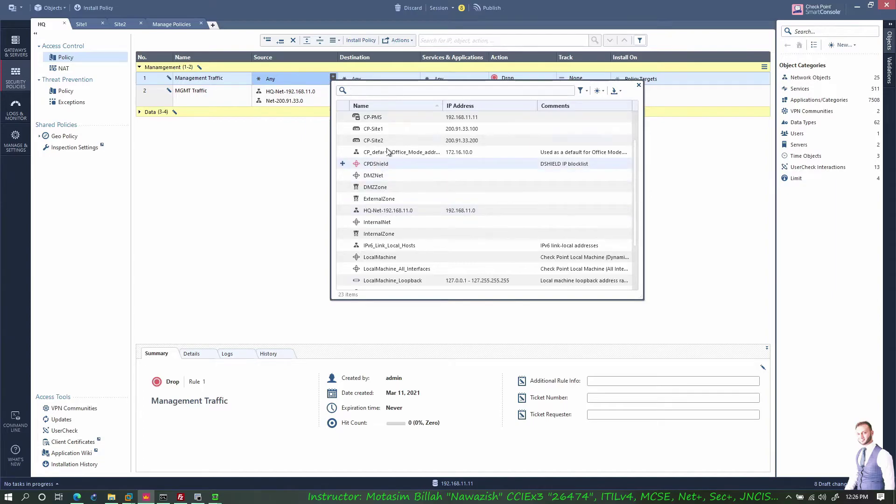
{"action": "scroll", "coordinate": [402, 159], "scroll_direction": "up", "scroll_amount": 1}
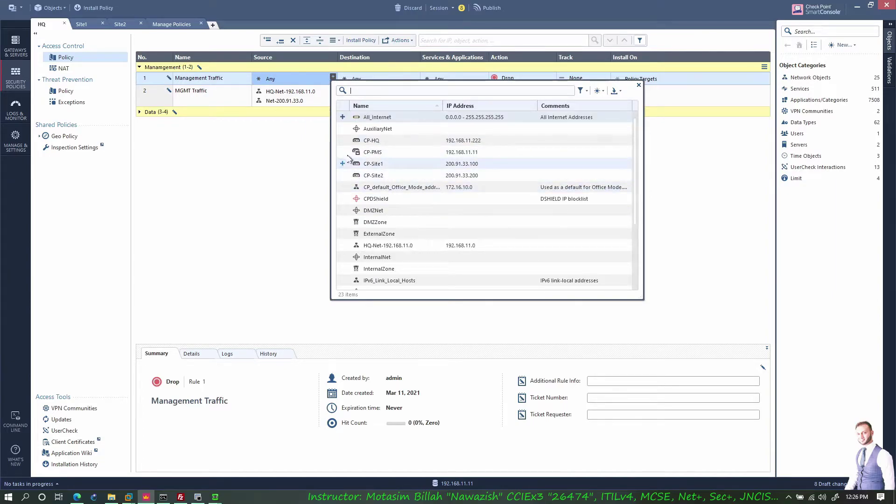
{"action": "scroll", "coordinate": [369, 227], "scroll_direction": "down", "scroll_amount": 3}
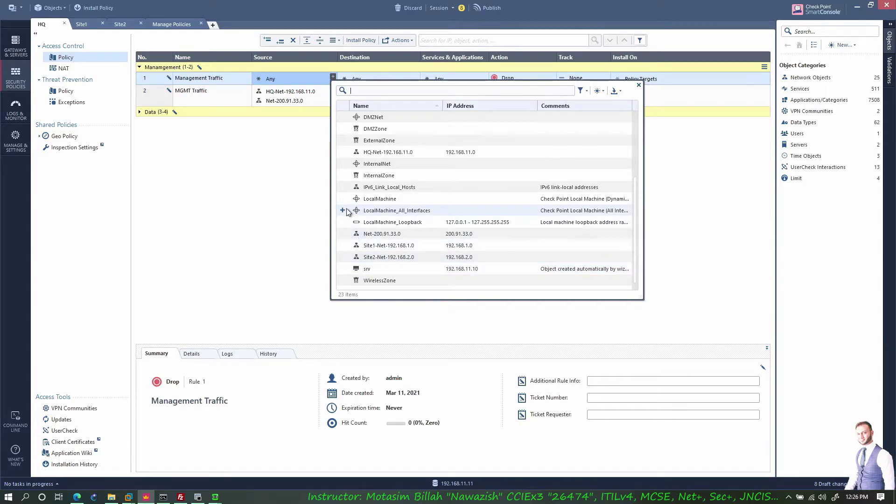
{"action": "left_click", "coordinate": [343, 151]}
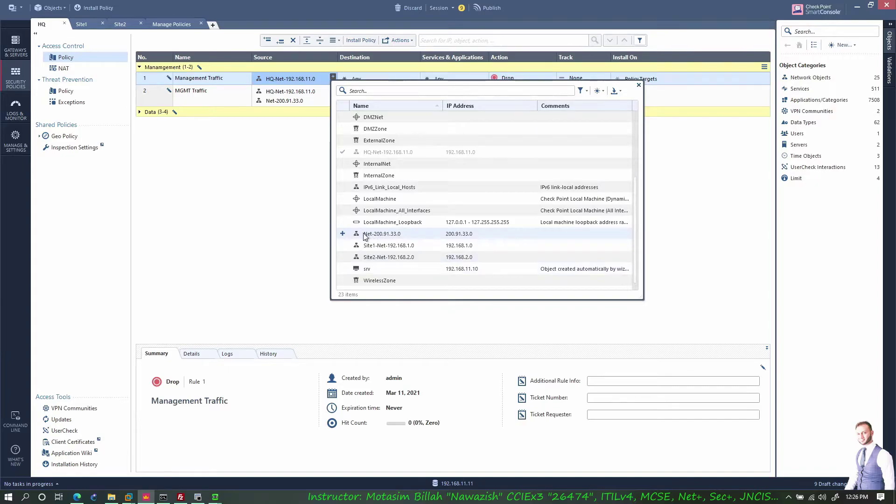
{"action": "left_click", "coordinate": [342, 234]}
{"action": "left_click", "coordinate": [313, 196]}
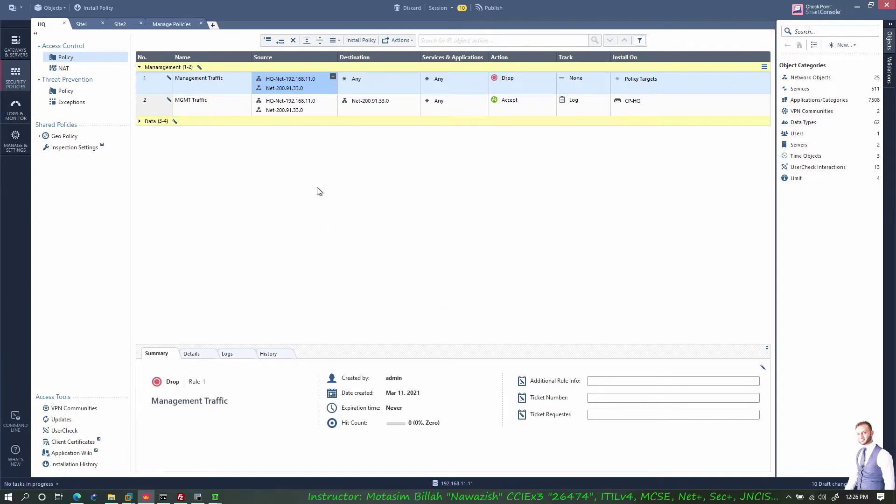
Set the destination to Net-200.91.33.0 and bring up the Inline Layer action choices.
{"action": "left_click", "coordinate": [385, 83]}
{"action": "left_click", "coordinate": [416, 76]}
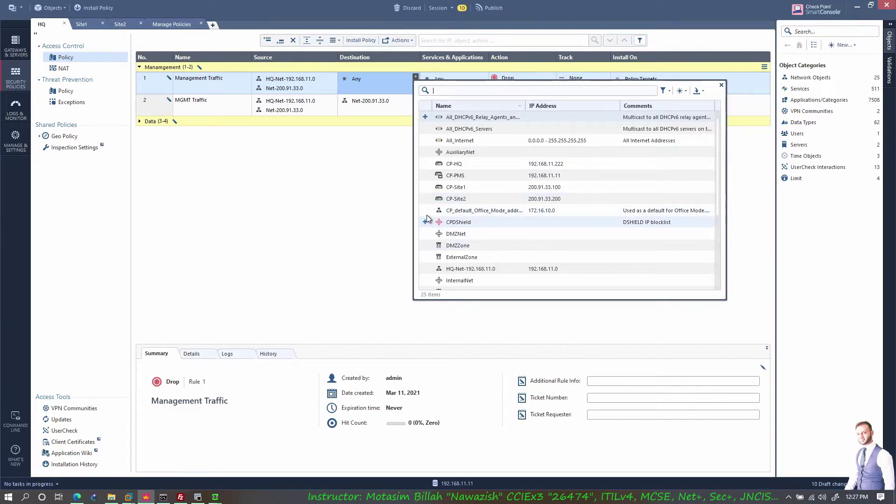
{"action": "scroll", "coordinate": [426, 215], "scroll_direction": "down", "scroll_amount": 3}
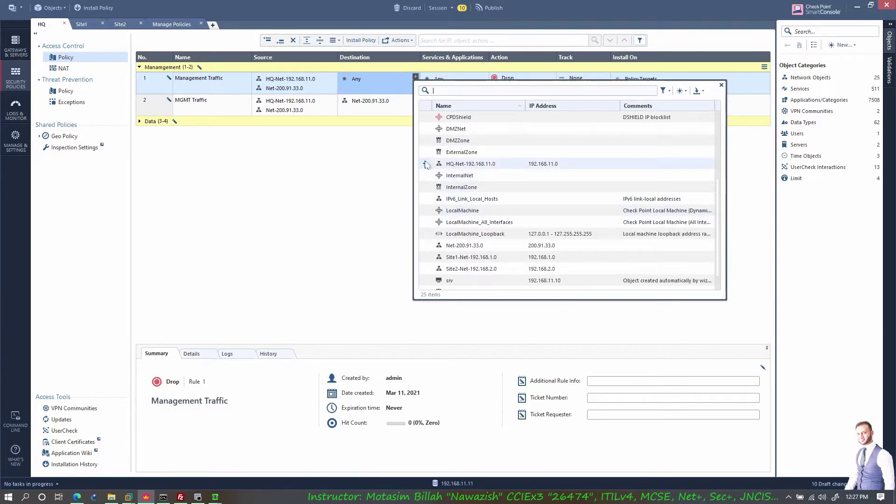
{"action": "left_click", "coordinate": [425, 245]}
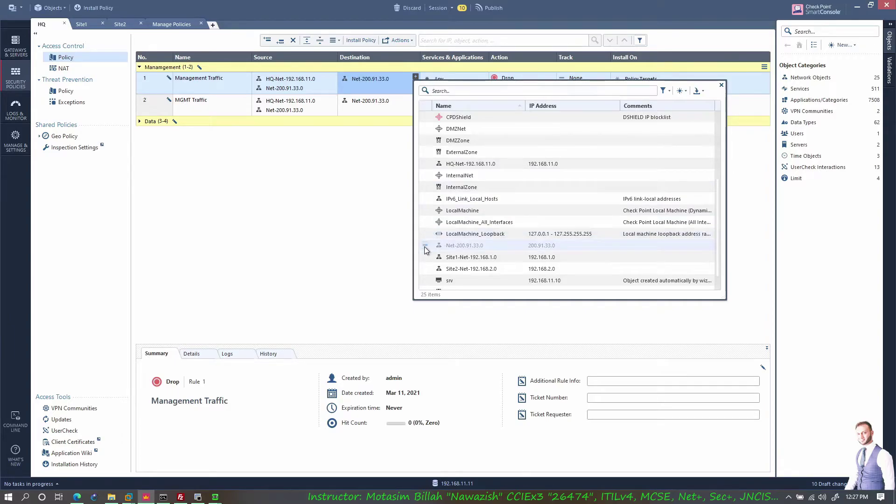
{"action": "left_click", "coordinate": [385, 205]}
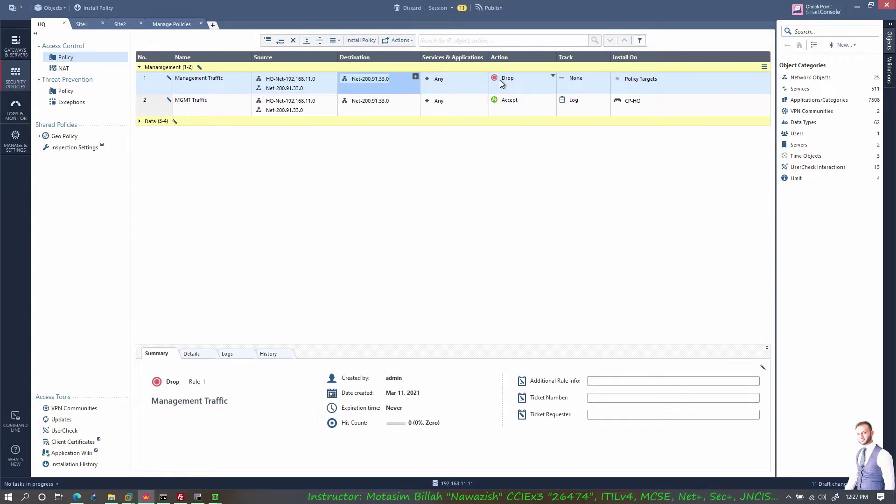
{"action": "left_click", "coordinate": [553, 76]}
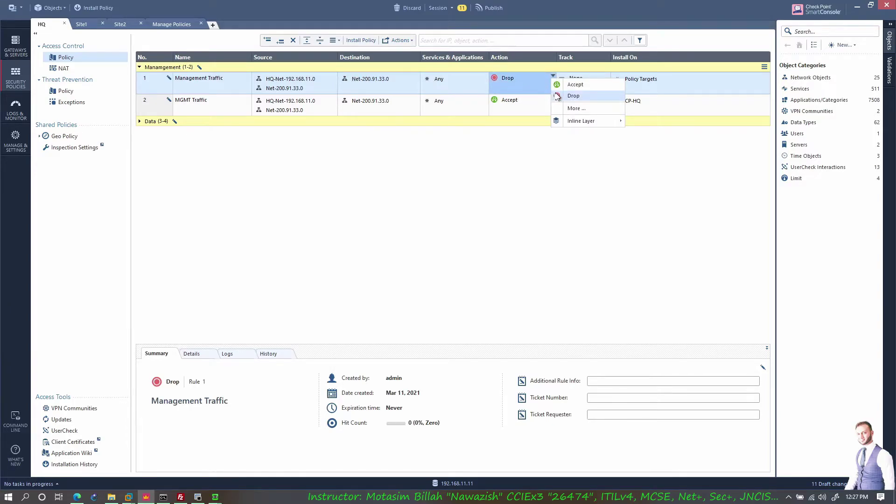
{"action": "mouse_move", "coordinate": [590, 124]}
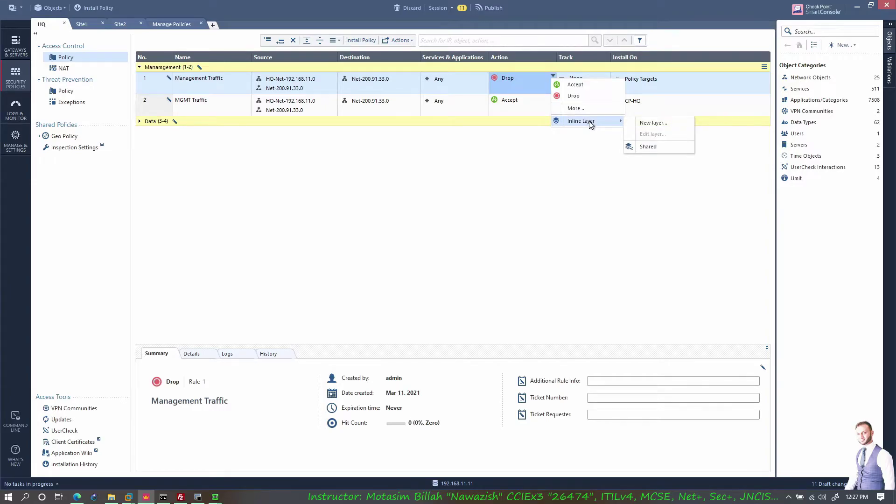
Make Management Traffic's action the Shared inline layer and move MGMT Traffic into it.
{"action": "left_click", "coordinate": [649, 148]}
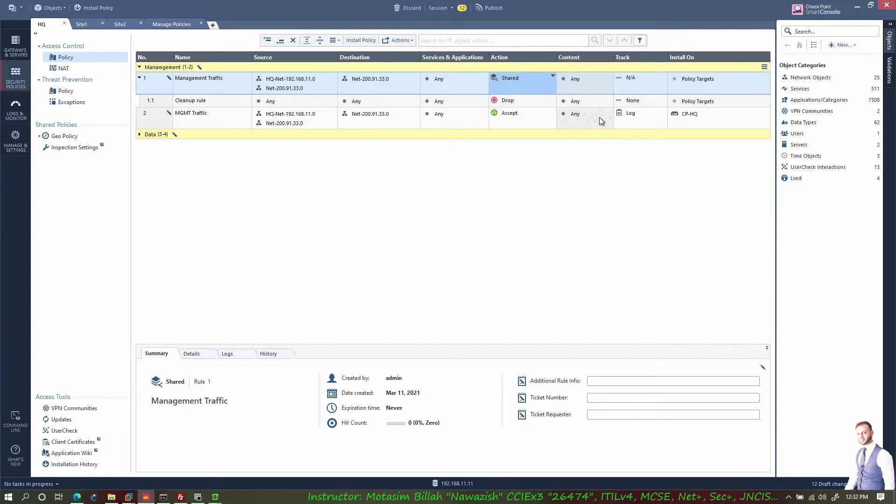
{"action": "left_click", "coordinate": [156, 121]}
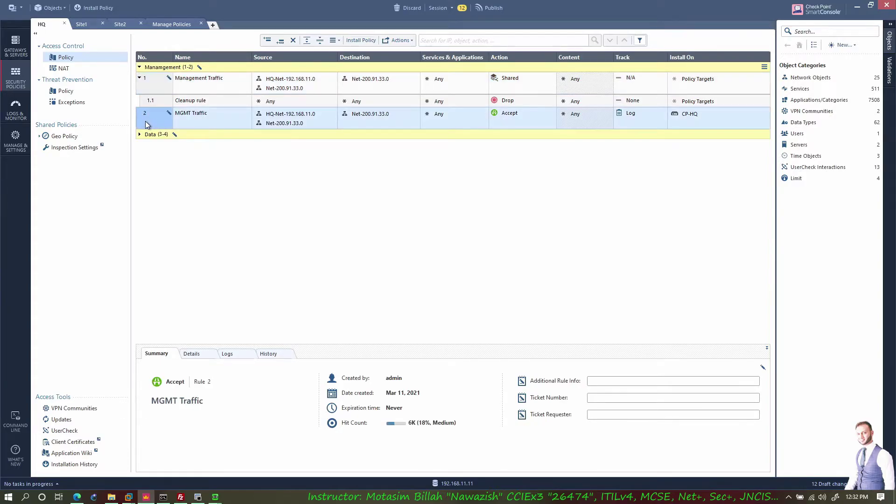
{"action": "left_click_drag", "start_coordinate": [156, 120], "coordinate": [175, 99]}
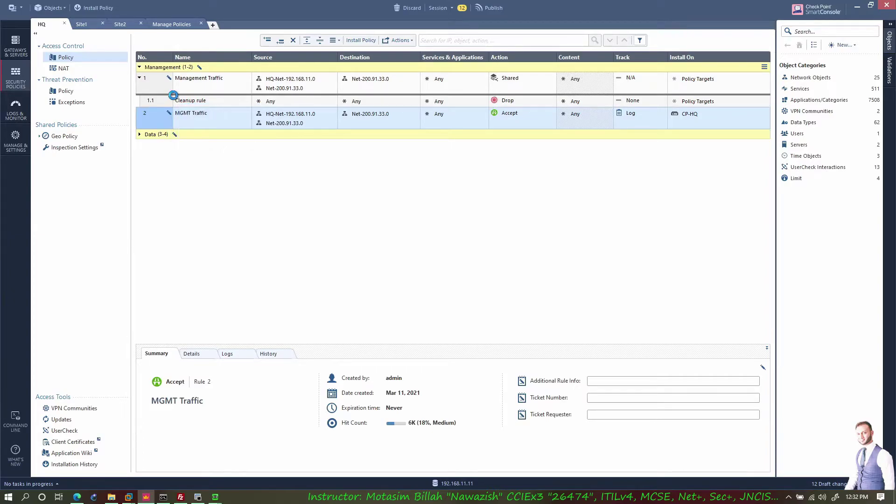
{"action": "left_click", "coordinate": [221, 115]}
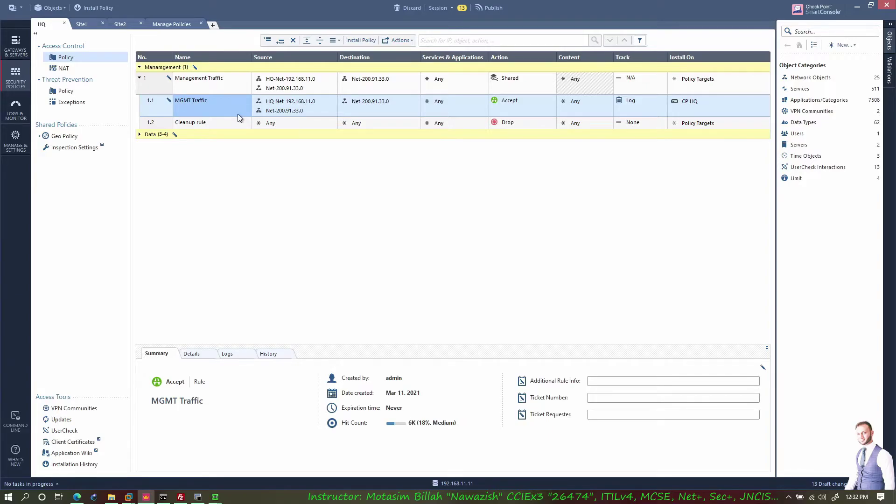
Review the sources, destination, services and action of Management Traffic and MGMT Traffic.
{"action": "left_click", "coordinate": [231, 83]}
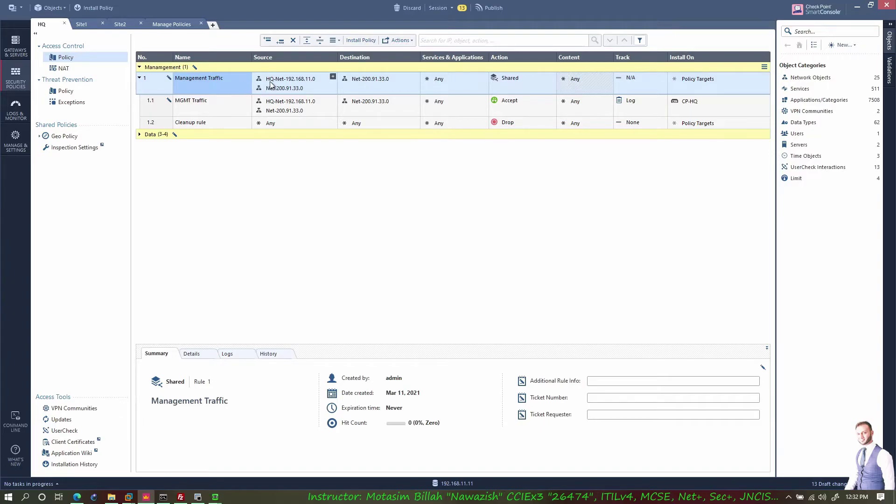
{"action": "left_click", "coordinate": [292, 81]}
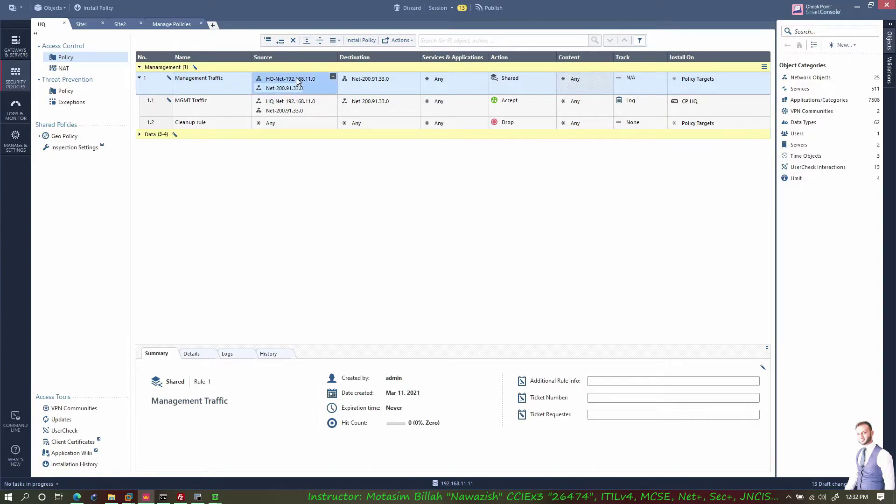
{"action": "left_click", "coordinate": [388, 82]}
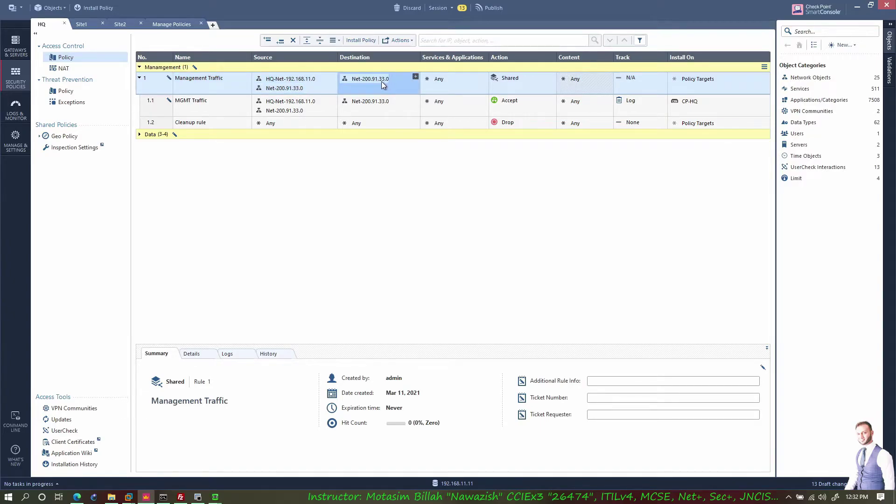
{"action": "left_click", "coordinate": [461, 83]}
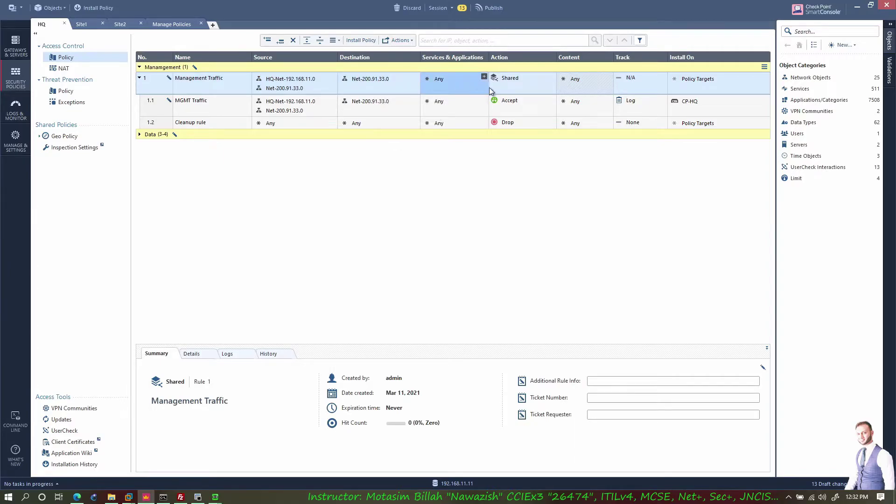
{"action": "left_click", "coordinate": [520, 85]}
{"action": "left_click", "coordinate": [520, 85]}
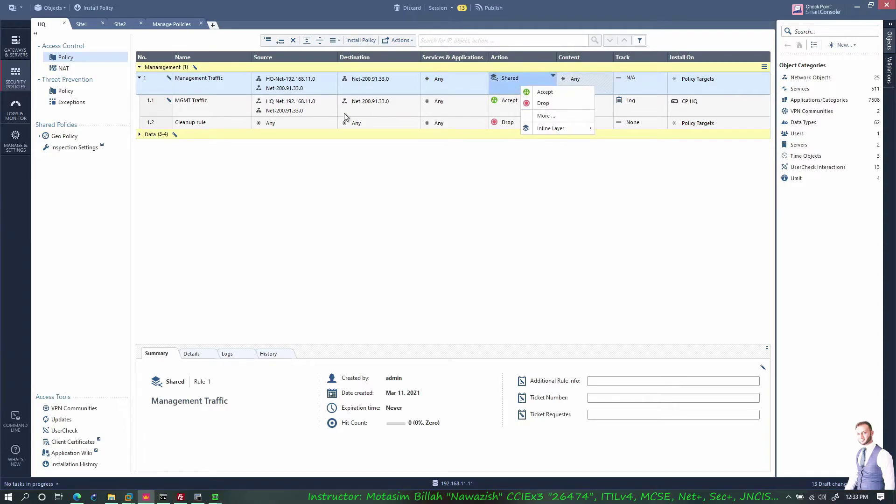
{"action": "left_click", "coordinate": [217, 110]}
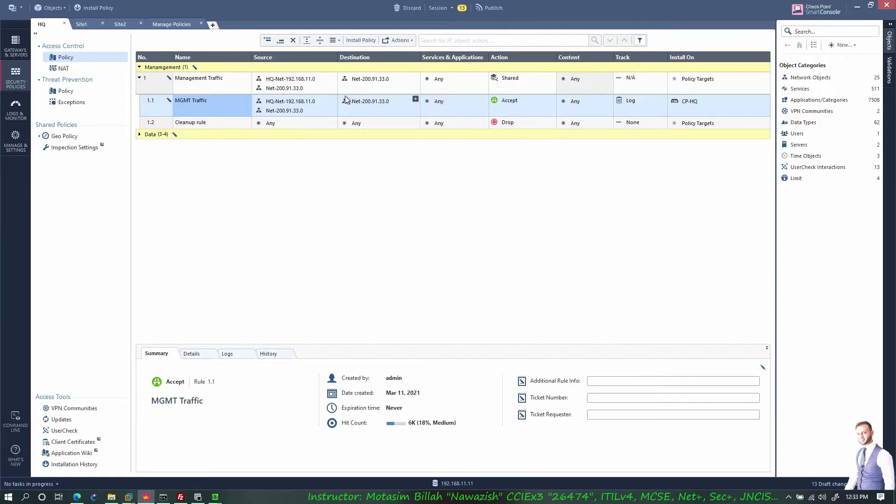
{"action": "left_click", "coordinate": [323, 111]}
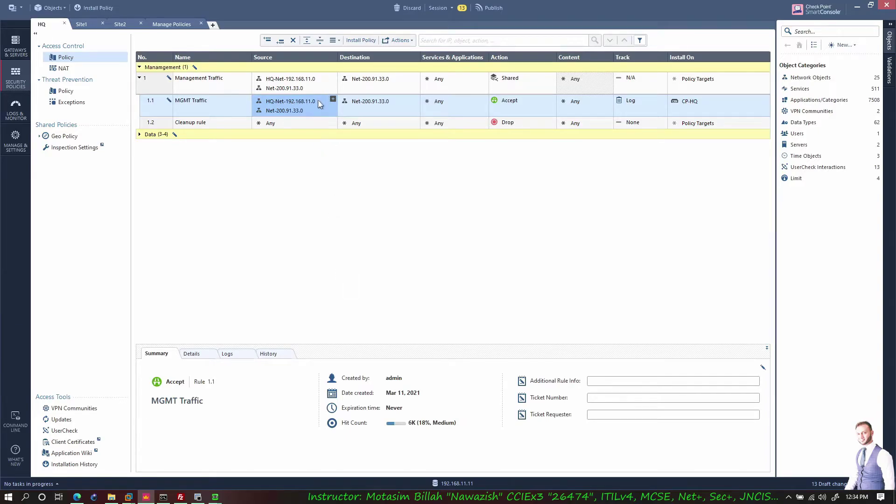
{"action": "left_click", "coordinate": [316, 80]}
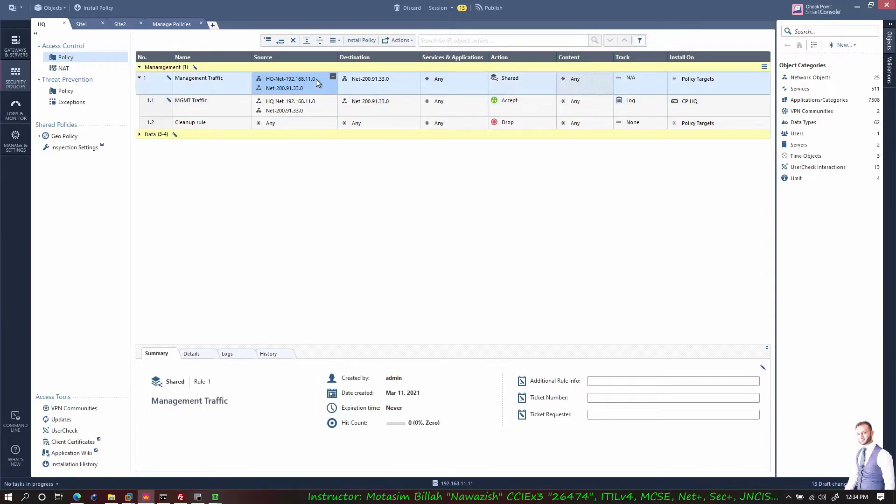
{"action": "left_click", "coordinate": [348, 108]}
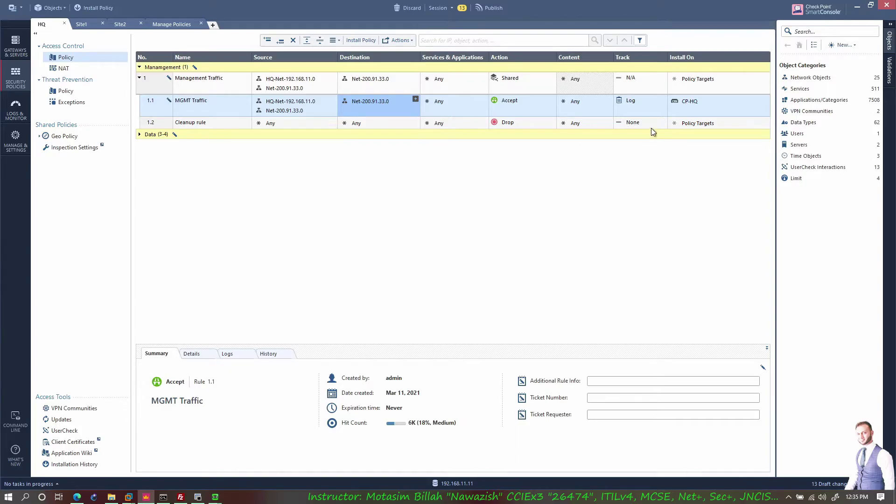
Set the cleanup rule's Track to Log and expand the Data section.
{"action": "left_click", "coordinate": [665, 120]}
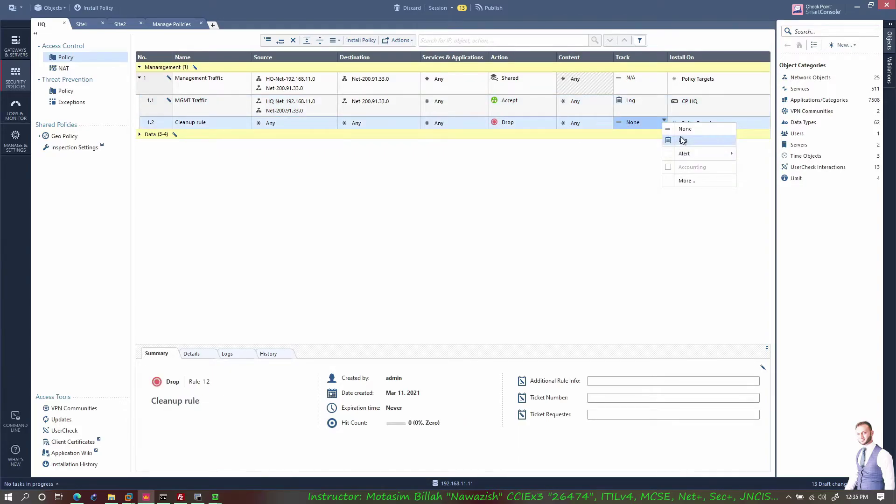
{"action": "left_click", "coordinate": [682, 140]}
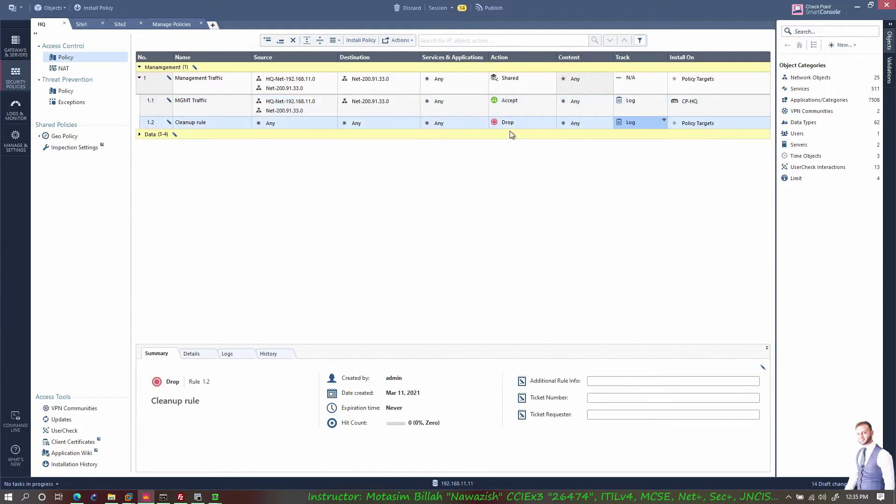
{"action": "left_click", "coordinate": [139, 134]}
{"action": "left_click", "coordinate": [162, 151]}
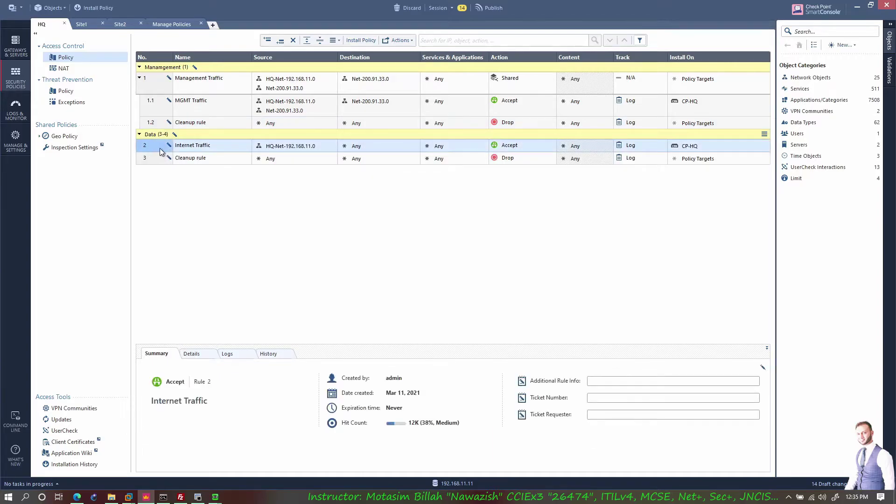
Insert a new rule named Internet above Internet Traffic.
{"action": "right_click", "coordinate": [161, 150]}
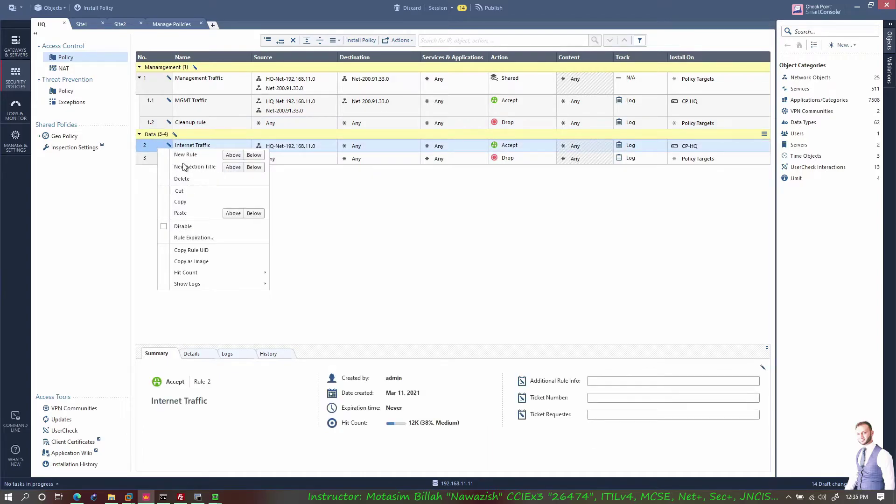
{"action": "left_click", "coordinate": [233, 166]}
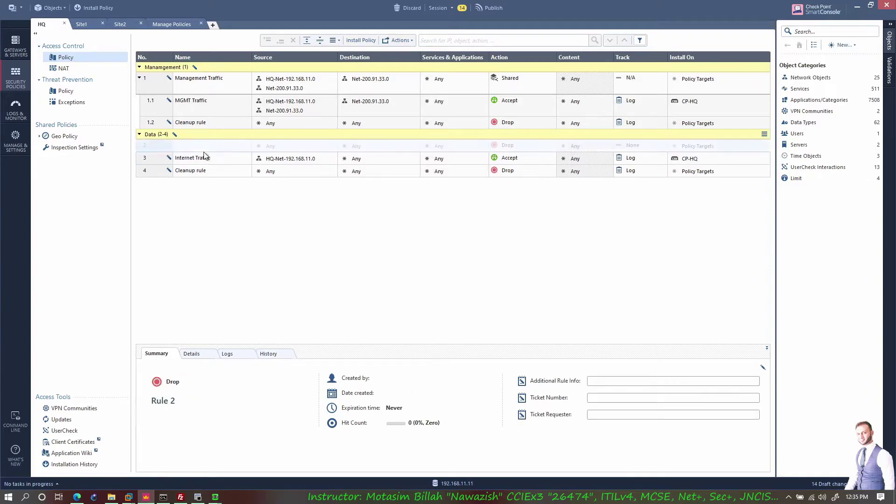
{"action": "left_click", "coordinate": [201, 146]}
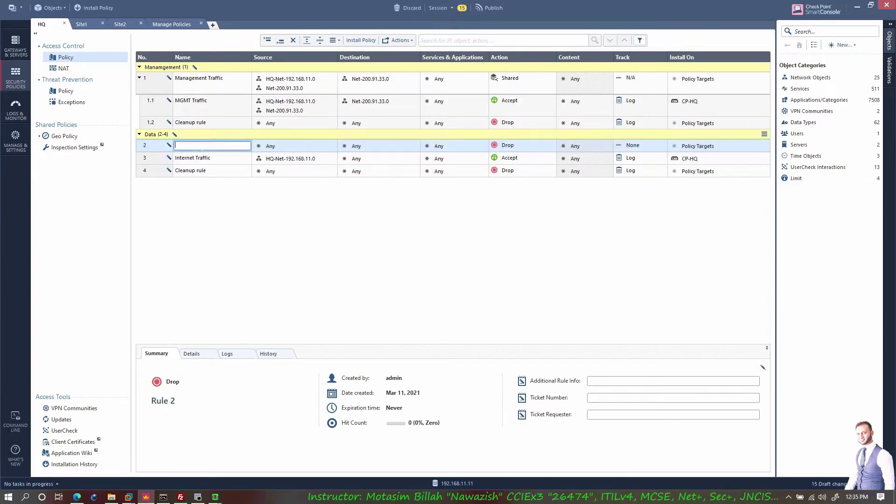
{"action": "type", "text": "Internet"}
{"action": "left_click", "coordinate": [301, 150]}
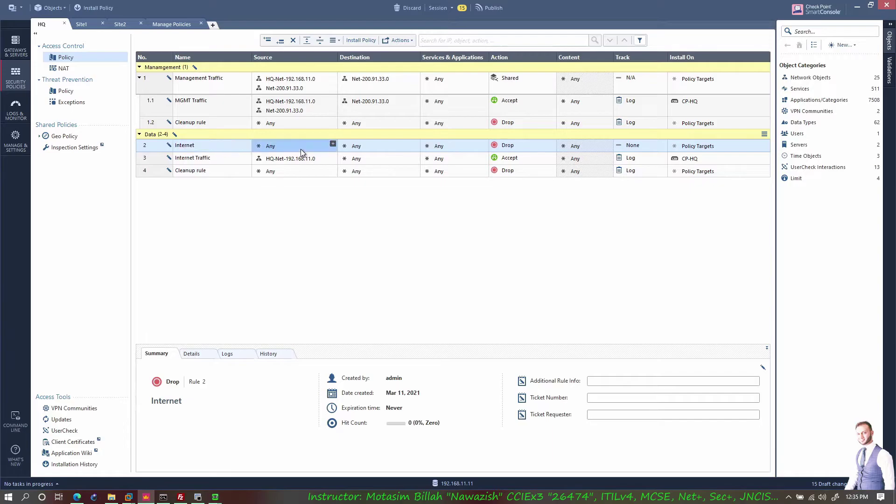
Set the Internet rule's source to HQ-Net-192.168.11.0.
{"action": "left_click", "coordinate": [333, 144]}
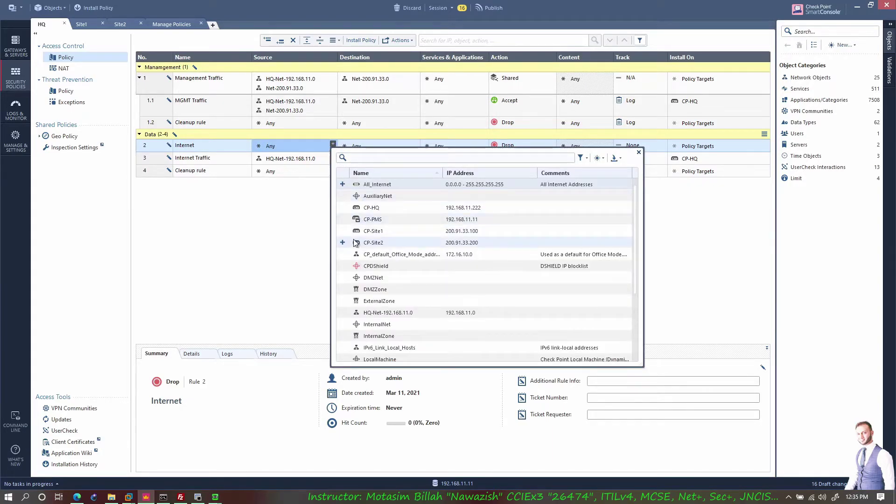
{"action": "scroll", "coordinate": [349, 237], "scroll_direction": "down", "scroll_amount": 3}
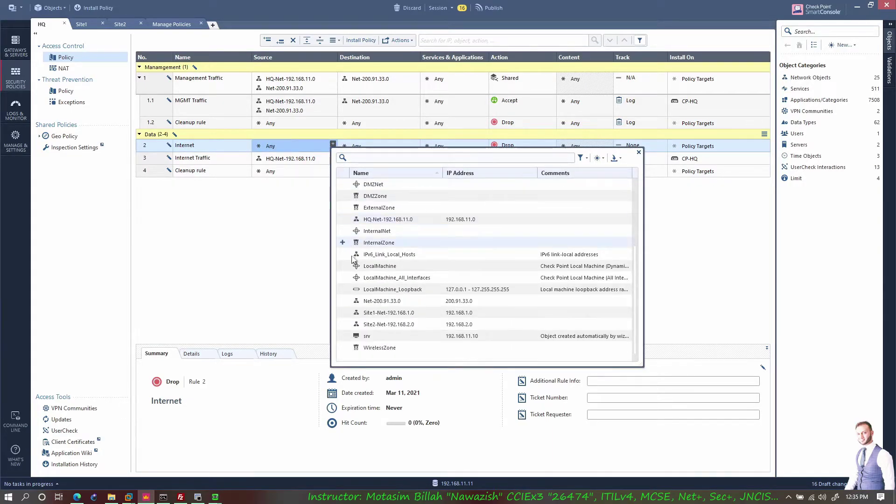
{"action": "left_click", "coordinate": [343, 219]}
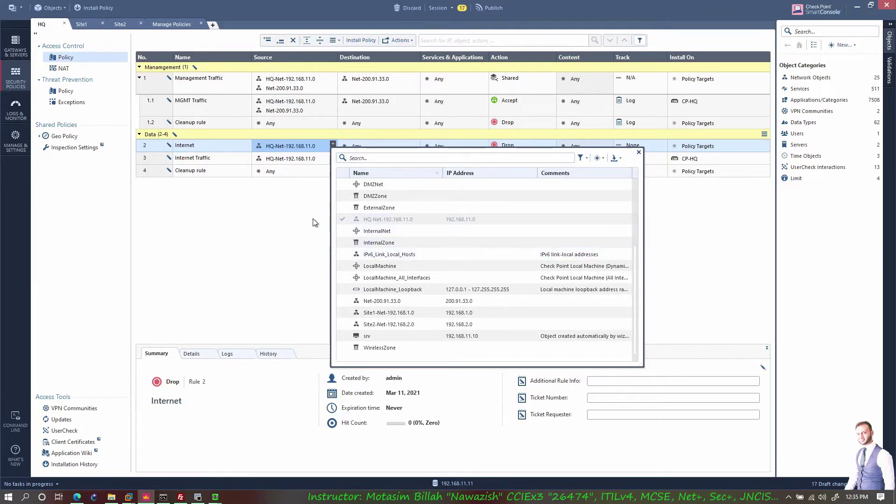
{"action": "left_click", "coordinate": [321, 222]}
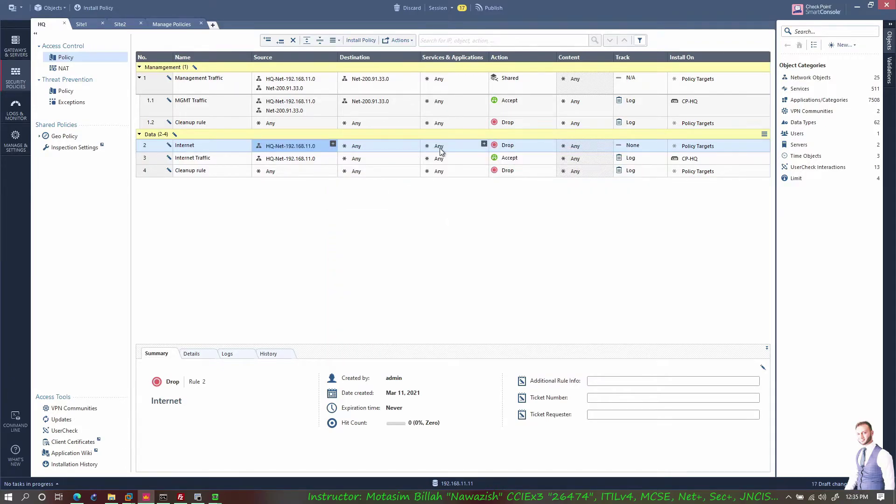
Choose Inline Layer > New layer as the Internet rule's action.
{"action": "left_click", "coordinate": [527, 144]}
{"action": "left_click", "coordinate": [553, 143]}
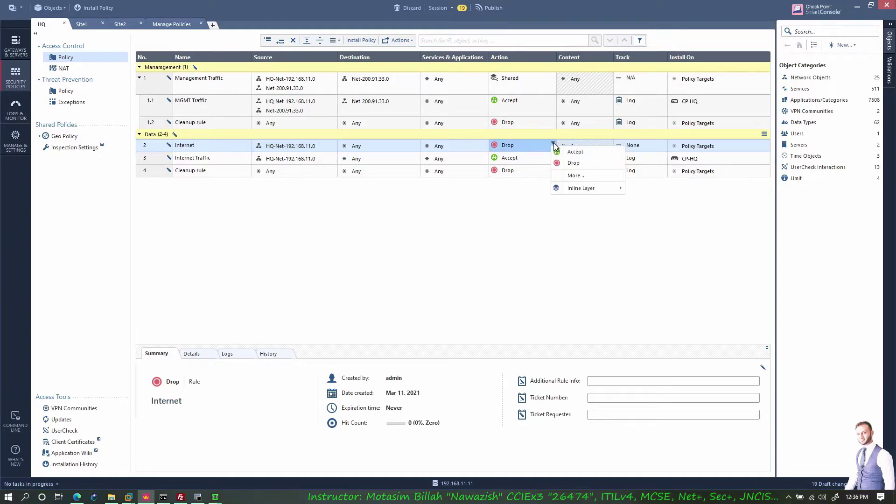
{"action": "mouse_move", "coordinate": [593, 187]}
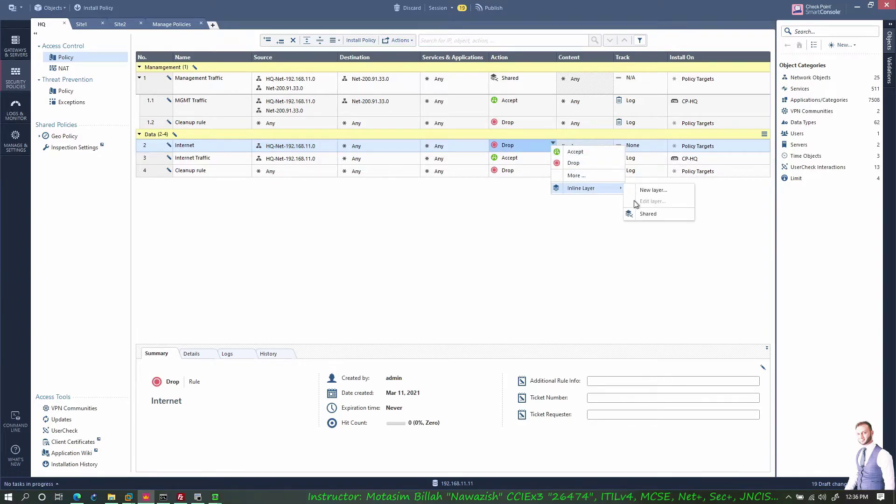
{"action": "left_click", "coordinate": [654, 191]}
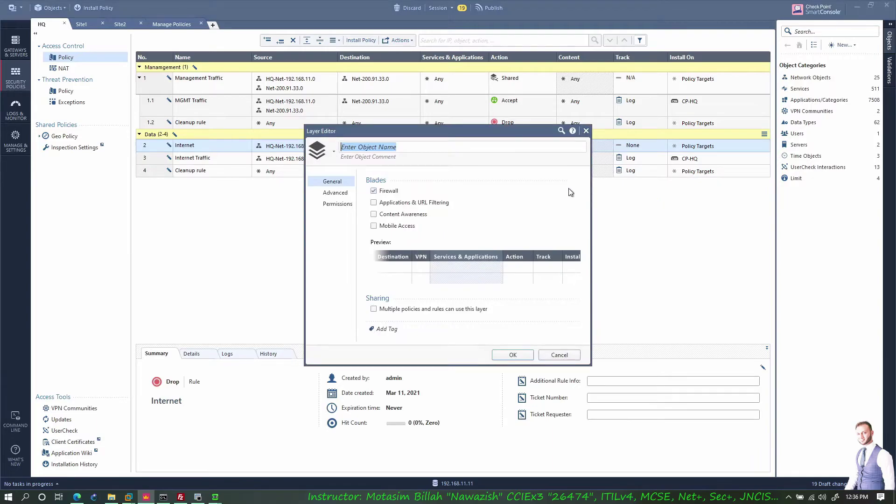
Enable Applications & URL Filtering and Content Awareness, name the layer 'Internet Inline Layer', and save.
{"action": "left_click", "coordinate": [374, 203]}
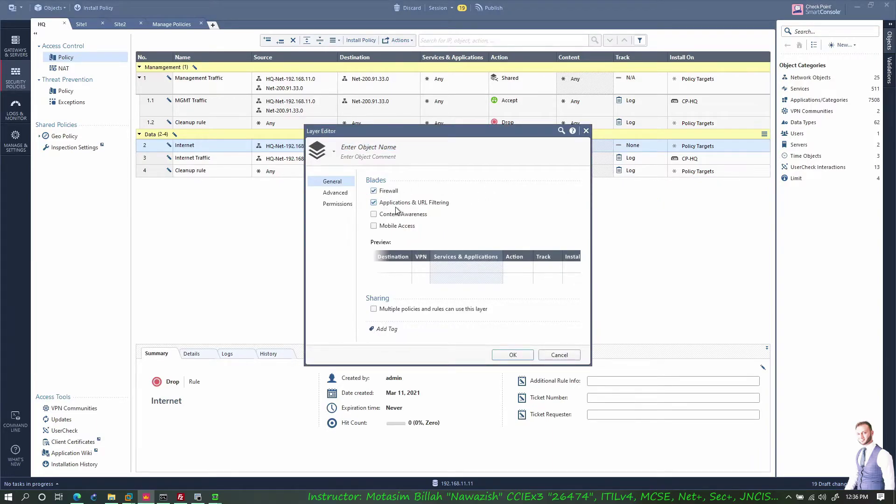
{"action": "left_click", "coordinate": [374, 215]}
{"action": "left_click", "coordinate": [404, 147]}
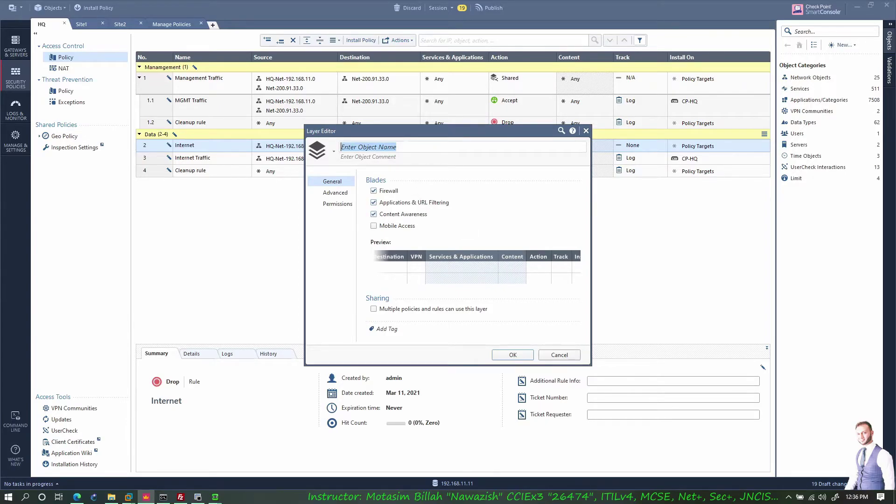
{"action": "key", "text": "BackSpace"}
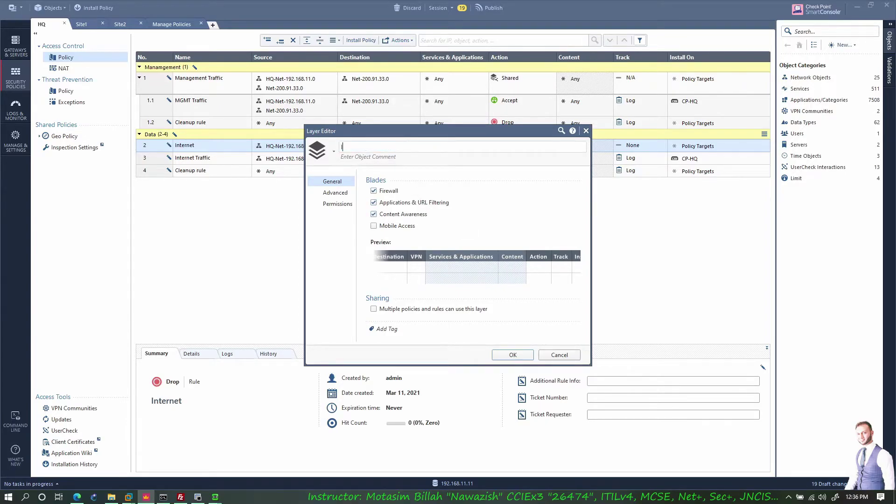
{"action": "type", "text": "Internet Inline Layer"}
{"action": "left_click", "coordinate": [513, 356]}
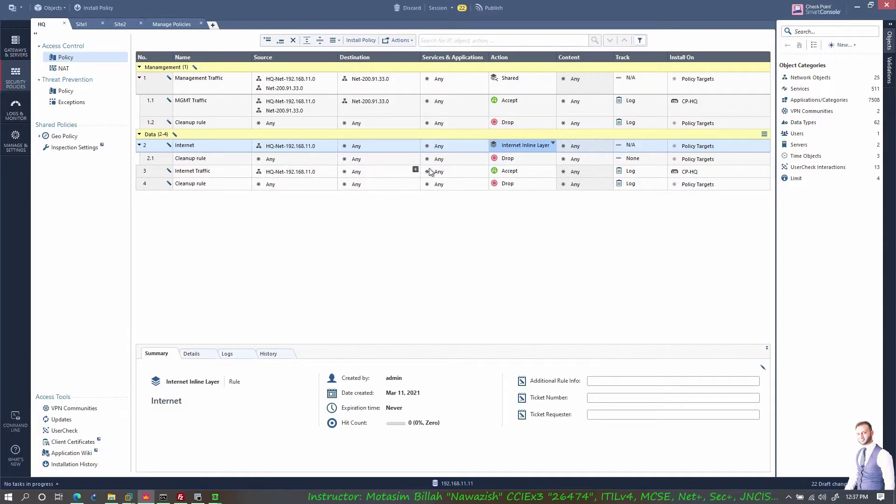
Move Internet Traffic into the inline layer as rule 2.1 and set the 2.2 cleanup Track to Log.
{"action": "left_click_drag", "start_coordinate": [159, 178], "coordinate": [192, 161]}
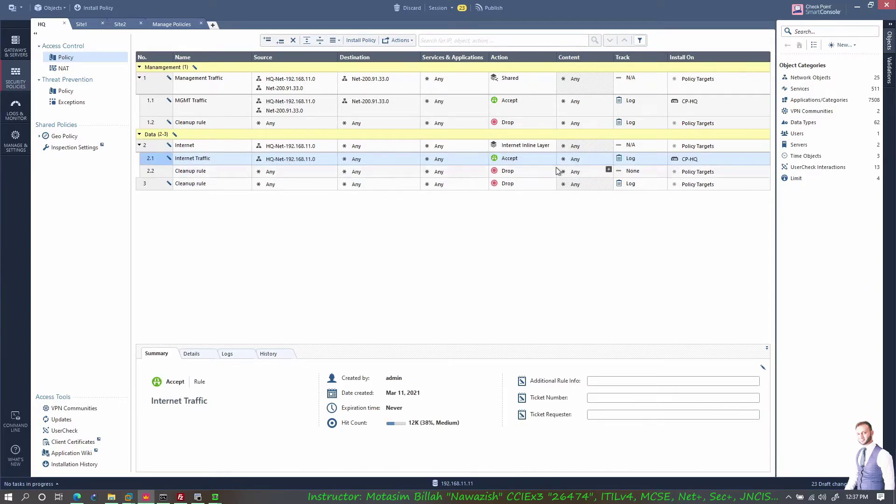
{"action": "left_click", "coordinate": [665, 169]}
{"action": "left_click", "coordinate": [681, 190]}
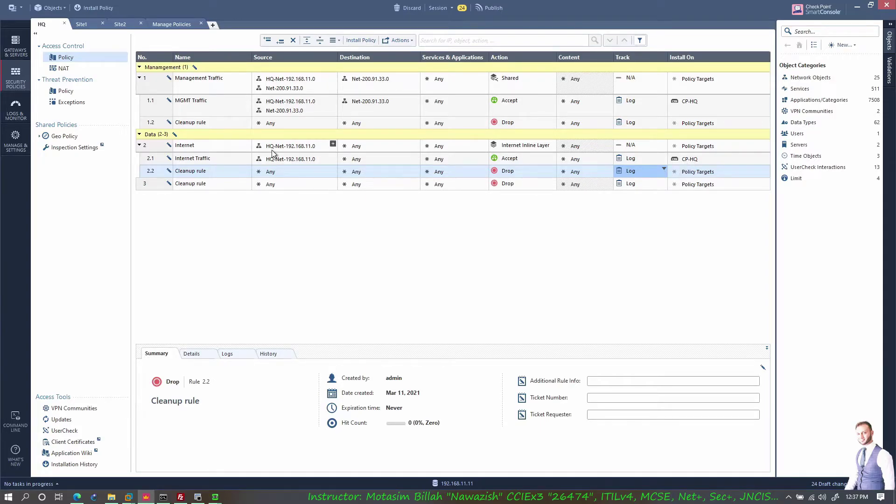
Review the Internet rules' source, destination and services, then select the final cleanup rule.
{"action": "left_click", "coordinate": [291, 149]}
{"action": "left_click", "coordinate": [373, 147]}
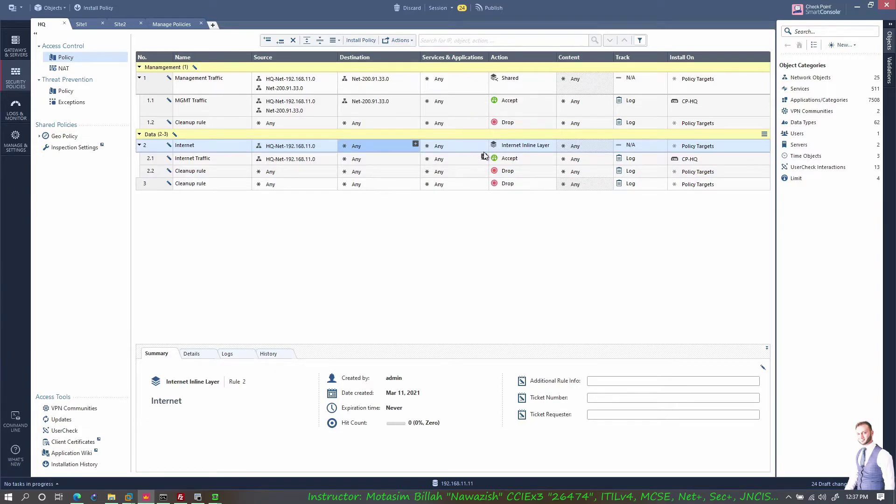
{"action": "left_click", "coordinate": [461, 161]}
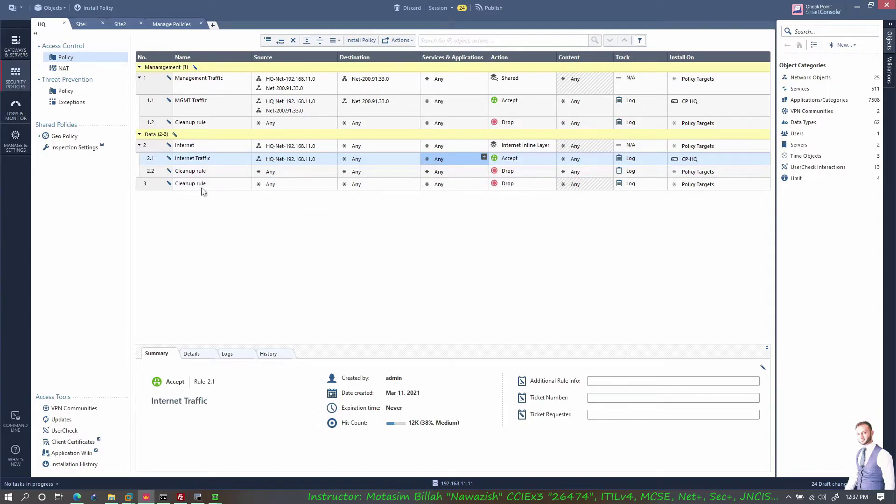
{"action": "left_click", "coordinate": [168, 186]}
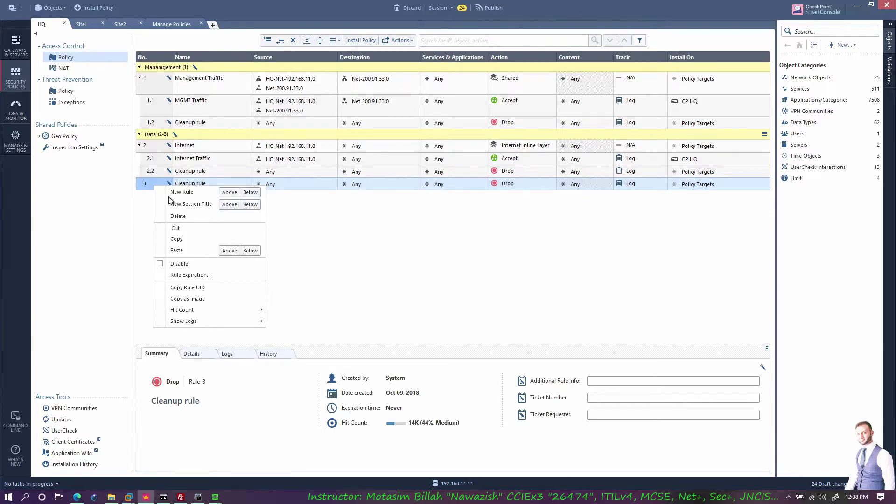
Title the third section 'Final Cleanup'.
{"action": "left_click", "coordinate": [229, 204]}
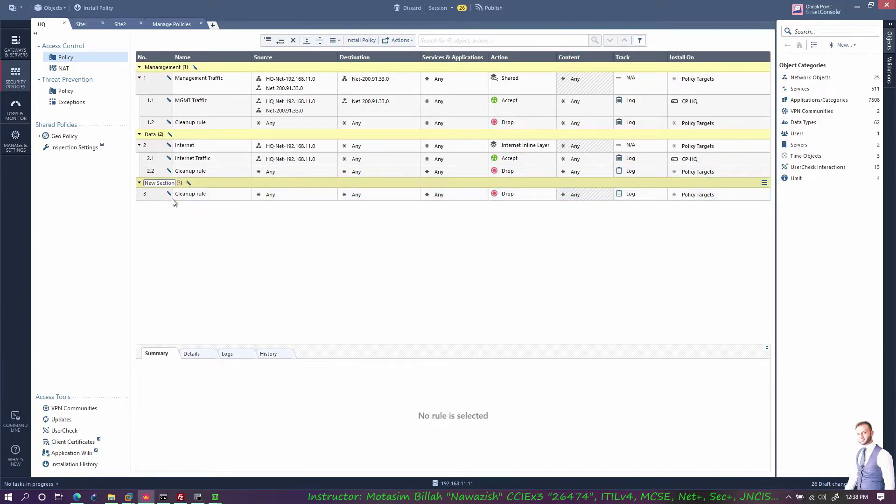
{"action": "type", "text": "Fi"}
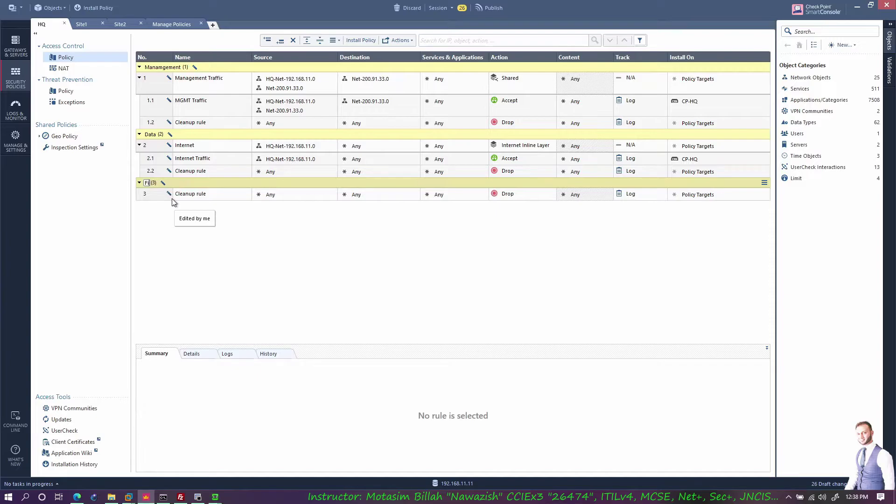
{"action": "type", "text": "nal Cleanup"}
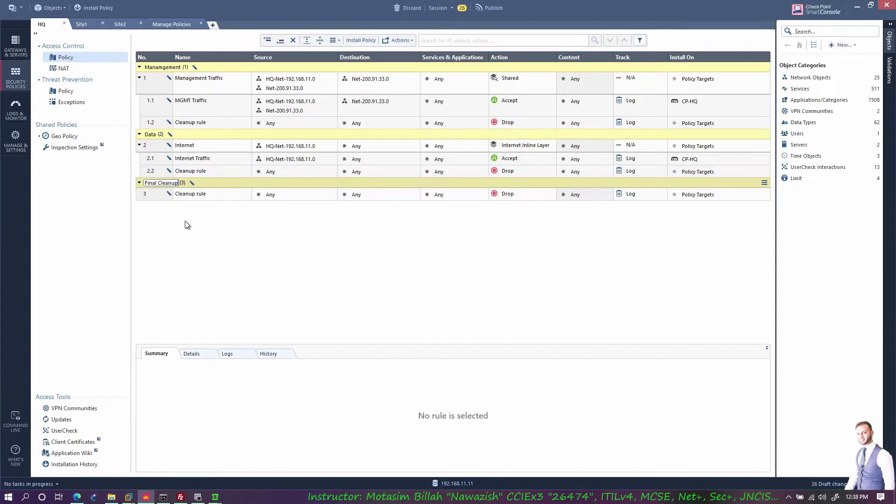
{"action": "left_click", "coordinate": [194, 197]}
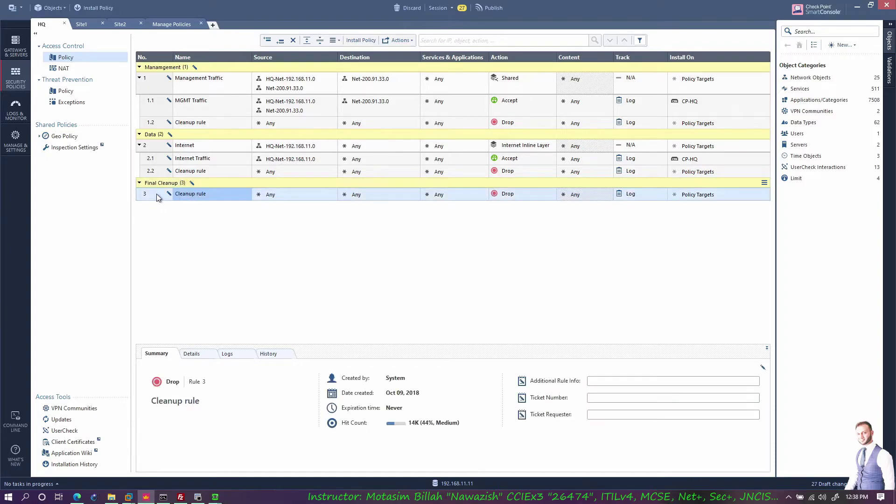
Add a new rule named 'Final Cleanup Rule' above the cleanup rule.
{"action": "right_click", "coordinate": [161, 195]}
{"action": "left_click", "coordinate": [238, 203]}
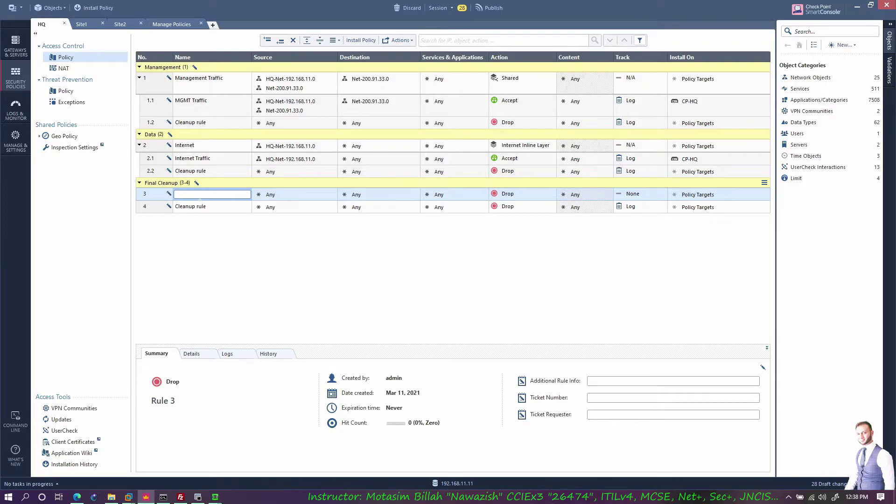
{"action": "type", "text": "Final Cleanup Rule"}
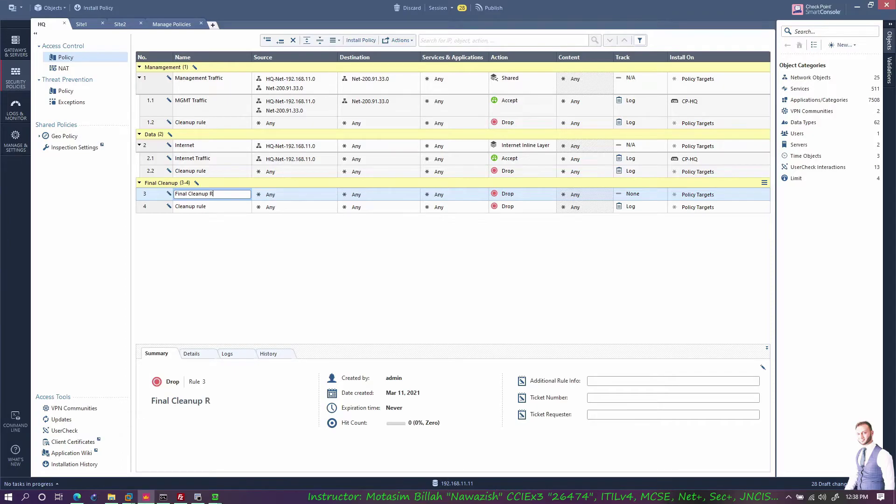
{"action": "left_click", "coordinate": [309, 194]}
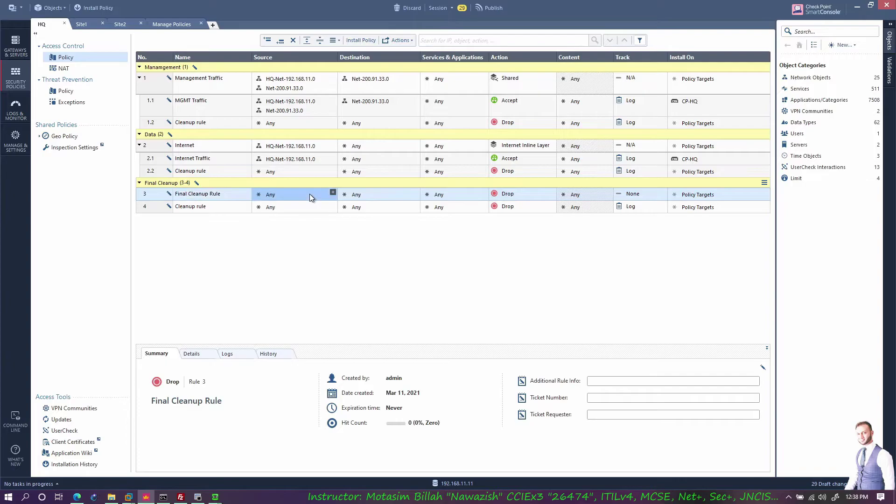
{"action": "left_click", "coordinate": [514, 198]}
{"action": "left_click", "coordinate": [553, 191]}
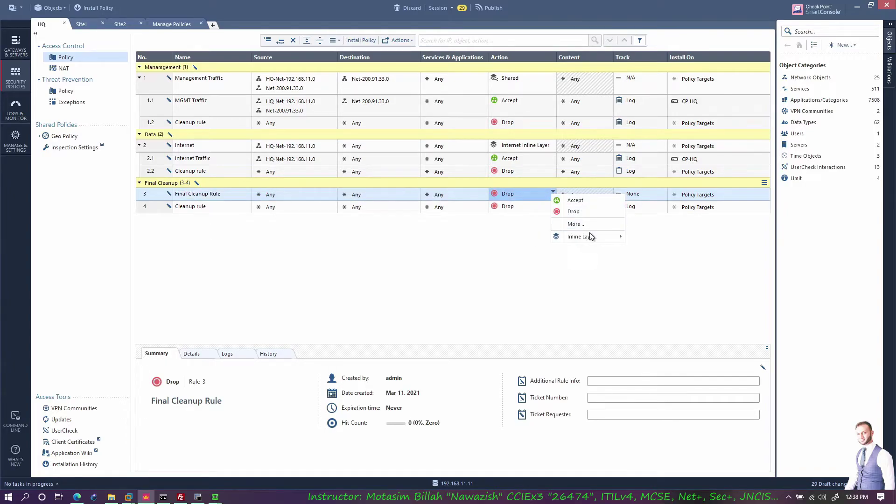
Make the rule's action a new inline layer 'Final' with Applications & URL Filtering and Content Awareness.
{"action": "mouse_move", "coordinate": [591, 237]}
{"action": "left_click", "coordinate": [653, 239]}
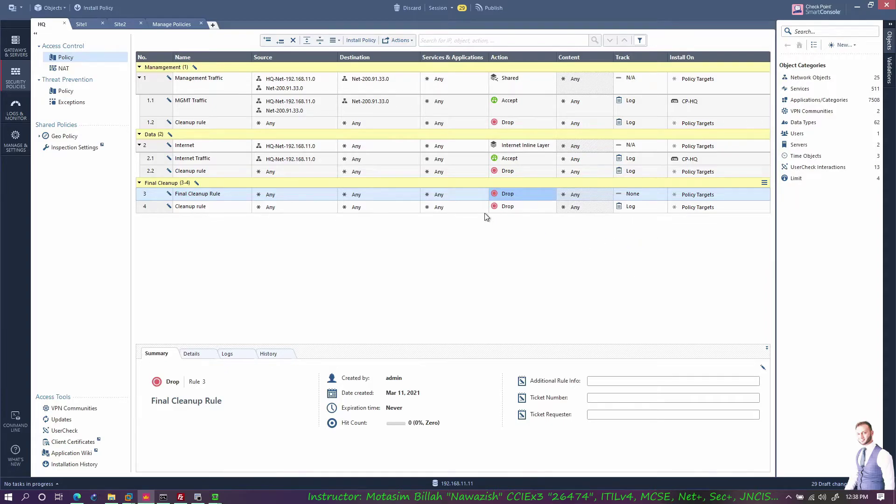
{"action": "left_click", "coordinate": [373, 202]}
{"action": "left_click", "coordinate": [373, 214]}
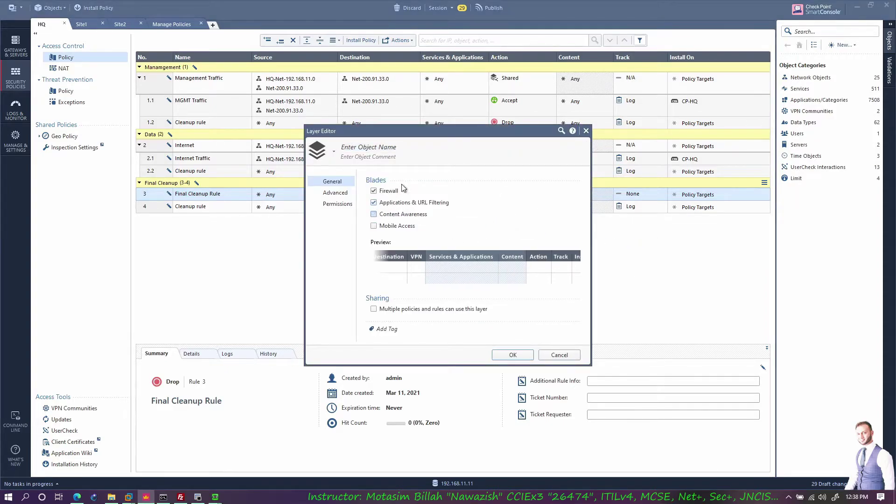
{"action": "left_click", "coordinate": [388, 147]}
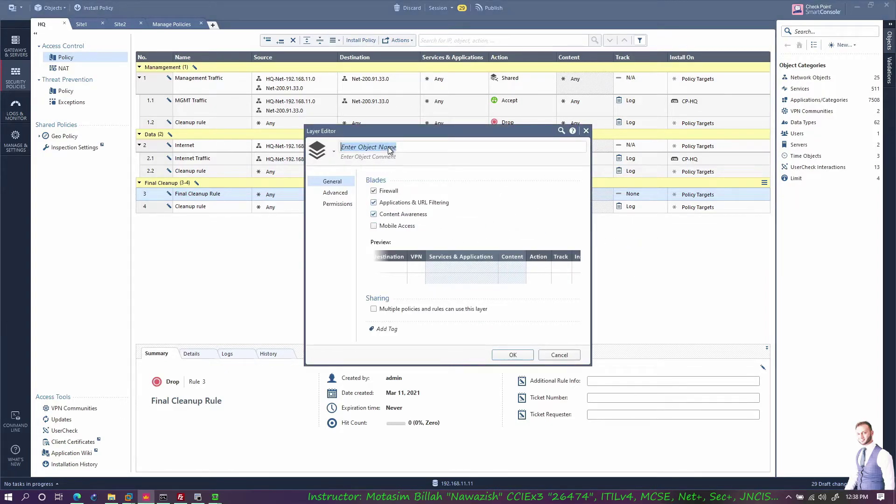
{"action": "type", "text": "Final"}
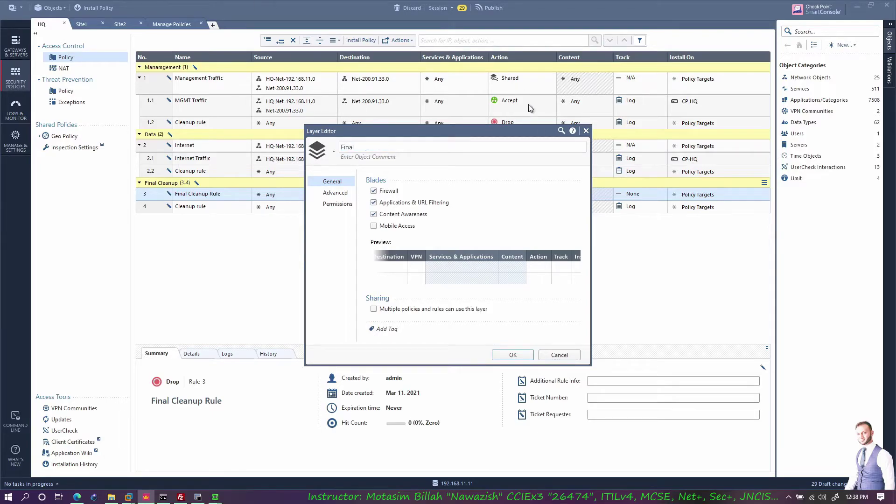
{"action": "left_click", "coordinate": [527, 359]}
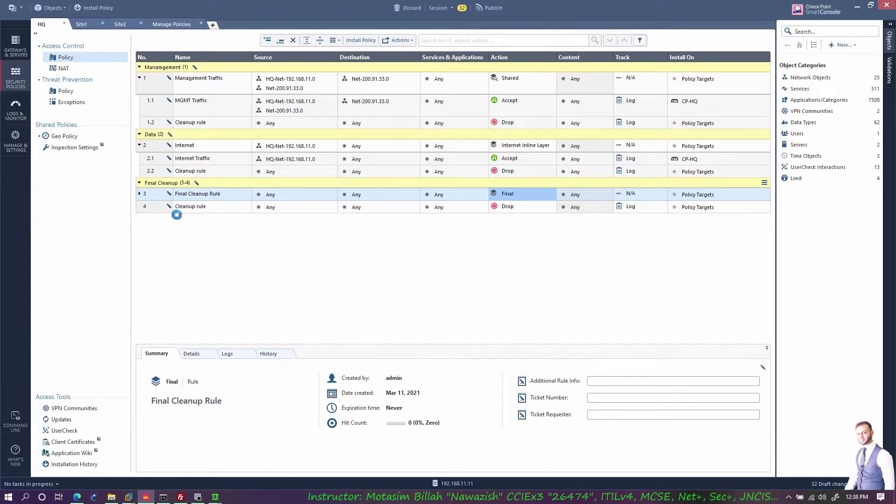
Delete the old standalone cleanup rule 4.
{"action": "left_click", "coordinate": [157, 226]}
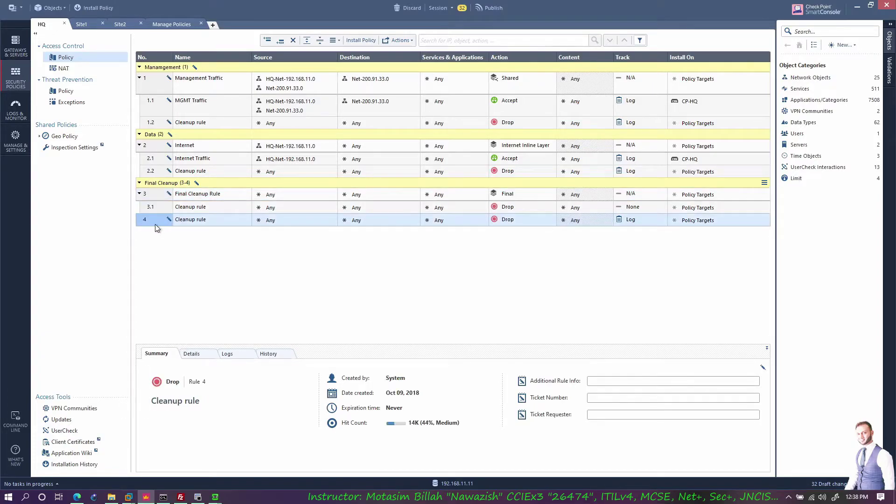
{"action": "right_click", "coordinate": [161, 223]}
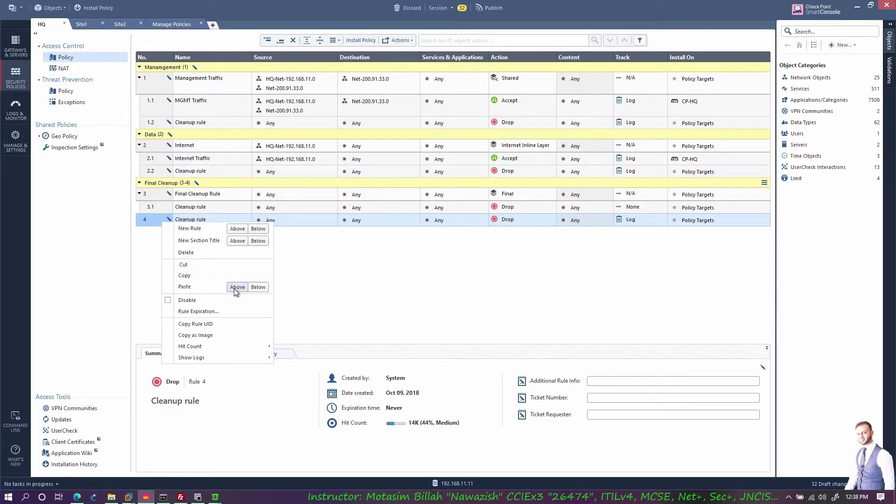
{"action": "left_click", "coordinate": [193, 252]}
{"action": "left_click", "coordinate": [494, 276]}
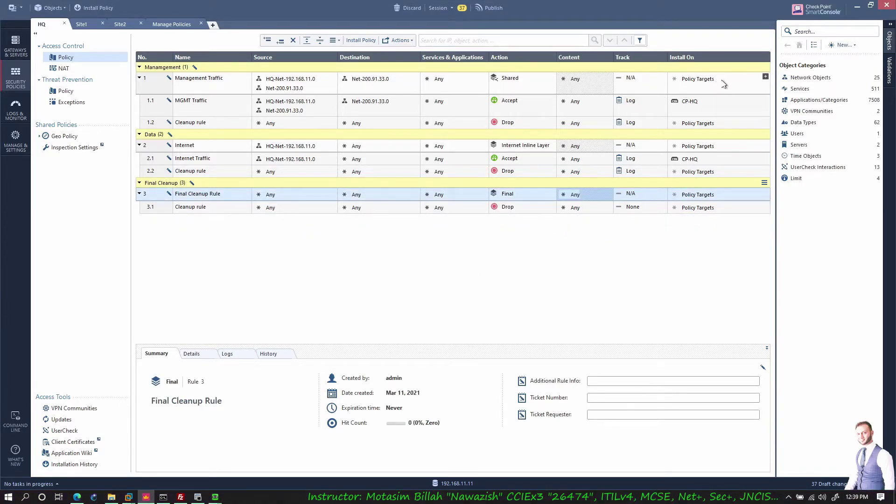
Set Install On to CP-HQ for the Management Traffic, Internet and Final Cleanup Rule rules.
{"action": "left_click", "coordinate": [765, 77]}
{"action": "left_click", "coordinate": [591, 116]}
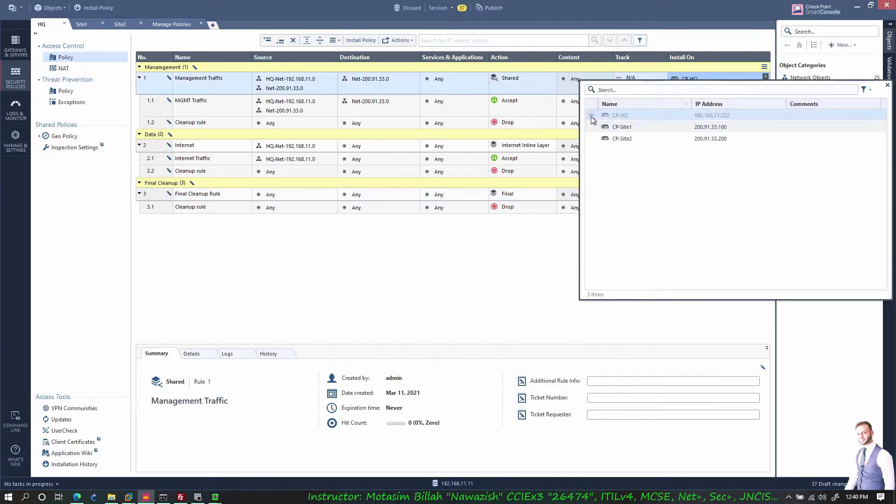
{"action": "left_click", "coordinate": [547, 241]}
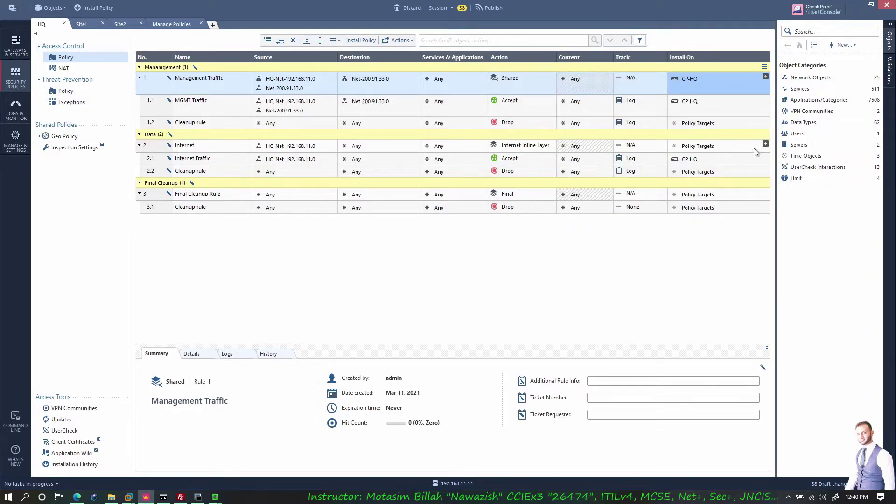
{"action": "left_click", "coordinate": [766, 144]}
{"action": "left_click", "coordinate": [591, 182]}
{"action": "left_click", "coordinate": [765, 193]}
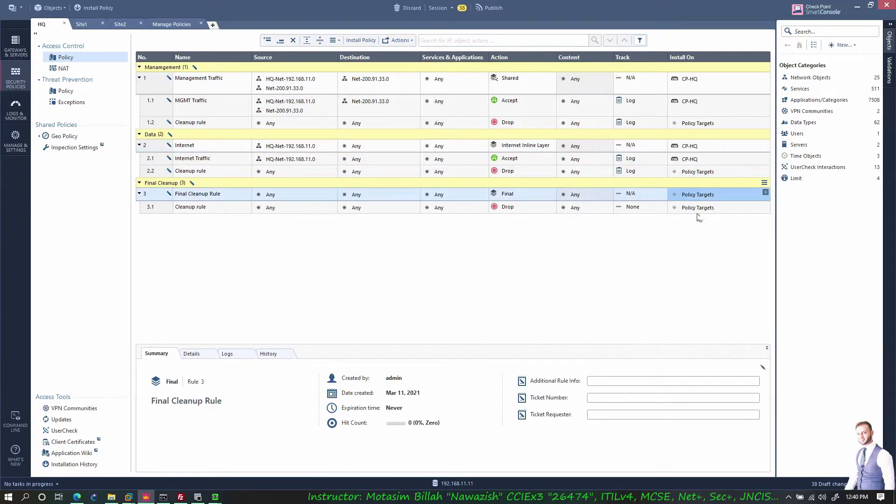
{"action": "left_click", "coordinate": [591, 232]}
{"action": "left_click", "coordinate": [319, 43]}
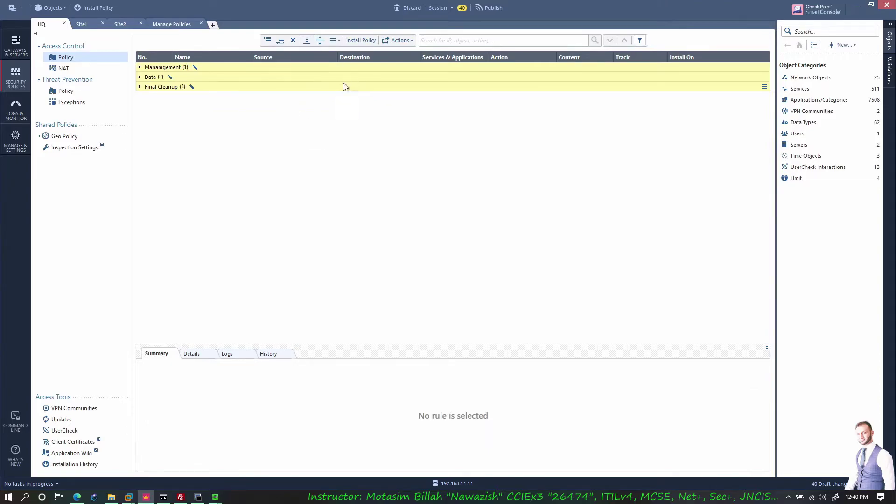
{"action": "left_click", "coordinate": [307, 40]}
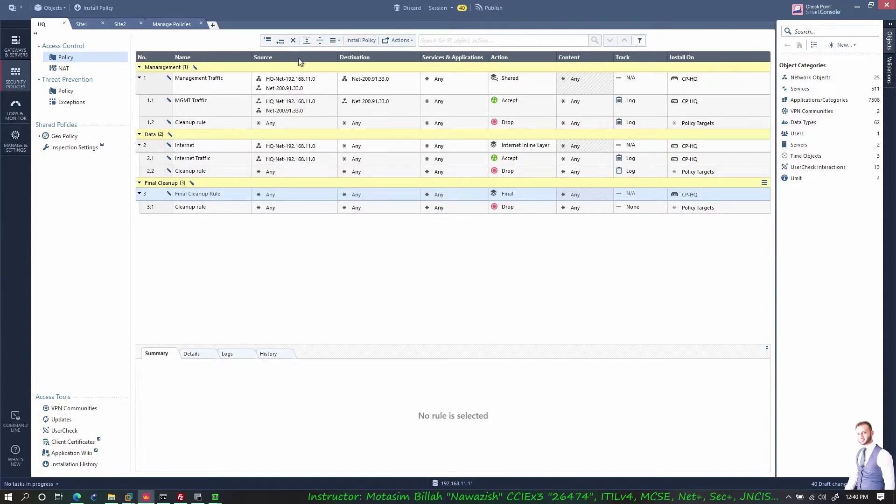
Publish the 40 changes and install policy HQ on gateway CP-HQ.
{"action": "left_click", "coordinate": [96, 8]}
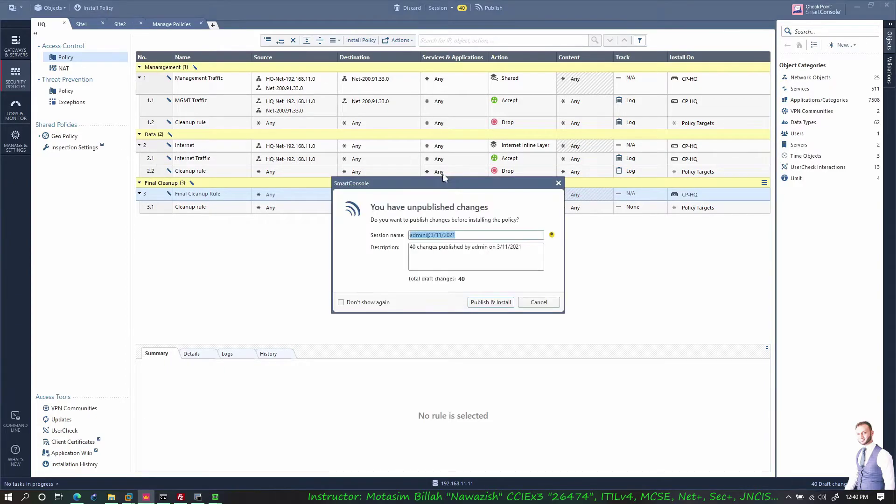
{"action": "left_click", "coordinate": [486, 309]}
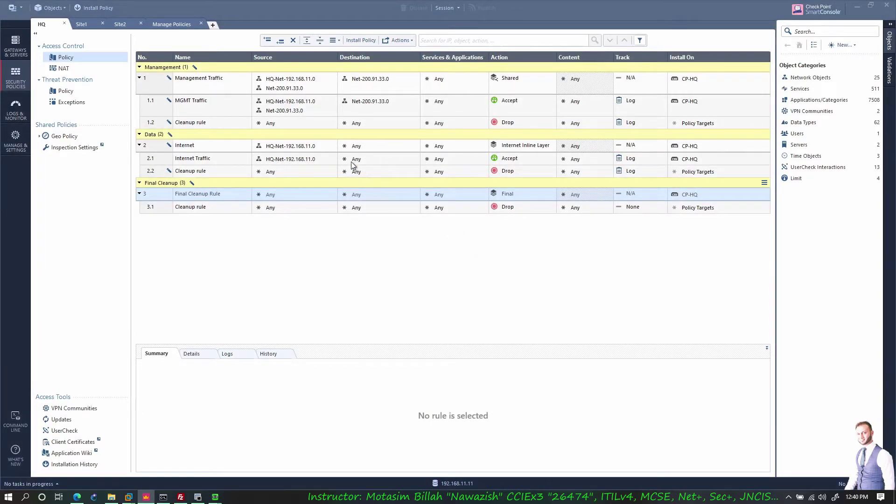
{"action": "key", "text": "ctrl+shift+Return"}
{"action": "left_click", "coordinate": [432, 80]}
{"action": "left_click", "coordinate": [418, 111]}
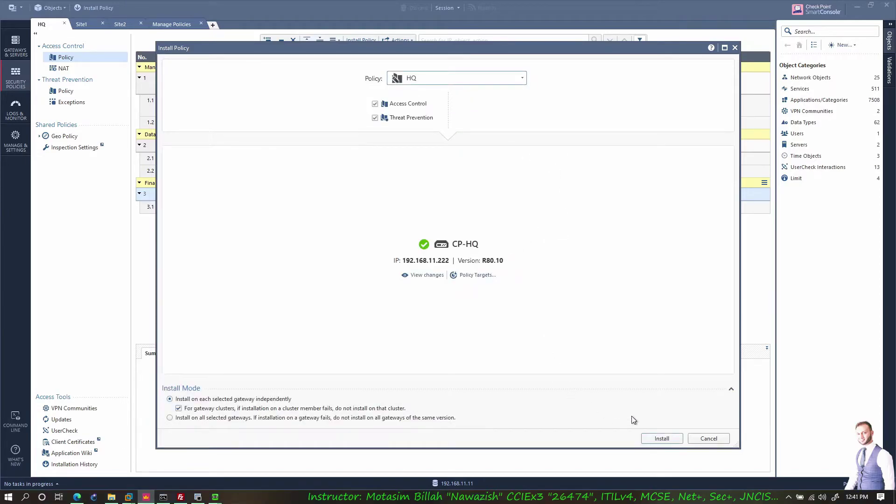
{"action": "key", "text": "Return"}
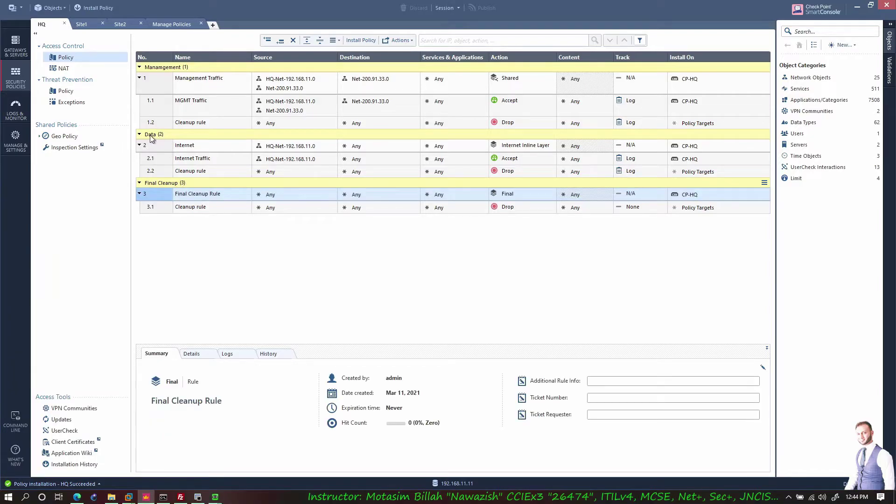
Add a rule 2 named 'Blocked Apps - URLs' above the Data section.
{"action": "left_click", "coordinate": [150, 136]}
{"action": "right_click", "coordinate": [152, 138]}
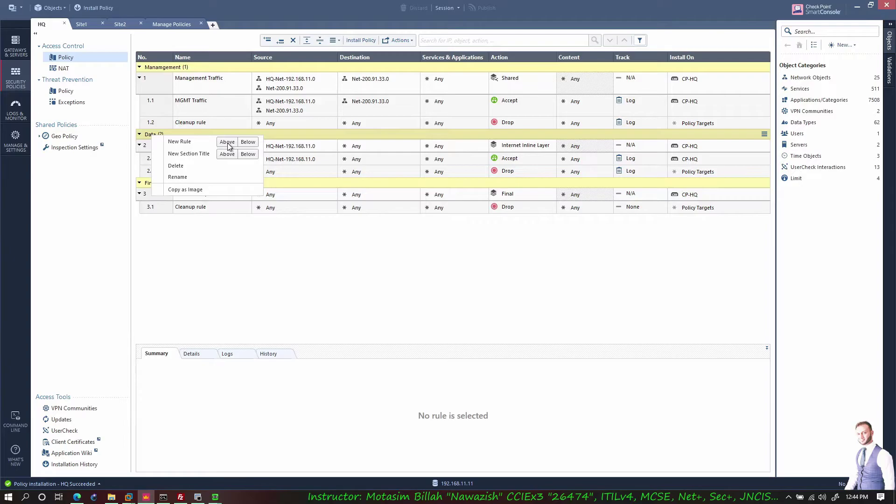
{"action": "left_click", "coordinate": [228, 142]}
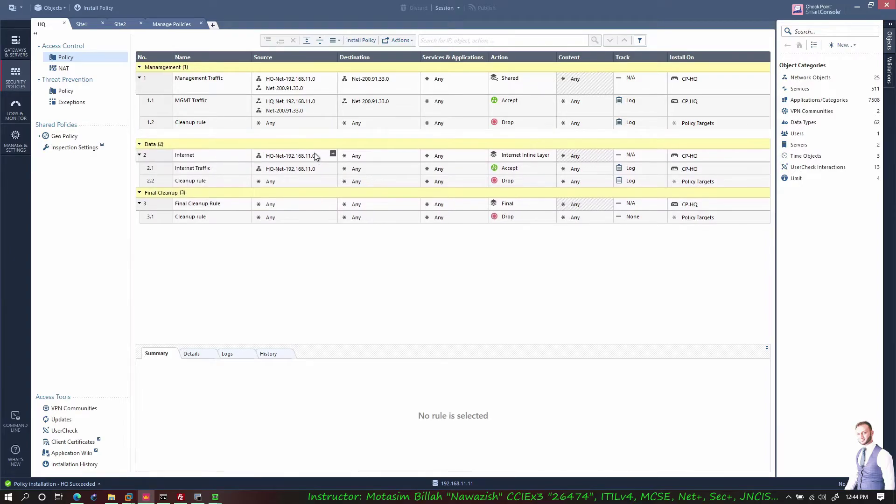
{"action": "left_click", "coordinate": [168, 136]}
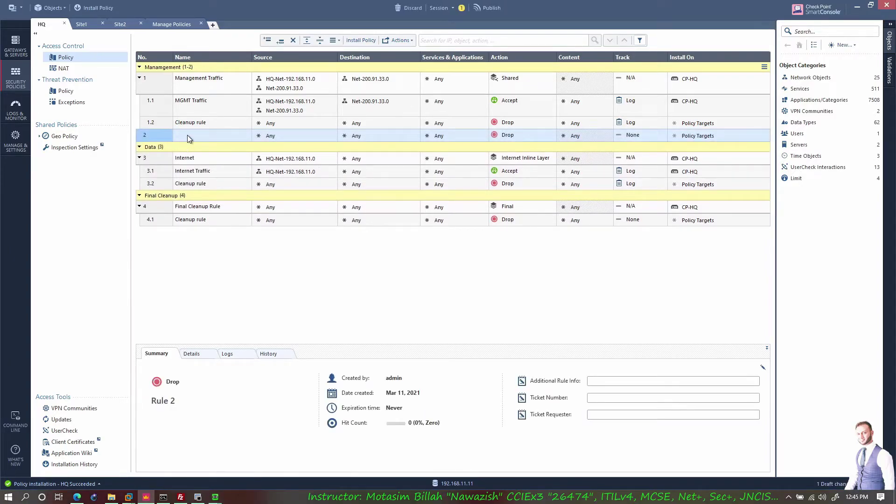
{"action": "left_click", "coordinate": [187, 135]}
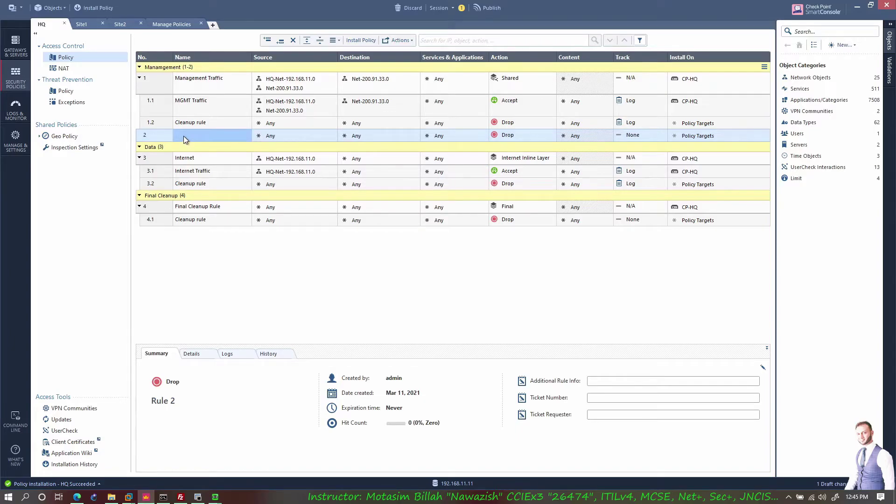
{"action": "left_click", "coordinate": [183, 135]}
{"action": "type", "text": "Block"}
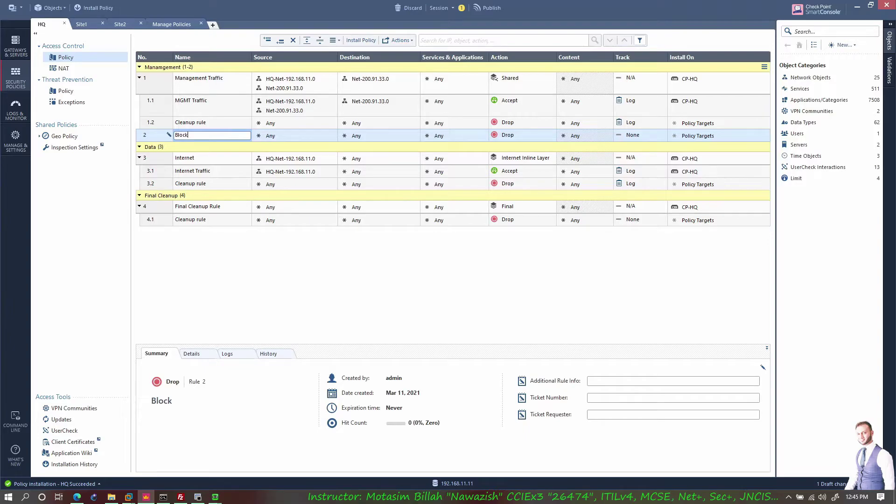
{"action": "type", "text": "ed Apps - URLs"}
{"action": "left_click", "coordinate": [310, 136]}
Set rule 2's source to HQ-Net-192.168.11.0.
{"action": "left_click", "coordinate": [333, 134]}
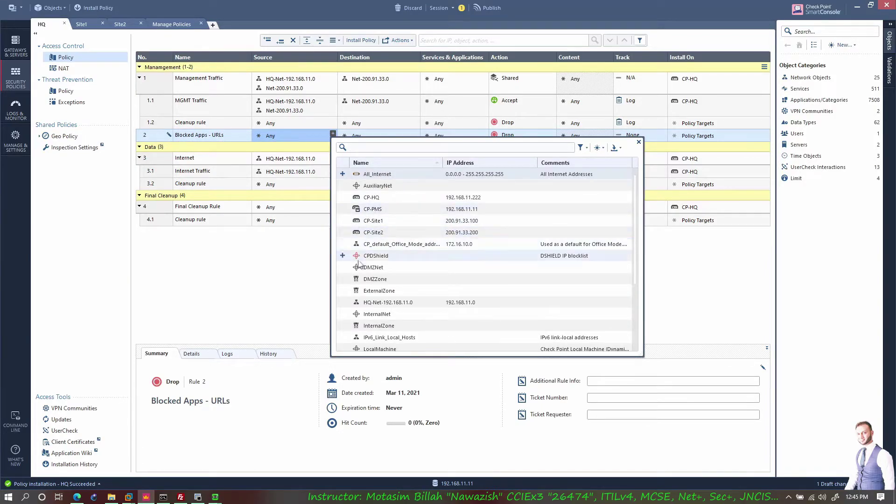
{"action": "left_click", "coordinate": [345, 303]}
{"action": "left_click", "coordinate": [271, 272]}
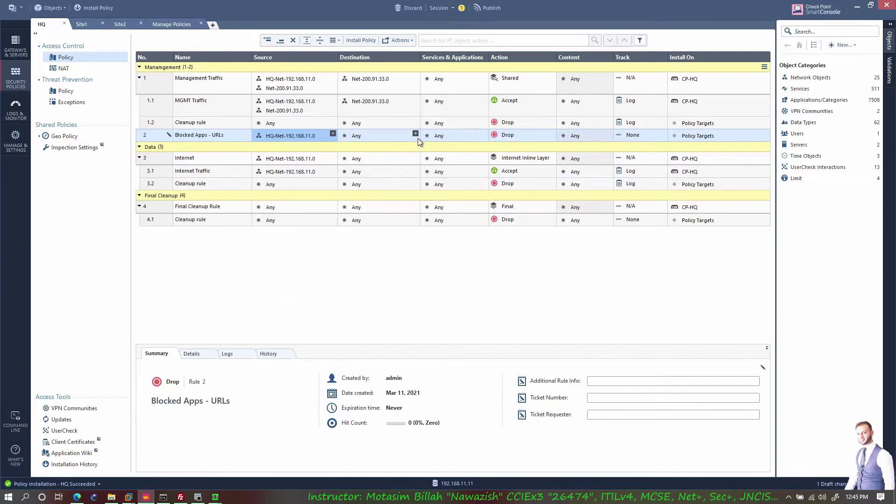
Place rule 2 in a new section titled 'Blocked Traffic'.
{"action": "left_click", "coordinate": [157, 136]}
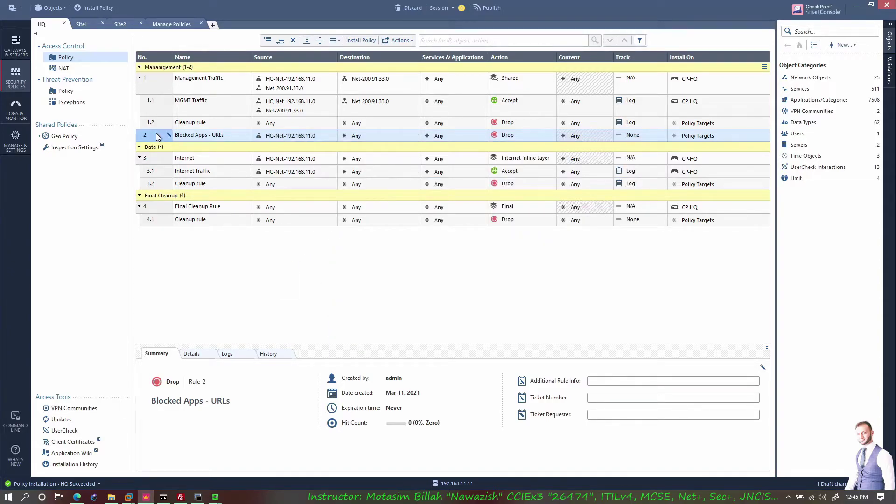
{"action": "right_click", "coordinate": [157, 136]}
{"action": "left_click", "coordinate": [241, 161]}
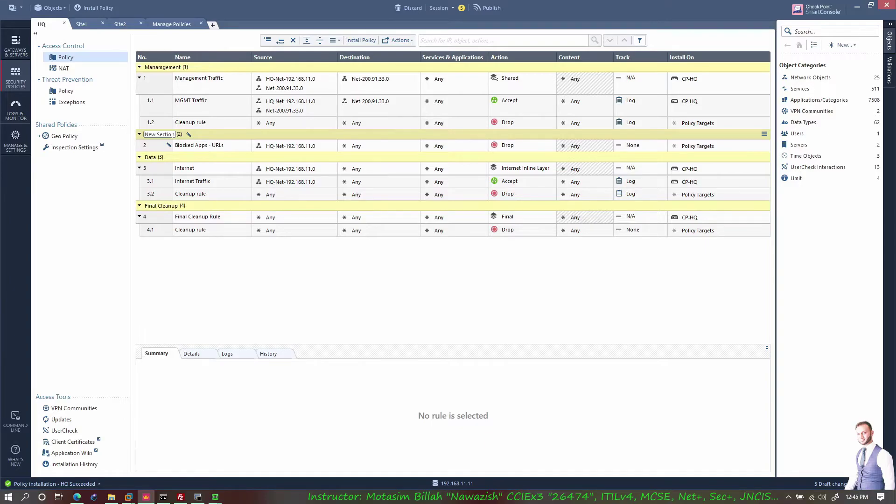
{"action": "type", "text": "Blocked Traffic"}
{"action": "left_click", "coordinate": [297, 149]}
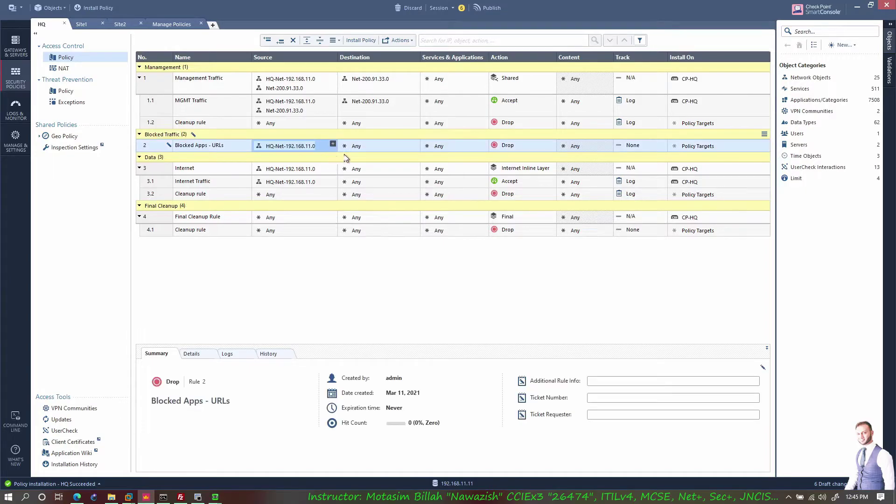
{"action": "left_click", "coordinate": [548, 144]}
Make rule 2's action a new inline layer 'Filter' with Applications & URL Filtering and Content Awareness.
{"action": "left_click", "coordinate": [553, 143]}
{"action": "left_click", "coordinate": [554, 145]}
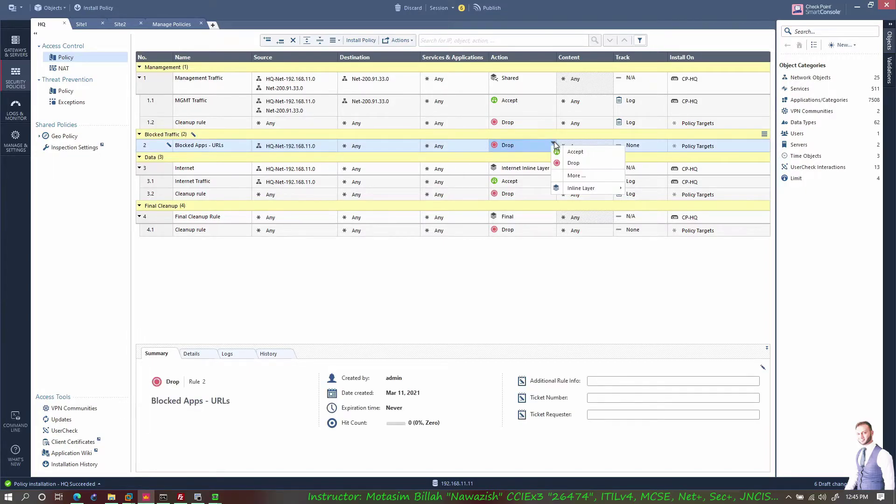
{"action": "mouse_move", "coordinate": [602, 185]}
{"action": "left_click", "coordinate": [650, 190]}
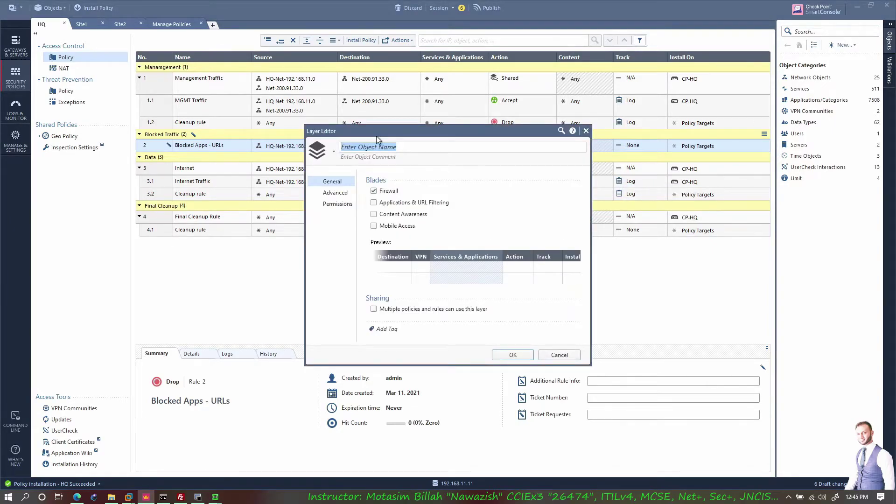
{"action": "type", "text": "Filter"}
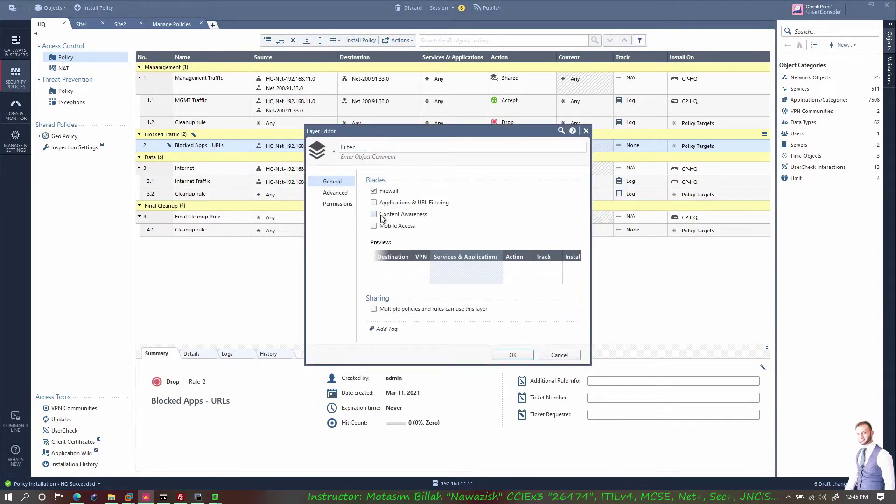
{"action": "left_click", "coordinate": [374, 203]}
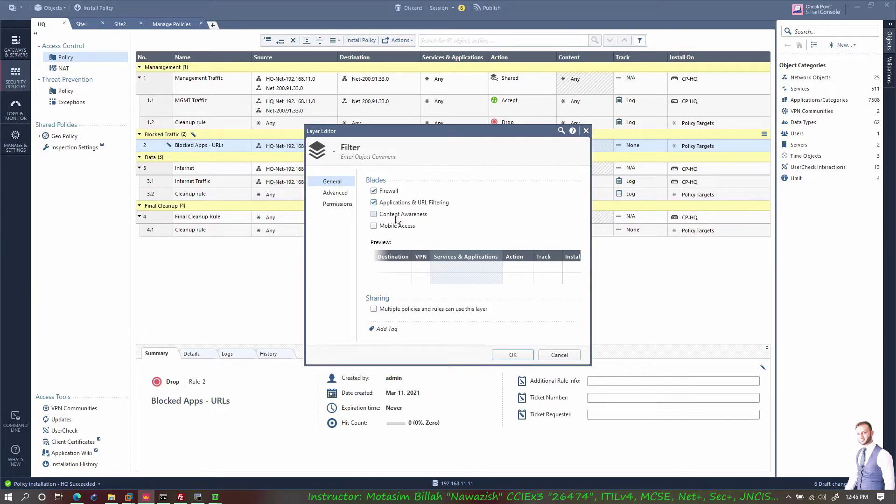
{"action": "left_click", "coordinate": [374, 214]}
{"action": "left_click", "coordinate": [513, 355]}
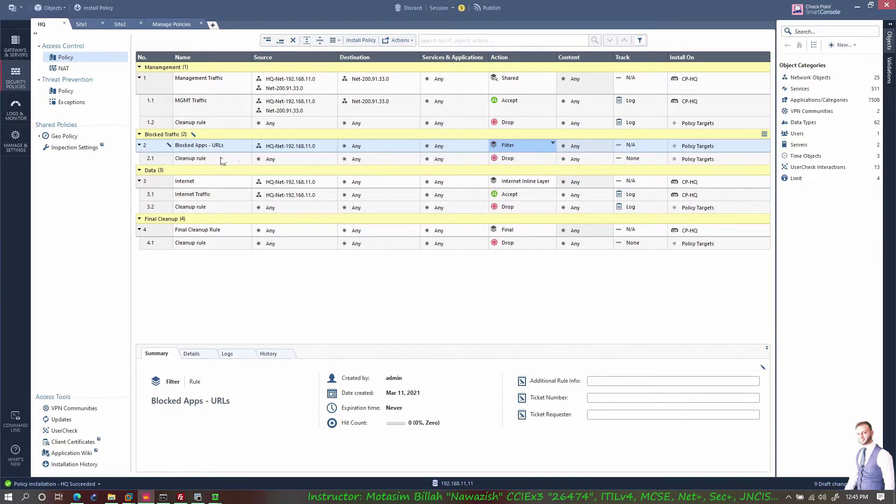
Add a new rule above the Filter layer's cleanup rule 2.1.
{"action": "left_click", "coordinate": [197, 159]}
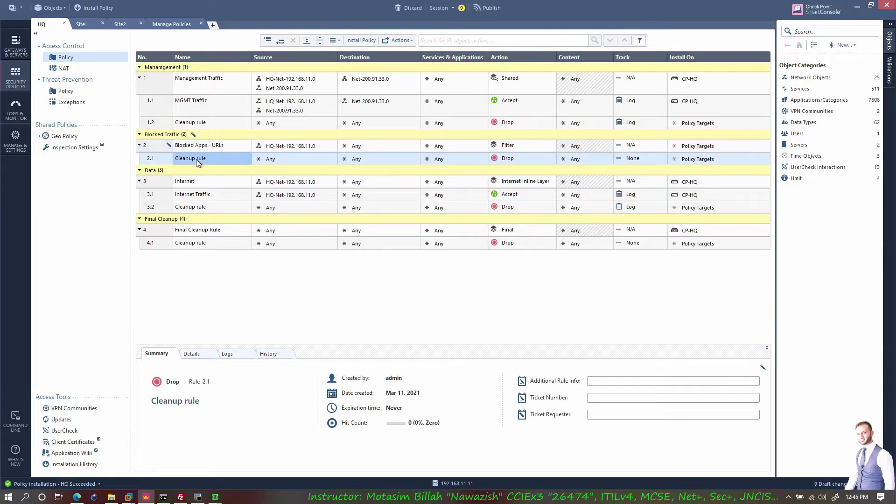
{"action": "right_click", "coordinate": [164, 159]}
{"action": "left_click", "coordinate": [240, 164]}
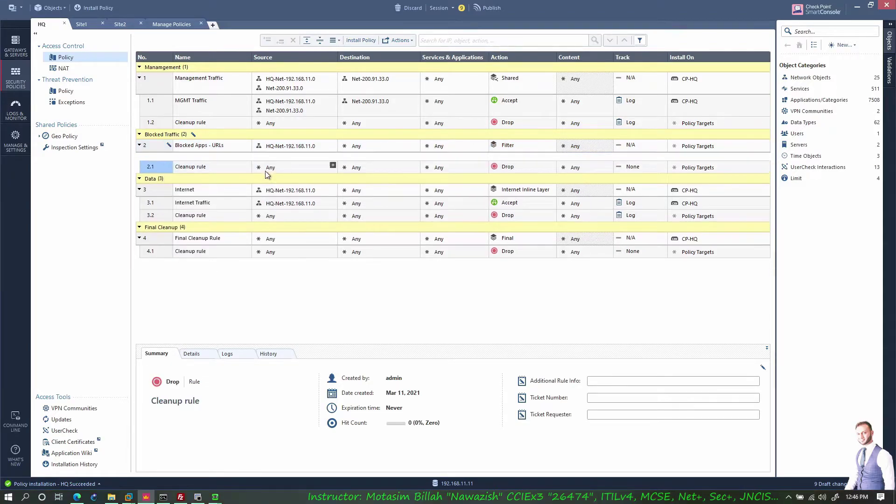
Name inner rule 2.1 'Blocked Services' and set its source to HQ-Net-192.168.11.0.
{"action": "left_click", "coordinate": [201, 158]}
{"action": "left_click", "coordinate": [201, 158]}
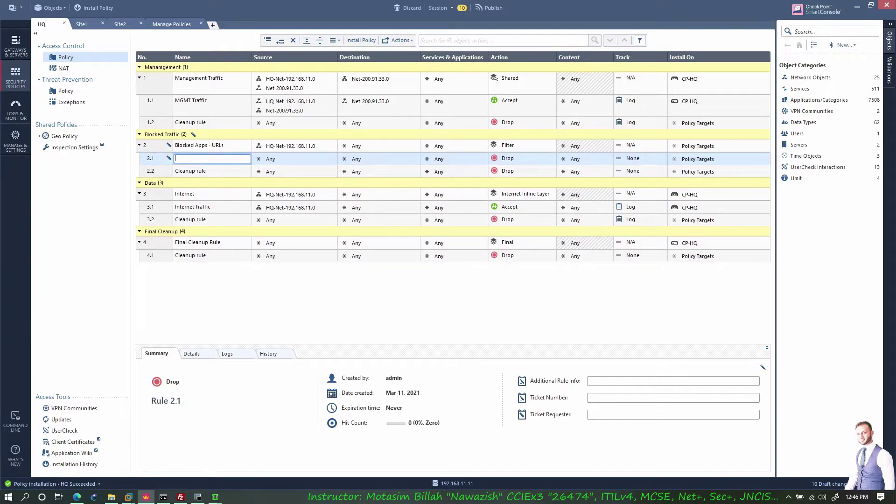
{"action": "type", "text": "Blocked Services"}
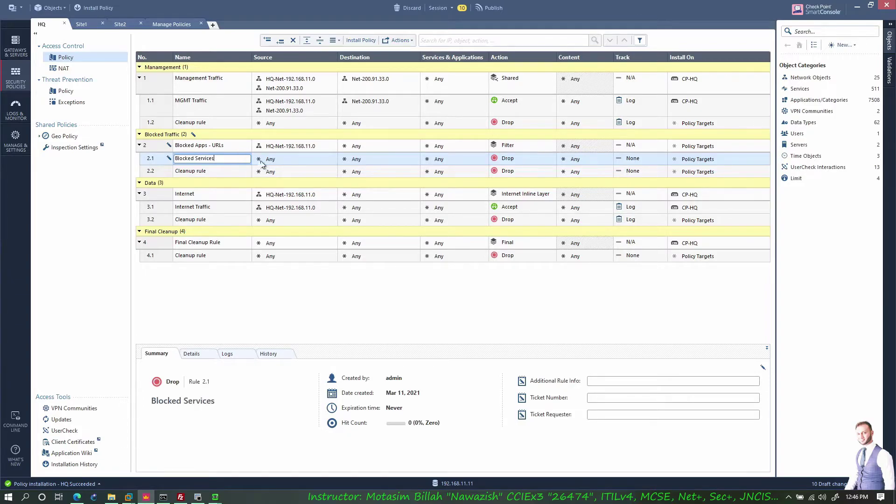
{"action": "left_click", "coordinate": [300, 159]}
{"action": "left_click", "coordinate": [333, 157]}
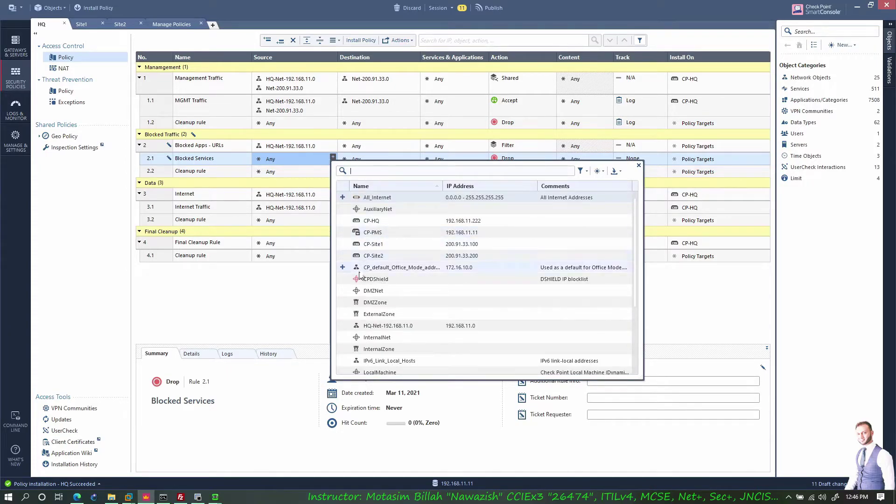
{"action": "scroll", "coordinate": [351, 326], "scroll_direction": "down", "scroll_amount": 1}
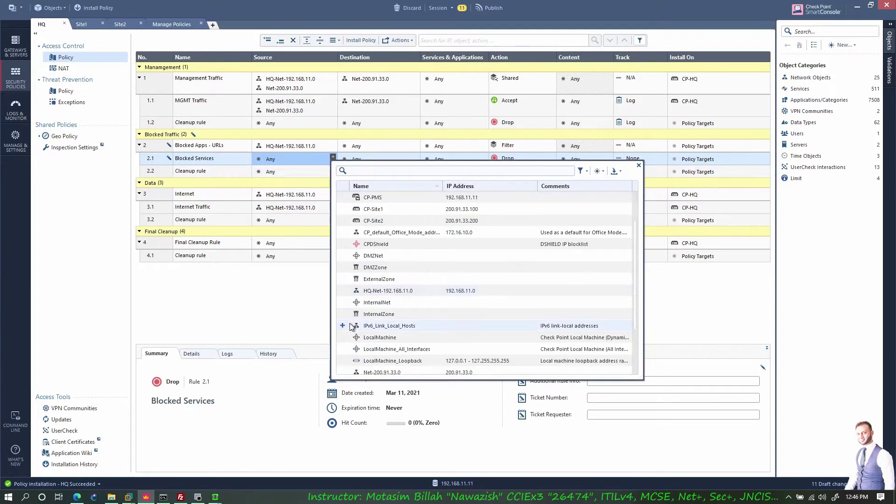
{"action": "left_click", "coordinate": [343, 290]}
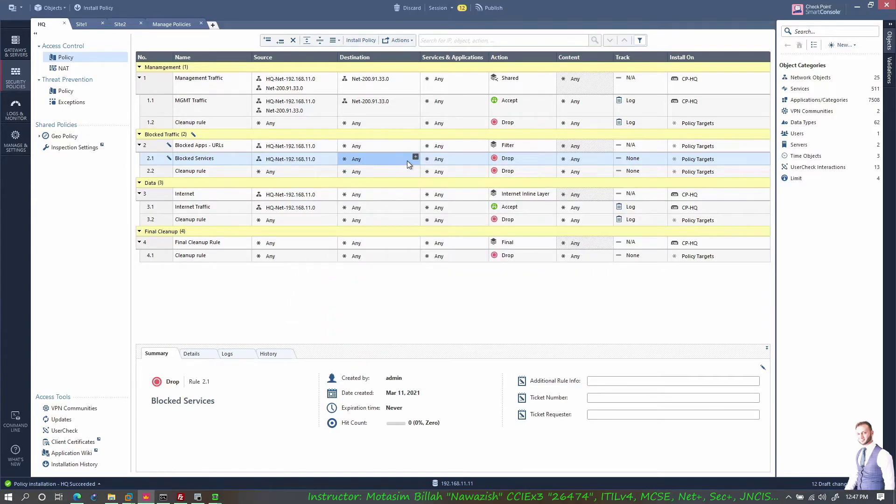
Add Facebook, Twitter and YouTube to the Blocked Services rule's applications.
{"action": "left_click", "coordinate": [484, 157]}
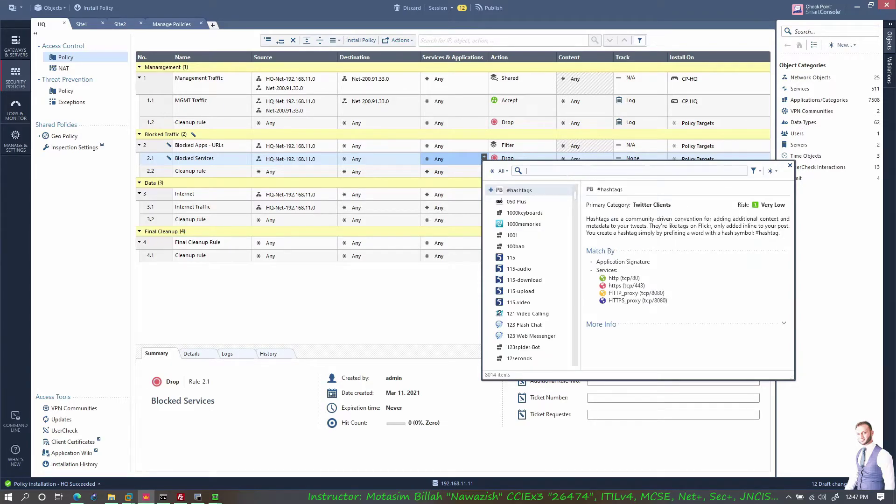
{"action": "type", "text": "Facebook"}
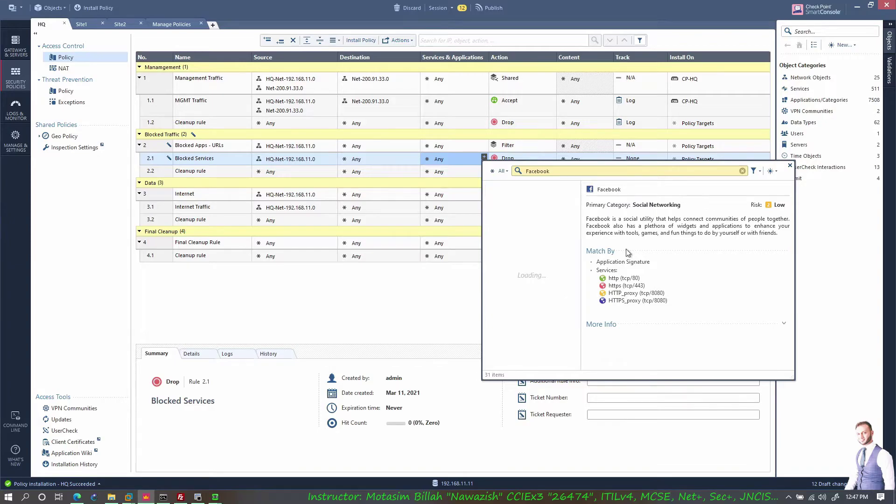
{"action": "scroll", "coordinate": [541, 280], "scroll_direction": "down", "scroll_amount": 3}
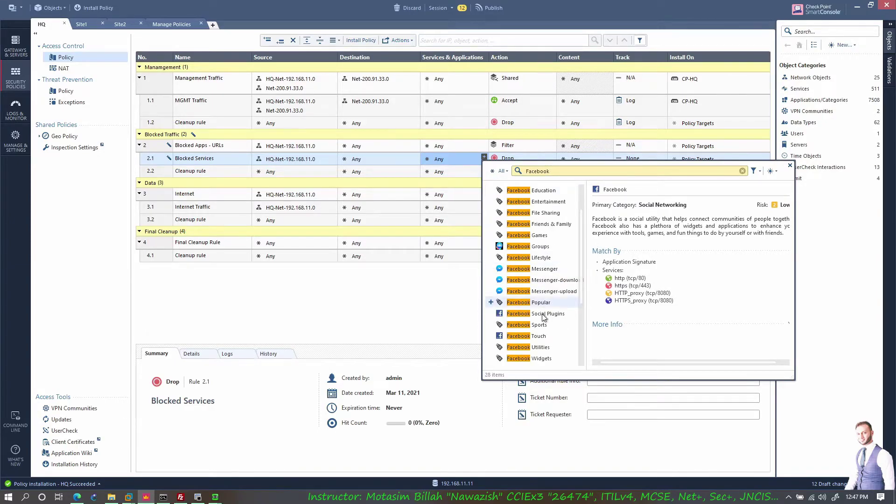
{"action": "scroll", "coordinate": [532, 243], "scroll_direction": "up", "scroll_amount": 3}
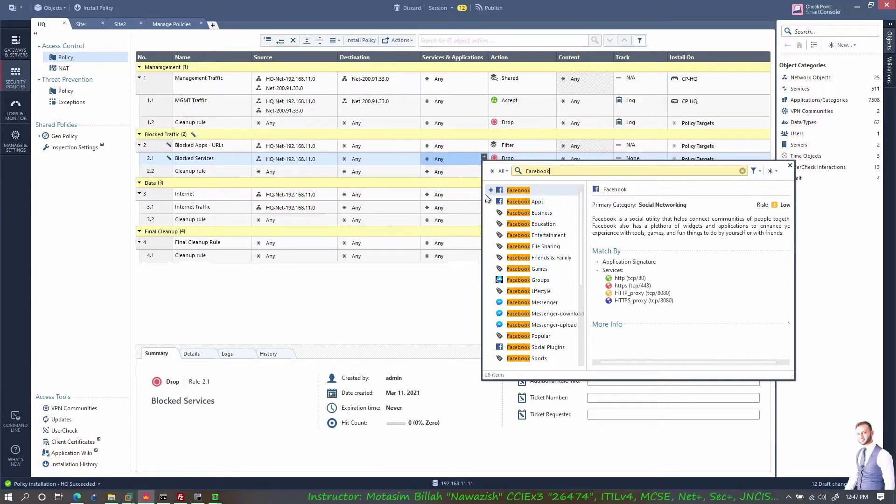
{"action": "left_click", "coordinate": [490, 190]}
{"action": "type", "text": "Twitter"}
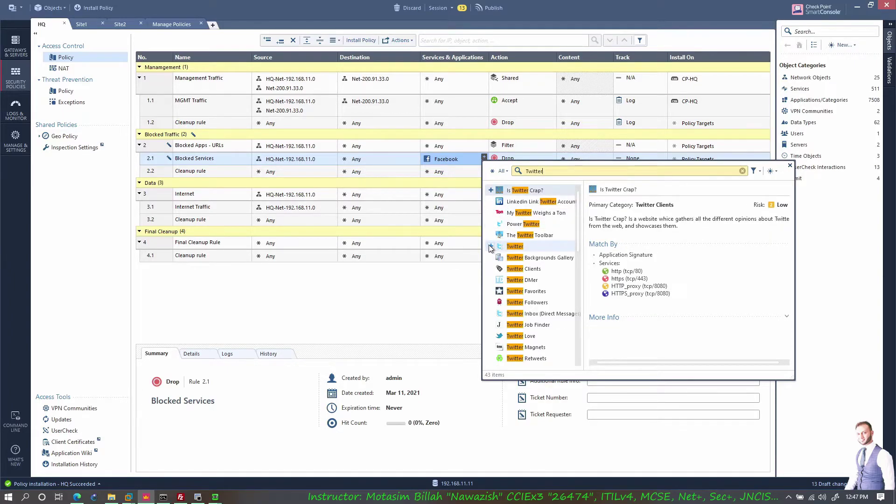
{"action": "left_click", "coordinate": [490, 246]}
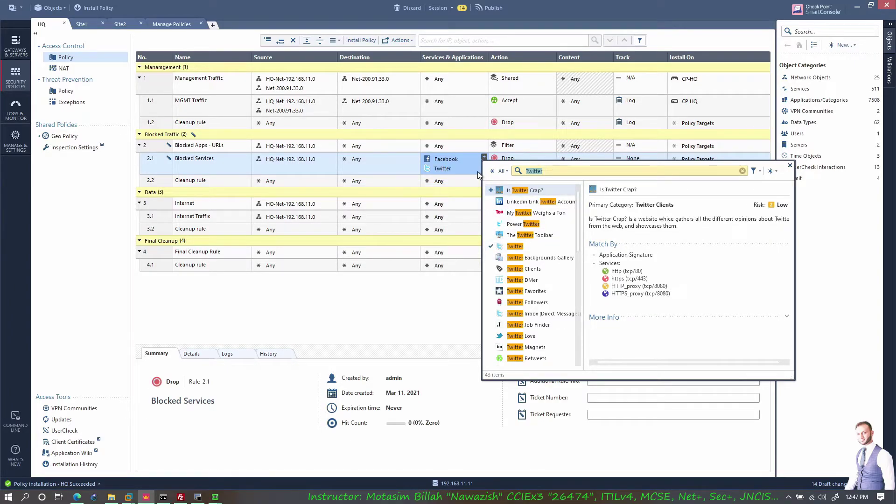
{"action": "type", "text": "Youtube"}
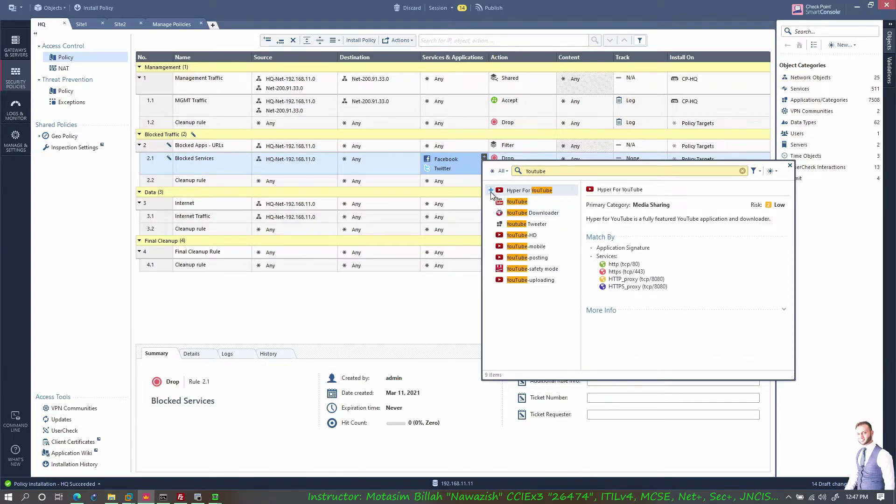
{"action": "left_click", "coordinate": [490, 201]}
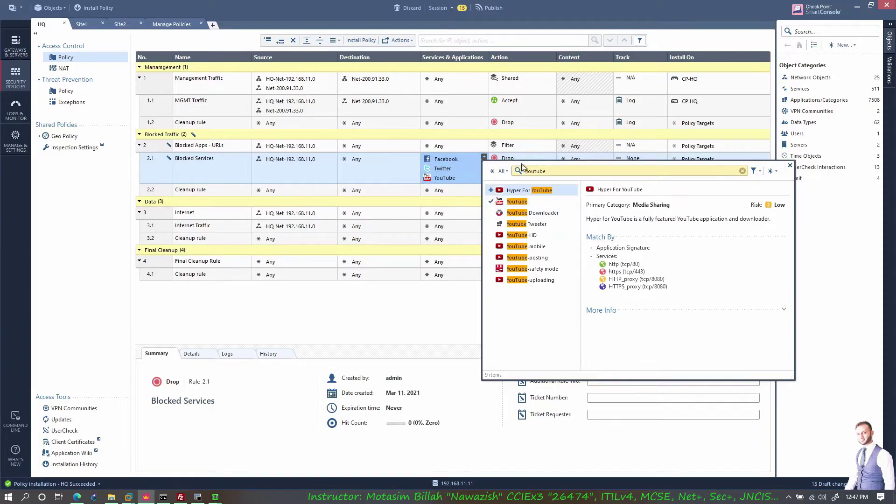
Add Pornography, PornDigger and Child Abuse to the rule's applications.
{"action": "left_click", "coordinate": [518, 172]}
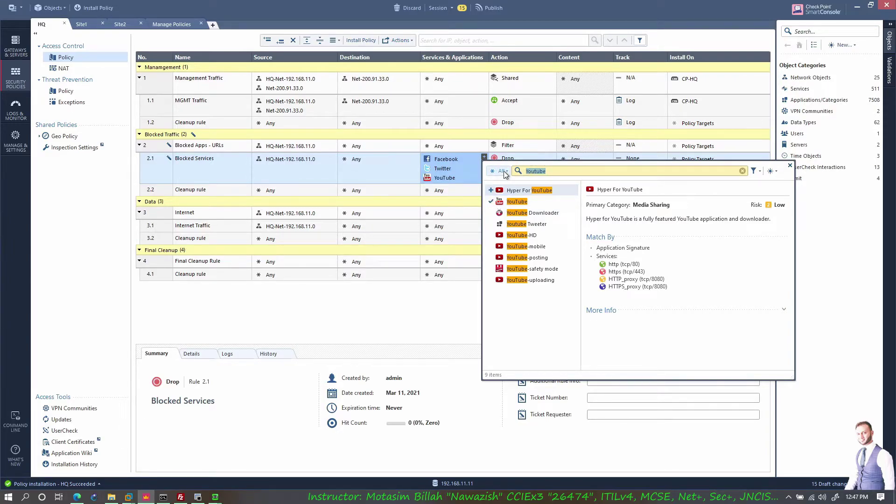
{"action": "type", "text": "Porno"}
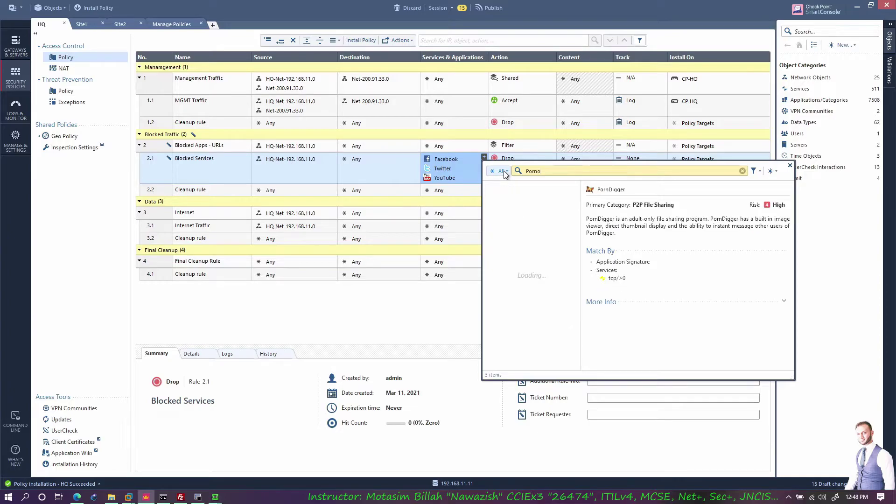
{"action": "left_click", "coordinate": [490, 190]}
{"action": "left_click", "coordinate": [492, 189]}
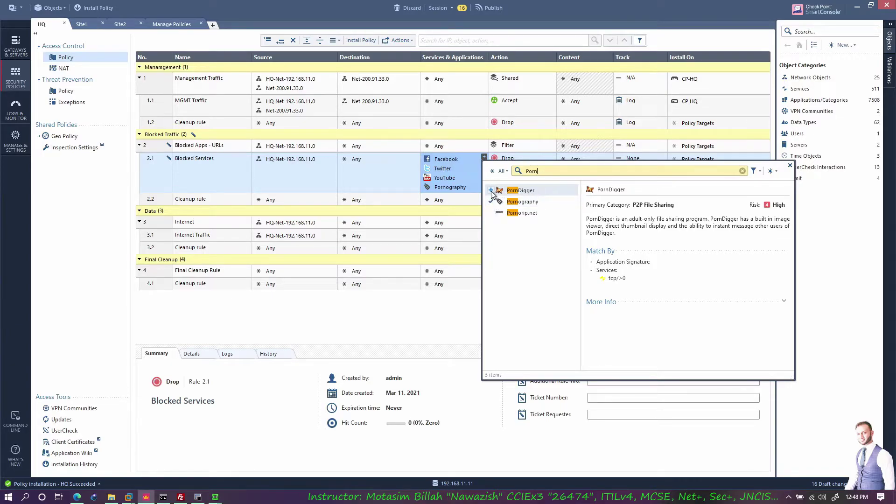
{"action": "left_click", "coordinate": [491, 190]}
{"action": "key", "text": "ctrl+a"}
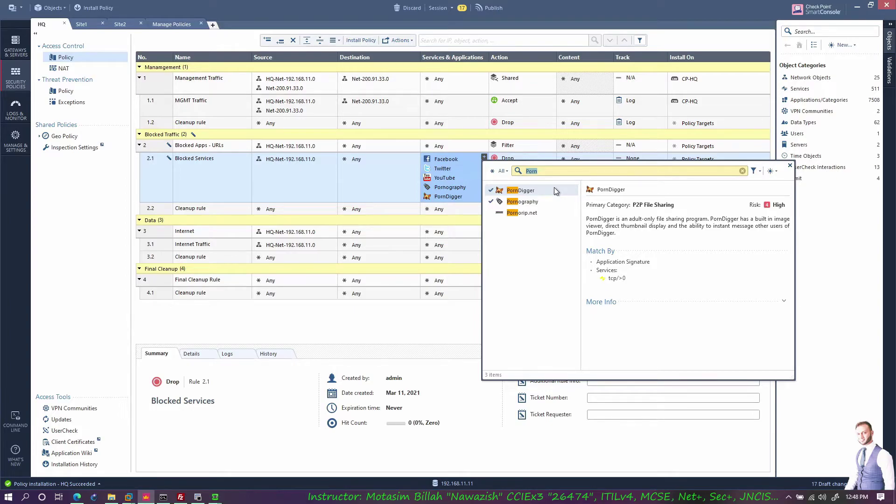
{"action": "type", "text": "Child"}
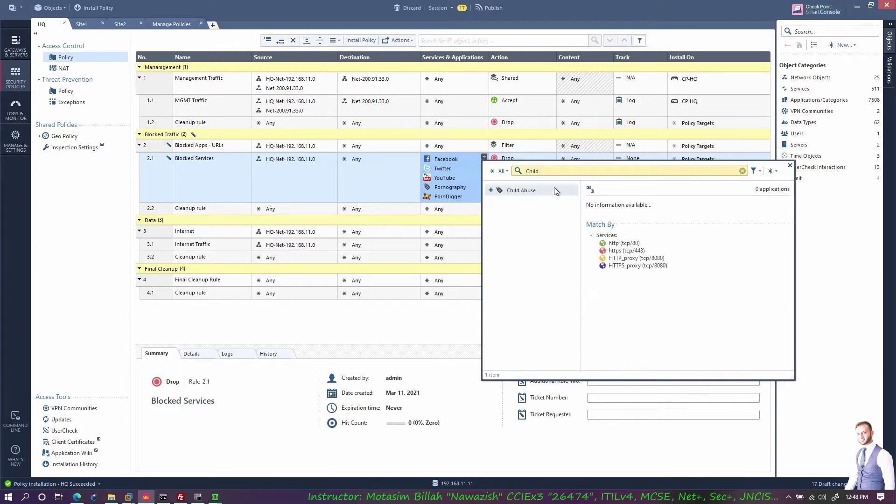
{"action": "left_click", "coordinate": [491, 190]}
{"action": "key", "text": "ctrl+a"}
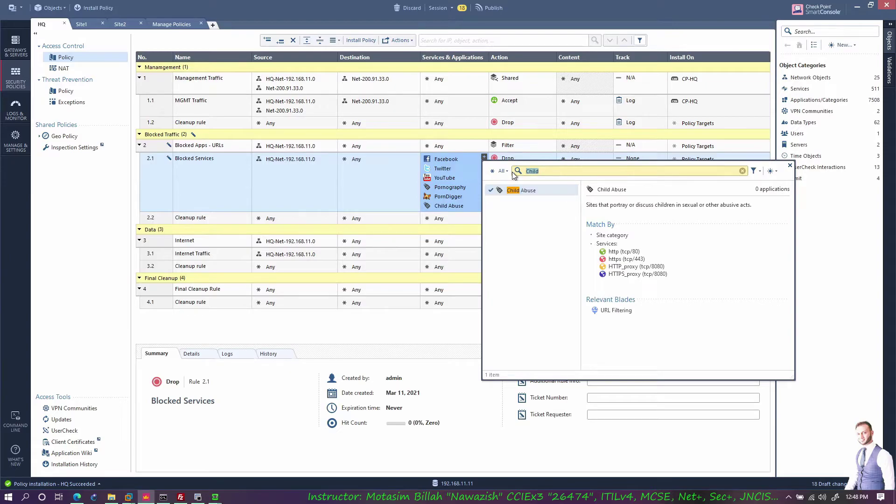
{"action": "type", "text": "Sear"}
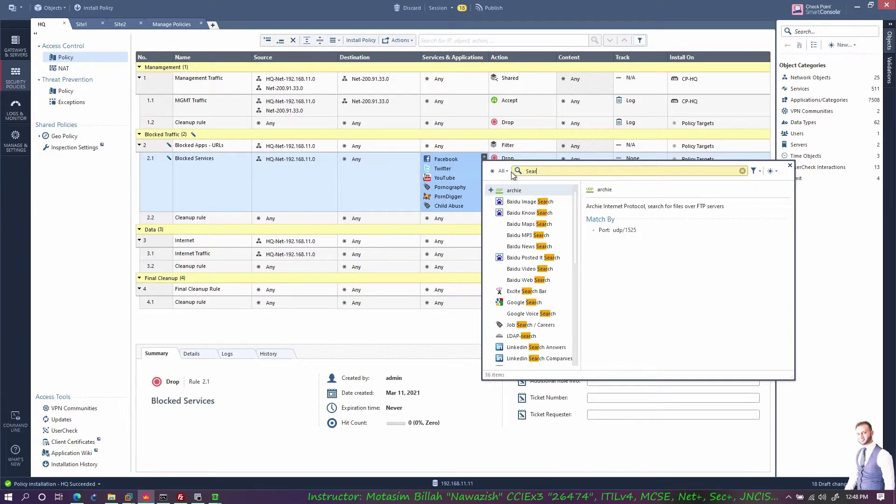
{"action": "type", "text": "ch"}
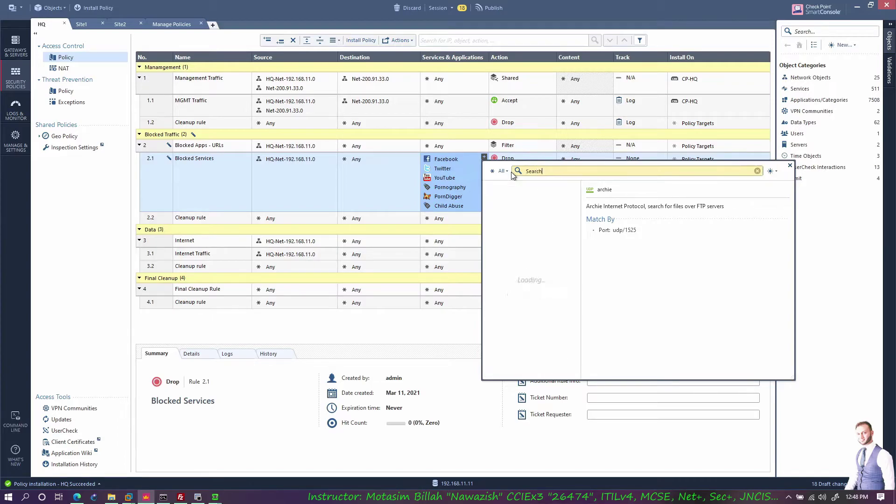
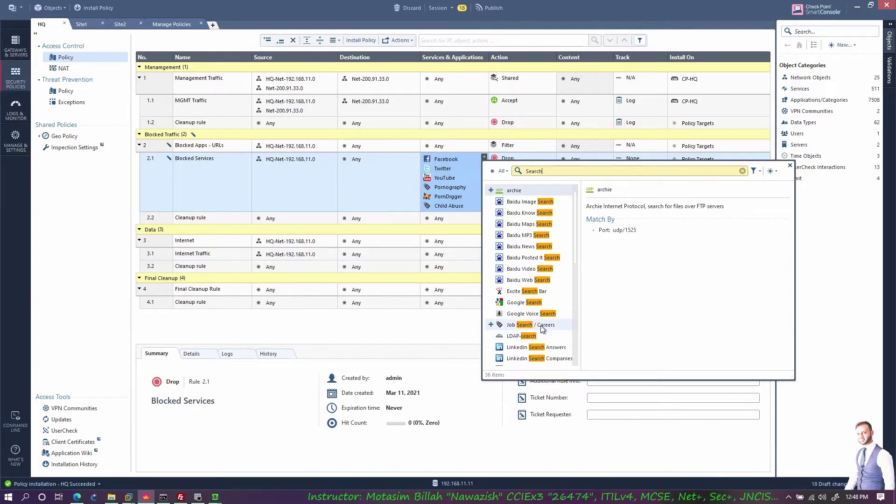
Add Job Search / Careers to rule 2.1 and limit its content to Executable File and Archive File.
{"action": "left_click", "coordinate": [491, 325]}
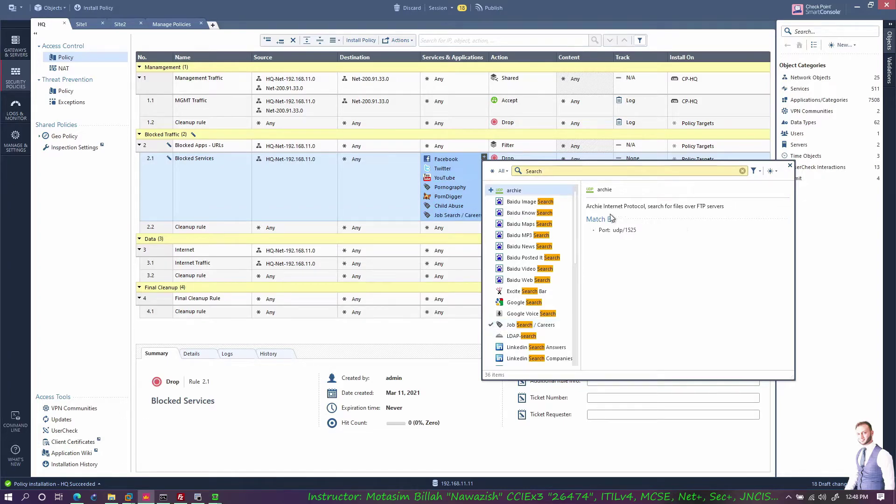
{"action": "left_click", "coordinate": [790, 165]}
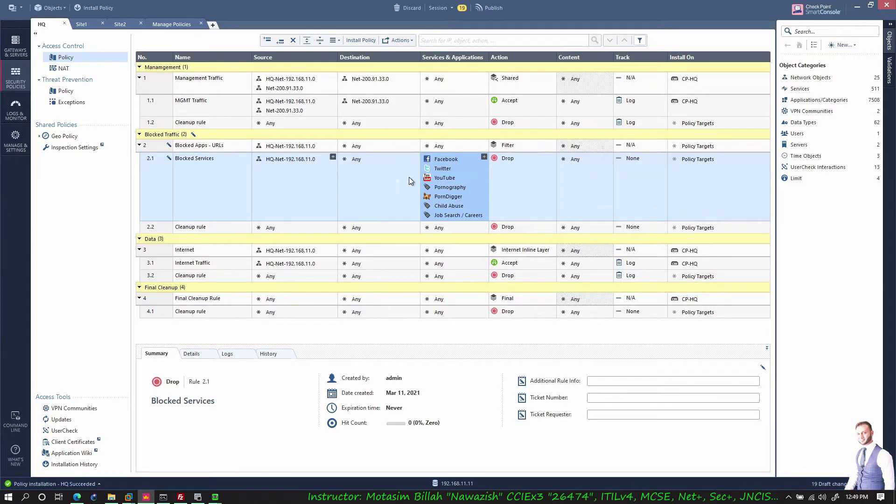
{"action": "left_click", "coordinate": [608, 157]}
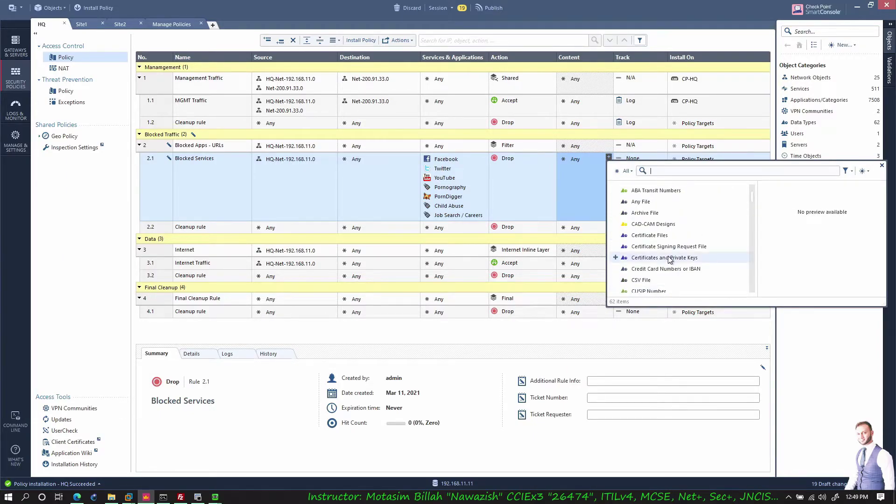
{"action": "type", "text": "exe"}
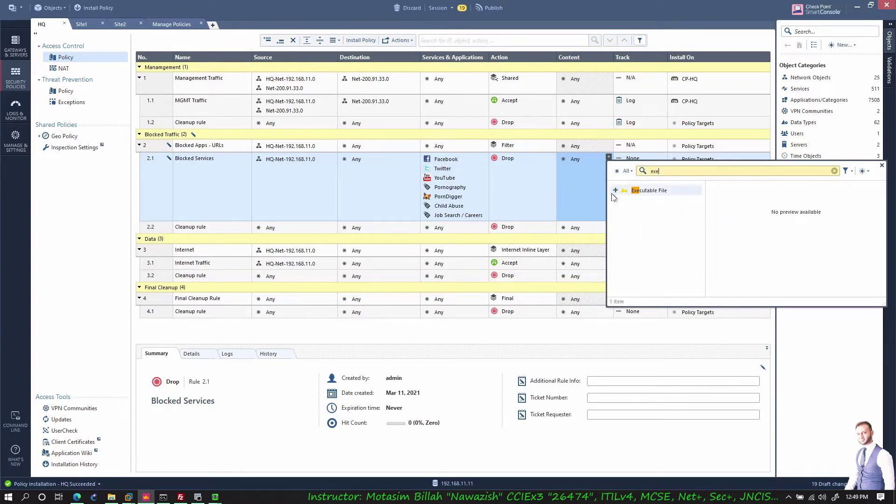
{"action": "left_click", "coordinate": [615, 191]}
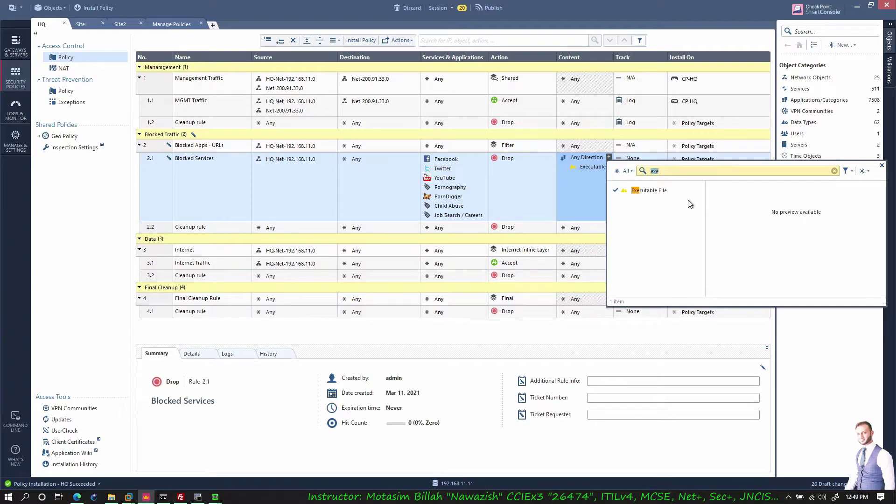
{"action": "key", "text": "BackSpace"}
{"action": "type", "text": "tar"}
{"action": "left_click", "coordinate": [616, 191]}
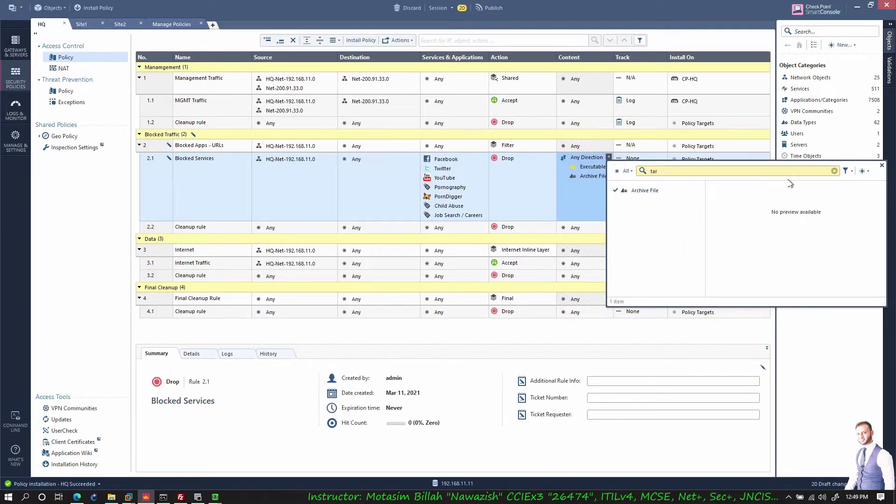
{"action": "left_click", "coordinate": [883, 165]}
Set tracking to Log for rules 2.1 and 2.2.
{"action": "left_click", "coordinate": [664, 157]}
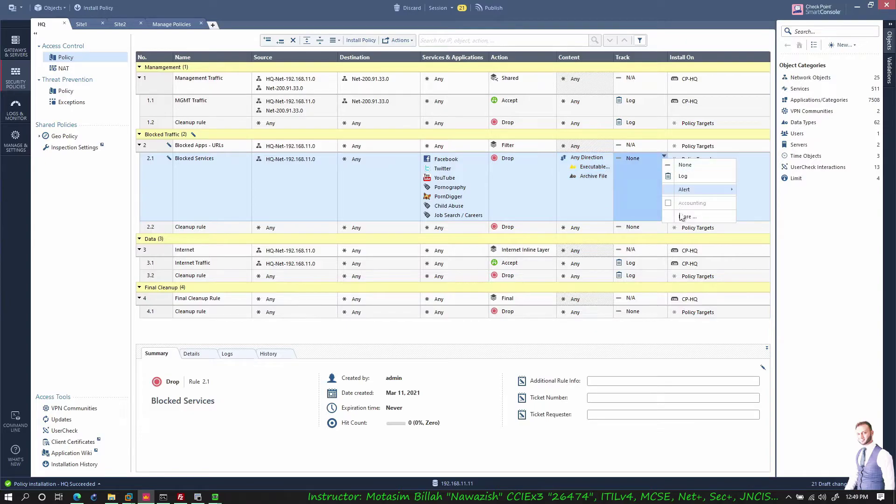
{"action": "left_click", "coordinate": [690, 177]}
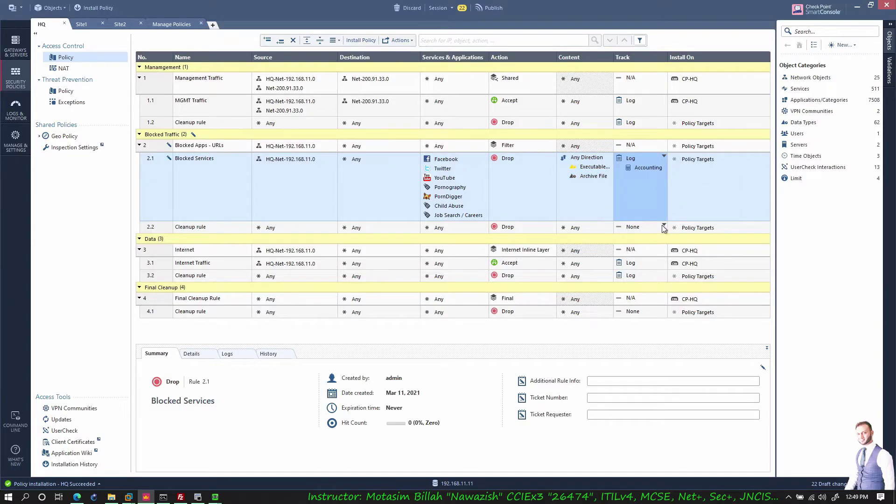
{"action": "left_click", "coordinate": [664, 226]}
{"action": "left_click", "coordinate": [691, 245]}
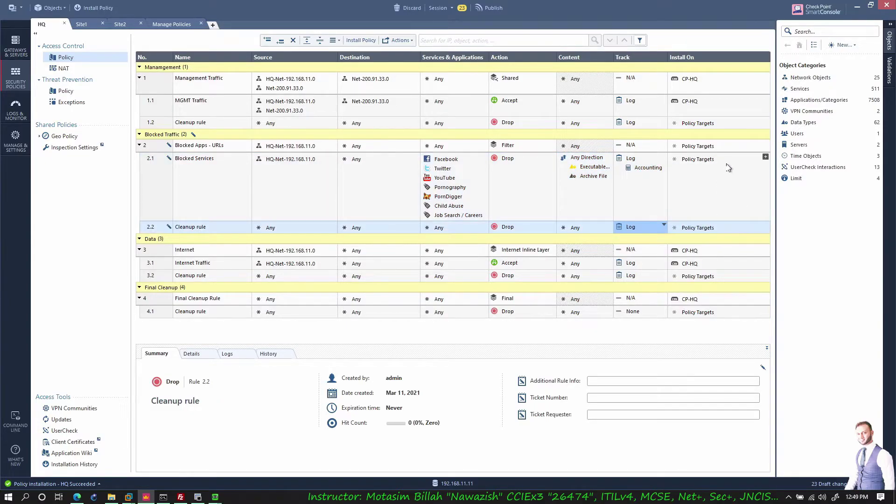
Install rules 2 and 2.1 only on the CP-HQ gateway.
{"action": "left_click", "coordinate": [766, 145]}
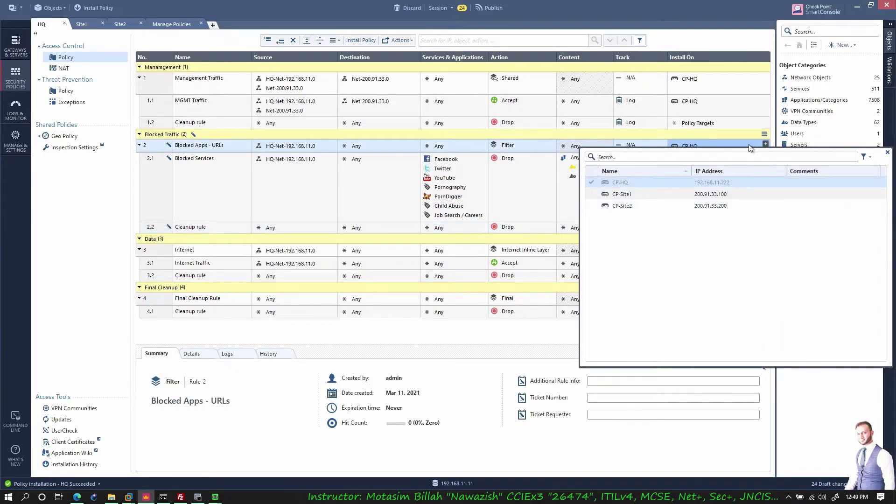
{"action": "left_click", "coordinate": [752, 141]}
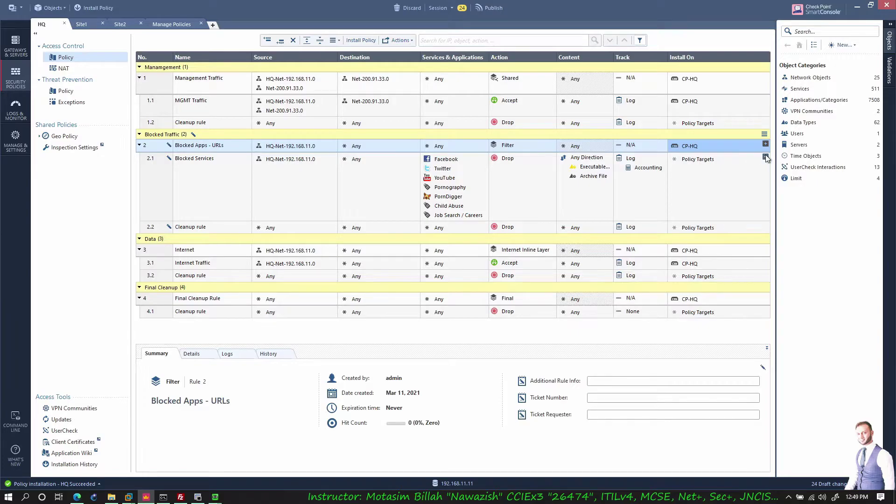
{"action": "left_click", "coordinate": [766, 156]}
{"action": "left_click", "coordinate": [591, 195]}
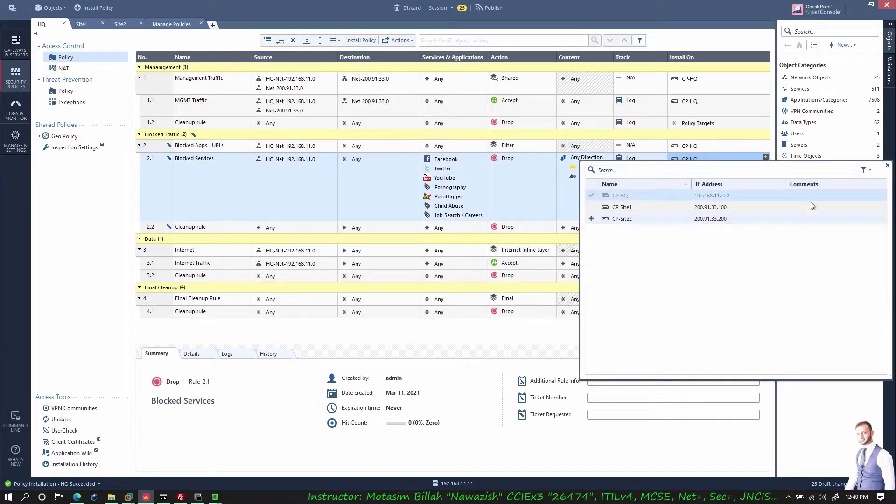
{"action": "left_click", "coordinate": [887, 167]}
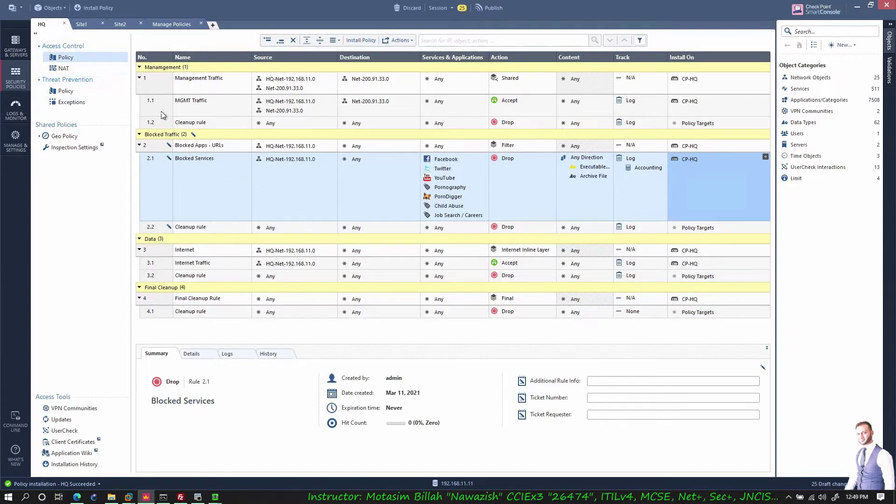
Publish the pending session changes with Publish & Install.
{"action": "left_click", "coordinate": [93, 7]}
{"action": "left_click", "coordinate": [481, 301]}
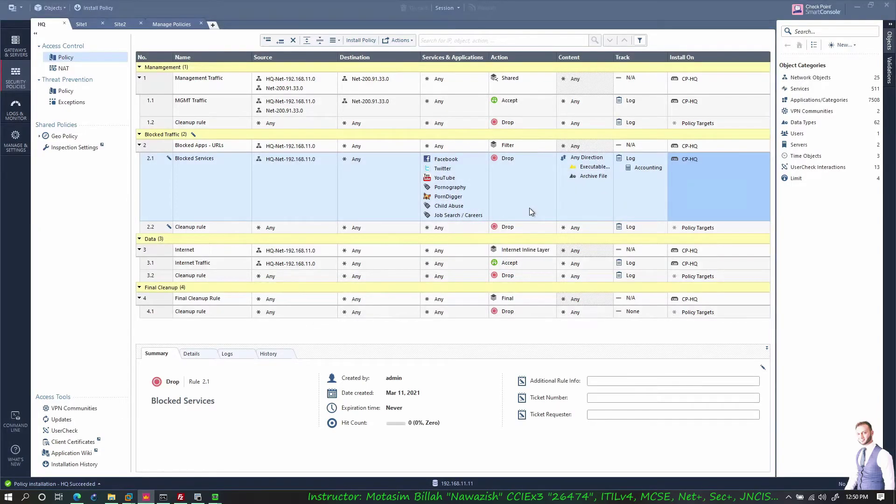
{"action": "key", "text": "ctrl+shift+Return"}
Install the HQ policy and review the details of its failed installation on CP-HQ.
{"action": "left_click", "coordinate": [464, 81]}
{"action": "left_click", "coordinate": [462, 108]}
{"action": "left_click", "coordinate": [663, 439]}
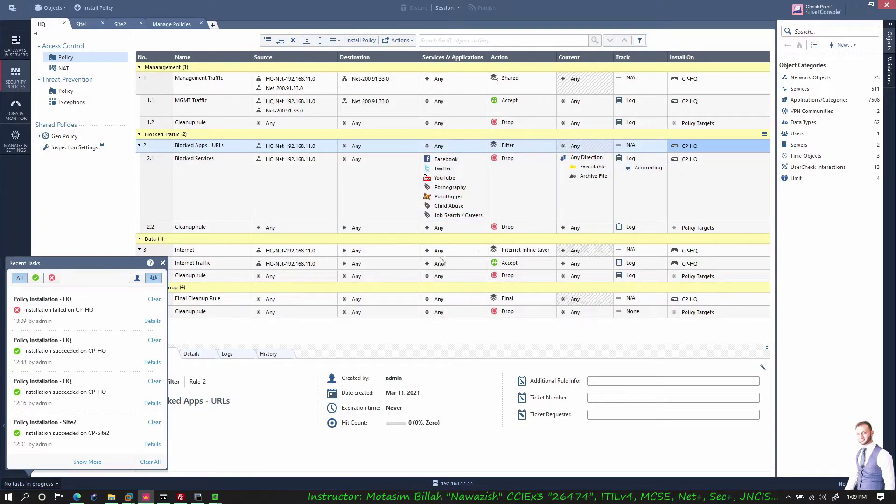
{"action": "left_click", "coordinate": [152, 322]}
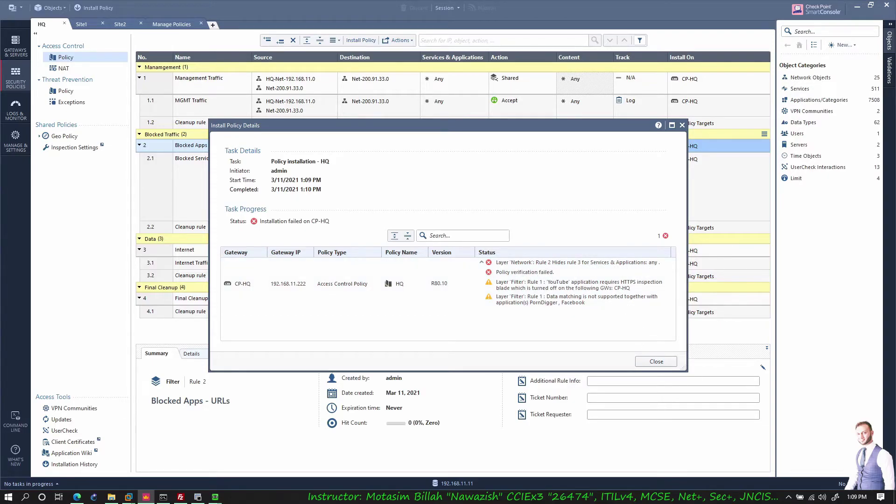
{"action": "left_click", "coordinate": [656, 362]}
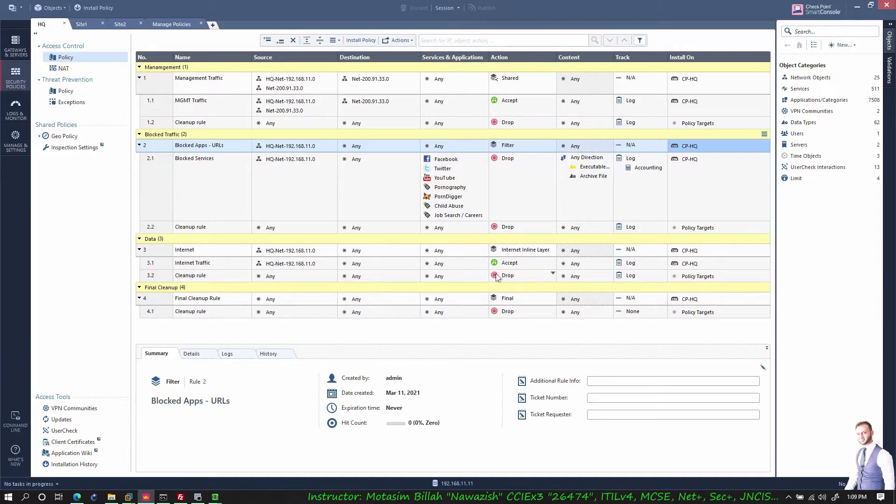
Move Internet Traffic below Blocked Services and delete the Internet inline-layer rule.
{"action": "left_click", "coordinate": [173, 265]}
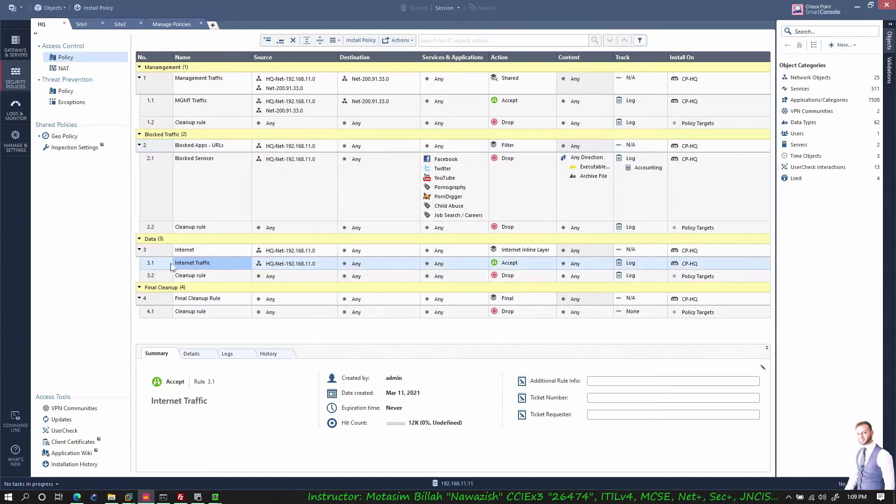
{"action": "left_click_drag", "start_coordinate": [173, 265], "coordinate": [193, 223]}
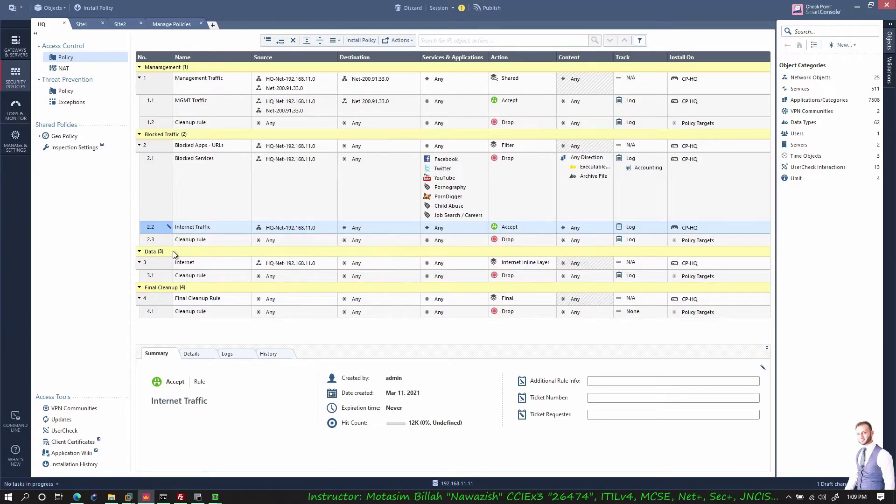
{"action": "left_click", "coordinate": [165, 265]}
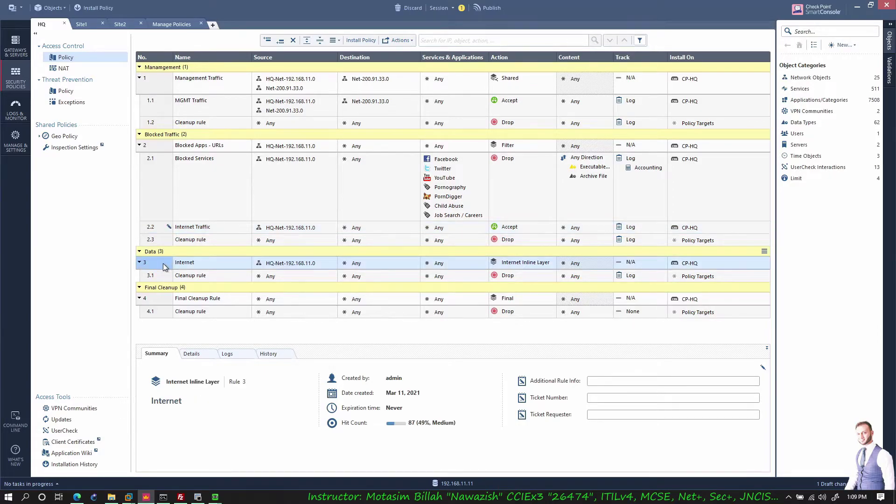
{"action": "right_click", "coordinate": [164, 266]}
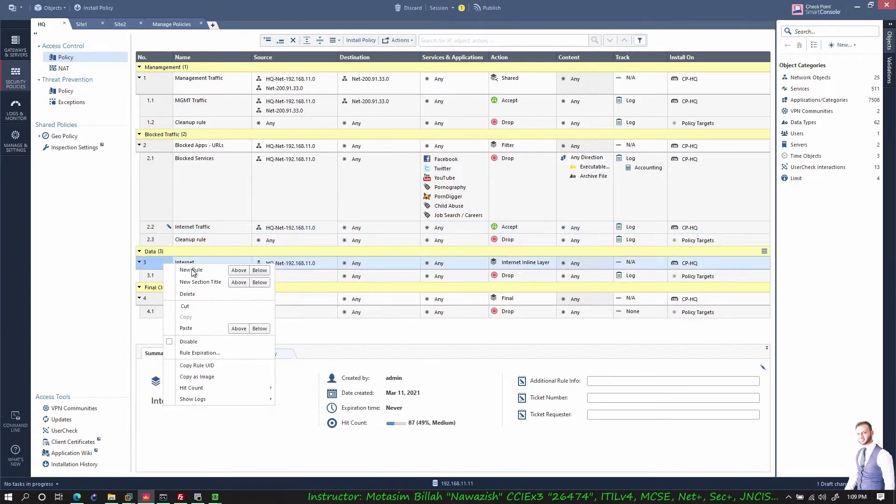
{"action": "left_click", "coordinate": [191, 294]}
{"action": "left_click", "coordinate": [543, 278]}
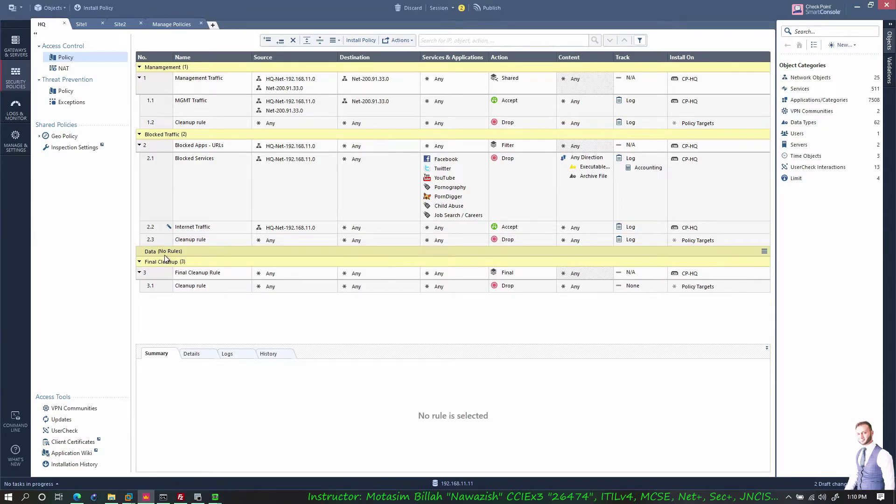
Delete the Data section title from the rulebase.
{"action": "right_click", "coordinate": [197, 253]}
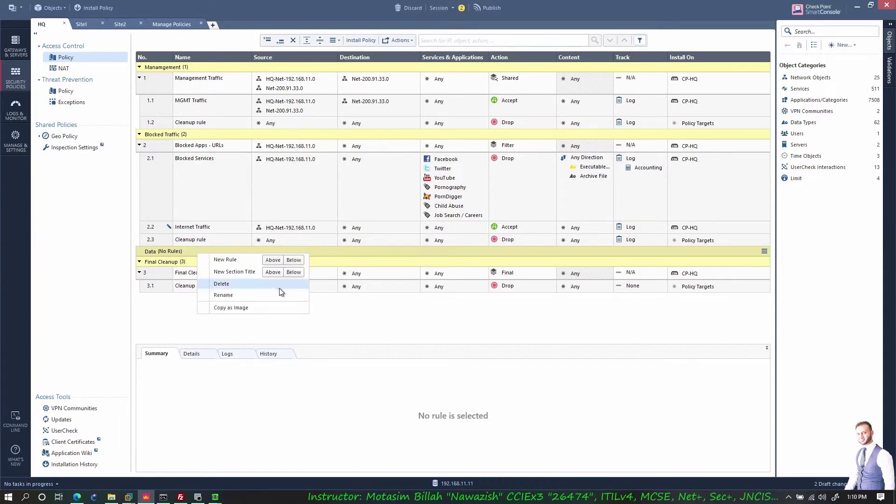
{"action": "left_click", "coordinate": [238, 283]}
{"action": "left_click", "coordinate": [510, 277]}
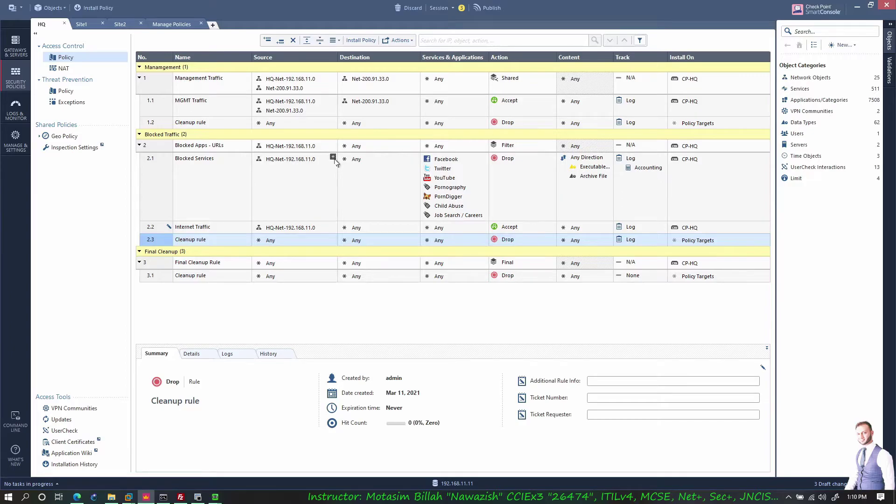
Review the rules' source and destination cells, then publish the changes for installation.
{"action": "left_click", "coordinate": [367, 150]}
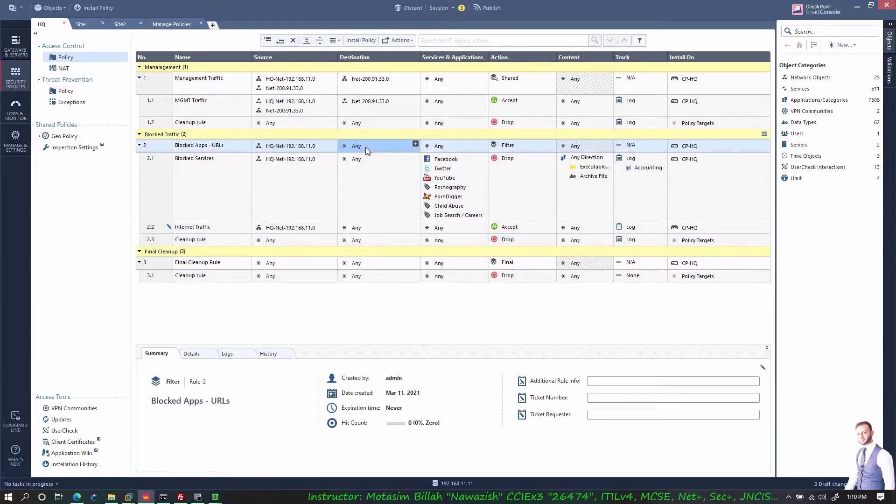
{"action": "key", "text": "Left"}
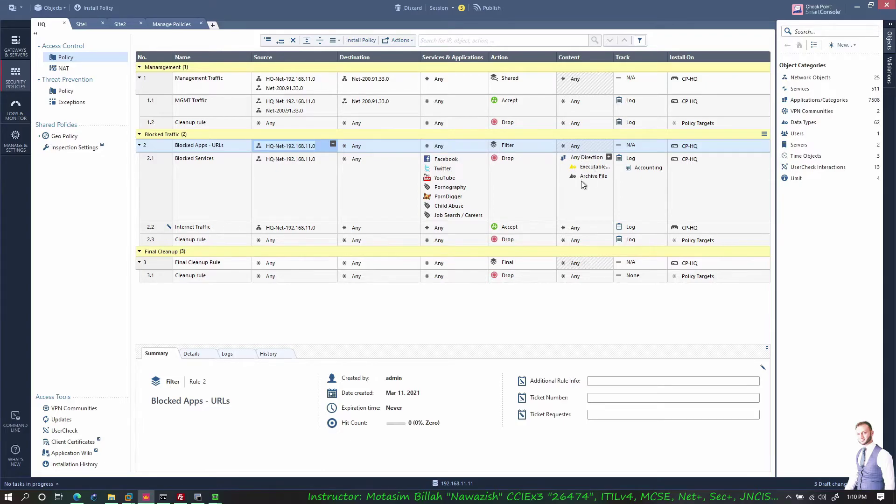
{"action": "left_click", "coordinate": [366, 174]}
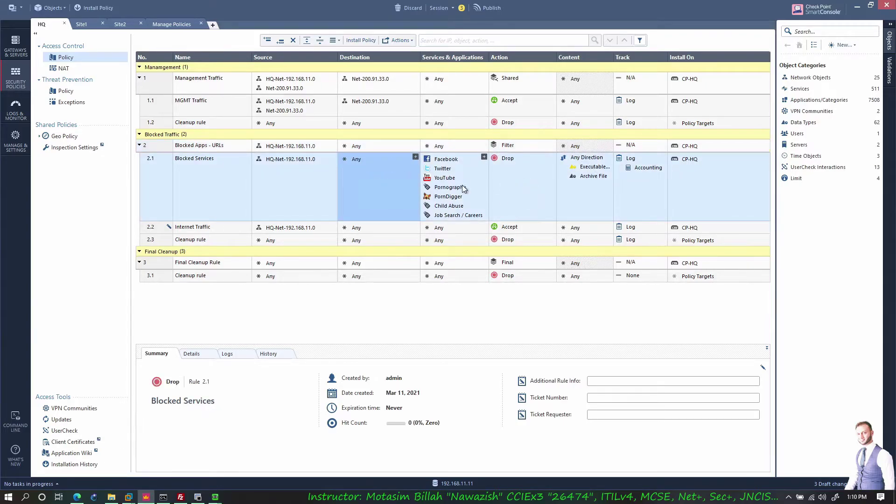
{"action": "left_click", "coordinate": [349, 227]}
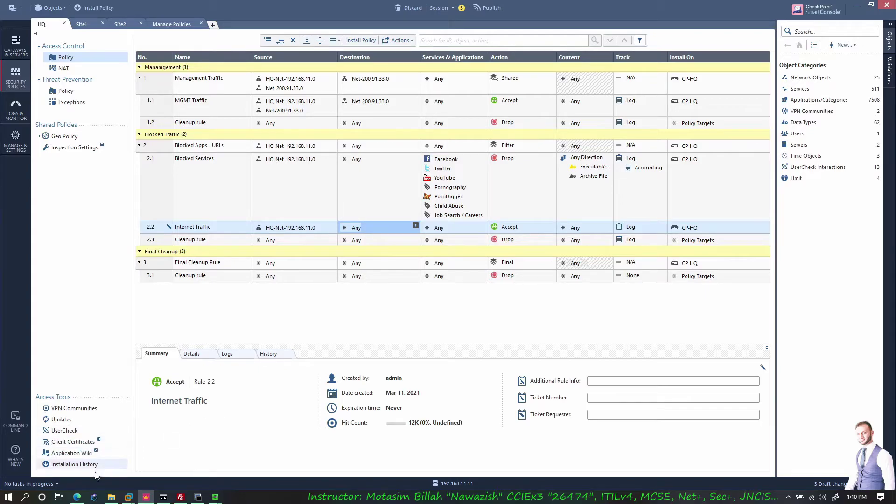
{"action": "left_click", "coordinate": [98, 7]}
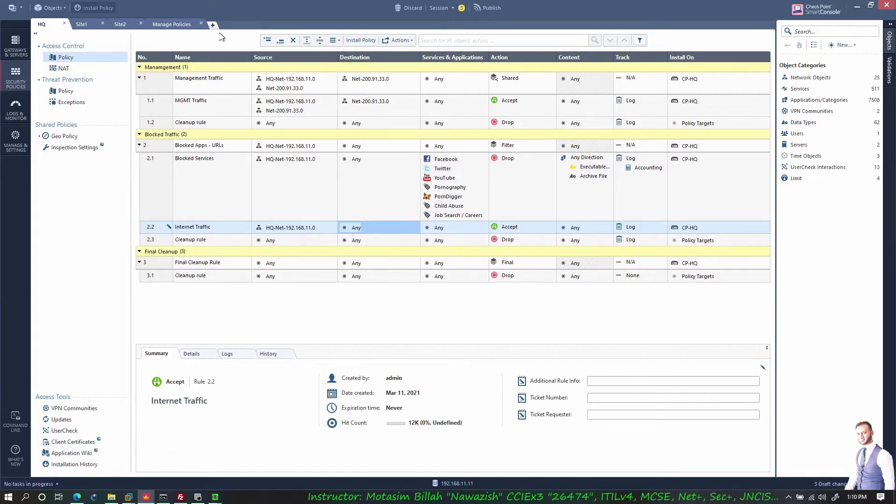
{"action": "left_click", "coordinate": [481, 303]}
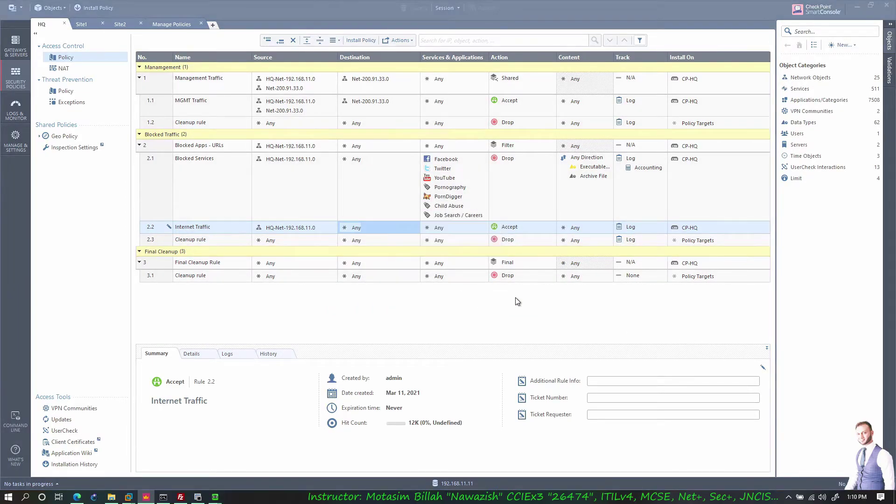
Install the HQ policy on CP-HQ and follow its progress in Recent Tasks until it succeeds.
{"action": "left_click", "coordinate": [455, 78]}
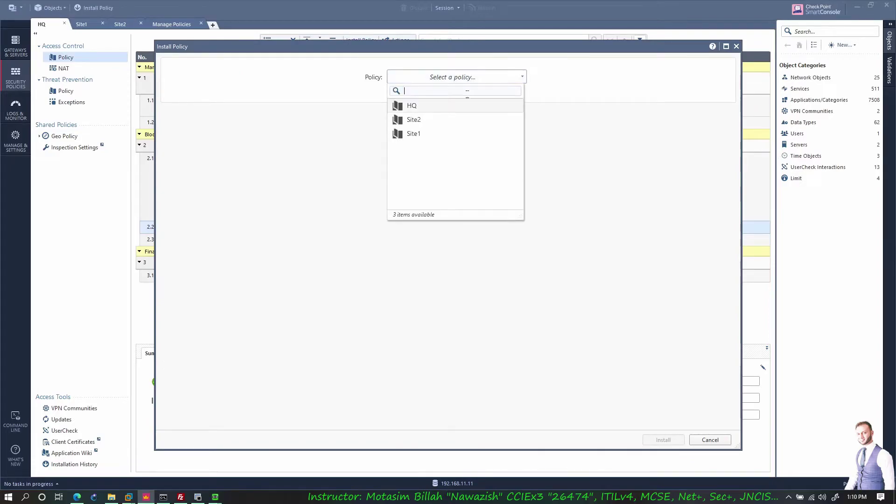
{"action": "left_click", "coordinate": [436, 108]}
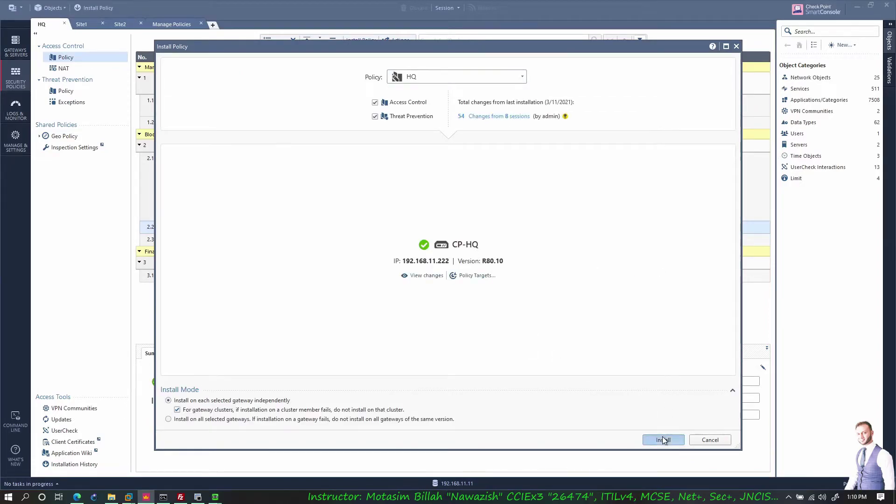
{"action": "key", "text": "Return"}
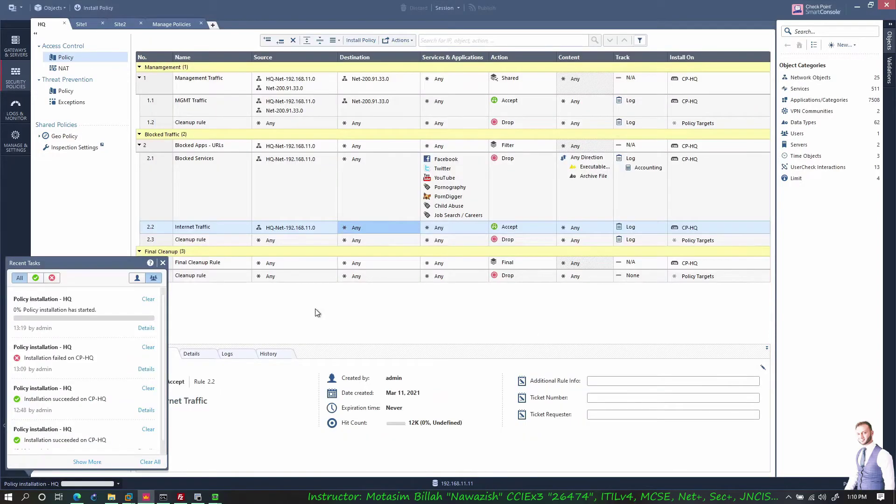
{"action": "left_click", "coordinate": [178, 341]}
{"action": "left_click", "coordinate": [116, 484]}
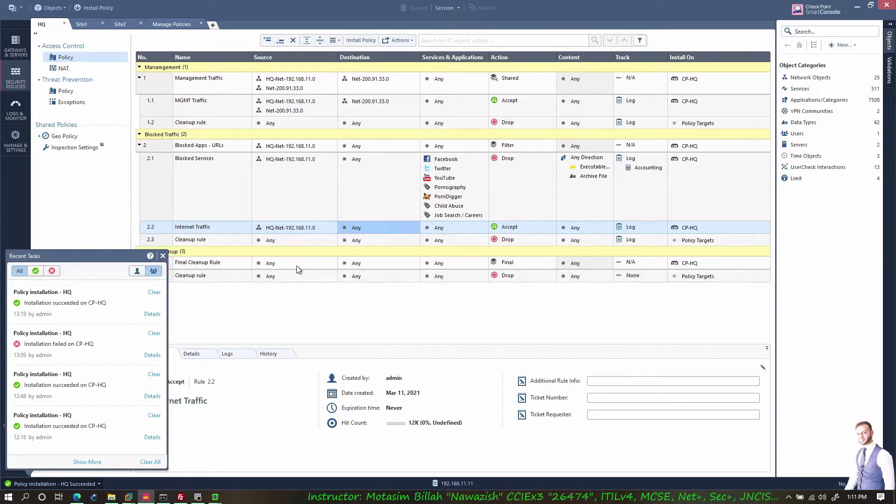
{"action": "left_click", "coordinate": [293, 315]}
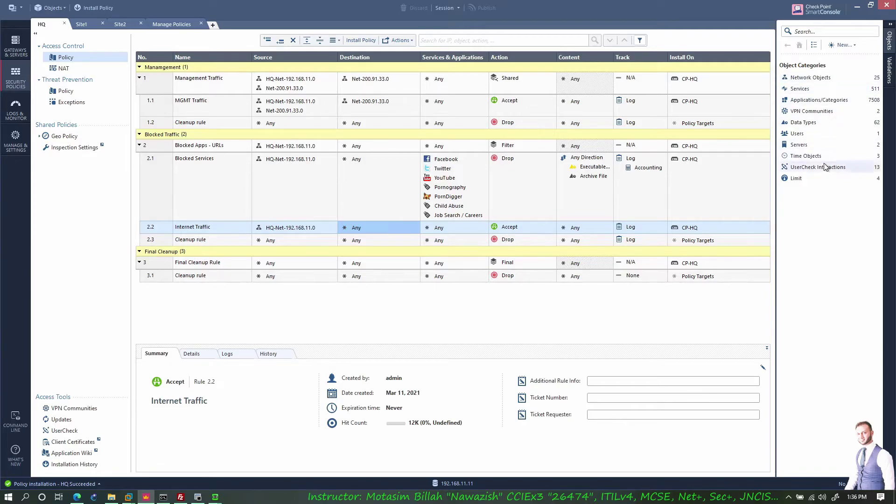
Browse the Hosts, Networks, Gateways & Servers and Address Ranges object categories.
{"action": "left_click", "coordinate": [821, 78]}
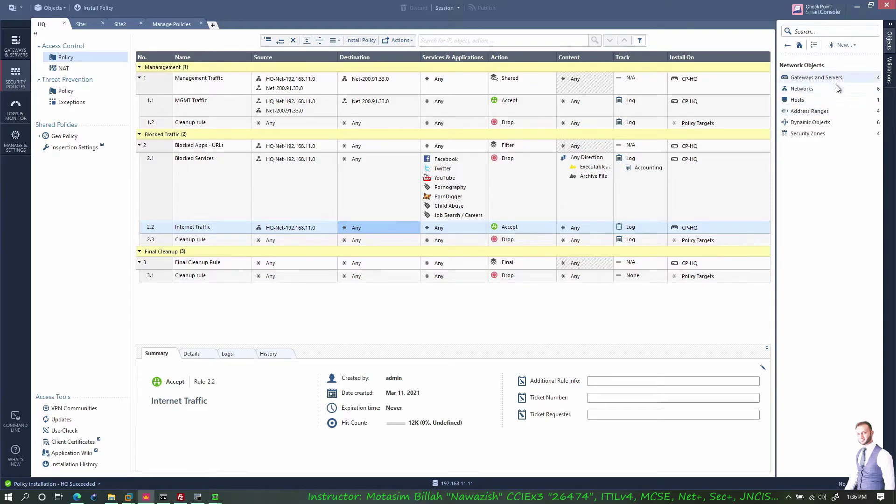
{"action": "left_click", "coordinate": [822, 100]}
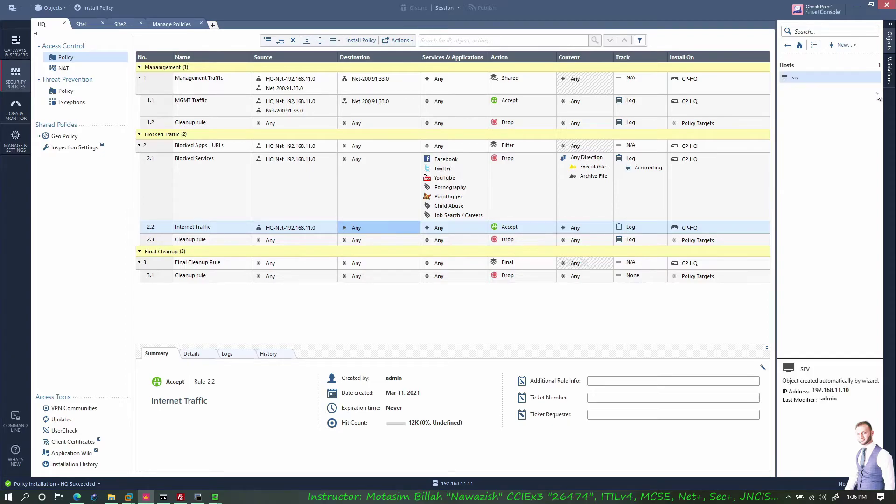
{"action": "left_click", "coordinate": [788, 45]}
{"action": "left_click", "coordinate": [816, 87]}
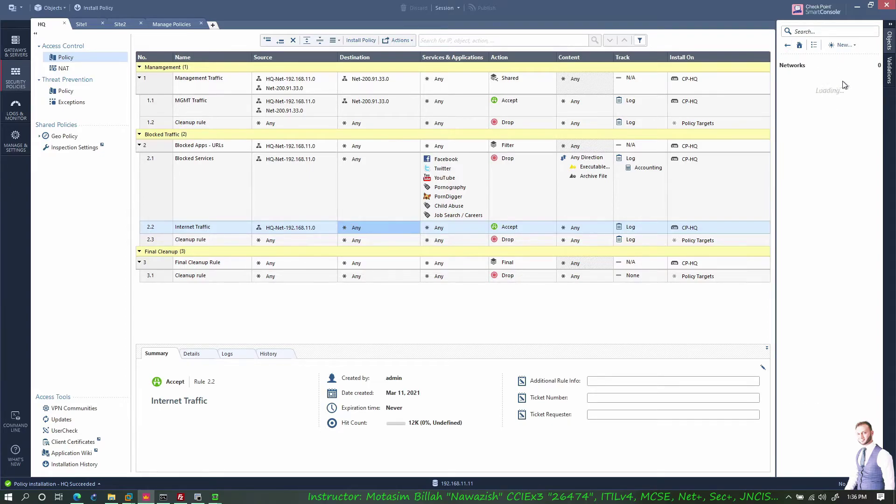
{"action": "left_click", "coordinate": [822, 77]}
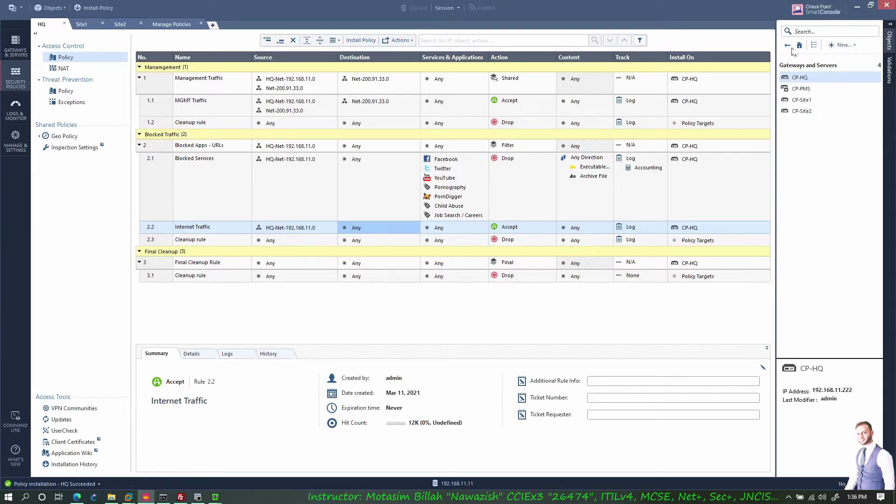
{"action": "left_click", "coordinate": [786, 45]}
{"action": "left_click", "coordinate": [812, 112]}
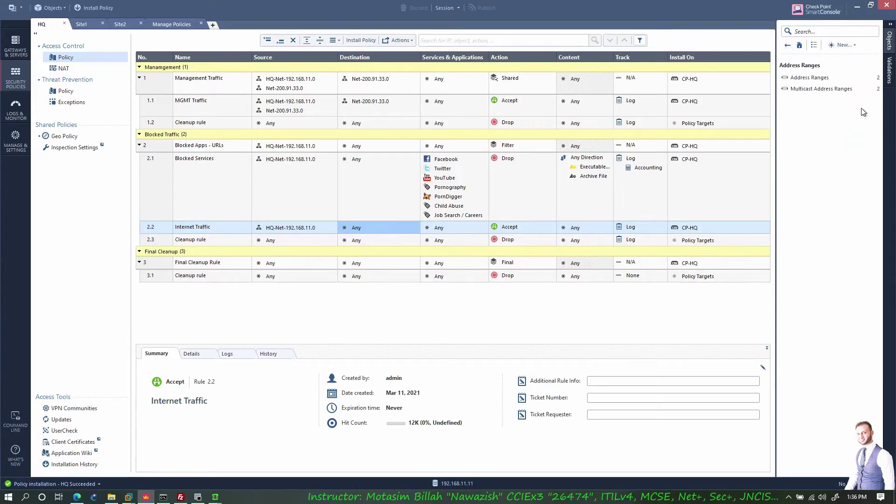
{"action": "left_click", "coordinate": [788, 45]}
{"action": "left_click", "coordinate": [787, 45]}
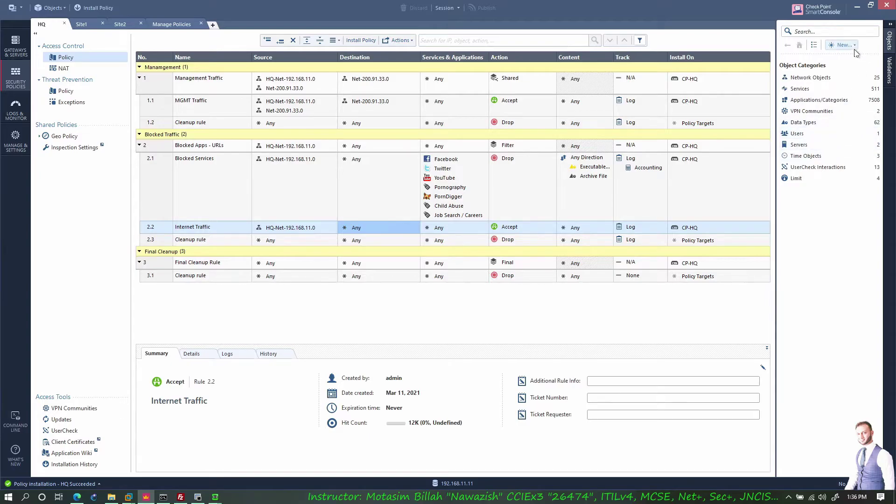
Cancel a new network object and start a new host object instead.
{"action": "left_click", "coordinate": [854, 45]}
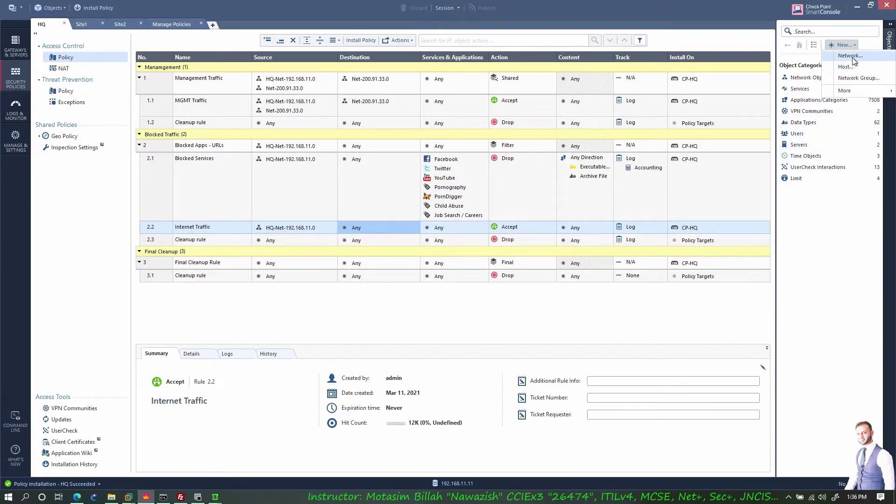
{"action": "left_click", "coordinate": [851, 56]}
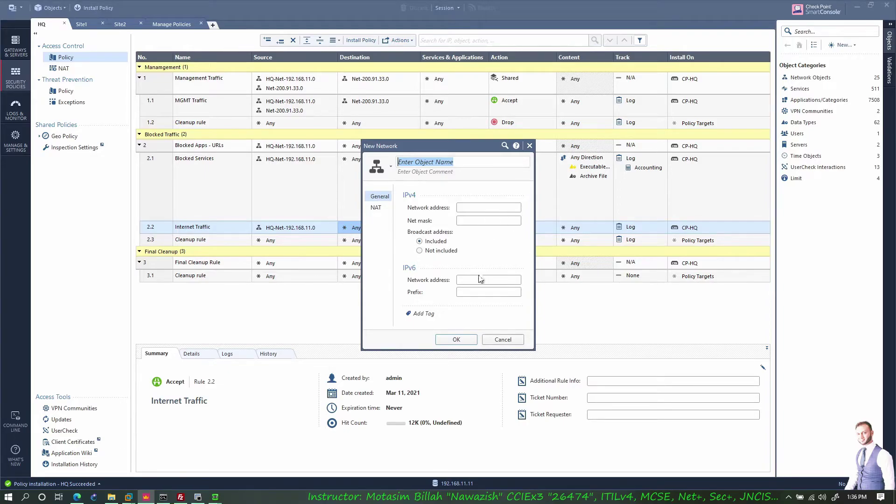
{"action": "left_click", "coordinate": [498, 340]}
{"action": "left_click", "coordinate": [843, 45]}
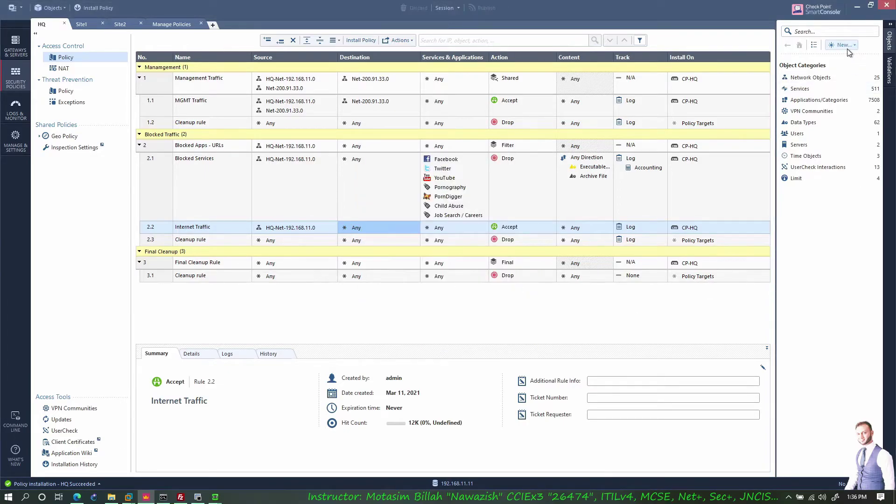
{"action": "left_click", "coordinate": [845, 66]}
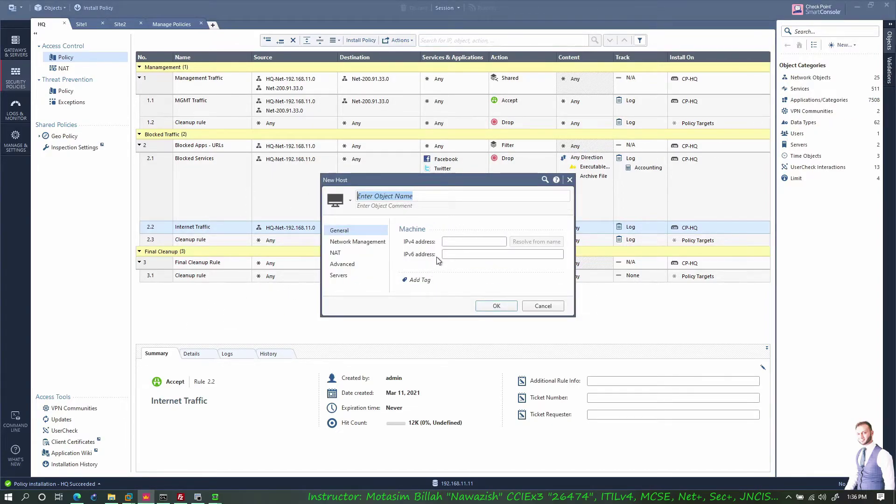
Enable automatic address translation on the new host with the Static method.
{"action": "left_click", "coordinate": [445, 245]}
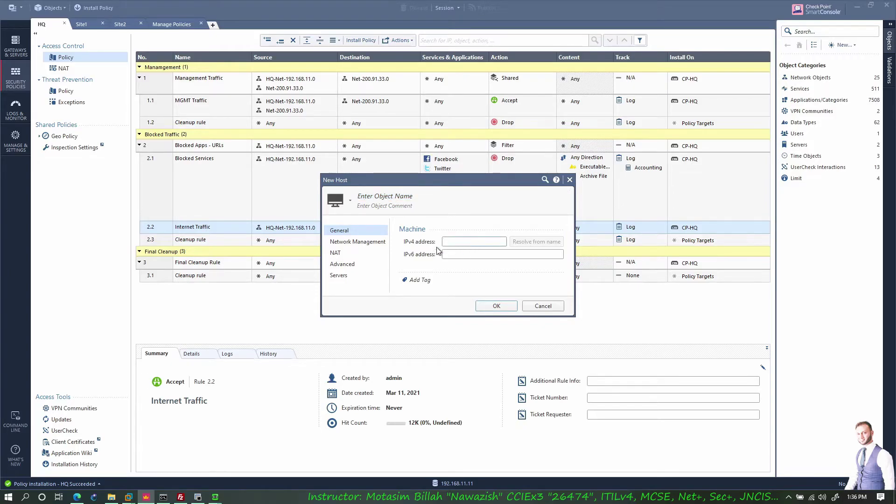
{"action": "left_click", "coordinate": [357, 241]}
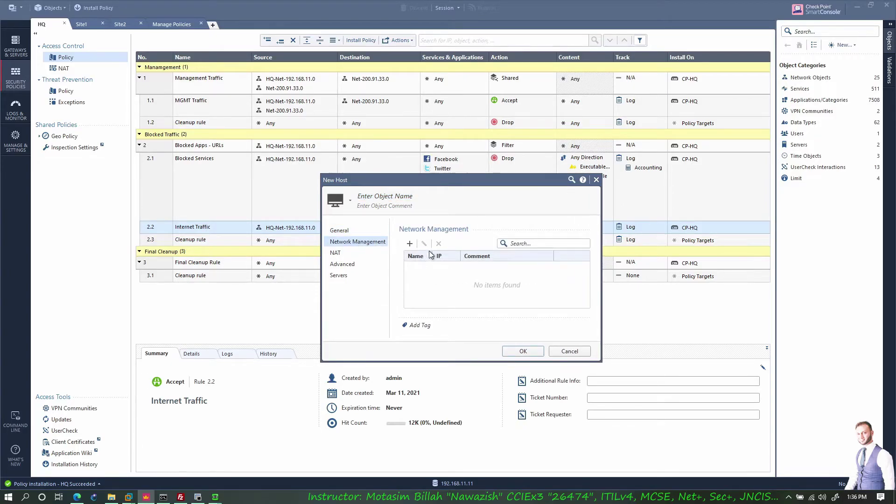
{"action": "left_click", "coordinate": [355, 253]}
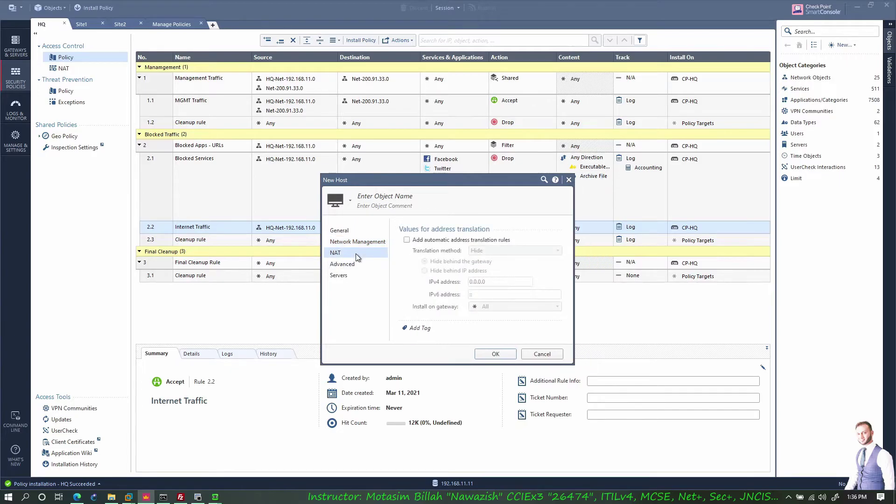
{"action": "left_click", "coordinate": [451, 240]}
{"action": "left_click", "coordinate": [492, 250]}
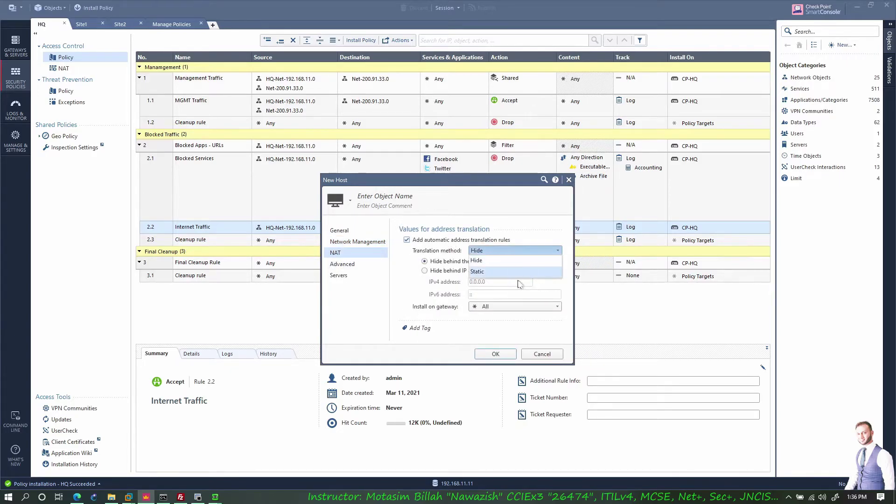
{"action": "left_click", "coordinate": [490, 272]}
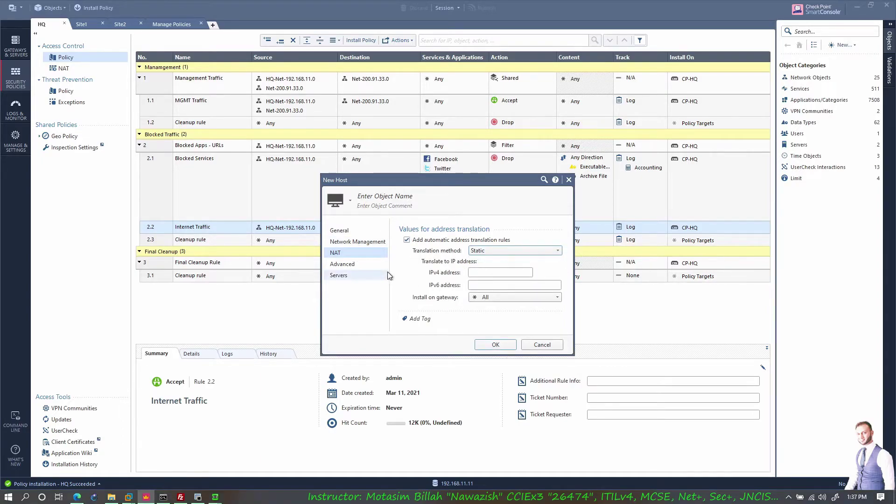
Mark the new host as a Web Server in its Servers settings.
{"action": "left_click", "coordinate": [360, 265]}
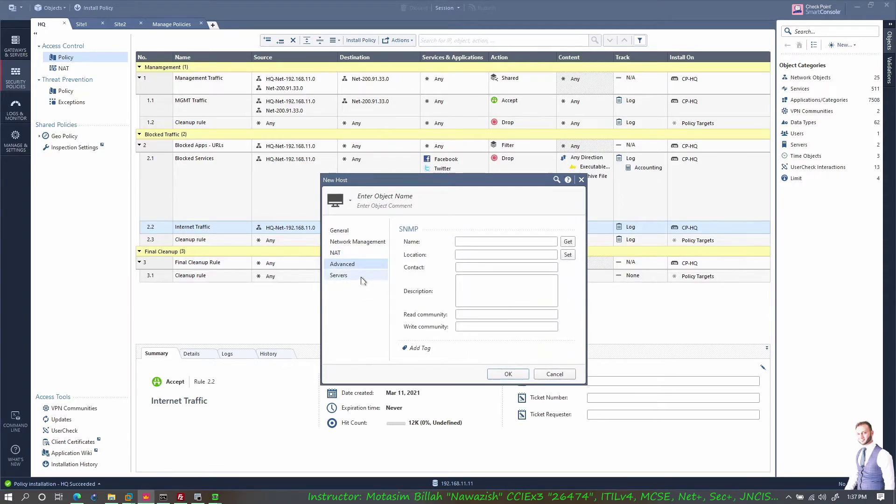
{"action": "left_click", "coordinate": [372, 278]}
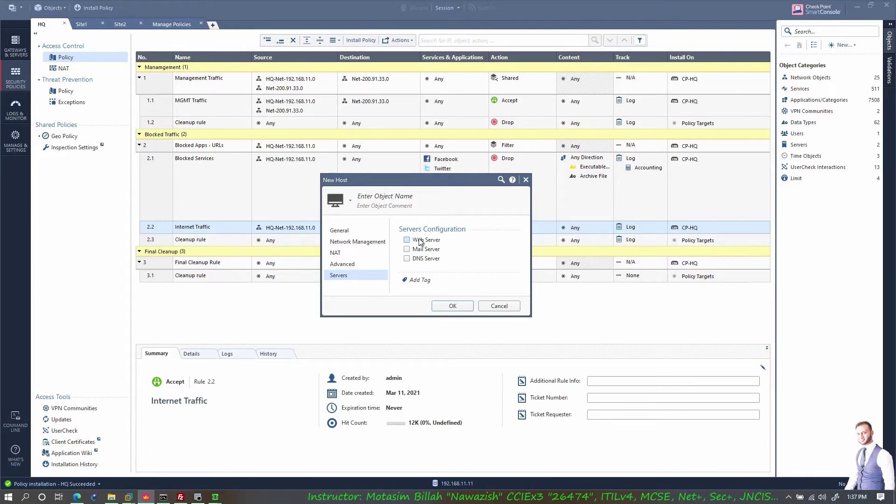
{"action": "left_click", "coordinate": [407, 240]}
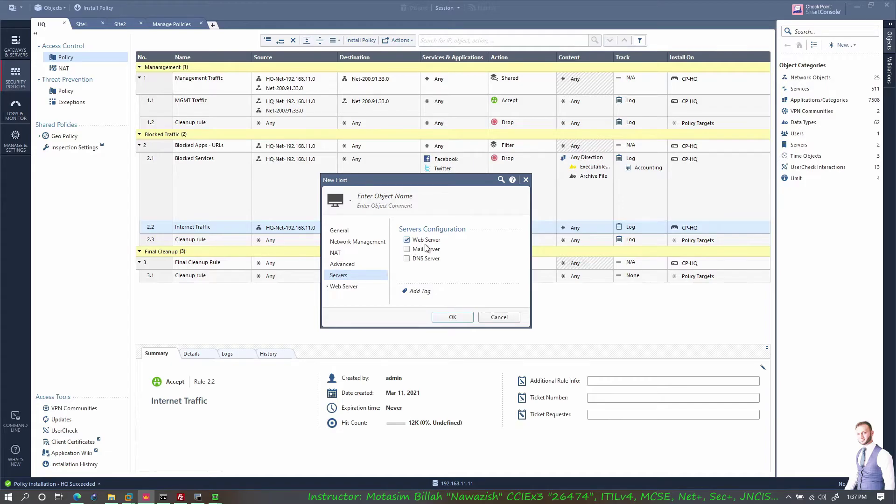
Review the web server configuration, keeping OS as Other and Protected by as All.
{"action": "left_click", "coordinate": [328, 286]}
{"action": "left_click", "coordinate": [360, 298]}
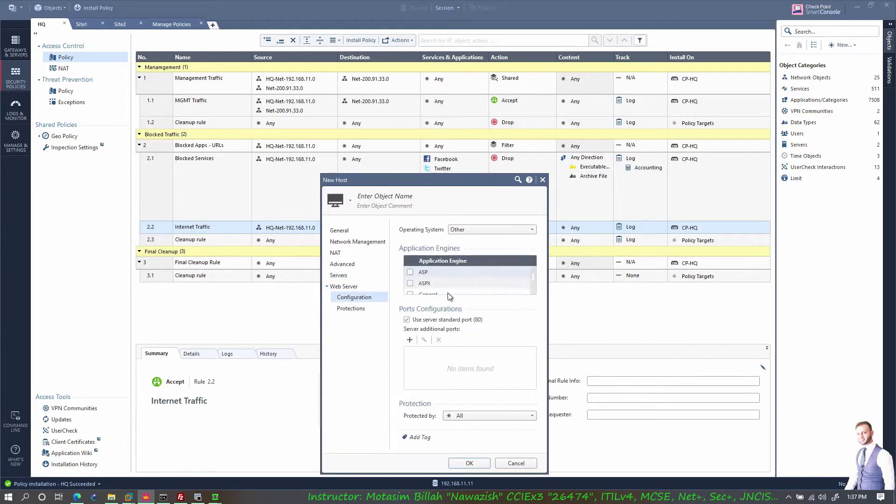
{"action": "left_click", "coordinate": [496, 231]}
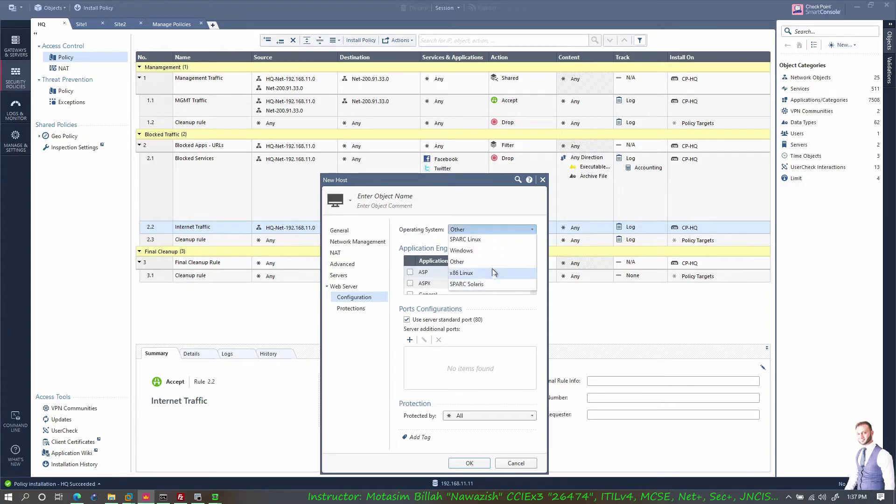
{"action": "left_click", "coordinate": [421, 239]}
{"action": "scroll", "coordinate": [449, 276], "scroll_direction": "down", "scroll_amount": 3}
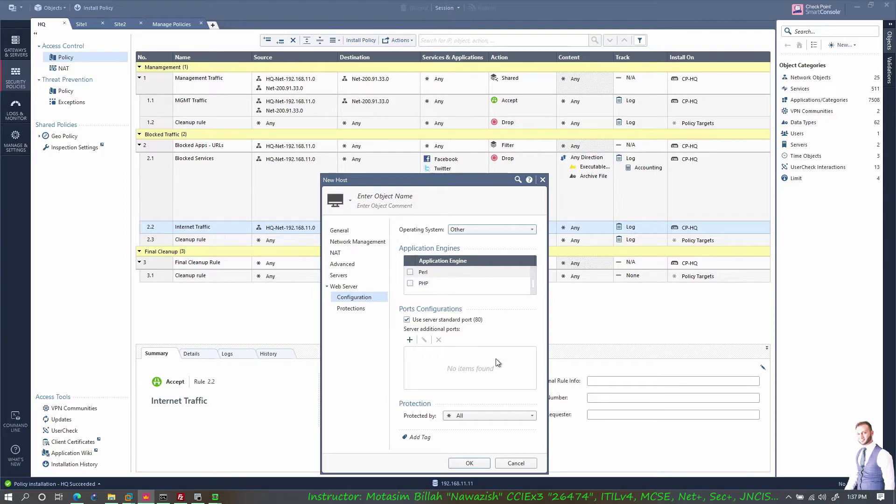
{"action": "left_click", "coordinate": [473, 415]}
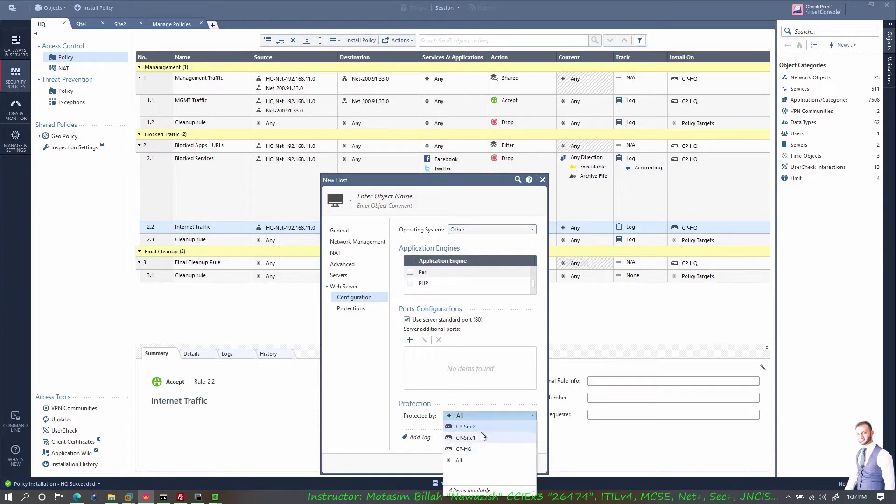
{"action": "left_click", "coordinate": [445, 416]}
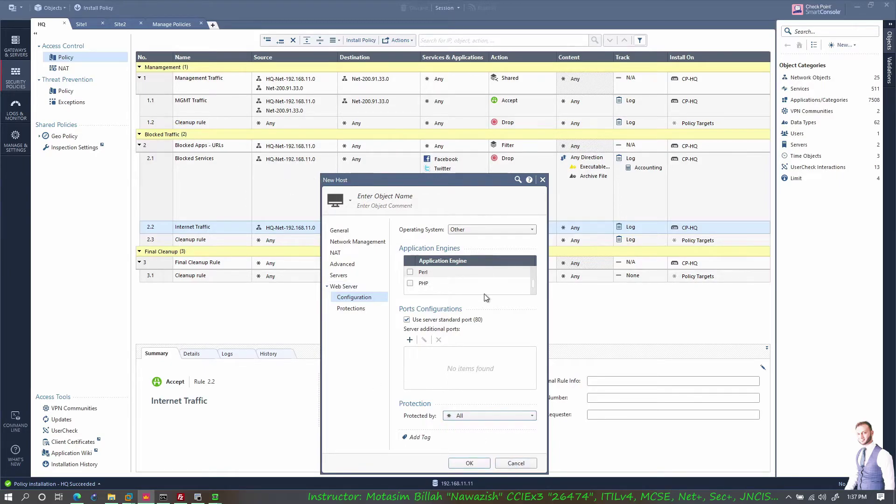
Discard the unsaved new host object.
{"action": "left_click", "coordinate": [516, 463]}
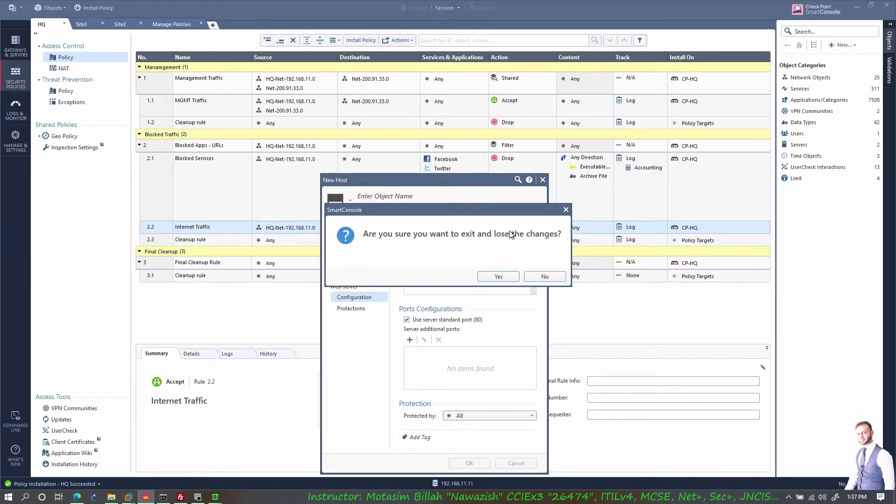
{"action": "left_click", "coordinate": [499, 277]}
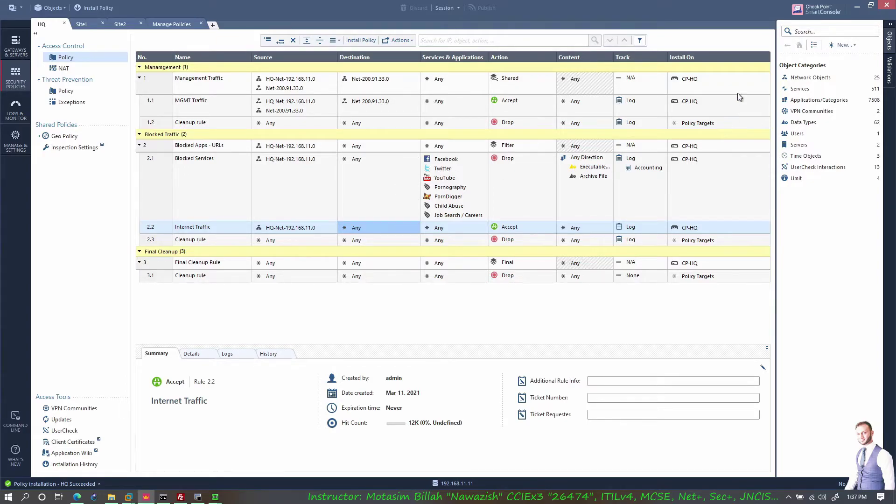
{"action": "left_click", "coordinate": [843, 45]}
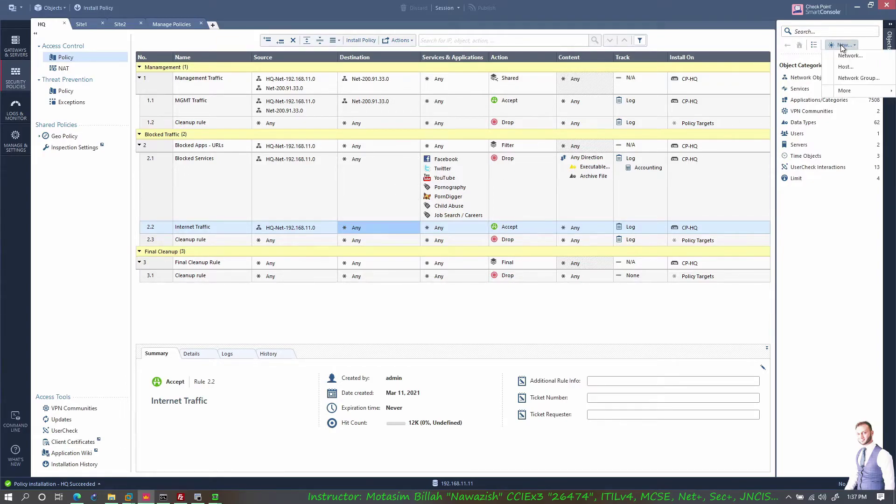
Create network group Group1 with Net-200.91.33.0, Site1-Net and Site2-Net as members.
{"action": "left_click", "coordinate": [861, 78]}
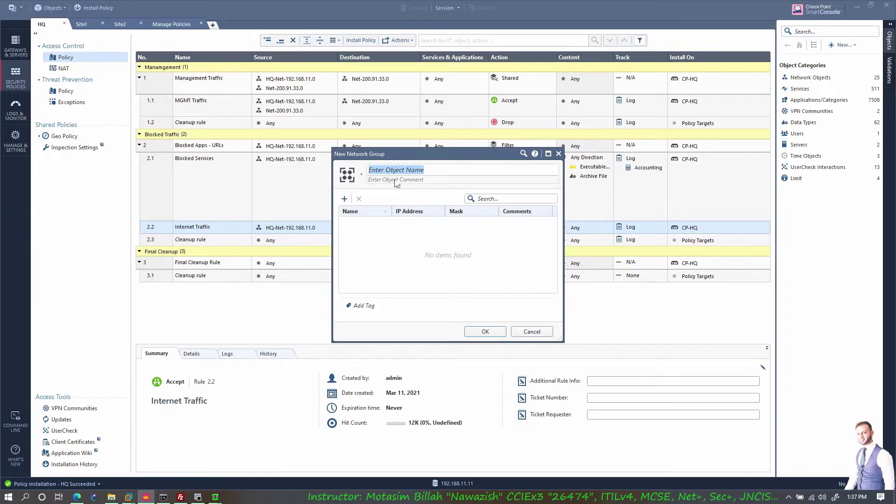
{"action": "left_click", "coordinate": [345, 198]}
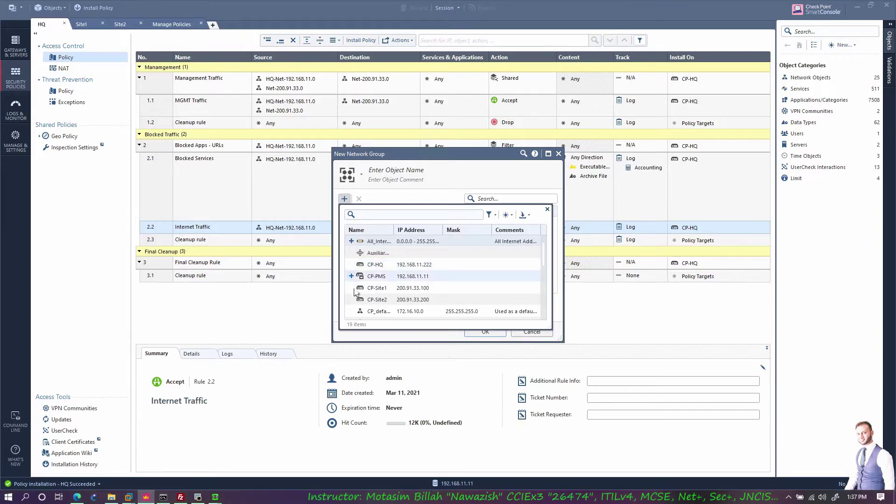
{"action": "scroll", "coordinate": [357, 285], "scroll_direction": "down", "scroll_amount": 3}
{"action": "scroll", "coordinate": [357, 290], "scroll_direction": "down", "scroll_amount": 3}
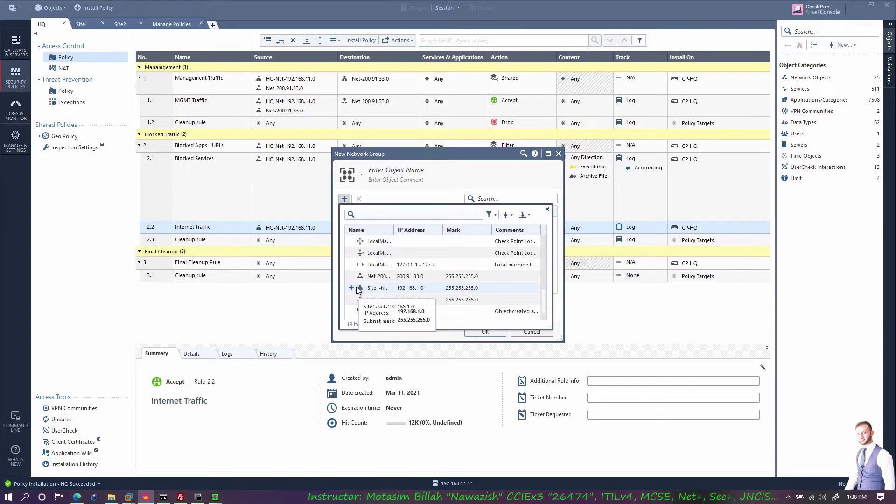
{"action": "left_click", "coordinate": [352, 288]}
{"action": "left_click", "coordinate": [352, 277]}
{"action": "left_click", "coordinate": [352, 288]}
{"action": "left_click", "coordinate": [352, 299]}
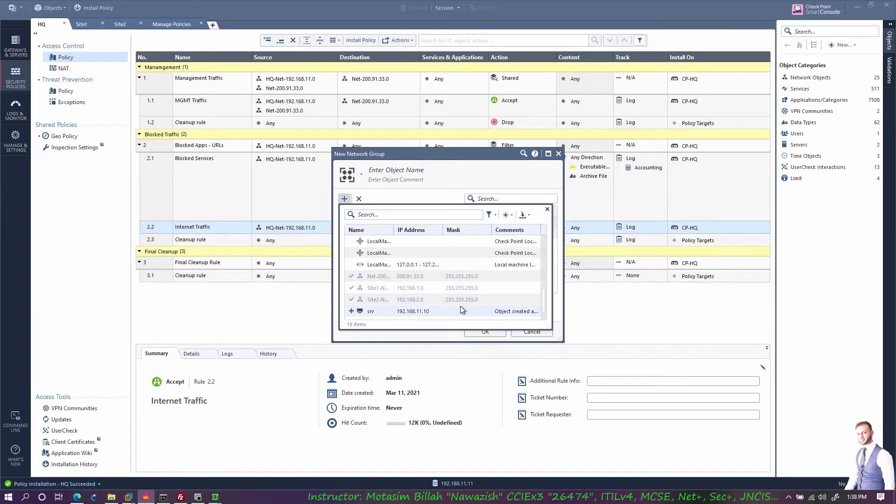
{"action": "left_click", "coordinate": [474, 183]}
{"action": "type", "text": "Group1"}
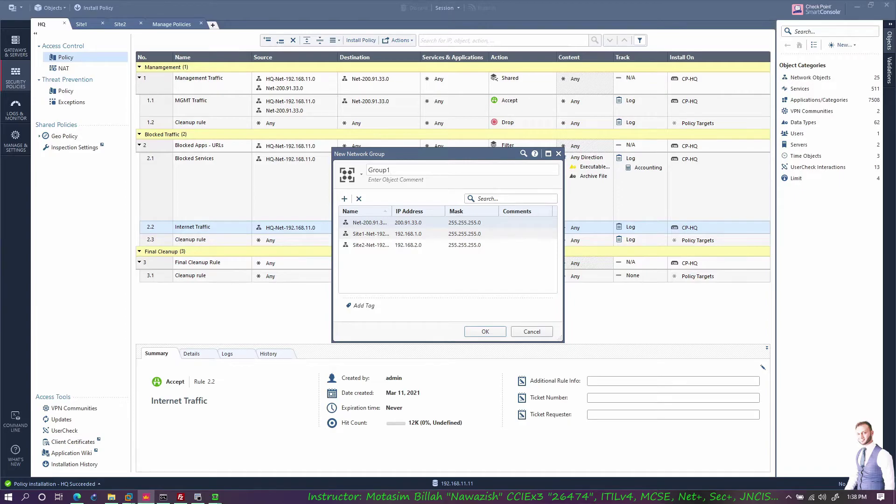
{"action": "left_click", "coordinate": [481, 332]}
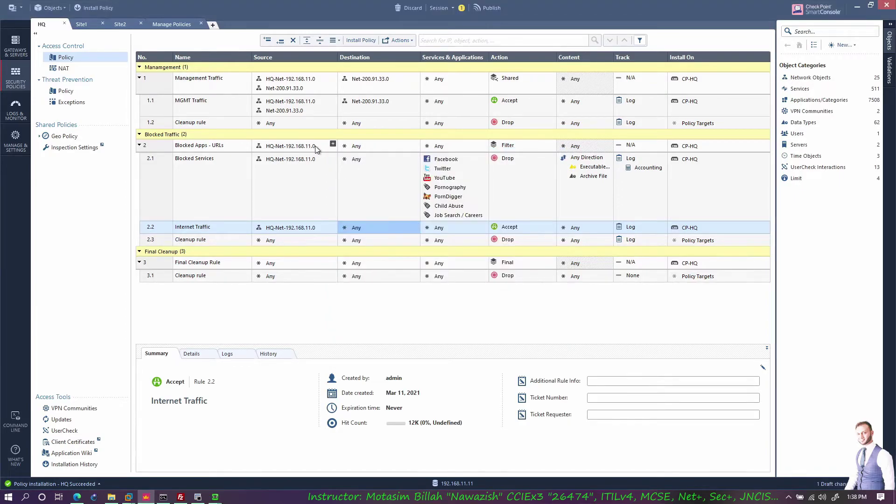
Add Group1 to Rule 2's source, then remove it again, leaving HQ-Net only.
{"action": "left_click", "coordinate": [333, 146]}
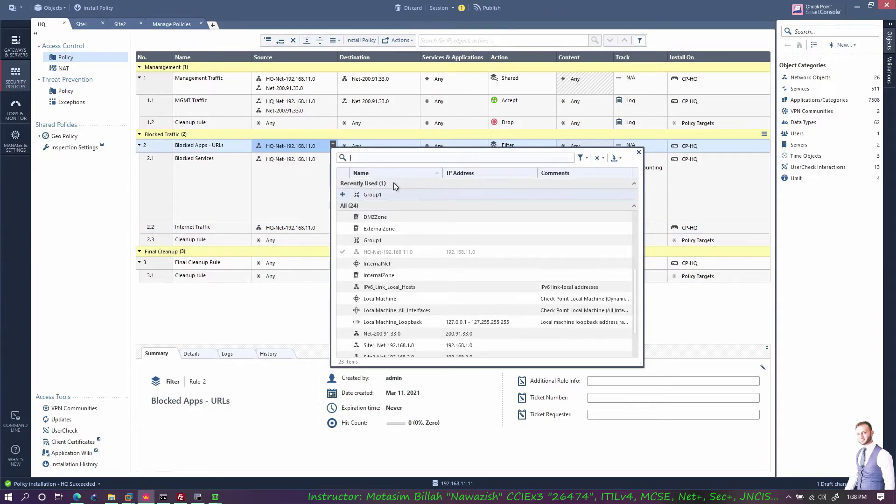
{"action": "left_click", "coordinate": [344, 196]}
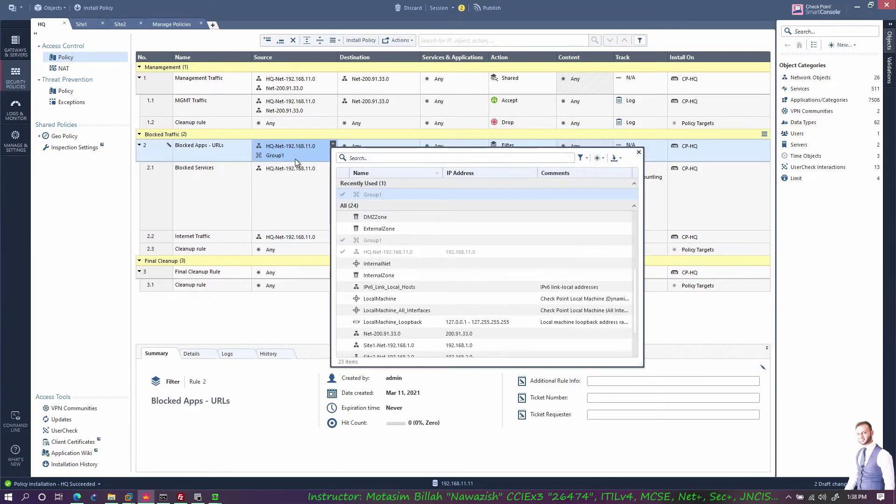
{"action": "left_click", "coordinate": [282, 162]}
{"action": "right_click", "coordinate": [279, 156]}
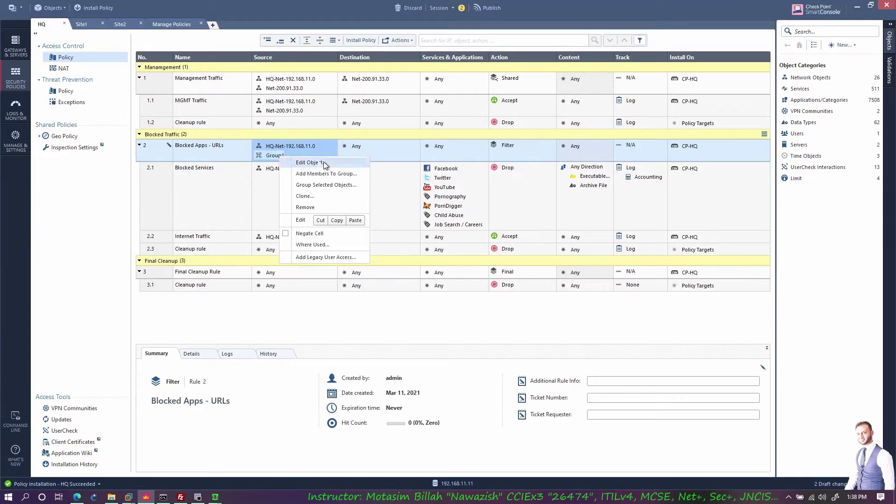
{"action": "left_click", "coordinate": [301, 196]}
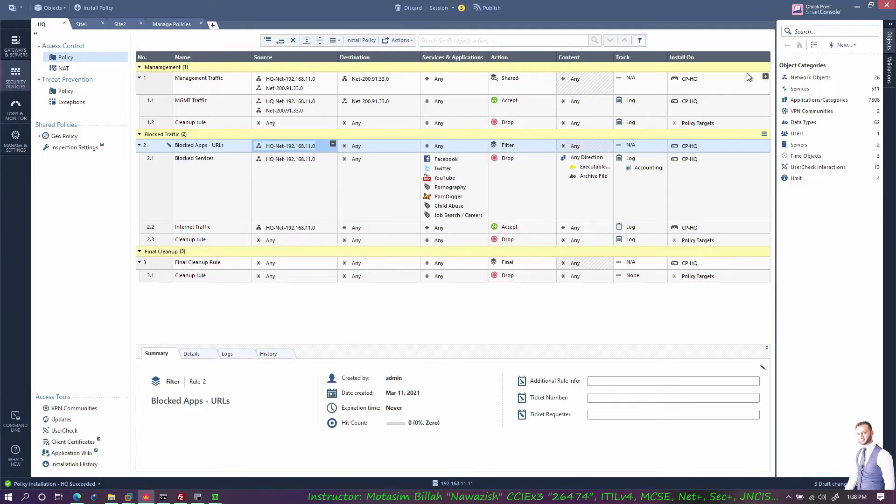
{"action": "left_click", "coordinate": [842, 45]}
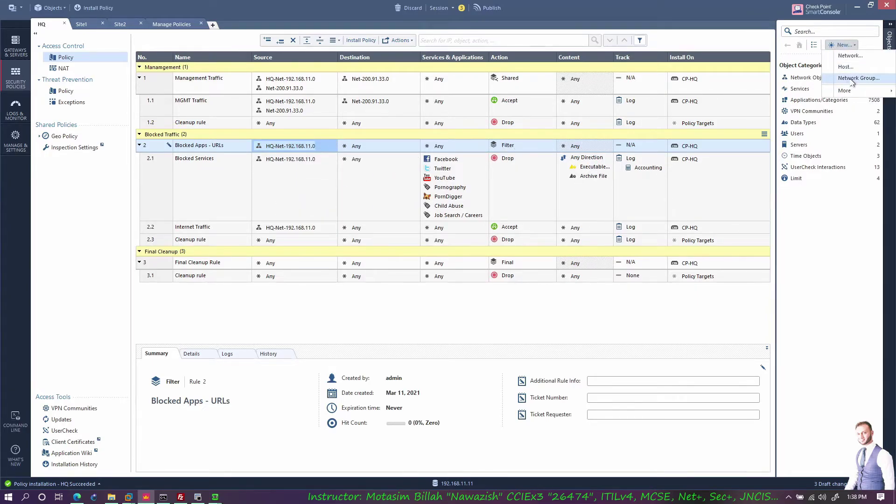
Open a new Address Range form from New > More > Network Object.
{"action": "mouse_move", "coordinate": [863, 95]}
{"action": "mouse_move", "coordinate": [797, 93]}
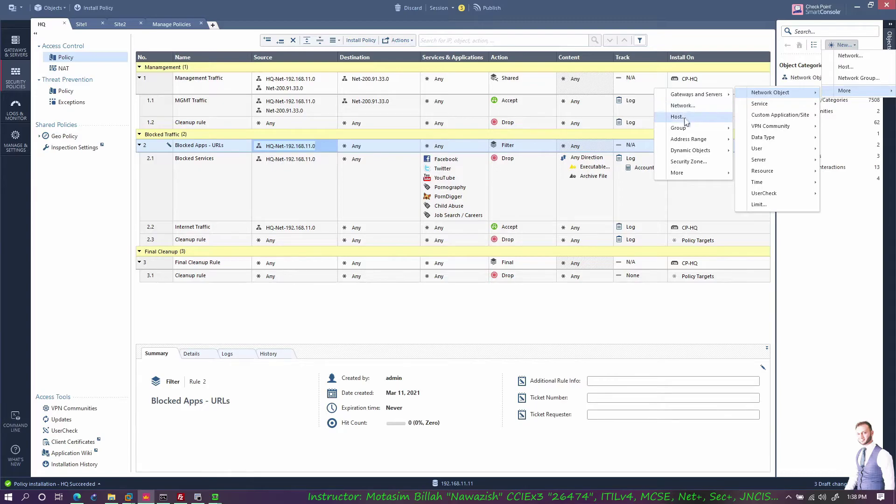
{"action": "mouse_move", "coordinate": [698, 130]}
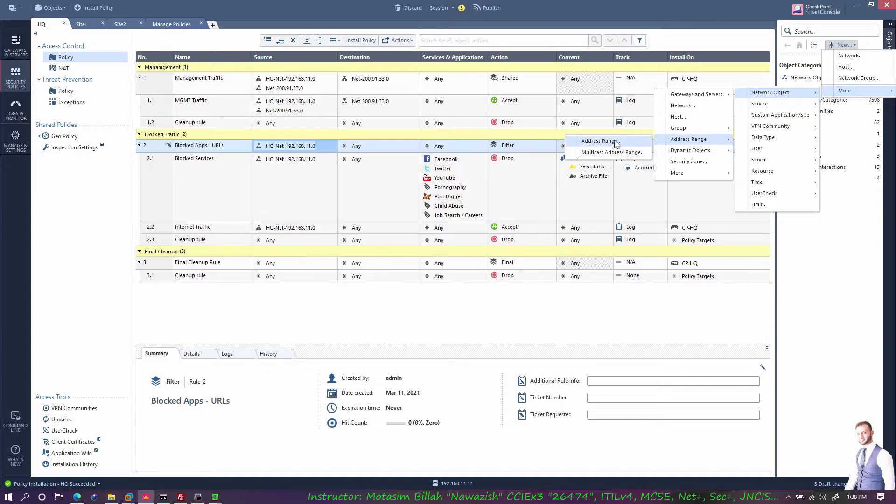
{"action": "left_click", "coordinate": [607, 141]}
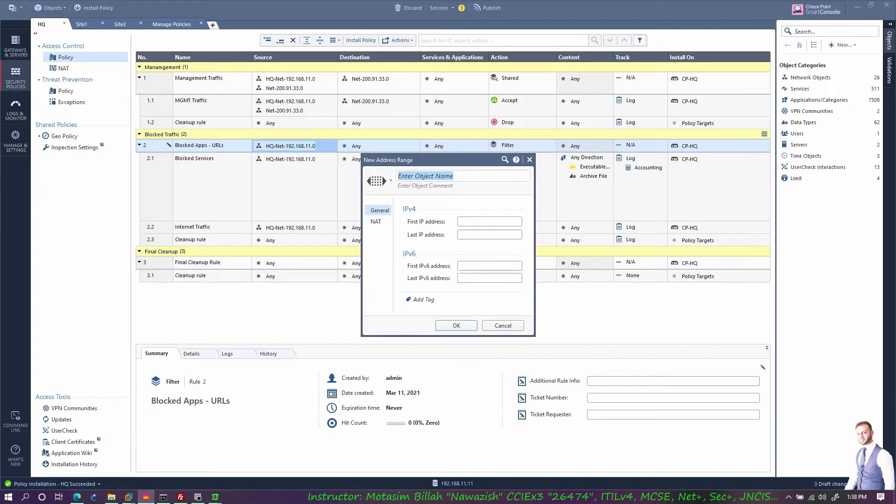
Discard the address range and switch to the Gateways & Servers view.
{"action": "key", "text": "Tab"}
{"action": "left_click", "coordinate": [483, 233]}
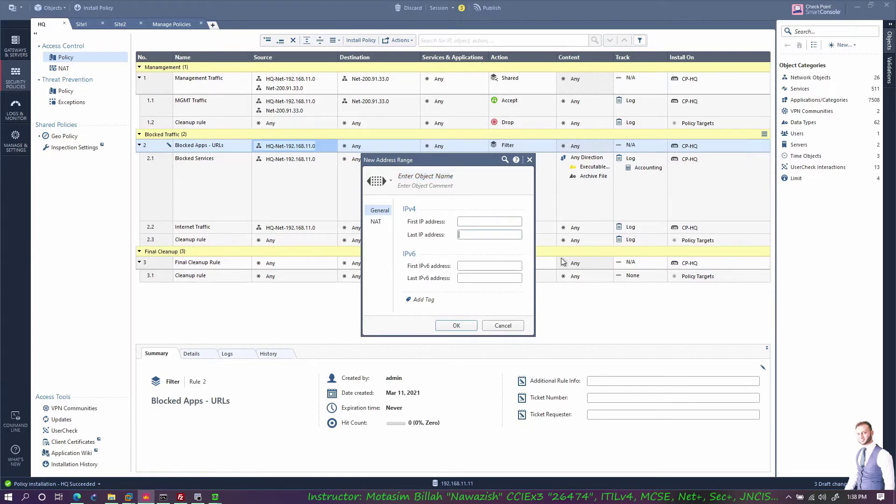
{"action": "left_click", "coordinate": [503, 325]}
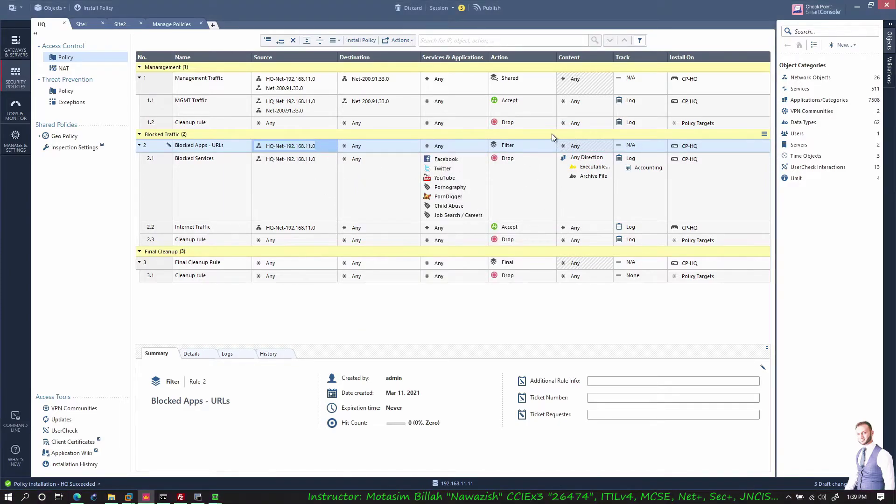
{"action": "left_click", "coordinate": [843, 45]}
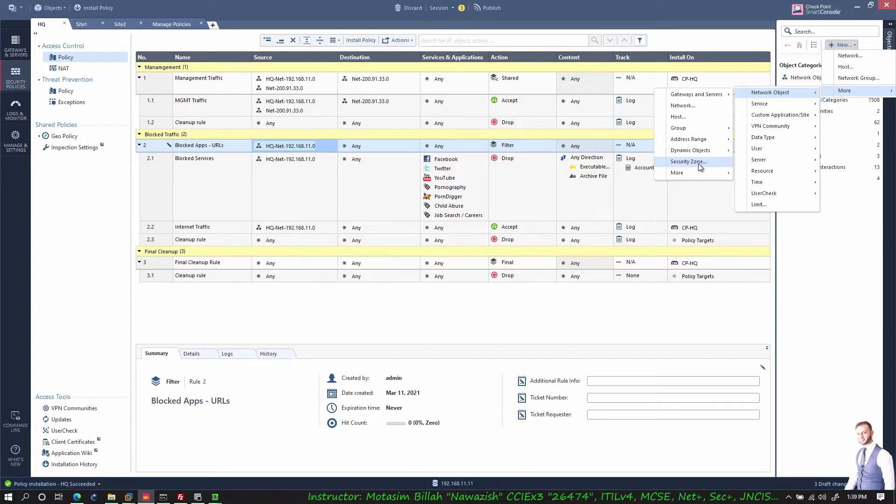
{"action": "left_click", "coordinate": [17, 51]}
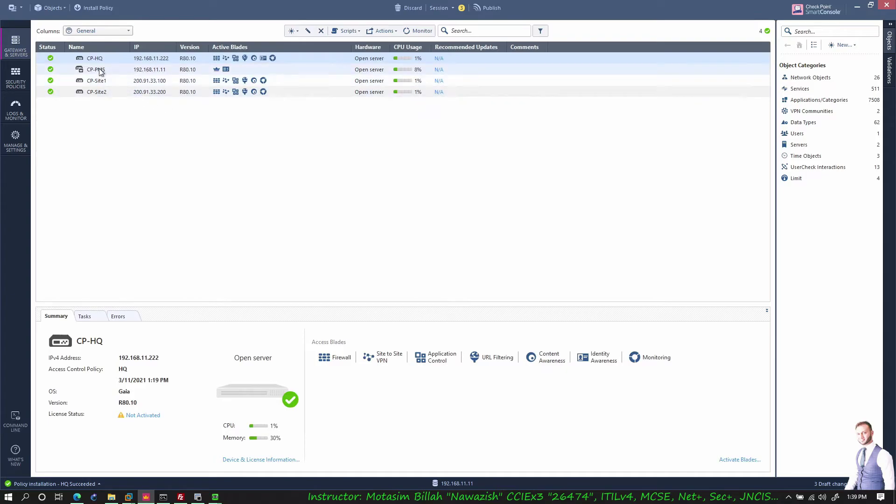
Open the CP-HQ gateway properties and the eth0 interface's topology settings.
{"action": "right_click", "coordinate": [115, 61]}
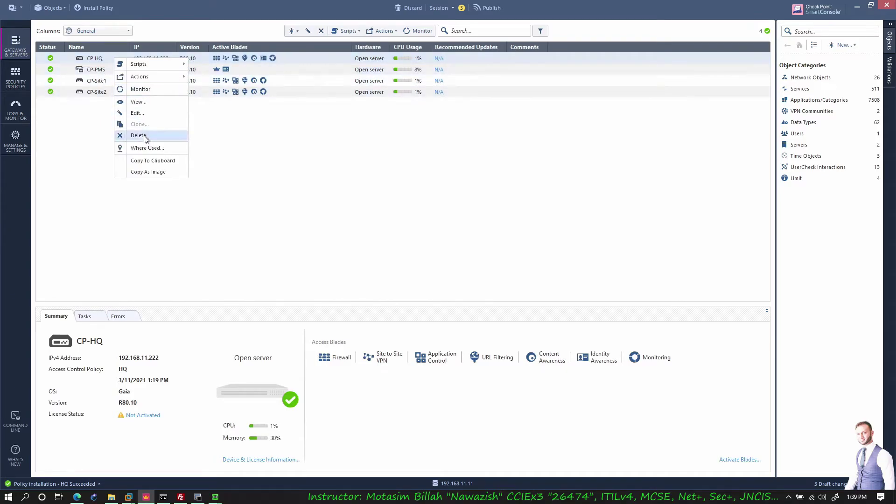
{"action": "left_click", "coordinate": [153, 118]}
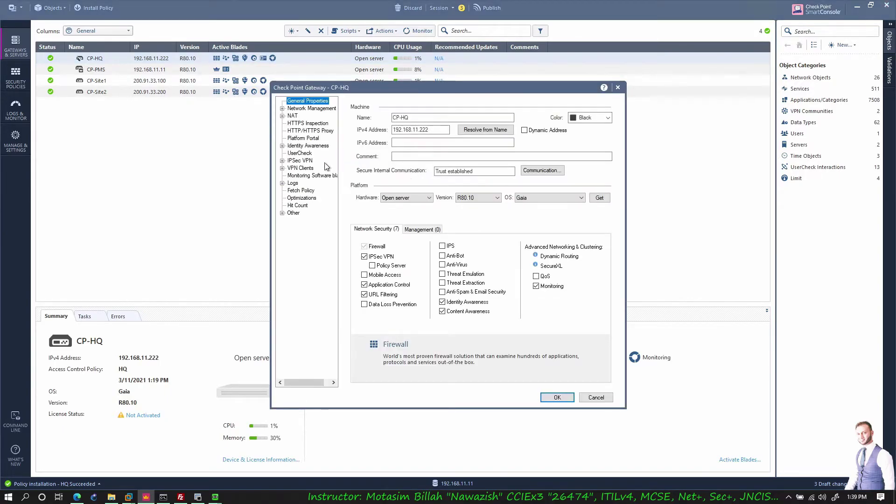
{"action": "left_click", "coordinate": [294, 108]}
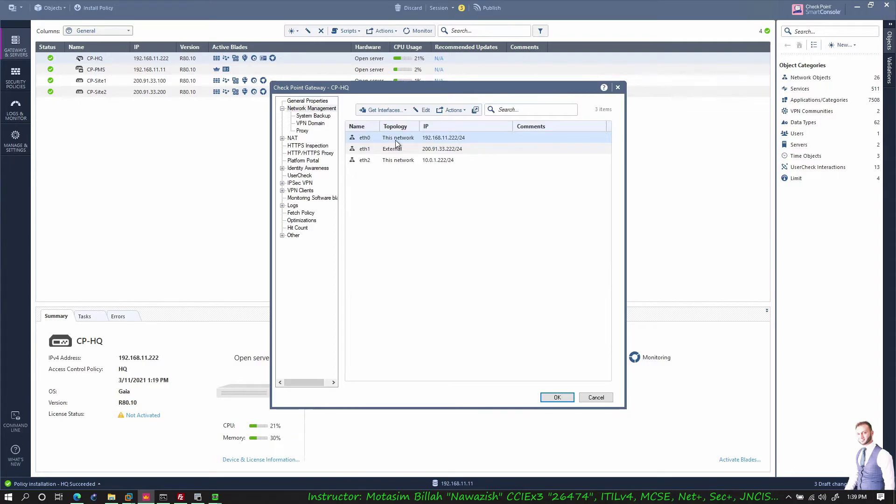
{"action": "right_click", "coordinate": [402, 141]}
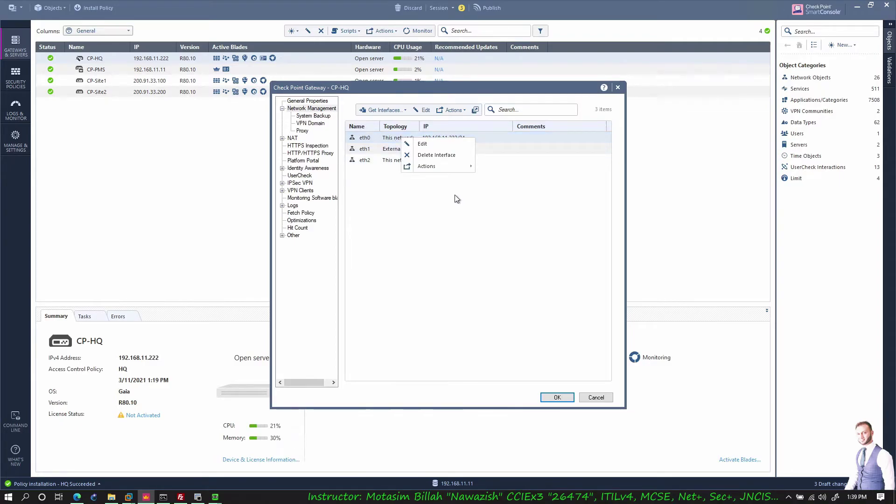
{"action": "left_click", "coordinate": [415, 143]}
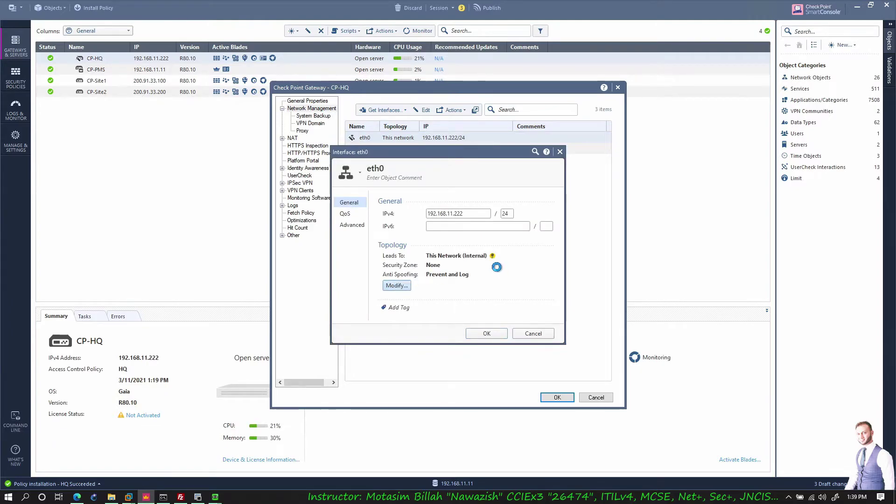
{"action": "left_click", "coordinate": [397, 285]}
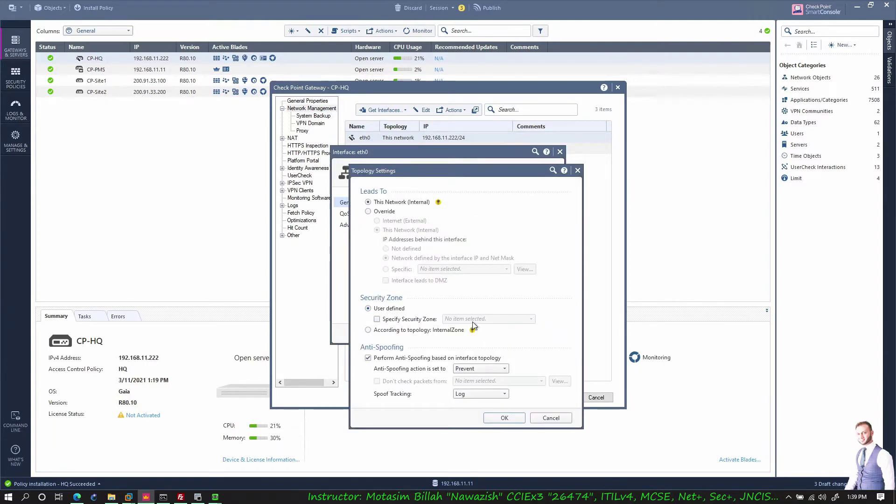
Tick Specify Security Zone and review the zones, then discard all eth0 and CP-HQ changes.
{"action": "left_click", "coordinate": [408, 321]}
{"action": "left_click", "coordinate": [511, 321]}
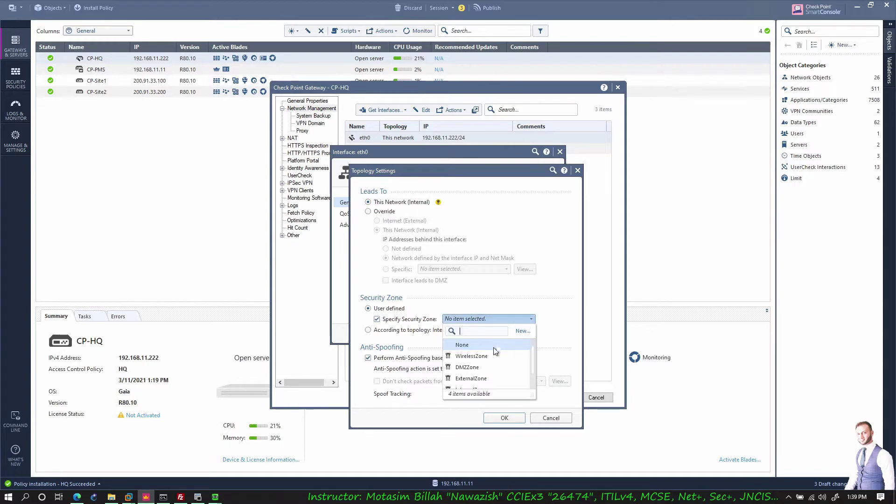
{"action": "left_click", "coordinate": [552, 418]}
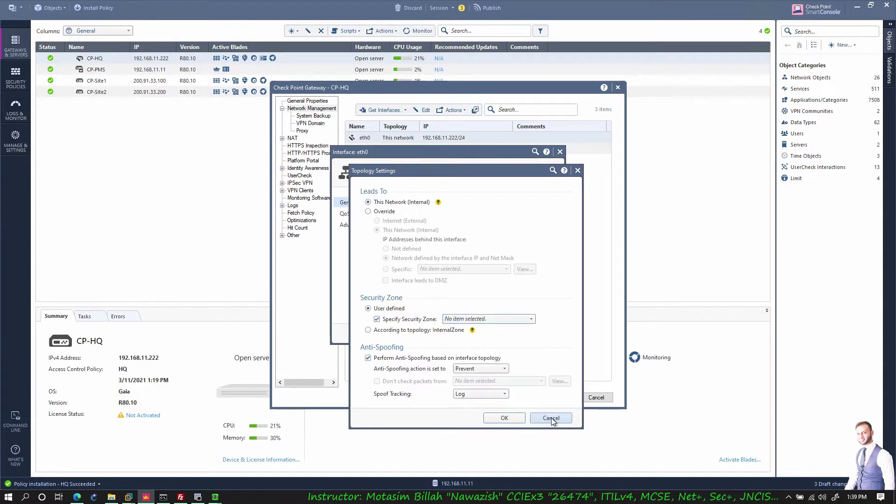
{"action": "left_click", "coordinate": [552, 418]}
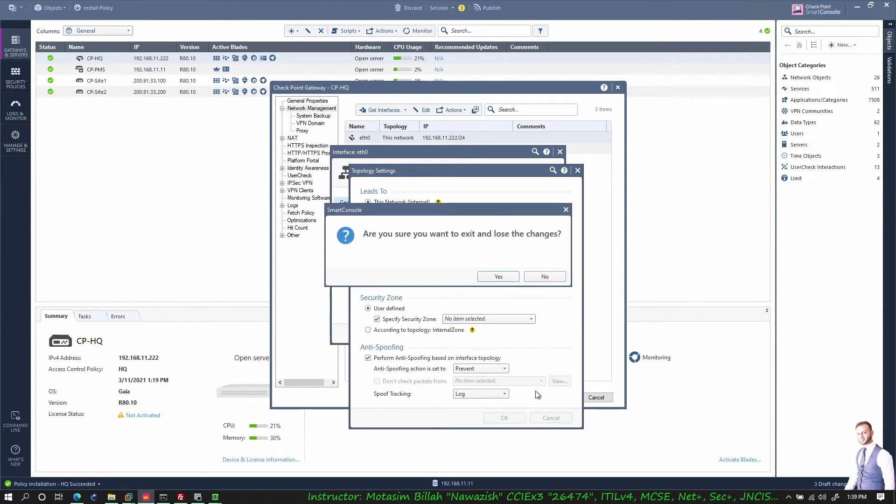
{"action": "left_click", "coordinate": [505, 275]}
{"action": "left_click", "coordinate": [533, 334]}
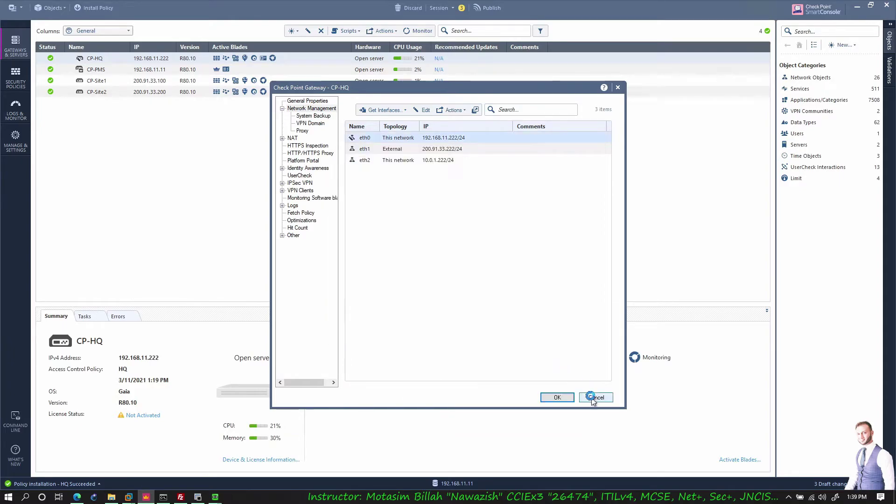
{"action": "left_click", "coordinate": [596, 398]}
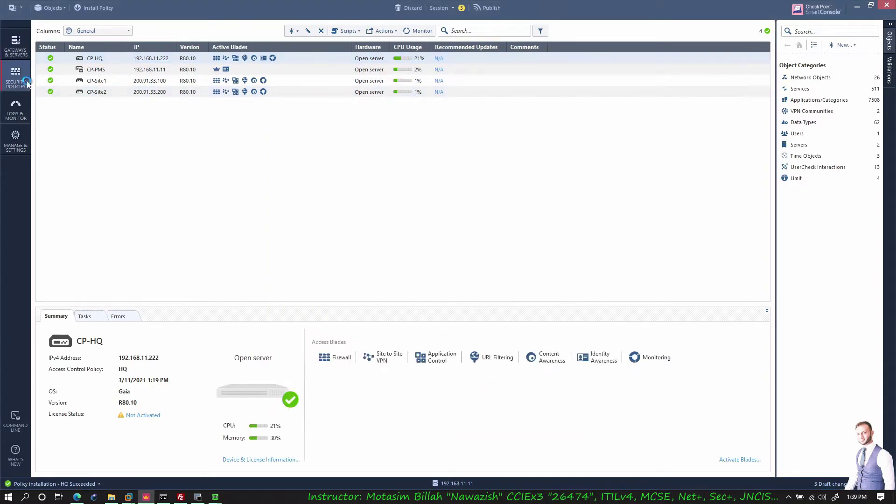
Return to Security Policies and bring up the new object types list.
{"action": "left_click", "coordinate": [16, 77]}
{"action": "mouse_move", "coordinate": [298, 145]}
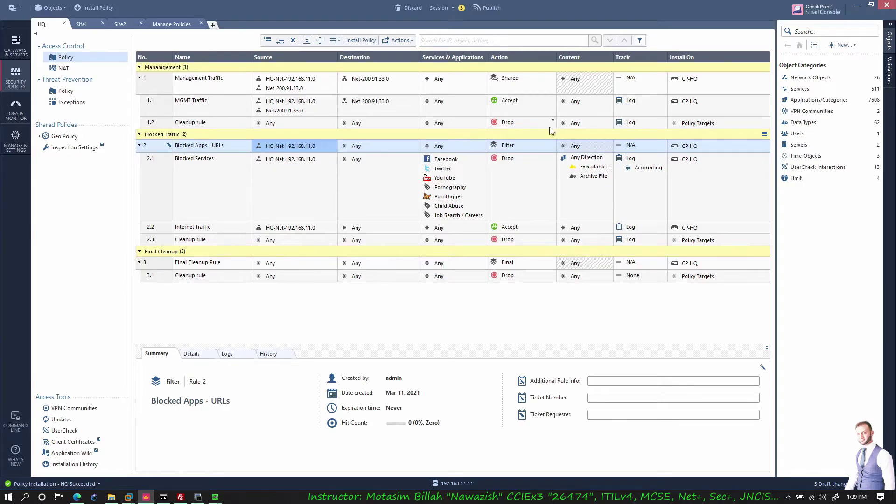
{"action": "left_click", "coordinate": [843, 45]}
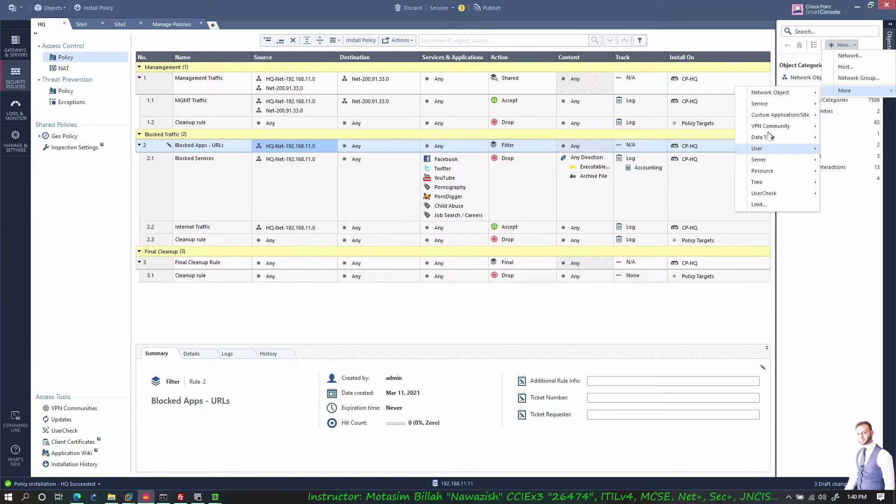
Start a new TCP service, browse its protocol list, then cancel without creating it.
{"action": "mouse_move", "coordinate": [681, 172]}
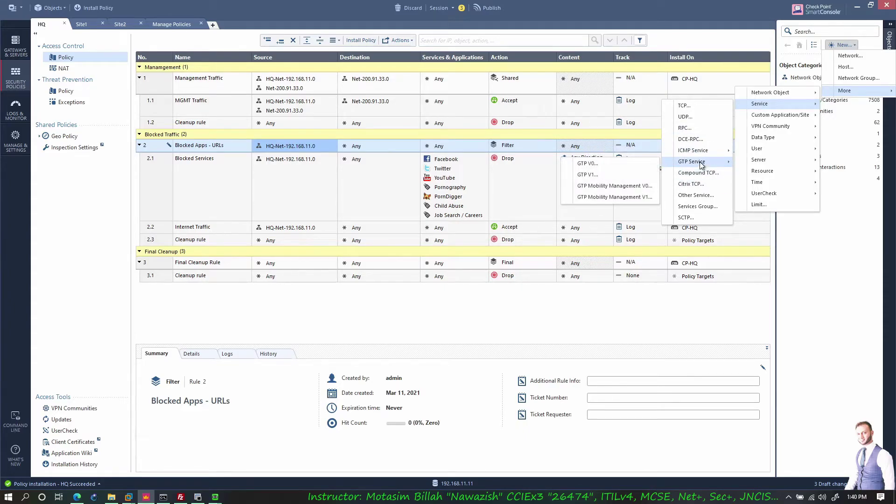
{"action": "left_click", "coordinate": [700, 106]}
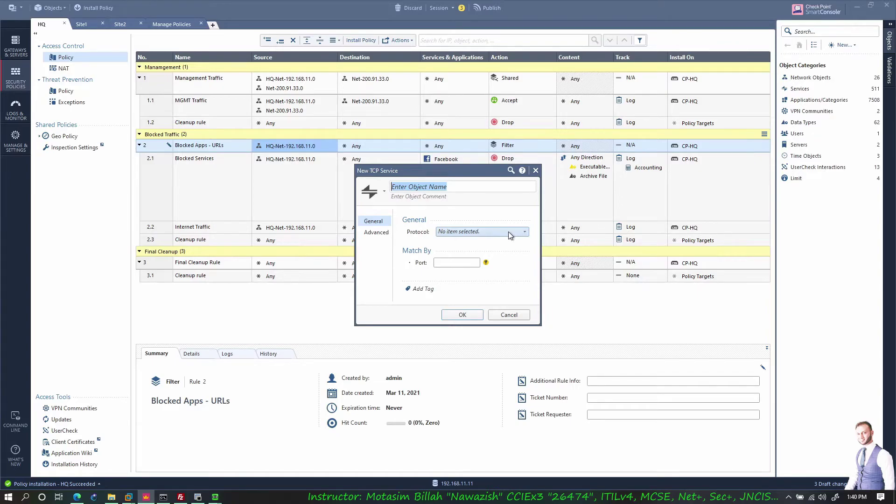
{"action": "left_click", "coordinate": [450, 263]}
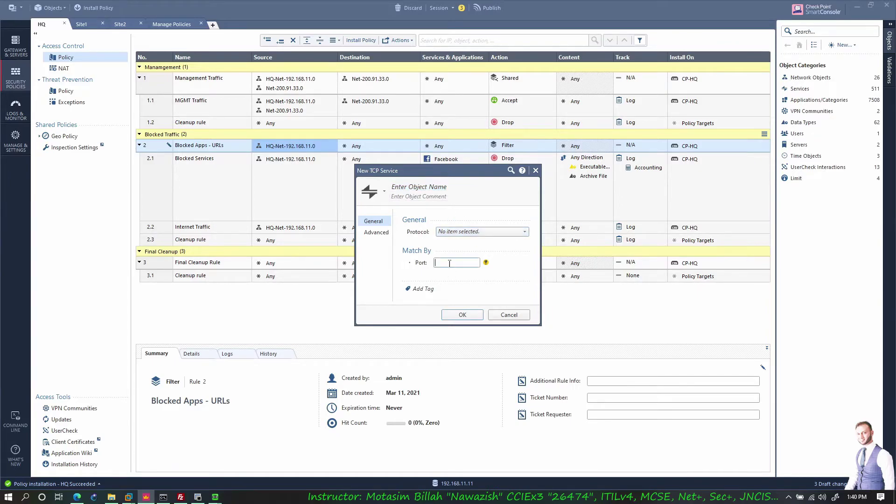
{"action": "left_click", "coordinate": [516, 232]}
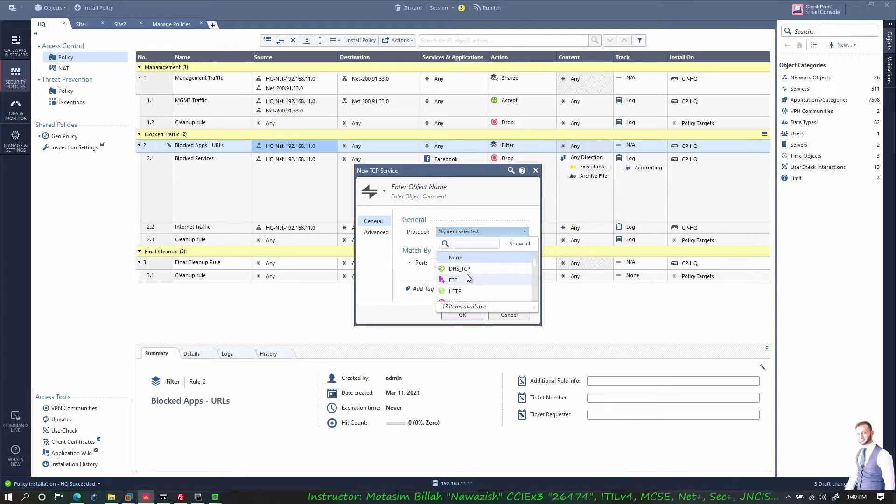
{"action": "left_click", "coordinate": [400, 258]}
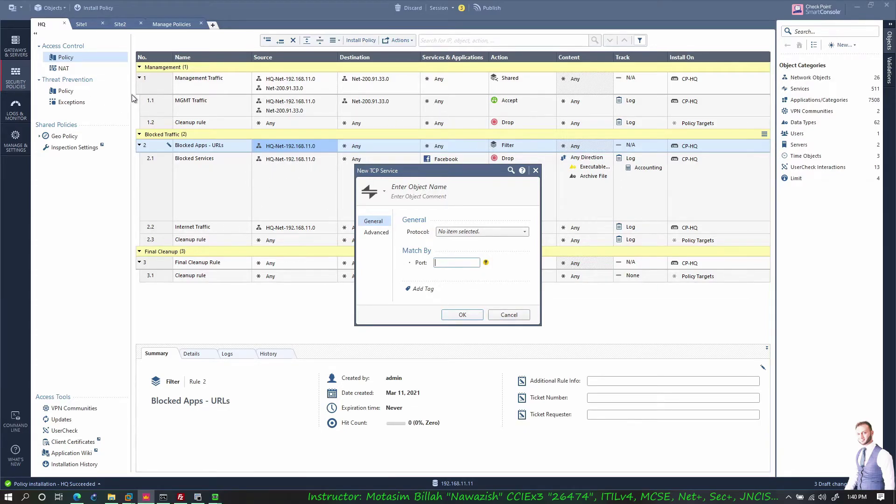
{"action": "left_click", "coordinate": [510, 315]}
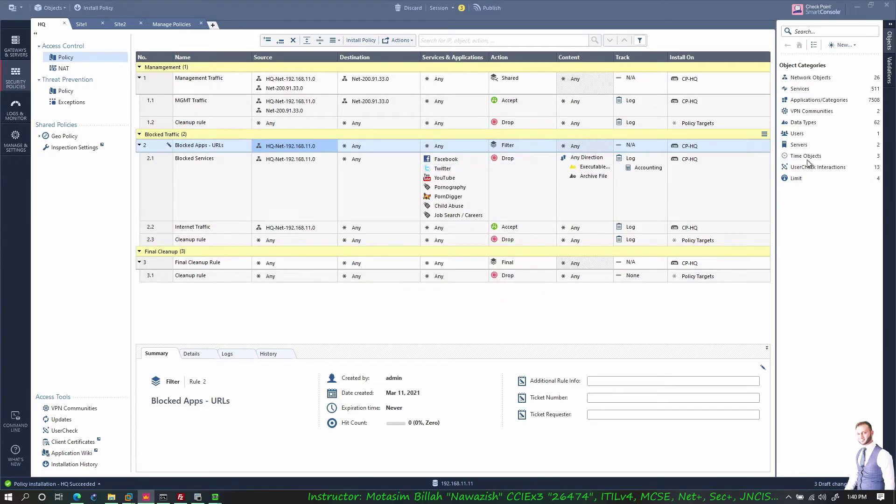
{"action": "left_click", "coordinate": [843, 45]}
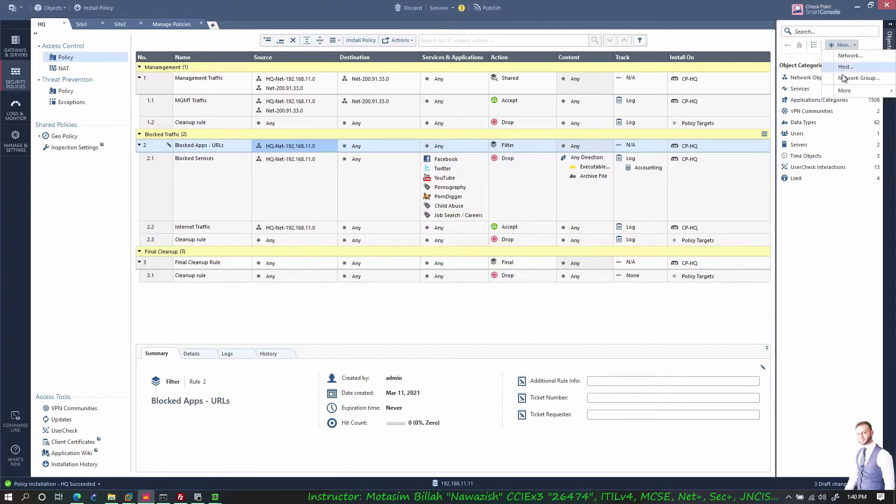
{"action": "mouse_move", "coordinate": [846, 90]}
{"action": "mouse_move", "coordinate": [785, 115]}
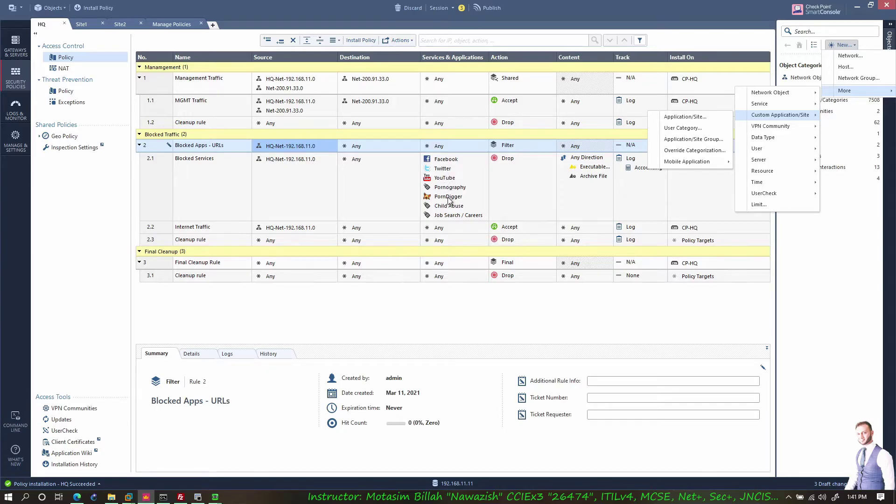
{"action": "left_click", "coordinate": [697, 117]}
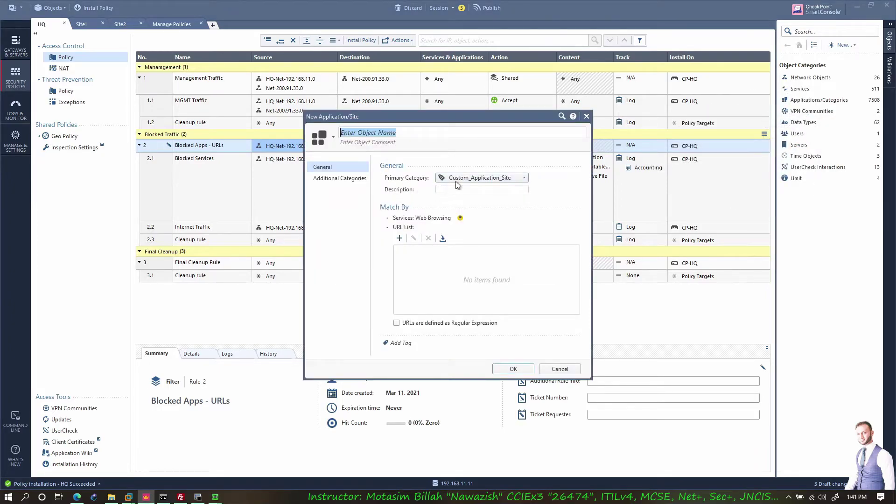
{"action": "left_click", "coordinate": [480, 179]}
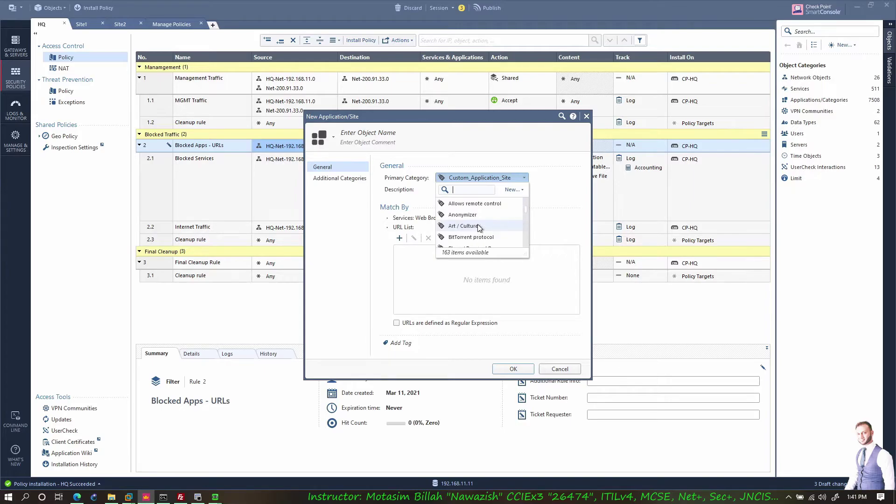
{"action": "scroll", "coordinate": [477, 226], "scroll_direction": "down", "scroll_amount": 2}
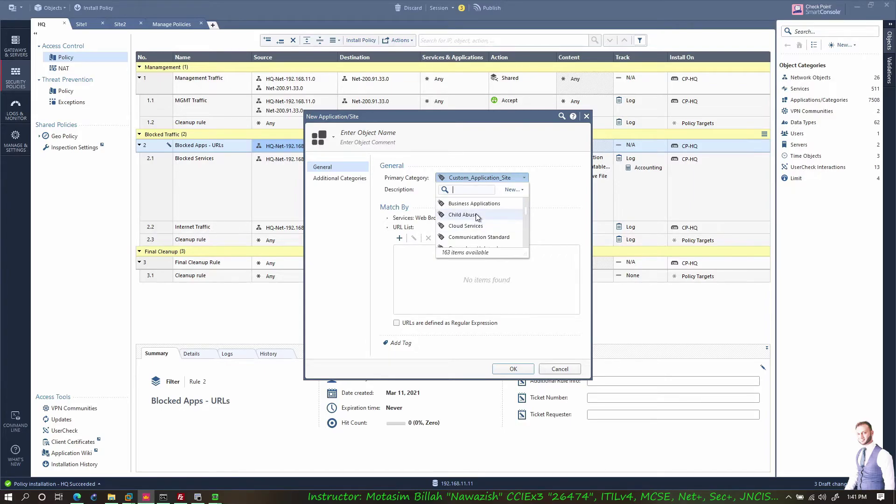
{"action": "left_click", "coordinate": [475, 214]}
{"action": "left_click", "coordinate": [380, 133]}
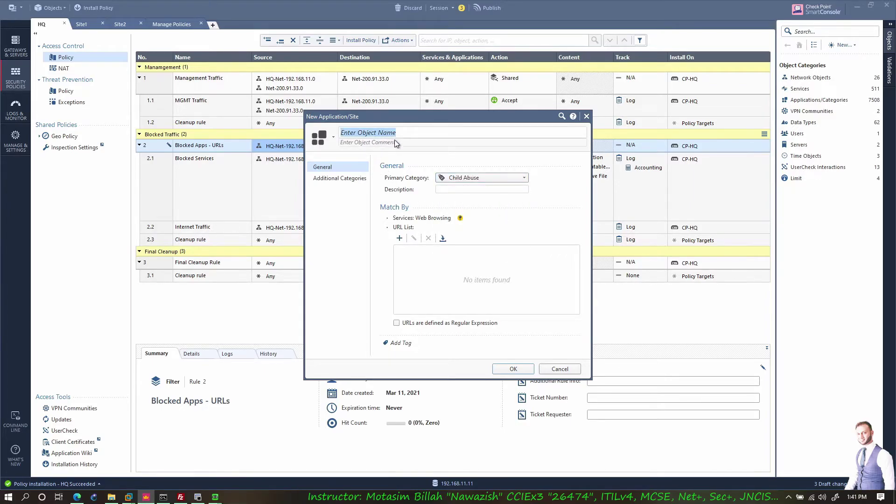
{"action": "type", "text": "asdf"}
{"action": "left_click", "coordinate": [400, 239]}
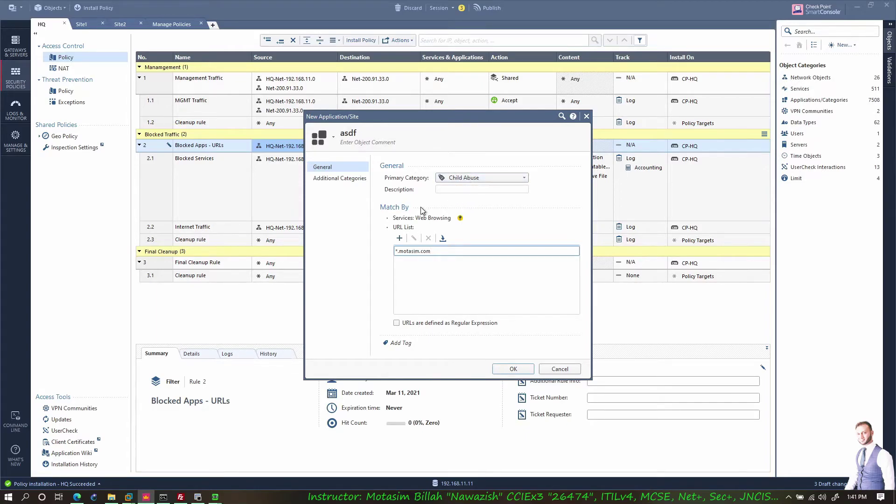
{"action": "left_click", "coordinate": [474, 177]}
{"action": "scroll", "coordinate": [481, 220], "scroll_direction": "down", "scroll_amount": 2}
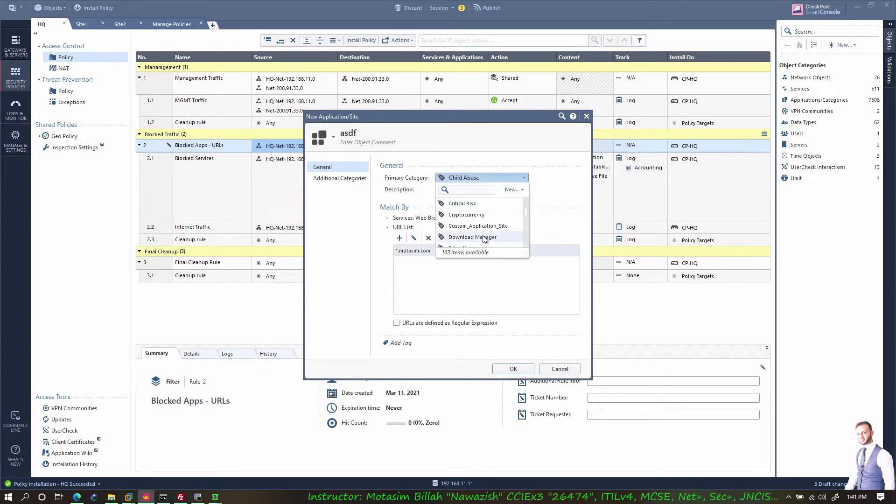
{"action": "left_click", "coordinate": [481, 217]}
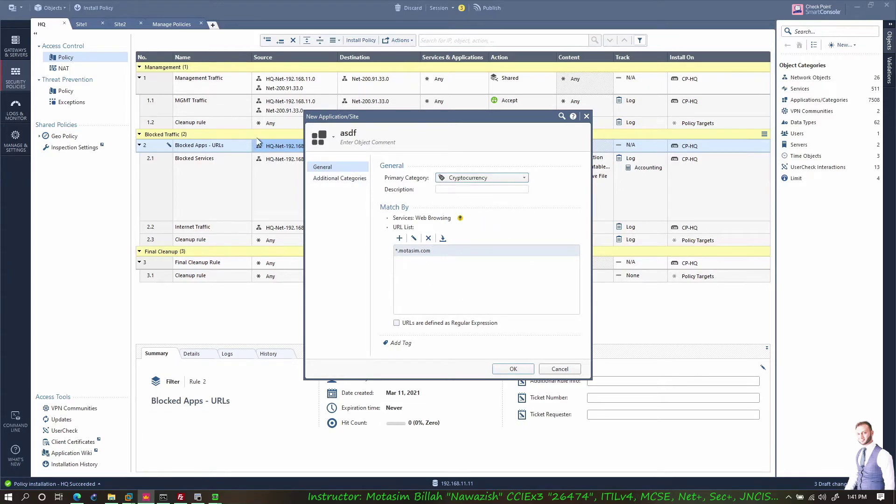
{"action": "left_click_drag", "start_coordinate": [397, 121], "coordinate": [484, 135]}
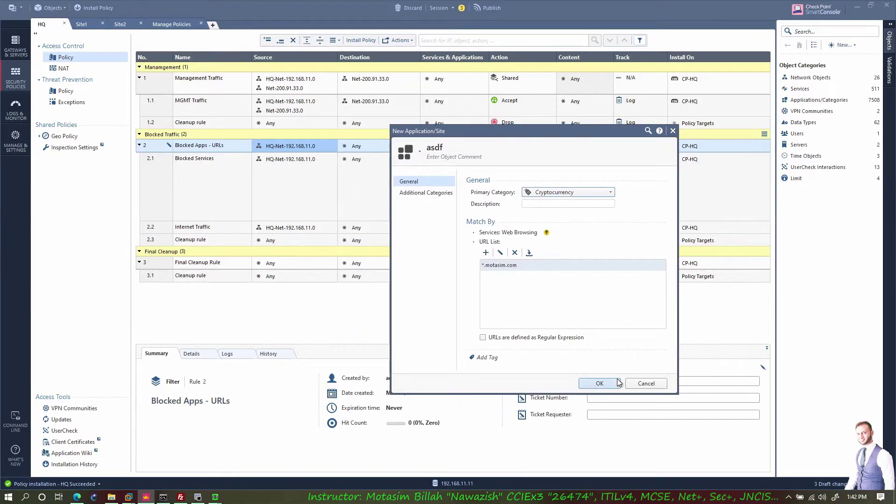
{"action": "left_click", "coordinate": [635, 383]}
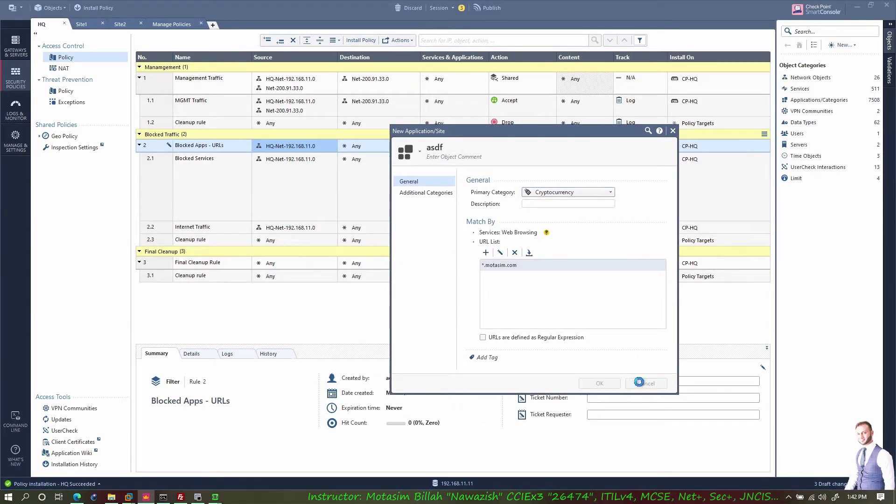
{"action": "left_click", "coordinate": [511, 275]}
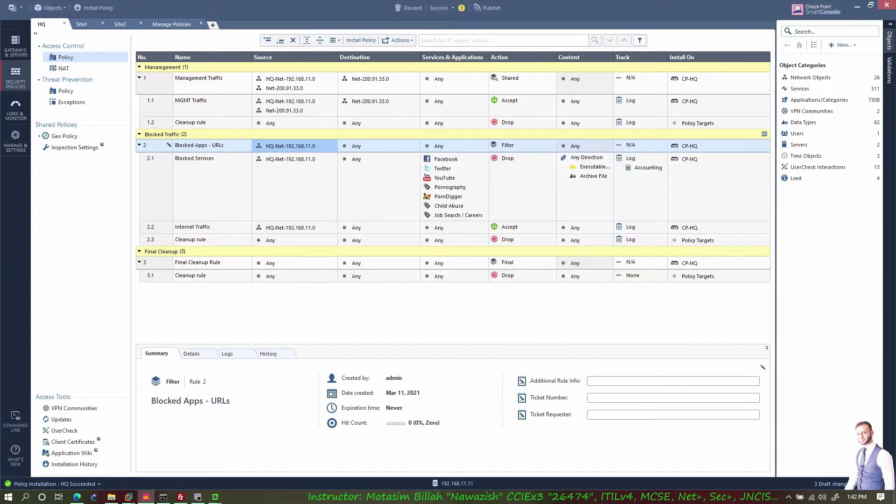
{"action": "left_click", "coordinate": [842, 44]}
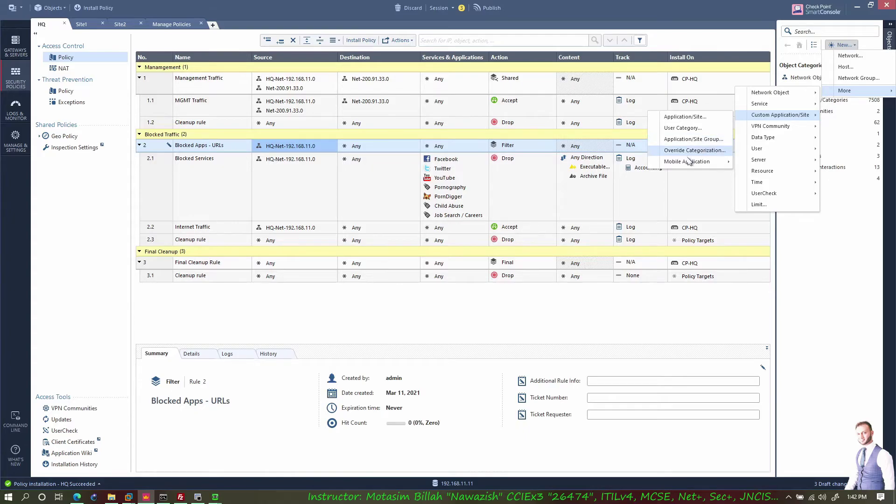
{"action": "left_click", "coordinate": [694, 139]}
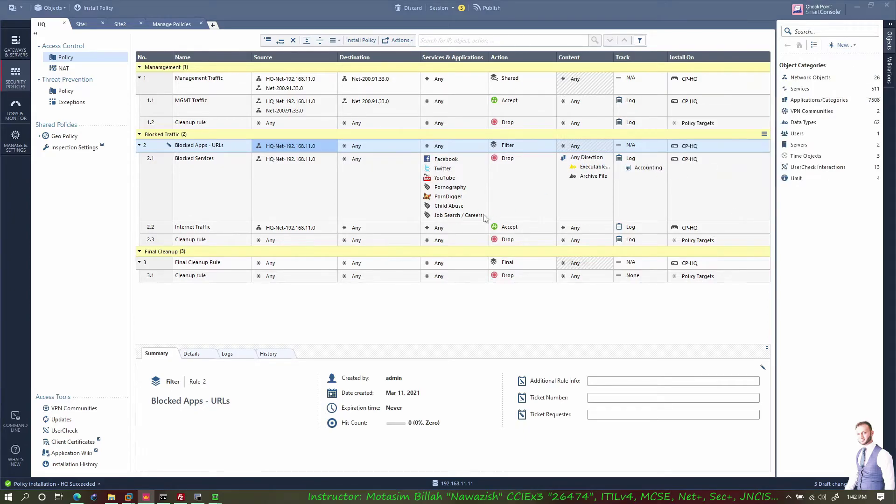
{"action": "left_click", "coordinate": [346, 210]}
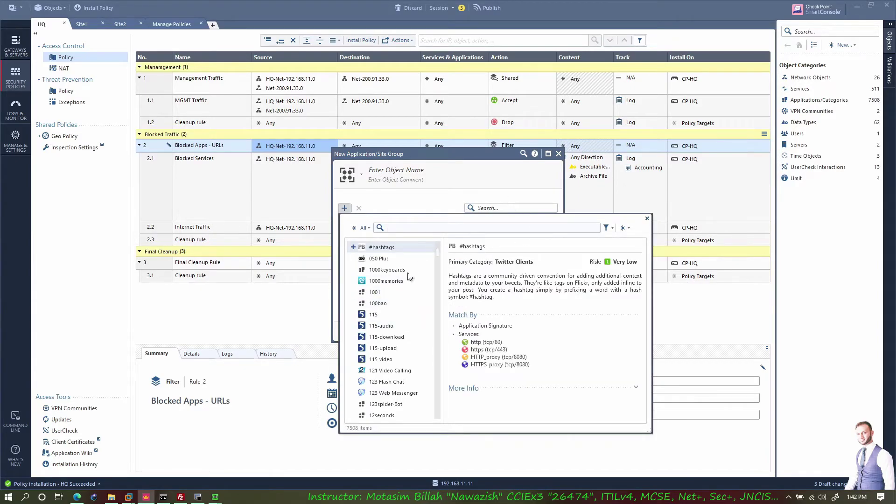
{"action": "key", "text": "Escape"}
{"action": "left_click", "coordinate": [559, 154]}
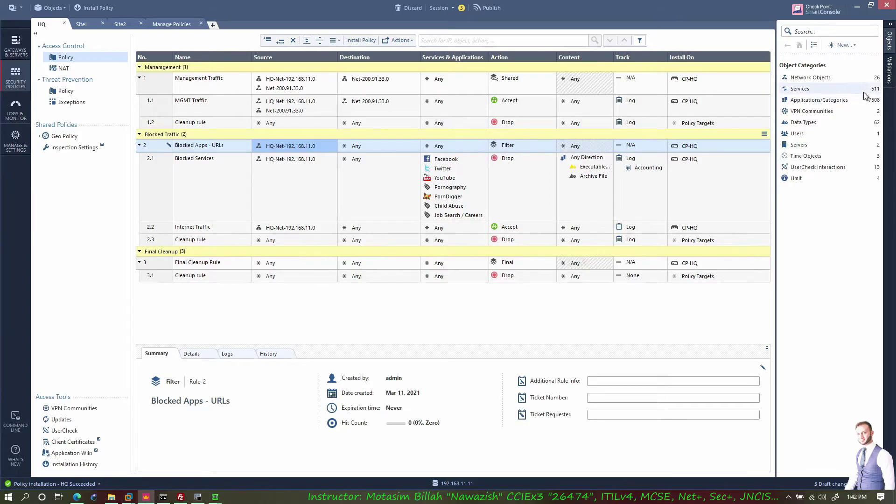
{"action": "left_click", "coordinate": [844, 45]}
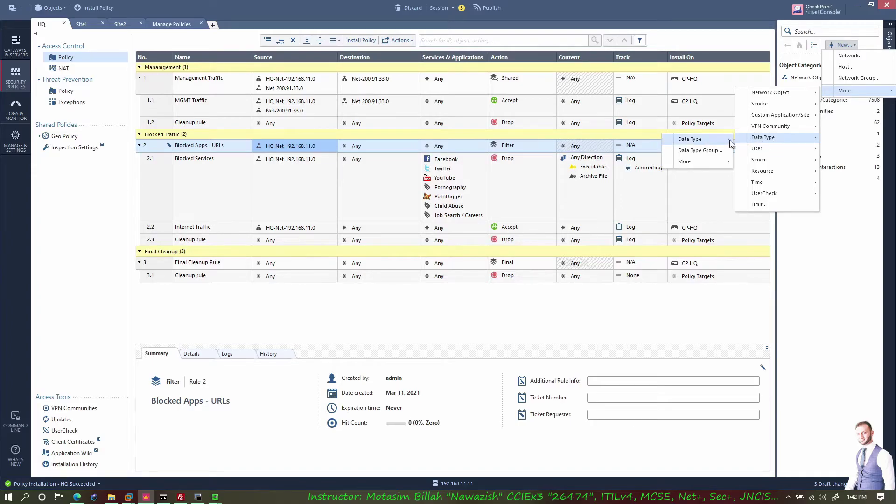
{"action": "mouse_move", "coordinate": [719, 142]}
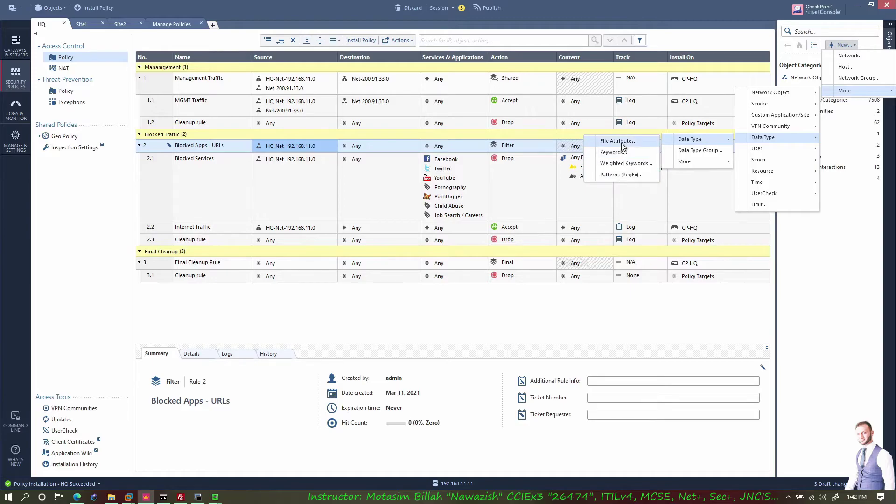
{"action": "left_click", "coordinate": [620, 142]}
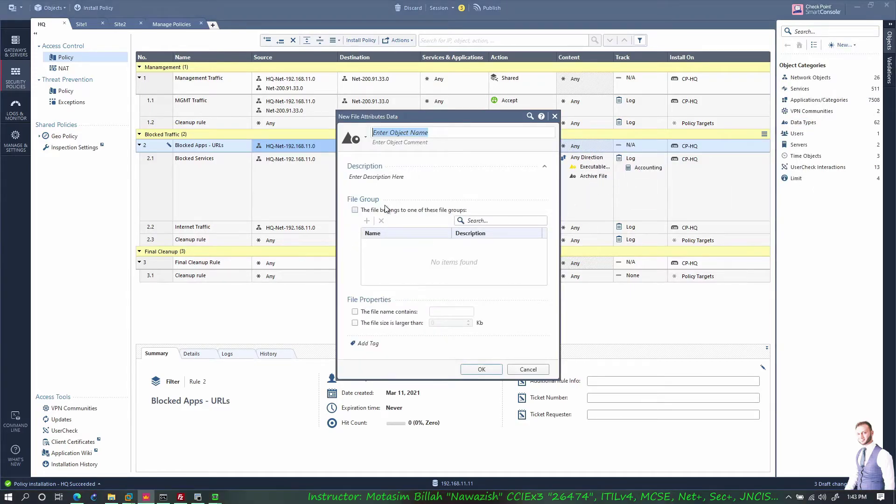
{"action": "left_click", "coordinate": [387, 312]}
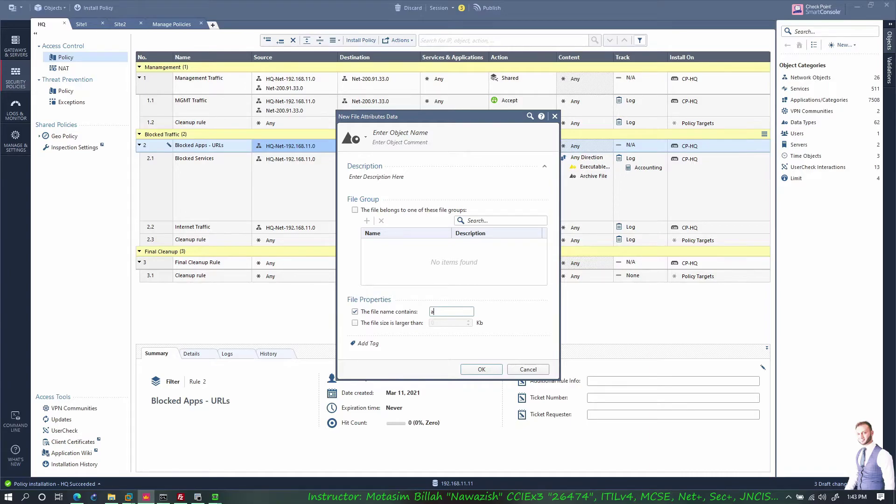
{"action": "left_click", "coordinate": [355, 210]}
{"action": "left_click", "coordinate": [367, 221]}
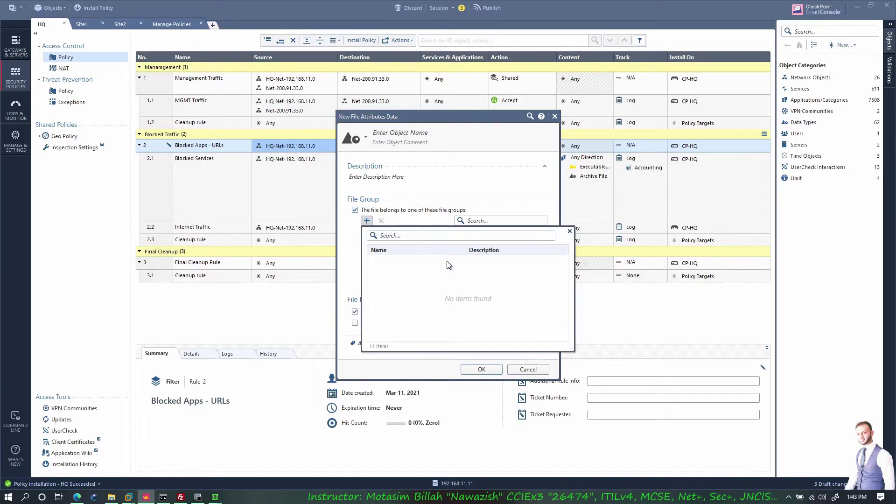
{"action": "type", "text": "te"}
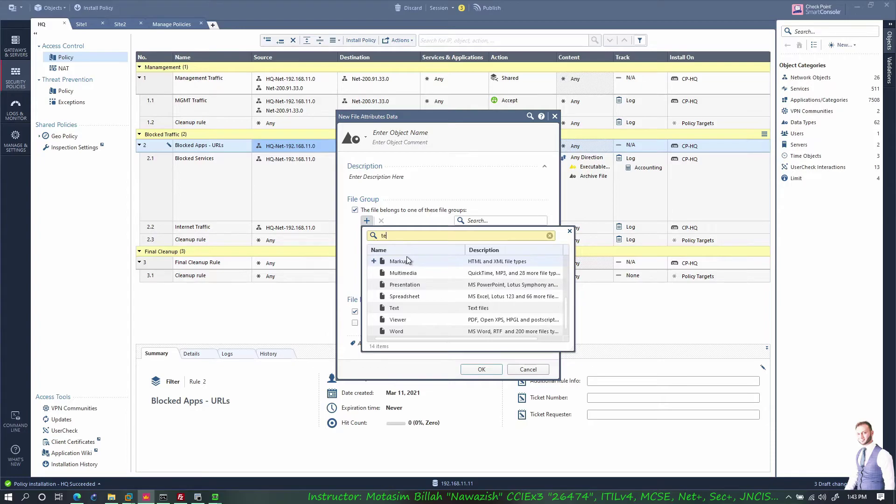
{"action": "left_click", "coordinate": [401, 262]}
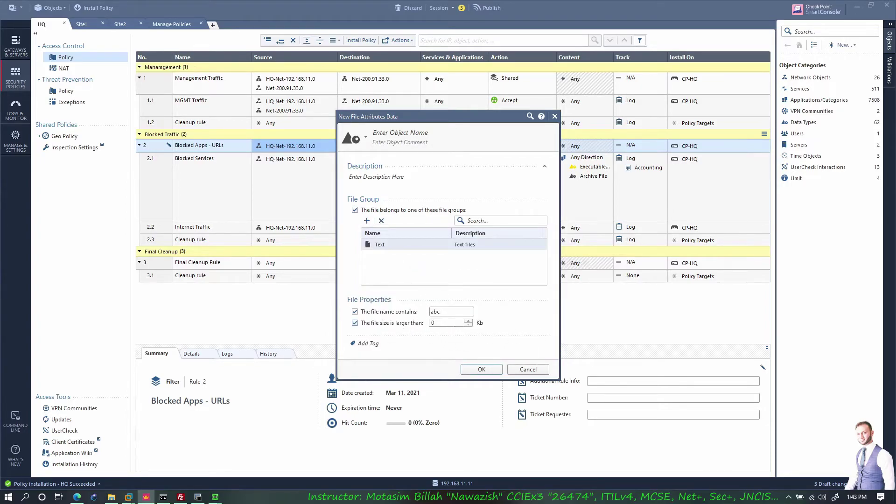
{"action": "left_click", "coordinate": [532, 371]}
{"action": "left_click", "coordinate": [506, 278]}
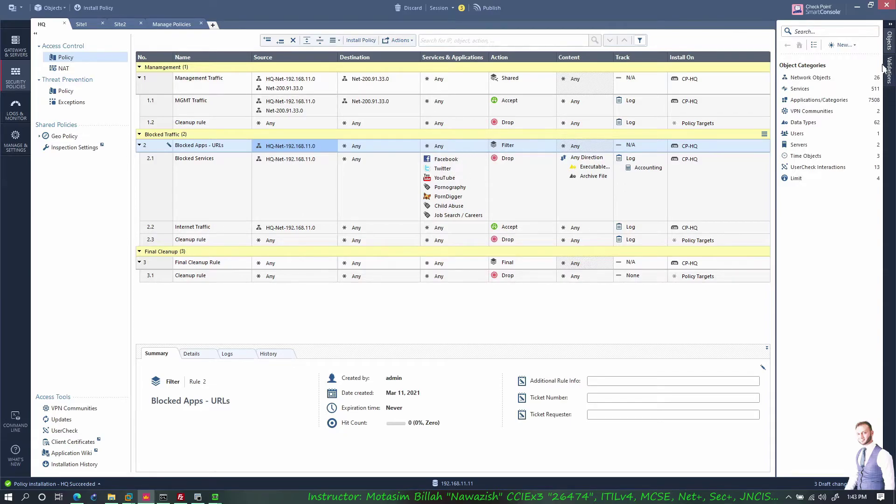
{"action": "left_click", "coordinate": [851, 45]}
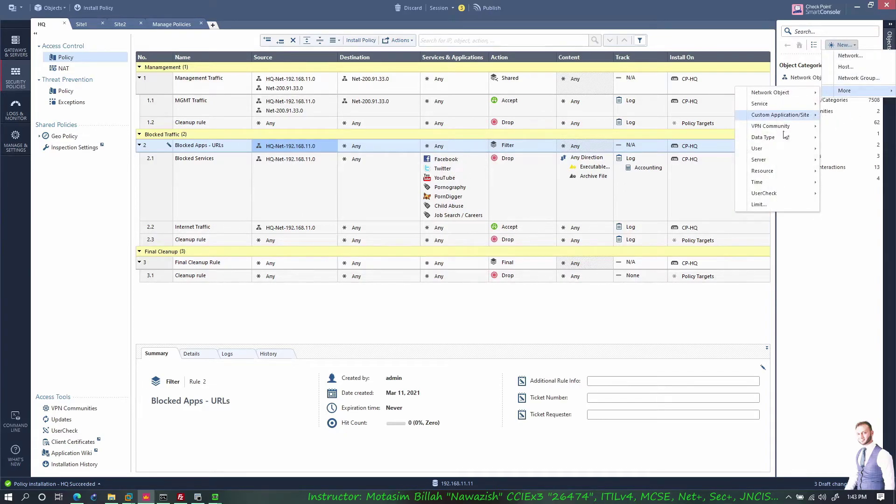
Show the New > More > User choices: LDAP Group, Access Role, User Group, User, User Template.
{"action": "mouse_move", "coordinate": [708, 139]}
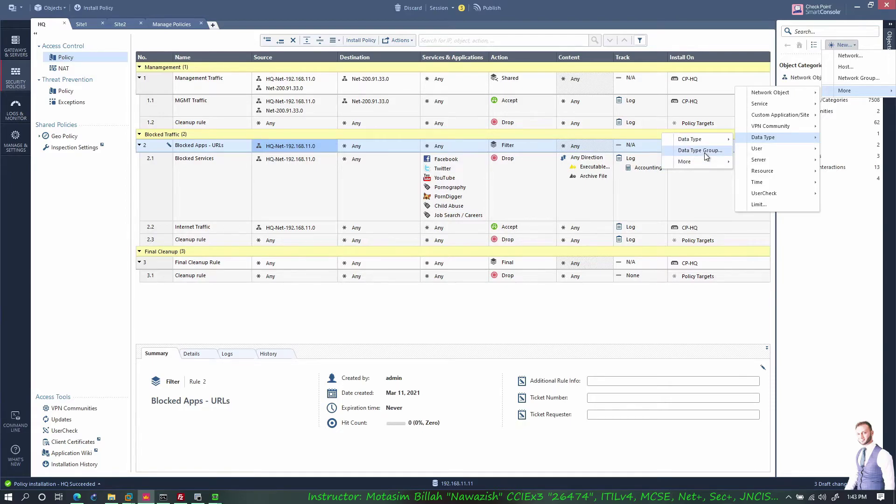
{"action": "mouse_move", "coordinate": [710, 160]}
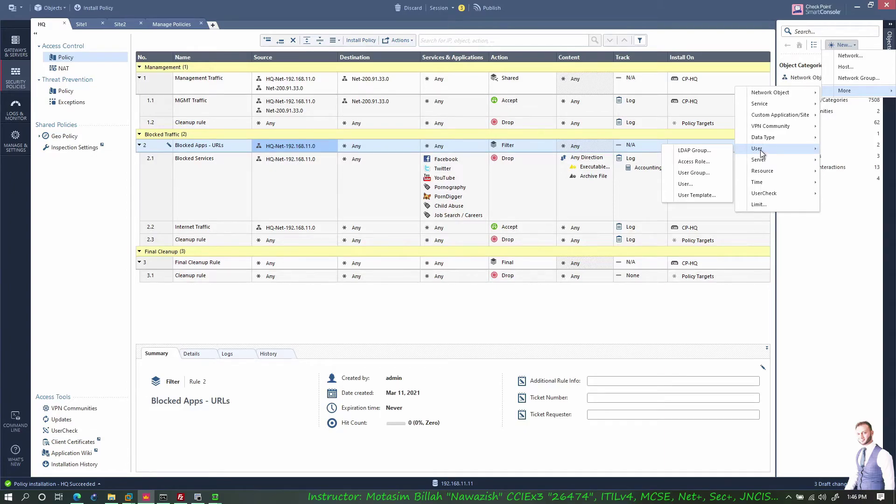
Create a new access role named Kamran, limited to network HQ-Net-192.168.11.0.
{"action": "left_click", "coordinate": [688, 162]}
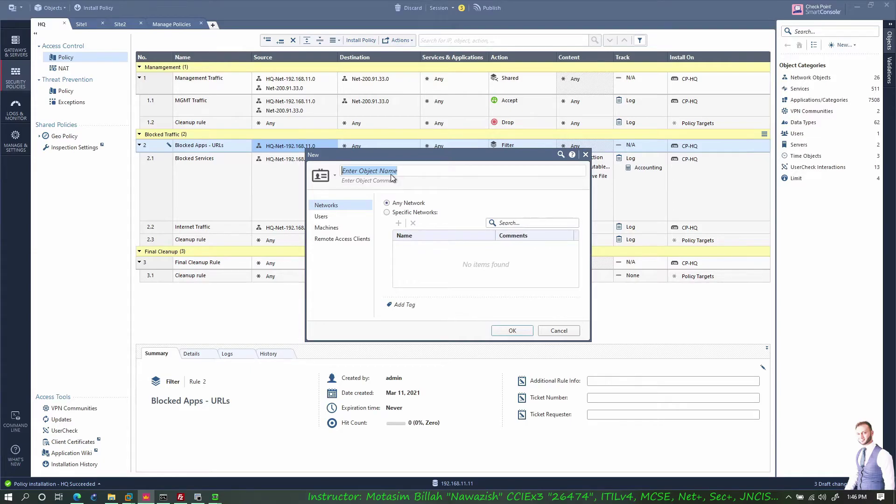
{"action": "type", "text": "Kamran"}
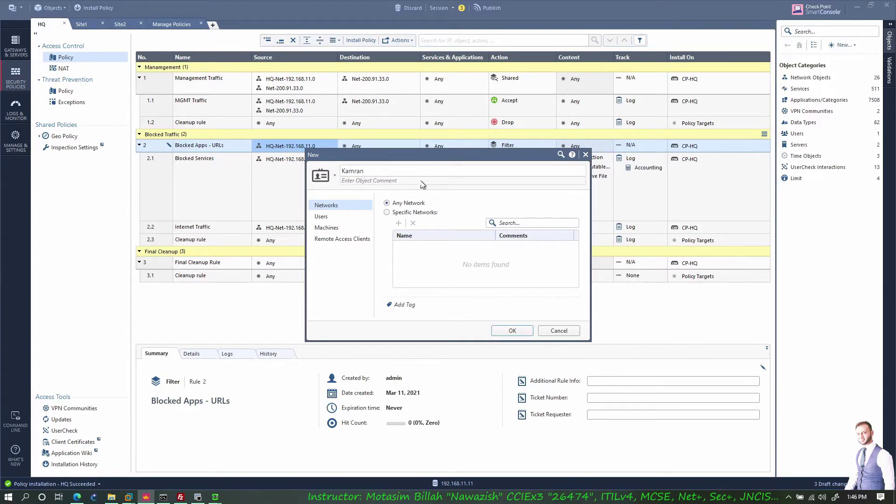
{"action": "left_click", "coordinate": [387, 213]}
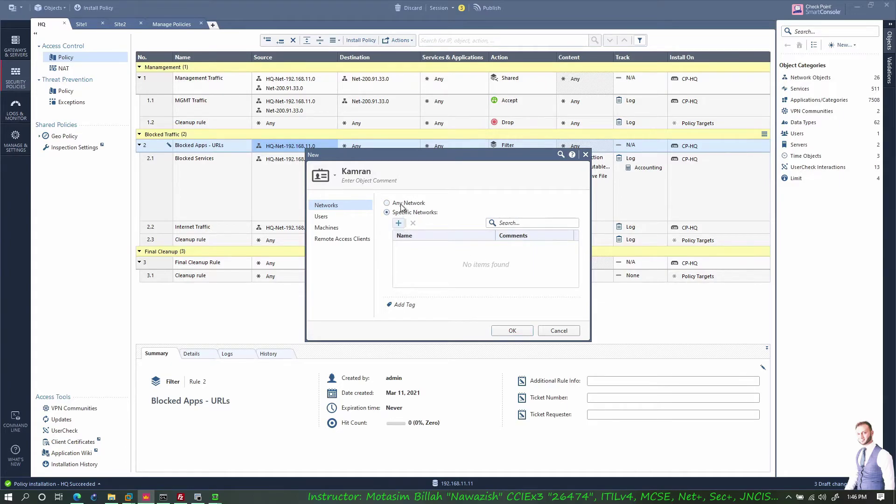
{"action": "left_click", "coordinate": [402, 213]}
{"action": "left_click", "coordinate": [398, 223]}
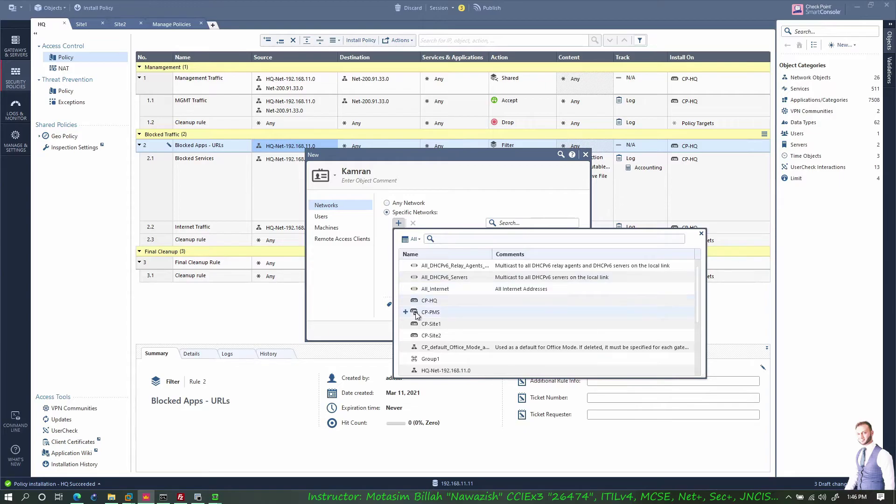
{"action": "scroll", "coordinate": [423, 317], "scroll_direction": "down", "scroll_amount": 1}
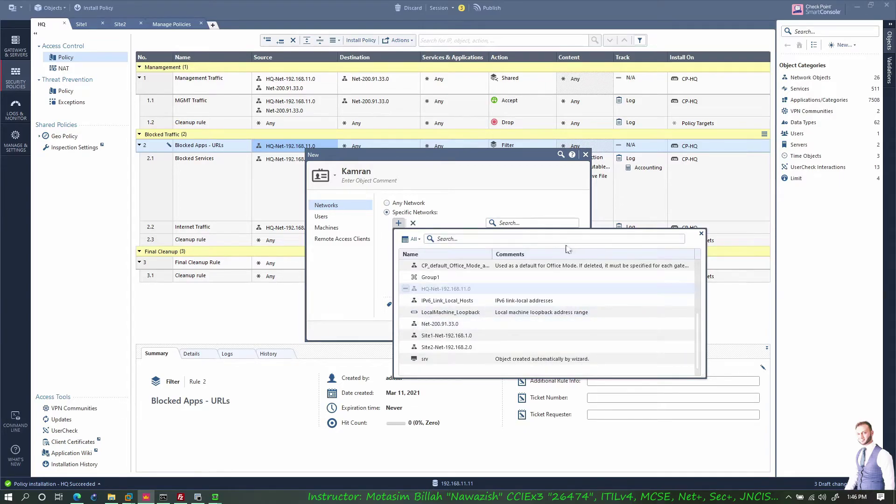
{"action": "left_click", "coordinate": [406, 289]}
{"action": "left_click", "coordinate": [440, 181]}
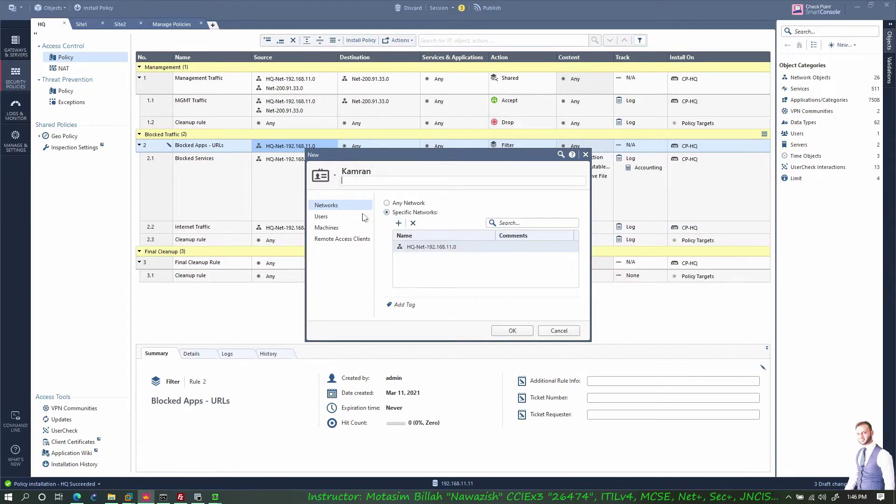
Add the directory user Kamran from motasim.com's Users container to the role.
{"action": "left_click", "coordinate": [321, 216]}
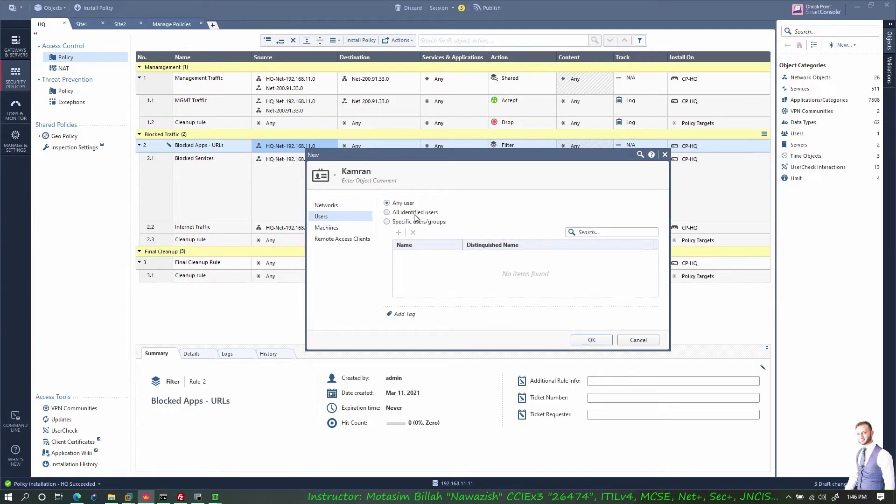
{"action": "double_click", "coordinate": [357, 171]}
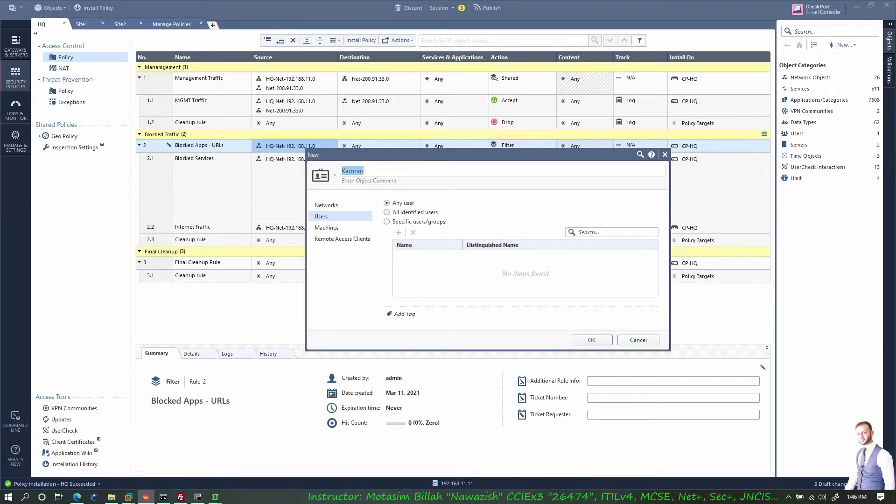
{"action": "left_click", "coordinate": [400, 223]}
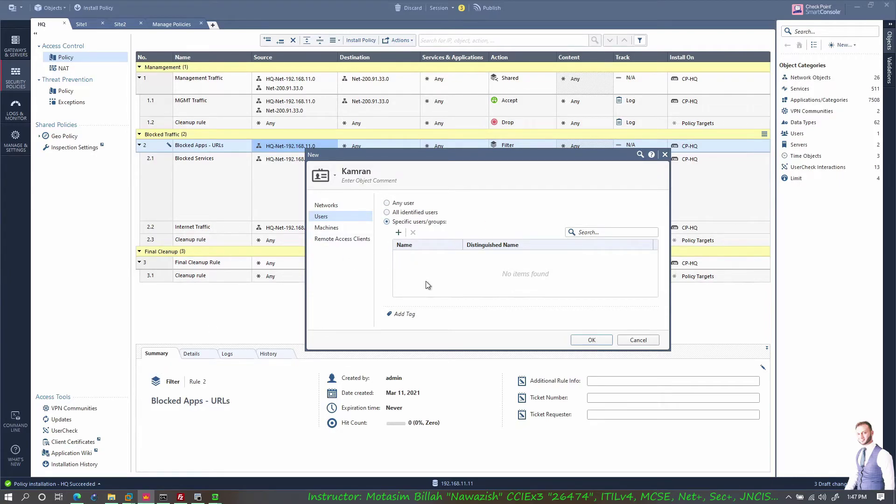
{"action": "left_click", "coordinate": [400, 233]}
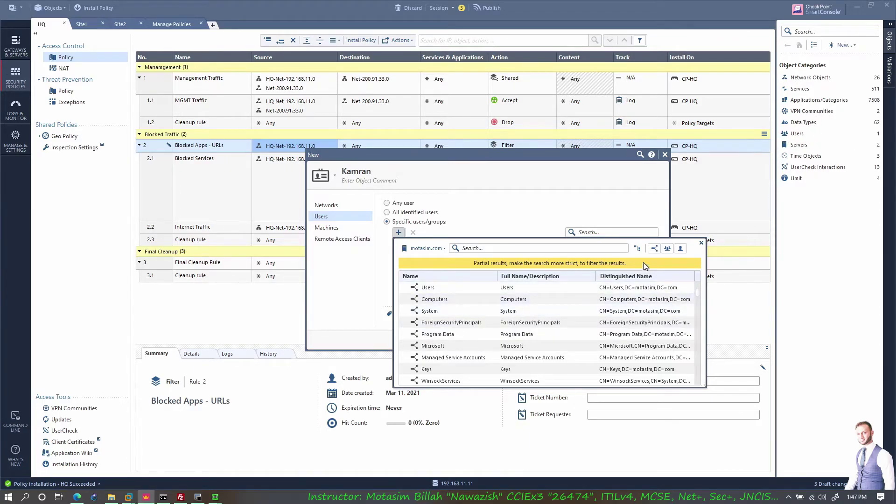
{"action": "left_click", "coordinate": [638, 249]}
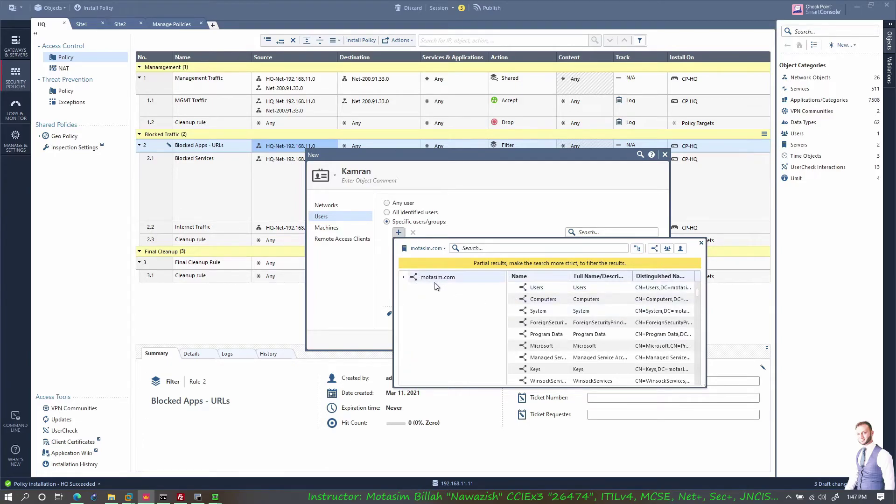
{"action": "left_click", "coordinate": [78, 499]}
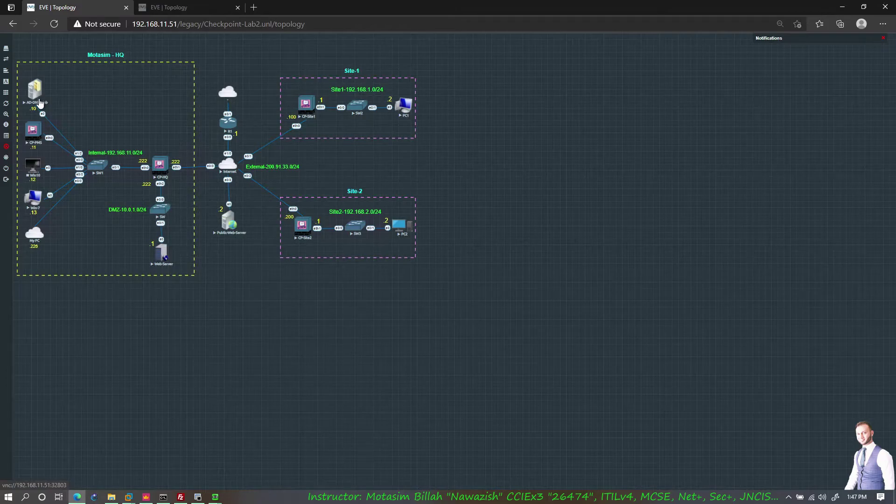
{"action": "left_click", "coordinate": [145, 497]}
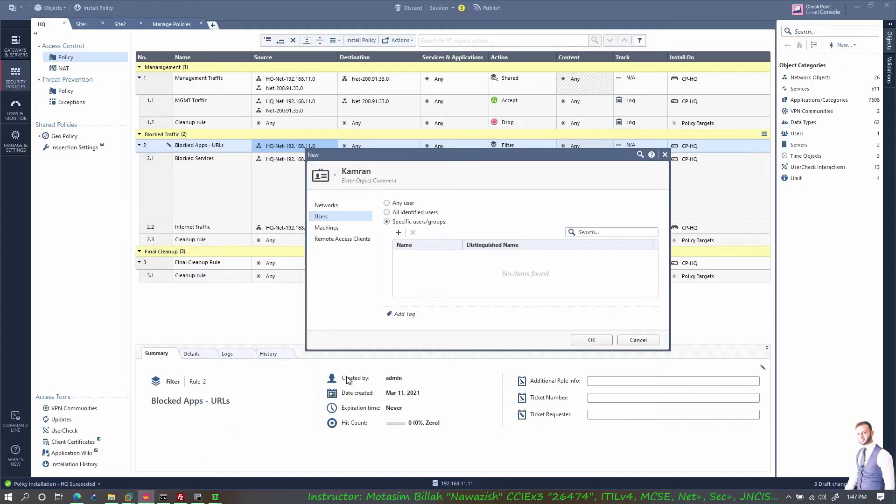
{"action": "left_click", "coordinate": [398, 233]}
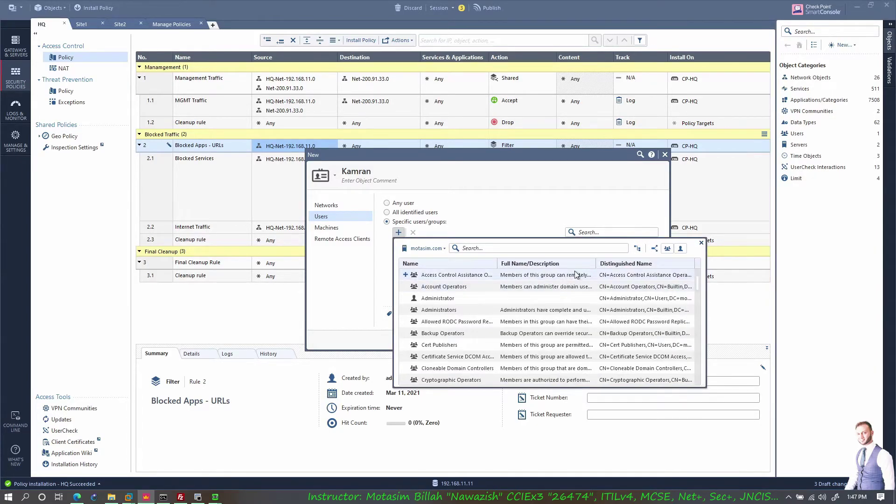
{"action": "left_click", "coordinate": [637, 248]}
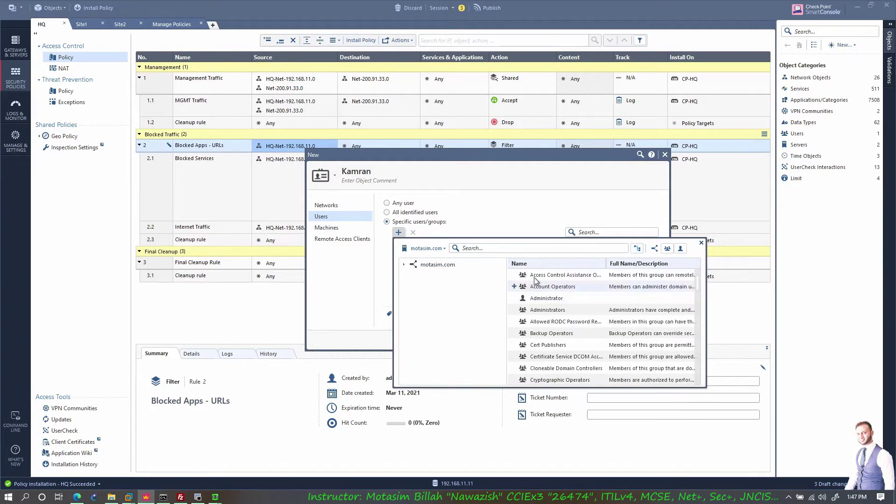
{"action": "left_click", "coordinate": [405, 264]}
{"action": "left_click", "coordinate": [435, 354]}
{"action": "scroll", "coordinate": [551, 322], "scroll_direction": "down", "scroll_amount": 5}
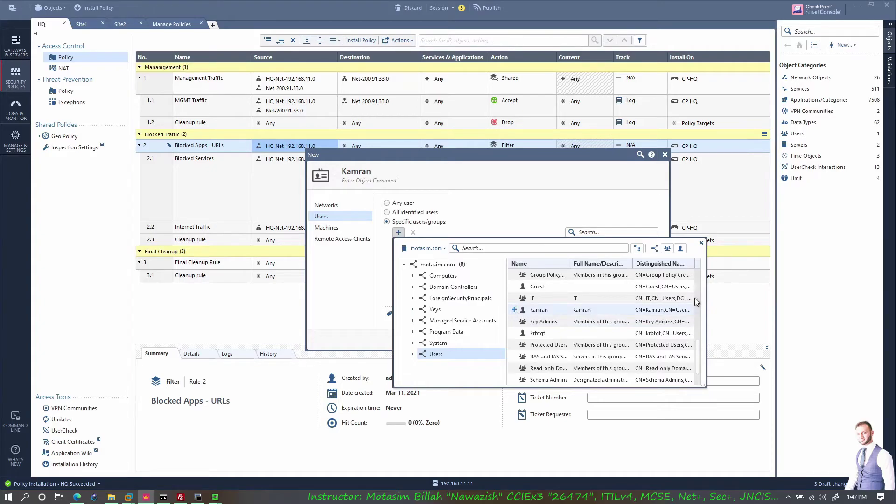
{"action": "left_click", "coordinate": [514, 310]}
{"action": "left_click", "coordinate": [374, 286]}
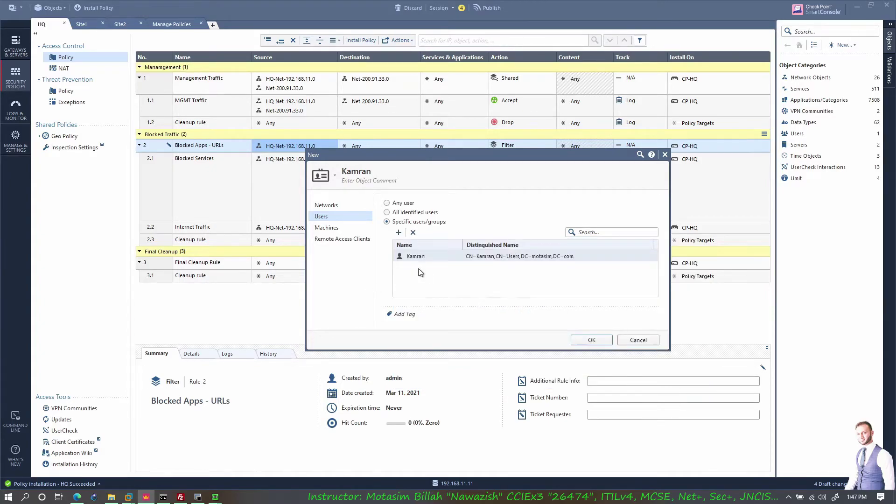
Leave the role's machines set to Any machine and save the Kamran role.
{"action": "left_click", "coordinate": [329, 229]}
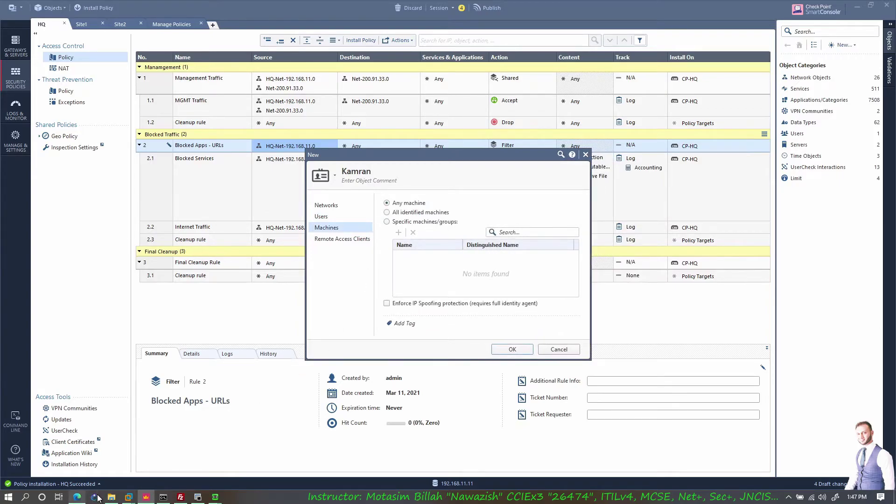
{"action": "left_click", "coordinate": [77, 497]}
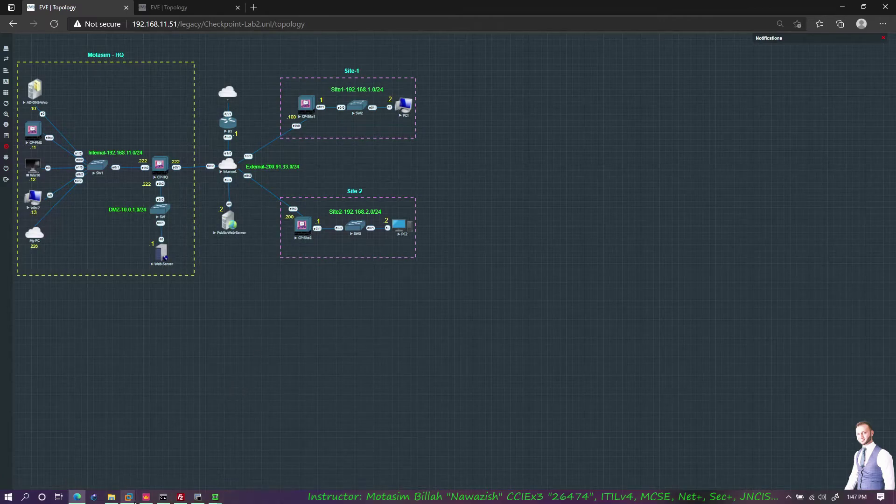
{"action": "left_click", "coordinate": [146, 497]}
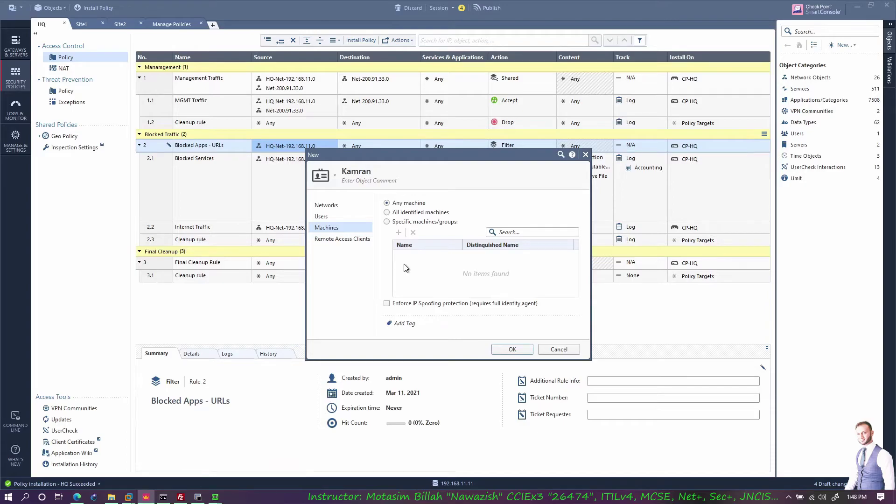
{"action": "left_click", "coordinate": [394, 222]}
{"action": "left_click", "coordinate": [398, 233]}
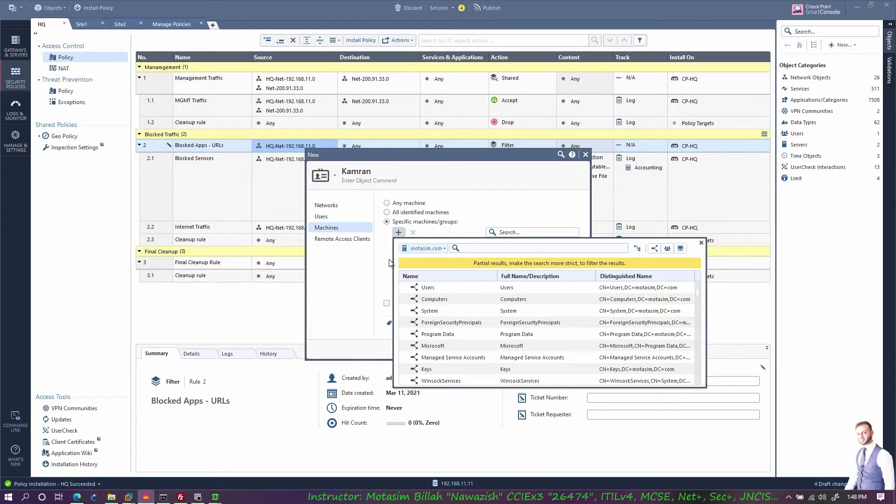
{"action": "left_click", "coordinate": [387, 204]}
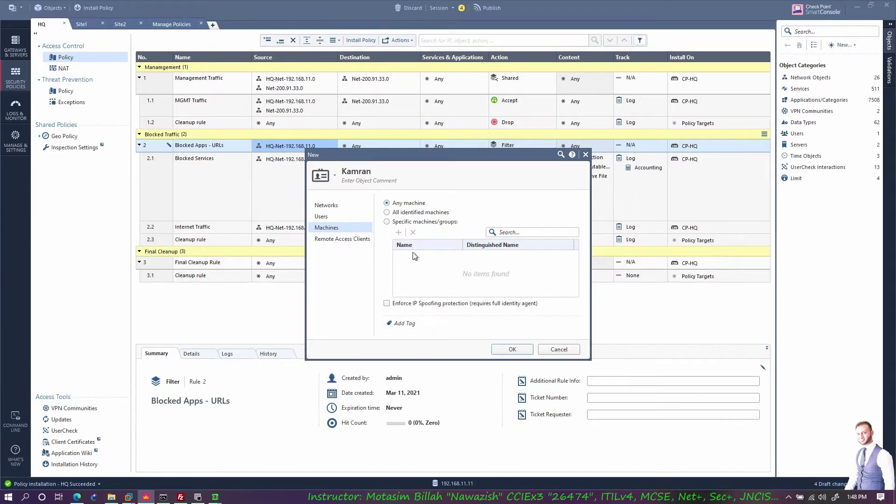
{"action": "left_click", "coordinate": [512, 351]}
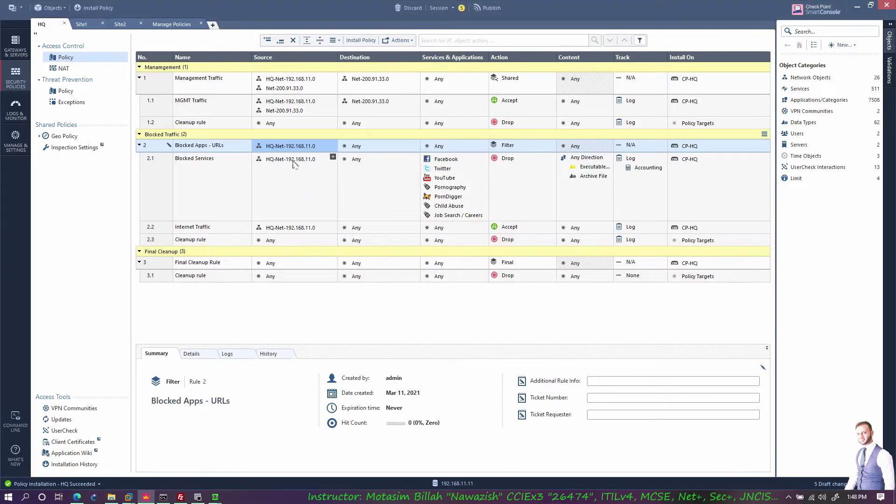
Insert a new rule above Blocked Services and name it Kamran.
{"action": "left_click", "coordinate": [217, 169]}
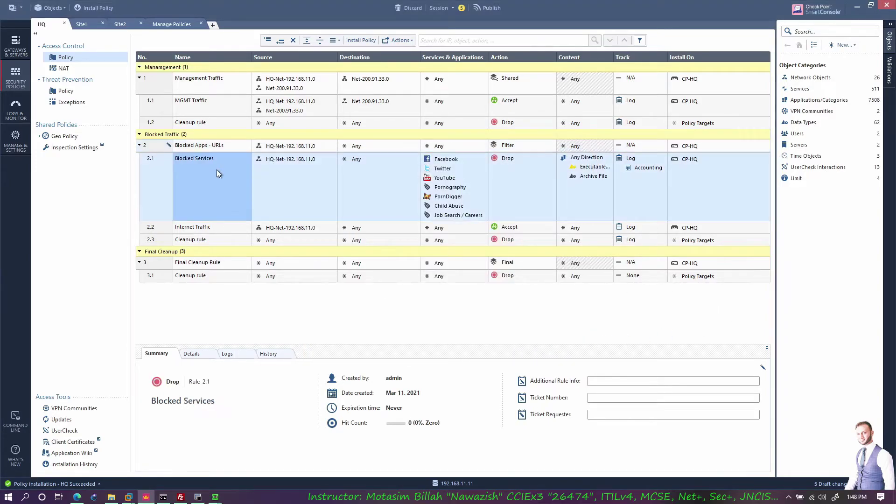
{"action": "left_click", "coordinate": [161, 164]}
{"action": "right_click", "coordinate": [164, 164]}
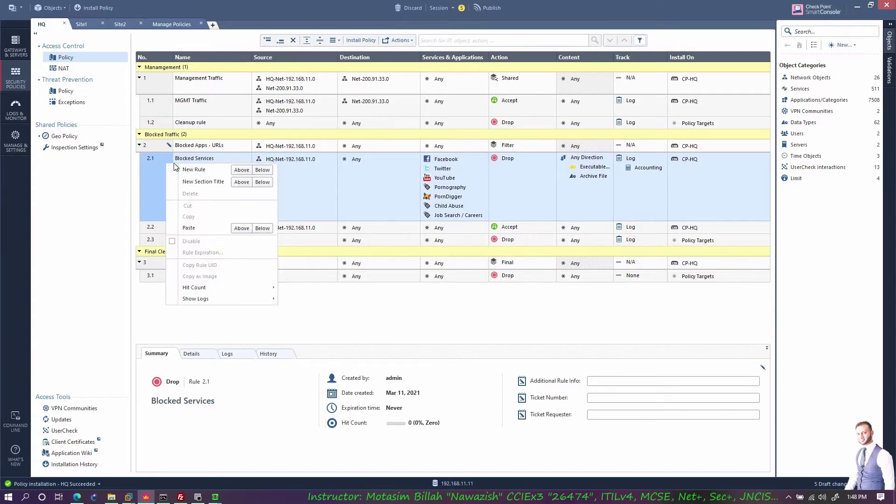
{"action": "left_click", "coordinate": [238, 172]}
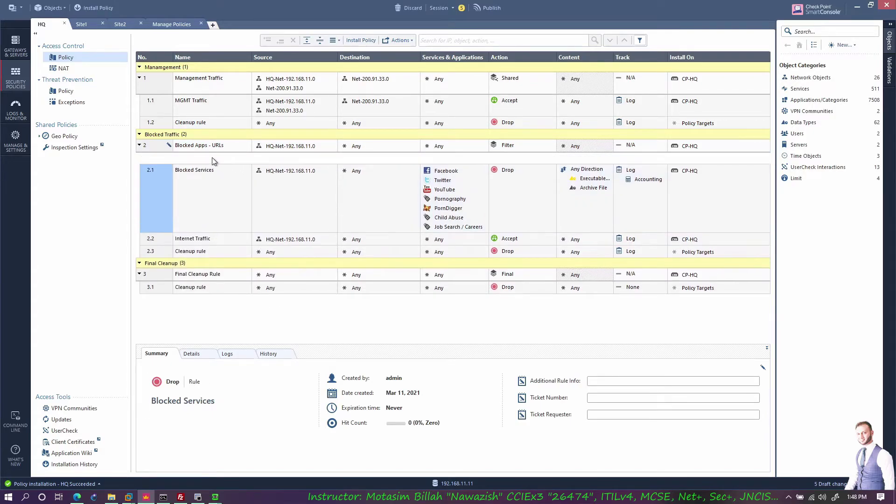
{"action": "double_click", "coordinate": [211, 161]}
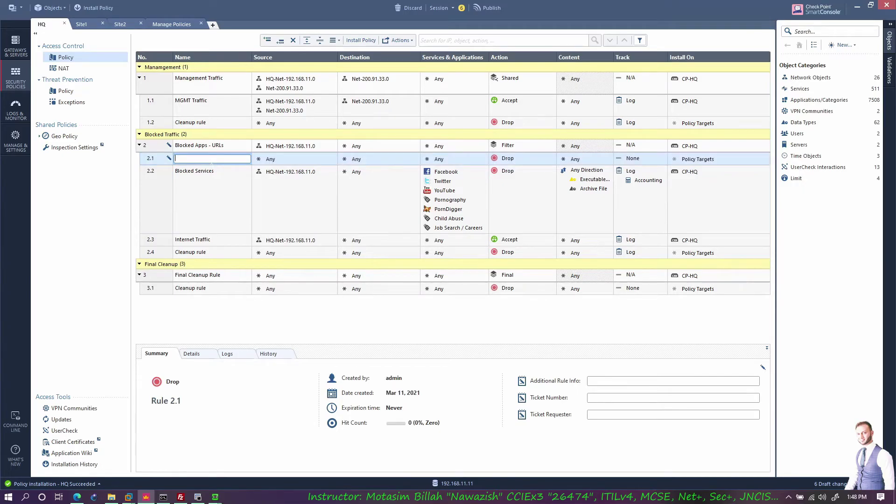
{"action": "type", "text": "Kamran"}
{"action": "left_click", "coordinate": [312, 161]}
Set the new rule's source to the Kamran role and its action to Accept.
{"action": "left_click", "coordinate": [333, 157]}
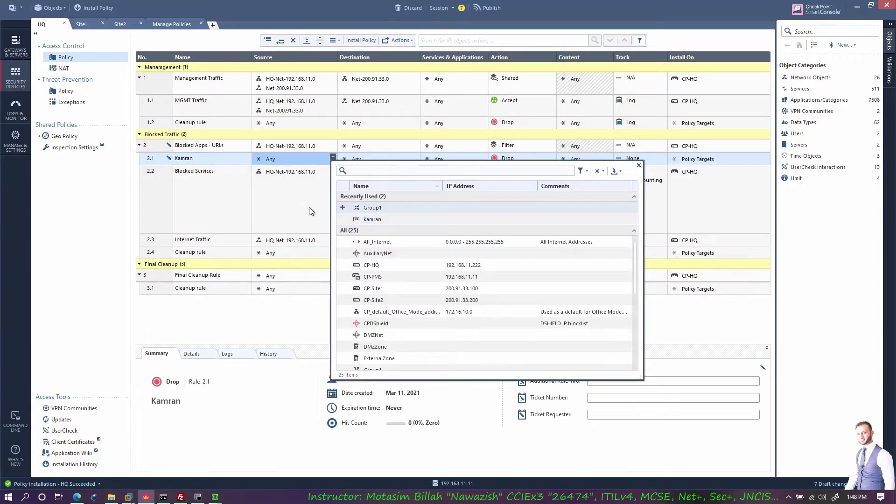
{"action": "left_click", "coordinate": [342, 219]}
{"action": "left_click", "coordinate": [299, 209]}
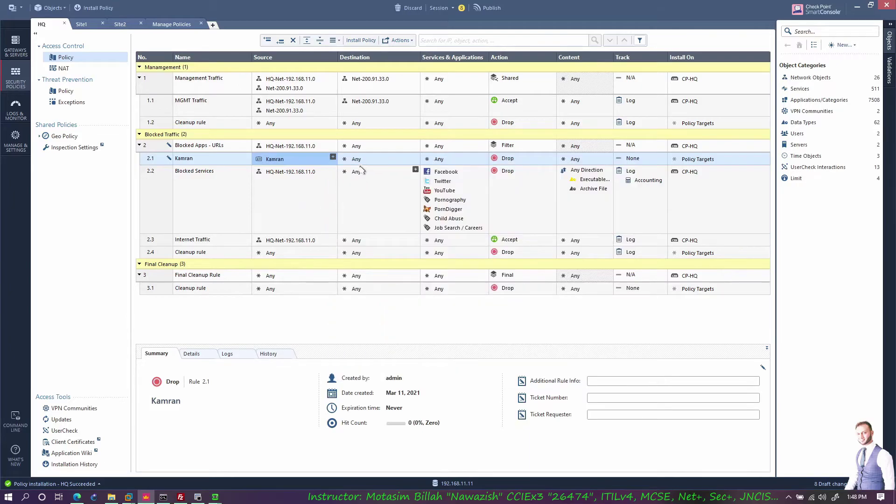
{"action": "left_click", "coordinate": [523, 164]}
{"action": "left_click", "coordinate": [552, 156]}
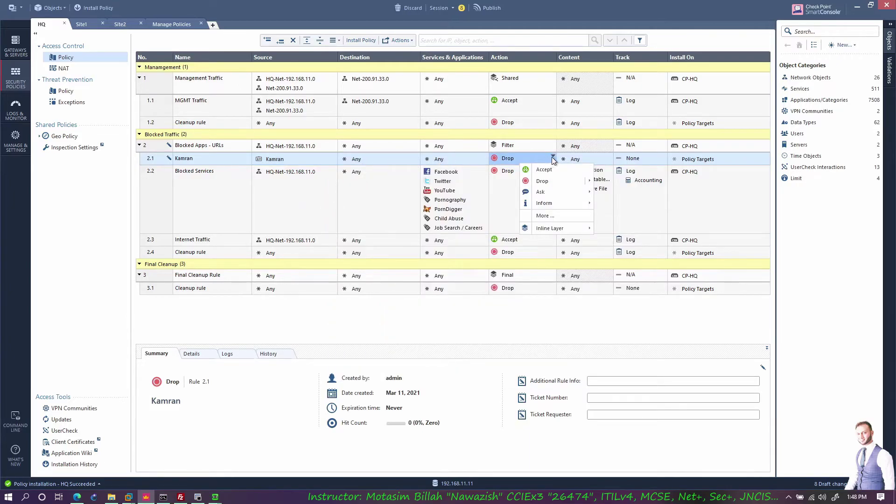
{"action": "left_click", "coordinate": [545, 167]}
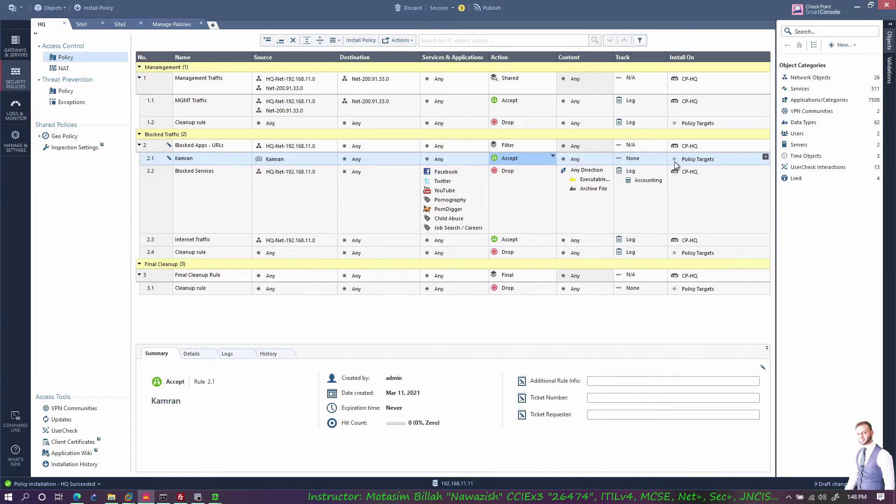
{"action": "mouse_move", "coordinate": [686, 163]}
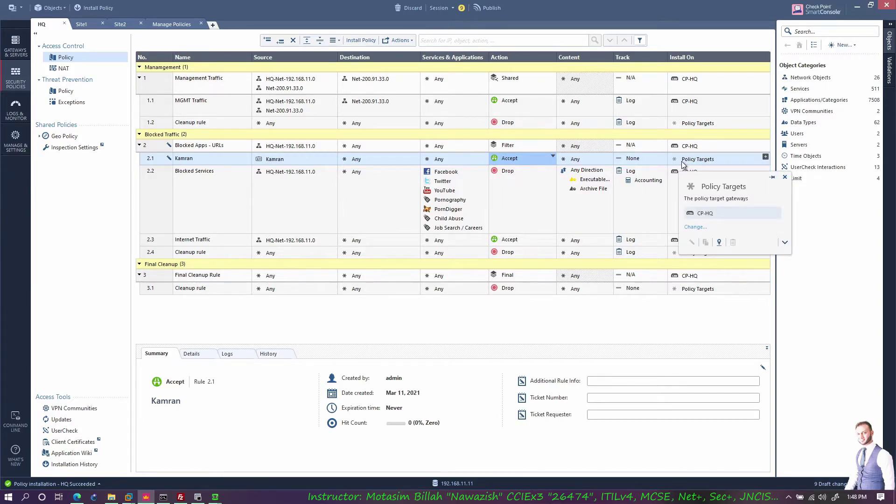
{"action": "left_click", "coordinate": [298, 184]}
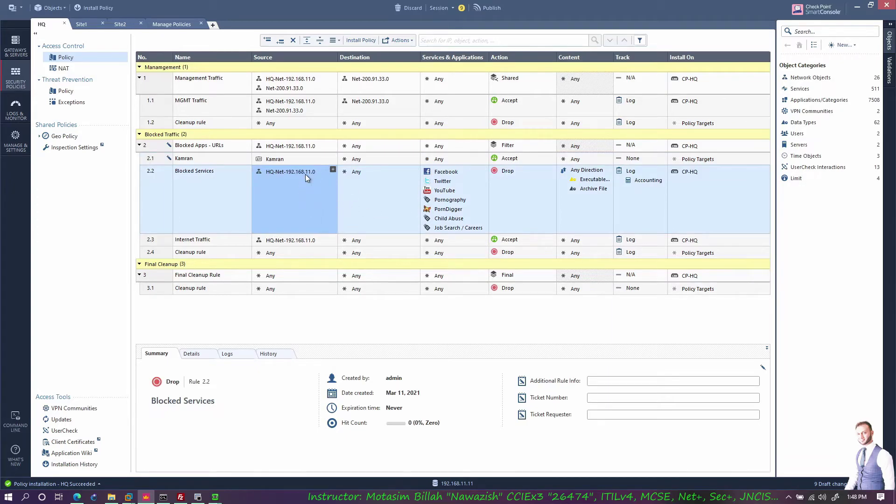
{"action": "mouse_move", "coordinate": [304, 174]}
Start a new user object from the New menu, then cancel it.
{"action": "left_click", "coordinate": [843, 45]}
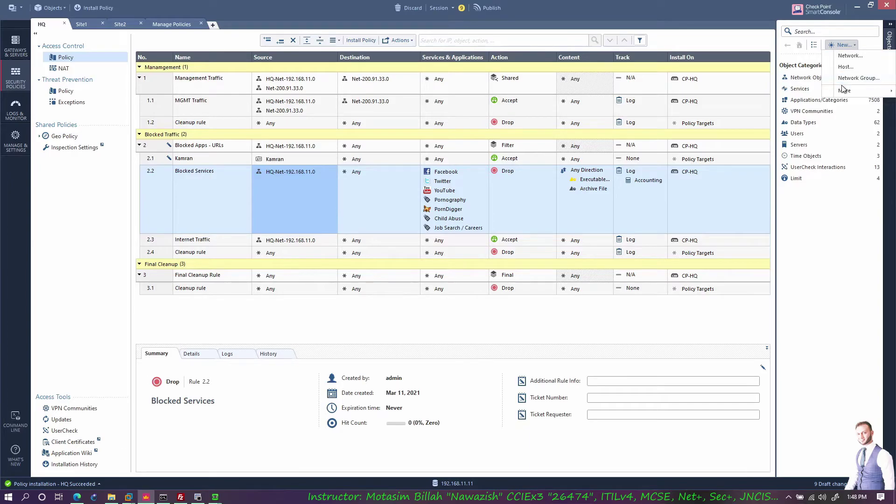
{"action": "mouse_move", "coordinate": [844, 90]}
{"action": "mouse_move", "coordinate": [770, 153]}
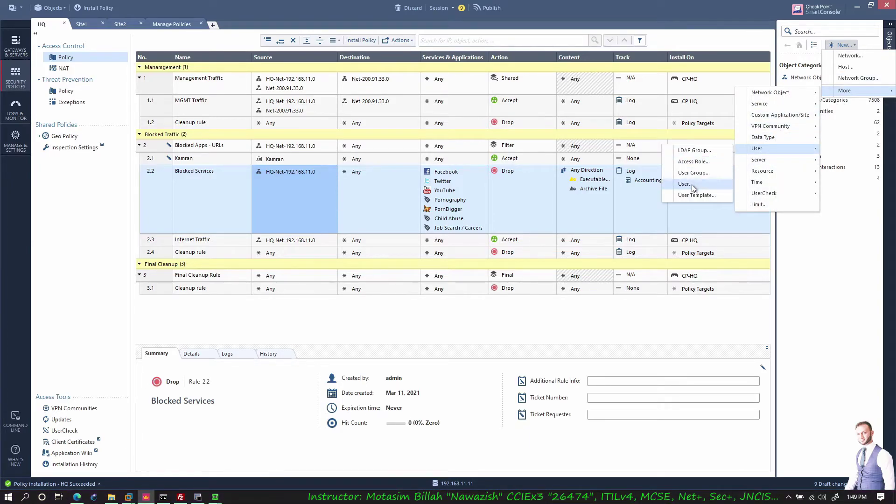
{"action": "left_click", "coordinate": [687, 184]}
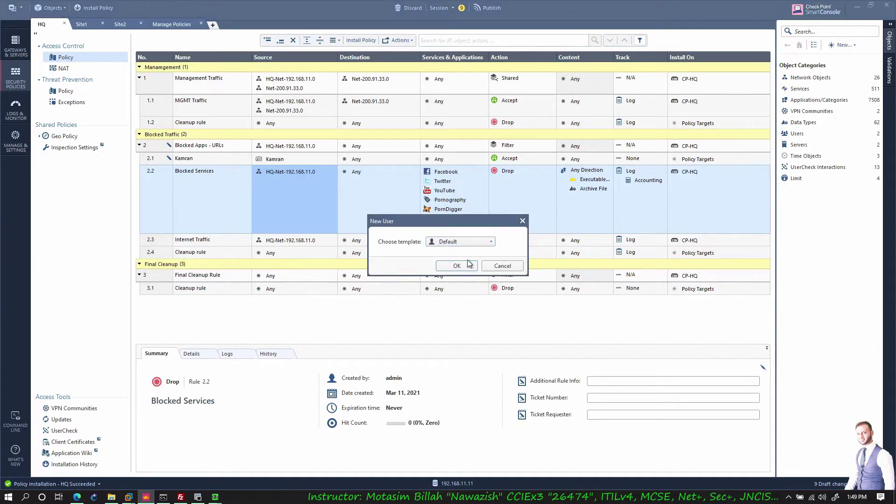
{"action": "left_click", "coordinate": [503, 265]}
Reveal the New > More > Time choices, Time... and Time Group....
{"action": "left_click", "coordinate": [843, 45]}
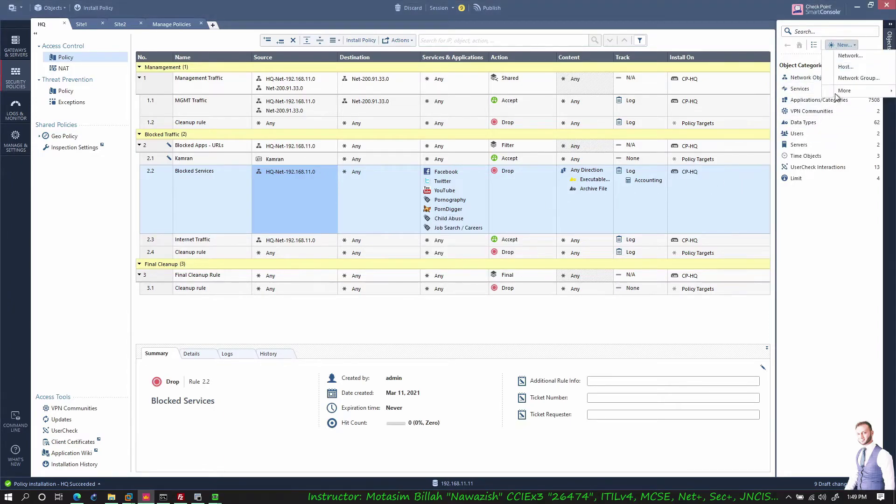
{"action": "mouse_move", "coordinate": [843, 91]}
{"action": "mouse_move", "coordinate": [786, 149]}
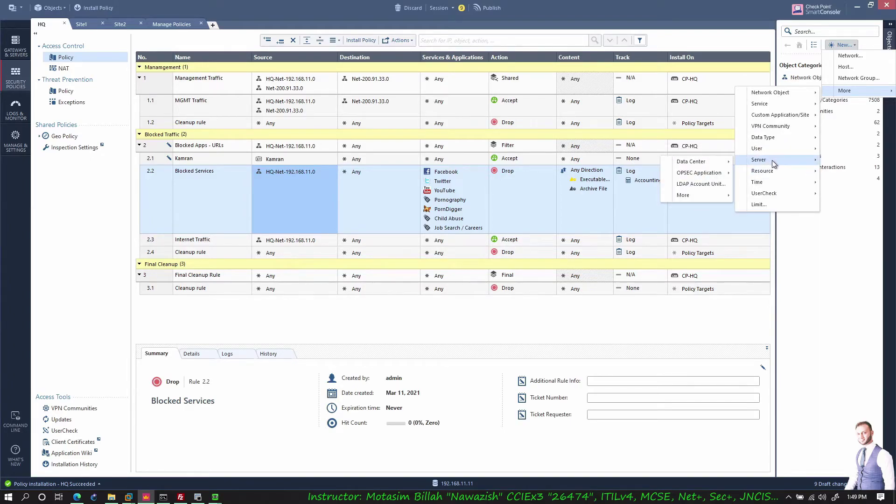
{"action": "mouse_move", "coordinate": [709, 174]}
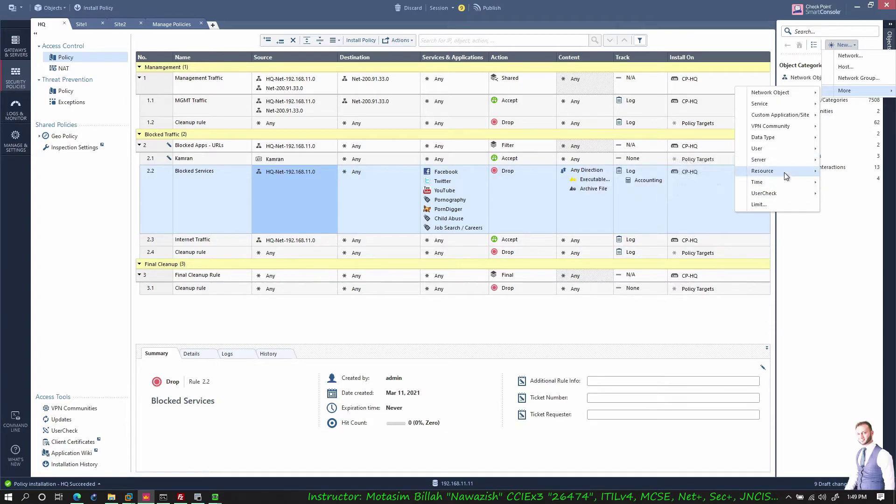
{"action": "mouse_move", "coordinate": [789, 172]}
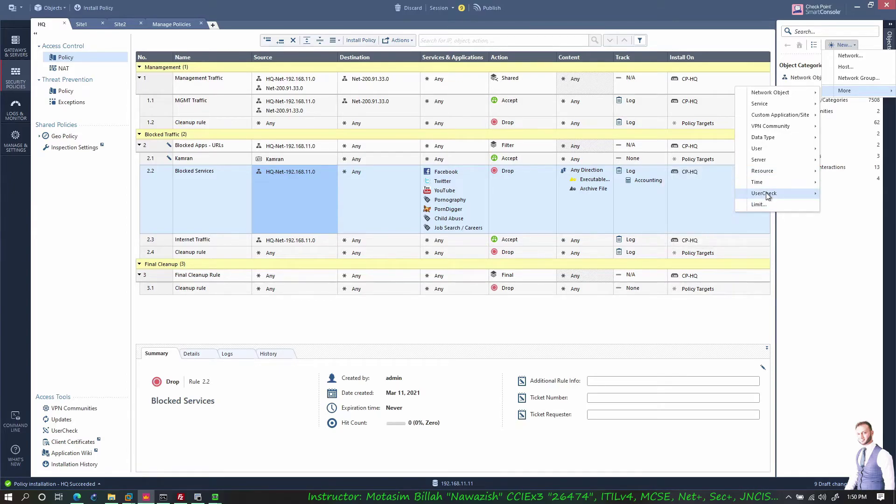
{"action": "mouse_move", "coordinate": [774, 185]}
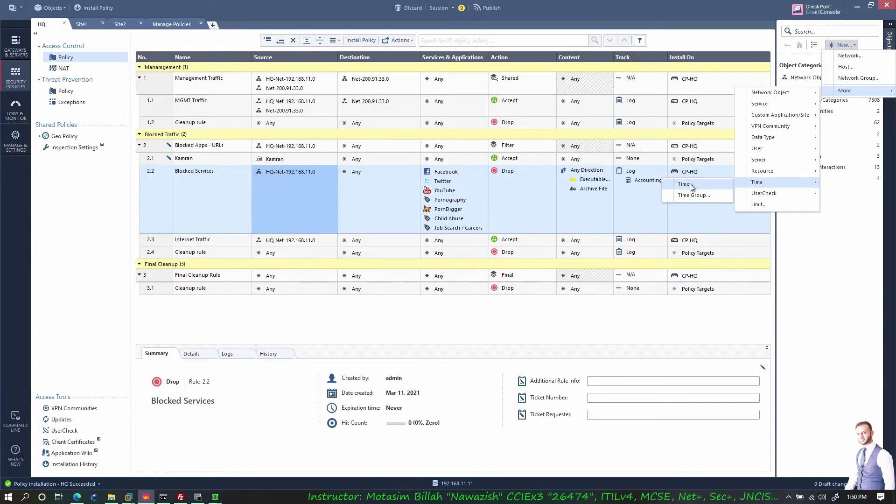
Name a new time object Shift1, enable hour range 00:00–08:00, and save it.
{"action": "left_click", "coordinate": [460, 189]}
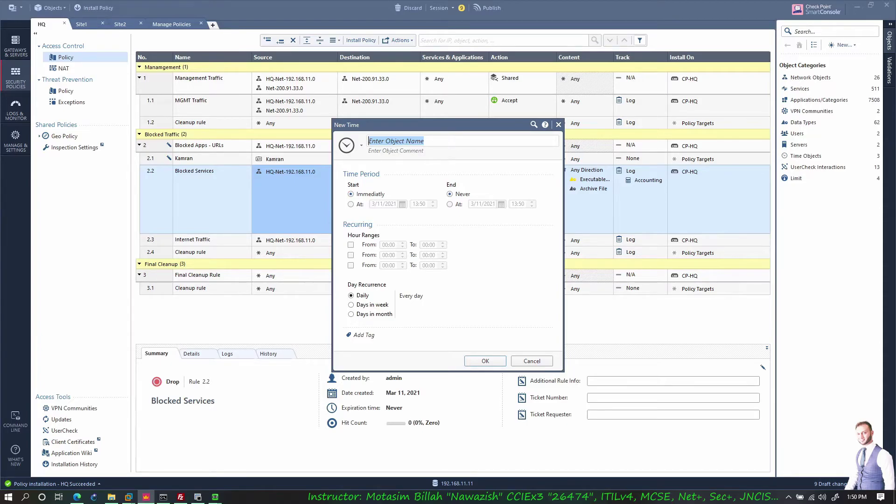
{"action": "type", "text": "Shift1"}
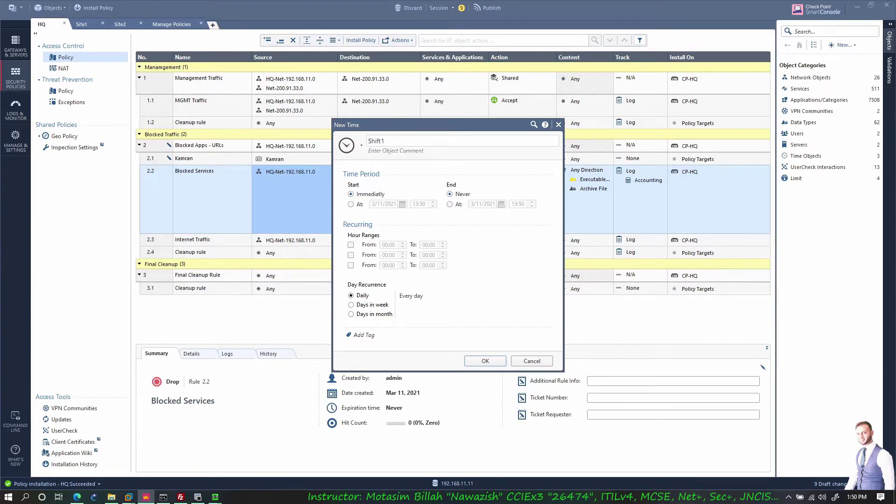
{"action": "left_click", "coordinate": [392, 192]}
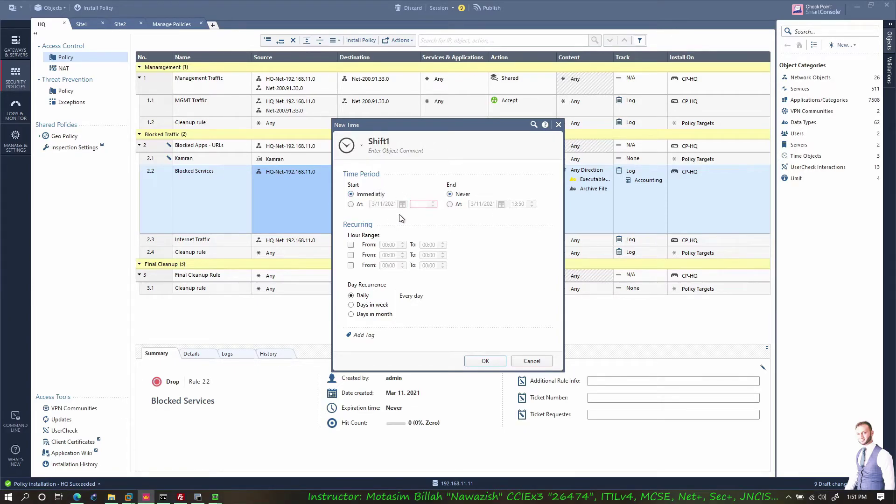
{"action": "left_click", "coordinate": [351, 245]}
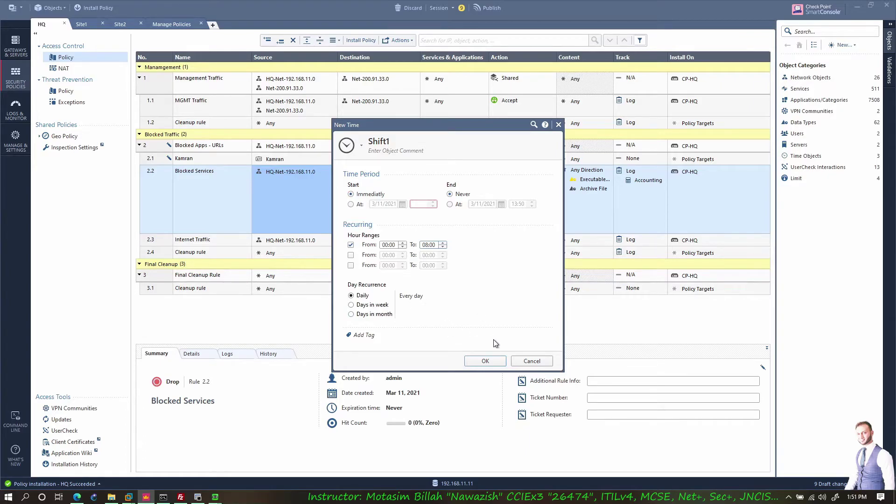
{"action": "left_click", "coordinate": [494, 360]}
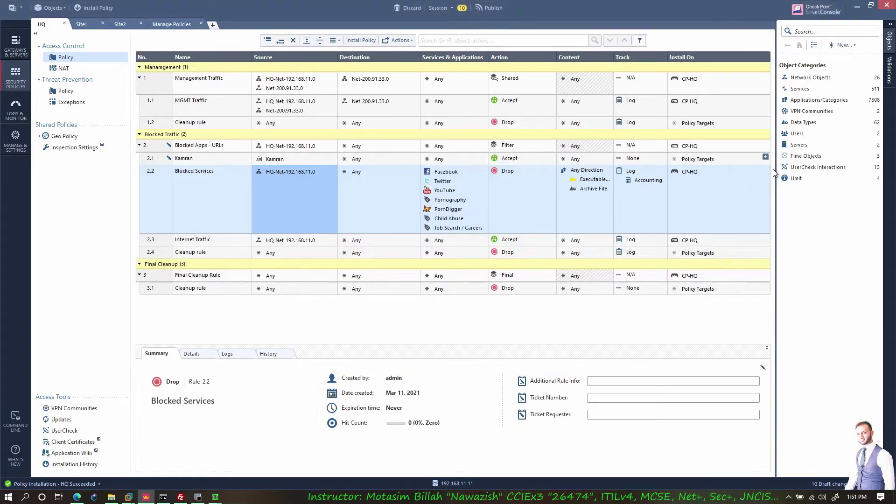
Browse the existing time objects, checking the Every_Day object's details.
{"action": "left_click", "coordinate": [824, 156]}
{"action": "left_click", "coordinate": [801, 81]}
{"action": "left_click", "coordinate": [802, 80]}
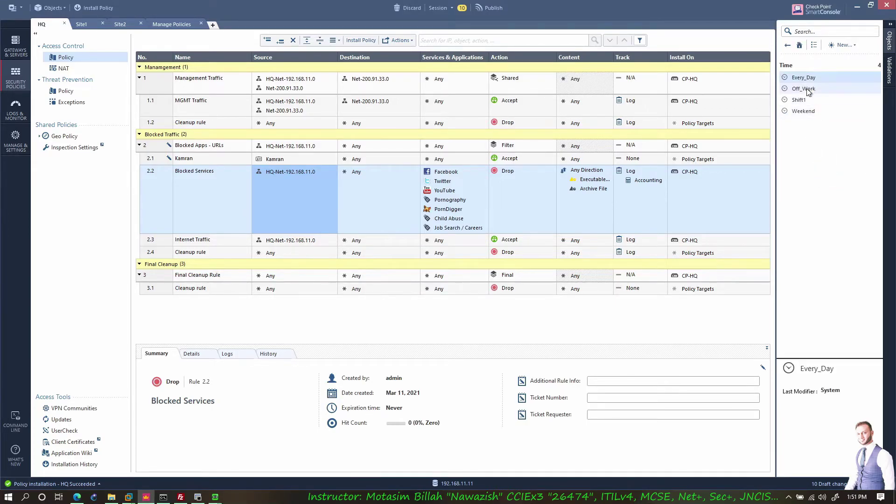
{"action": "left_click", "coordinate": [787, 45]}
{"action": "left_click", "coordinate": [788, 44]}
Create time object Shift2 with a daily hour range of 08:00 to 16:00.
{"action": "left_click", "coordinate": [843, 45]}
{"action": "mouse_move", "coordinate": [845, 91]}
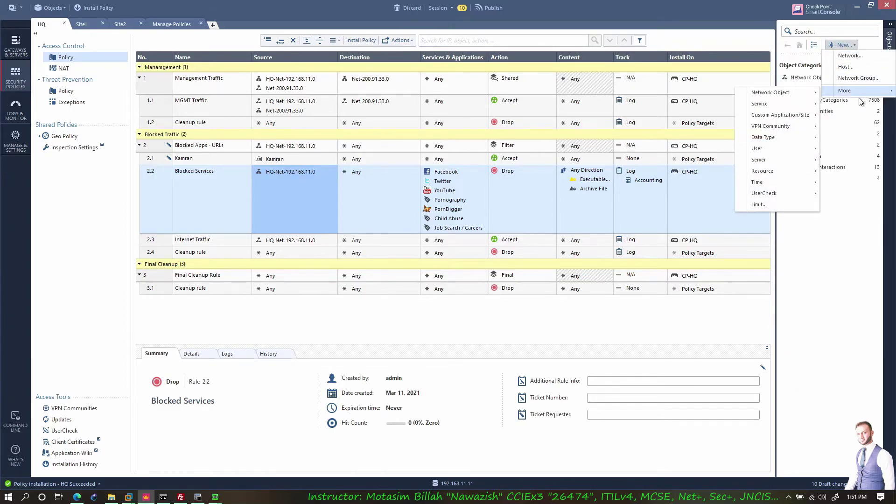
{"action": "mouse_move", "coordinate": [769, 184]}
{"action": "left_click", "coordinate": [693, 185]}
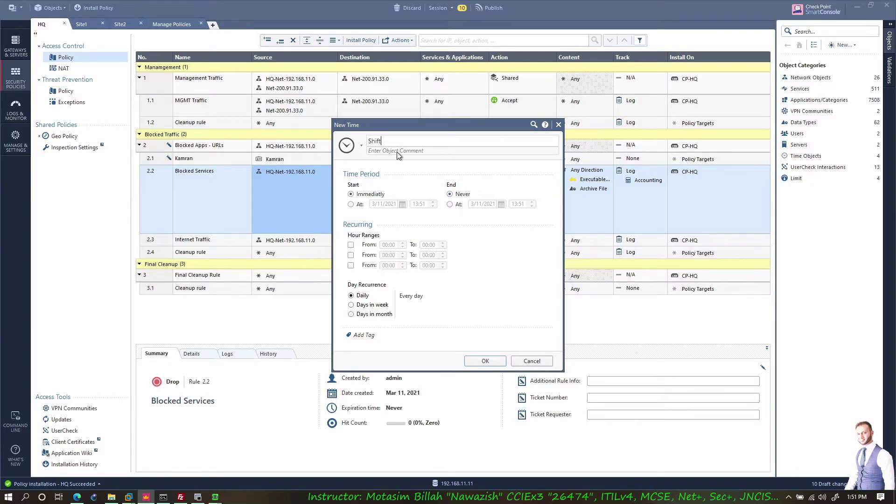
{"action": "left_click", "coordinate": [350, 245]}
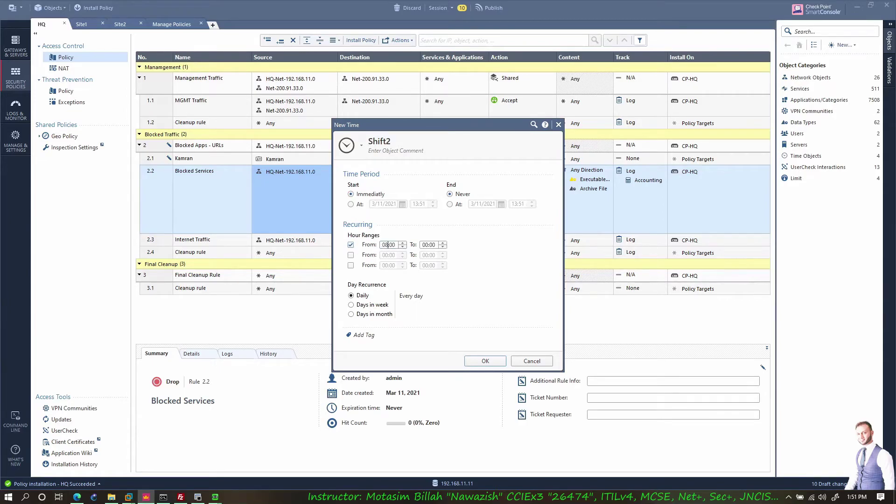
{"action": "left_click", "coordinate": [426, 244]}
{"action": "type", "text": "16"}
{"action": "left_click", "coordinate": [489, 361]}
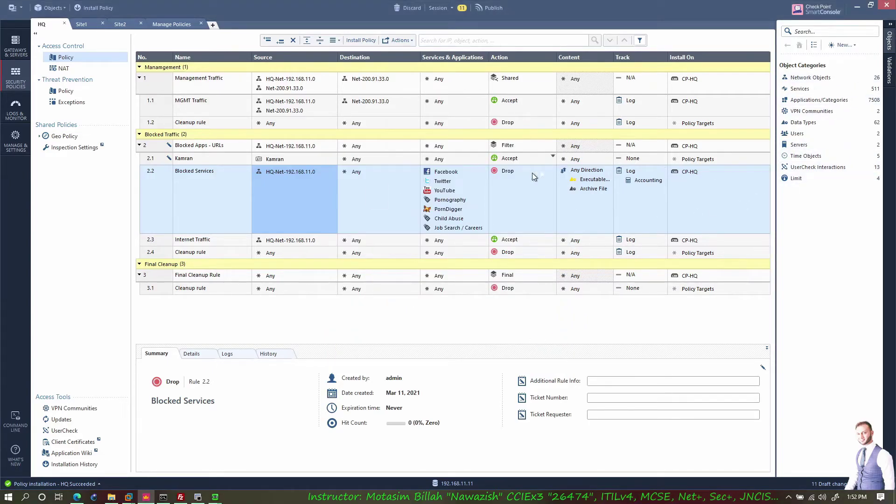
Add a Time column to the rule base and open rule 2.1's time choices.
{"action": "right_click", "coordinate": [399, 54]}
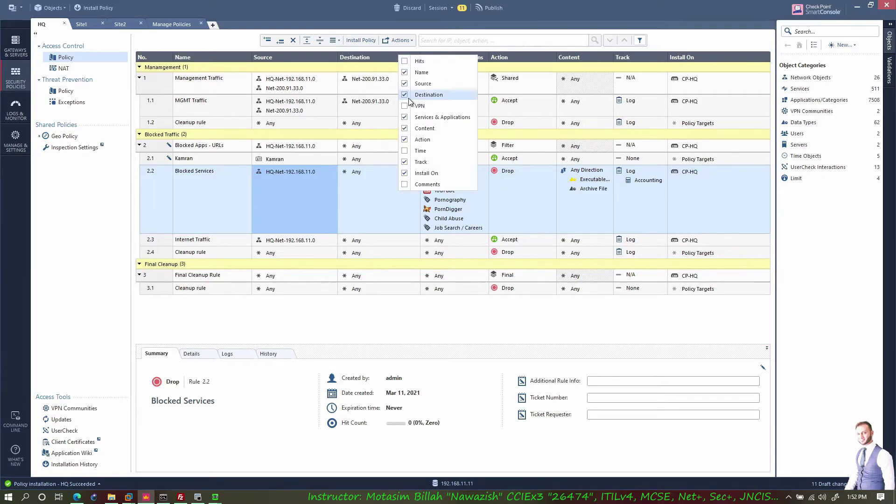
{"action": "left_click", "coordinate": [414, 151]}
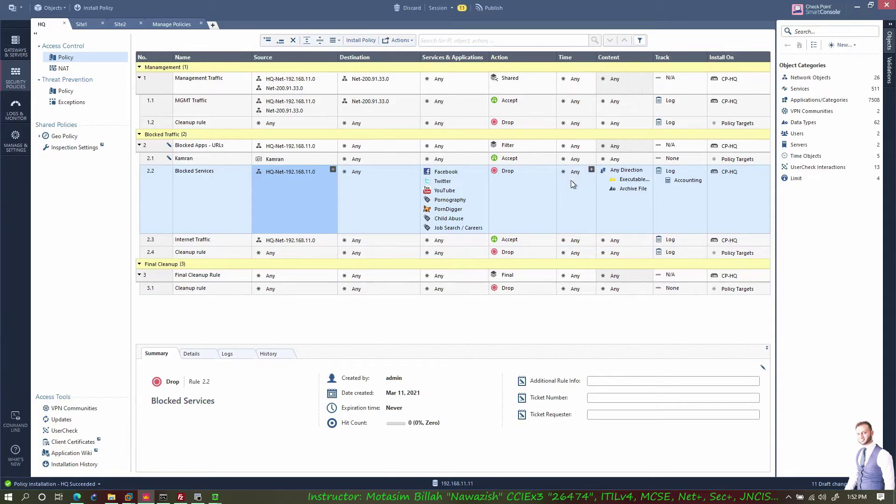
{"action": "left_click", "coordinate": [570, 159]}
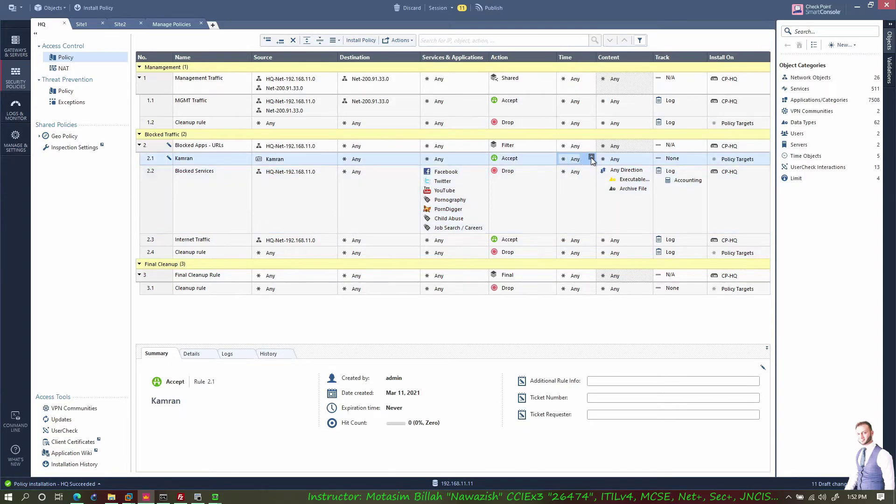
{"action": "left_click", "coordinate": [592, 157]}
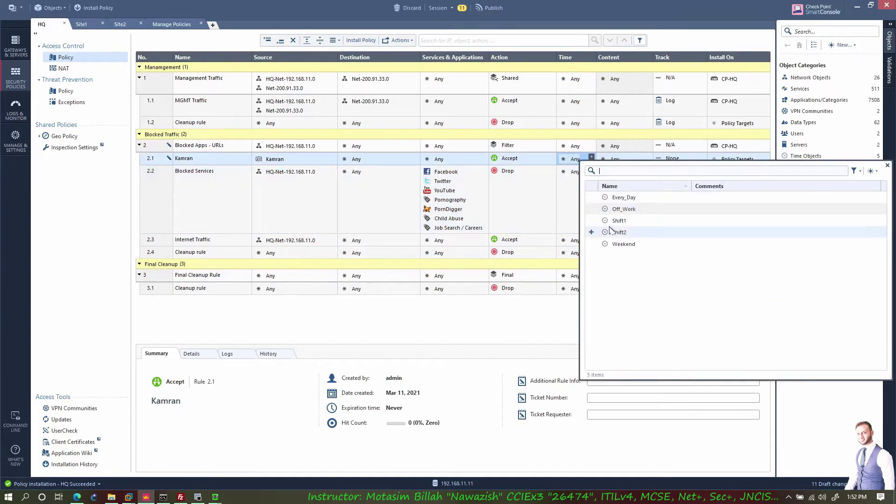
Set rule 2.1 Kamran's Time cell to the Shift1 time object.
{"action": "left_click", "coordinate": [592, 221]}
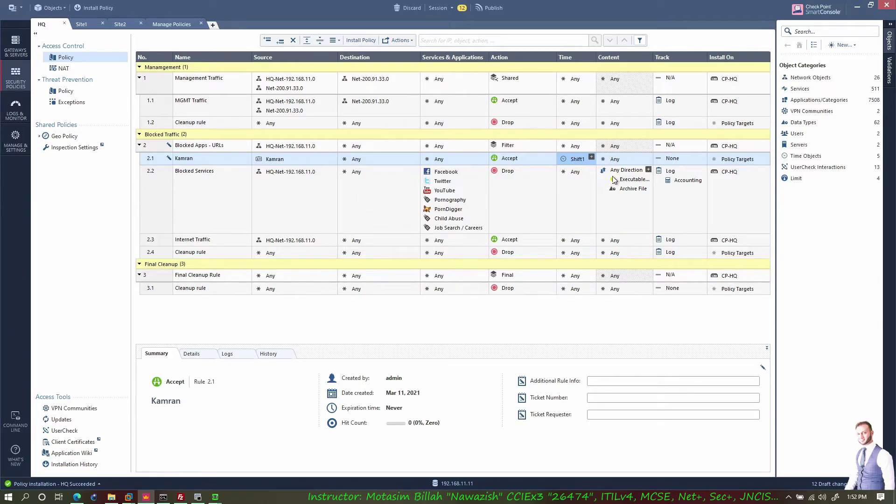
{"action": "left_click", "coordinate": [843, 45]}
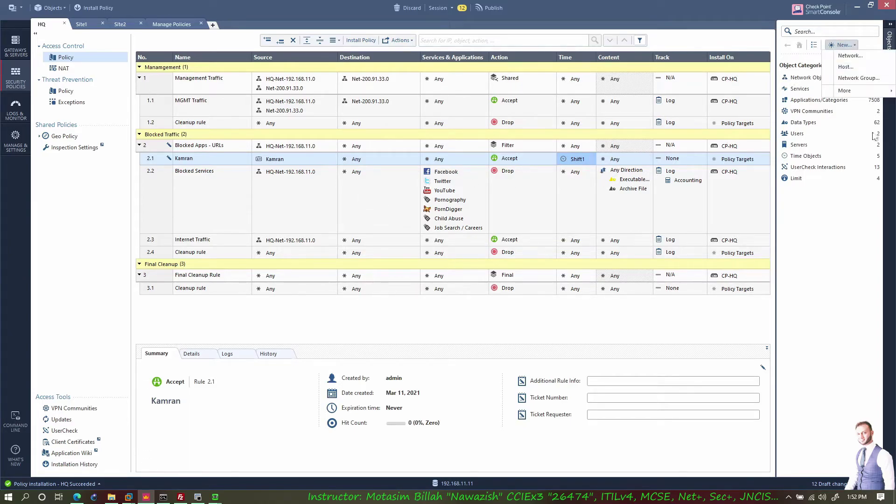
{"action": "mouse_move", "coordinate": [840, 90]}
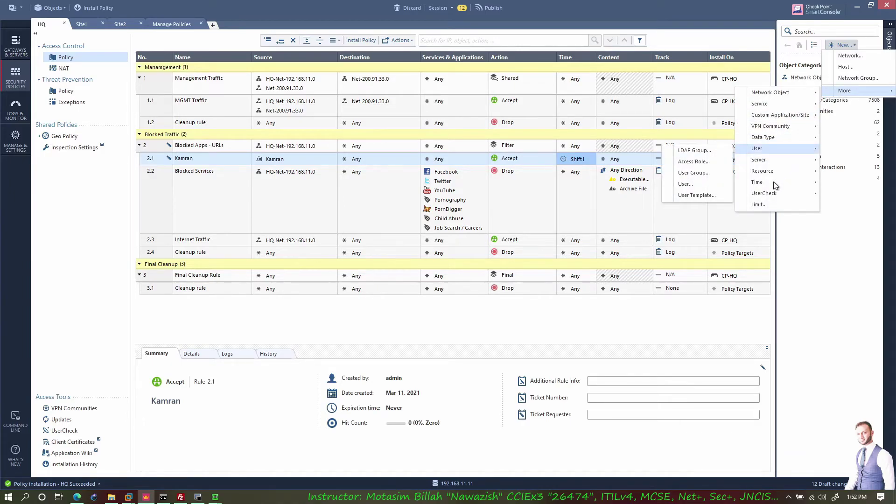
{"action": "mouse_move", "coordinate": [789, 182]}
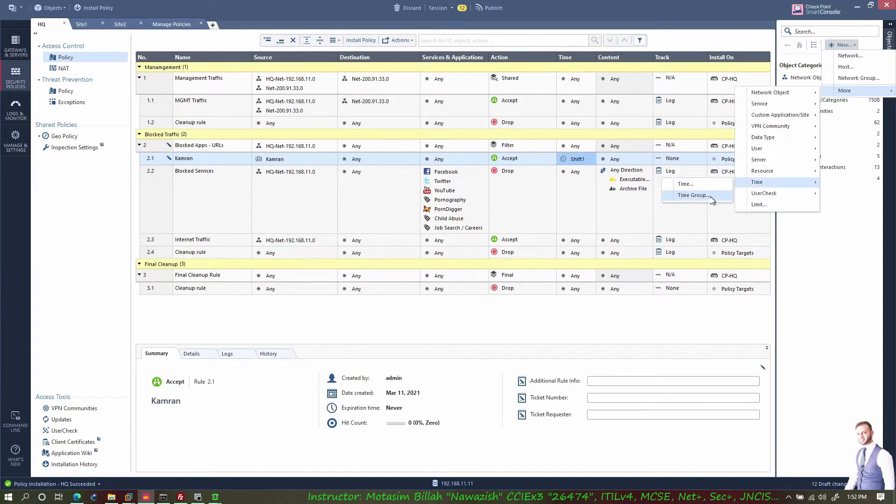
{"action": "mouse_move", "coordinate": [761, 200]}
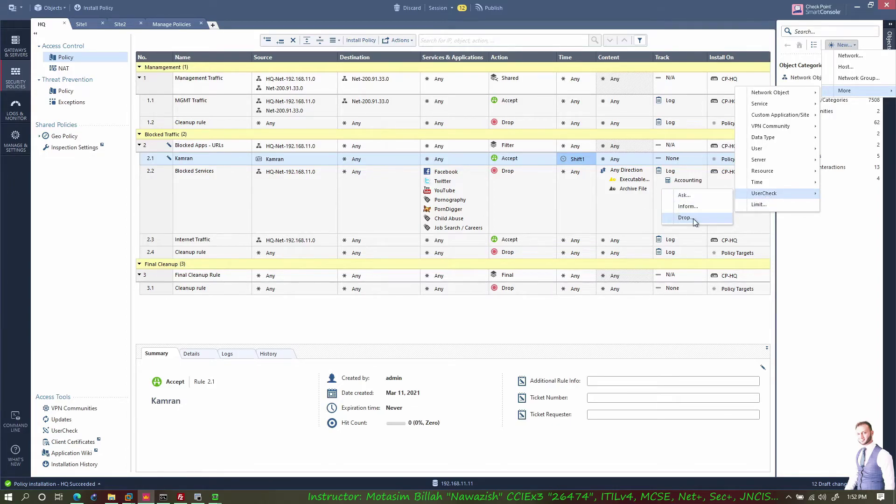
{"action": "left_click", "coordinate": [634, 161]}
{"action": "right_click", "coordinate": [527, 161]}
{"action": "right_click", "coordinate": [507, 160]}
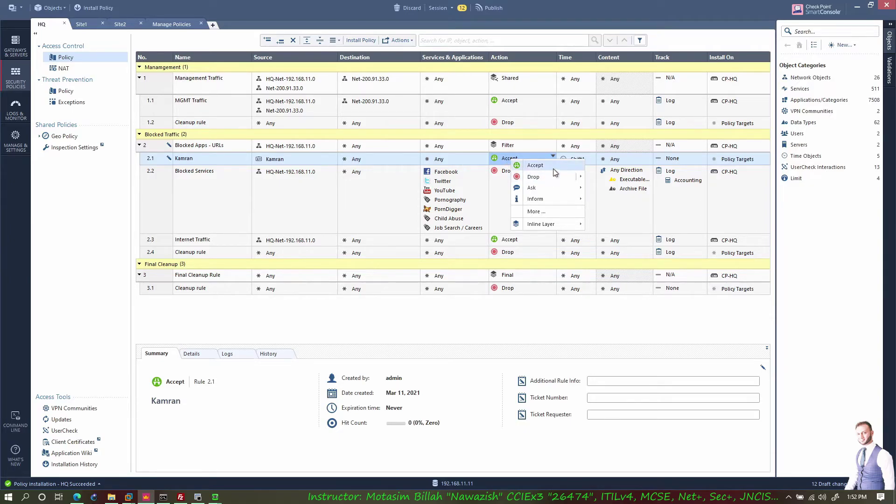
Switch rule 2.1 Kamran's action to Ask > Company Policy.
{"action": "mouse_move", "coordinate": [548, 188]}
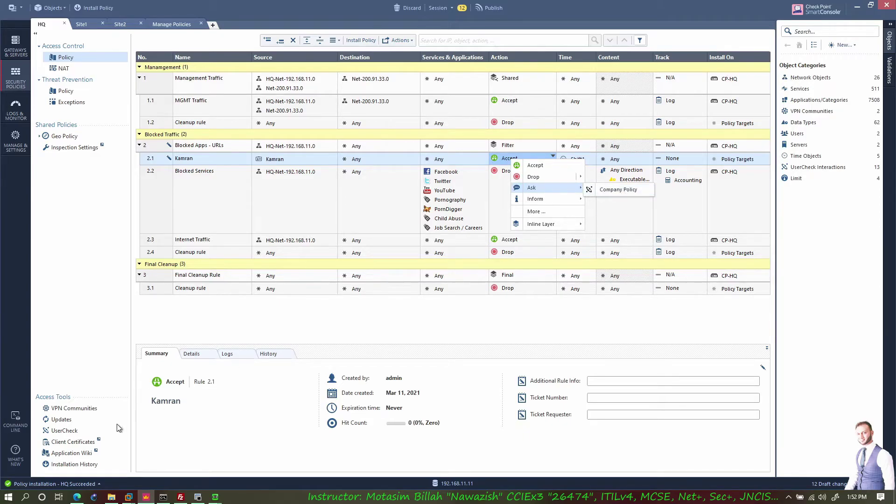
{"action": "left_click", "coordinate": [618, 191]}
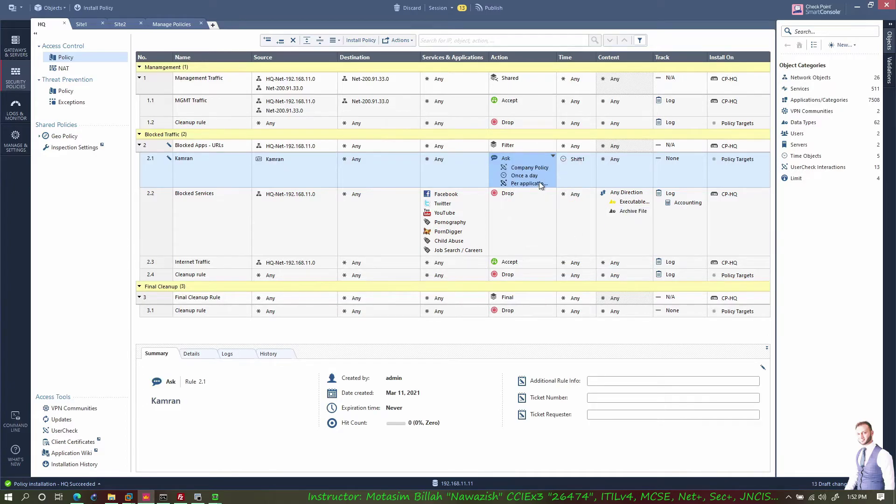
{"action": "left_click", "coordinate": [553, 157]}
{"action": "mouse_move", "coordinate": [592, 201]}
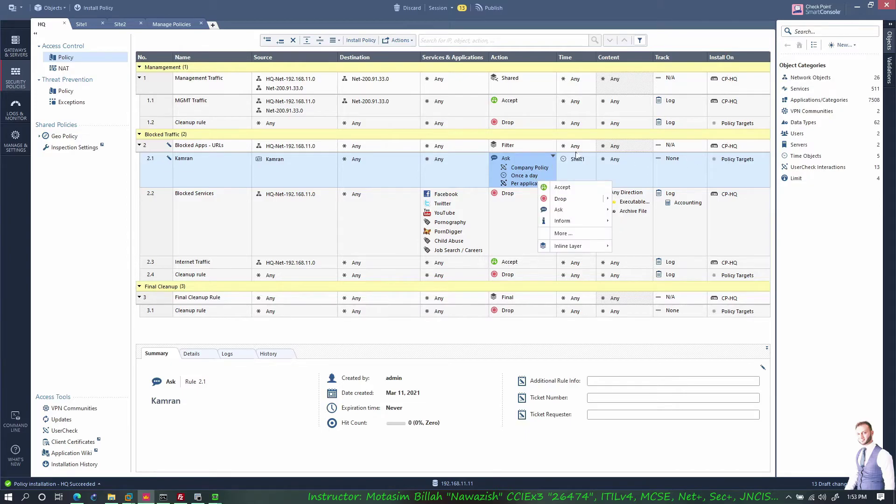
{"action": "left_click", "coordinate": [503, 179]}
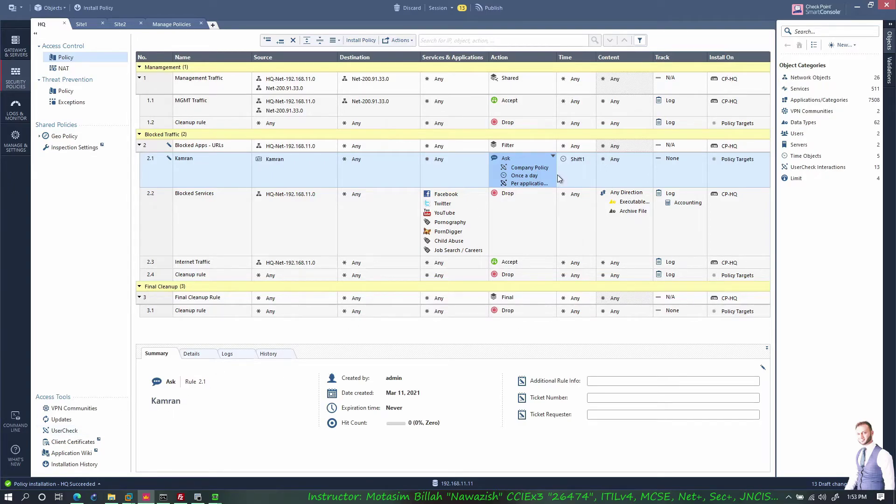
{"action": "left_click", "coordinate": [851, 45]}
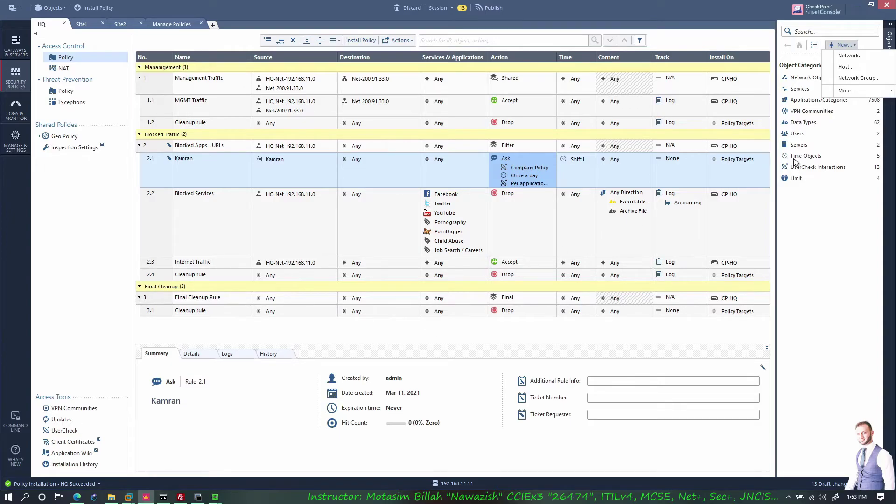
Dismiss the New object menus without creating anything.
{"action": "mouse_move", "coordinate": [847, 91]}
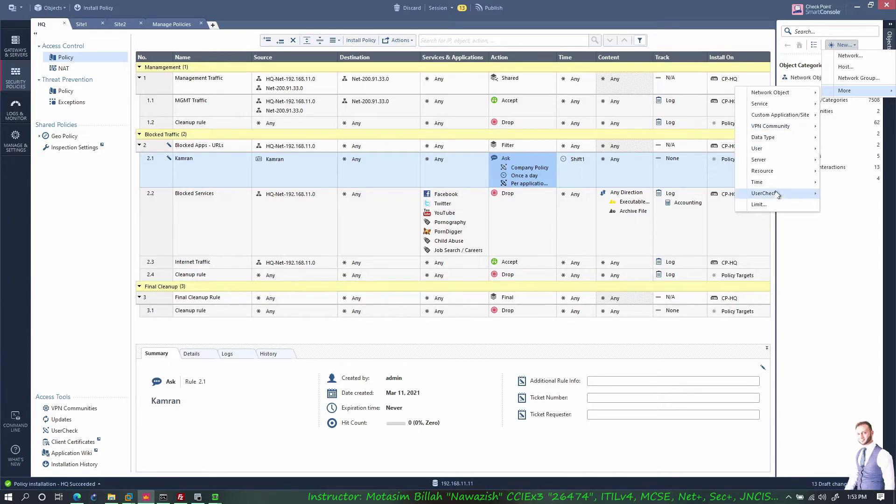
{"action": "mouse_move", "coordinate": [794, 193]}
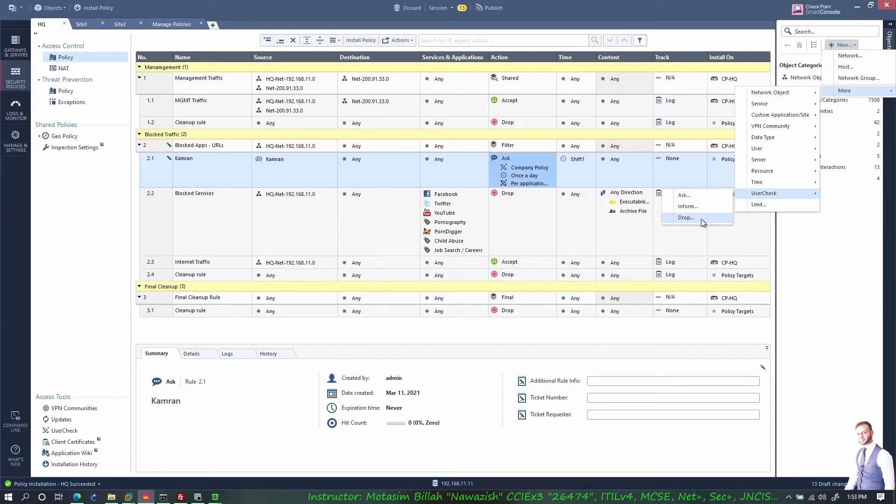
{"action": "left_click", "coordinate": [806, 241]}
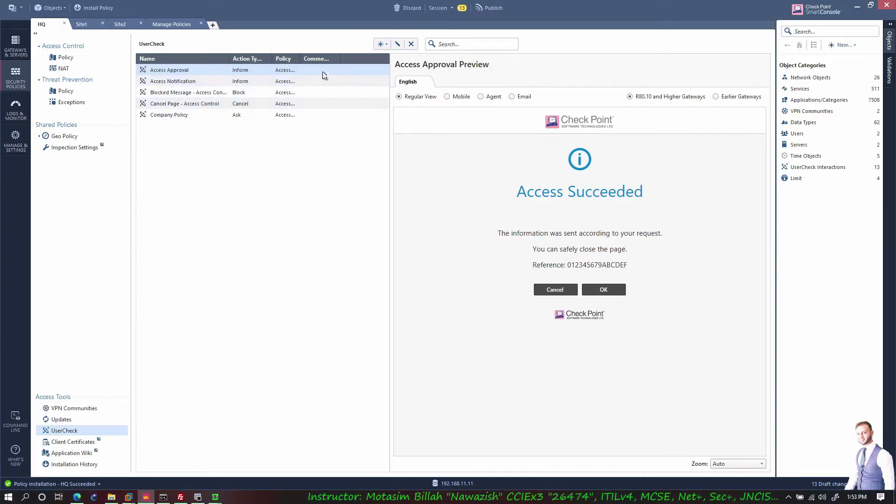
In the Access Approval page editor, remove the logo, then try adding a new image but cancel the file choice.
{"action": "left_click", "coordinate": [397, 44]}
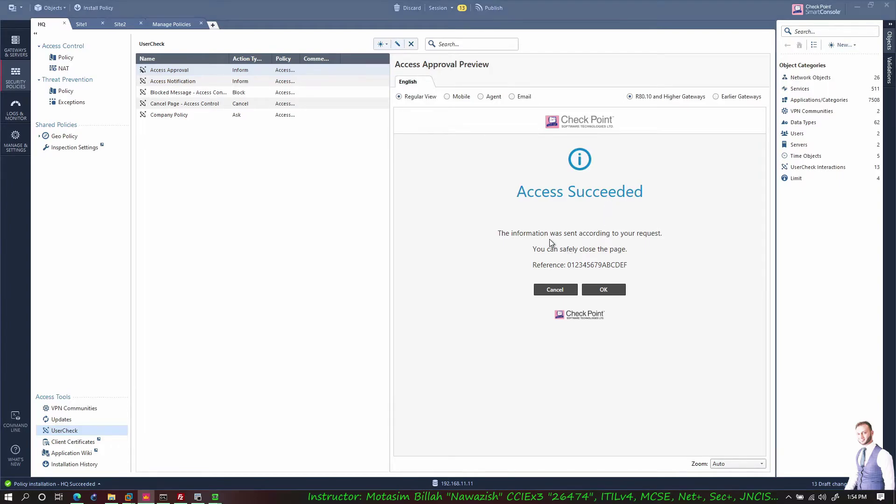
{"action": "left_click_drag", "start_coordinate": [358, 223], "coordinate": [472, 200]}
{"action": "left_click", "coordinate": [588, 171]}
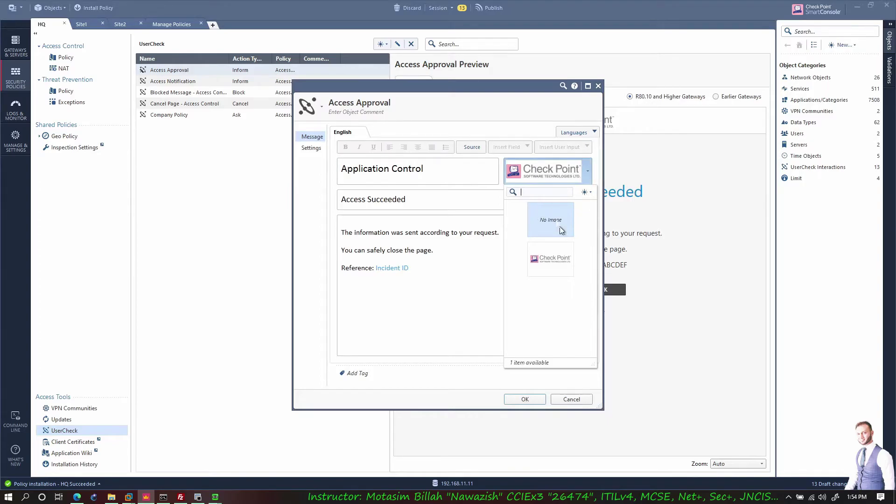
{"action": "left_click", "coordinate": [546, 223]}
{"action": "left_click", "coordinate": [588, 171]}
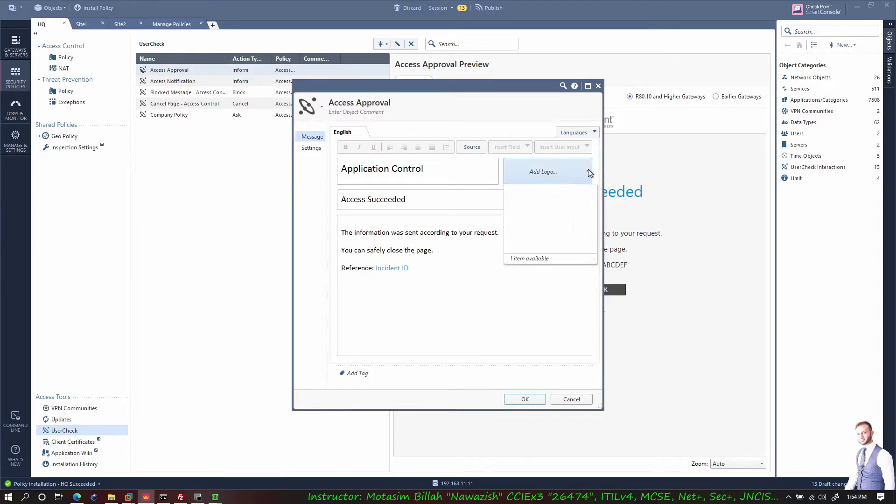
{"action": "left_click", "coordinate": [585, 193]}
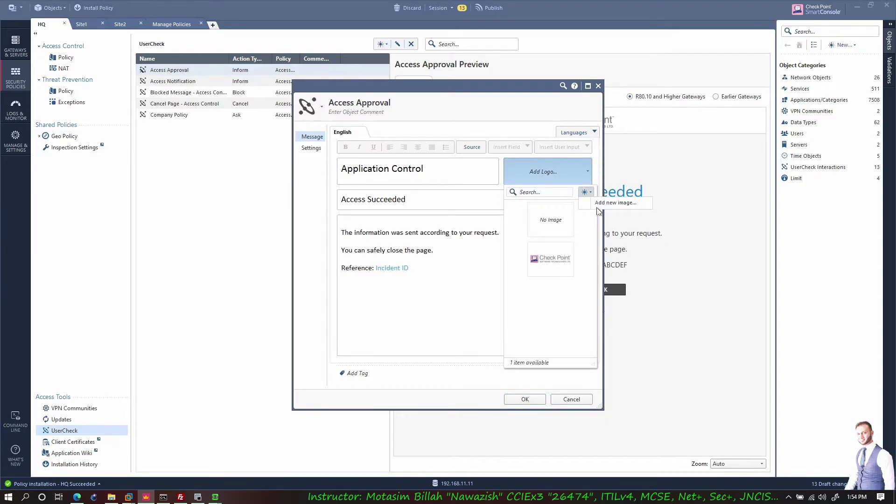
{"action": "left_click", "coordinate": [612, 204]}
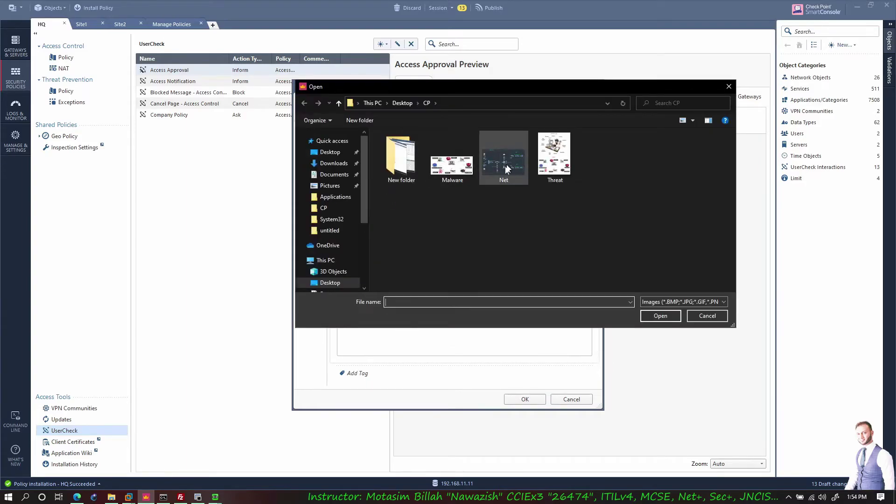
{"action": "left_click", "coordinate": [706, 317]}
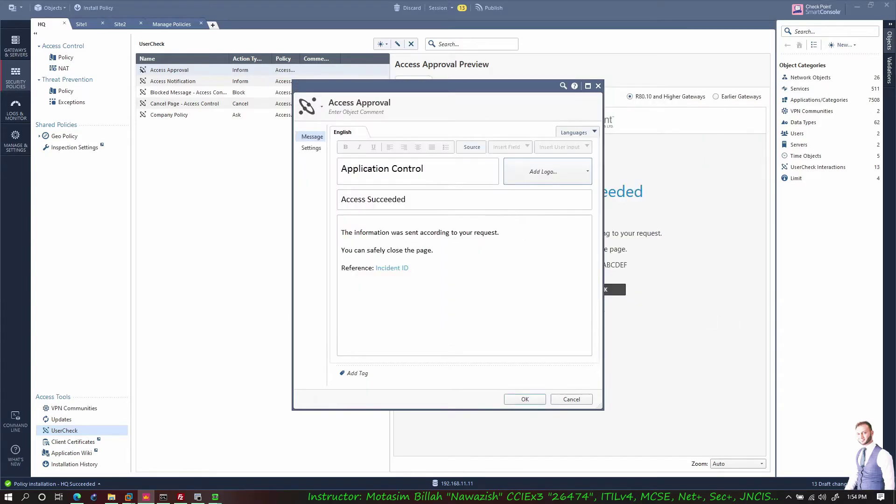
Close the Access Approval editor discarding changes and return to the UserCheck interactions list.
{"action": "left_click", "coordinate": [598, 87]}
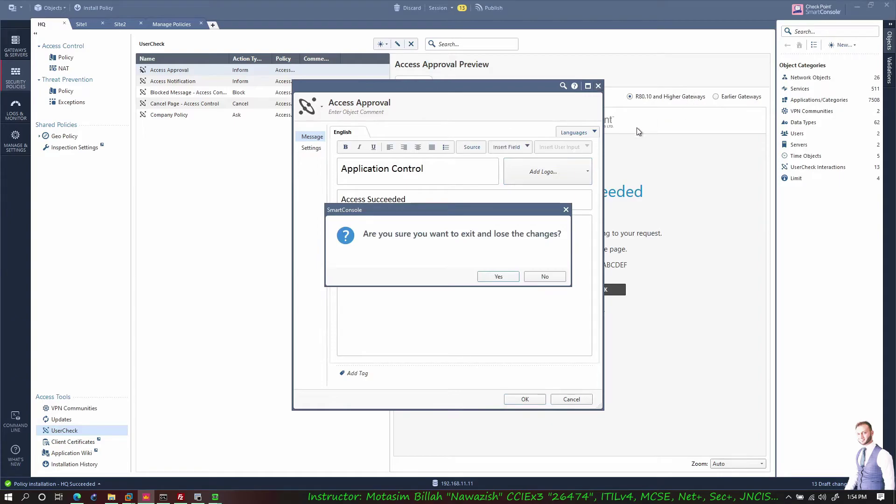
{"action": "left_click", "coordinate": [509, 281]}
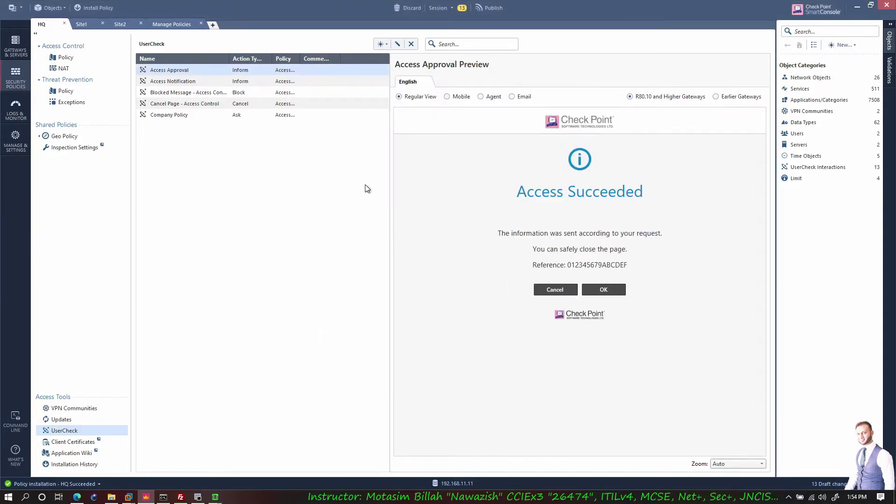
{"action": "left_click", "coordinate": [10, 49]}
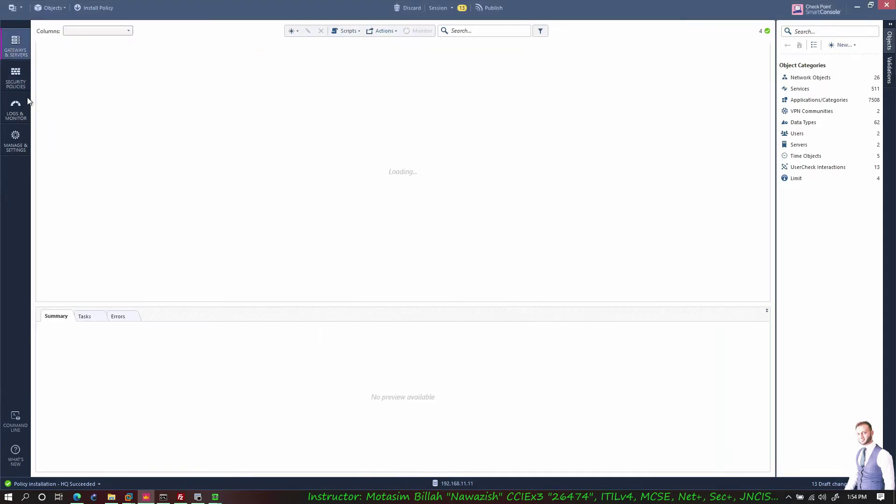
{"action": "key", "text": "ctrl+2"}
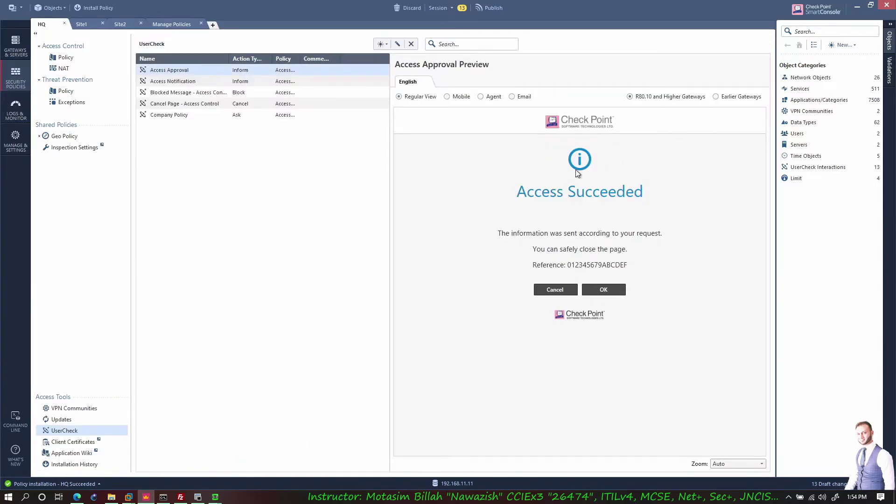
In the HQ Access Control policy, create a new Limit capping download at 500 Gbps and upload at 100 Mbps.
{"action": "left_click", "coordinate": [65, 57]}
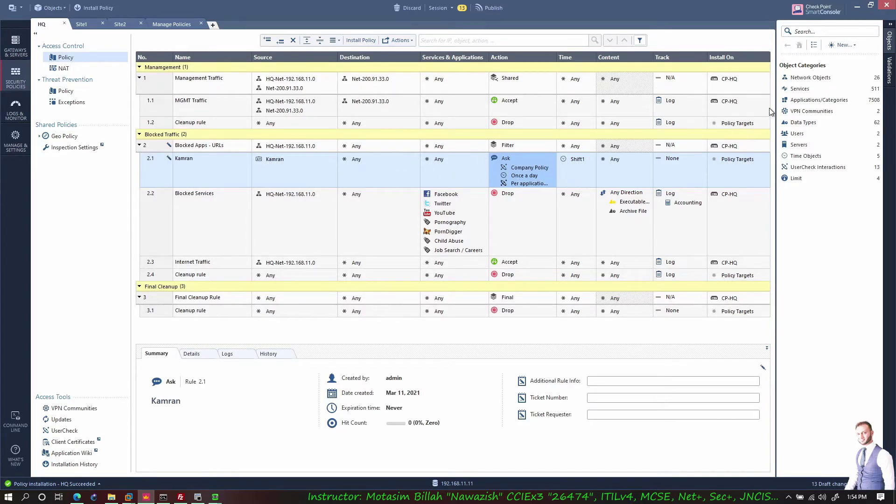
{"action": "left_click", "coordinate": [844, 45]}
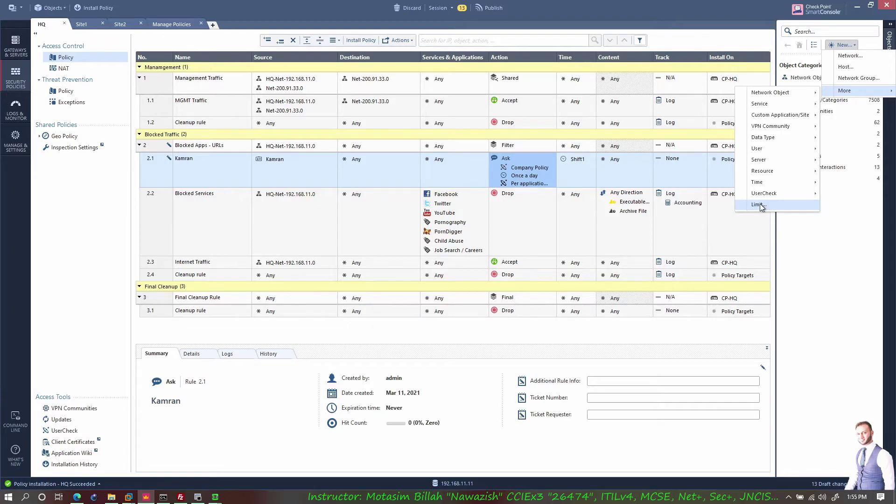
{"action": "left_click", "coordinate": [761, 204]}
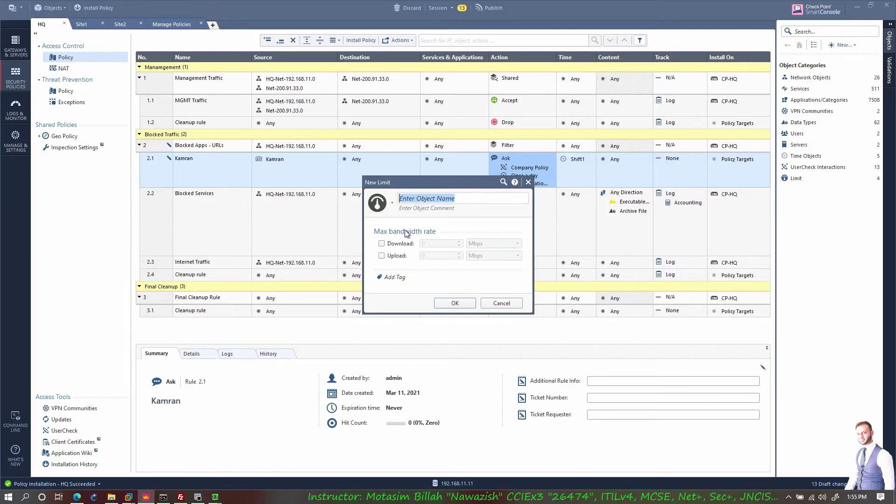
{"action": "left_click", "coordinate": [400, 243]}
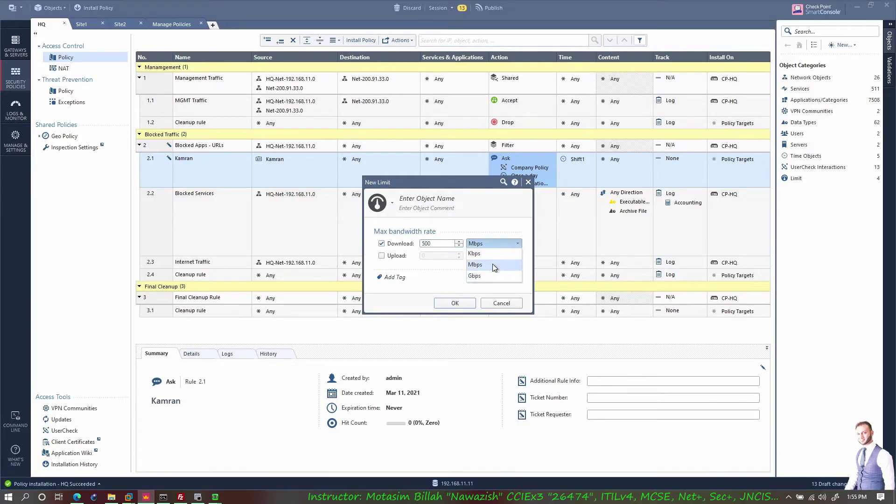
{"action": "left_click", "coordinate": [494, 274]}
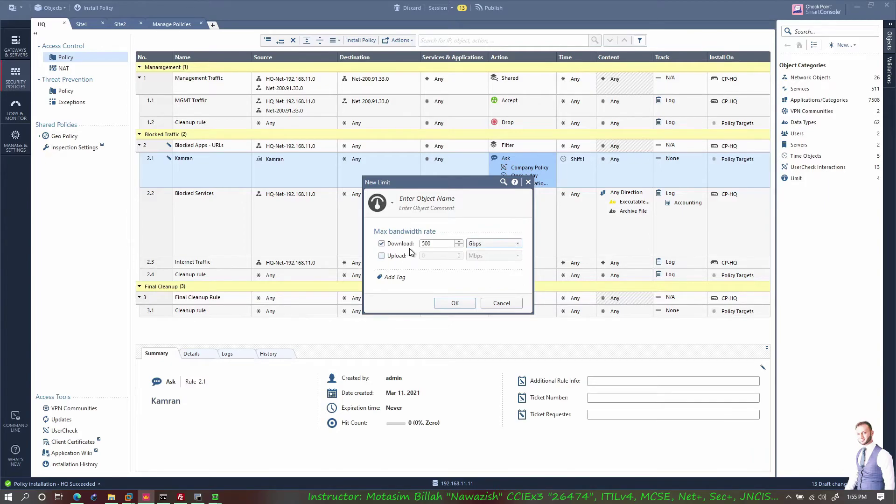
{"action": "left_click", "coordinate": [389, 260]}
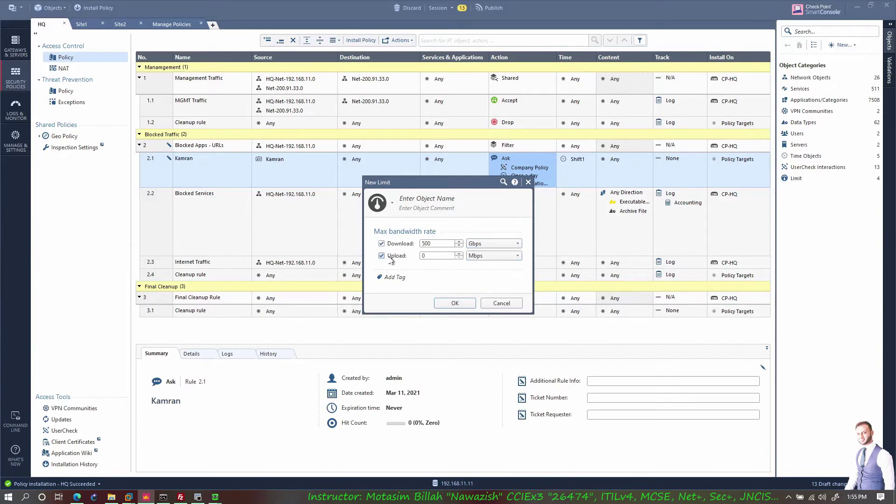
{"action": "key", "text": "Tab"}
Name the new limit Kamran-Limit and save it.
{"action": "left_click", "coordinate": [416, 200]}
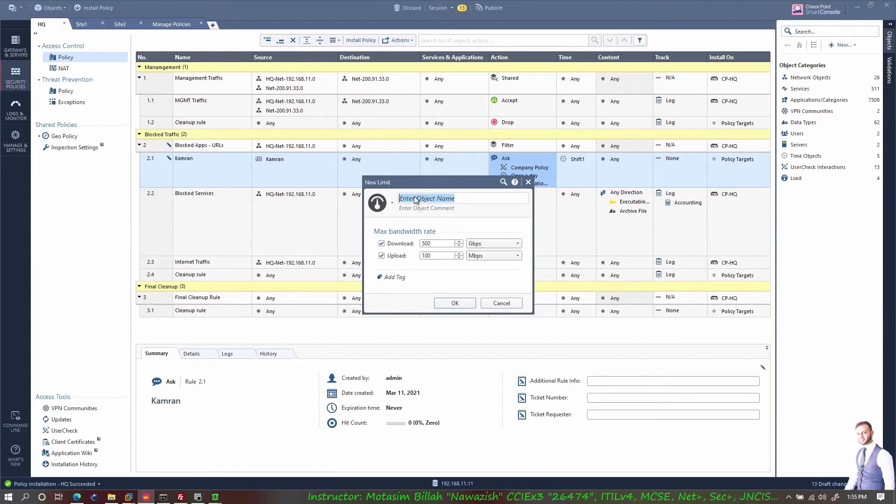
{"action": "type", "text": "Kamran"}
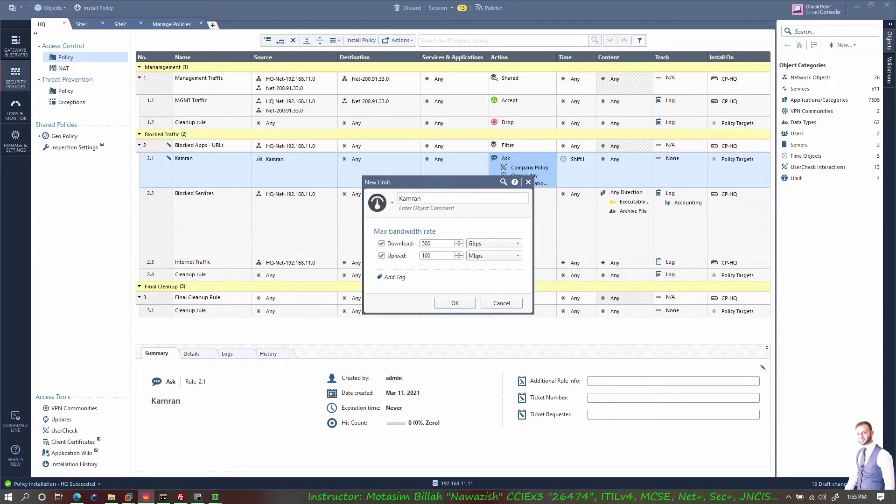
{"action": "left_click", "coordinate": [466, 304]}
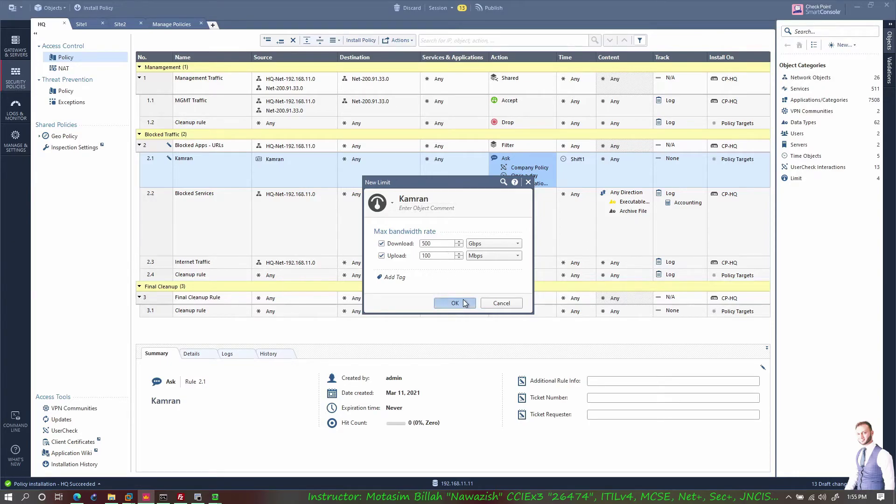
{"action": "left_click", "coordinate": [466, 205]}
{"action": "left_click", "coordinate": [421, 198]}
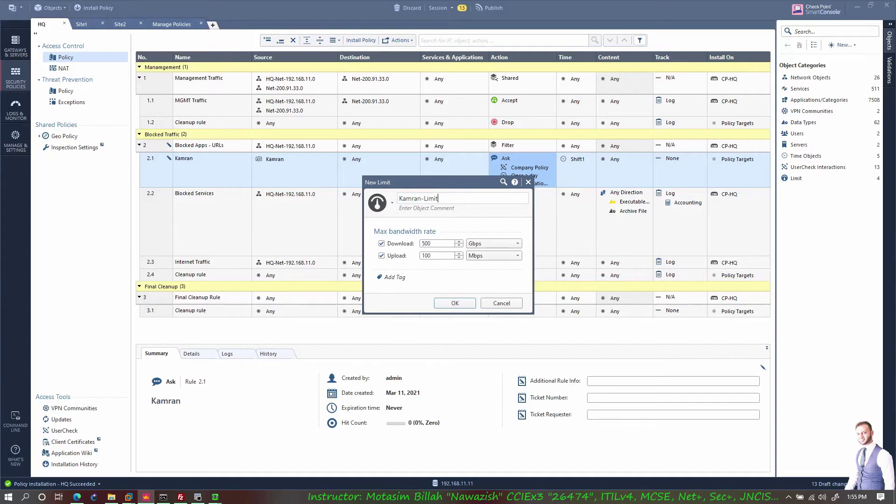
{"action": "left_click", "coordinate": [455, 303]}
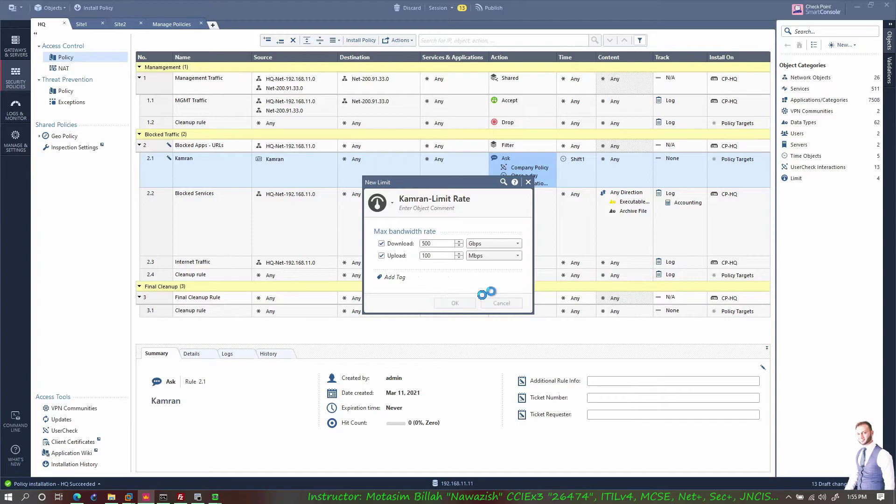
In rule 2.1's full action settings, set the Limit to Kamran-Limit Rate.
{"action": "left_click", "coordinate": [553, 156]}
{"action": "left_click", "coordinate": [590, 213]}
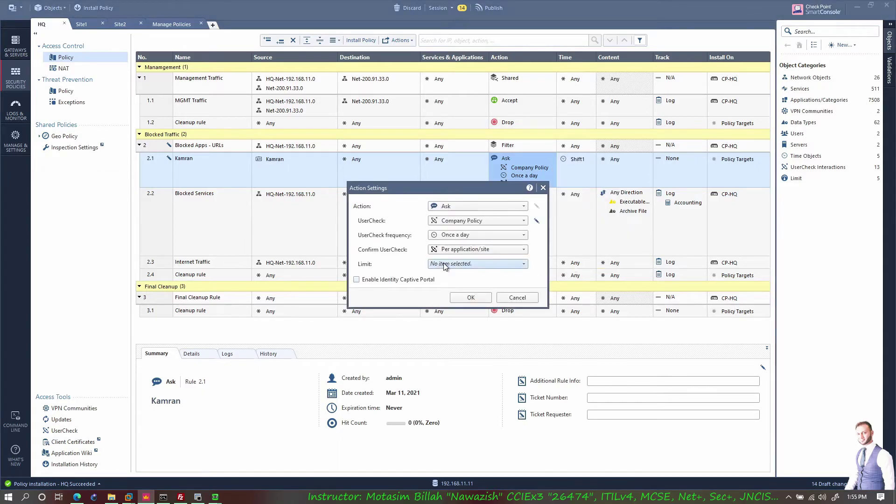
{"action": "left_click", "coordinate": [444, 264]}
{"action": "left_click", "coordinate": [472, 302]}
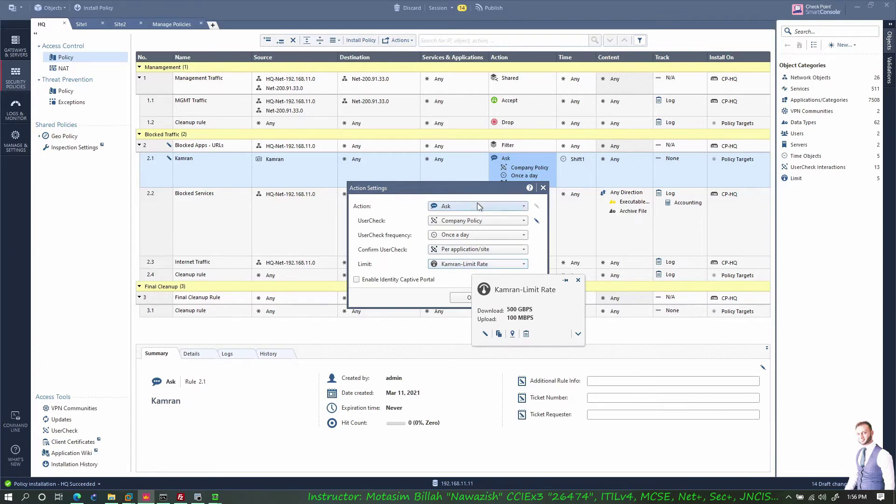
Keep Company Policy as the UserCheck interaction and set a Custom UserCheck frequency.
{"action": "left_click", "coordinate": [481, 221]}
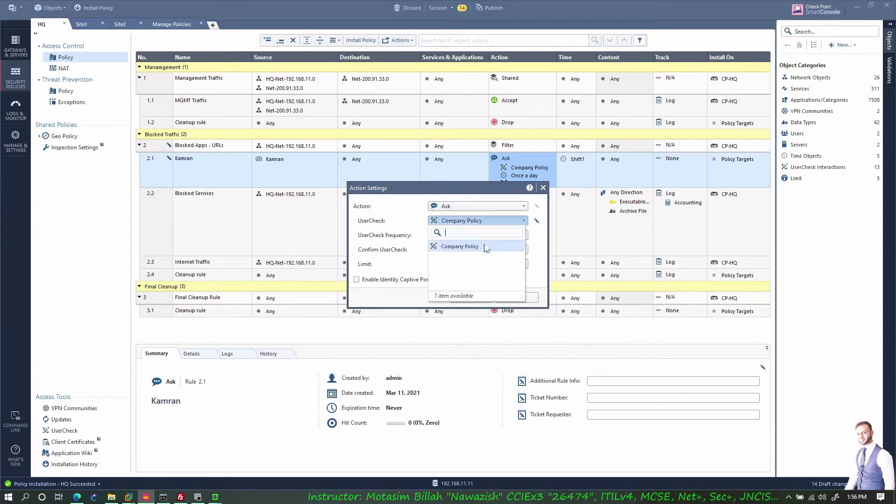
{"action": "left_click", "coordinate": [385, 226]}
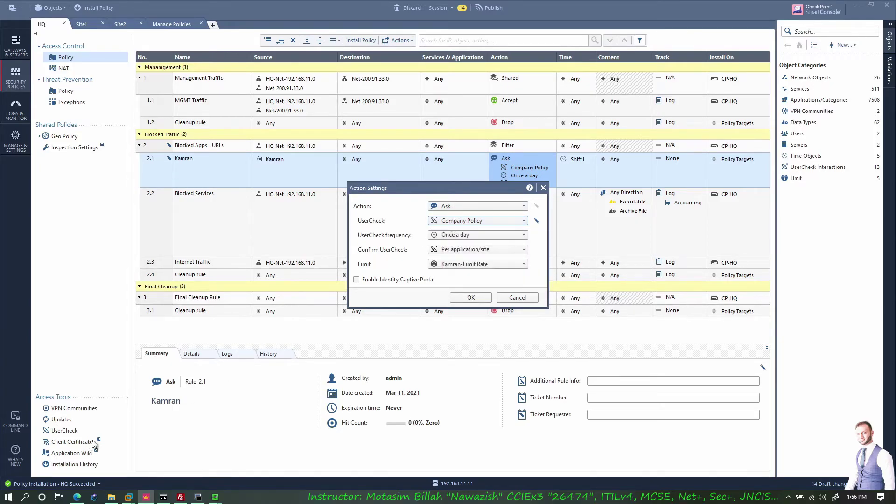
{"action": "left_click", "coordinate": [465, 220]}
{"action": "left_click", "coordinate": [439, 247]}
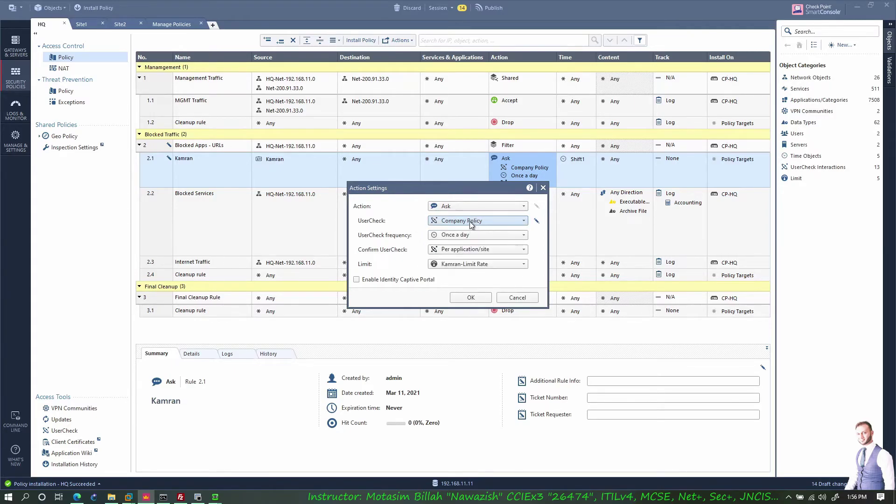
{"action": "mouse_move", "coordinate": [470, 221]}
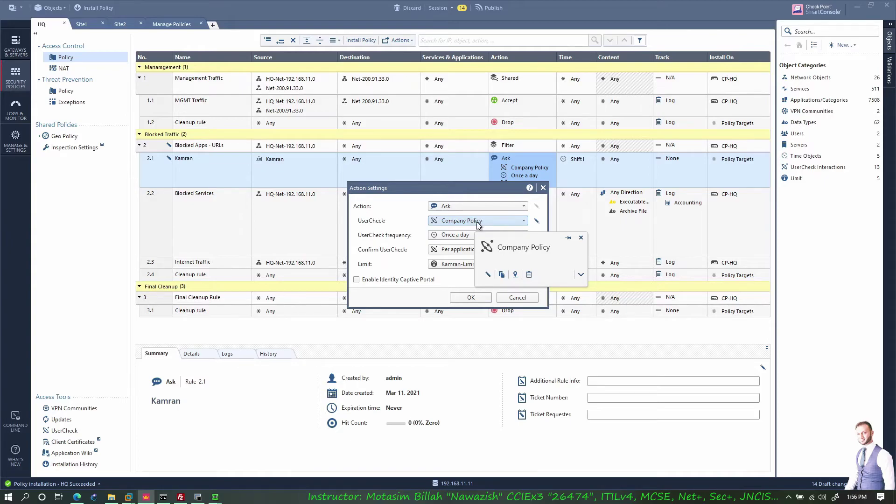
{"action": "left_click", "coordinate": [465, 238]}
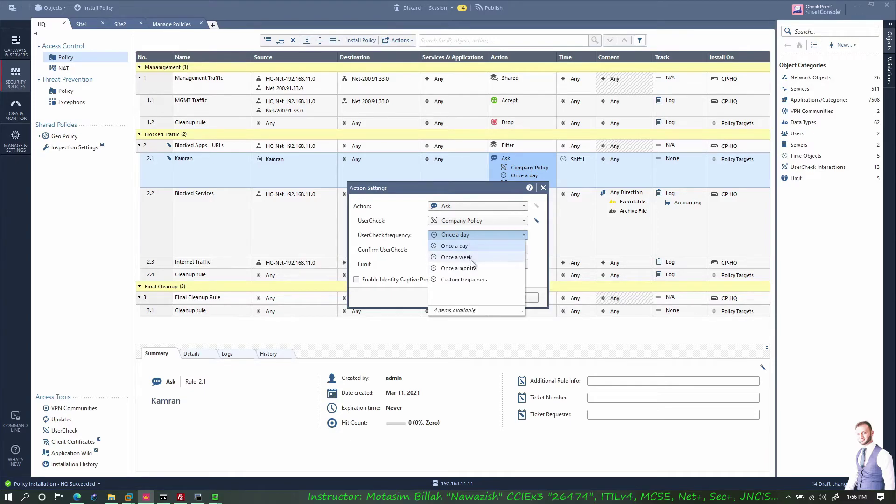
{"action": "left_click", "coordinate": [462, 280]}
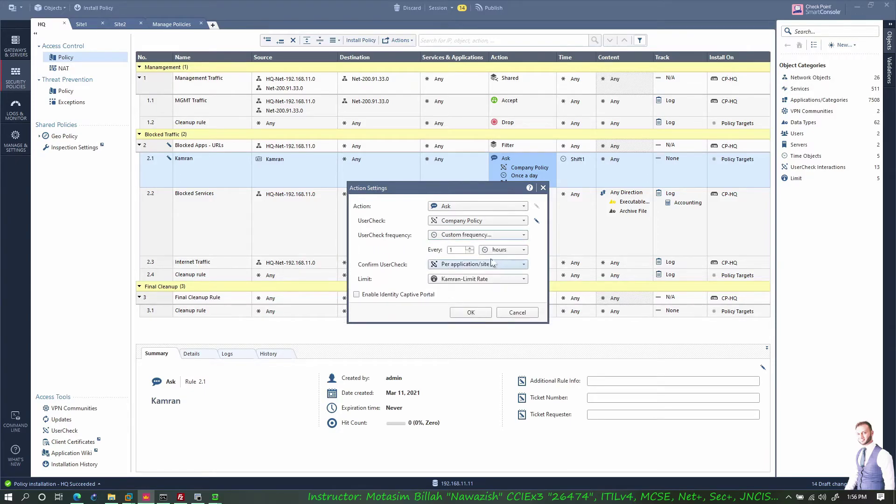
{"action": "left_click", "coordinate": [506, 252]}
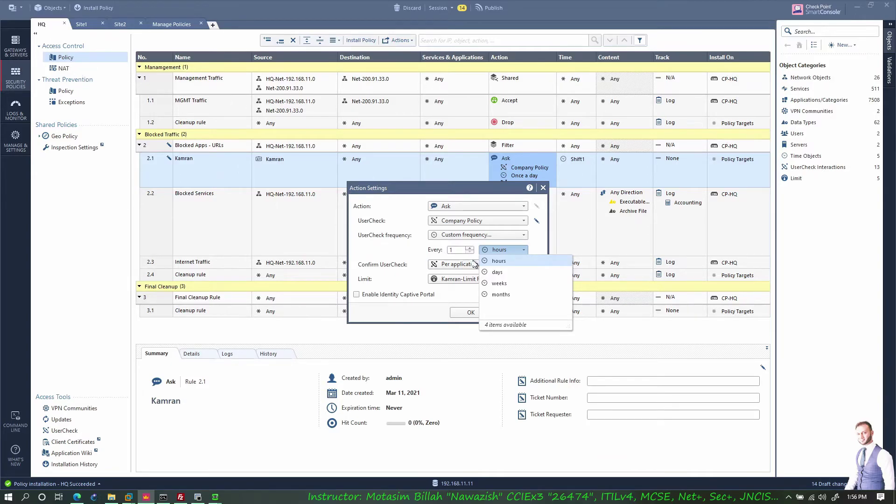
Keep the Ask action at every 1 hour, per application/site, and enable the Identity Captive Portal.
{"action": "left_click", "coordinate": [502, 260]}
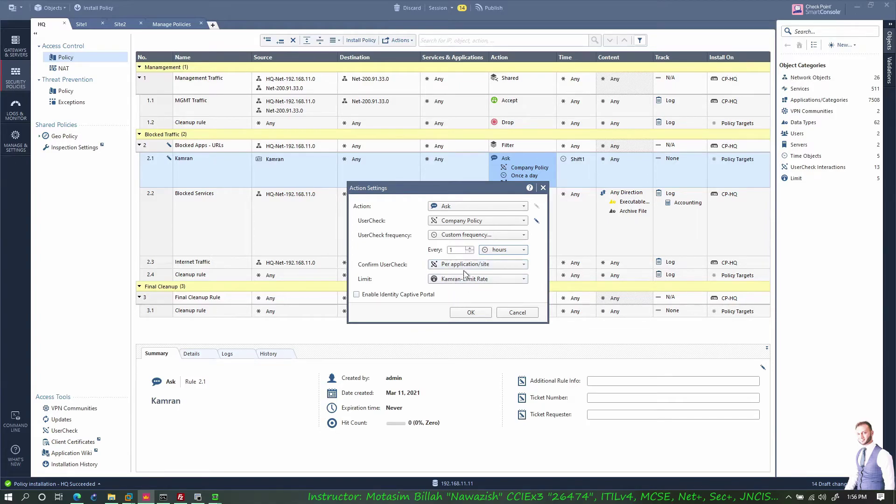
{"action": "left_click", "coordinate": [460, 267]}
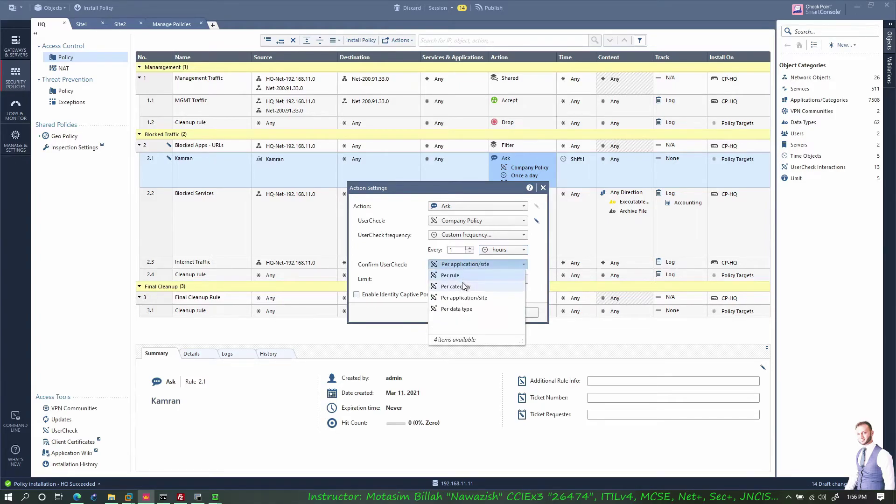
{"action": "left_click", "coordinate": [400, 250]}
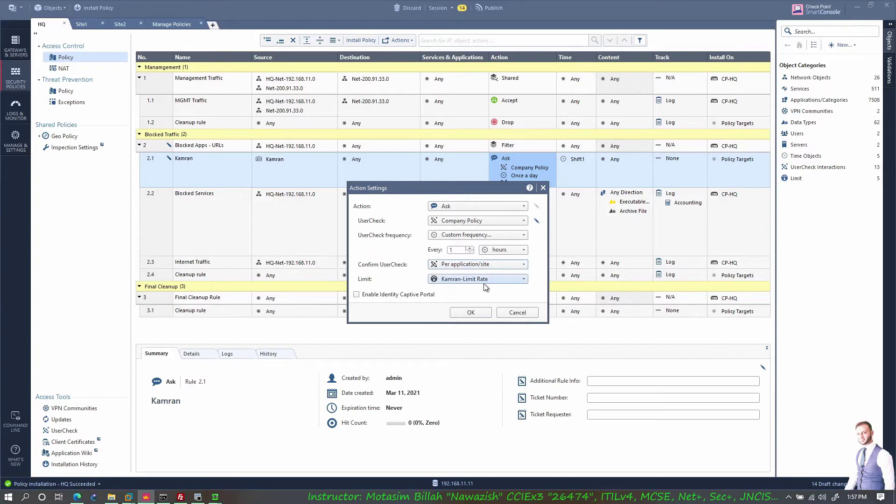
{"action": "left_click", "coordinate": [399, 295]}
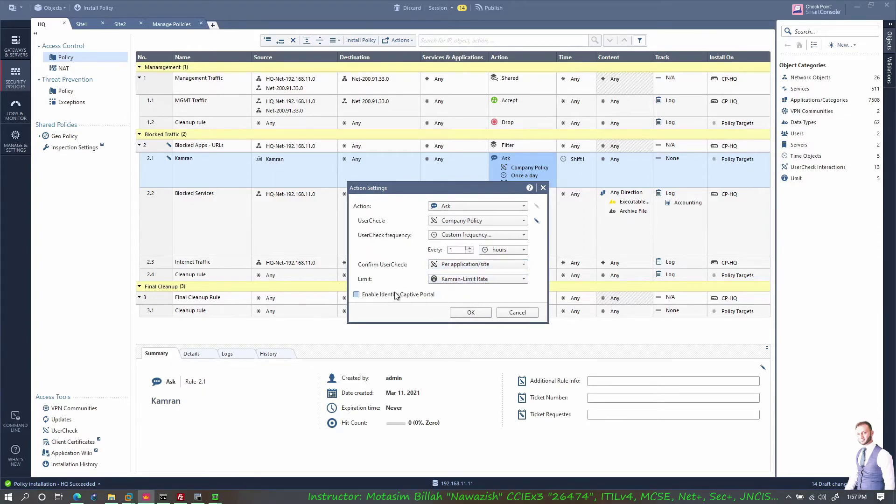
{"action": "left_click", "coordinate": [471, 313]}
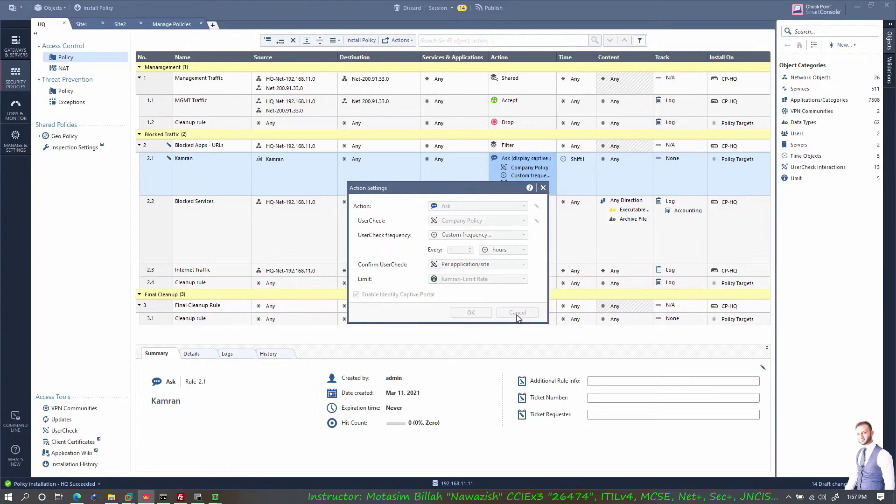
{"action": "left_click", "coordinate": [15, 47]}
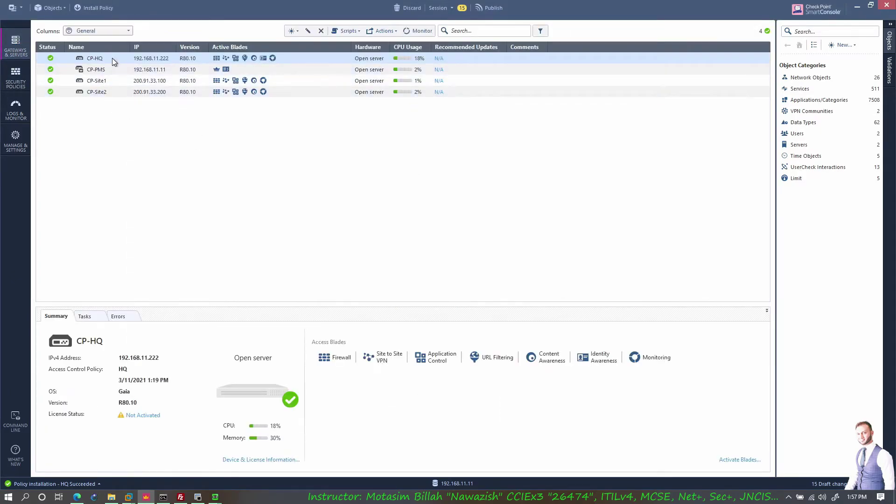
{"action": "right_click", "coordinate": [119, 58]}
{"action": "left_click", "coordinate": [149, 119]}
{"action": "left_click", "coordinate": [302, 153]}
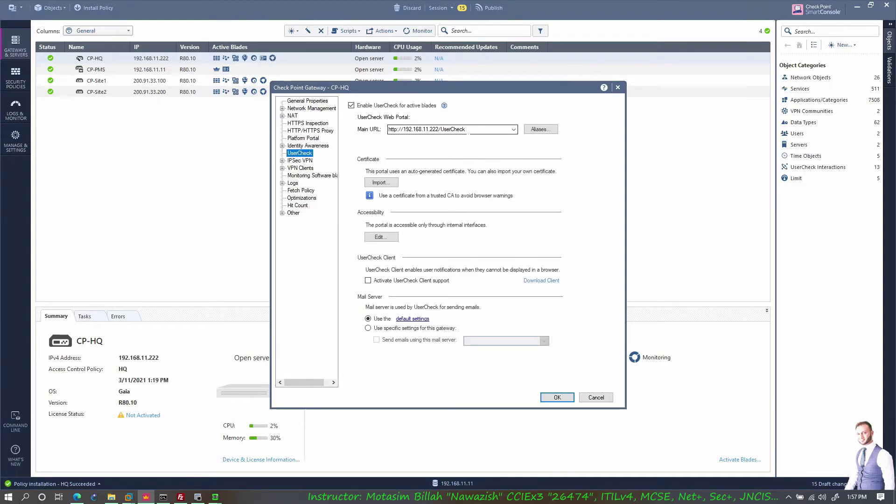
{"action": "left_click_drag", "start_coordinate": [466, 129], "coordinate": [388, 130]}
{"action": "left_click", "coordinate": [389, 130]}
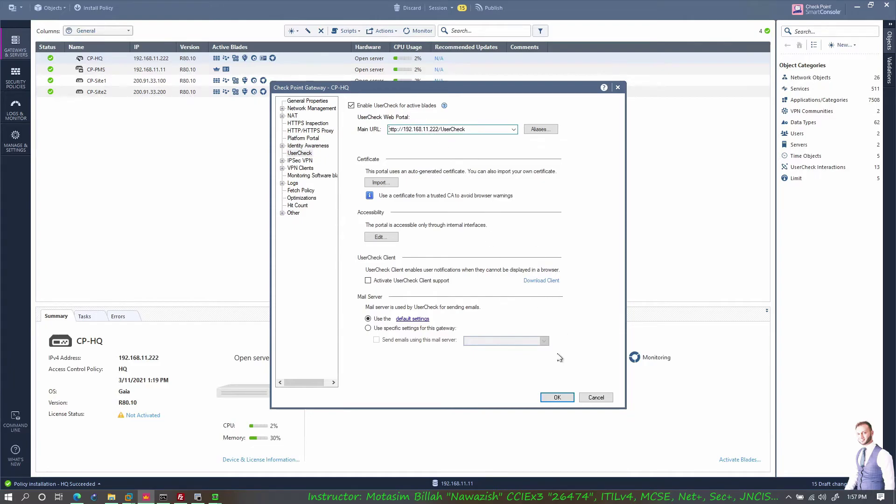
{"action": "left_click", "coordinate": [598, 399]}
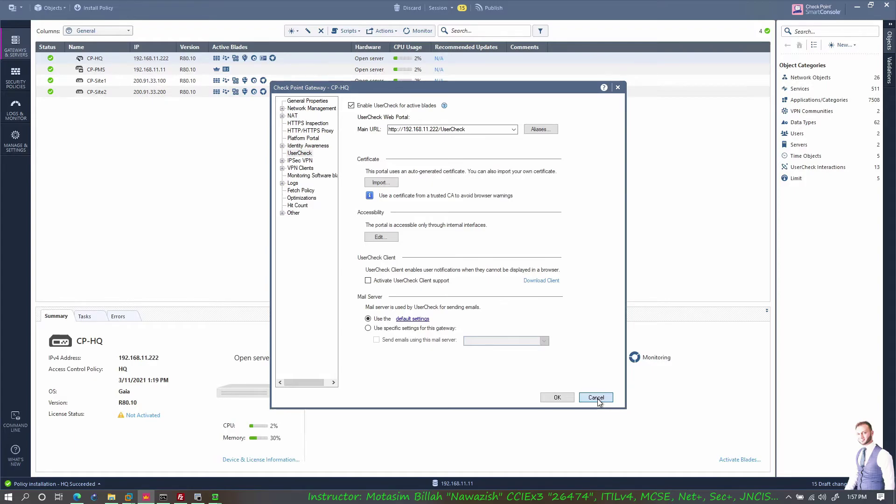
{"action": "left_click", "coordinate": [597, 398]}
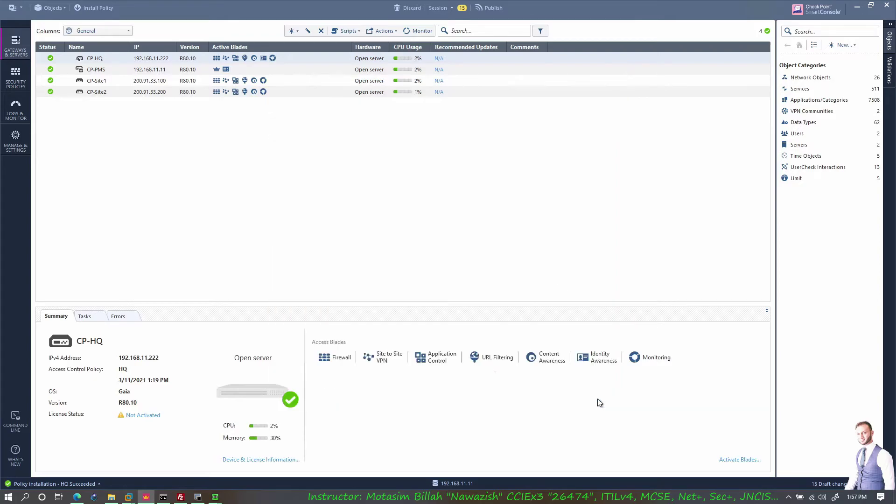
Return to the HQ policy rulebase and discard all 15 draft changes.
{"action": "key", "text": "ctrl+2"}
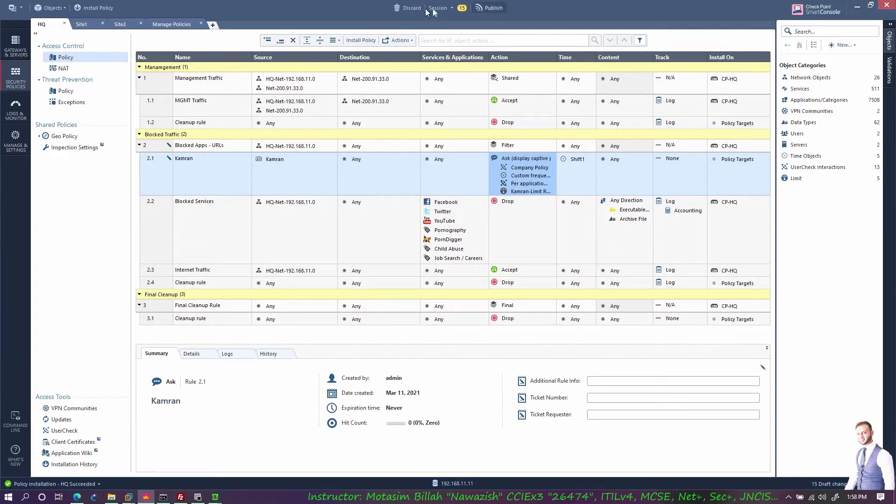
{"action": "left_click", "coordinate": [410, 8]}
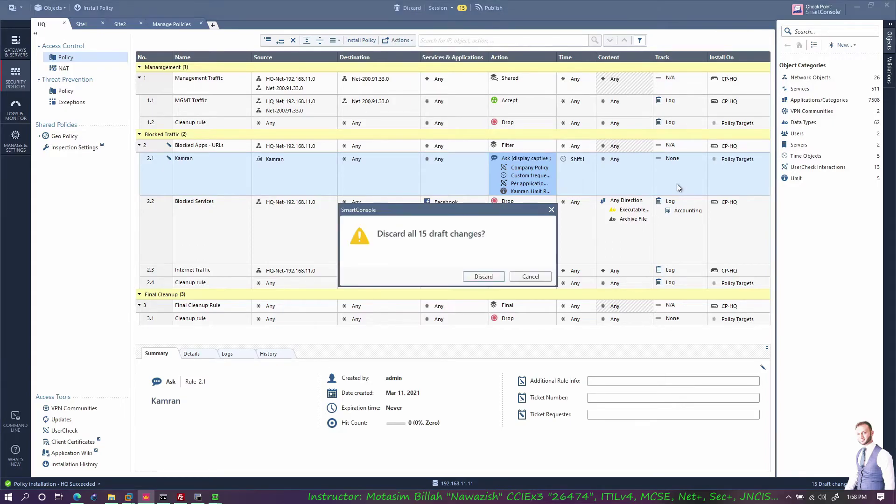
{"action": "left_click", "coordinate": [485, 277]}
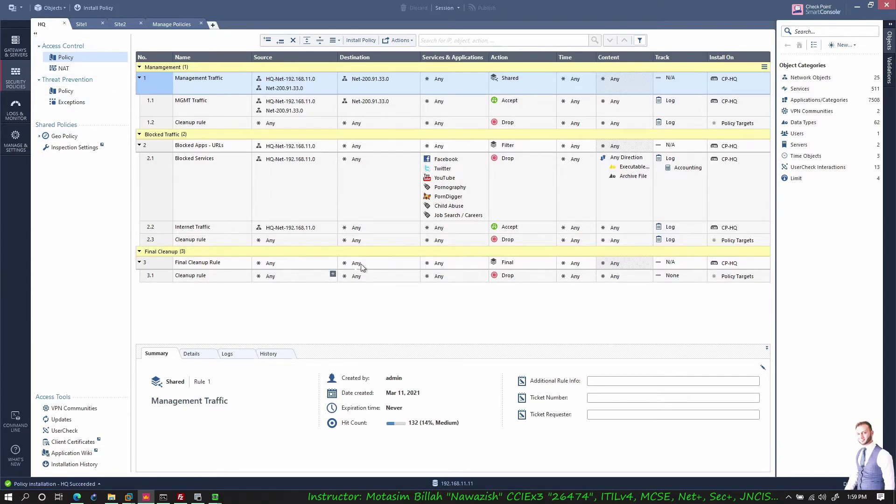
Glance at the new object types, then collapse and re-expand all policy sections.
{"action": "left_click", "coordinate": [843, 45]}
{"action": "mouse_move", "coordinate": [842, 90]}
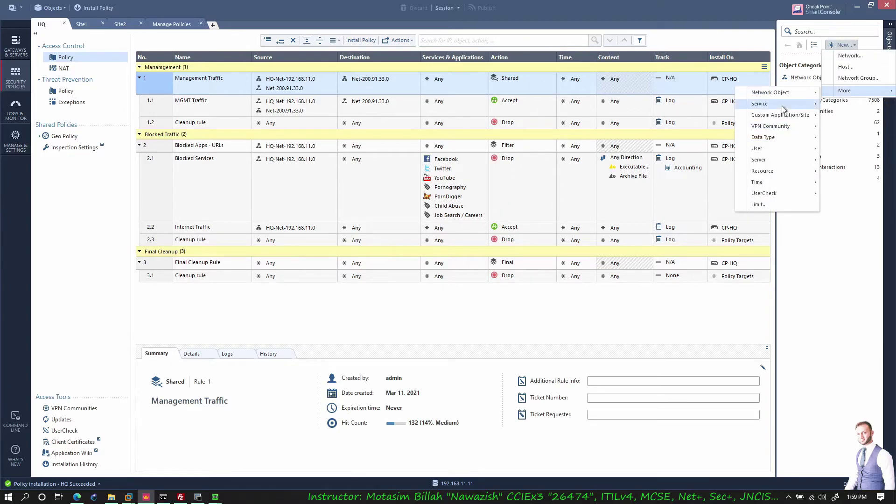
{"action": "key", "text": "Escape"}
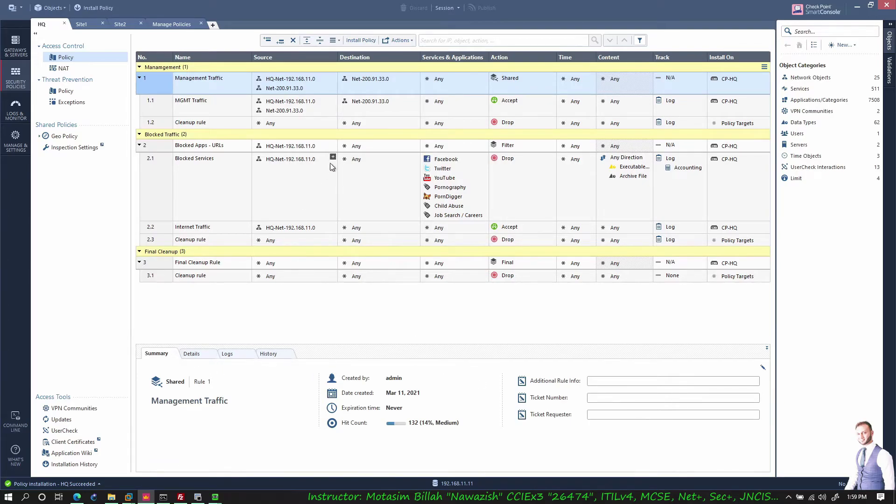
{"action": "left_click", "coordinate": [314, 41]}
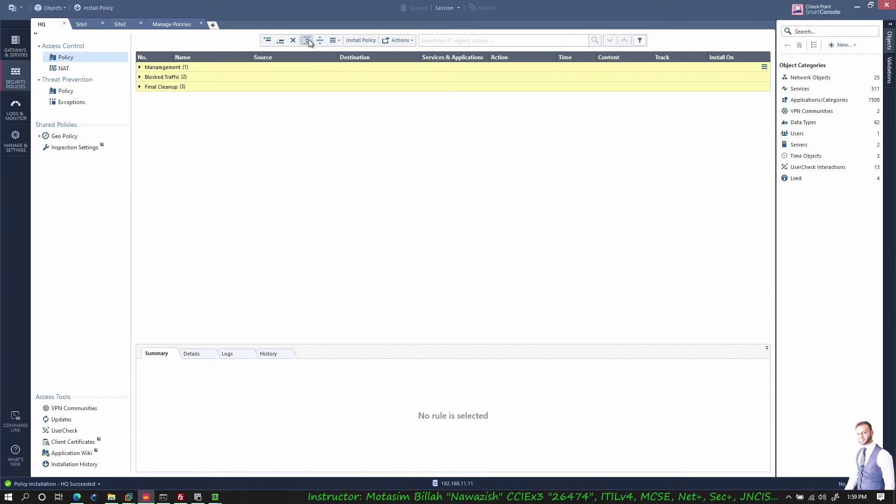
{"action": "left_click", "coordinate": [307, 40]}
Jump to rule 2, Blocked Apps - URLs, with Go To Rule.
{"action": "left_click", "coordinate": [398, 40]}
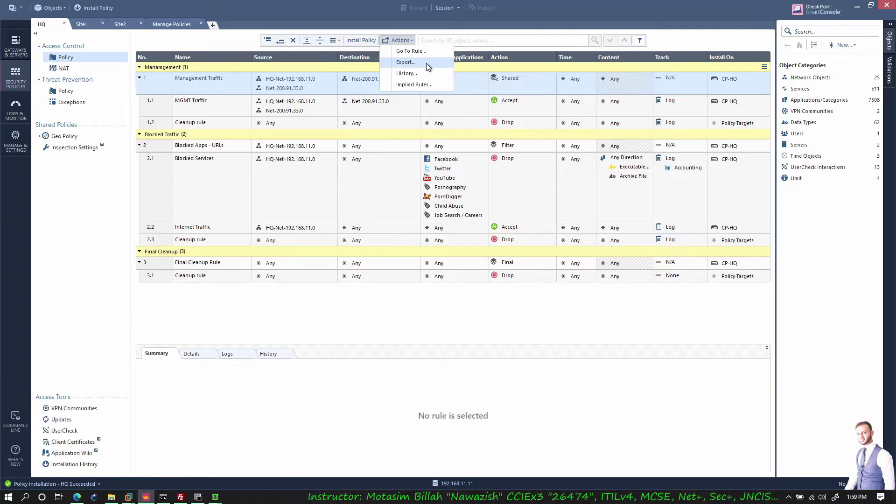
{"action": "left_click", "coordinate": [412, 51]}
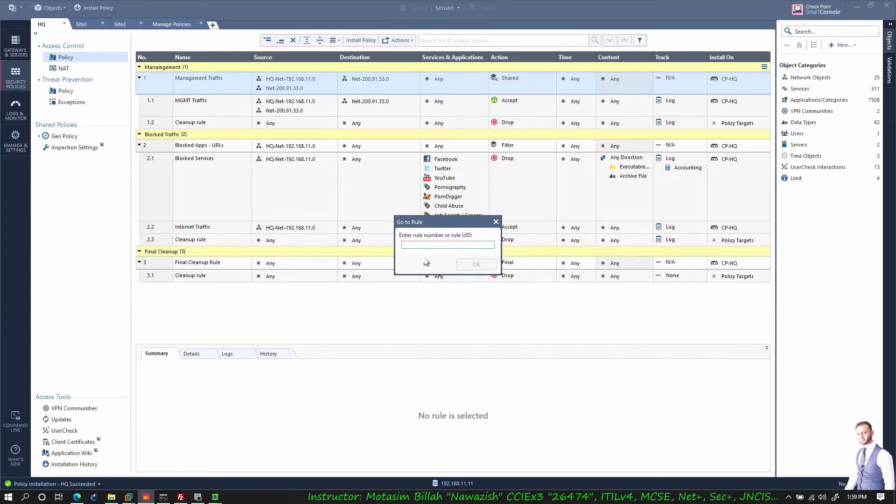
{"action": "type", "text": "2"}
{"action": "left_click", "coordinate": [476, 265]}
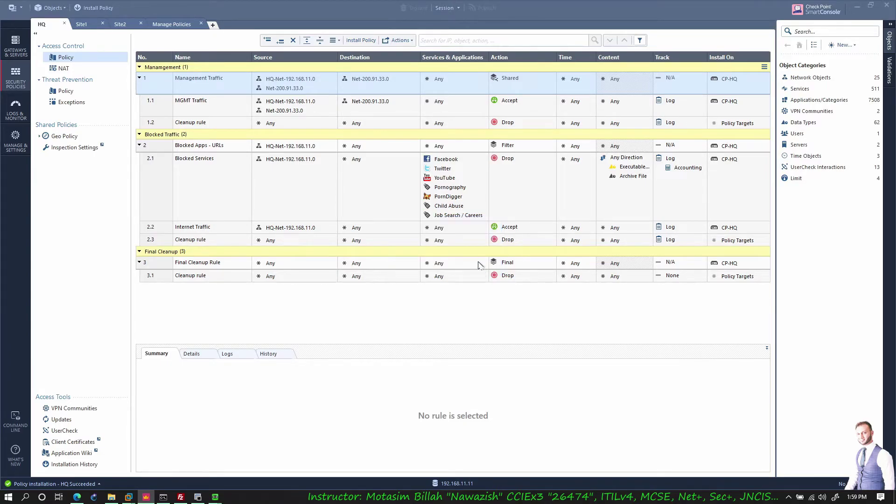
{"action": "left_click", "coordinate": [405, 41]}
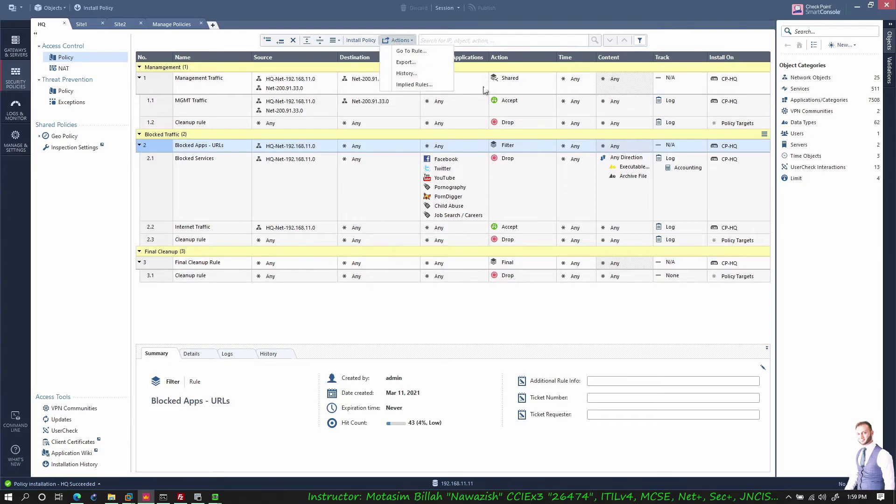
{"action": "left_click", "coordinate": [412, 64]}
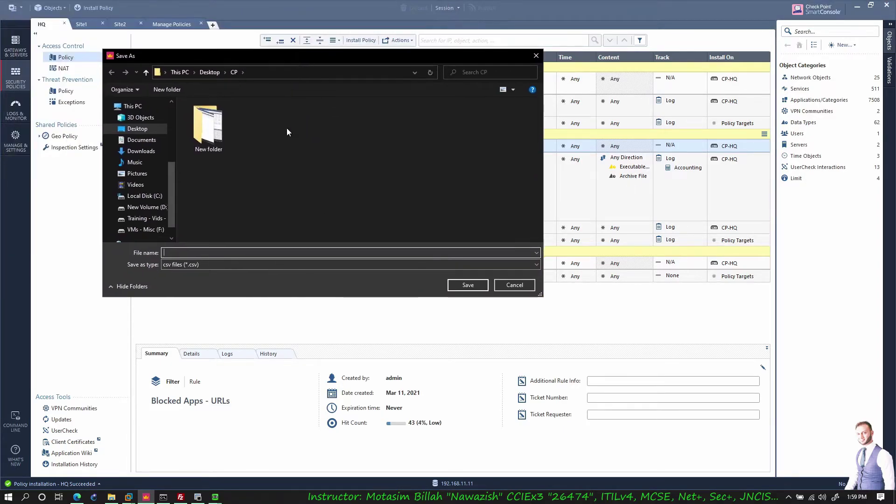
{"action": "left_click", "coordinate": [511, 284]}
{"action": "left_click", "coordinate": [401, 40]}
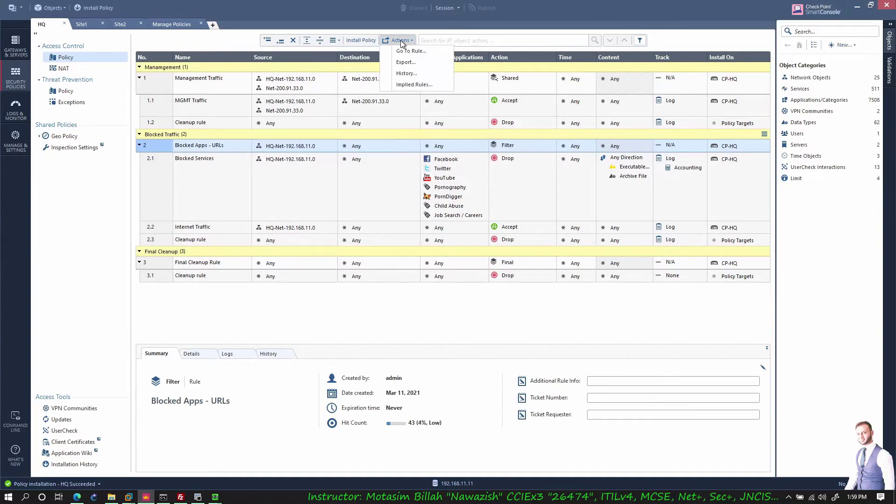
{"action": "left_click", "coordinate": [407, 73]}
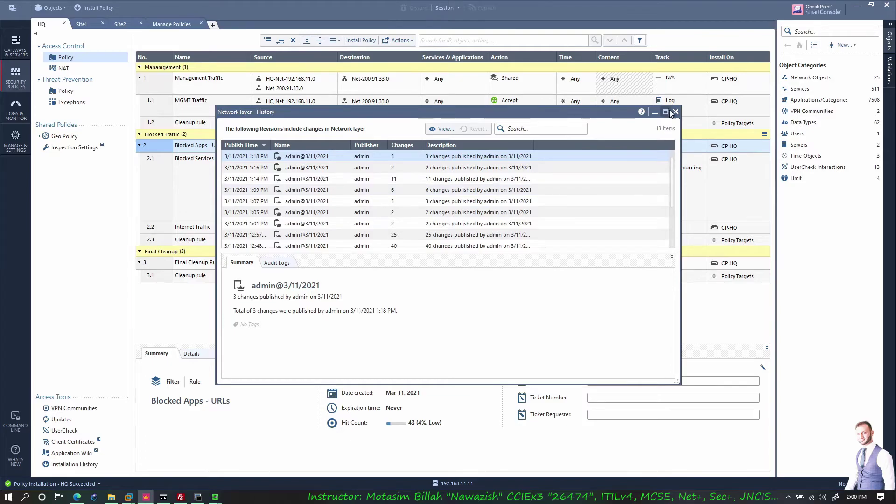
{"action": "left_click", "coordinate": [675, 112]}
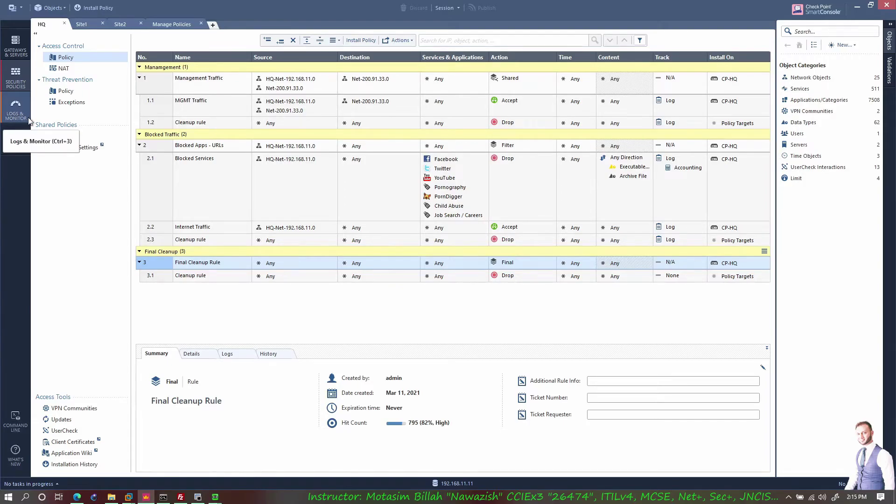
Open Logs & Monitor, browse the Access Control view, and return to the fw.log entries.
{"action": "left_click", "coordinate": [21, 117]}
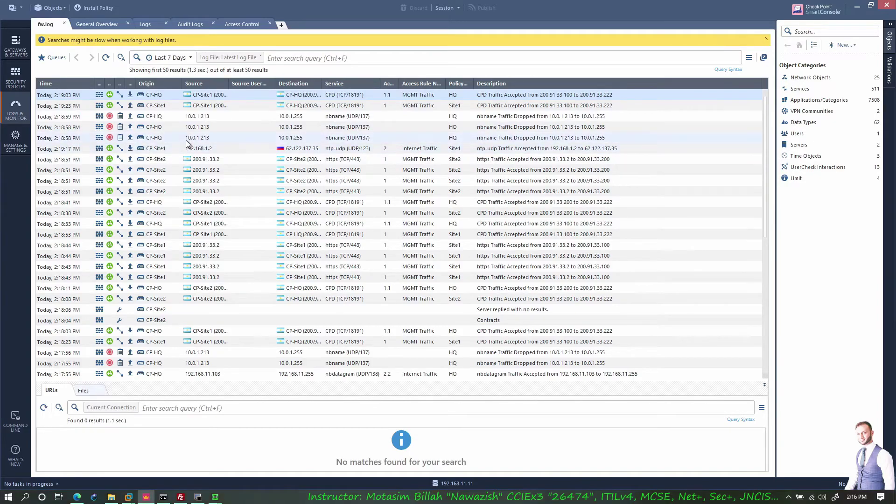
{"action": "scroll", "coordinate": [357, 214], "scroll_direction": "down", "scroll_amount": 7}
{"action": "scroll", "coordinate": [358, 215], "scroll_direction": "up", "scroll_amount": 4}
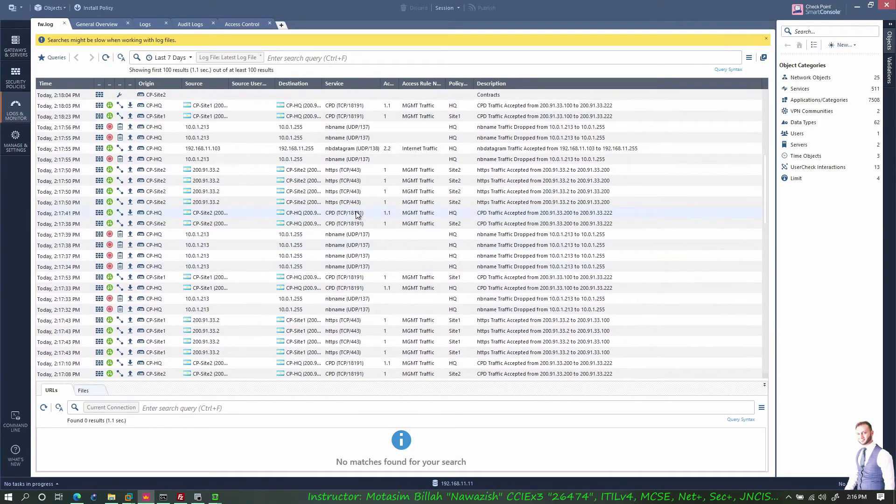
{"action": "scroll", "coordinate": [147, 98], "scroll_direction": "up", "scroll_amount": 3}
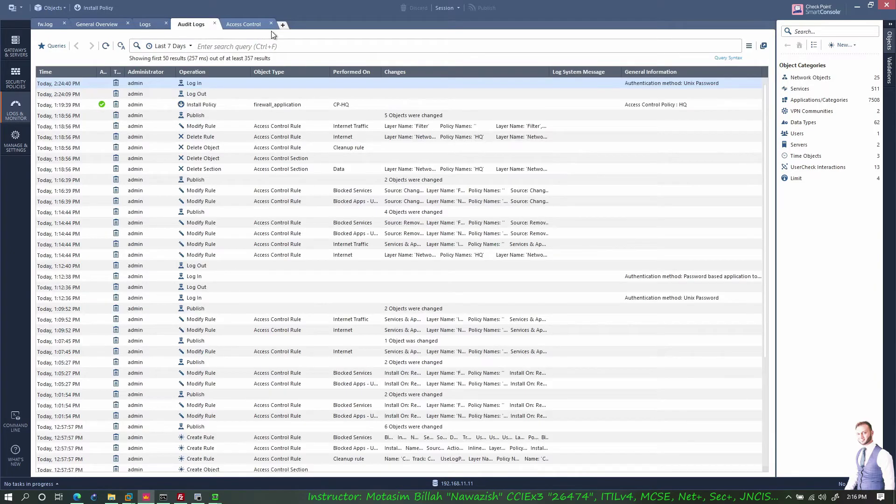
{"action": "left_click", "coordinate": [264, 24]}
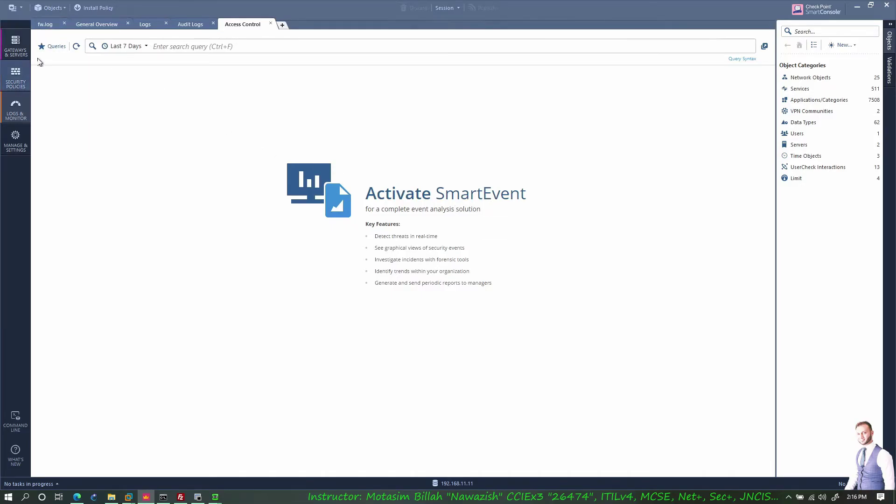
{"action": "left_click", "coordinate": [46, 25]}
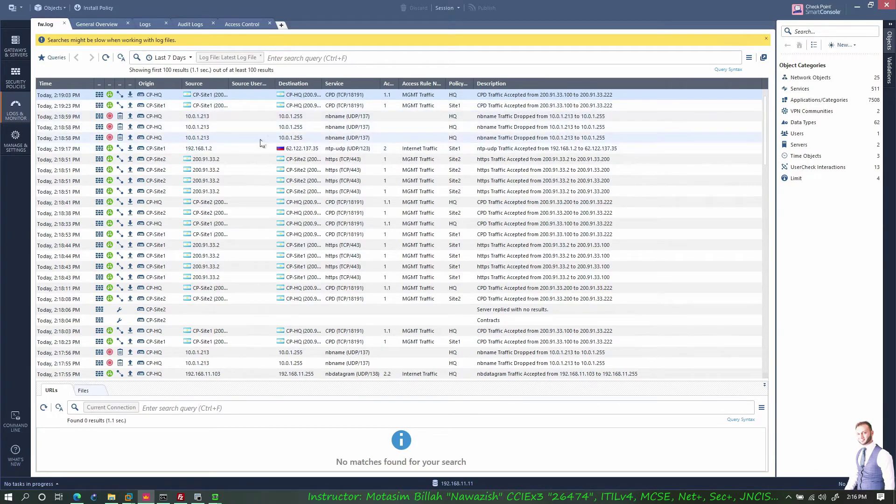
Open the newest CPD log entry and inspect its Origin CP-HQ, Source Zone External and Accept action.
{"action": "double_click", "coordinate": [244, 95]}
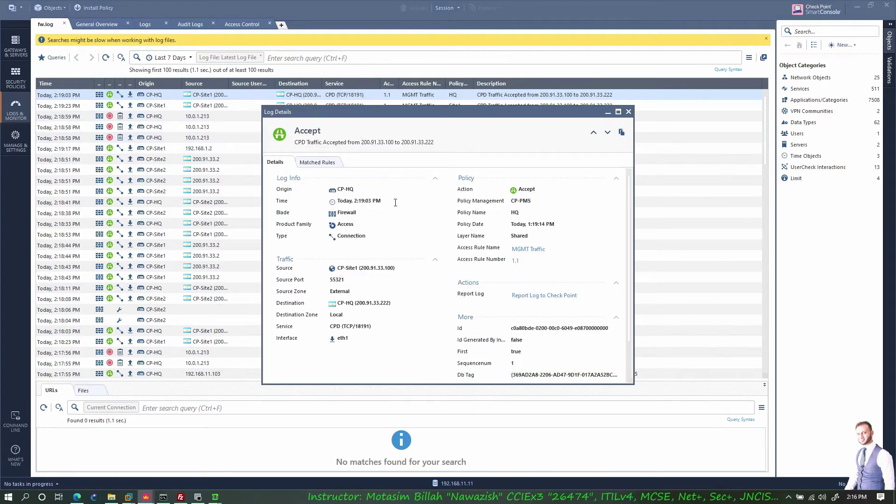
{"action": "left_click_drag", "start_coordinate": [333, 191], "coordinate": [332, 193]}
{"action": "key", "text": "Tab"}
{"action": "key", "text": "Tab"}
{"action": "key", "text": "Tab"}
{"action": "key", "text": "Tab"}
{"action": "left_click", "coordinate": [358, 279]}
{"action": "left_click_drag", "start_coordinate": [347, 292], "coordinate": [330, 292]}
{"action": "key", "text": "Tab"}
{"action": "left_click", "coordinate": [347, 344]}
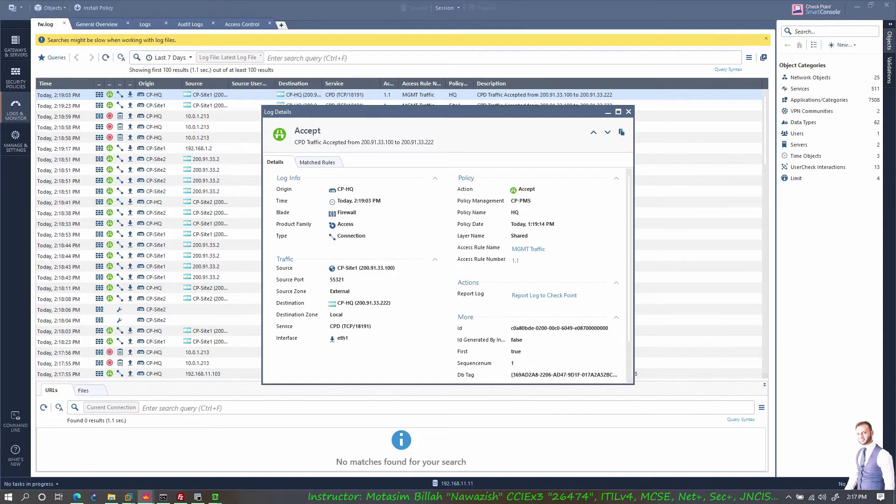
{"action": "double_click", "coordinate": [521, 190]}
{"action": "left_click", "coordinate": [561, 251]}
Show the entry's matched rules, 1 Management Traffic and 1.1 MGMT Traffic, then close the details.
{"action": "scroll", "coordinate": [537, 281], "scroll_direction": "down", "scroll_amount": 3}
{"action": "scroll", "coordinate": [530, 306], "scroll_direction": "up", "scroll_amount": 3}
{"action": "scroll", "coordinate": [529, 306], "scroll_direction": "down", "scroll_amount": 3}
{"action": "scroll", "coordinate": [476, 261], "scroll_direction": "up", "scroll_amount": 3}
{"action": "left_click", "coordinate": [337, 164]}
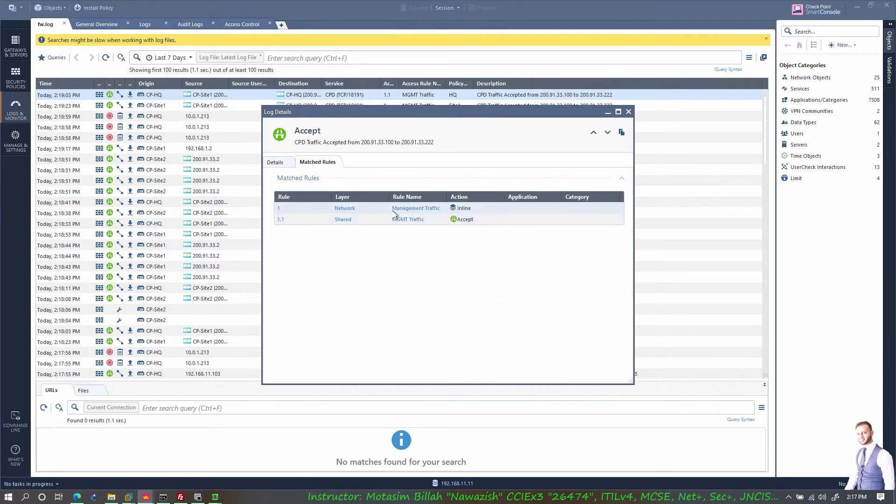
{"action": "left_click", "coordinate": [629, 111]}
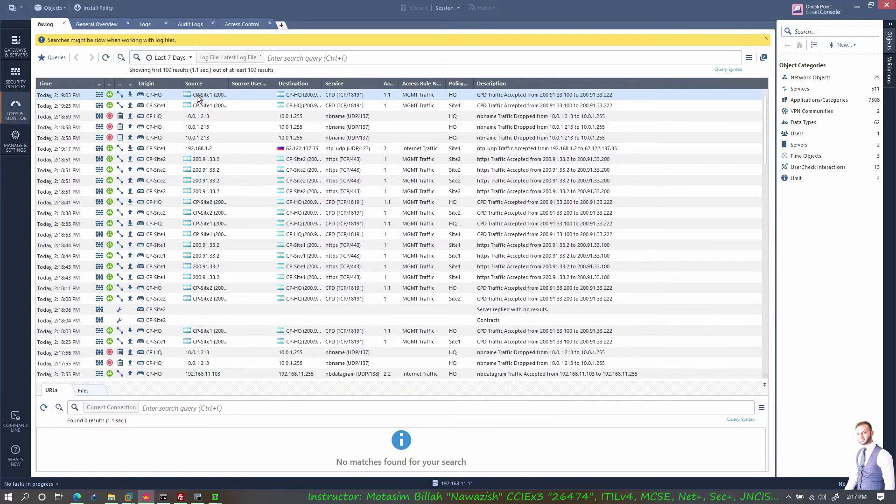
Try source and blade filters in the log search, then remove them.
{"action": "scroll", "coordinate": [403, 345], "scroll_direction": "down", "scroll_amount": 8}
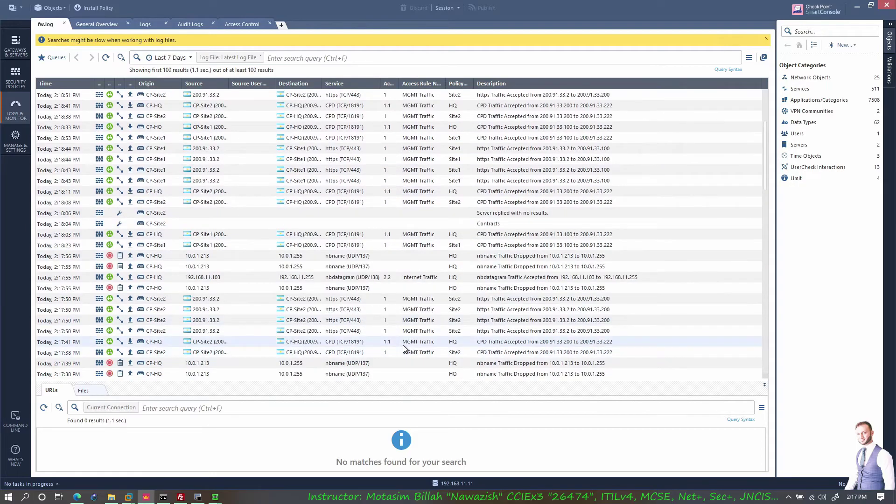
{"action": "scroll", "coordinate": [414, 327], "scroll_direction": "up", "scroll_amount": 2}
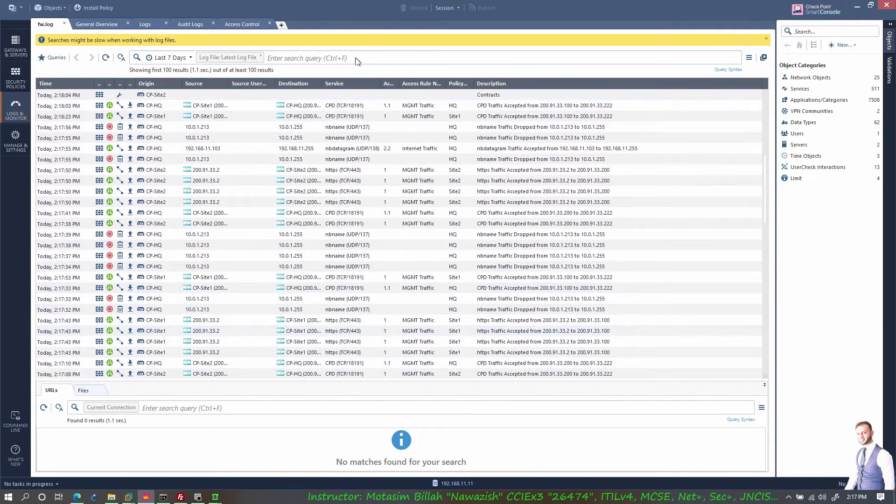
{"action": "left_click", "coordinate": [360, 58]}
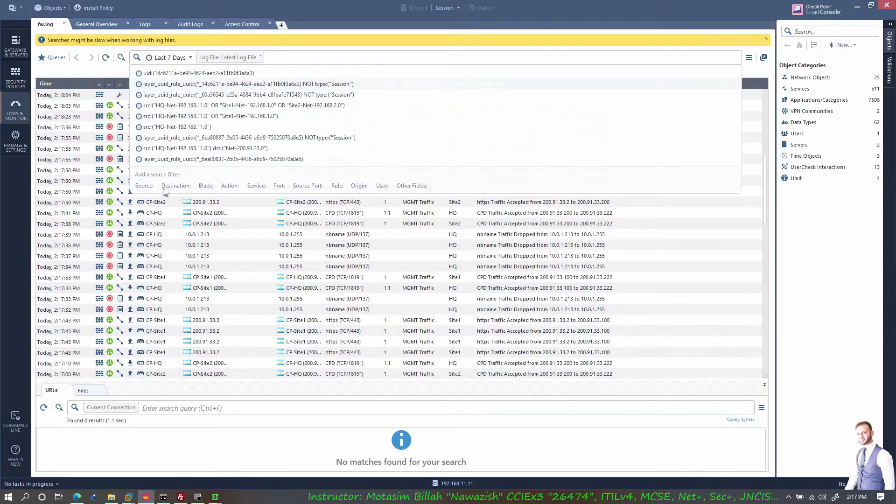
{"action": "left_click", "coordinate": [143, 185]}
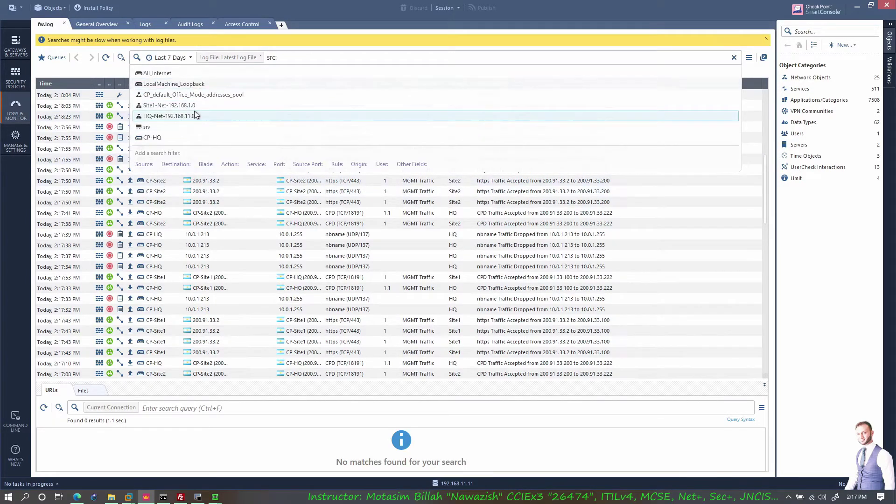
{"action": "key", "text": "BackSpace"}
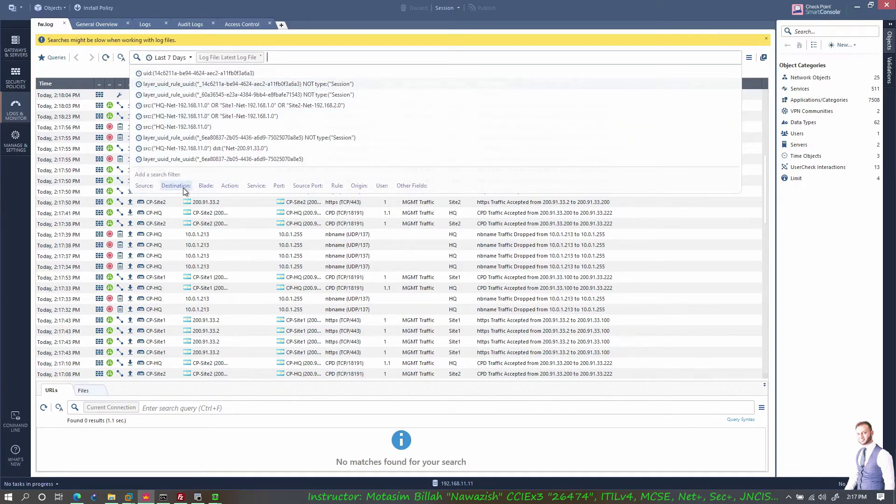
{"action": "left_click", "coordinate": [206, 186]}
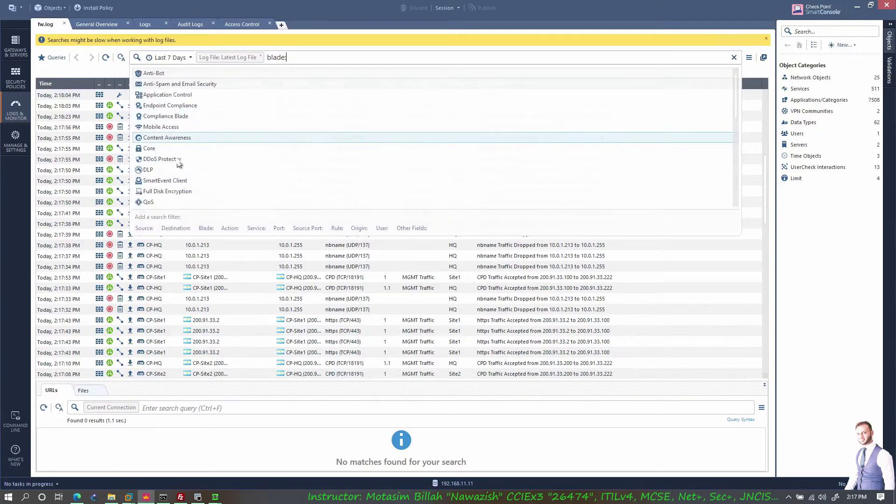
{"action": "scroll", "coordinate": [192, 149], "scroll_direction": "down", "scroll_amount": 4}
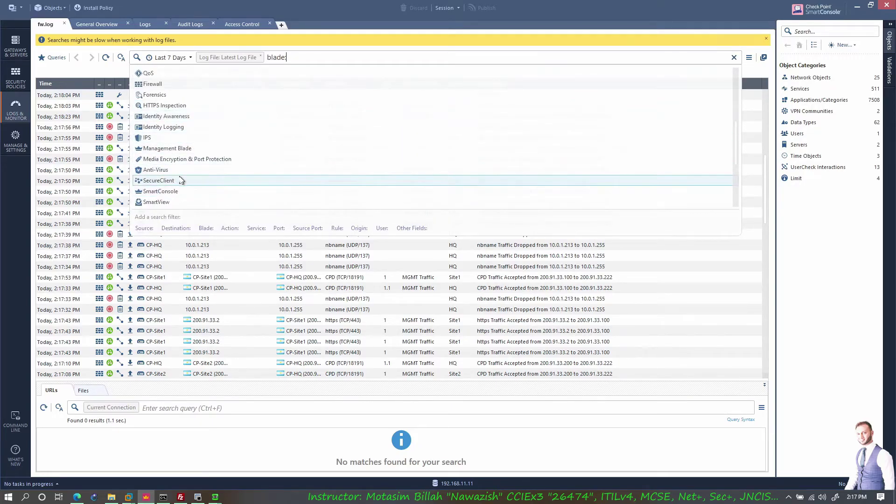
{"action": "scroll", "coordinate": [186, 152], "scroll_direction": "up", "scroll_amount": 1}
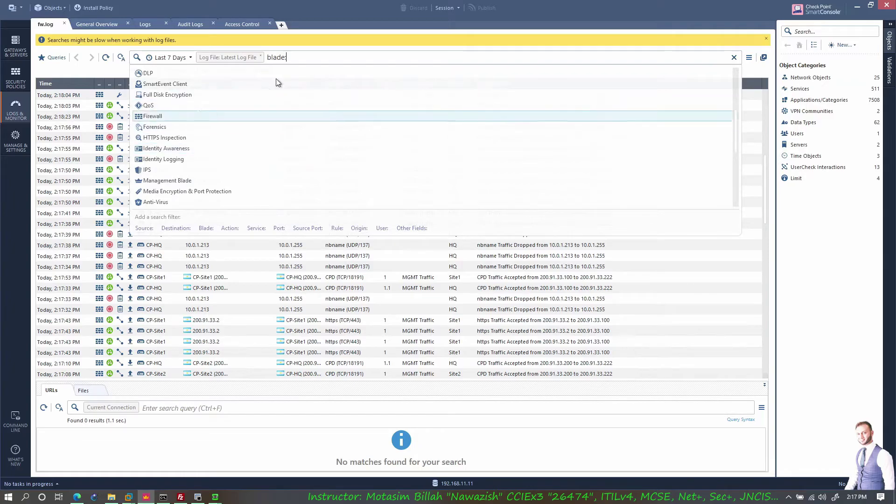
{"action": "key", "text": "BackSpace"}
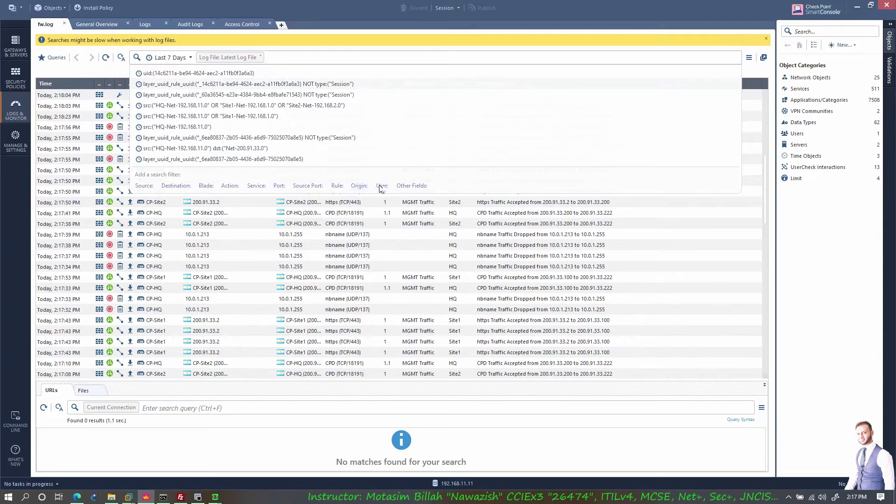
Filter the logs to Origin CP-Site1 and view the General Overview tab.
{"action": "left_click", "coordinate": [359, 186]}
{"action": "left_click", "coordinate": [157, 95]}
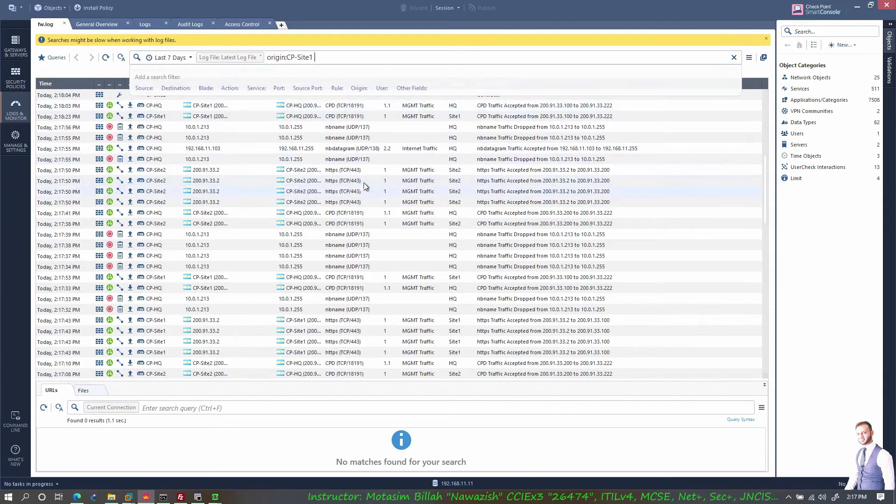
{"action": "key", "text": "Return"}
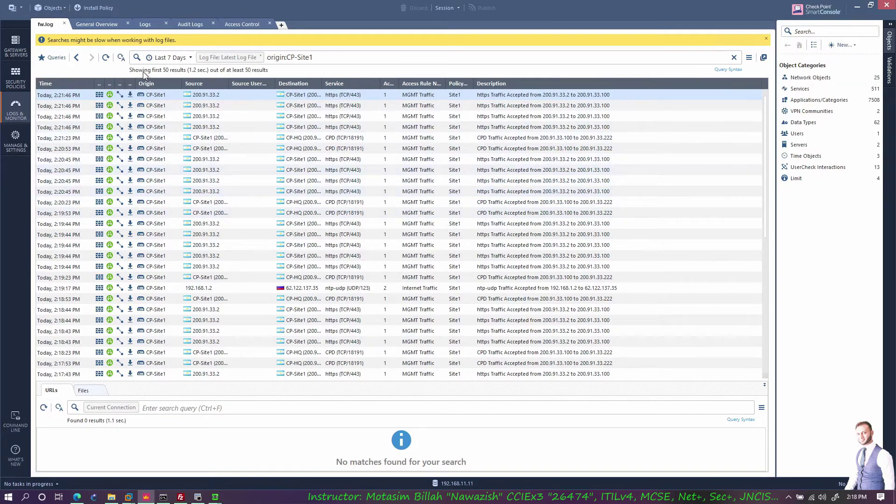
{"action": "left_click", "coordinate": [118, 23]}
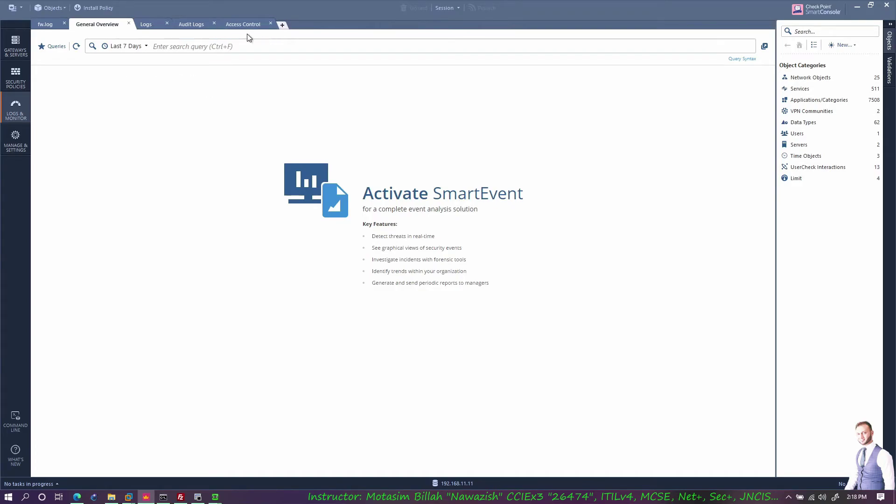
Inspect the 1:18:56 Delete Rule audit entry, then view CP-PMS's summary in Gateways & Servers.
{"action": "left_click", "coordinate": [190, 29]}
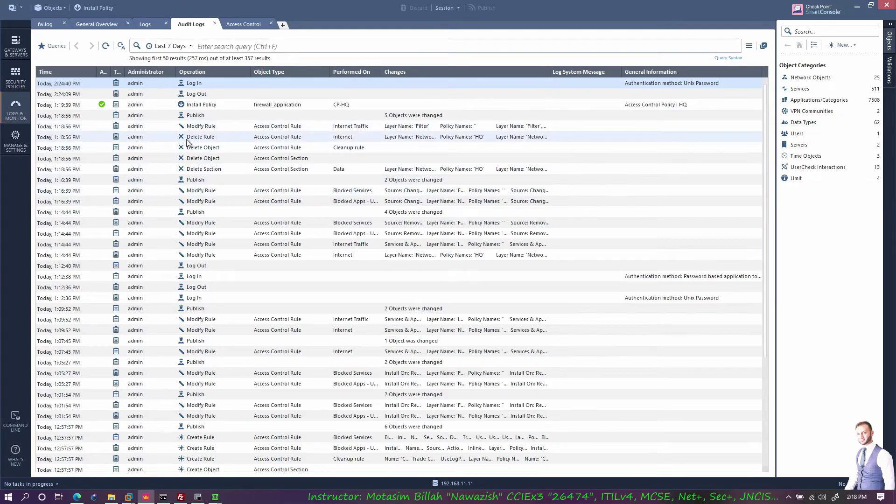
{"action": "left_click", "coordinate": [310, 137]}
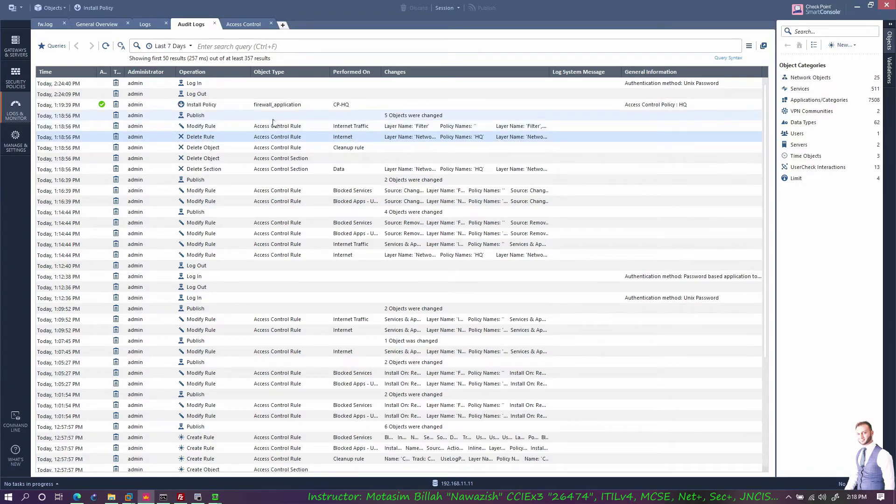
{"action": "scroll", "coordinate": [220, 308], "scroll_direction": "down", "scroll_amount": 2}
{"action": "scroll", "coordinate": [220, 306], "scroll_direction": "up", "scroll_amount": 2}
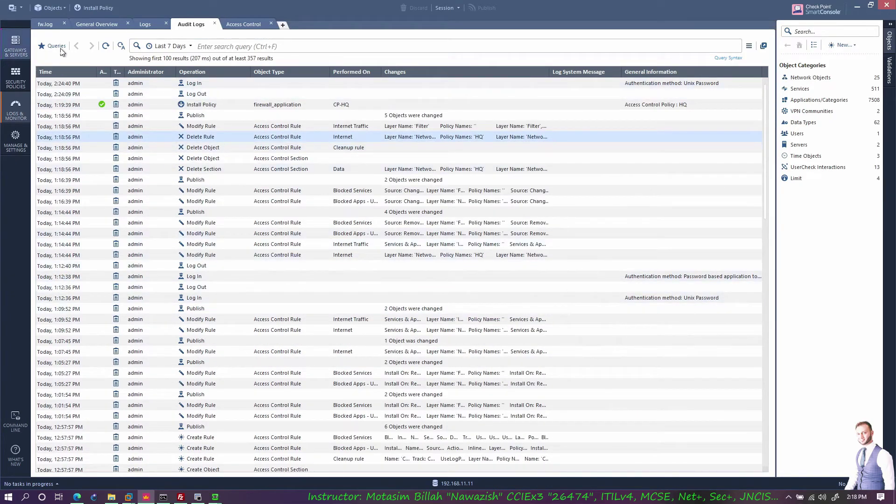
{"action": "left_click", "coordinate": [15, 45]}
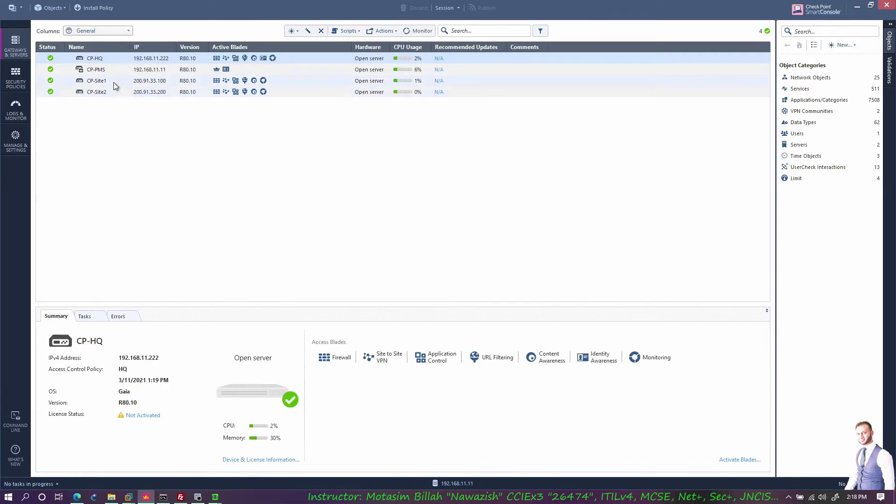
{"action": "left_click", "coordinate": [116, 69]}
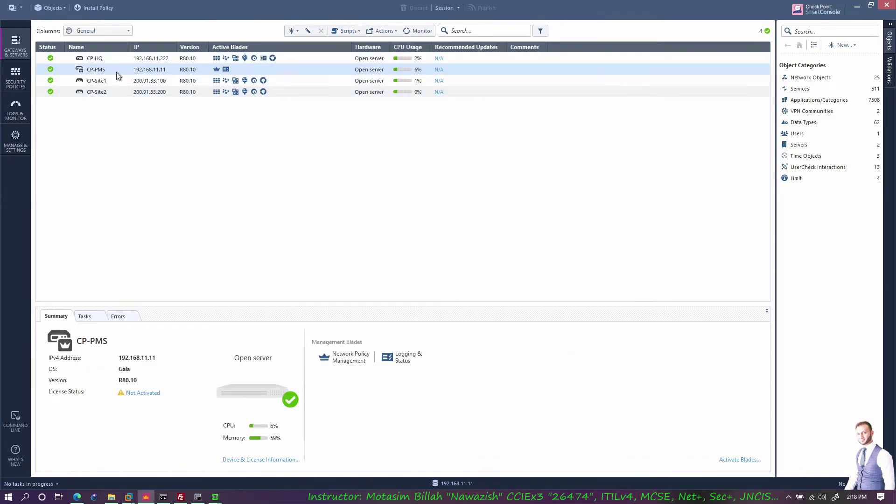
Enable SmartEvent Server and SmartEvent Correlation Unit in CP-PMS's properties.
{"action": "left_click", "coordinate": [78, 497]}
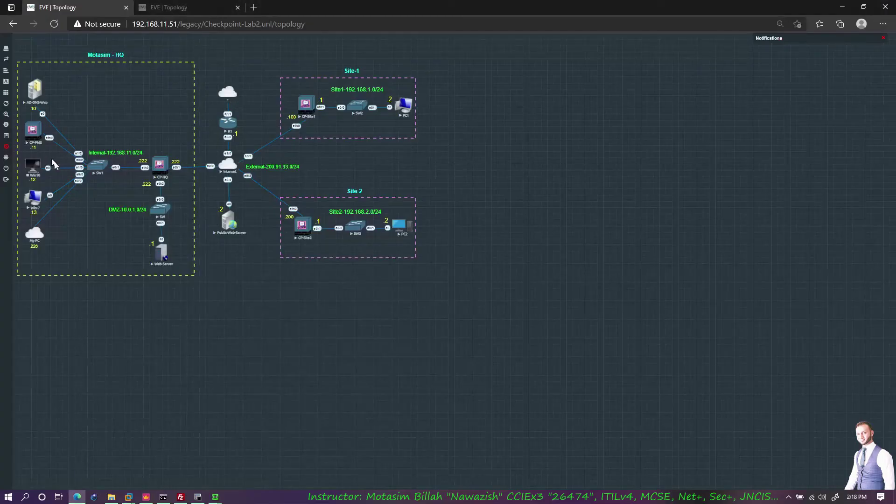
{"action": "left_click", "coordinate": [146, 497]}
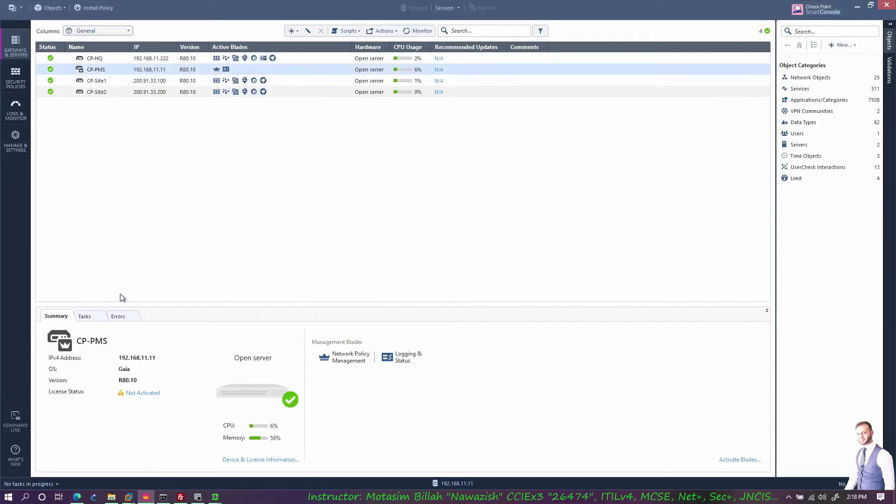
{"action": "right_click", "coordinate": [176, 69]}
{"action": "left_click", "coordinate": [197, 124]}
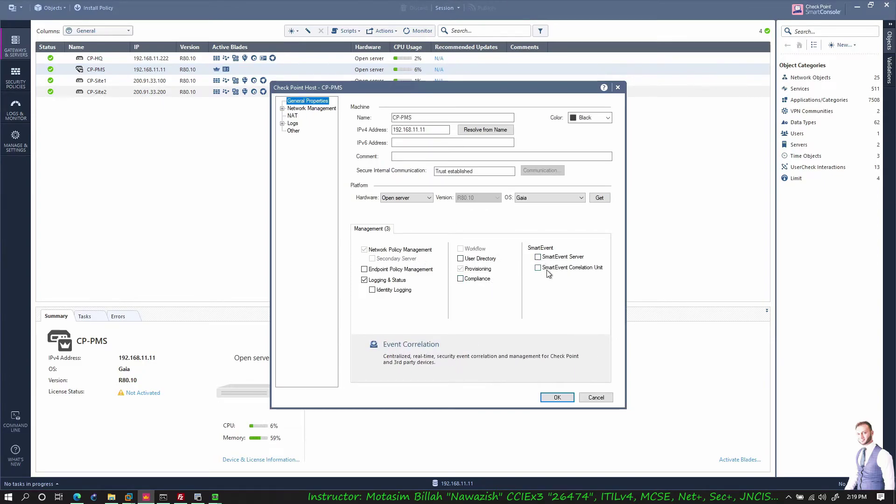
{"action": "left_click", "coordinate": [545, 270]}
{"action": "left_click", "coordinate": [558, 398]}
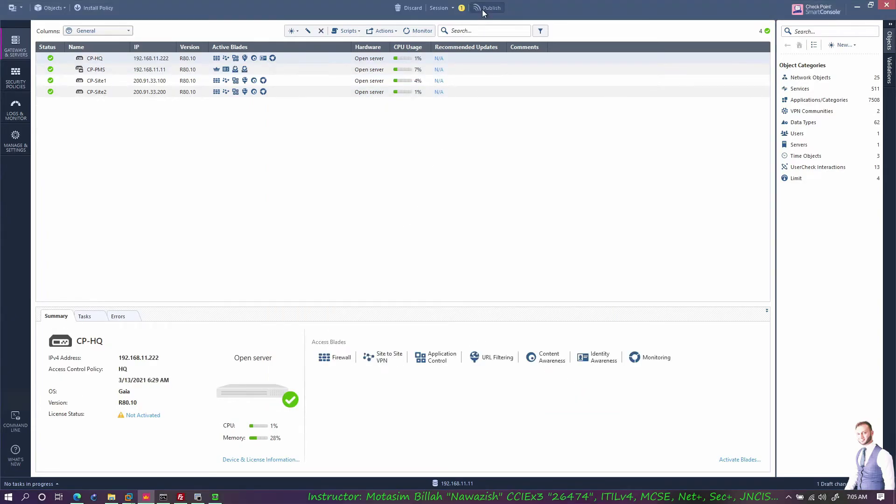
Publish the CP-PMS change and return to Logs & Monitor.
{"action": "left_click", "coordinate": [486, 8]}
{"action": "left_click", "coordinate": [493, 302]}
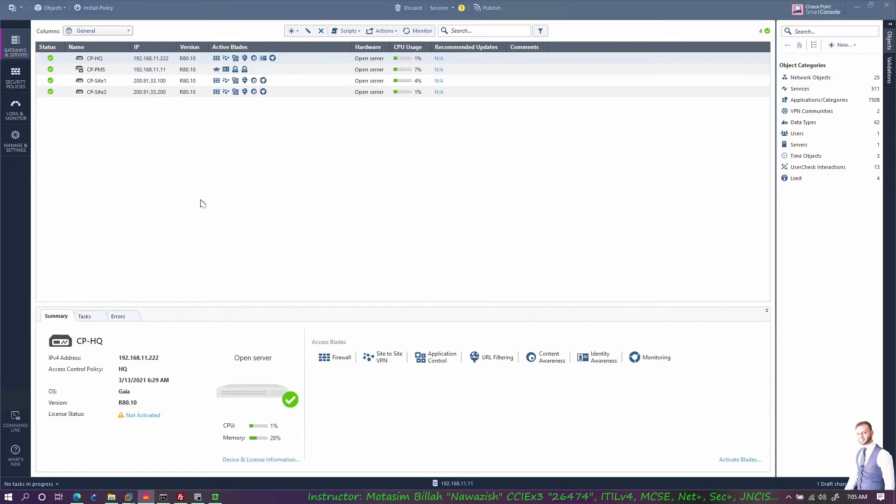
{"action": "left_click", "coordinate": [15, 110]}
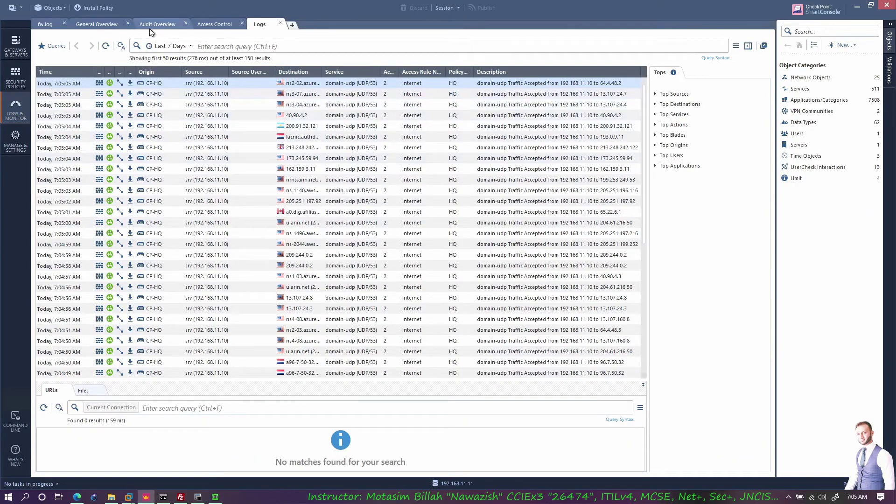
View the Audit Overview's 8 installed policies, then launch SmartEvent Settings & Policy from a new tab.
{"action": "left_click", "coordinate": [157, 24]}
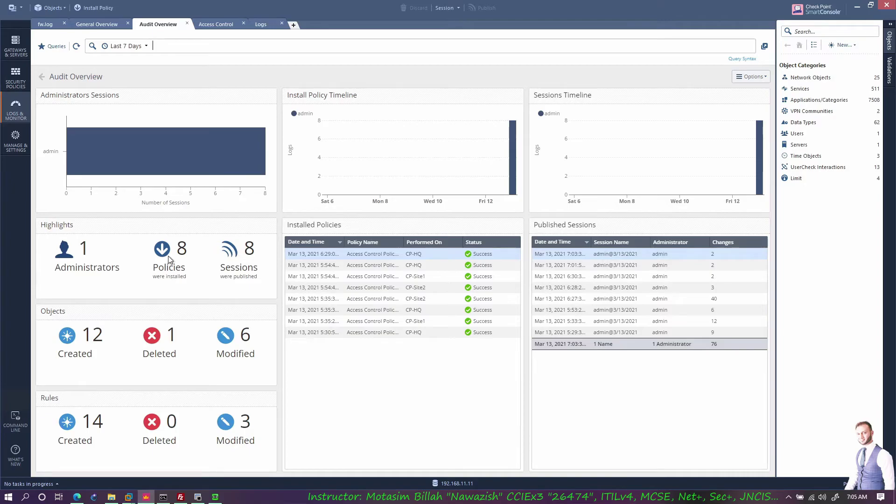
{"action": "left_click", "coordinate": [294, 25]}
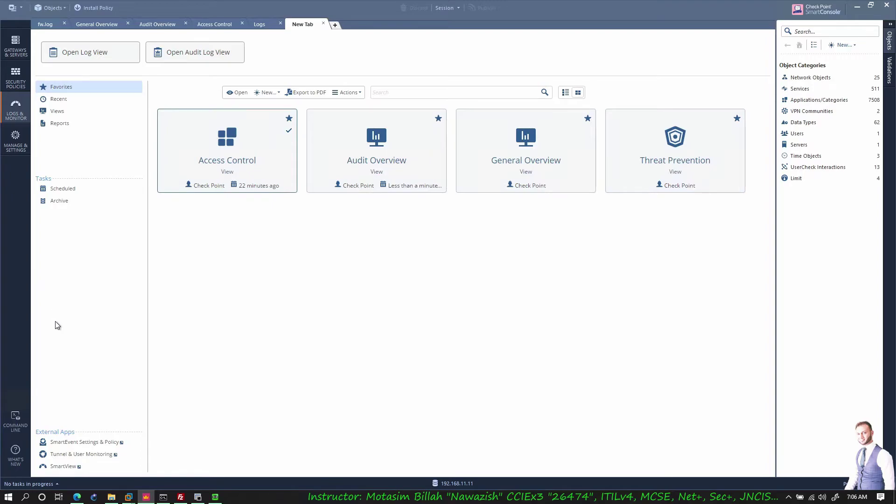
{"action": "left_click", "coordinate": [75, 445]}
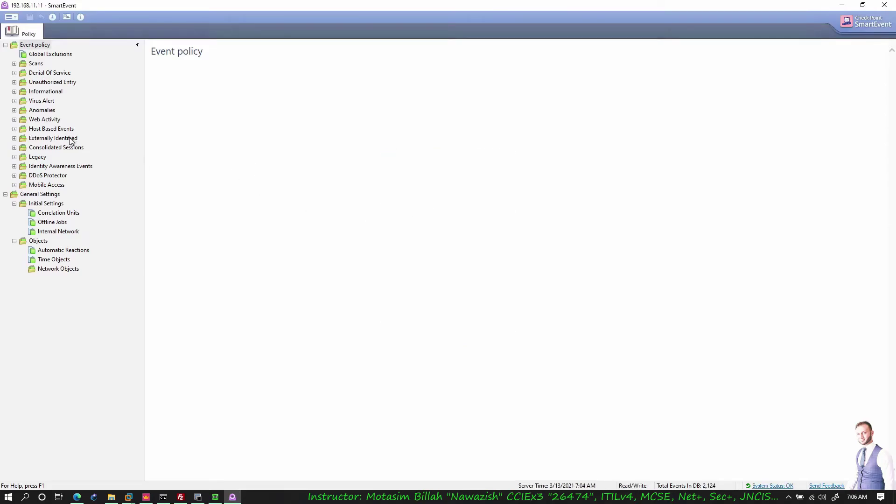
Enable the Informational events Alert from gateway and Link Up/Down, keeping Informational severity, and save the event policy.
{"action": "left_click", "coordinate": [14, 91]}
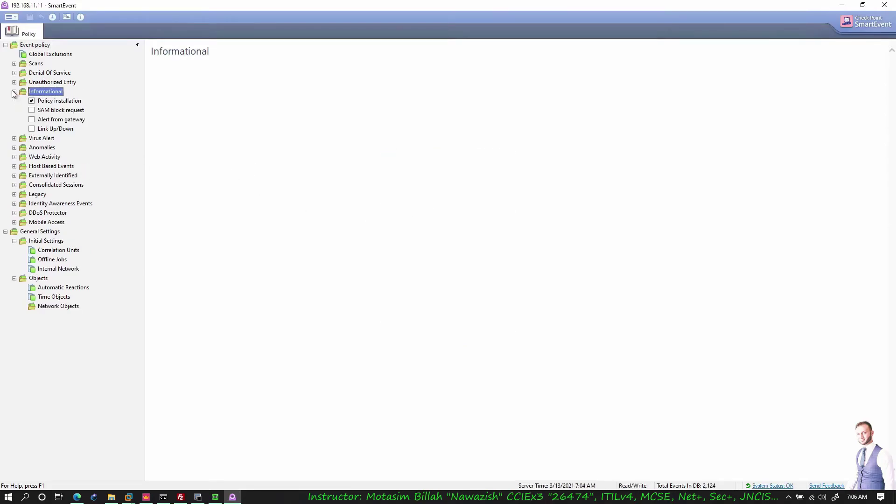
{"action": "left_click", "coordinate": [31, 120]}
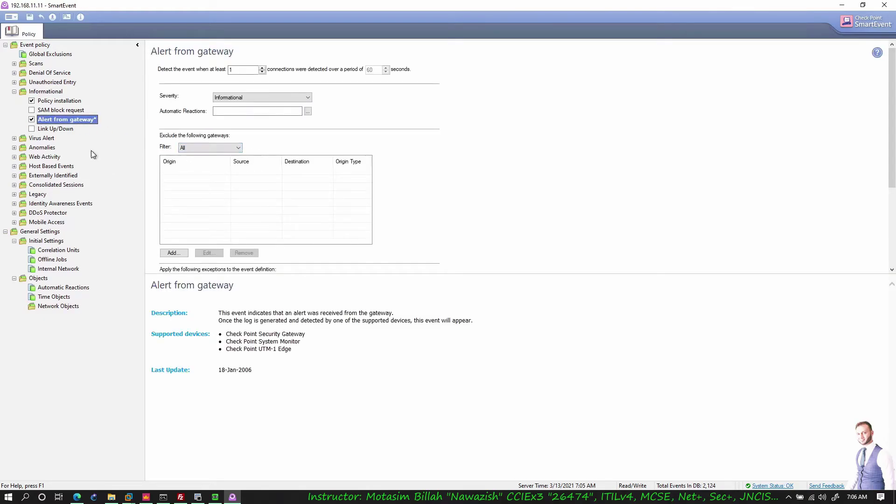
{"action": "left_click", "coordinate": [248, 96]}
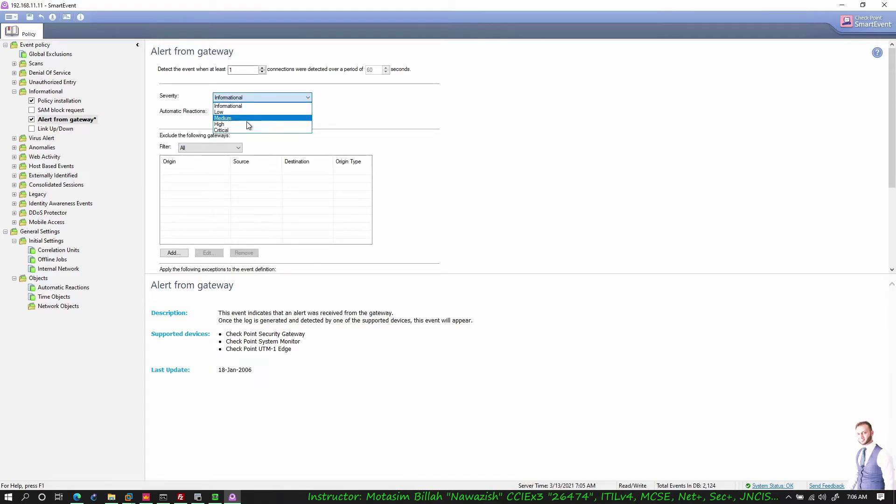
{"action": "left_click", "coordinate": [31, 132]}
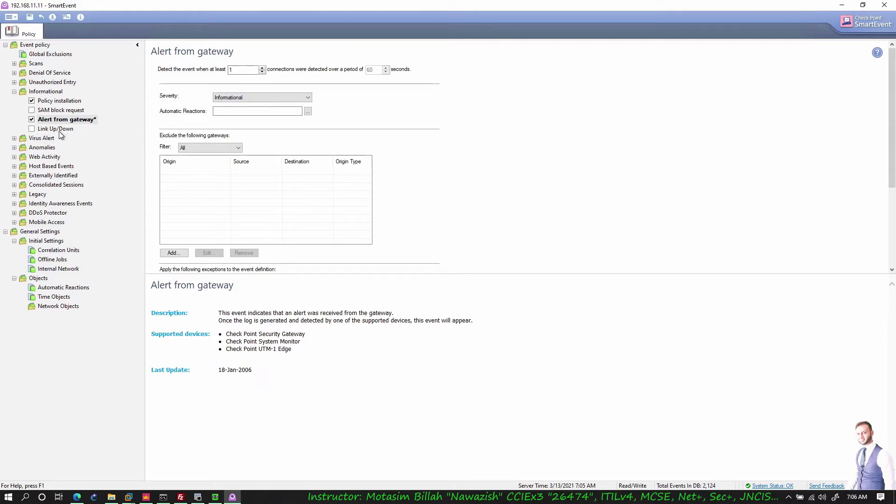
{"action": "left_click", "coordinate": [32, 129]}
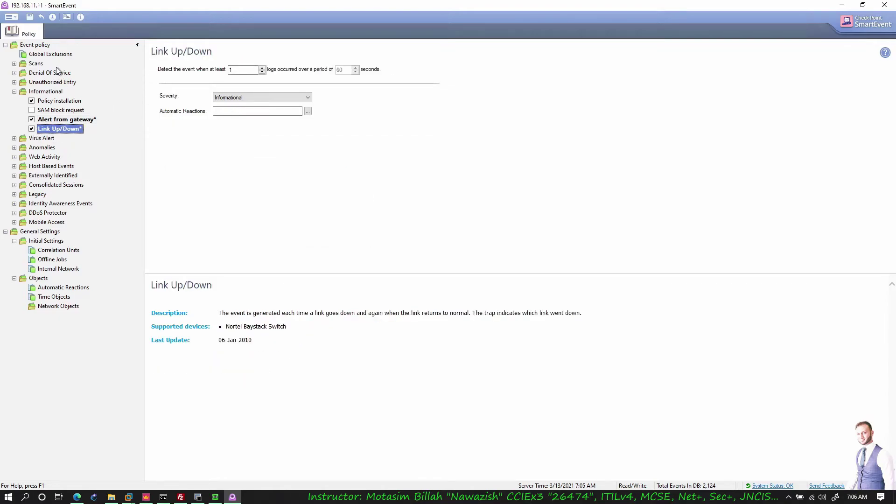
{"action": "left_click", "coordinate": [29, 17]}
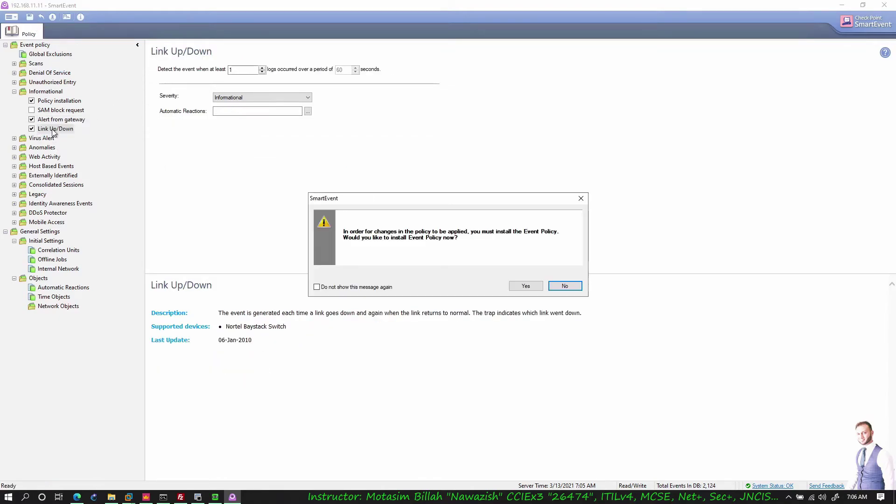
Install the Event Policy on CP-PMS, dismiss the report, expand Virus Alert, and close SmartEvent.
{"action": "left_click", "coordinate": [527, 285]}
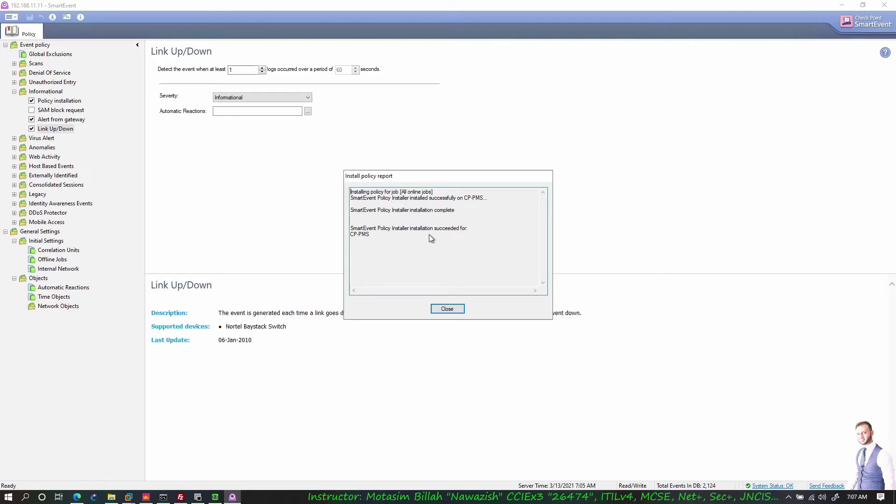
{"action": "left_click", "coordinate": [444, 308]}
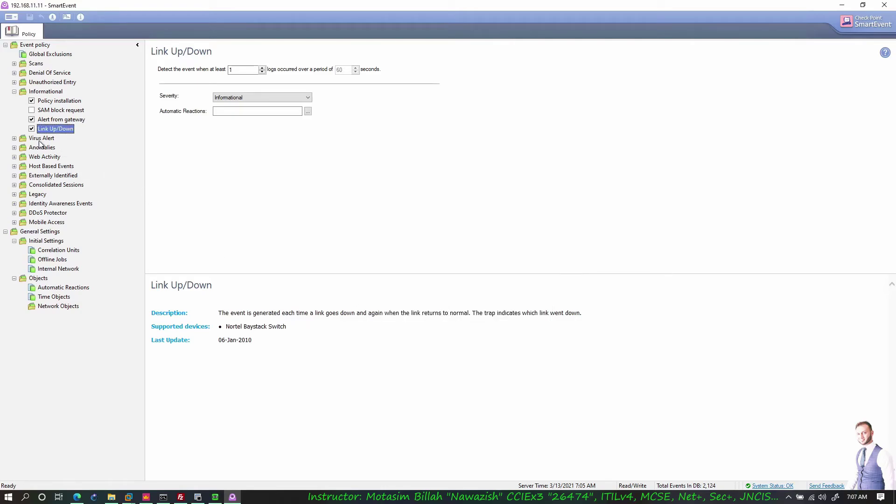
{"action": "left_click", "coordinate": [14, 139]}
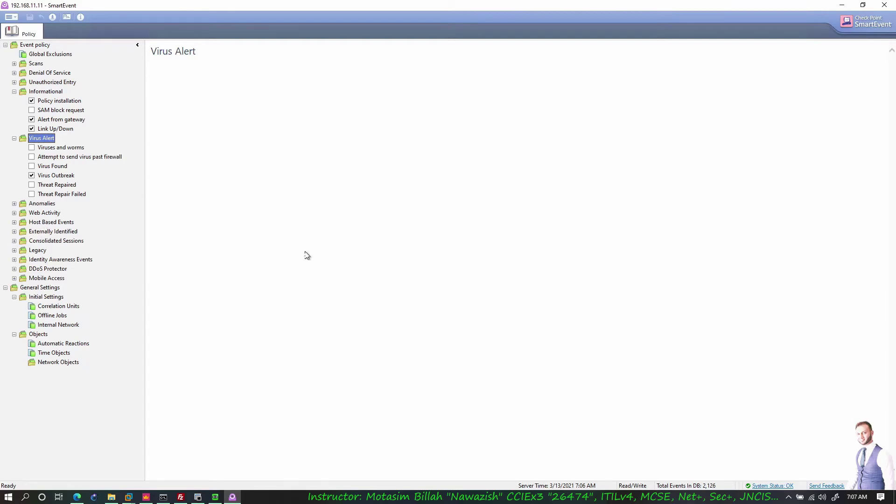
{"action": "left_click", "coordinate": [885, 5]}
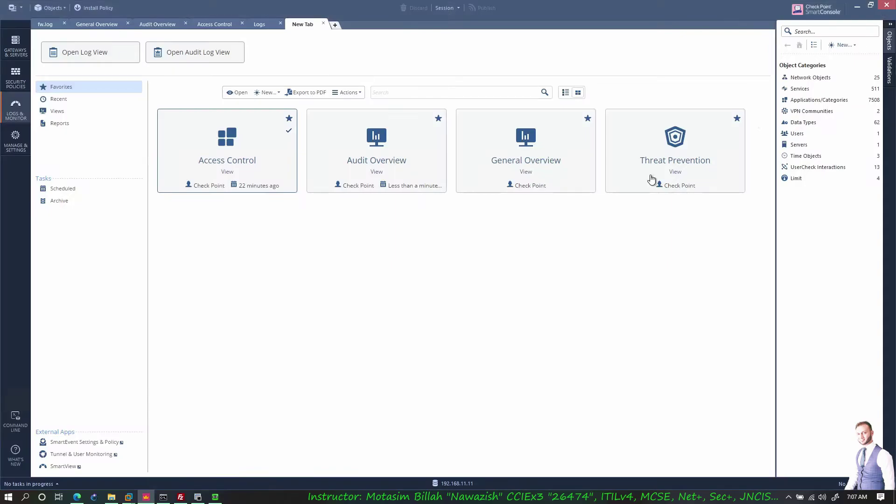
In Tunnel & User Monitoring, review CP-PMS and CP-Site1 gateway details, then start a Top Destinations report.
{"action": "left_click", "coordinate": [80, 459]}
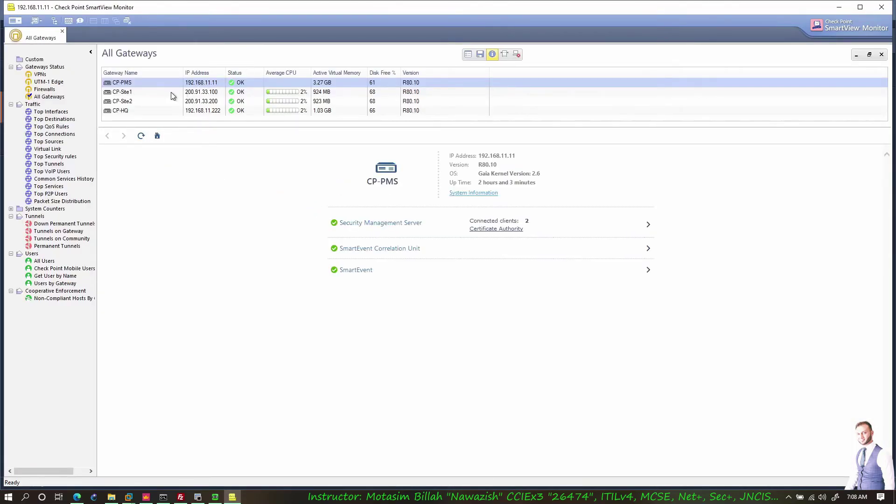
{"action": "left_click", "coordinate": [135, 92]}
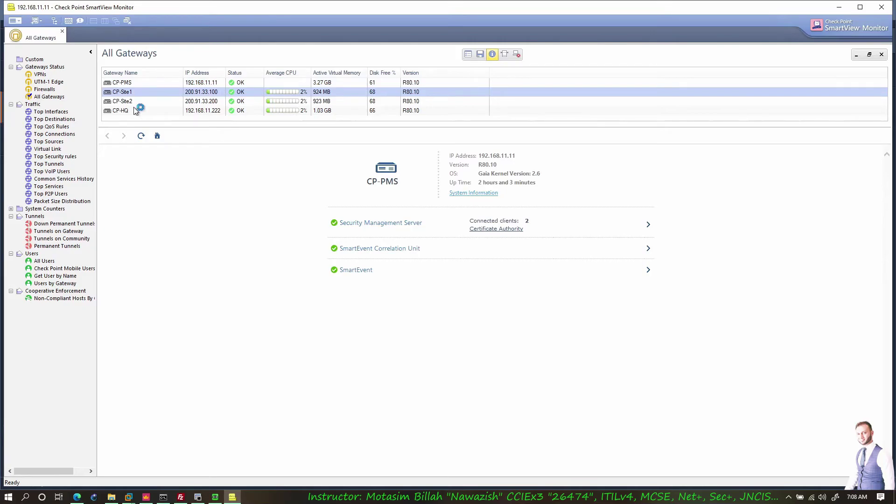
{"action": "left_click", "coordinate": [141, 83]}
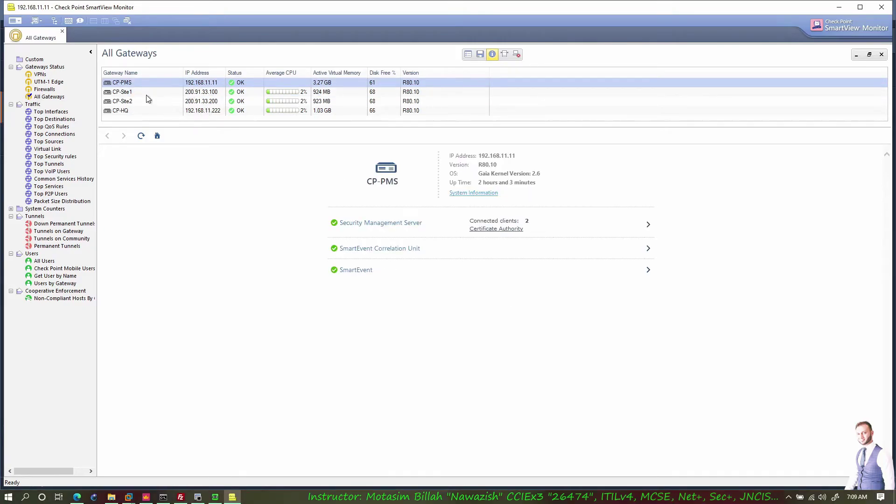
{"action": "left_click", "coordinate": [146, 93]}
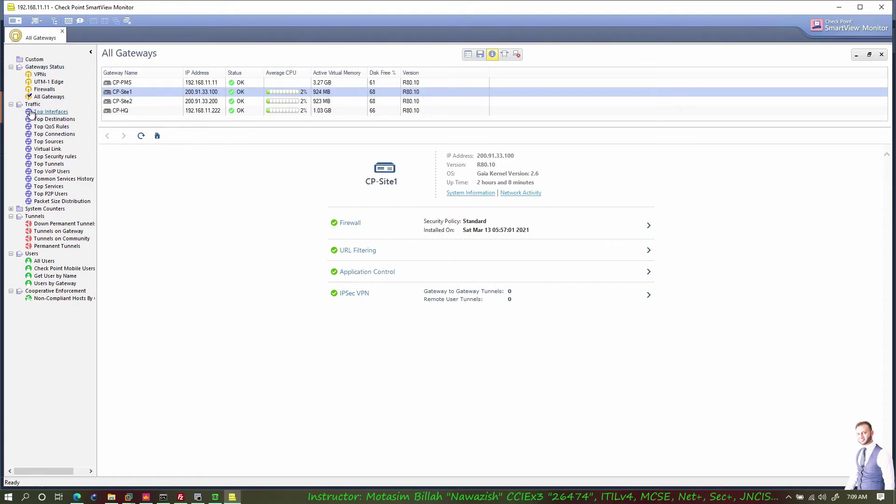
{"action": "left_click", "coordinate": [53, 119]}
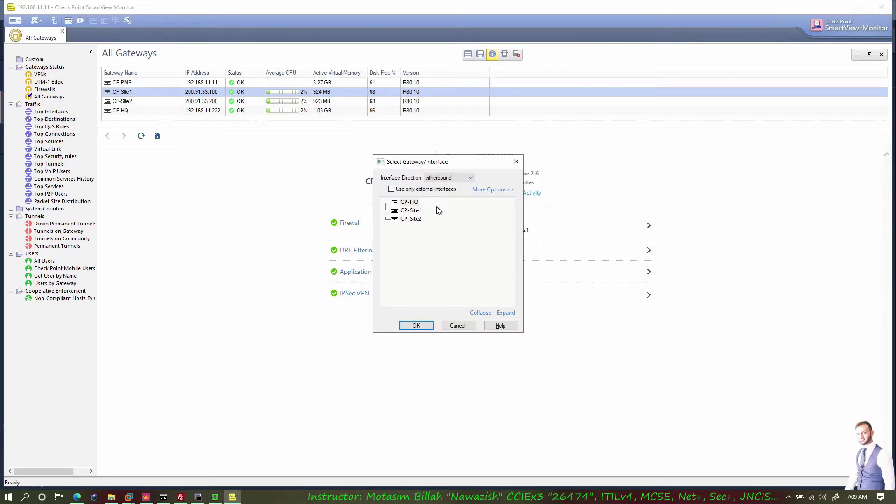
Run the Top Destinations report for CP-HQ with eitherbound direction, then open the CP folder.
{"action": "left_click", "coordinate": [447, 181]}
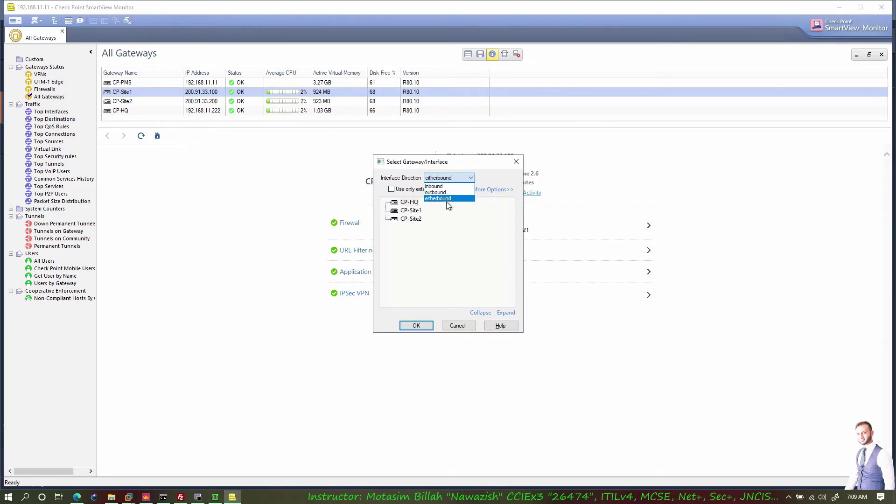
{"action": "left_click", "coordinate": [428, 237]}
{"action": "left_click", "coordinate": [410, 202]}
{"action": "left_click", "coordinate": [416, 326]}
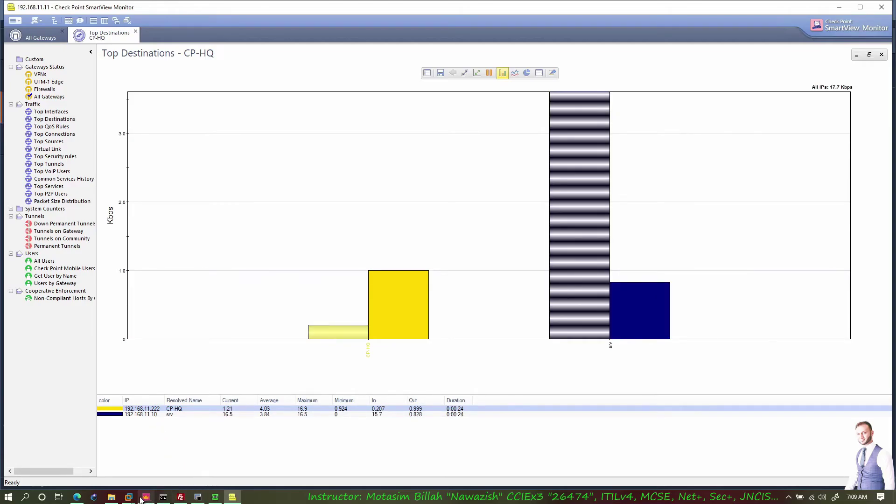
{"action": "left_click", "coordinate": [111, 498]}
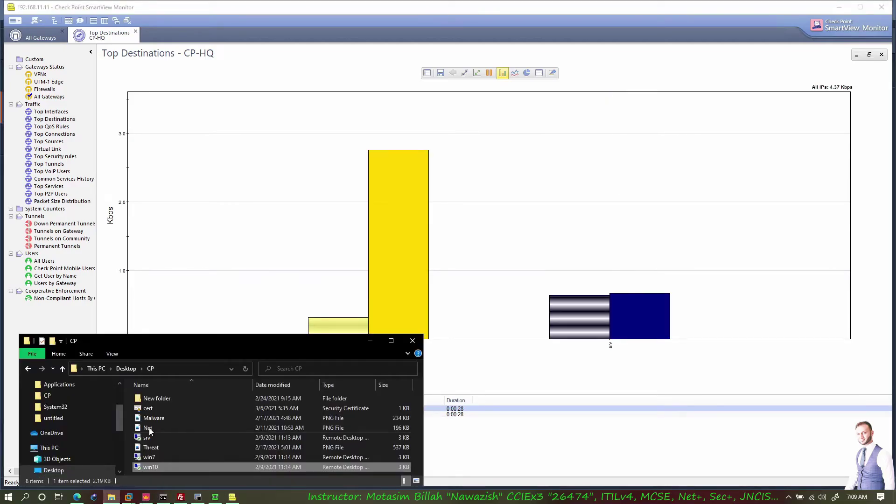
Connect to the win10 host over RDP, load checkpoint.com in Edge, and return to SmartView Monitor.
{"action": "double_click", "coordinate": [157, 467]}
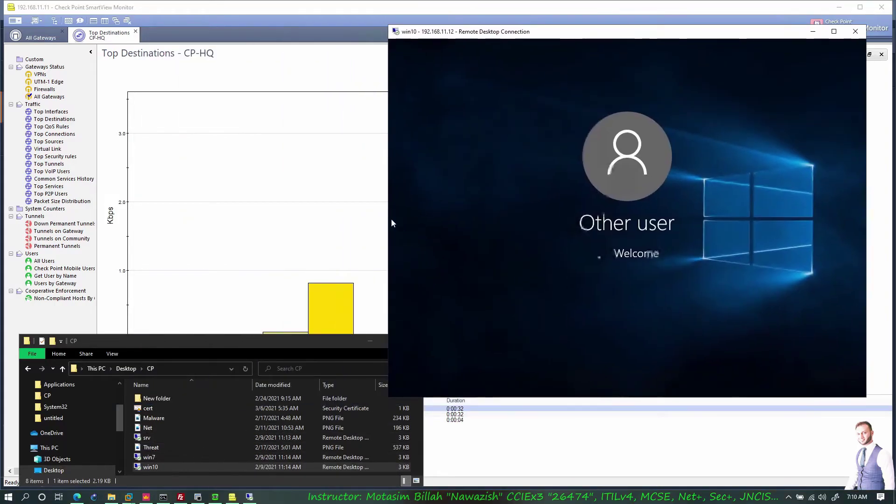
{"action": "left_click", "coordinate": [373, 345]}
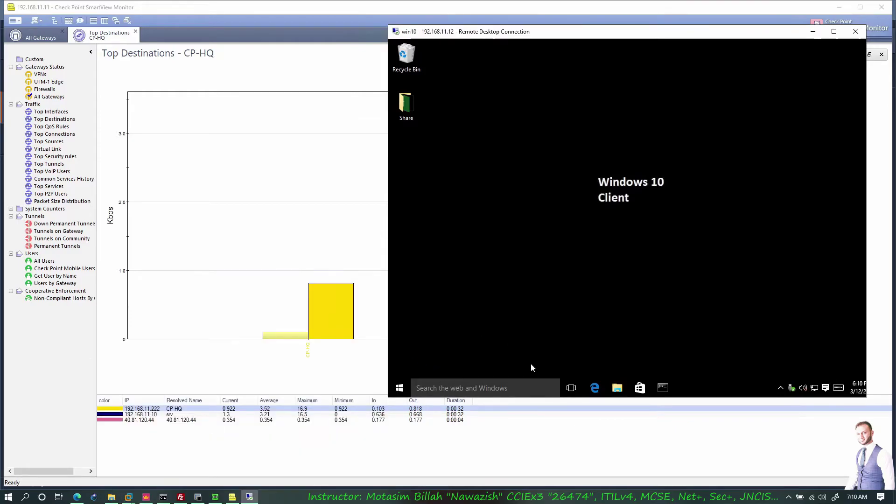
{"action": "left_click", "coordinate": [594, 387]}
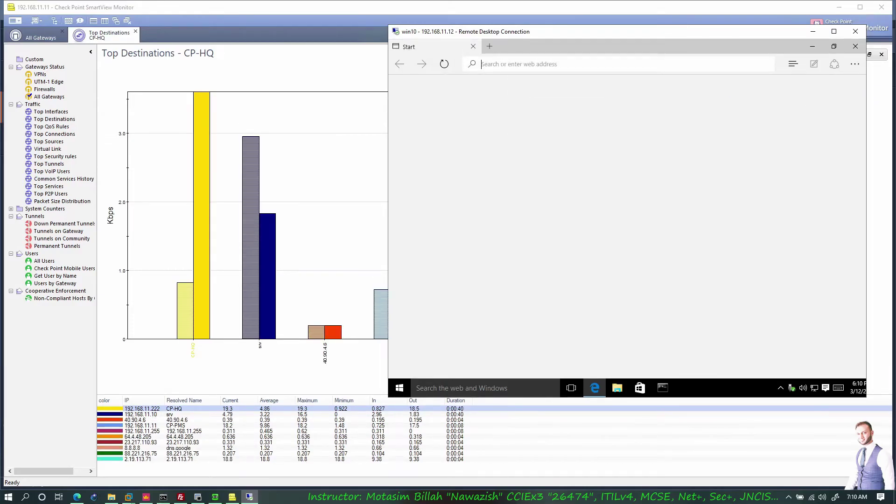
{"action": "type", "text": "check"}
{"action": "key", "text": "Return"}
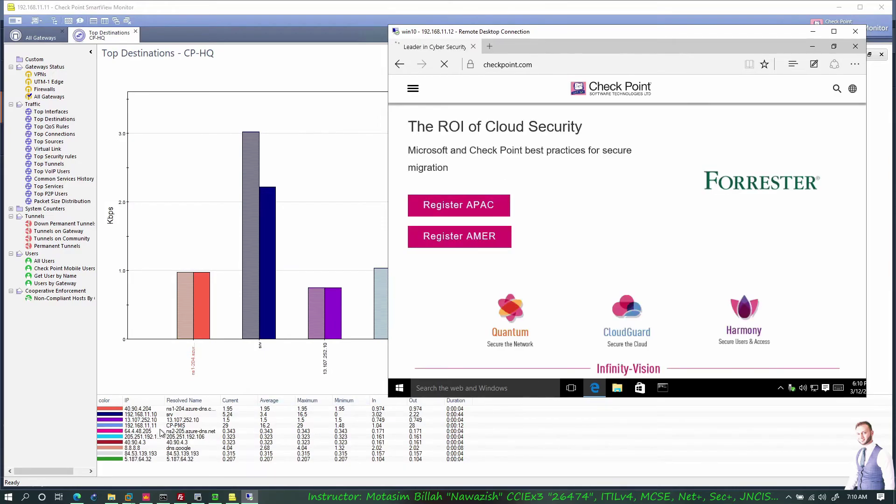
{"action": "left_click", "coordinate": [362, 352]}
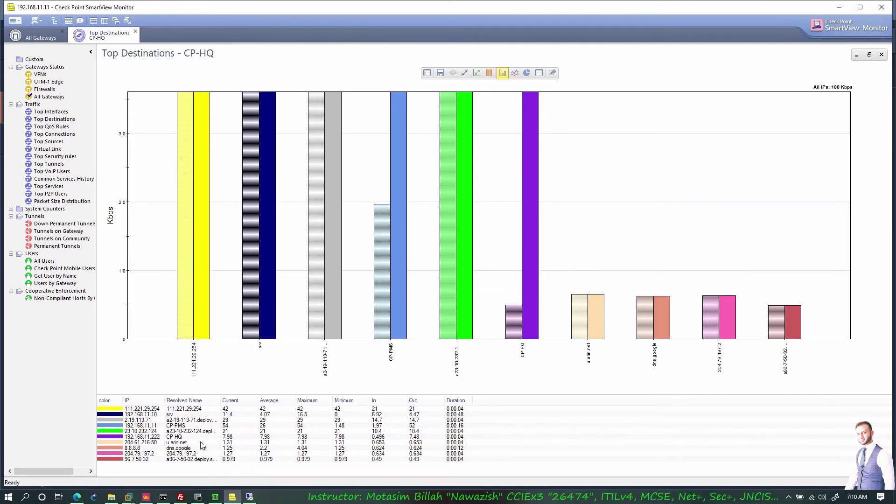
Pause the CP-HQ Top Destinations chart and switch it between line and pie views, ending on line.
{"action": "left_click", "coordinate": [489, 73]}
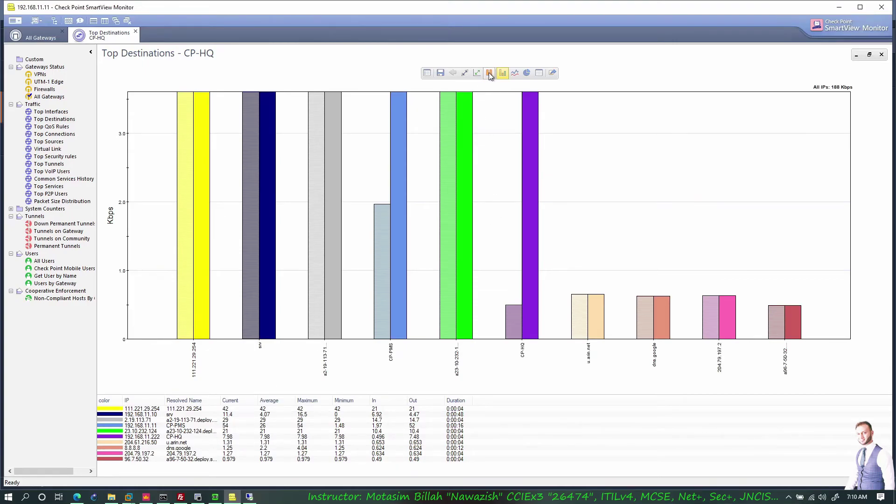
{"action": "left_click", "coordinate": [515, 73]}
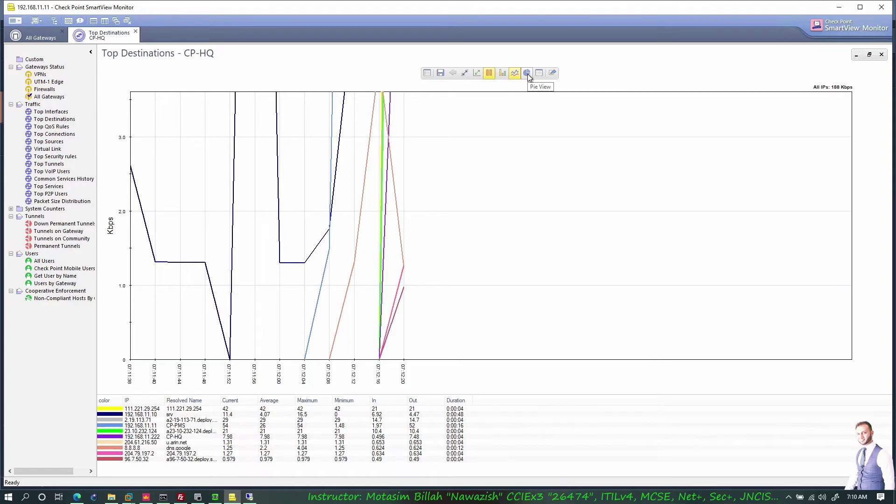
{"action": "left_click", "coordinate": [528, 73]}
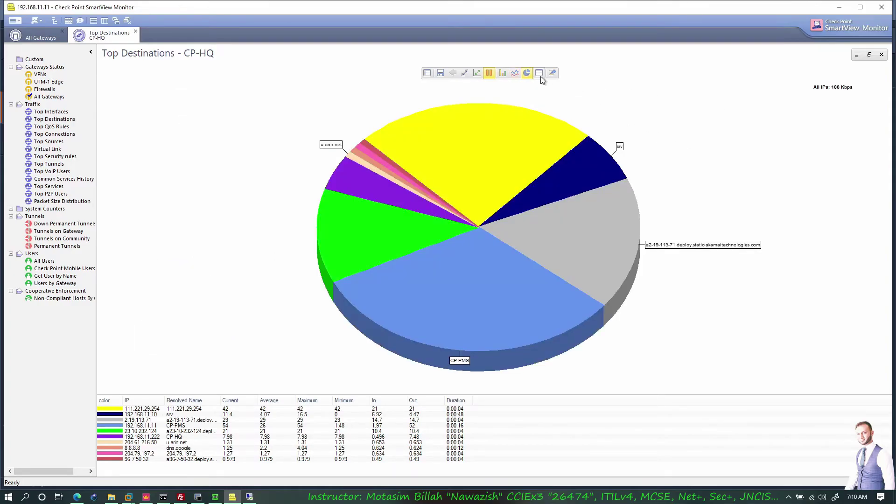
{"action": "left_click", "coordinate": [515, 73]}
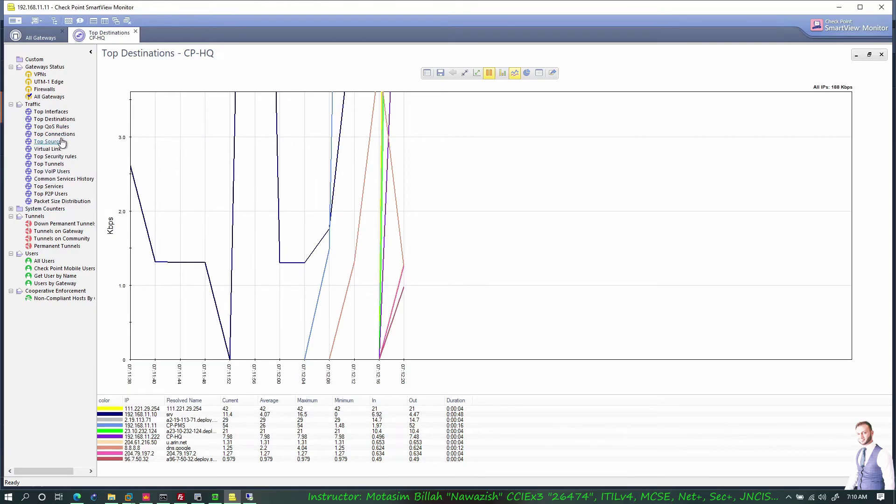
Create a Top Sources report for CP-HQ shown as a line chart, then minimize SmartView Monitor.
{"action": "double_click", "coordinate": [47, 141]}
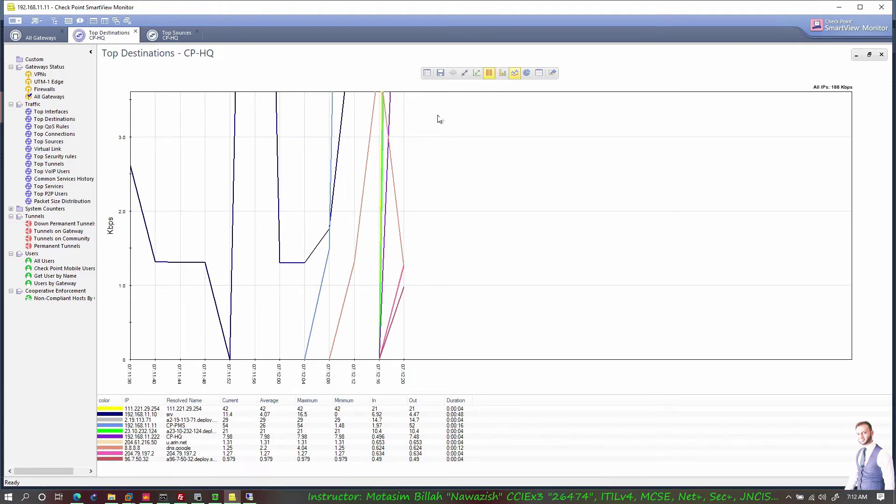
{"action": "double_click", "coordinate": [44, 143]}
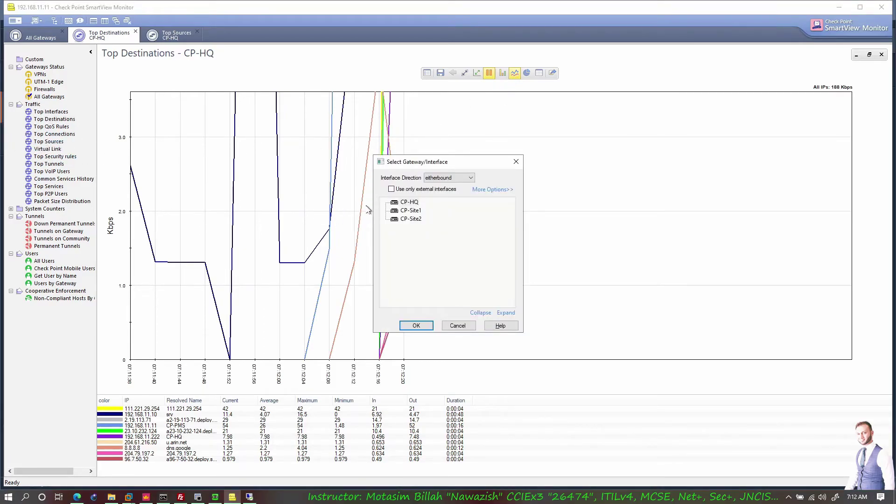
{"action": "left_click", "coordinate": [406, 203]}
{"action": "left_click", "coordinate": [425, 327]}
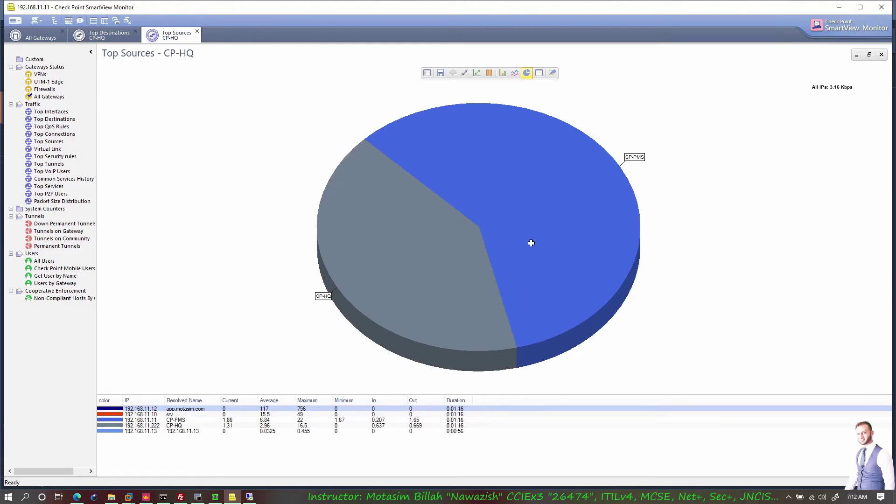
{"action": "left_click", "coordinate": [514, 74]}
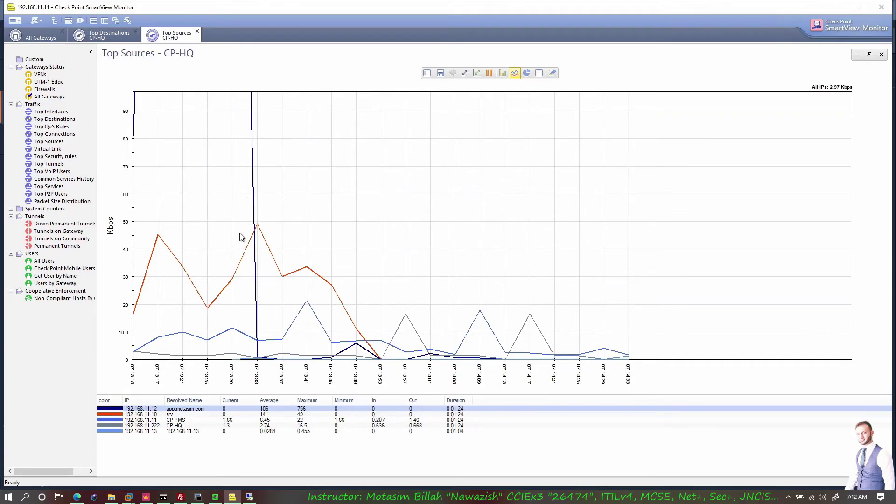
{"action": "double_click", "coordinate": [35, 217]}
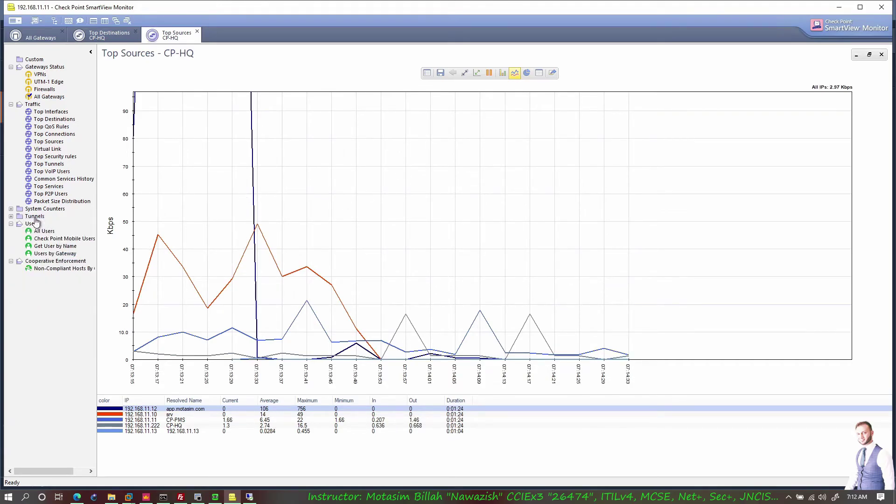
{"action": "double_click", "coordinate": [35, 217]}
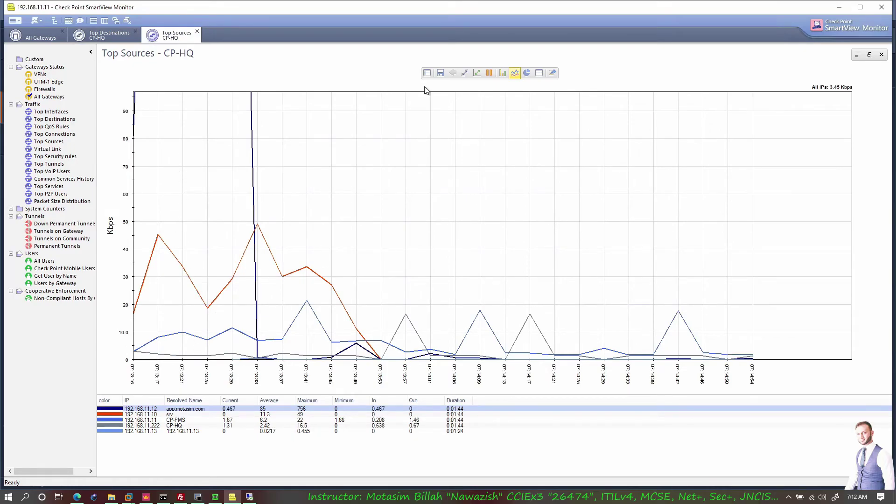
{"action": "left_click", "coordinate": [839, 7]}
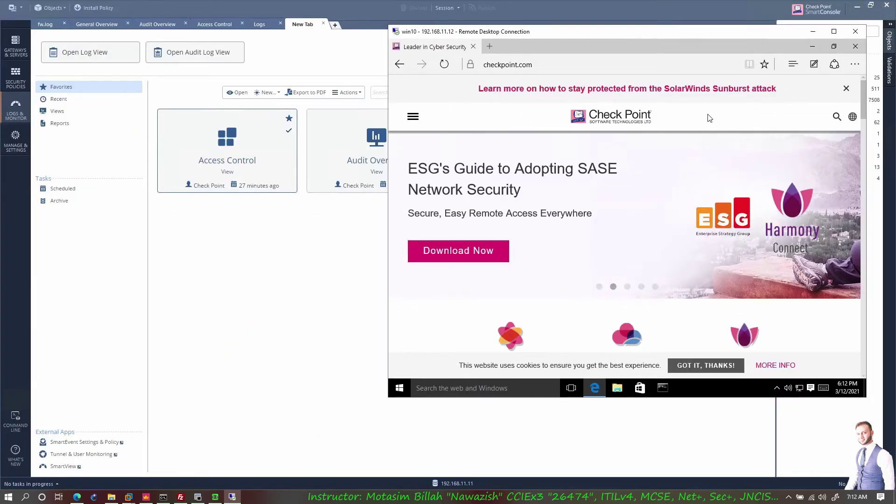
Open the SmartView web portal and log in with the administrator username and password.
{"action": "key", "text": "alt+Tab"}
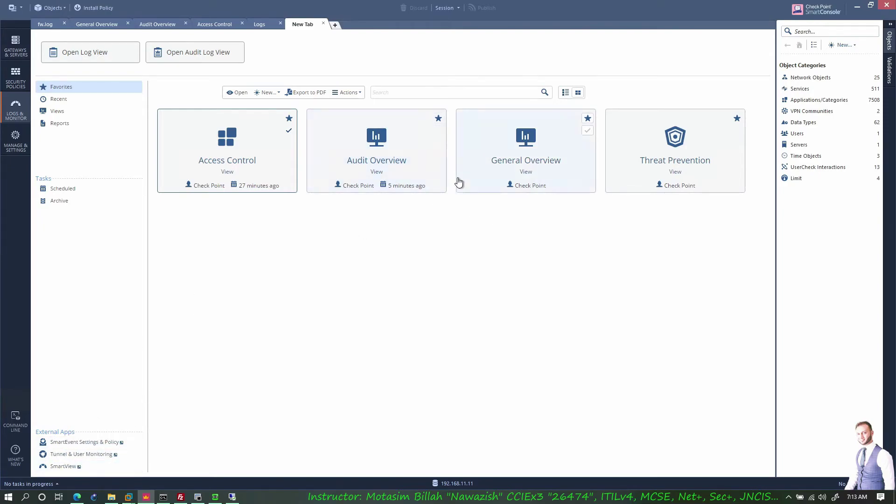
{"action": "left_click", "coordinate": [63, 467]}
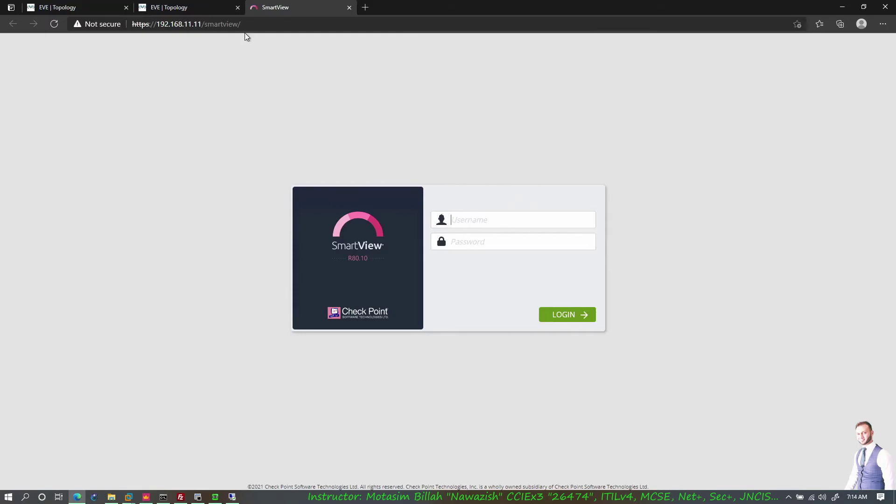
{"action": "key", "text": "Tab"}
{"action": "left_click", "coordinate": [554, 315]}
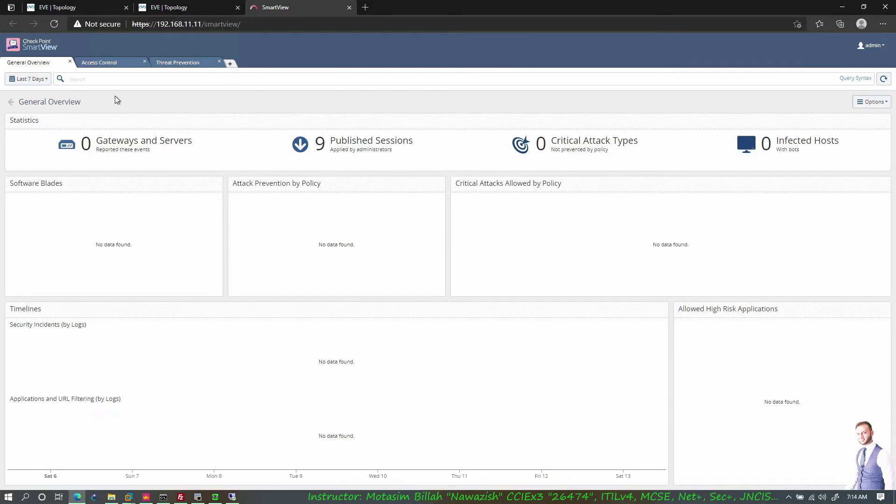
View the Access Control and empty Threat Prevention dashboards, then return to SmartConsole.
{"action": "left_click", "coordinate": [121, 61]}
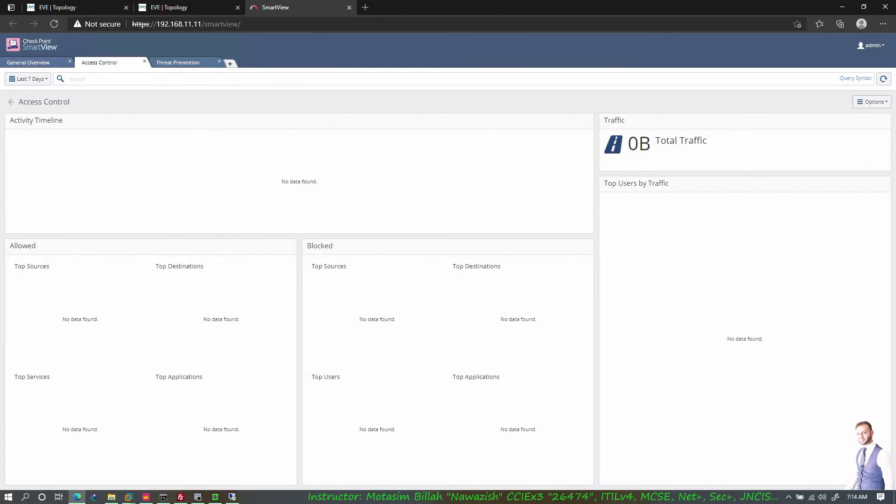
{"action": "left_click", "coordinate": [210, 63]}
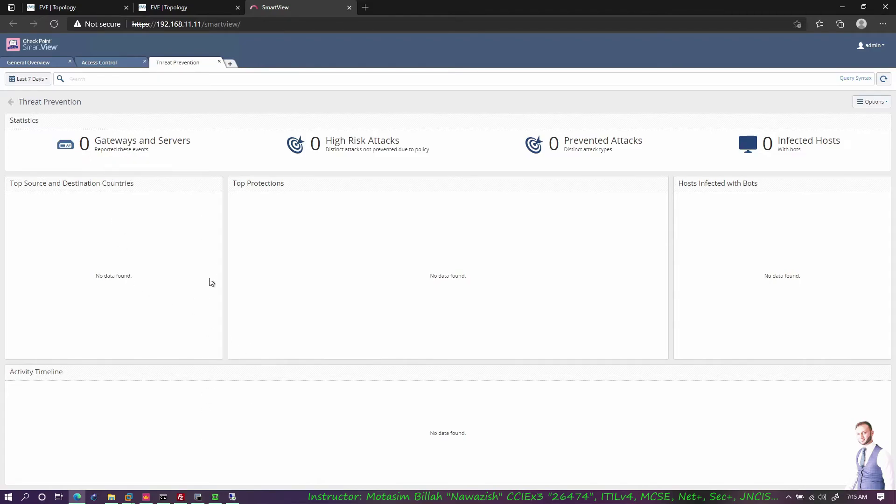
{"action": "left_click", "coordinate": [146, 496]}
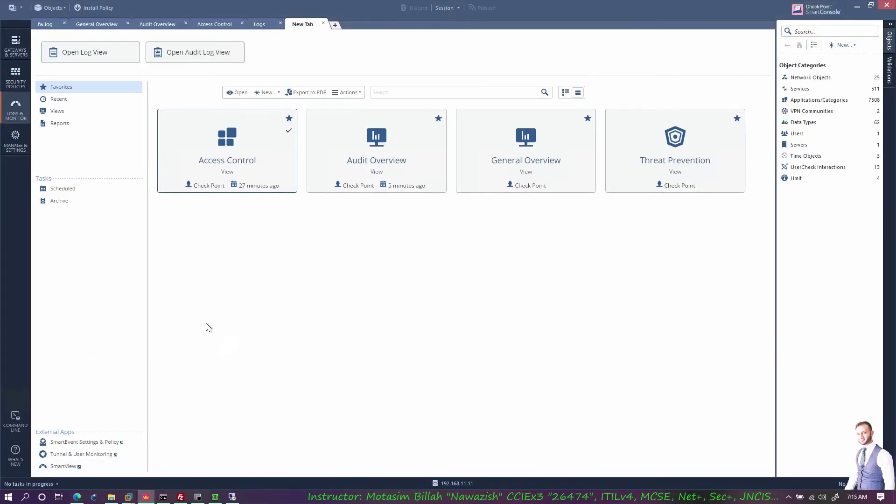
Under Manage & Settings, open the Administrators list and start a New Administrator.
{"action": "left_click", "coordinate": [180, 164]}
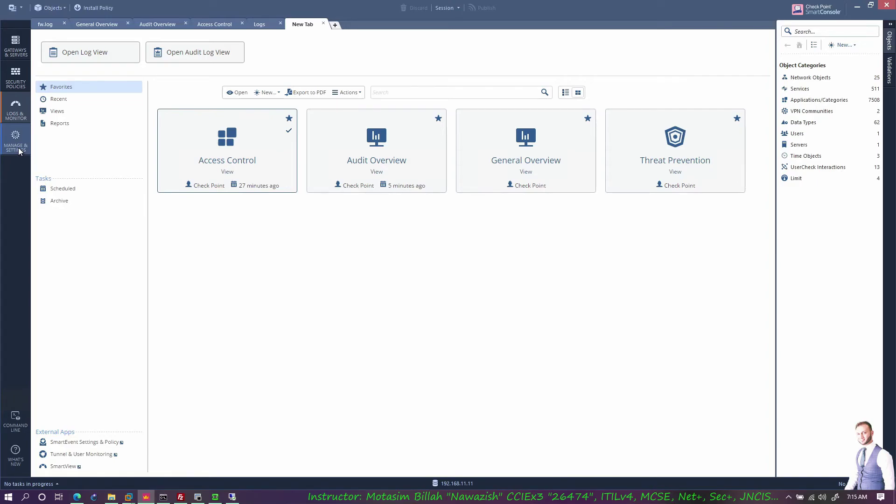
{"action": "left_click", "coordinate": [18, 149]}
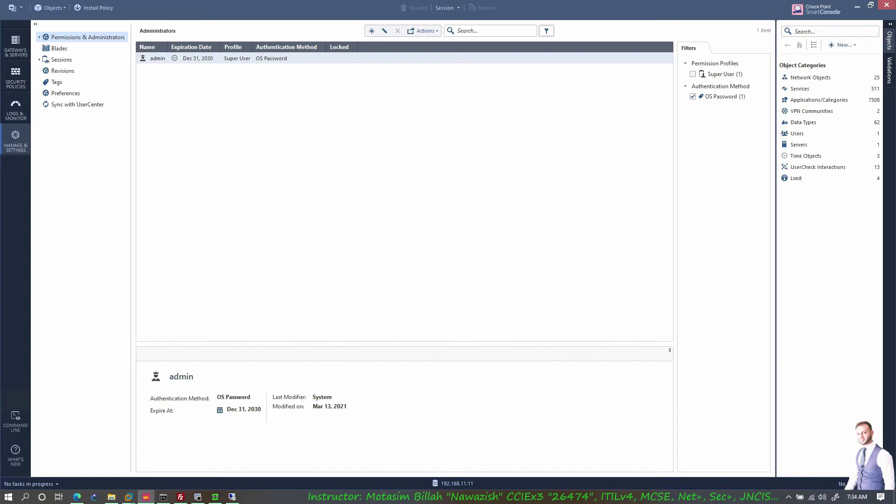
{"action": "left_click", "coordinate": [77, 48]}
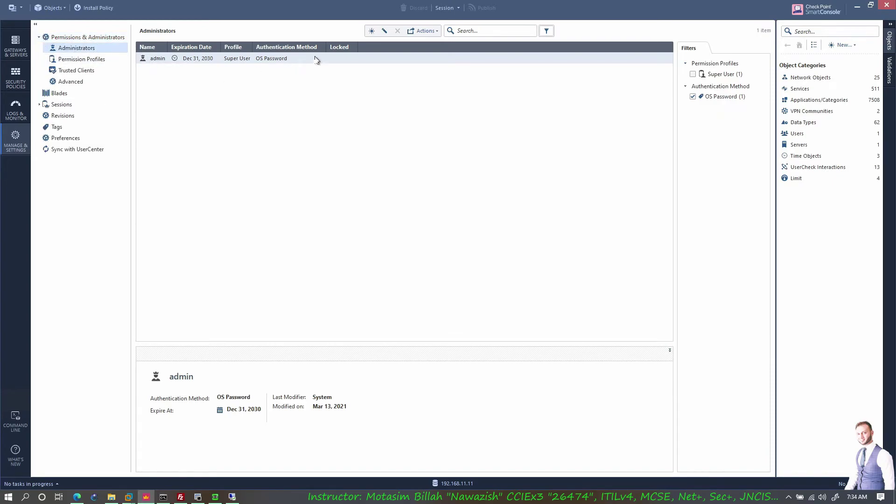
{"action": "left_click", "coordinate": [372, 31]}
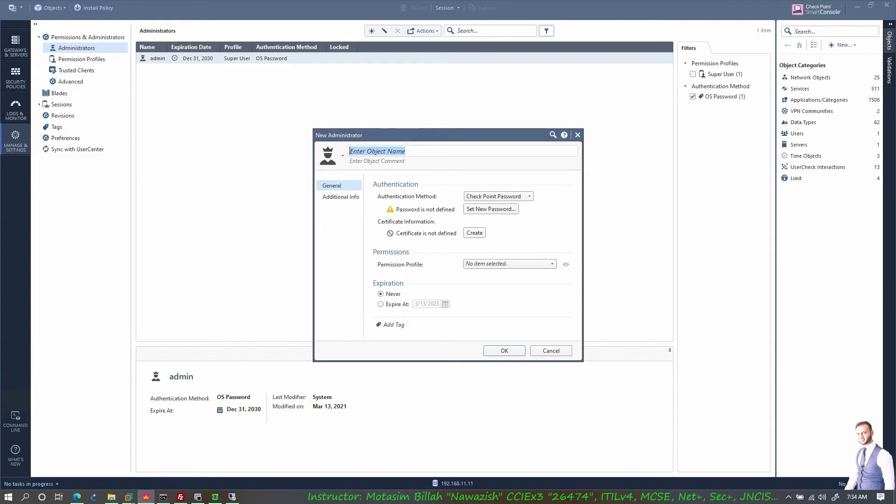
Enter the new administrator's name and keep Check Point Password as the authentication method.
{"action": "type", "text": "Kamran"}
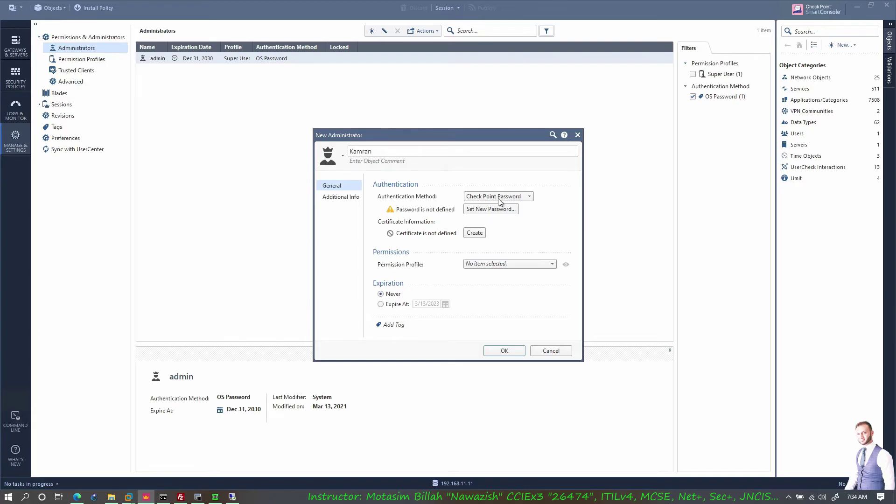
{"action": "left_click", "coordinate": [498, 198]}
{"action": "left_click", "coordinate": [497, 198]}
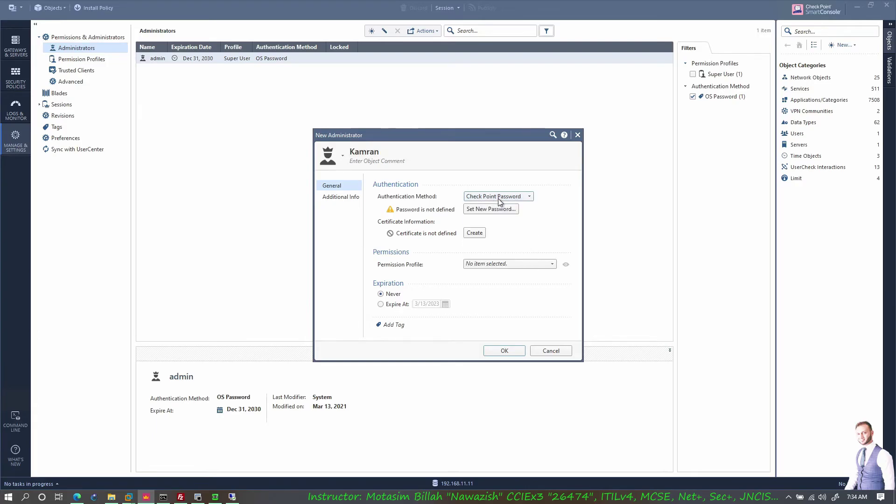
{"action": "left_click", "coordinate": [494, 208]}
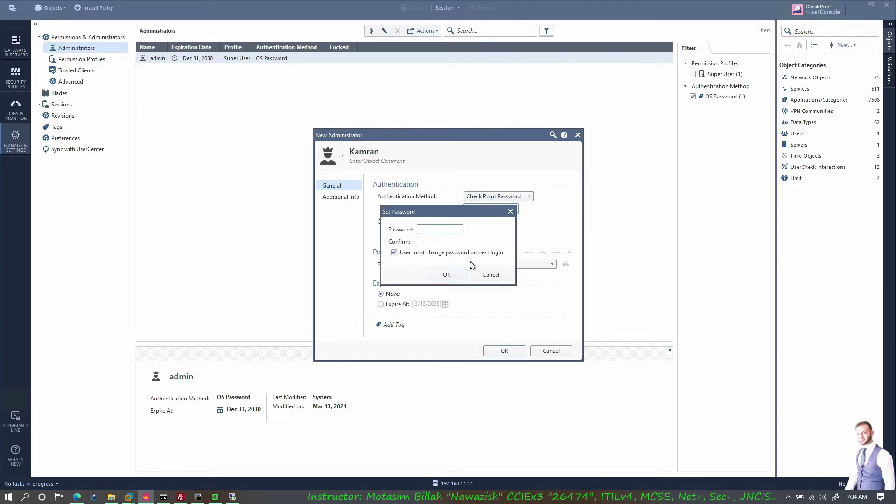
{"action": "left_click", "coordinate": [490, 275]}
{"action": "left_click", "coordinate": [495, 197]}
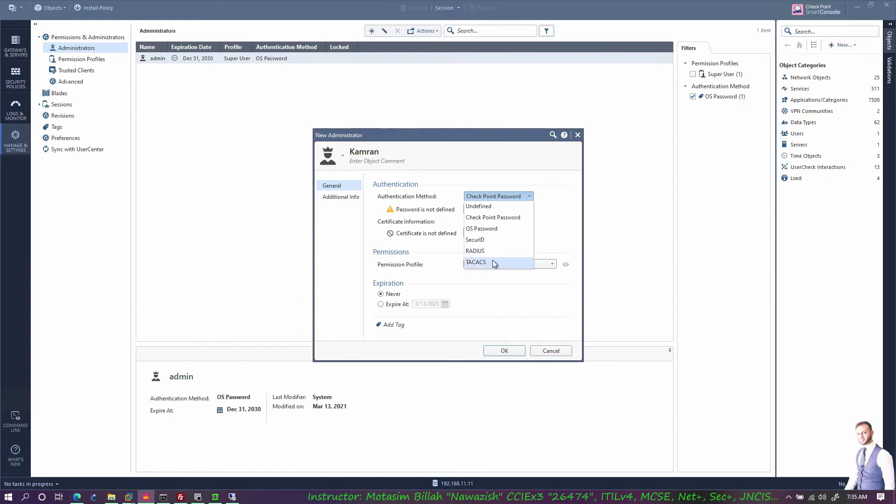
{"action": "left_click", "coordinate": [500, 220]}
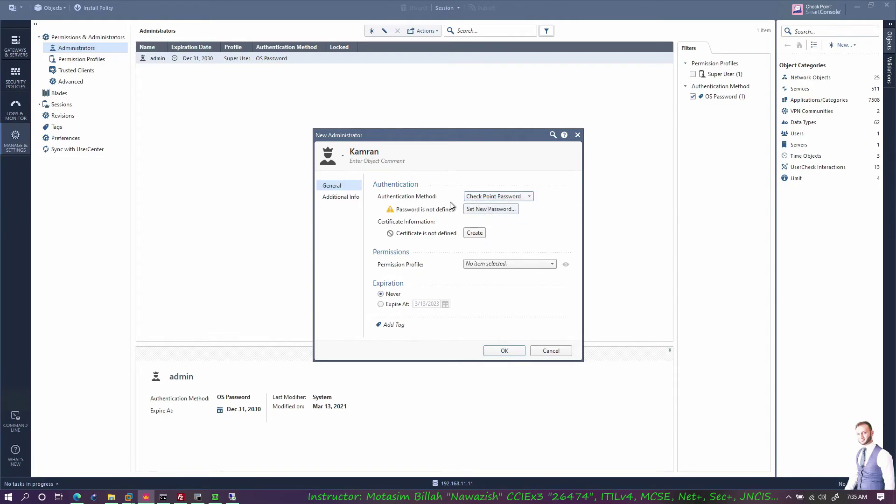
Set and confirm the administrator's new Check Point password.
{"action": "left_click", "coordinate": [484, 209]}
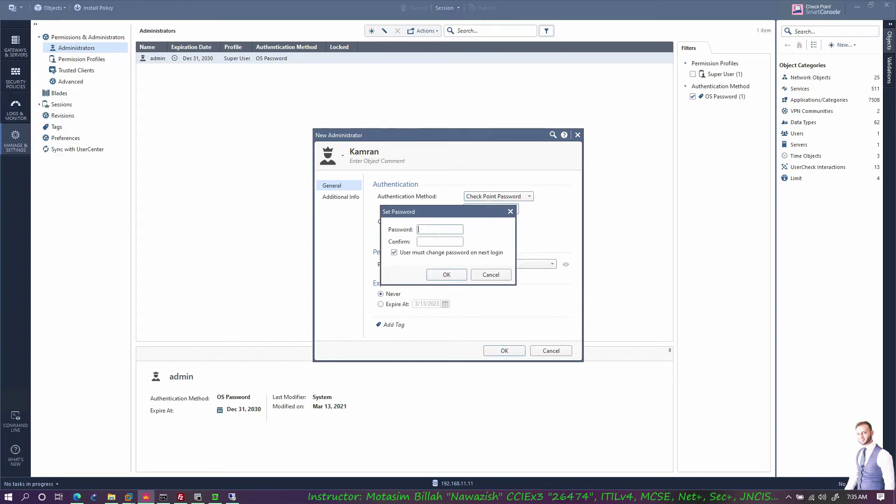
{"action": "type", "text": "••"}
{"action": "key", "text": "Tab"}
{"action": "left_click", "coordinate": [448, 276]}
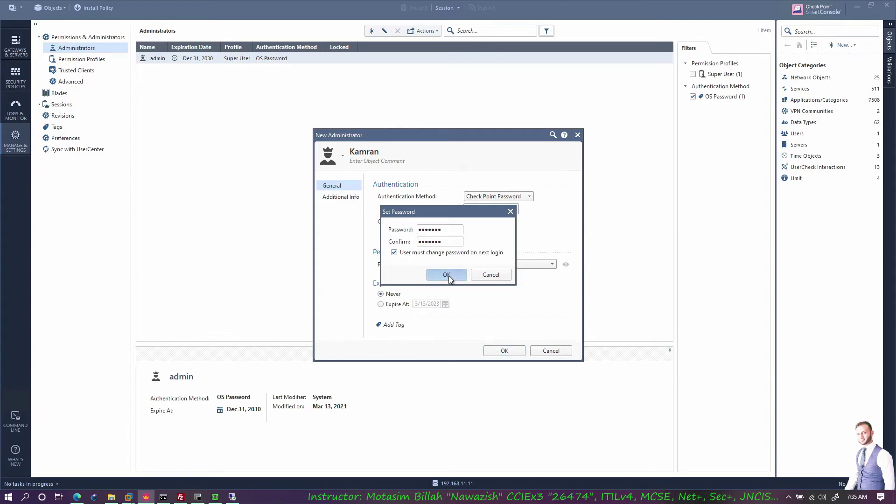
{"action": "left_click", "coordinate": [449, 275]}
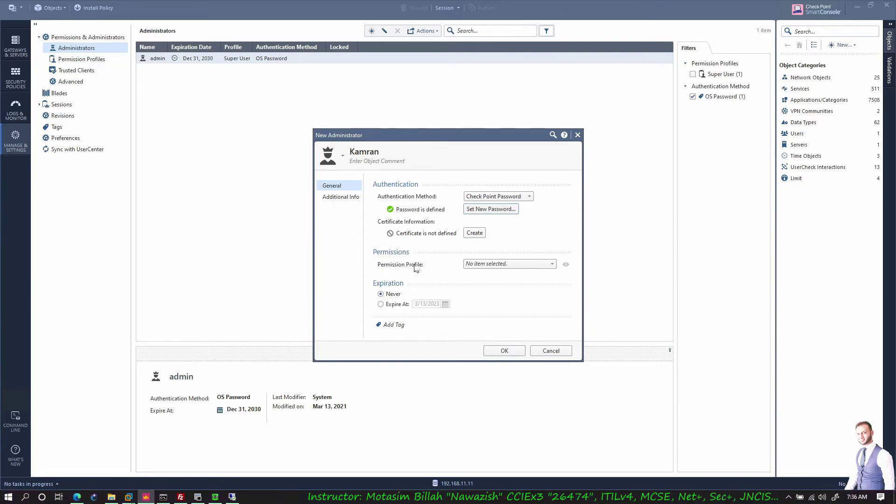
Check the permission profile list and contact details; saving fails with a missing-profile error.
{"action": "left_click", "coordinate": [478, 265]}
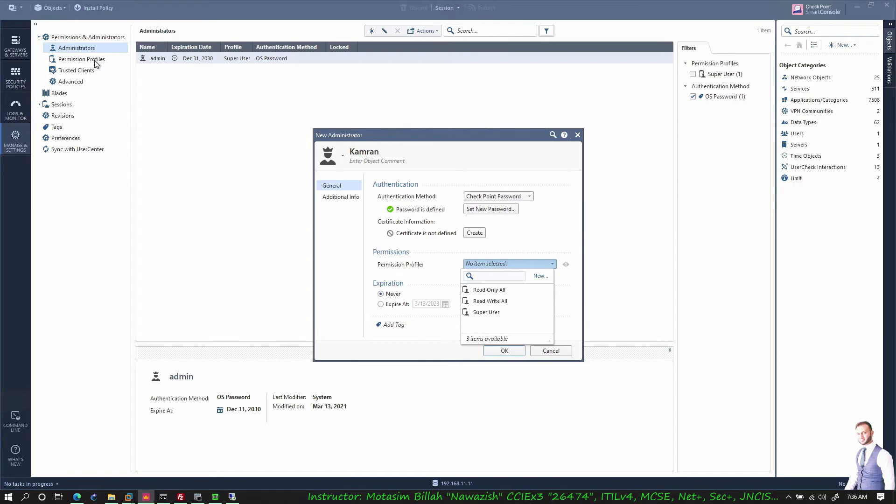
{"action": "left_click", "coordinate": [423, 284]}
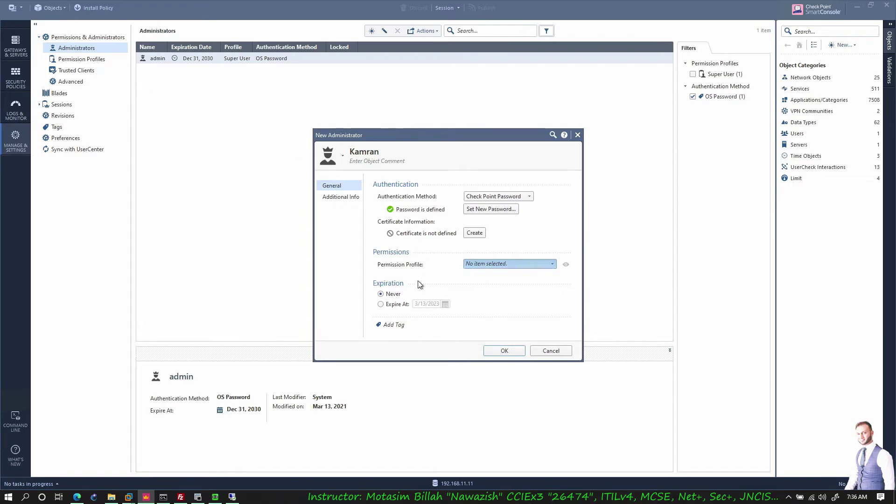
{"action": "left_click", "coordinate": [481, 265]}
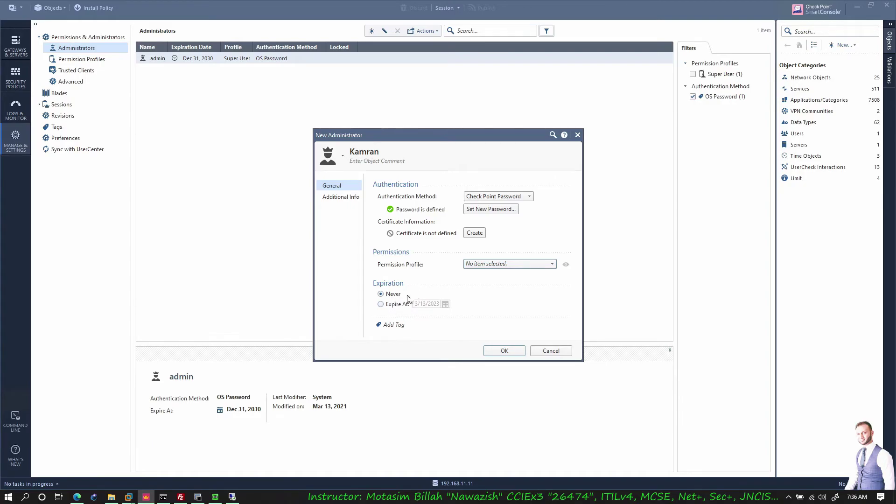
{"action": "left_click", "coordinate": [341, 197]}
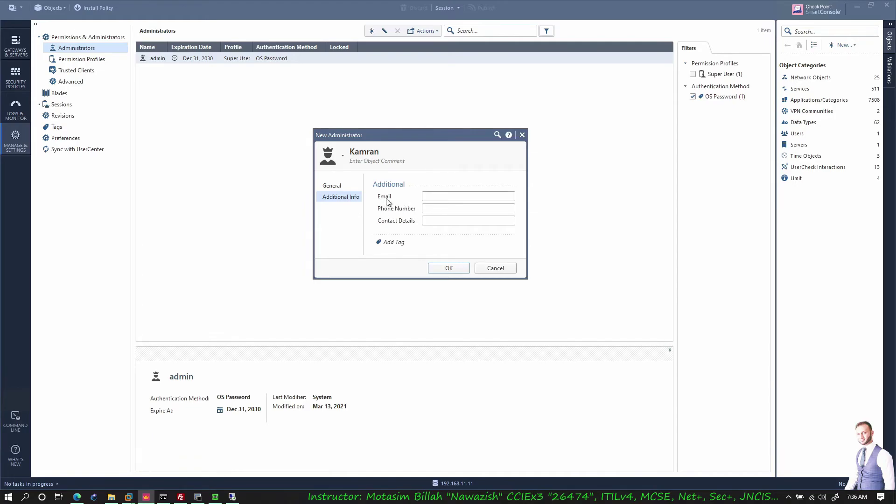
{"action": "left_click", "coordinate": [450, 268]}
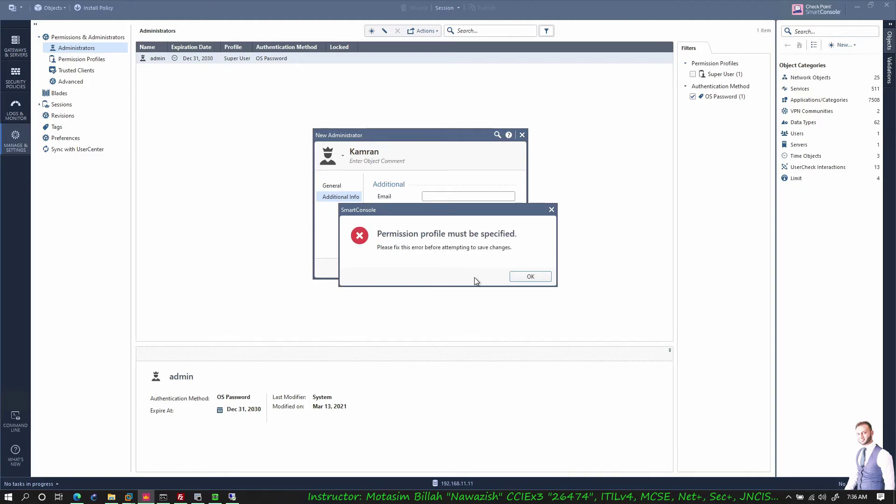
{"action": "left_click", "coordinate": [528, 276]}
Assign the Super User permission profile and save the new administrator as a draft change.
{"action": "left_click", "coordinate": [333, 185]}
{"action": "left_click", "coordinate": [524, 267]}
{"action": "left_click", "coordinate": [498, 310]}
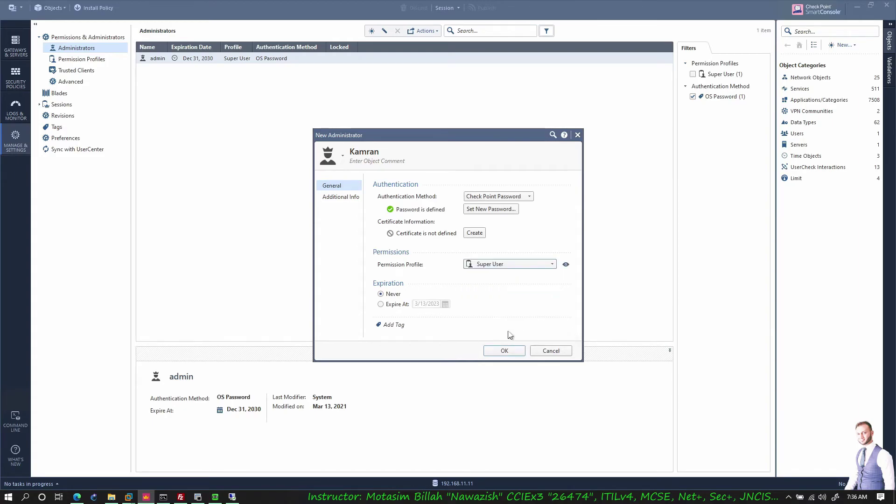
{"action": "left_click", "coordinate": [504, 351]}
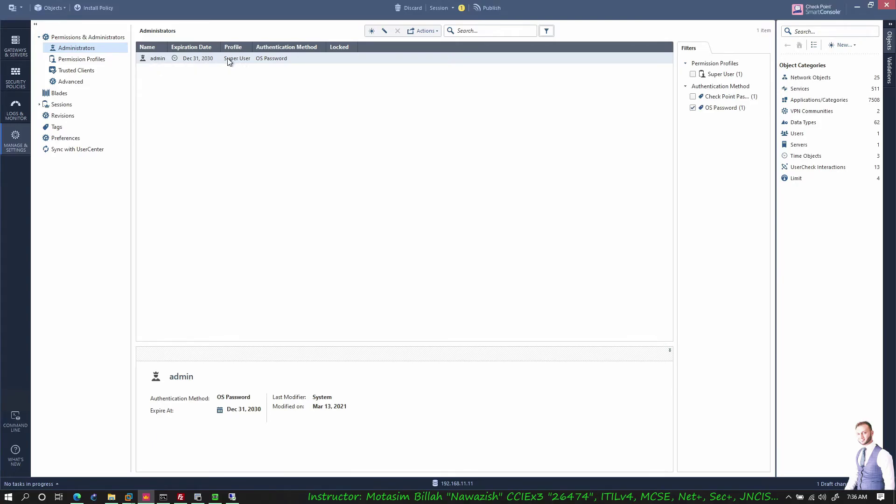
Show the Permission Profiles page listing Read Only All, Read Write All and Super User.
{"action": "left_click", "coordinate": [88, 60]}
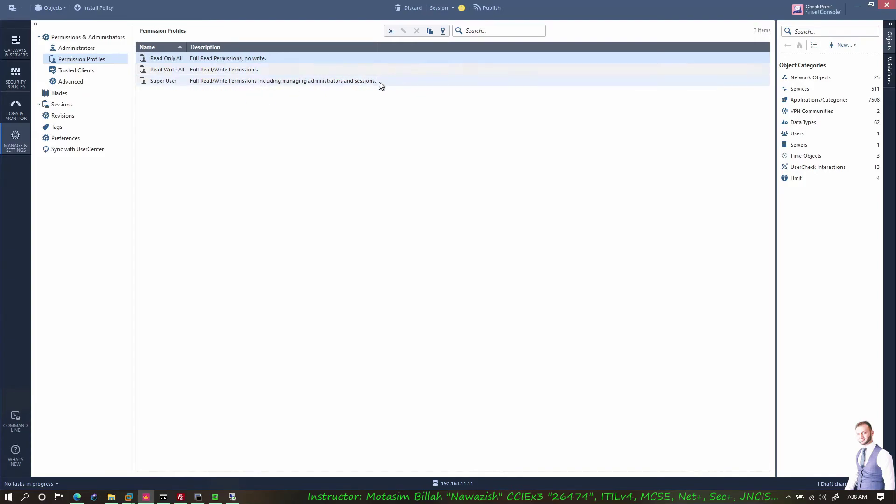
Create a new permission profile named HQ-Profile with Customized permissions selected.
{"action": "left_click", "coordinate": [390, 32]}
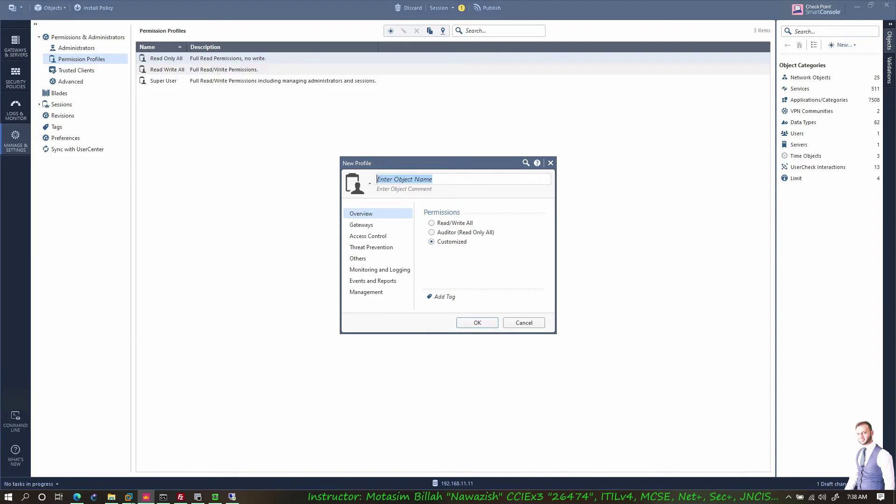
{"action": "type", "text": "HQ"}
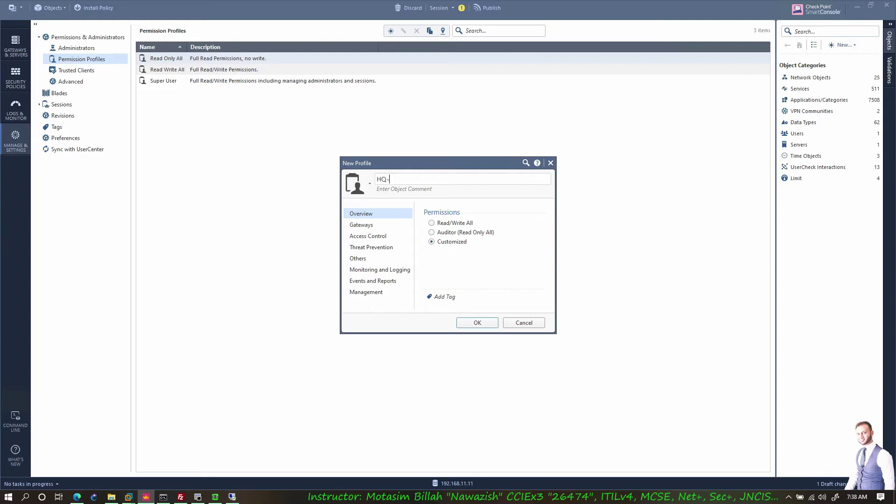
{"action": "type", "text": "-Profile"}
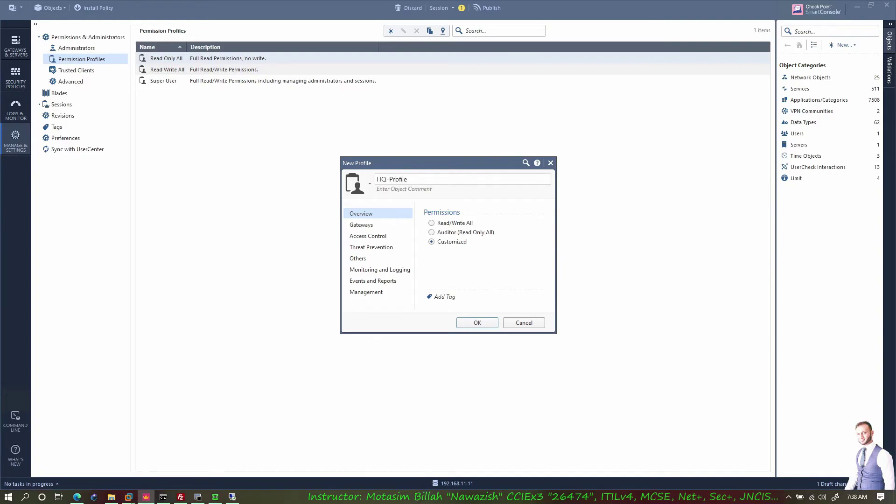
{"action": "left_click", "coordinate": [456, 224]}
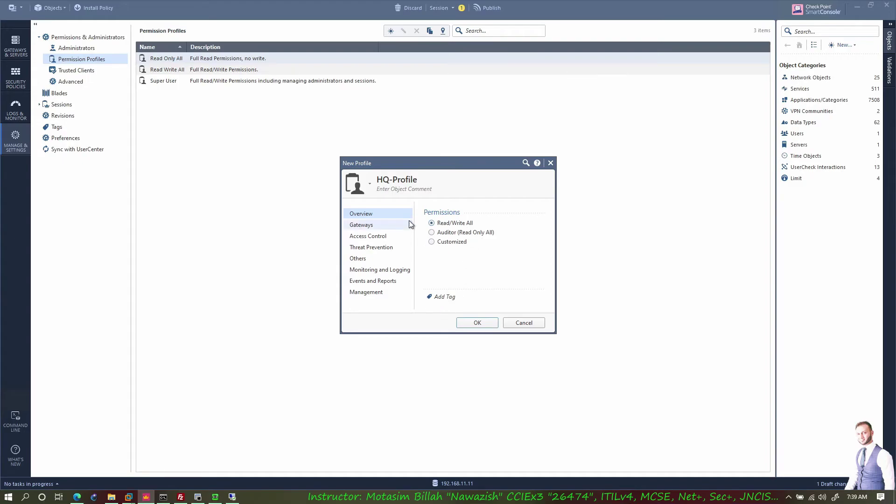
{"action": "left_click", "coordinate": [441, 234]}
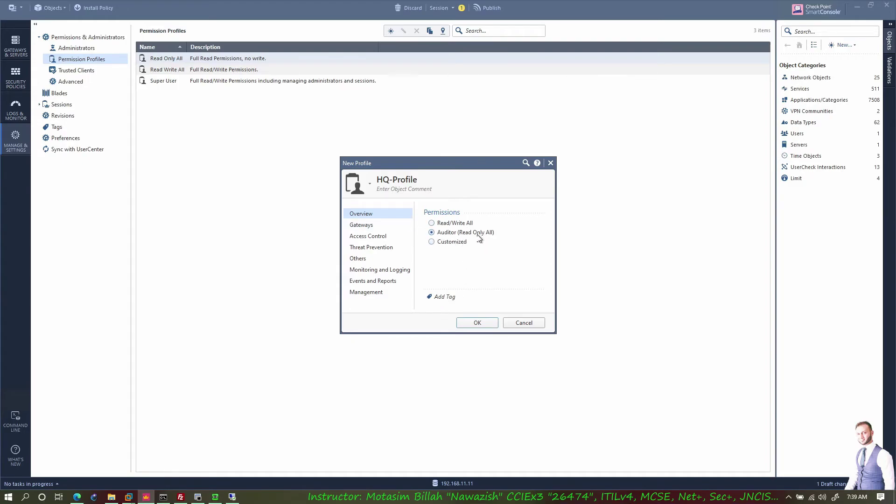
{"action": "left_click", "coordinate": [452, 242]}
Open HQ-Profile's Gateways permissions and leave Manage Licenses and Packages at Read.
{"action": "left_click", "coordinate": [362, 225]}
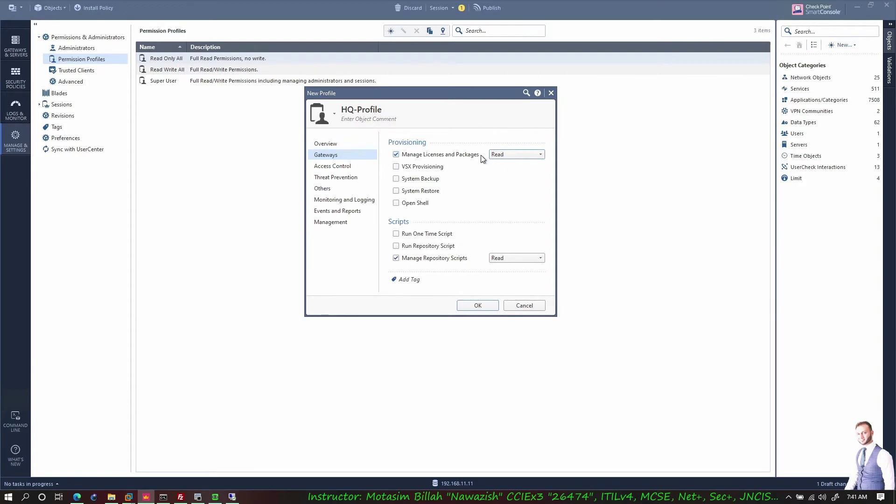
{"action": "left_click", "coordinate": [514, 155]}
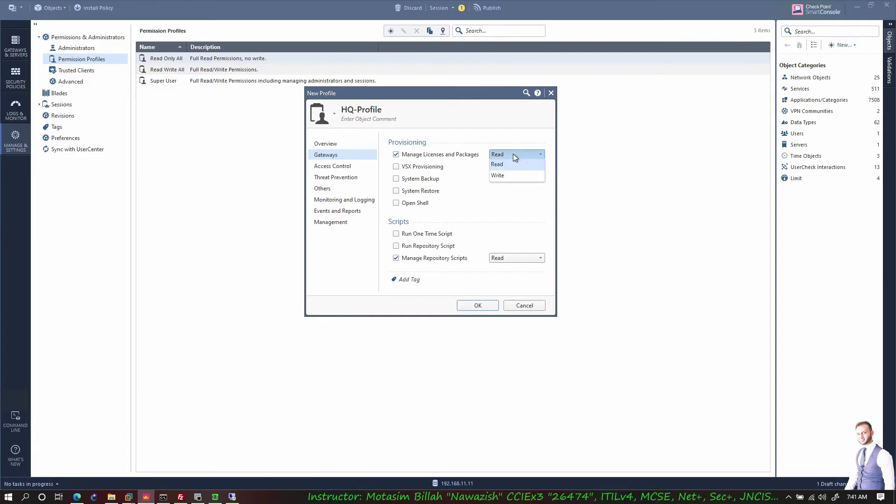
{"action": "left_click", "coordinate": [513, 154]}
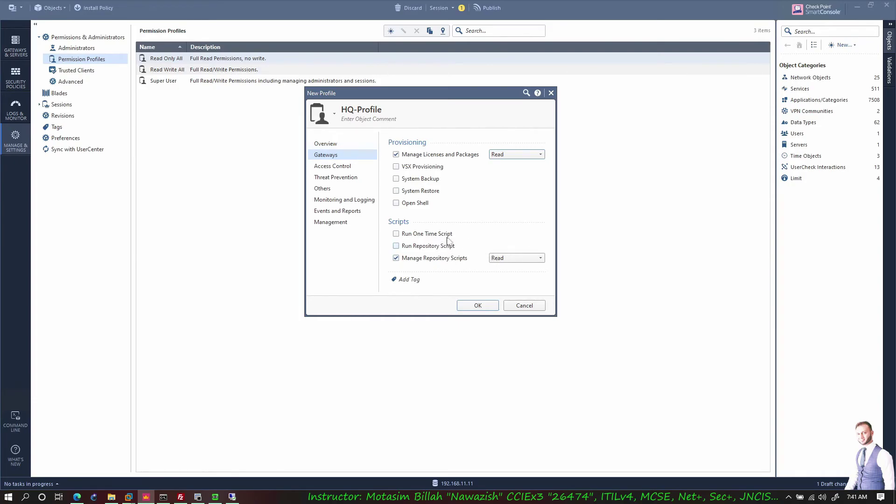
On Access Control, adjust Firewall, Application Control and Content Awareness layer editing and remove Show Policy.
{"action": "left_click", "coordinate": [343, 167]}
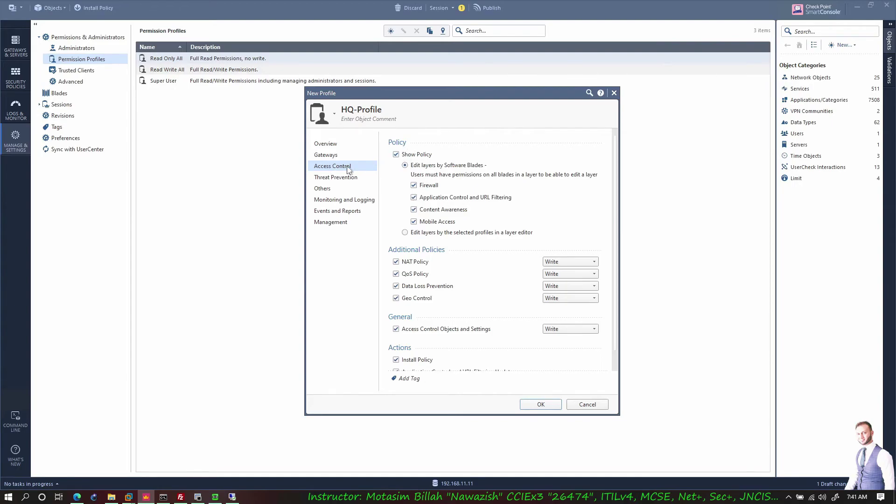
{"action": "left_click", "coordinate": [404, 158]}
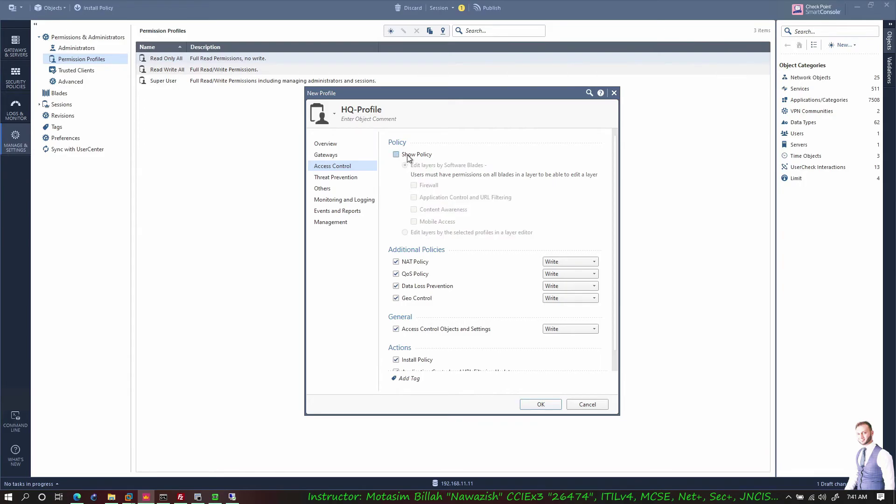
{"action": "left_click", "coordinate": [407, 158]}
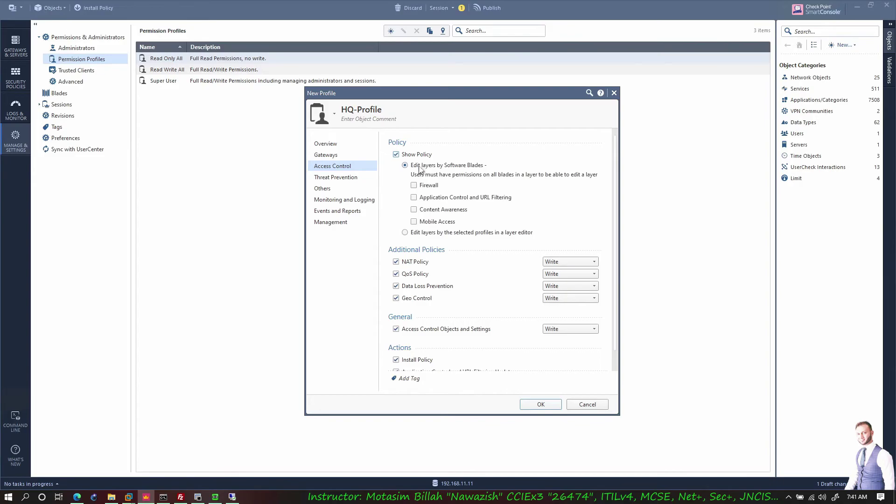
{"action": "left_click", "coordinate": [429, 186]}
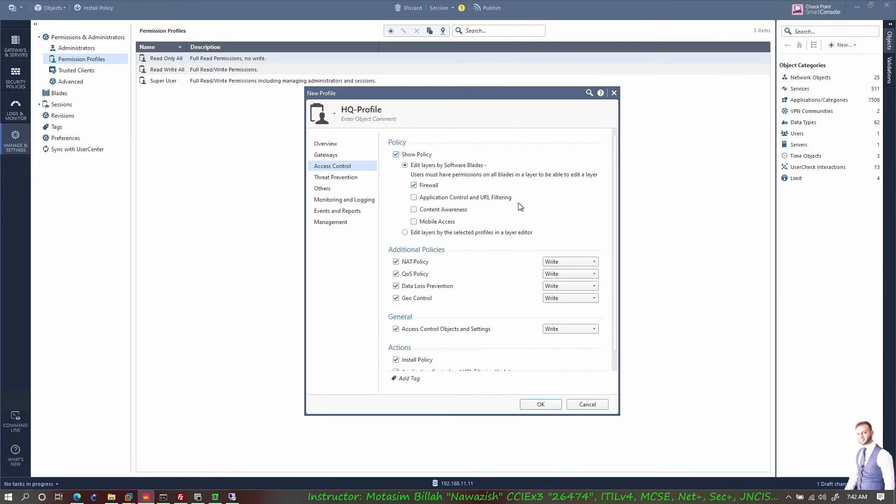
{"action": "left_click", "coordinate": [414, 198]}
{"action": "left_click", "coordinate": [415, 210]}
{"action": "left_click", "coordinate": [403, 154]}
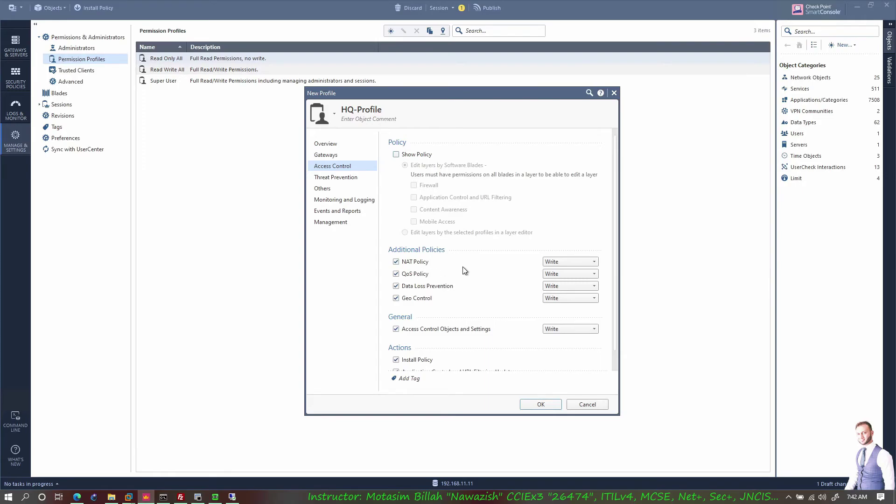
Review the NAT Policy permission levels, leaving NAT Policy at Write.
{"action": "left_click", "coordinate": [553, 262]}
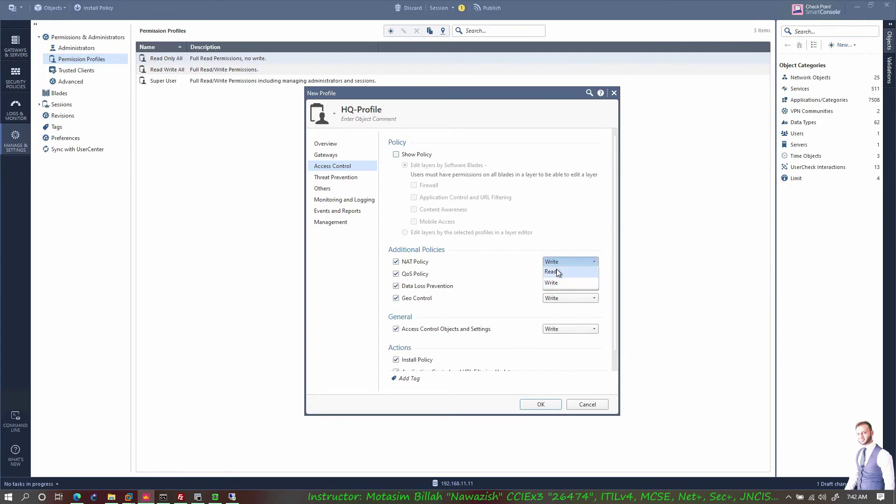
{"action": "left_click", "coordinate": [403, 292]}
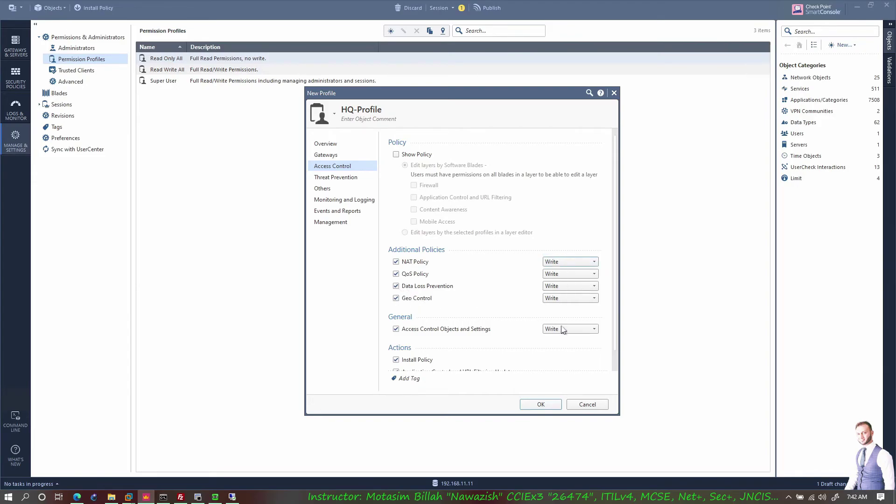
{"action": "left_click", "coordinate": [397, 262]}
{"action": "left_click", "coordinate": [422, 264]}
{"action": "left_click", "coordinate": [547, 265]}
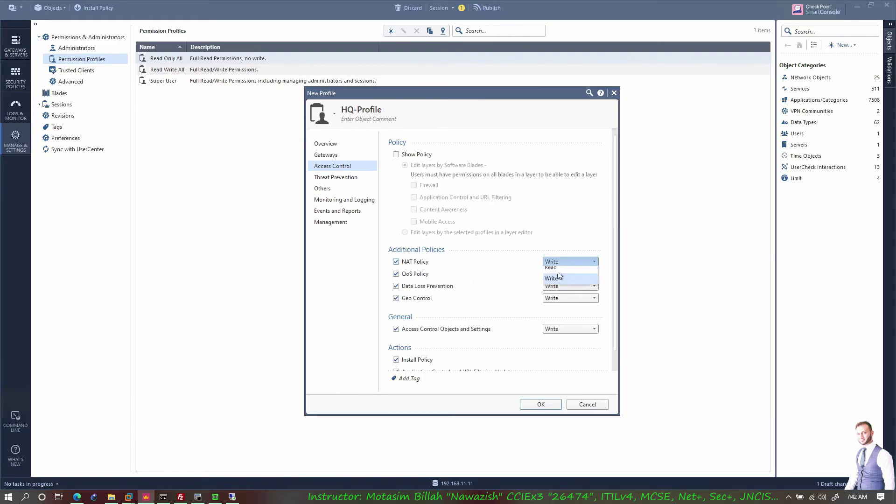
{"action": "left_click", "coordinate": [562, 276]}
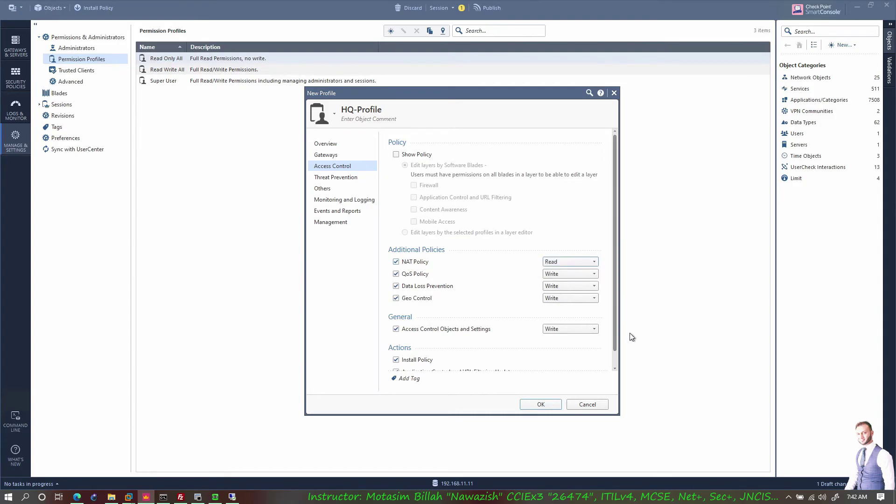
{"action": "left_click", "coordinate": [559, 261]}
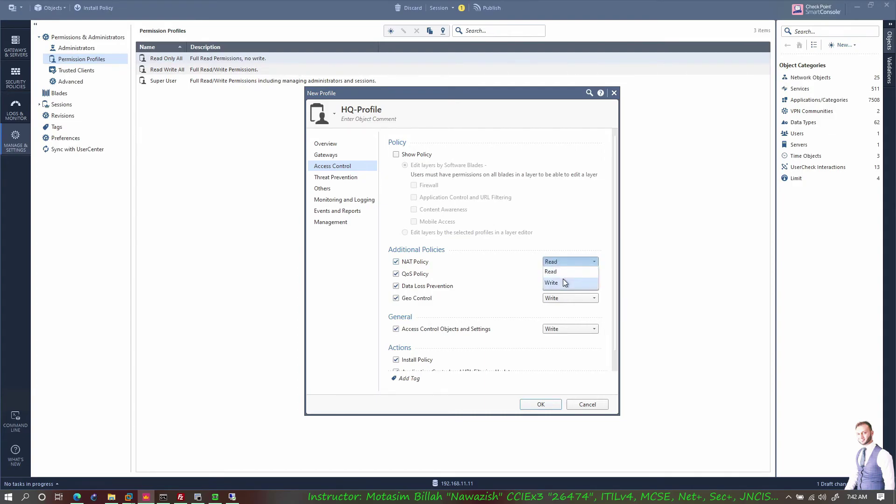
{"action": "left_click", "coordinate": [563, 280]}
Remove NAT, QoS, Data Loss Prevention, Geo Control and Access Control Objects permissions, keeping Install Policy.
{"action": "left_click", "coordinate": [411, 262]}
{"action": "left_click", "coordinate": [409, 274]}
{"action": "left_click", "coordinate": [410, 285]}
{"action": "left_click", "coordinate": [412, 299]}
{"action": "left_click", "coordinate": [417, 329]}
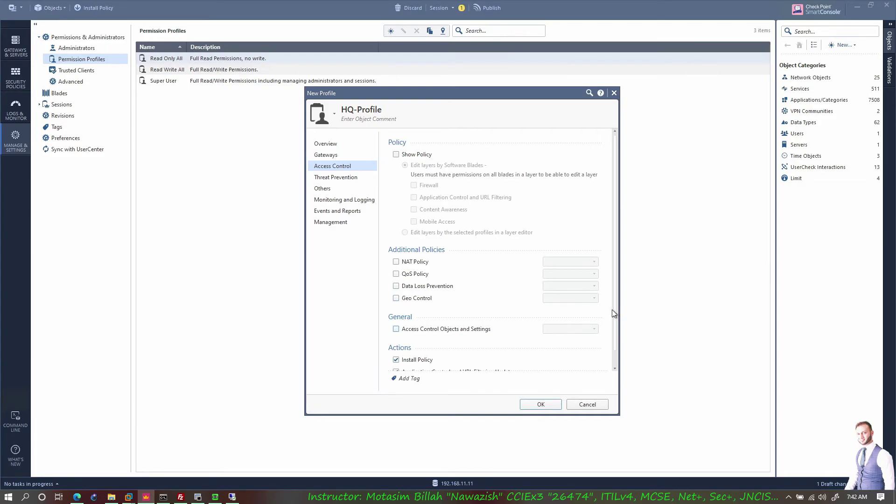
{"action": "scroll", "coordinate": [615, 327], "scroll_direction": "down", "scroll_amount": 1}
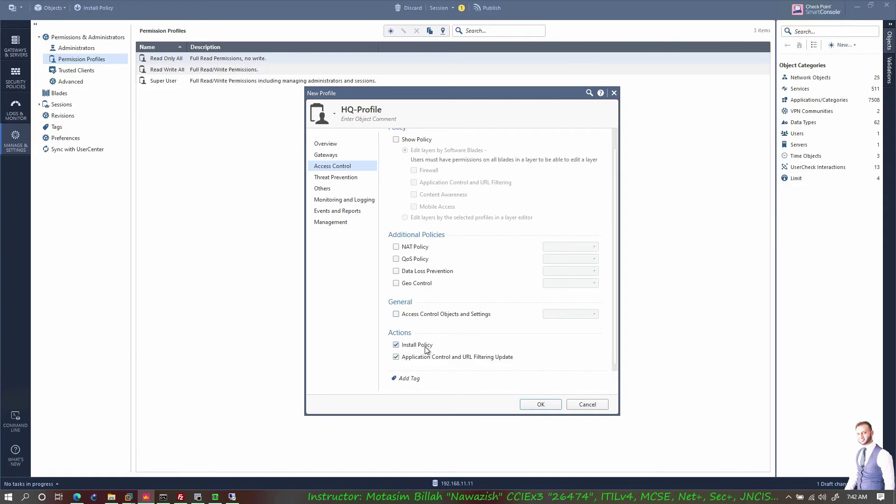
{"action": "left_click", "coordinate": [409, 345]}
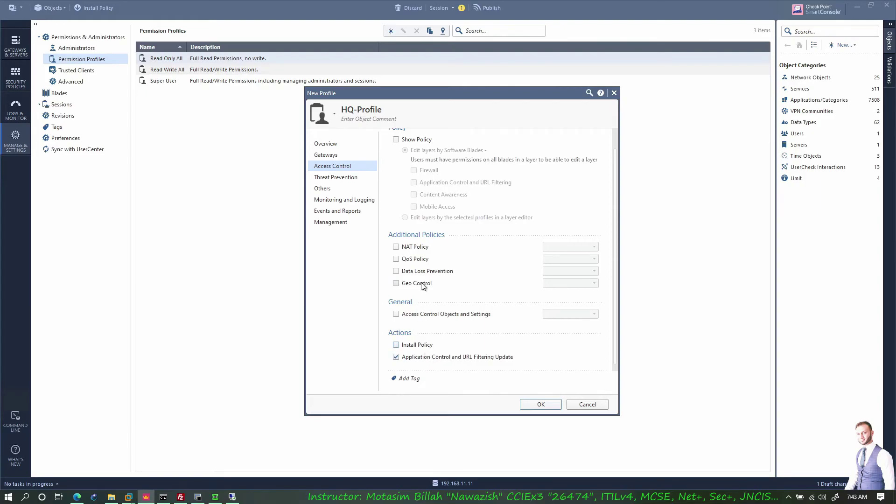
{"action": "left_click", "coordinate": [421, 347]}
Open HQ-Profile's Threat Prevention permissions, with Policy Rules still at Write.
{"action": "left_click", "coordinate": [339, 178]}
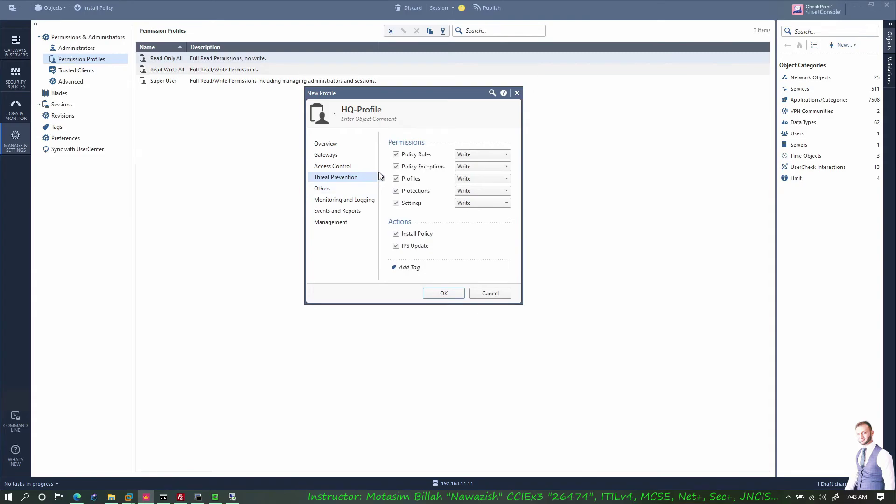
{"action": "left_click", "coordinate": [355, 168]}
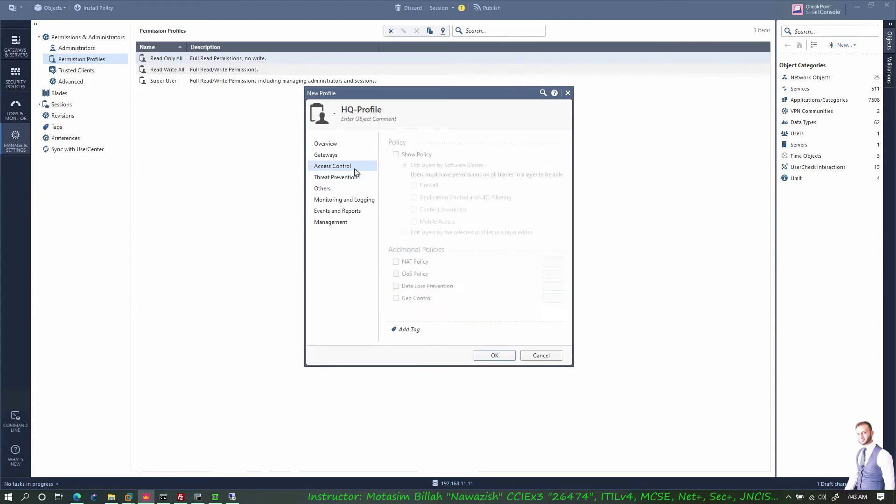
{"action": "left_click", "coordinate": [347, 178]}
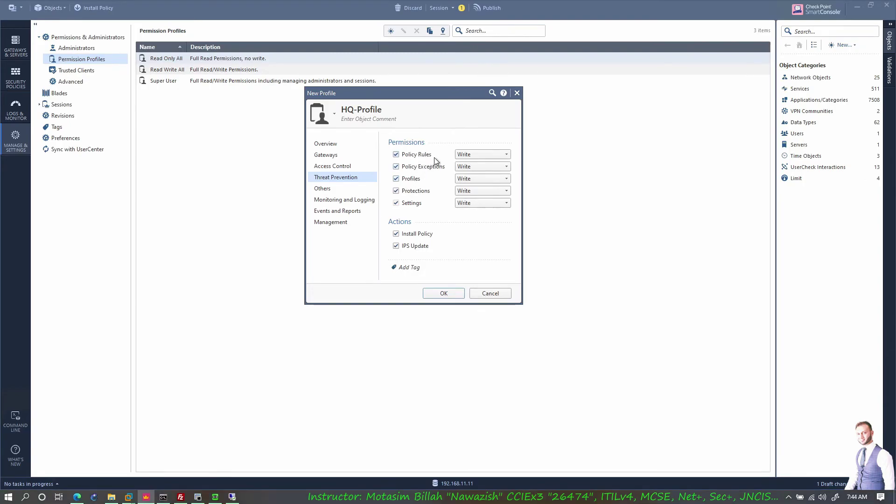
{"action": "left_click", "coordinate": [466, 154]}
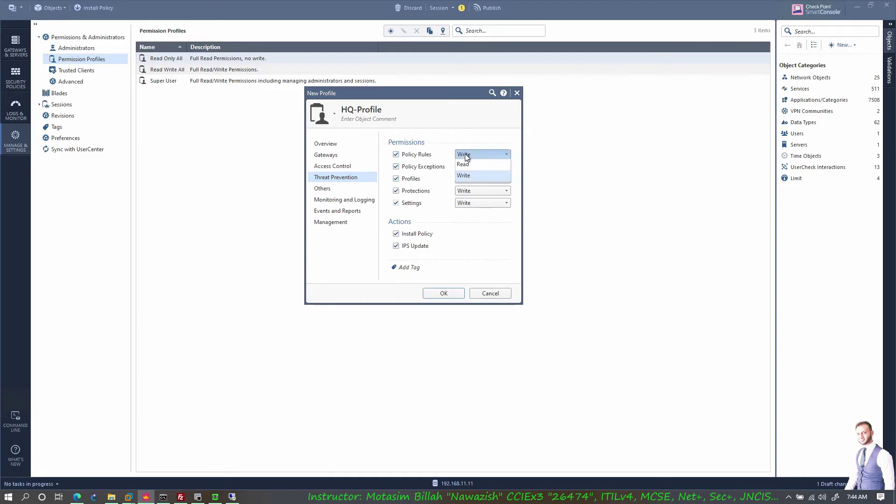
{"action": "left_click", "coordinate": [465, 154]}
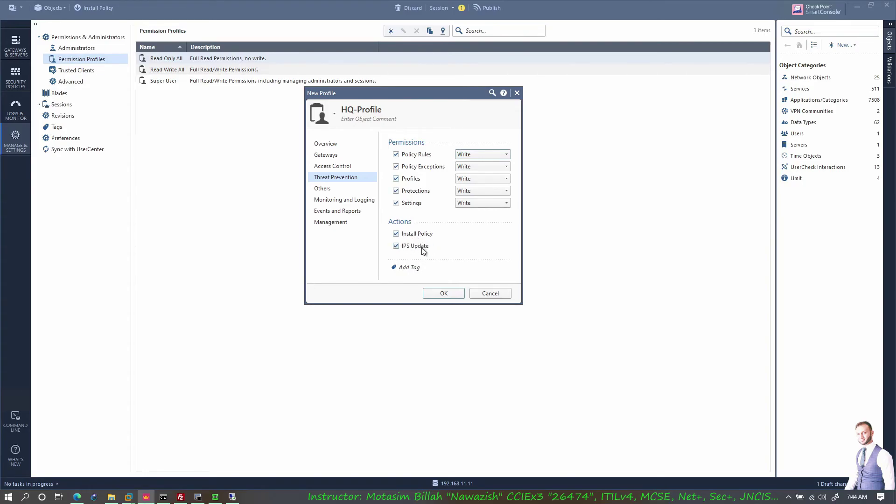
Remove IPS Update, Protections, Profiles, Policy Exceptions and Policy Rules, and set Settings to Read.
{"action": "left_click", "coordinate": [396, 246]}
{"action": "left_click", "coordinate": [396, 191]}
{"action": "left_click", "coordinate": [396, 179]}
{"action": "left_click", "coordinate": [397, 167]}
{"action": "left_click", "coordinate": [396, 154]}
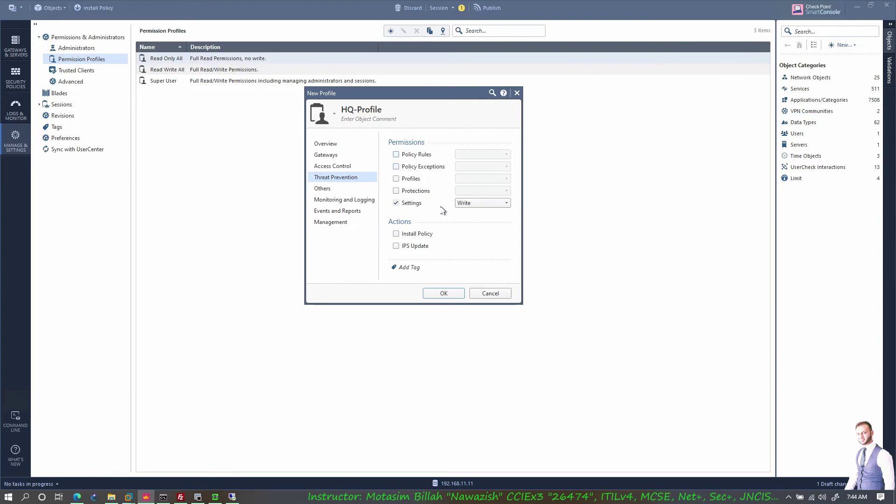
{"action": "left_click", "coordinate": [466, 204]}
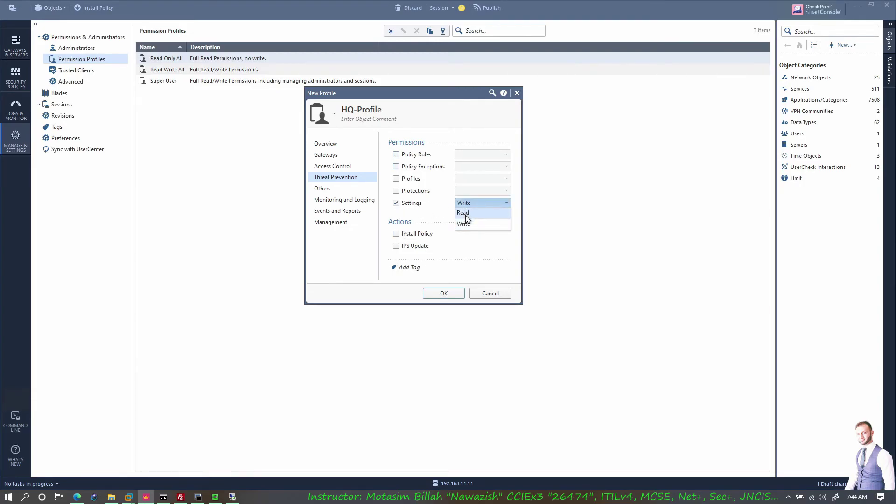
{"action": "left_click", "coordinate": [466, 214]}
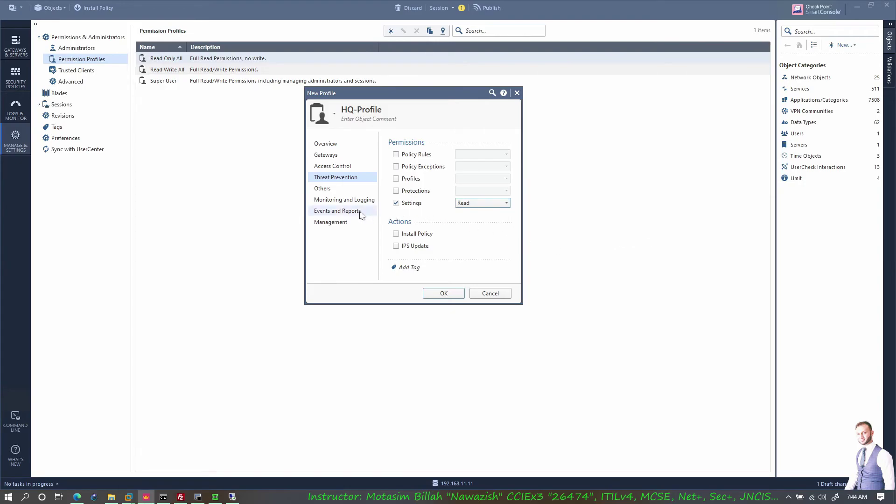
{"action": "left_click", "coordinate": [327, 189]}
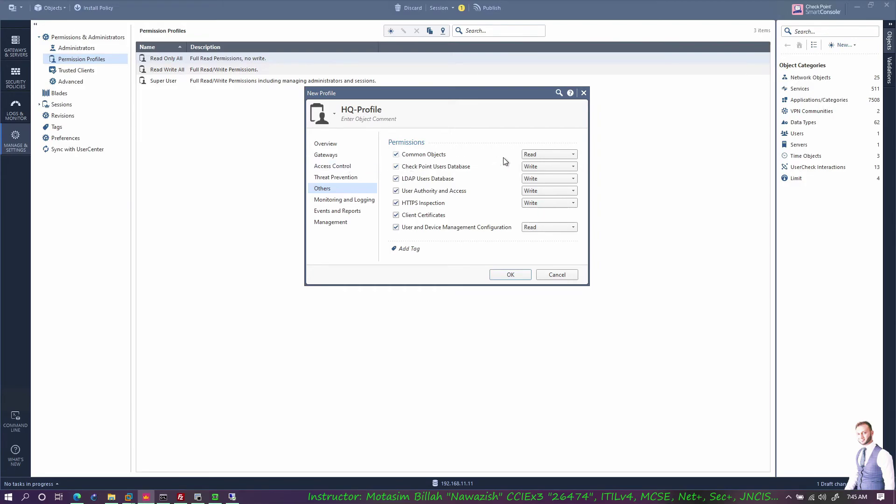
Keep Common Objects at Read; remove LDAP Users Database, User Authority and Access, HTTPS Inspection, Client Certificates.
{"action": "left_click", "coordinate": [549, 156]}
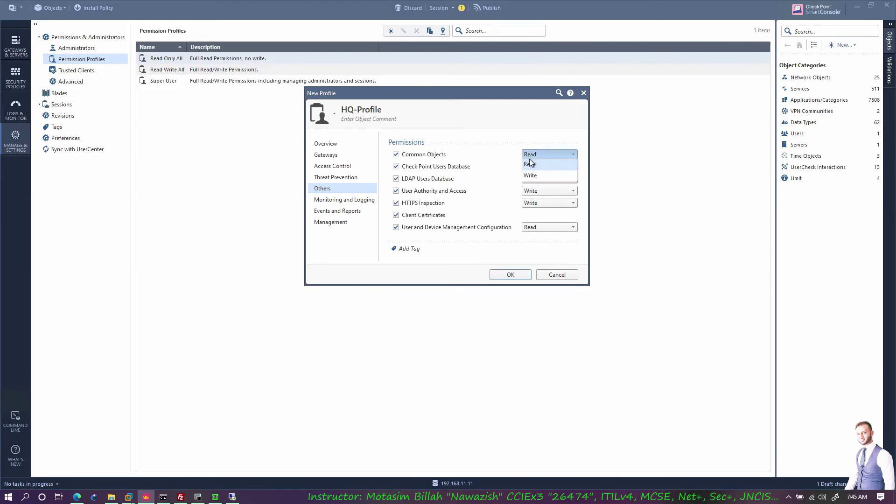
{"action": "left_click", "coordinate": [533, 165]}
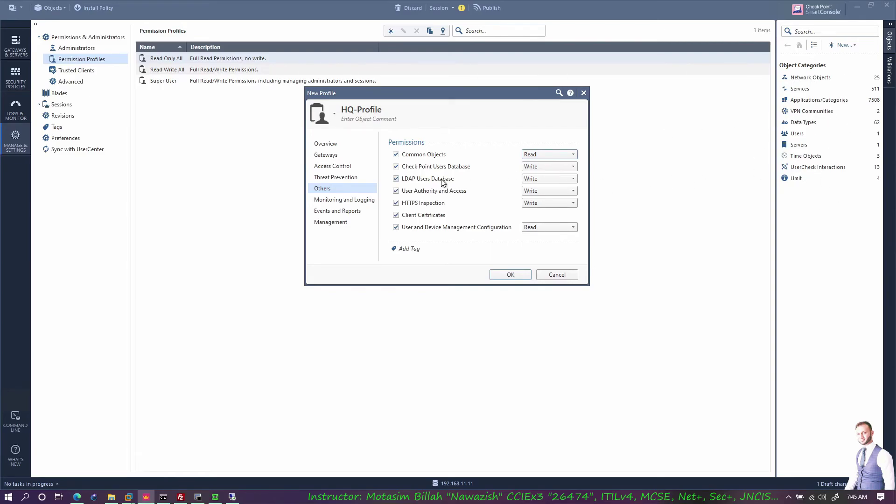
{"action": "left_click", "coordinate": [423, 180]}
{"action": "left_click", "coordinate": [420, 192]}
{"action": "left_click", "coordinate": [409, 206]}
{"action": "left_click", "coordinate": [424, 217]}
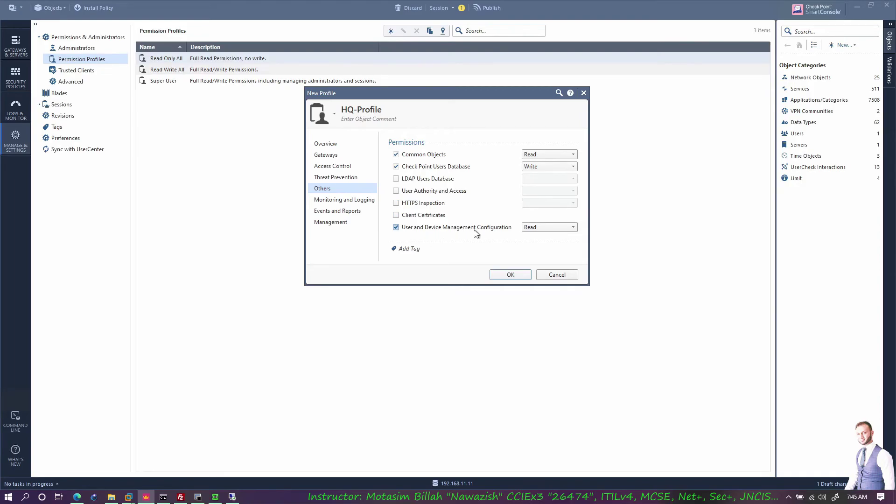
{"action": "left_click", "coordinate": [339, 200]}
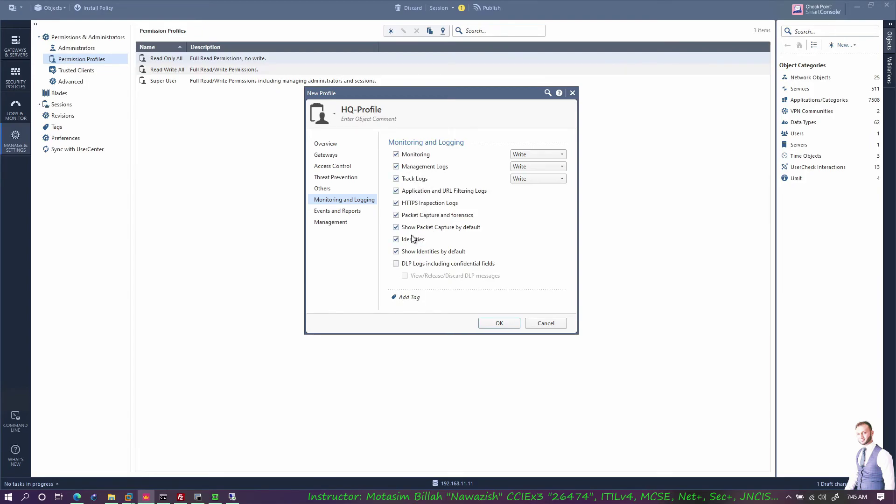
Remove Track, Management and HTTPS Inspection Logs access and set Monitoring to Read.
{"action": "left_click", "coordinate": [397, 179]}
{"action": "left_click", "coordinate": [396, 167]}
{"action": "left_click", "coordinate": [396, 204]}
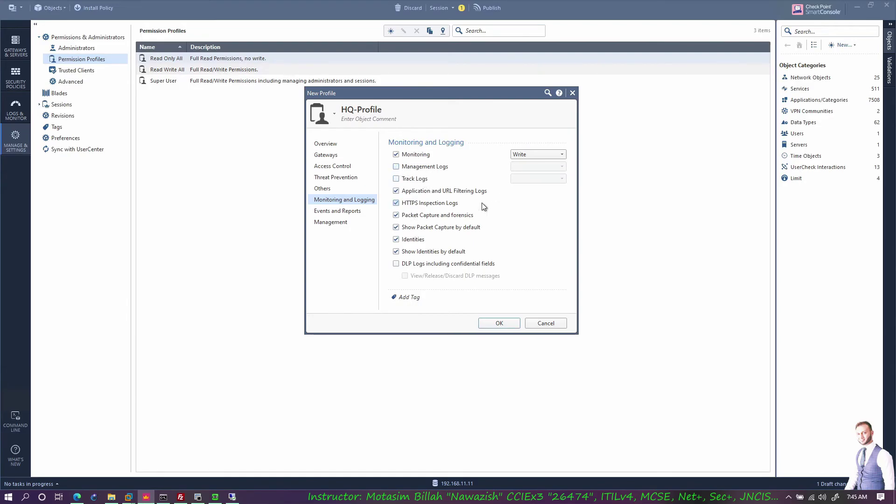
{"action": "left_click", "coordinate": [396, 155]}
{"action": "left_click", "coordinate": [396, 155]}
{"action": "left_click", "coordinate": [516, 156]}
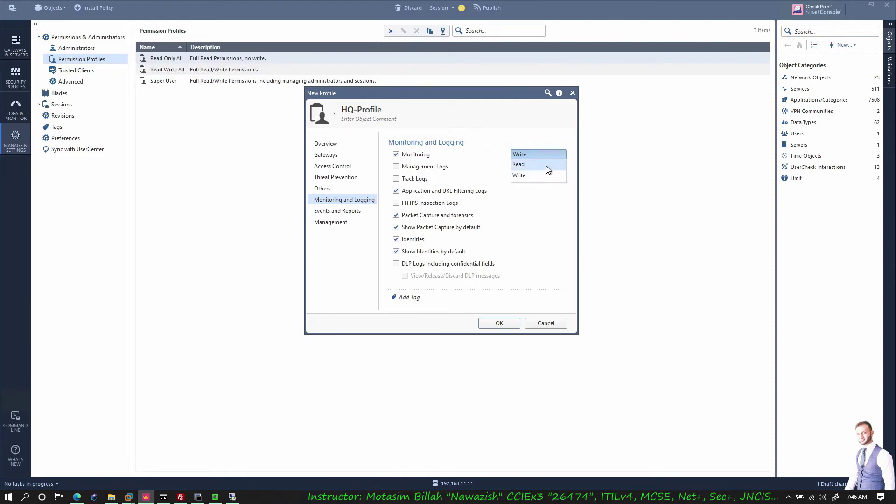
{"action": "left_click", "coordinate": [547, 167]}
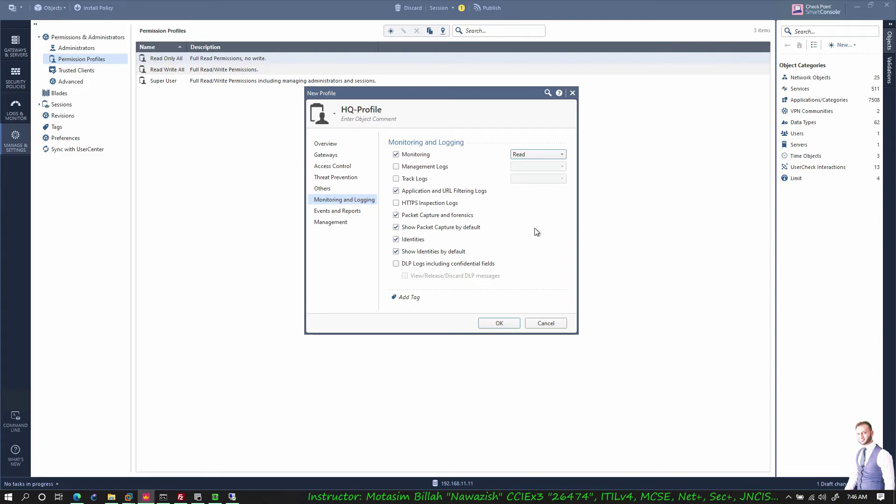
{"action": "left_click", "coordinate": [321, 212]}
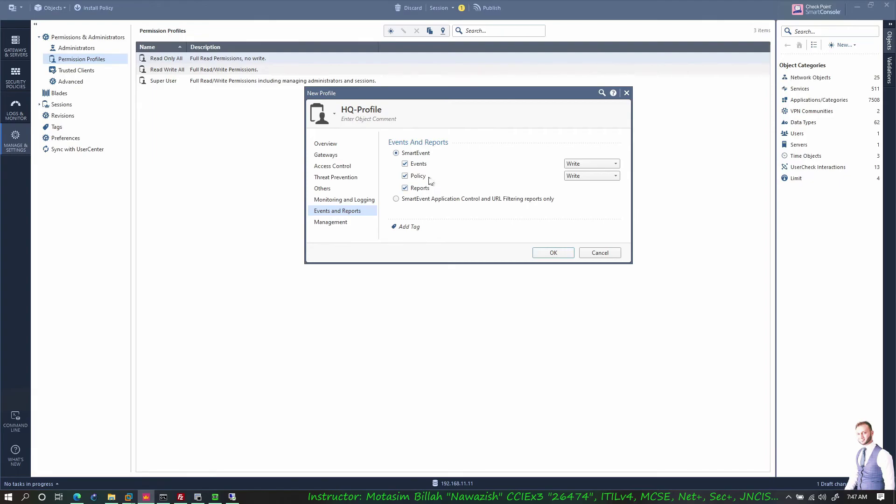
Review the Management permissions and save HQ-Profile as the fourth permission profile.
{"action": "left_click", "coordinate": [352, 223]}
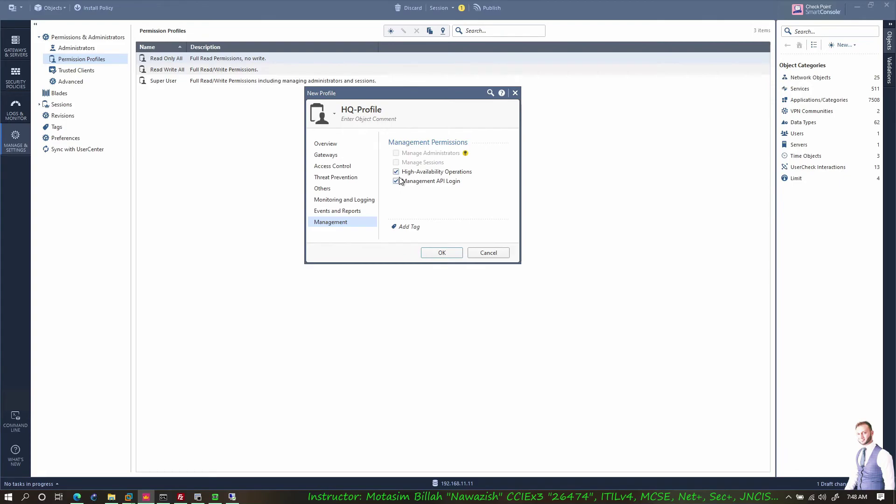
{"action": "left_click", "coordinate": [442, 253]}
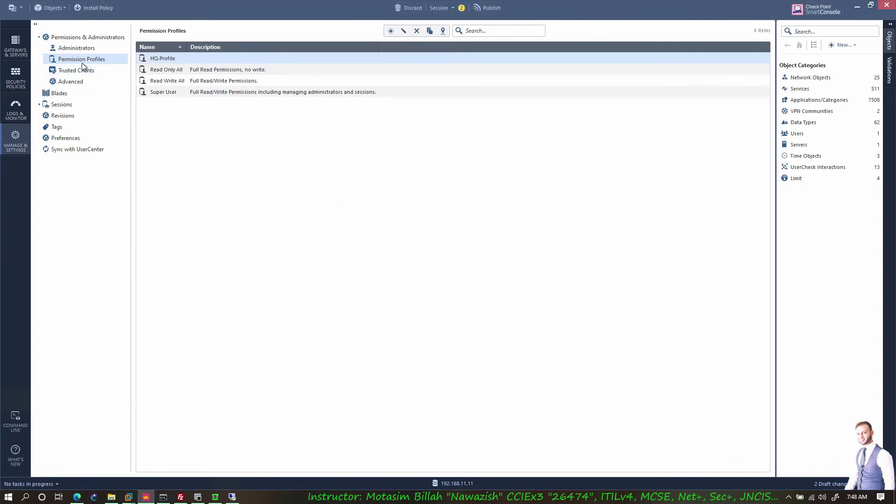
Publish the two pending changes and list Check Point Password administrators with a wider Name column.
{"action": "left_click", "coordinate": [80, 48]}
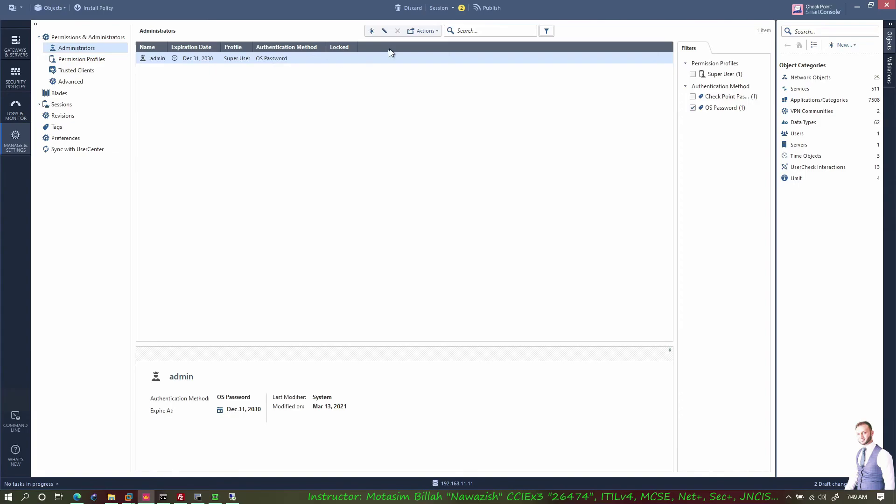
{"action": "left_click", "coordinate": [488, 10]}
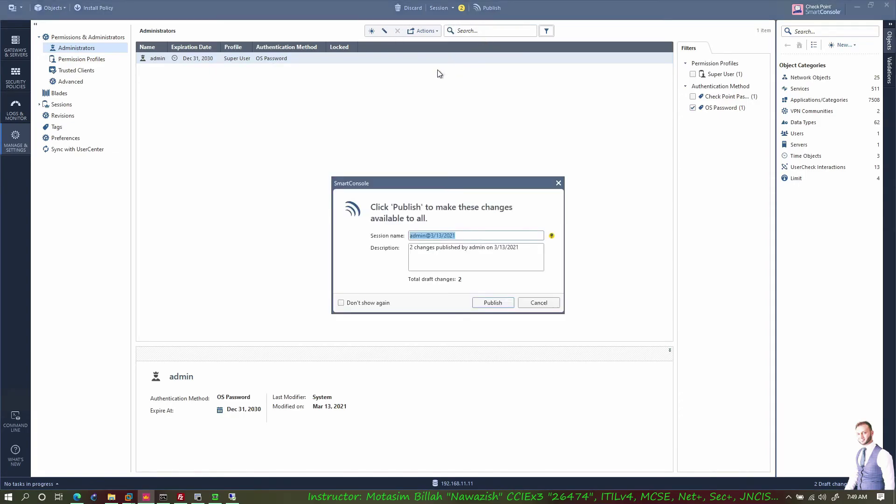
{"action": "left_click", "coordinate": [502, 303]}
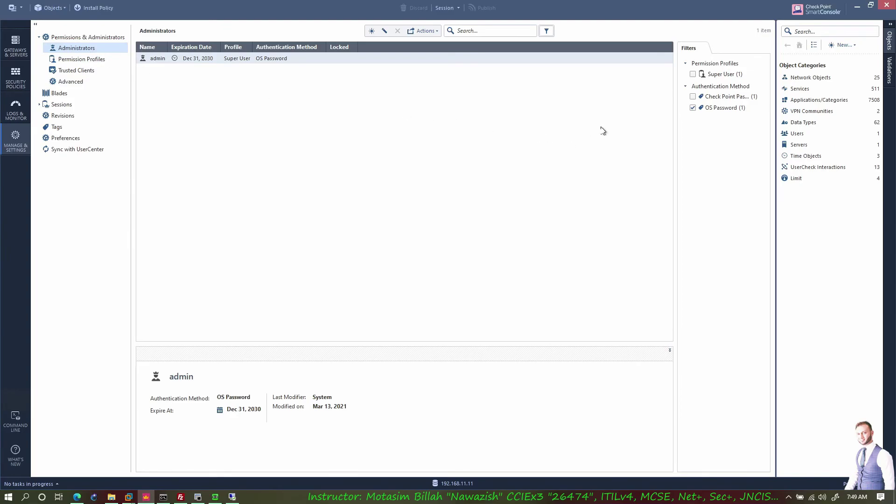
{"action": "left_click", "coordinate": [693, 96]}
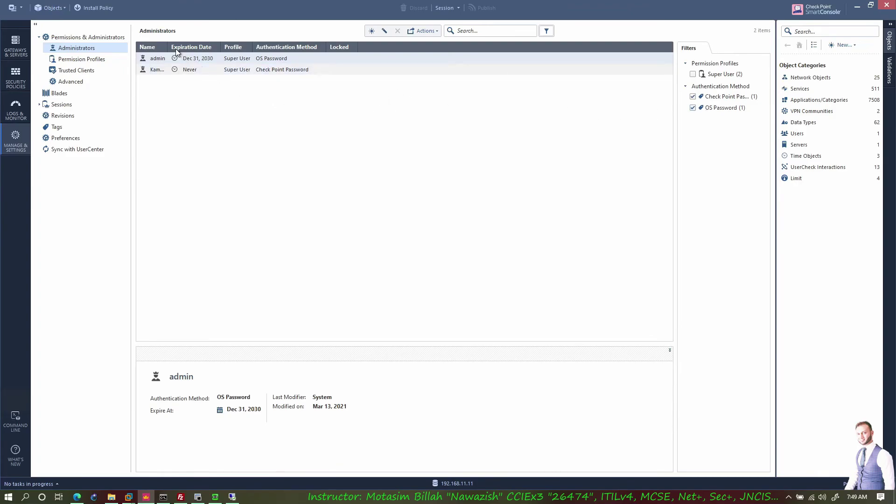
{"action": "left_click_drag", "start_coordinate": [168, 46], "coordinate": [224, 47]}
Assign the HQ-Profile permission profile to the Check Point Password administrator.
{"action": "left_click", "coordinate": [190, 69]}
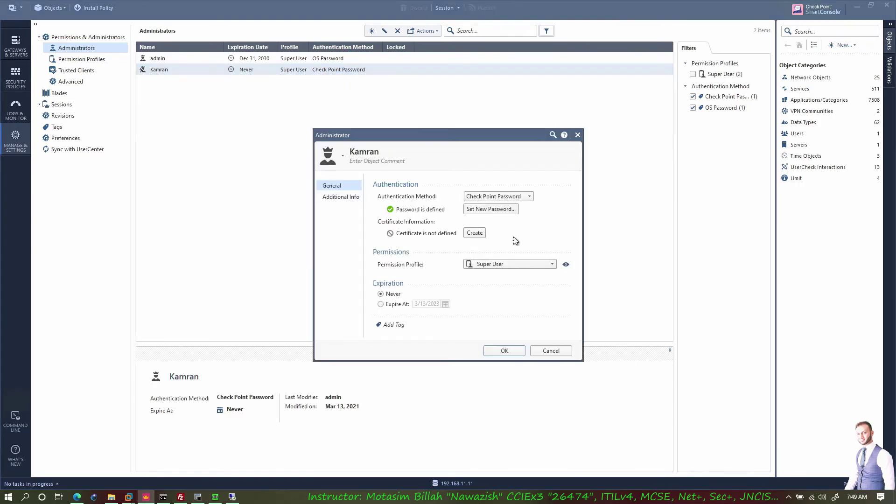
{"action": "left_click", "coordinate": [522, 264]}
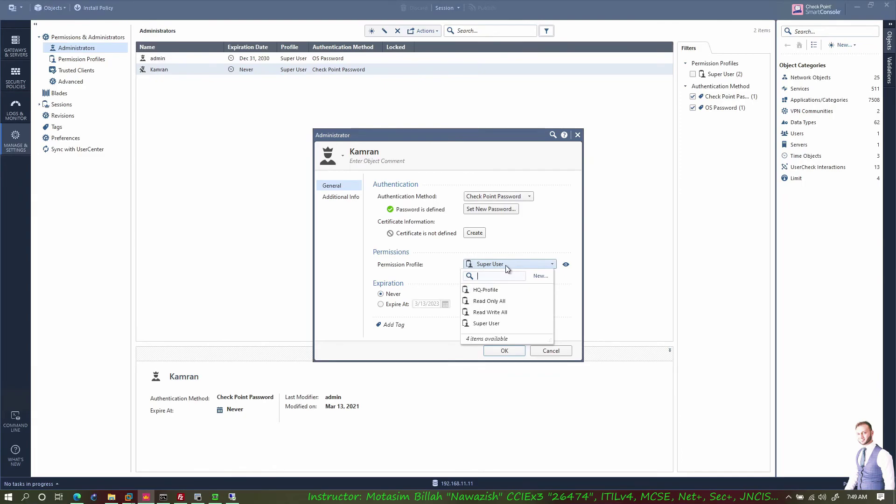
{"action": "mouse_move", "coordinate": [506, 264]}
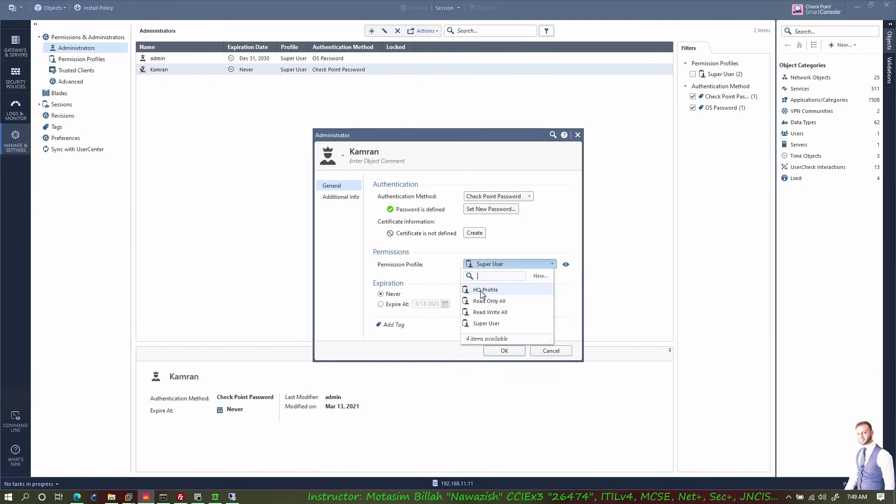
{"action": "left_click", "coordinate": [484, 290]}
{"action": "left_click", "coordinate": [506, 348]}
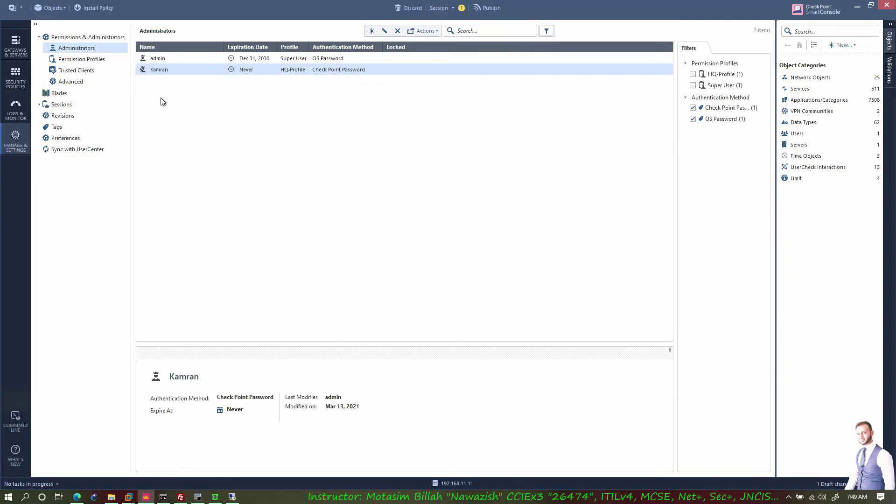
Publish the permission profile change and bring the SmartView browser window forward.
{"action": "left_click", "coordinate": [489, 8]}
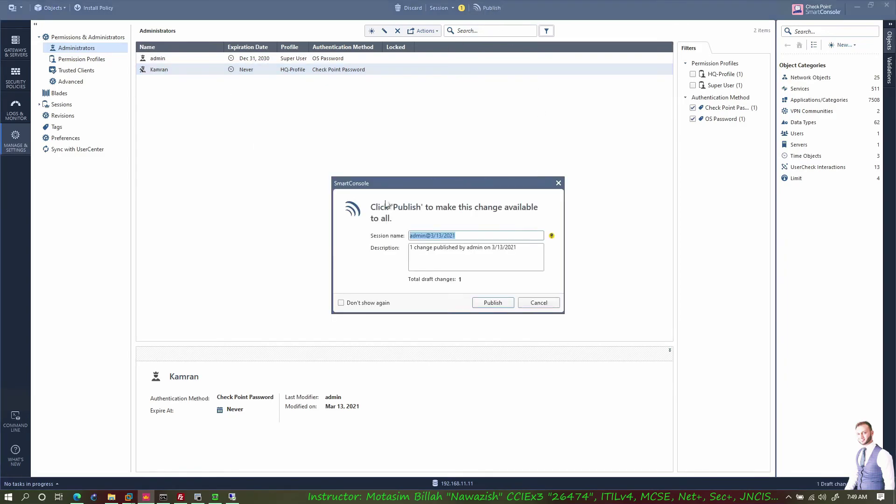
{"action": "left_click", "coordinate": [488, 302]}
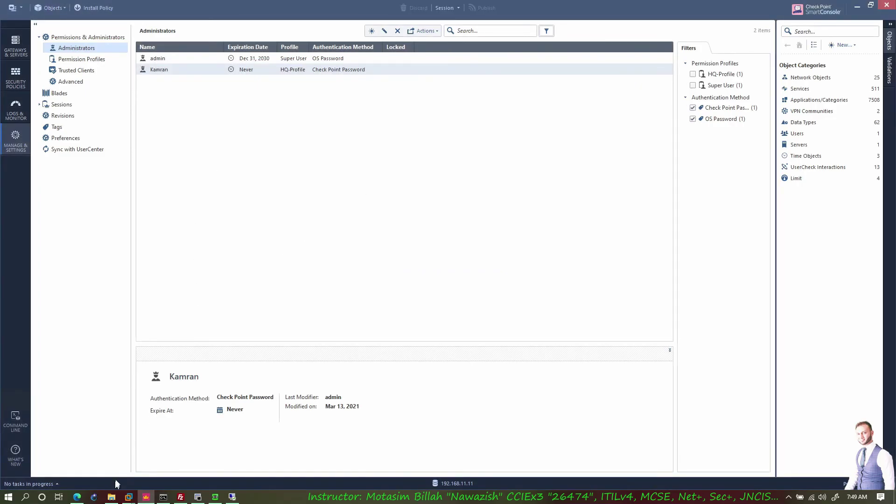
{"action": "left_click", "coordinate": [77, 497]}
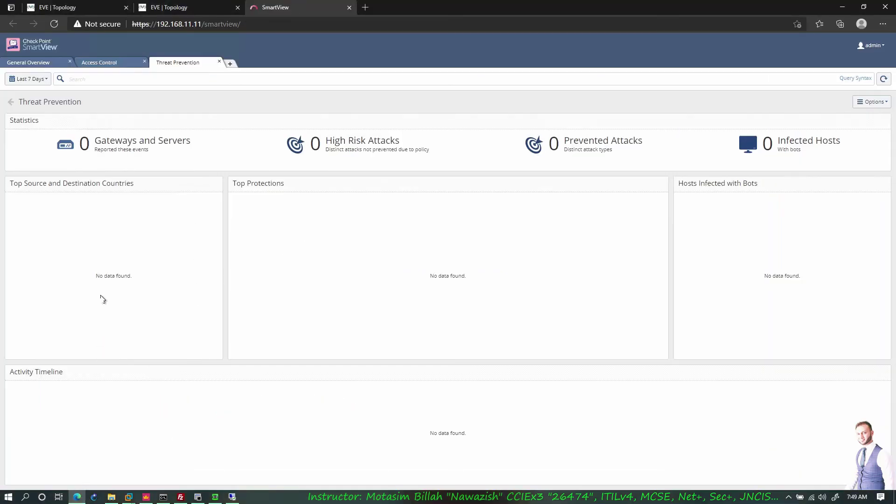
Switch the browser to the EVE-NG topology tab showing the HQ, Site-1 and Site-2 networks.
{"action": "left_click", "coordinate": [70, 8]}
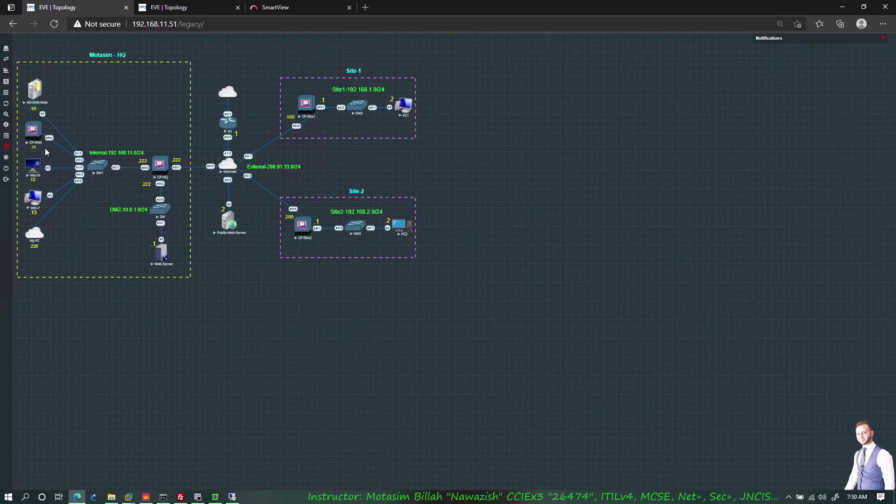
Start the win10 RDP session from the Desktop CP folder and place it beside the topology.
{"action": "left_click", "coordinate": [36, 174]}
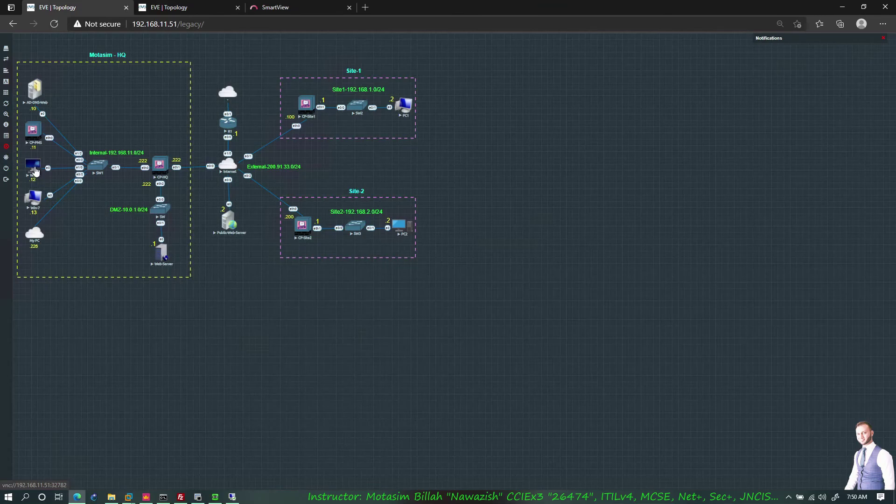
{"action": "left_click", "coordinate": [112, 497]}
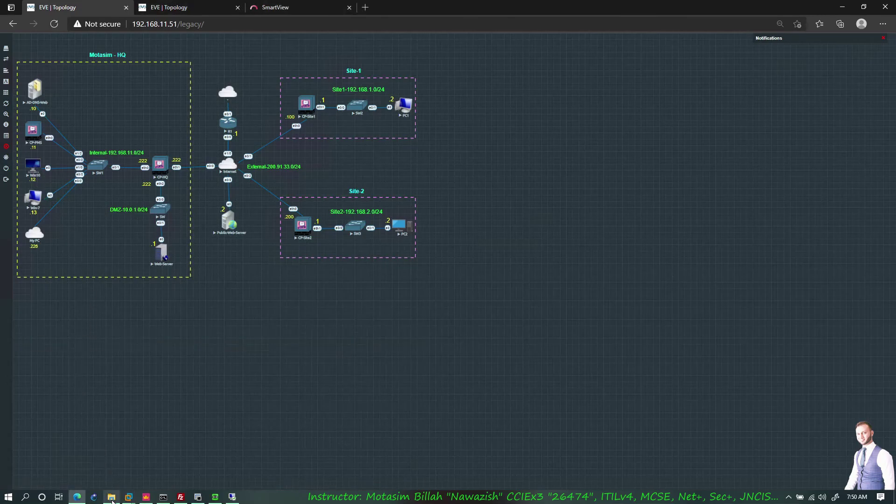
{"action": "double_click", "coordinate": [157, 467]}
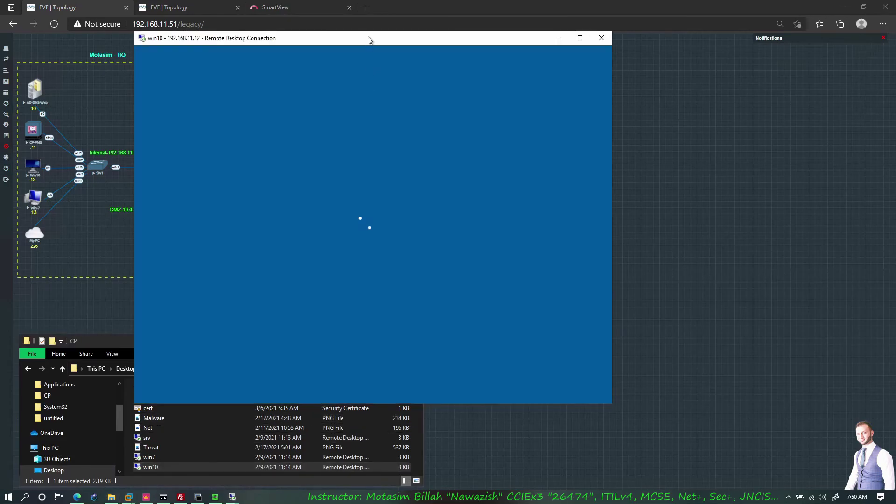
{"action": "left_click_drag", "start_coordinate": [369, 40], "coordinate": [652, 45]}
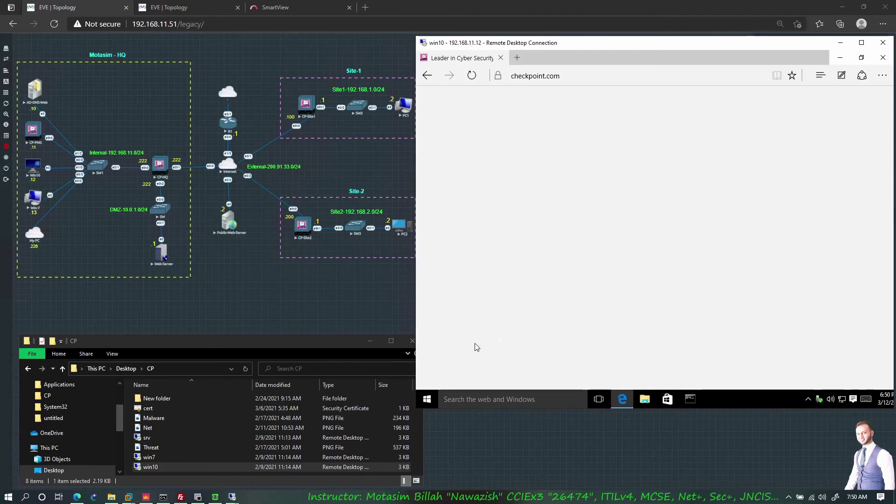
{"action": "left_click", "coordinate": [370, 341]}
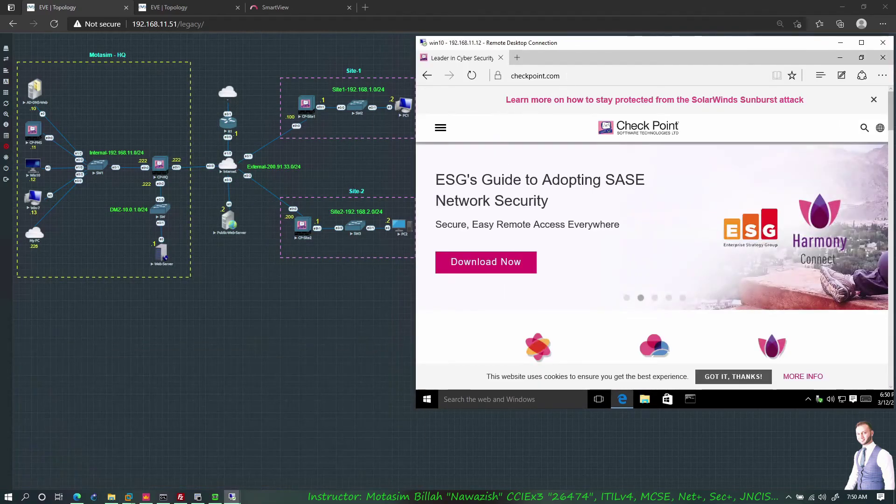
{"action": "left_click", "coordinate": [568, 76]}
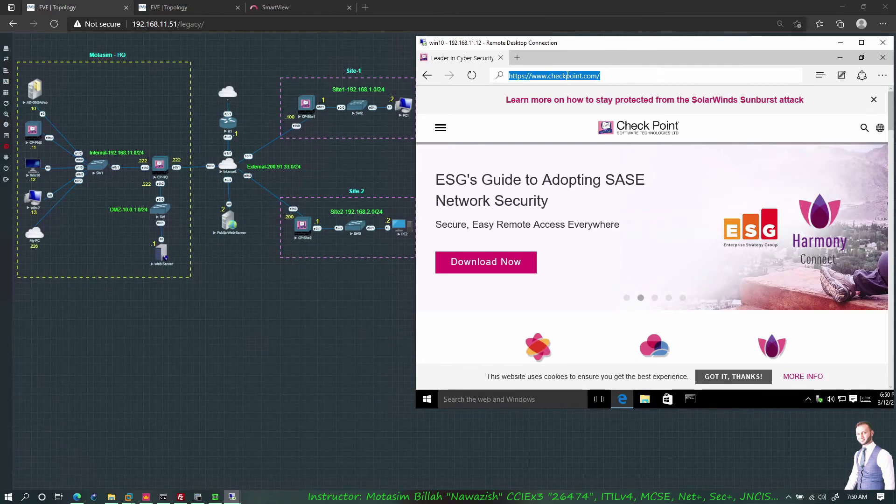
{"action": "type", "text": "h"}
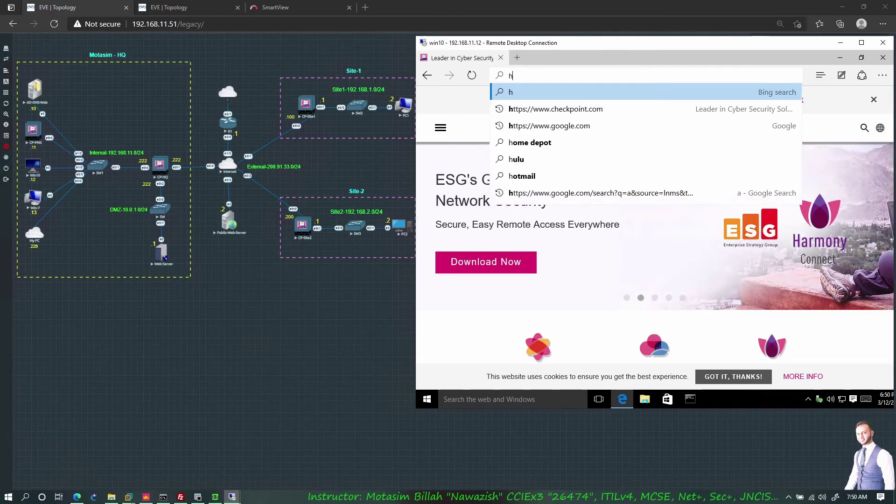
{"action": "type", "text": "ttp"}
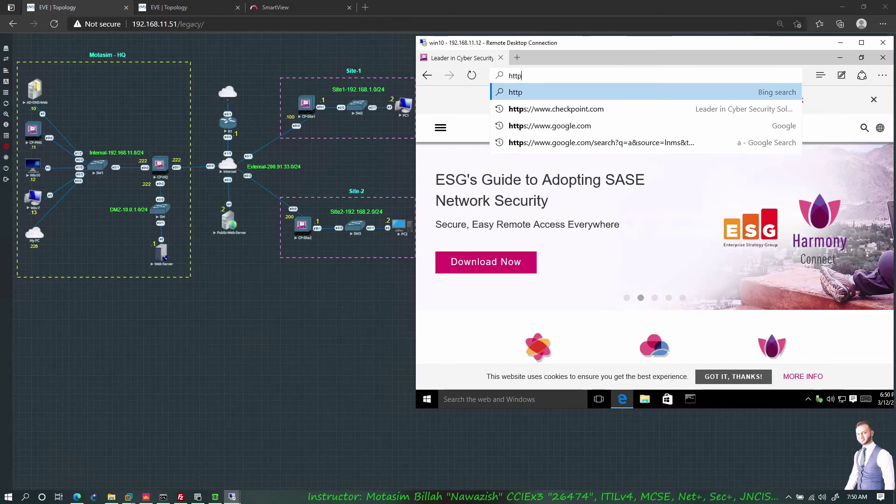
{"action": "type", "text": "s://192.168.11.11/"}
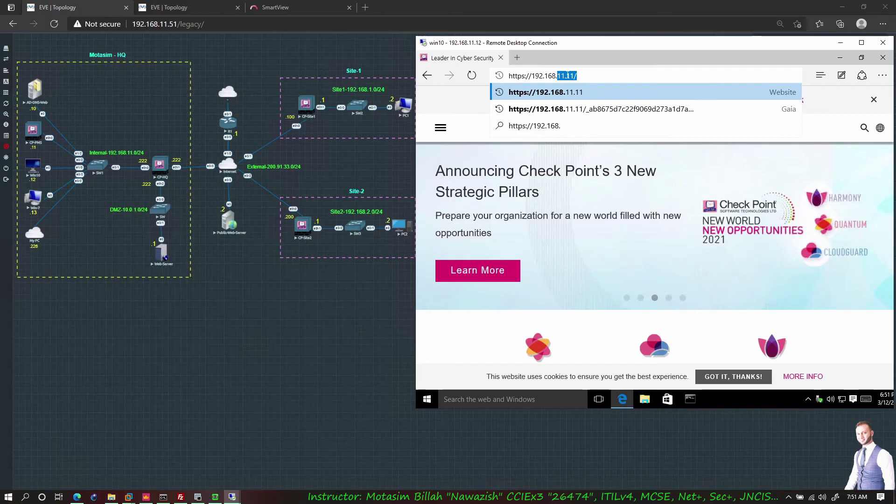
{"action": "key", "text": "Return"}
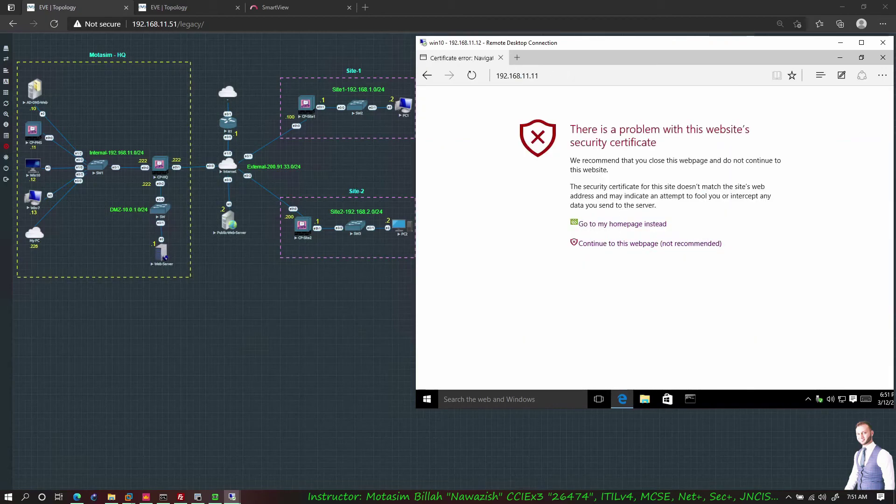
{"action": "left_click", "coordinate": [625, 245]}
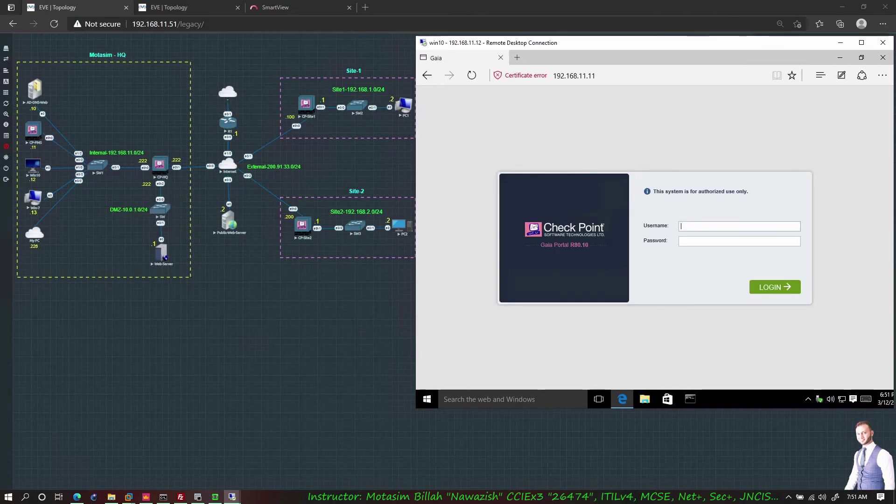
Sign in to the Gaia Portal with the admin credentials and download the SmartConsole installer.
{"action": "key", "text": "Tab"}
{"action": "key", "text": "Return"}
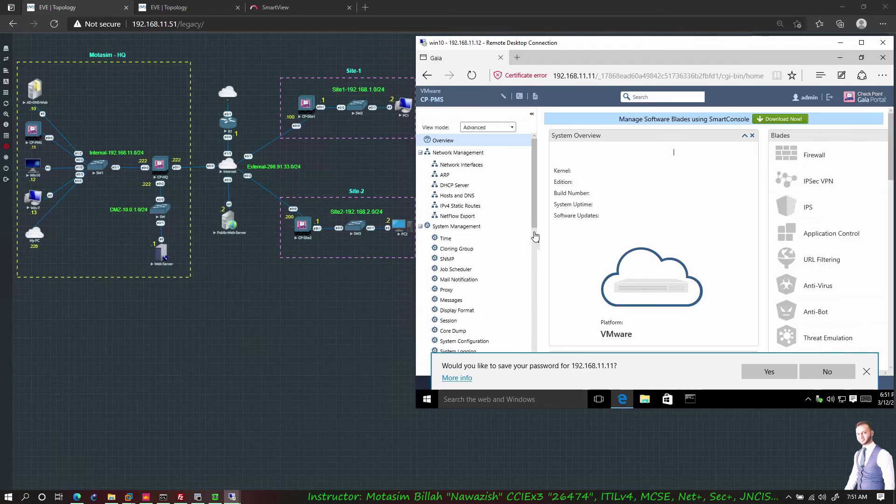
{"action": "scroll", "coordinate": [535, 237], "scroll_direction": "down", "scroll_amount": 5}
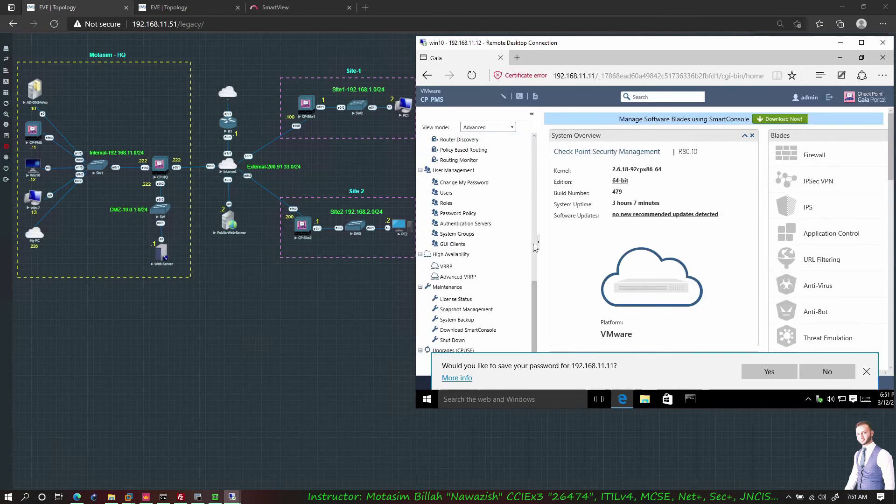
{"action": "left_click", "coordinate": [828, 371]}
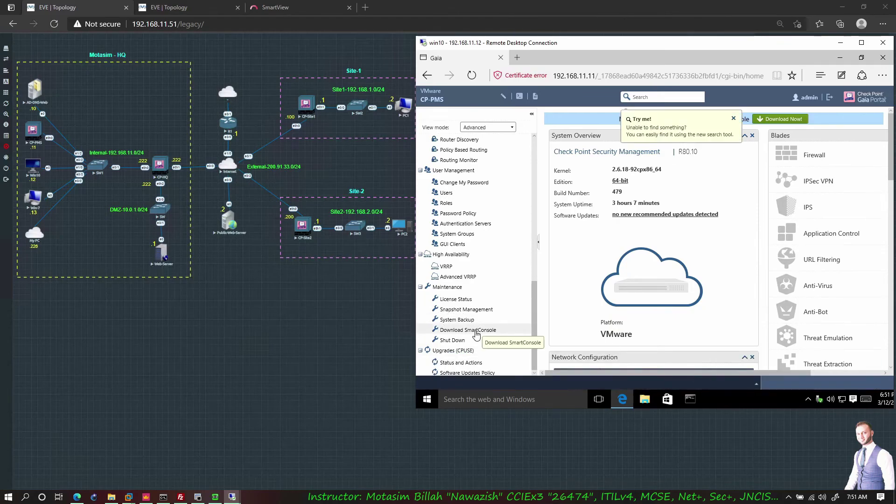
{"action": "left_click", "coordinate": [514, 329]}
{"action": "left_click", "coordinate": [572, 165]}
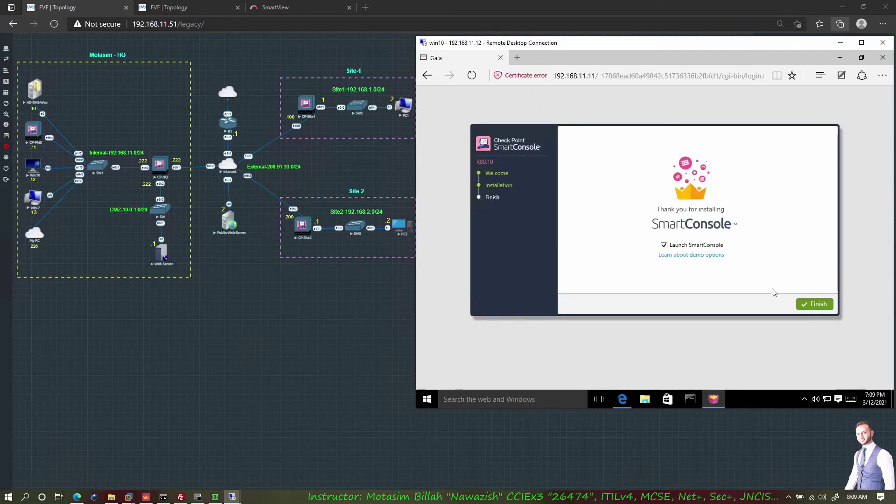
Log in to SmartConsole at 192.168.11.11 with the restricted administrator's credentials, accepting the fingerprint.
{"action": "left_click", "coordinate": [814, 305]}
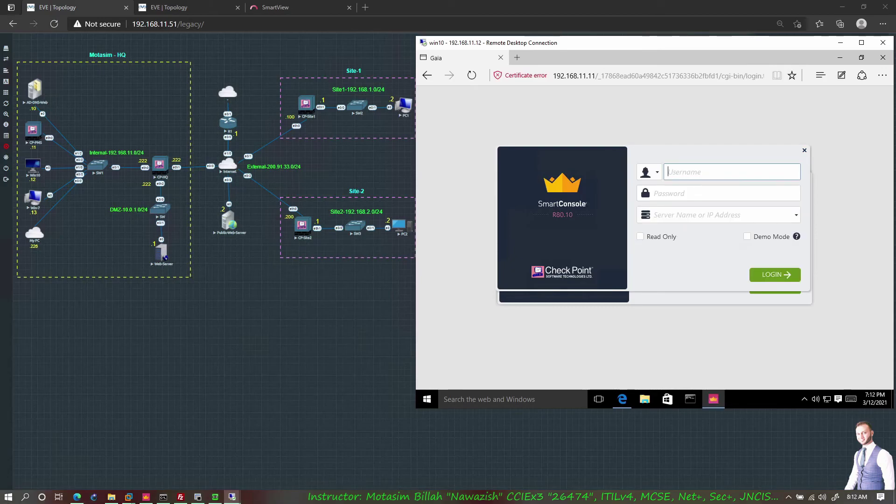
{"action": "key", "text": "Tab"}
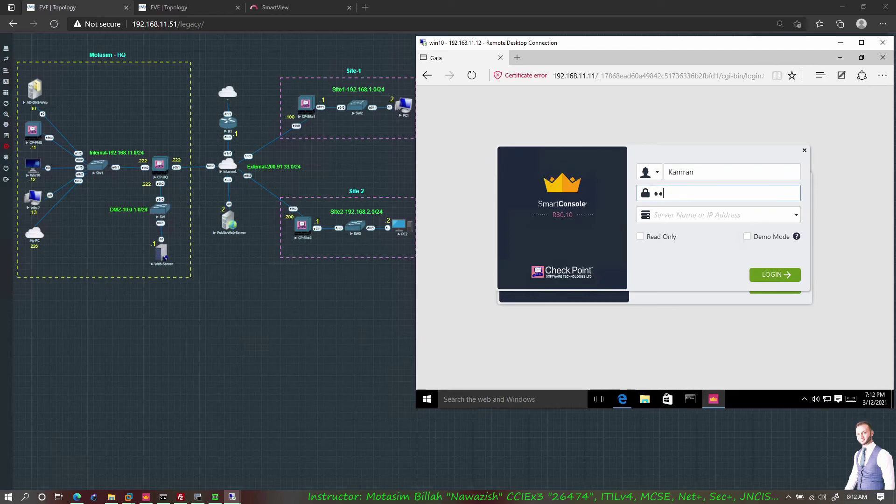
{"action": "key", "text": "Tab"}
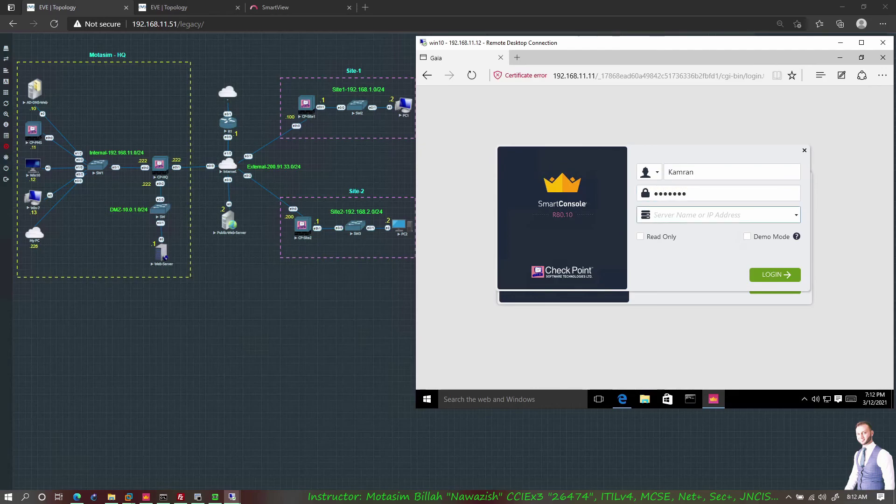
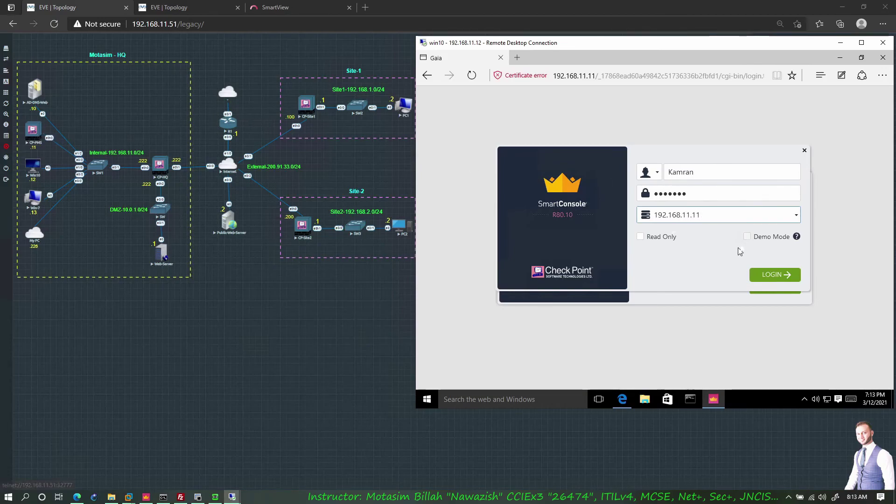
{"action": "left_click", "coordinate": [771, 276]}
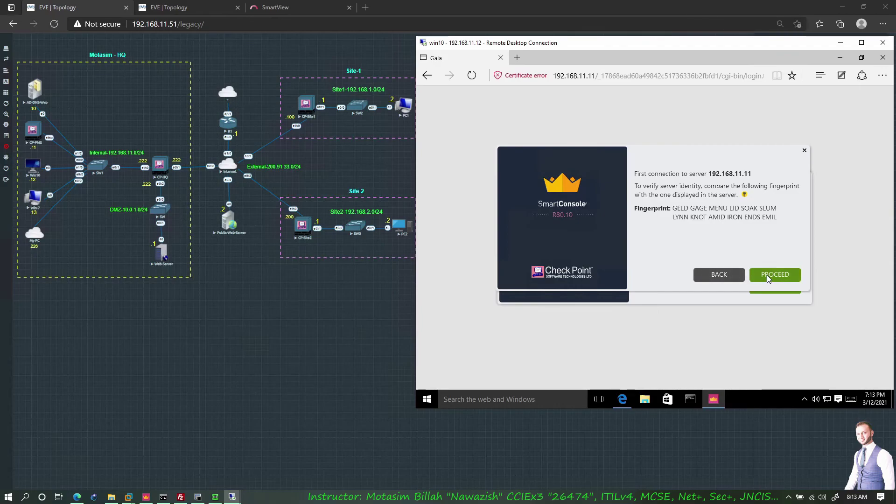
{"action": "left_click", "coordinate": [767, 275]}
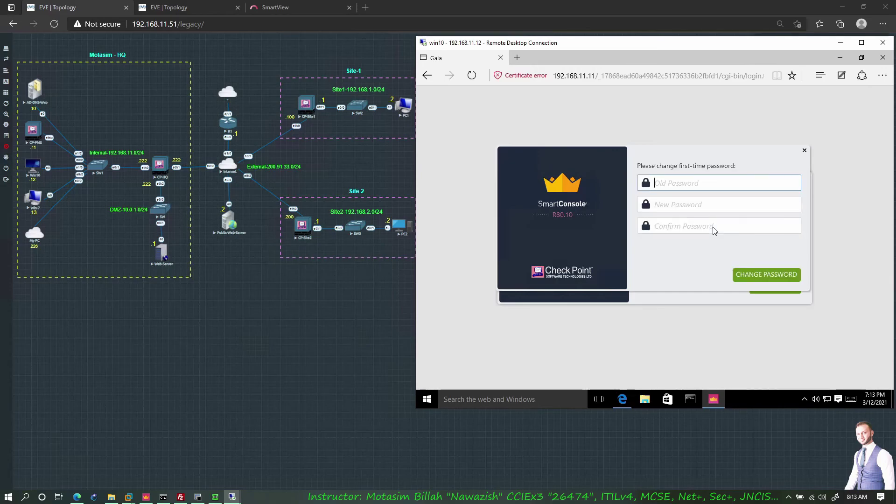
Enter the old password and the new password twice, then submit to connect.
{"action": "type", "text": "*******"}
{"action": "key", "text": "Tab"}
{"action": "type", "text": "********"}
{"action": "key", "text": "Tab"}
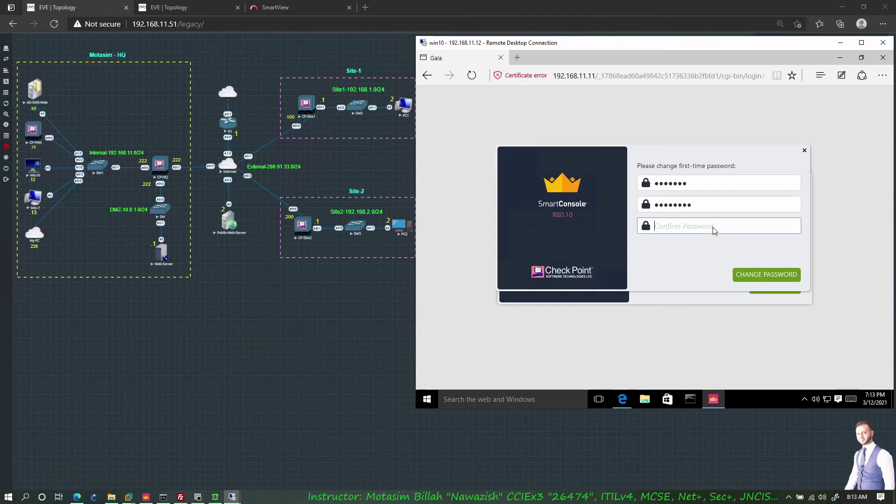
{"action": "type", "text": "********"}
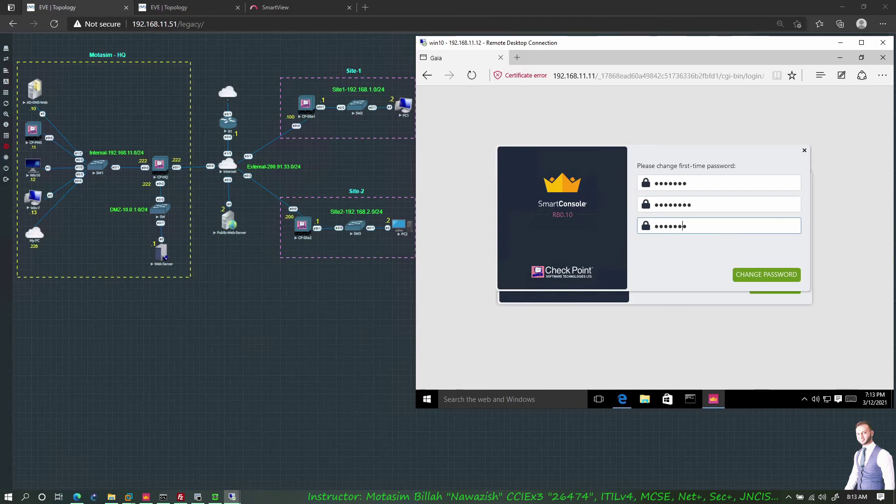
{"action": "left_click", "coordinate": [766, 276]}
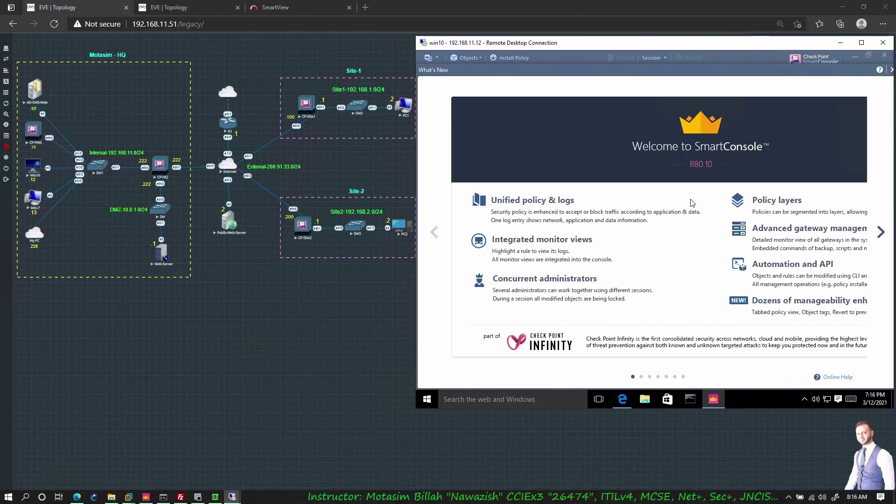
Dismiss What's New, view Security Policies and Logs & Monitor, then return to the host SmartConsole.
{"action": "left_click", "coordinate": [891, 70]}
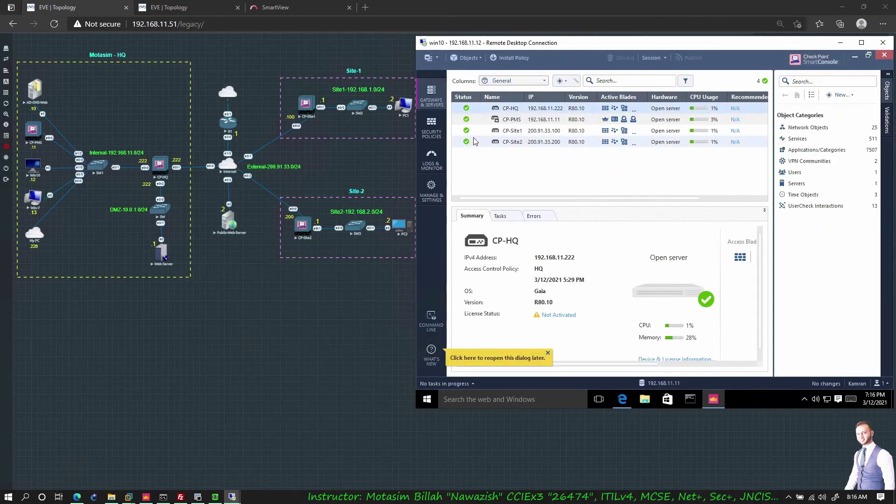
{"action": "left_click", "coordinate": [431, 128]}
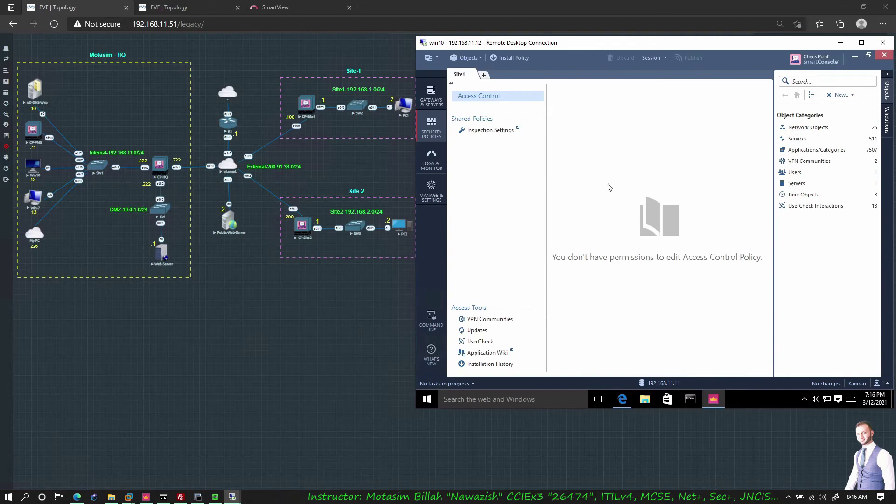
{"action": "left_click", "coordinate": [432, 159]}
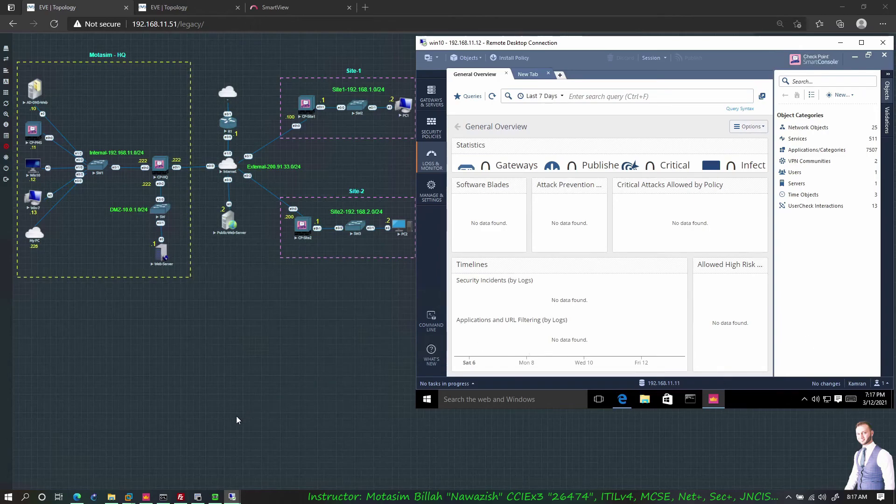
{"action": "left_click", "coordinate": [147, 498]}
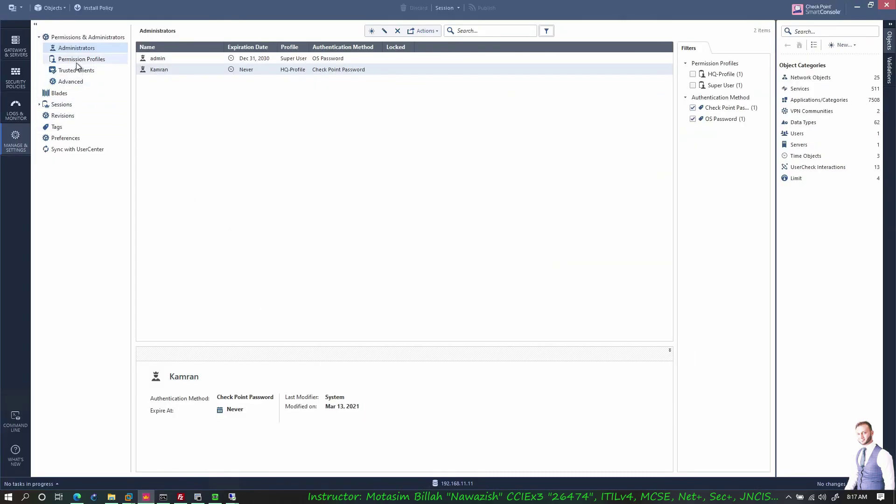
Show View Sessions under Sessions, glance at the SmartView tab, and return to the sessions list.
{"action": "left_click", "coordinate": [40, 105]}
{"action": "left_click", "coordinate": [66, 116]}
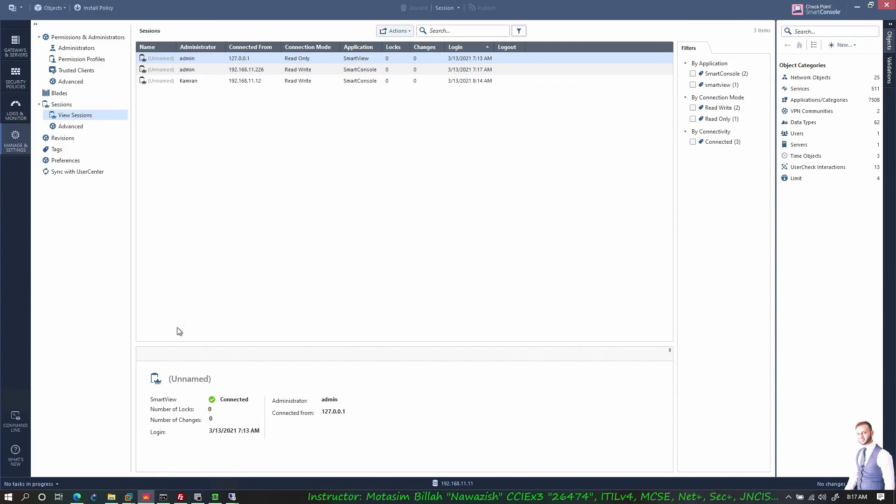
{"action": "left_click", "coordinate": [77, 497]}
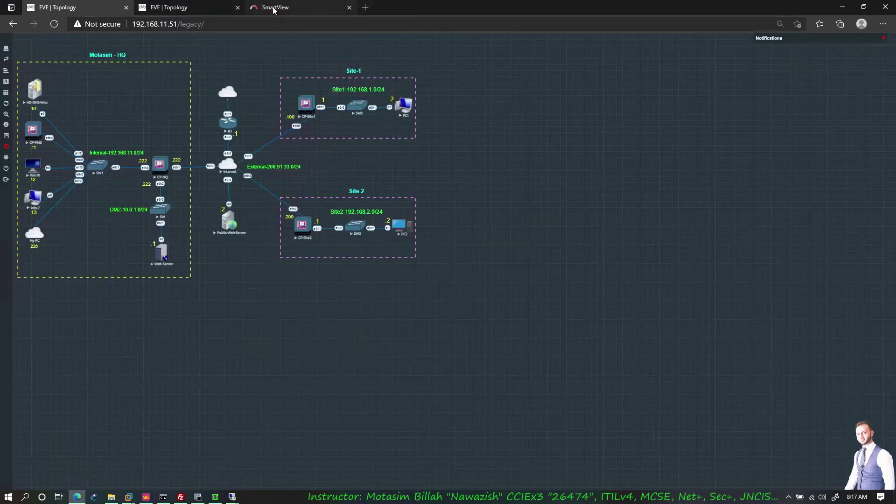
{"action": "left_click", "coordinate": [275, 8]}
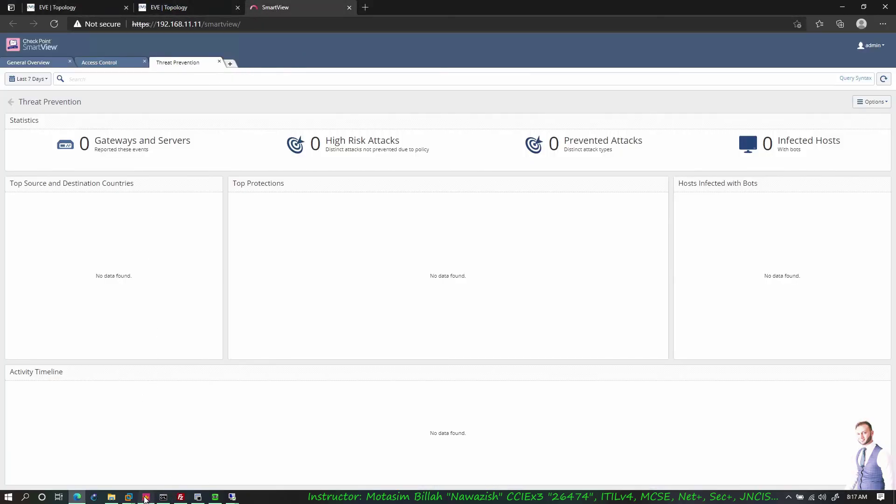
{"action": "left_click", "coordinate": [146, 497]}
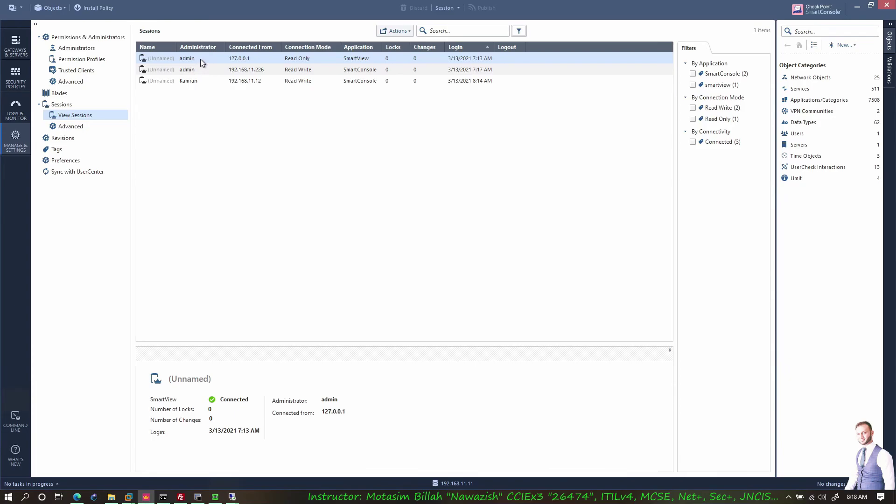
Disconnect the 192.168.11.12 session, confirming on the second attempt after backing out once.
{"action": "left_click", "coordinate": [209, 81]}
{"action": "right_click", "coordinate": [208, 81]}
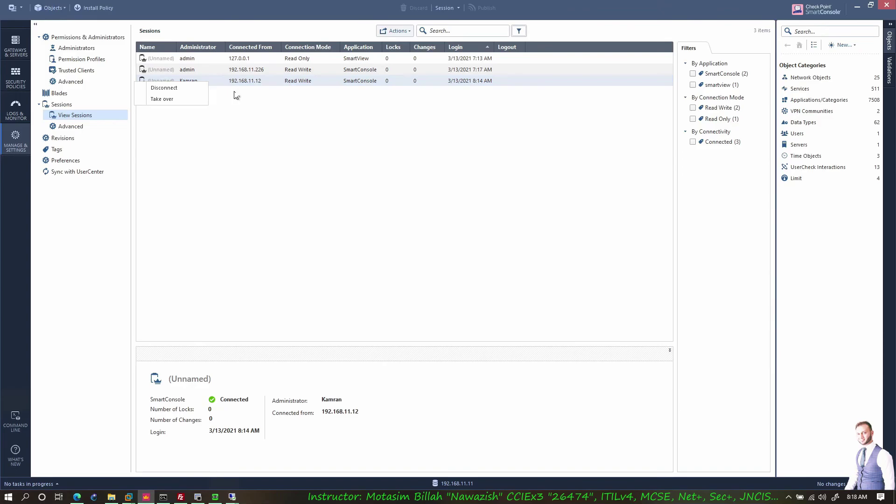
{"action": "left_click", "coordinate": [173, 91]}
{"action": "left_click", "coordinate": [543, 276]}
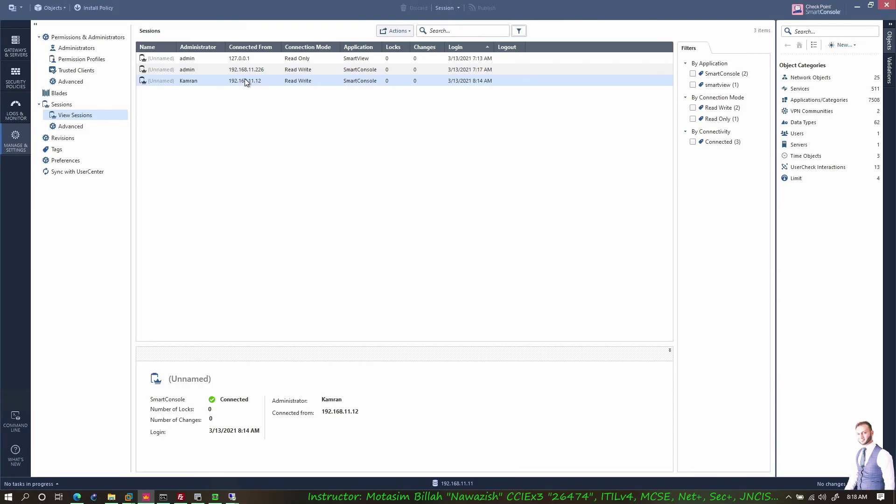
{"action": "right_click", "coordinate": [214, 83]}
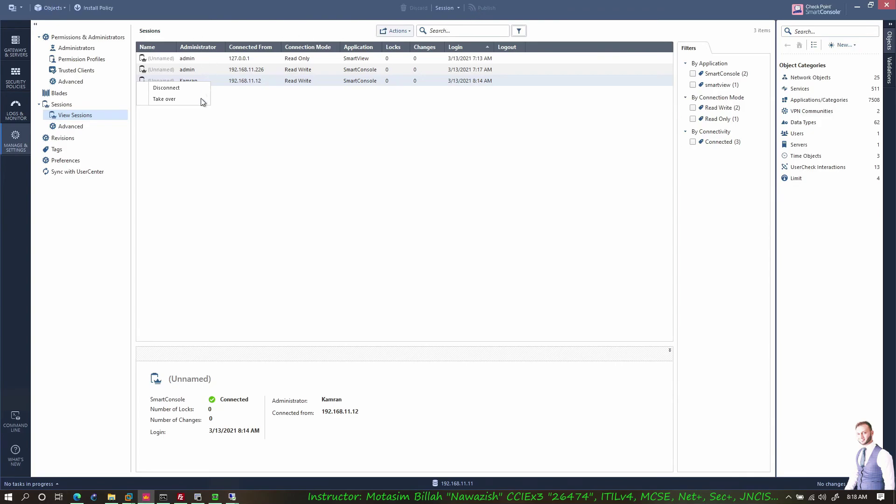
{"action": "left_click", "coordinate": [175, 88]}
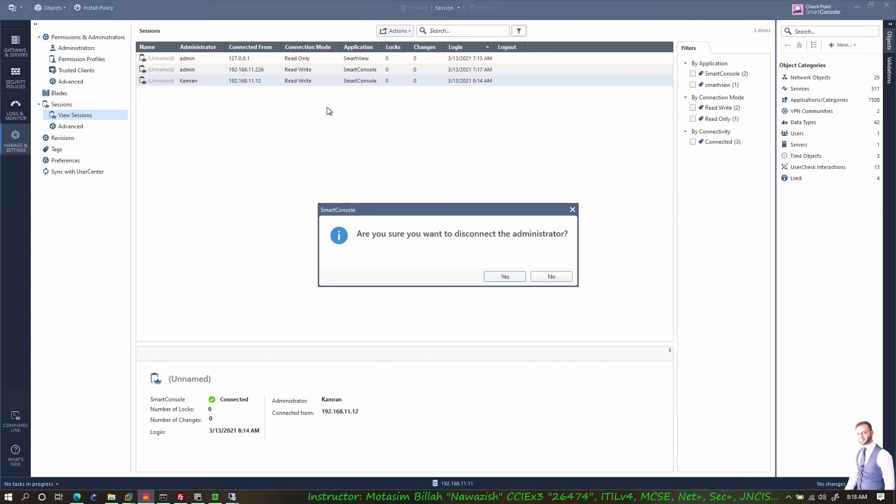
{"action": "left_click", "coordinate": [506, 276]}
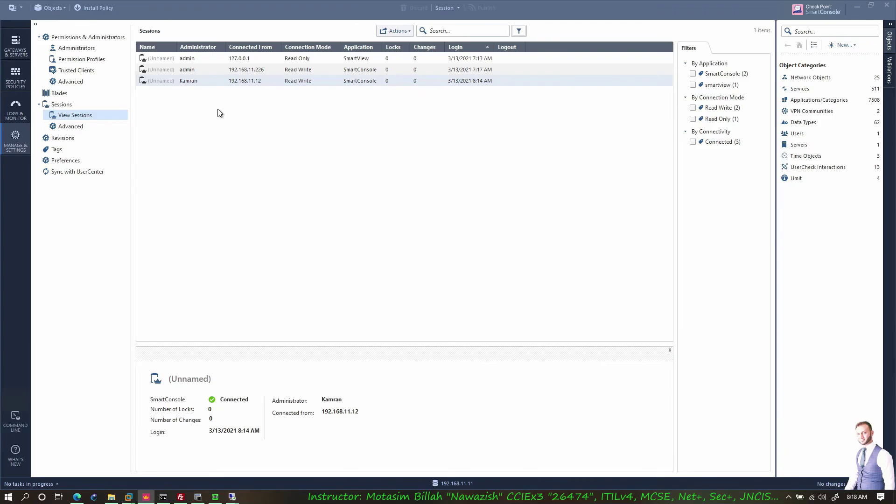
In Trusted Clients, try adding a new IPv4 client, then cancel after the save error.
{"action": "left_click", "coordinate": [83, 72]}
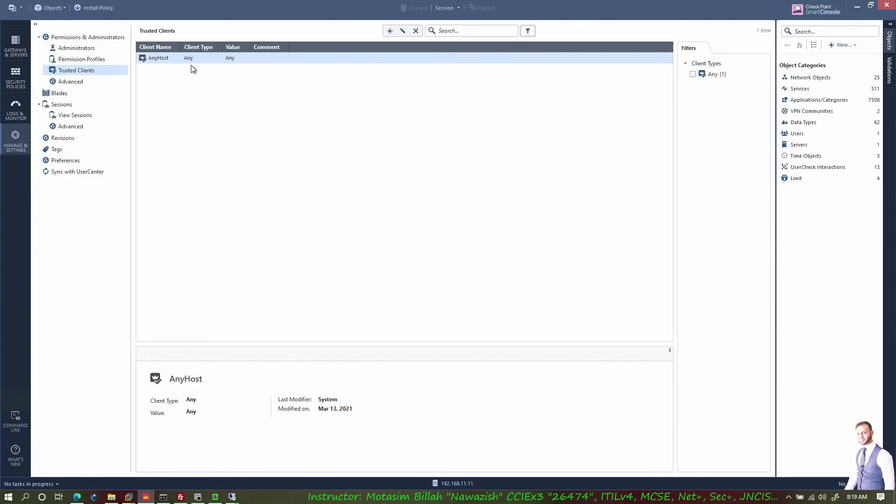
{"action": "left_click", "coordinate": [389, 31]}
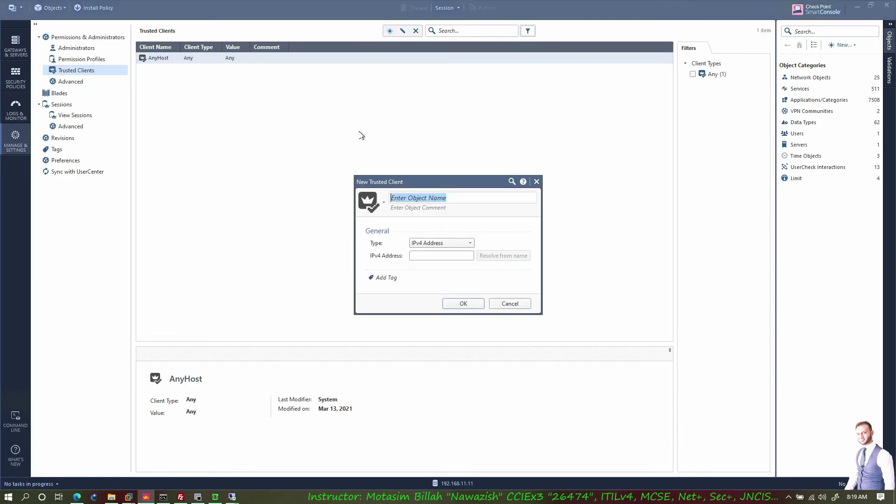
{"action": "left_click", "coordinate": [426, 243]}
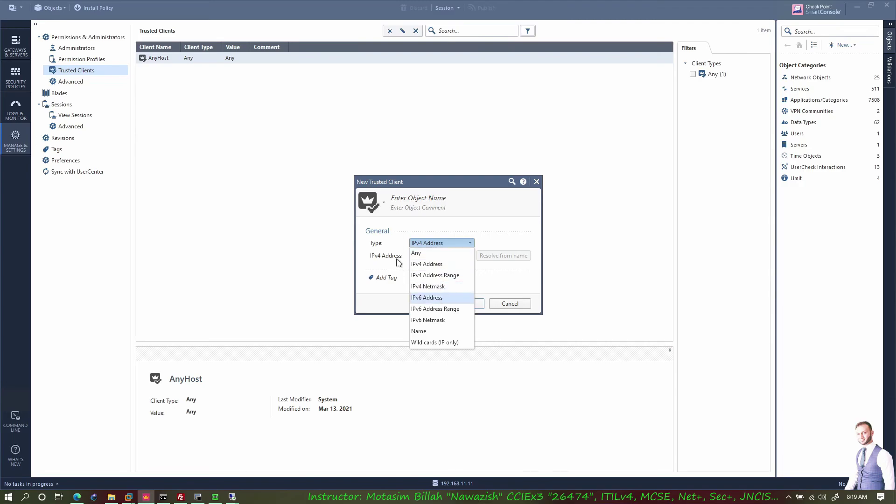
{"action": "left_click", "coordinate": [390, 244]}
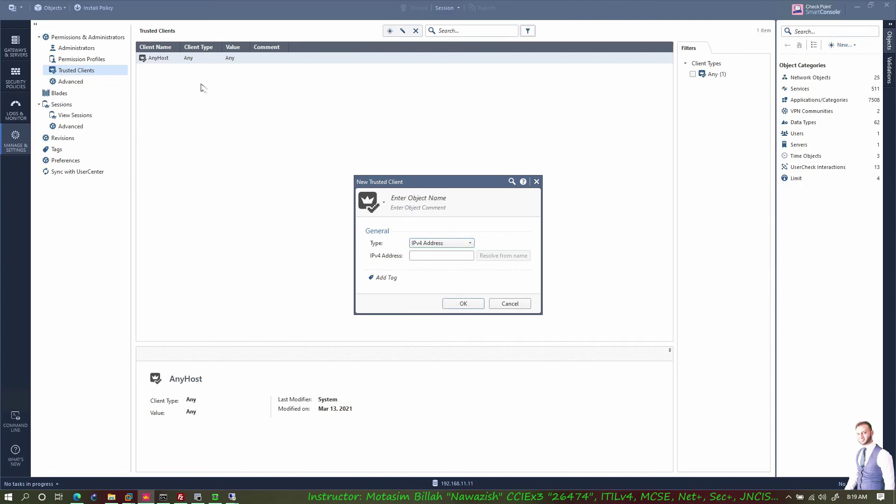
{"action": "left_click", "coordinate": [465, 304]}
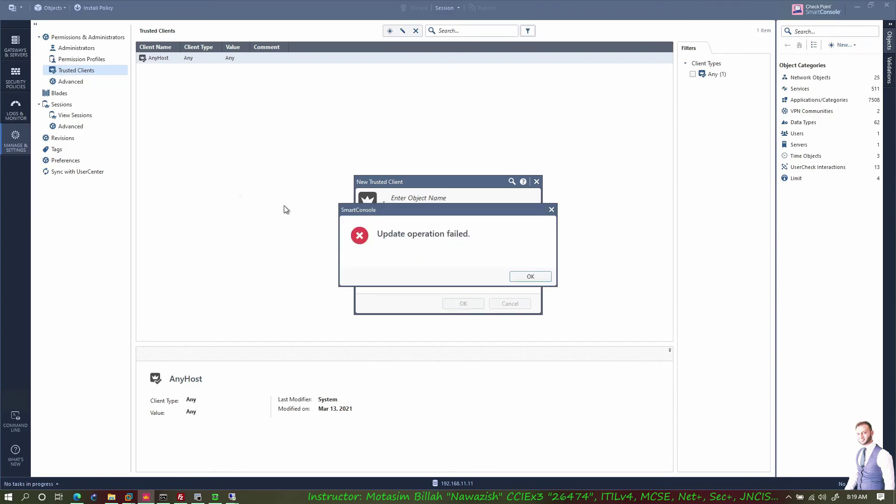
{"action": "left_click", "coordinate": [531, 277]}
{"action": "left_click", "coordinate": [513, 304]}
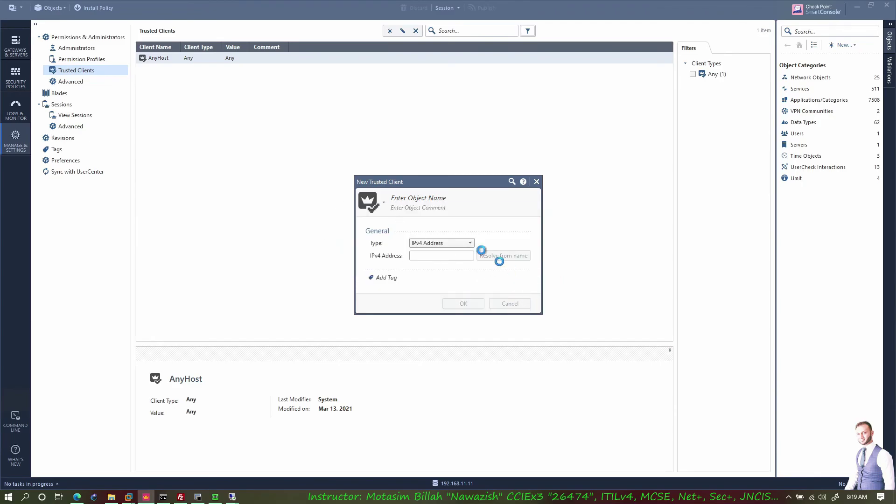
In Advanced administrator settings, keep Check Point Password and enable logout after 10 idle minutes.
{"action": "left_click", "coordinate": [84, 84]}
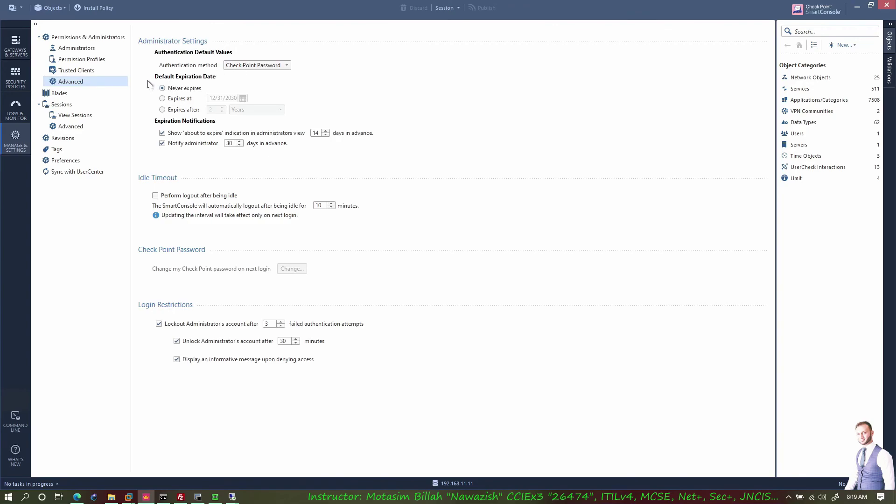
{"action": "left_click", "coordinate": [261, 67]}
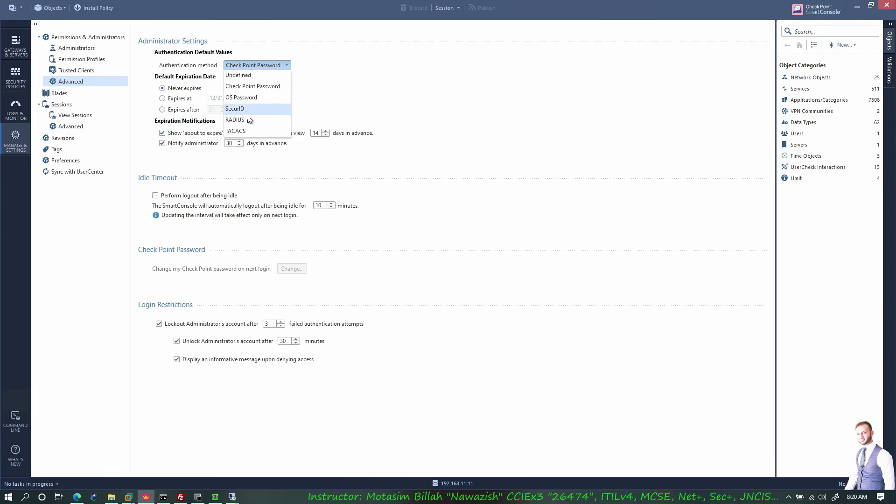
{"action": "left_click", "coordinate": [175, 78]}
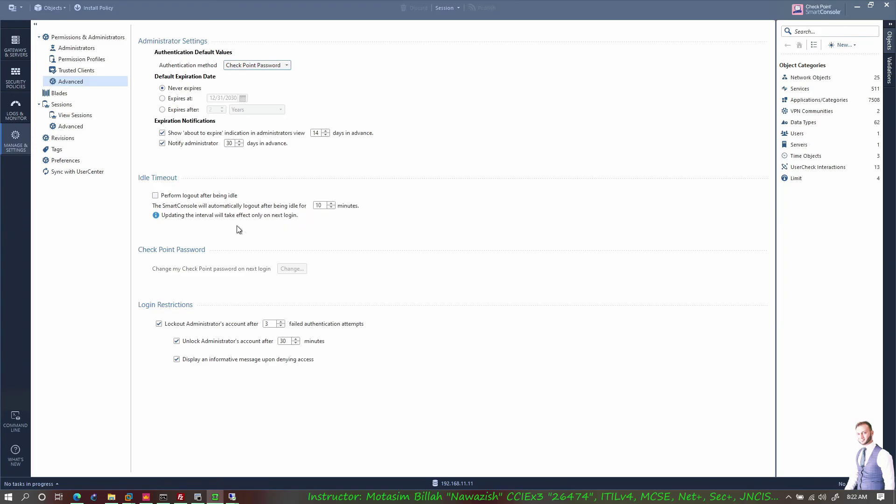
{"action": "left_click", "coordinate": [185, 196]}
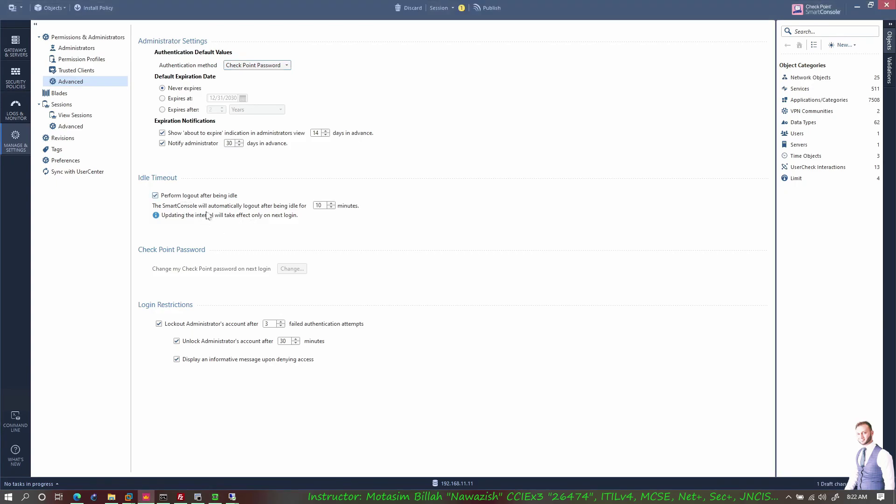
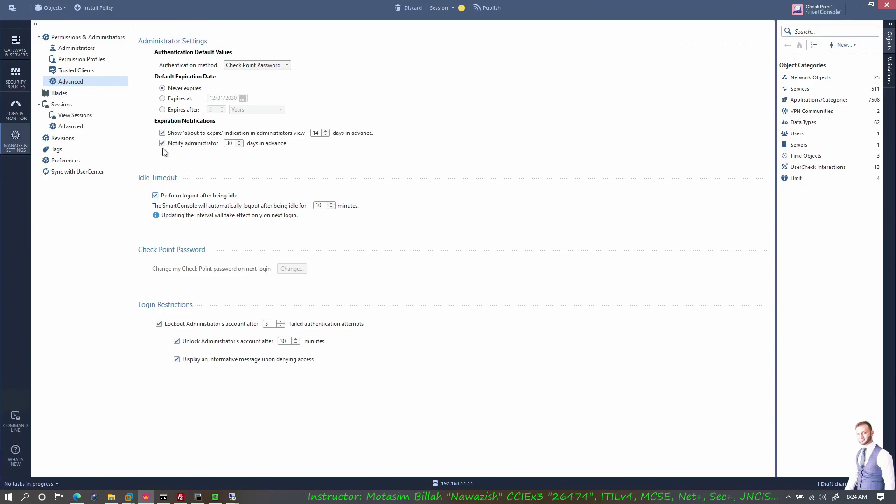
Go from Blades to View Sessions, then to the Advanced session settings.
{"action": "left_click", "coordinate": [68, 96]}
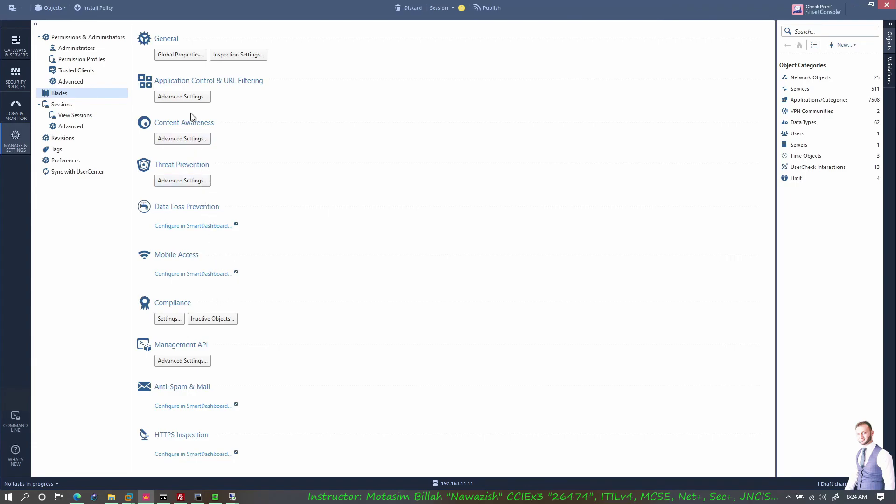
{"action": "left_click", "coordinate": [90, 120]}
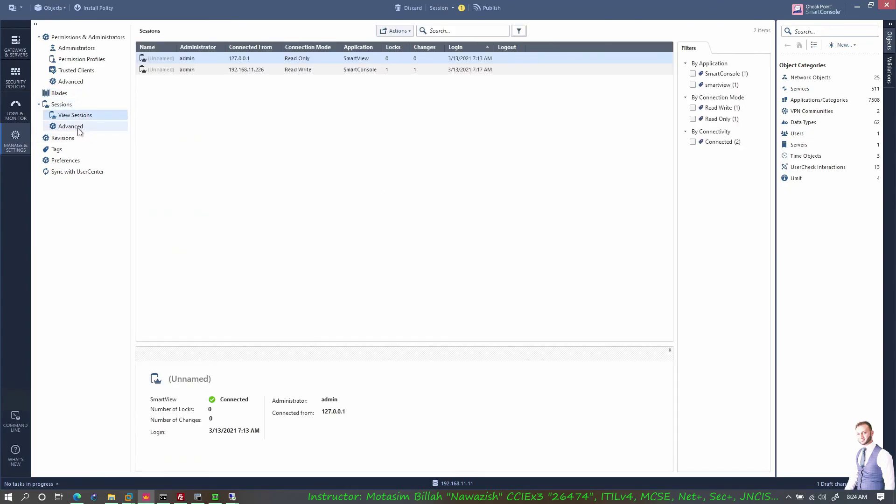
{"action": "left_click", "coordinate": [79, 128]}
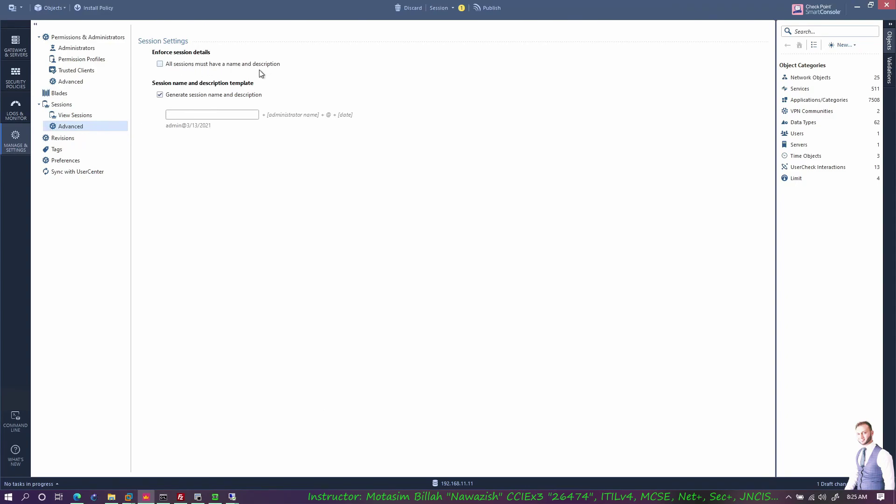
Name the current session Sec and require all sessions to have a name and description.
{"action": "left_click", "coordinate": [440, 10]}
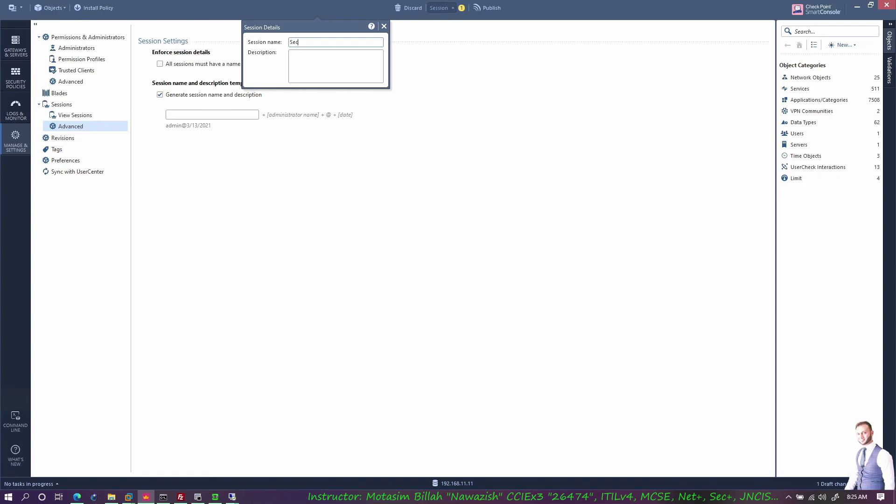
{"action": "left_click", "coordinate": [385, 26]}
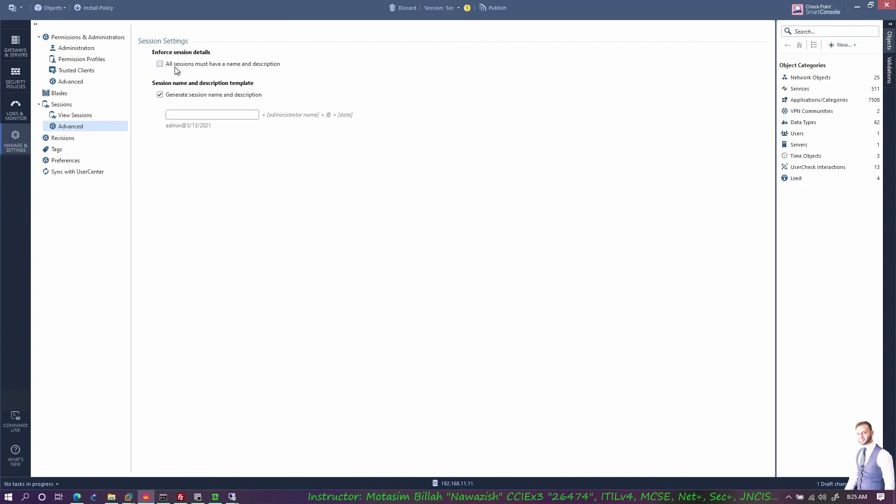
{"action": "left_click", "coordinate": [201, 64]}
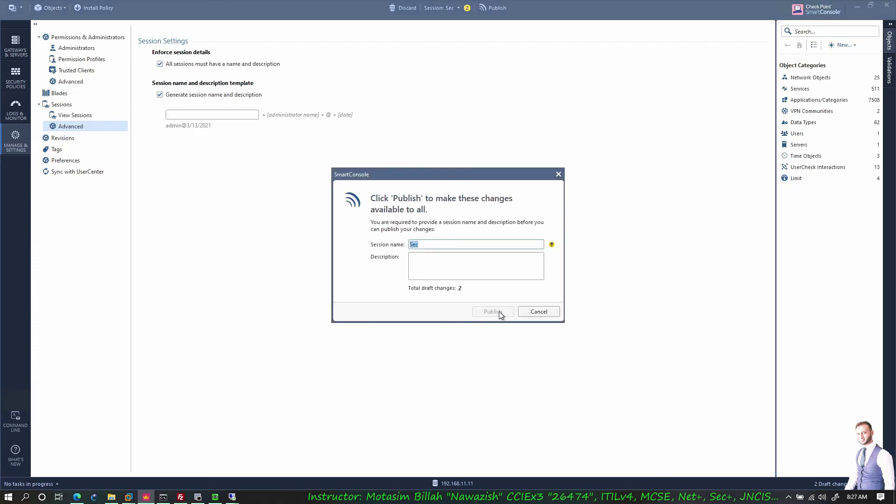
Publish the changes with description 'asdf' and view the Revisions list.
{"action": "left_click", "coordinate": [452, 266]}
{"action": "type", "text": "asdf"}
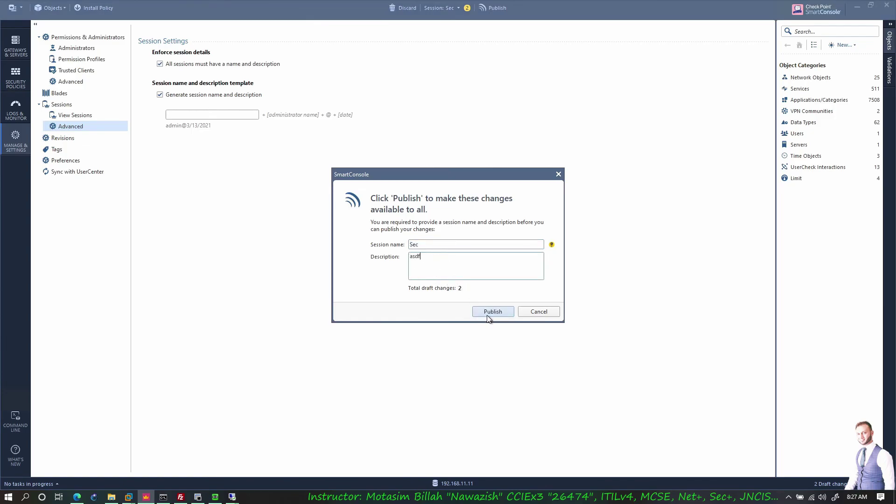
{"action": "left_click", "coordinate": [488, 315]}
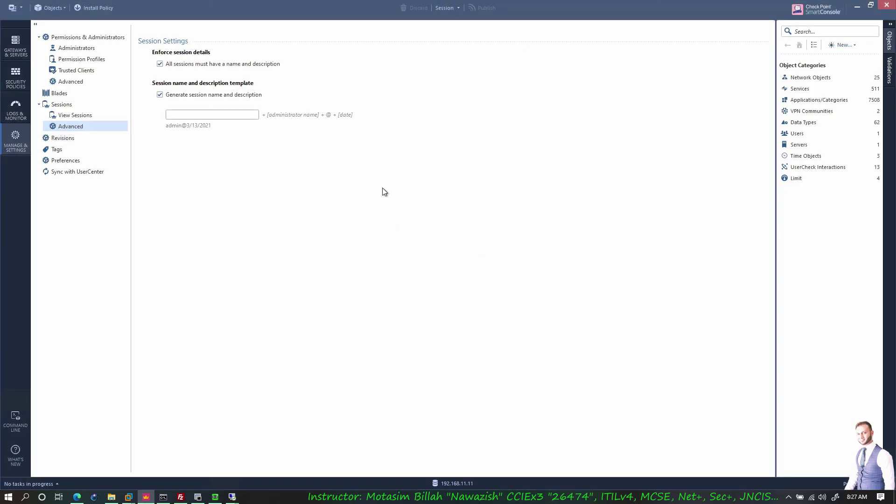
{"action": "left_click", "coordinate": [82, 142]}
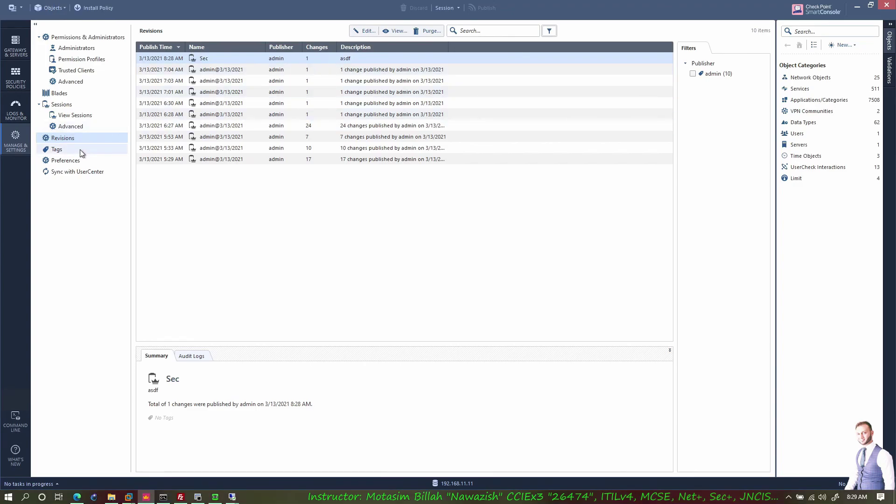
Check the Tags page, cancelling a new tag, then go to Preferences.
{"action": "left_click", "coordinate": [57, 150]}
{"action": "left_click", "coordinate": [408, 31]}
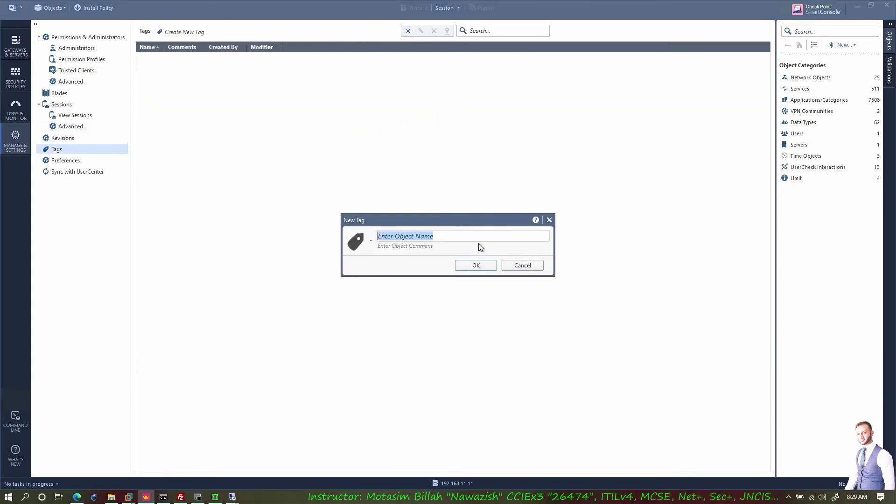
{"action": "left_click", "coordinate": [534, 267]}
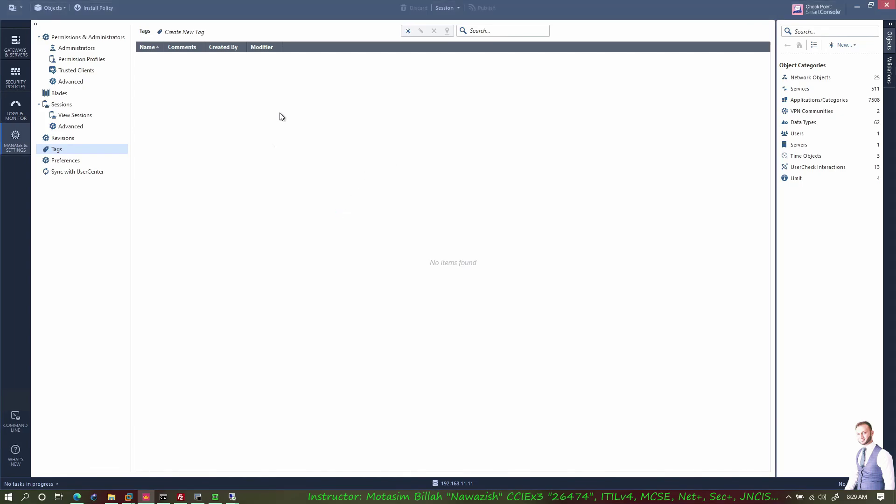
{"action": "left_click", "coordinate": [82, 160]}
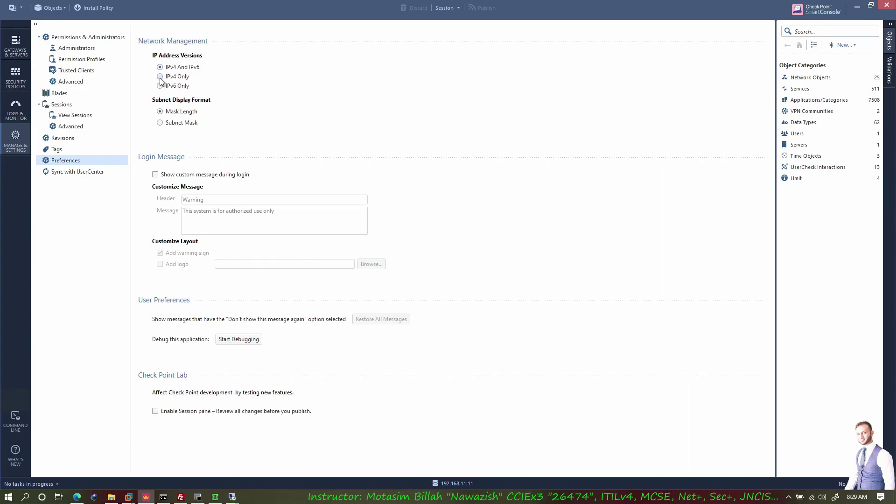
Try other IP version and subnet display options, leaving IPv4 And IPv6 and Mask Length.
{"action": "left_click", "coordinate": [160, 77]}
{"action": "left_click", "coordinate": [160, 67]}
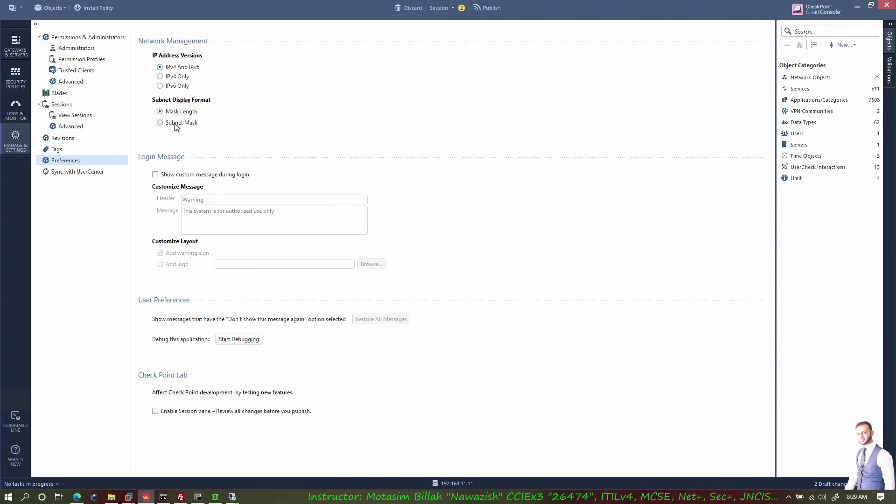
{"action": "left_click", "coordinate": [175, 124]}
{"action": "left_click", "coordinate": [175, 111]}
Enable the custom login message and edit its header and body text.
{"action": "left_click", "coordinate": [203, 177]}
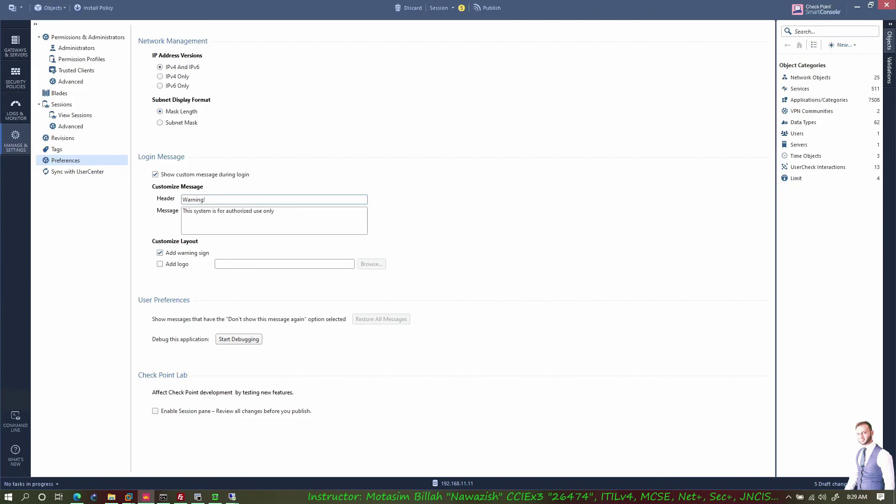
{"action": "left_click", "coordinate": [207, 199]}
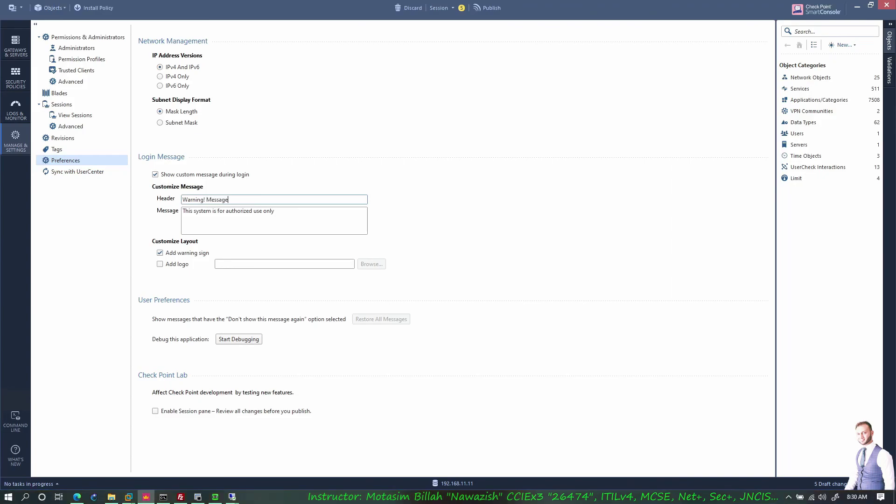
{"action": "key", "text": "Tab"}
{"action": "key", "text": "BackSpace"}
{"action": "key", "text": "BackSpace"}
{"action": "key", "text": "BackSpace"}
{"action": "key", "text": "BackSpace"}
{"action": "key", "text": "BackSpace"}
{"action": "key", "text": "BackSpace"}
{"action": "key", "text": "BackSpace"}
{"action": "key", "text": "BackSpace"}
{"action": "key", "text": "BackSpace"}
{"action": "key", "text": "BackSpace"}
{"action": "key", "text": "BackSpace"}
{"action": "key", "text": "BackSpace"}
{"action": "key", "text": "BackSpace"}
{"action": "key", "text": "BackSpace"}
{"action": "key", "text": "BackSpace"}
{"action": "key", "text": "BackSpace"}
{"action": "key", "text": "BackSpace"}
{"action": "key", "text": "BackSpace"}
{"action": "key", "text": "BackSpace"}
{"action": "key", "text": "BackSpace"}
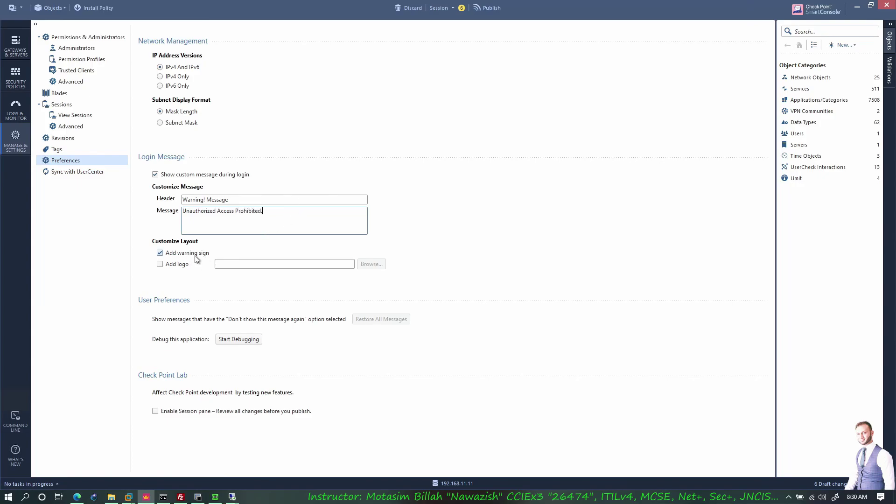
Add the Malware.png image as the login message logo.
{"action": "left_click", "coordinate": [160, 264]}
{"action": "left_click", "coordinate": [371, 264]}
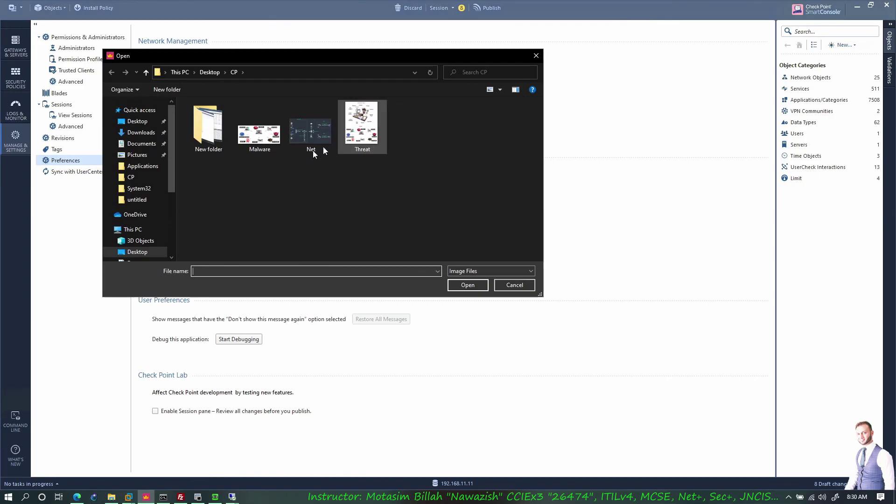
{"action": "left_click", "coordinate": [259, 133]}
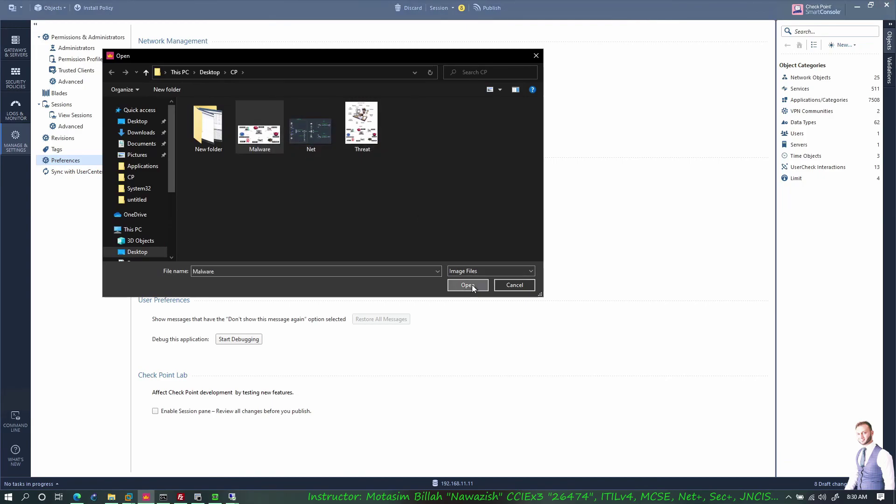
{"action": "left_click", "coordinate": [467, 285]}
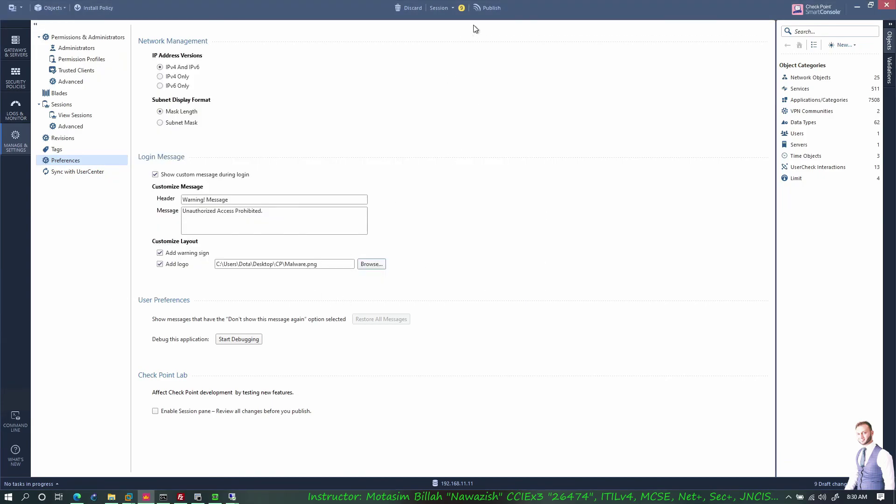
Publish all draft changes with session name '1' and description '1'.
{"action": "left_click", "coordinate": [491, 8]}
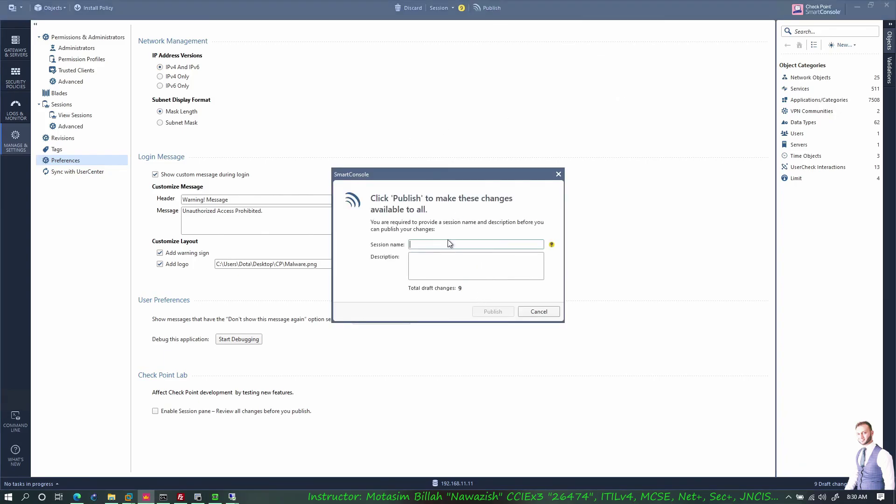
{"action": "type", "text": "1"}
{"action": "left_click", "coordinate": [456, 272]}
{"action": "type", "text": "1"}
{"action": "left_click", "coordinate": [493, 311]}
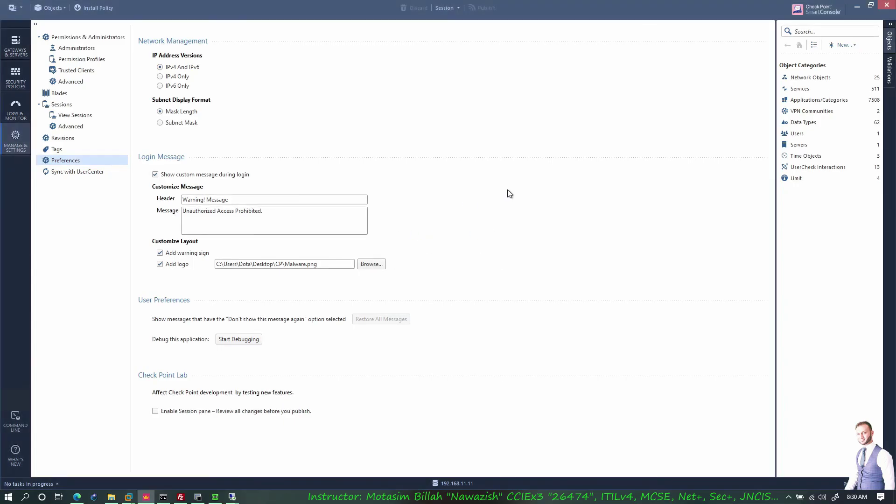
Restart SmartConsole, log in with the administrator password, and acknowledge the Warning! Message dialog.
{"action": "left_click", "coordinate": [883, 9]}
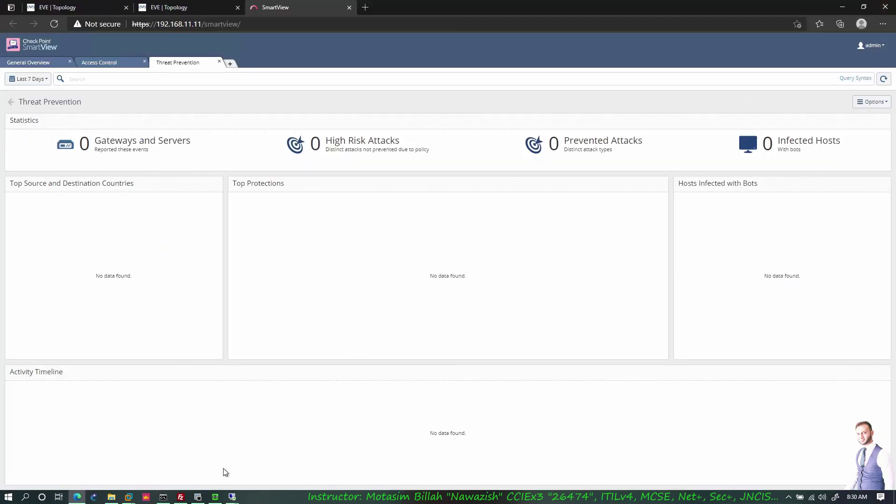
{"action": "left_click", "coordinate": [163, 497]}
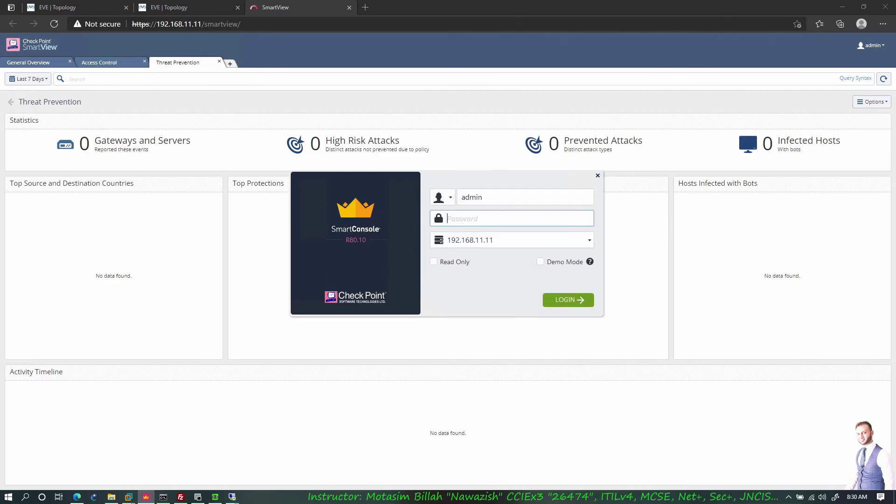
{"action": "key", "text": "Return"}
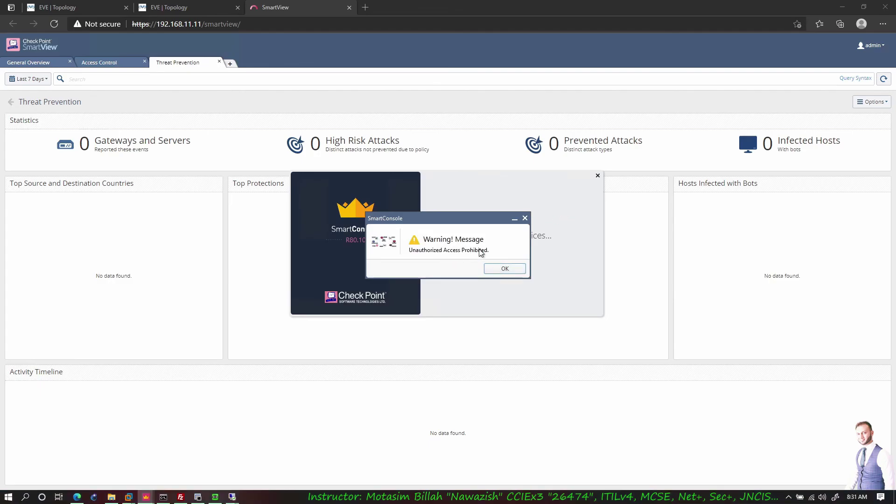
{"action": "left_click", "coordinate": [491, 270]}
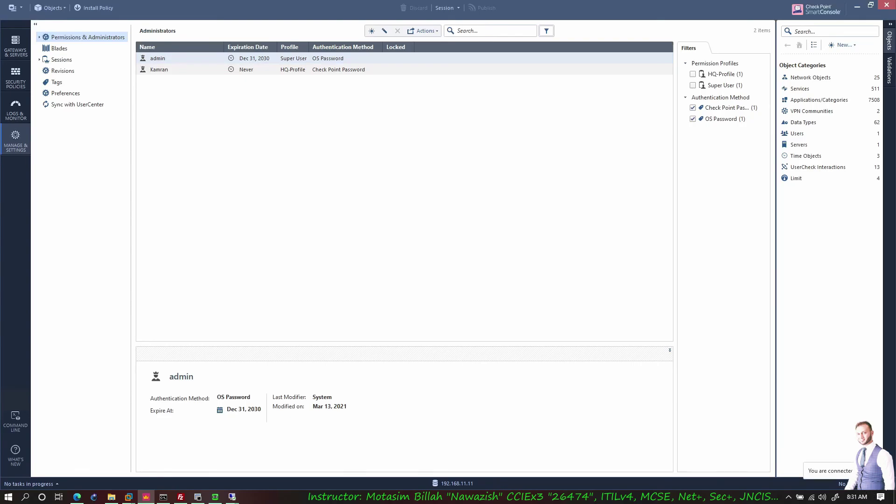
Choose 'Manage licenses and packages...' from the SmartConsole main menu to launch SmartUpdate.
{"action": "left_click", "coordinate": [21, 9]}
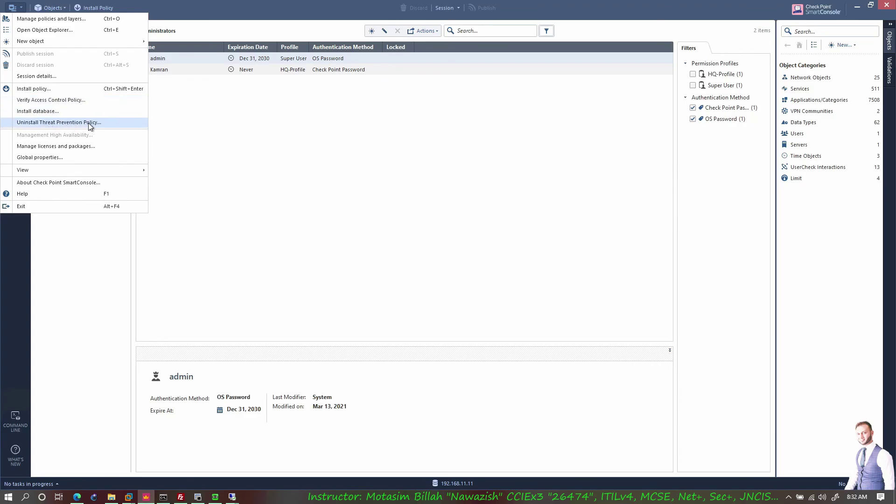
{"action": "left_click", "coordinate": [79, 147]}
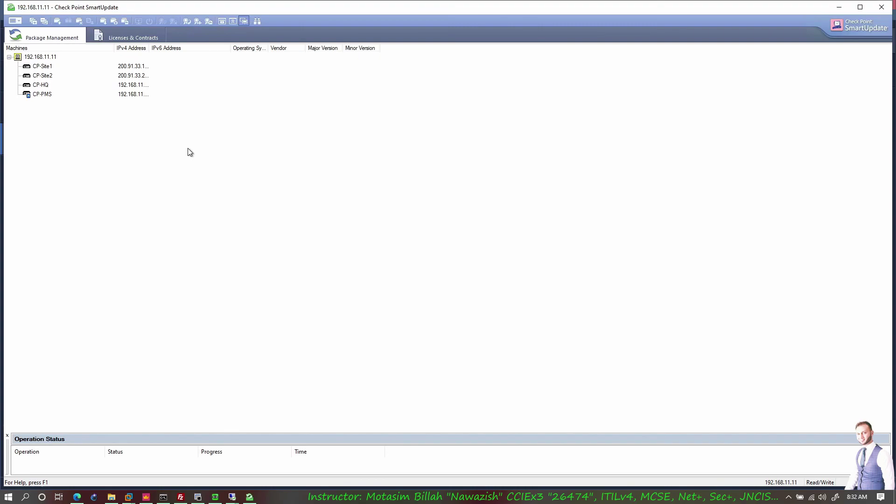
Check Licenses & Contracts, then run Get Gateway Data on CP-HQ in Package Management.
{"action": "left_click", "coordinate": [120, 39]}
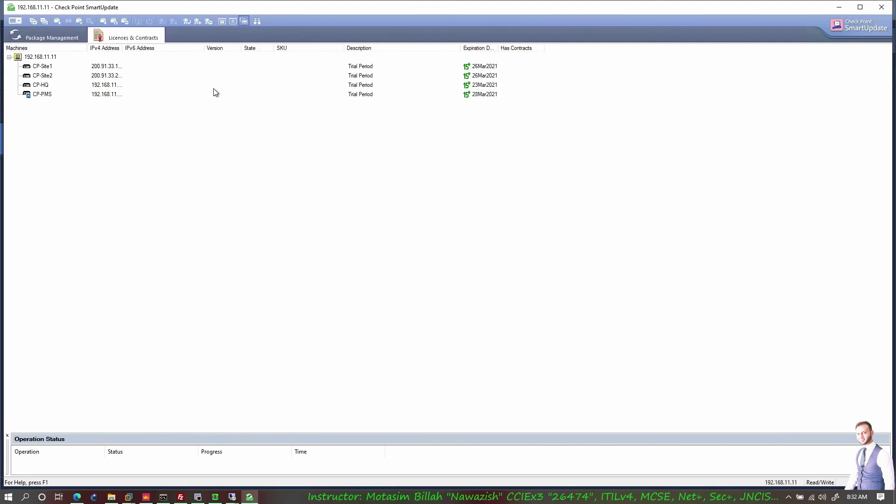
{"action": "left_click", "coordinate": [83, 41]}
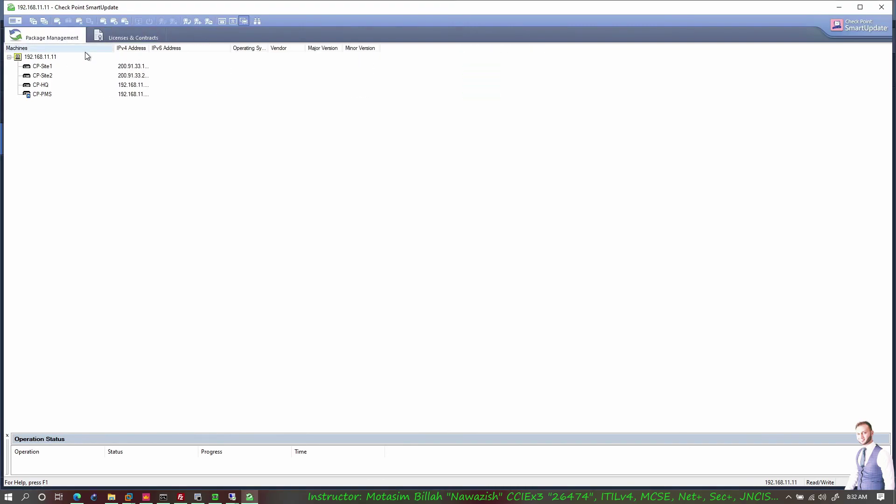
{"action": "right_click", "coordinate": [44, 87]}
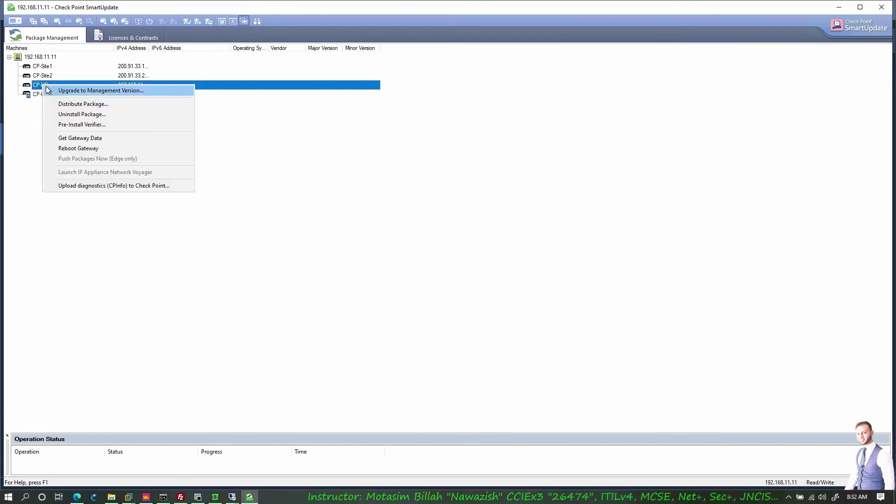
{"action": "left_click", "coordinate": [87, 139]}
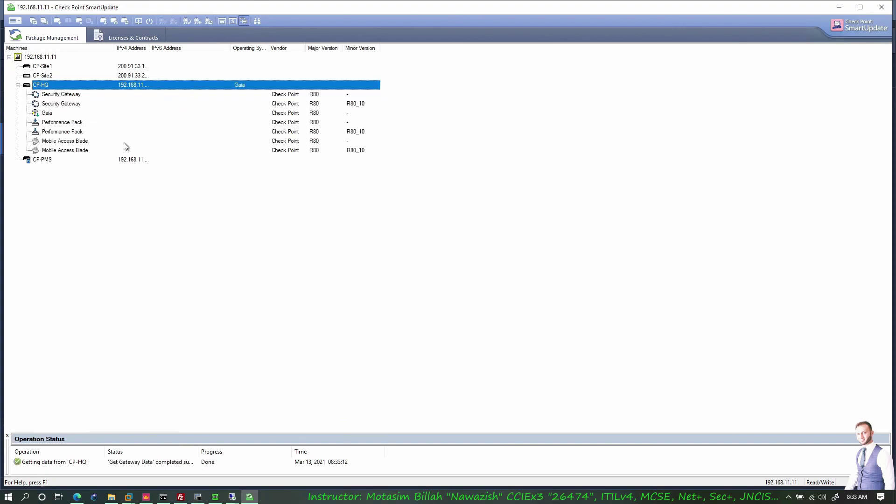
Review CP-HQ's Security Gateway, Performance Pack and Mobile Access entries, then close SmartUpdate.
{"action": "left_click", "coordinate": [80, 106]}
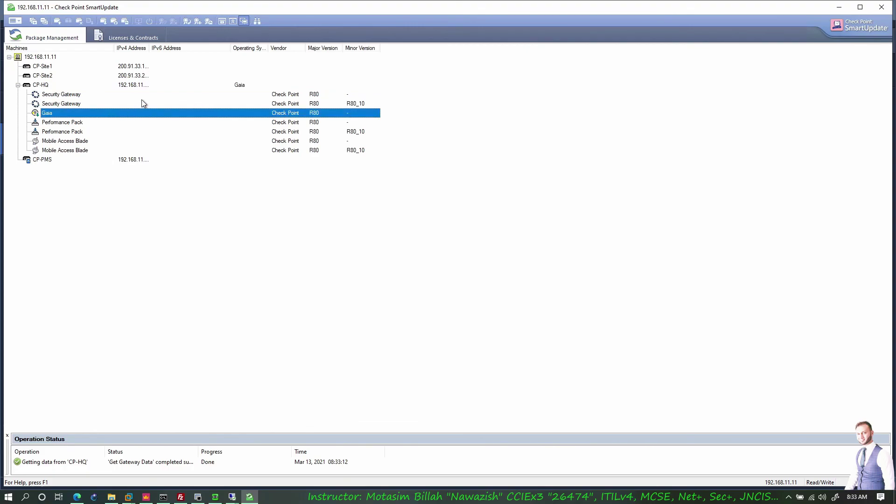
{"action": "left_click", "coordinate": [142, 123]}
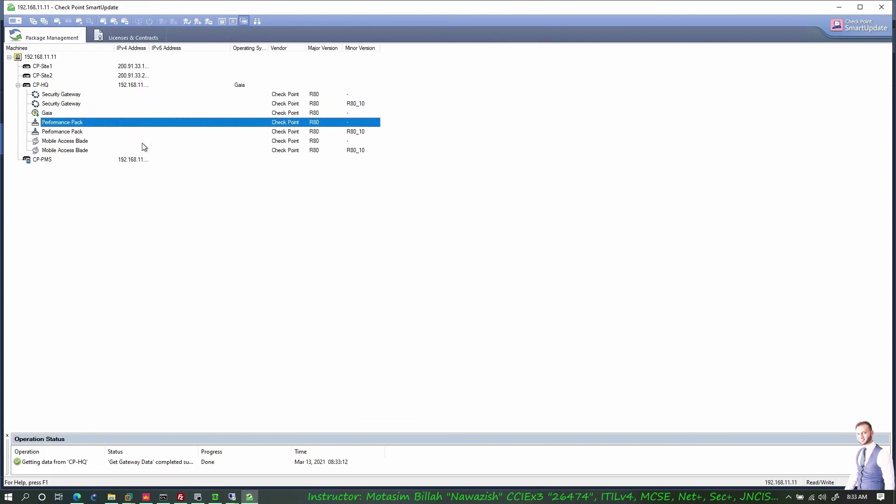
{"action": "left_click", "coordinate": [136, 141]}
{"action": "left_click", "coordinate": [193, 134]}
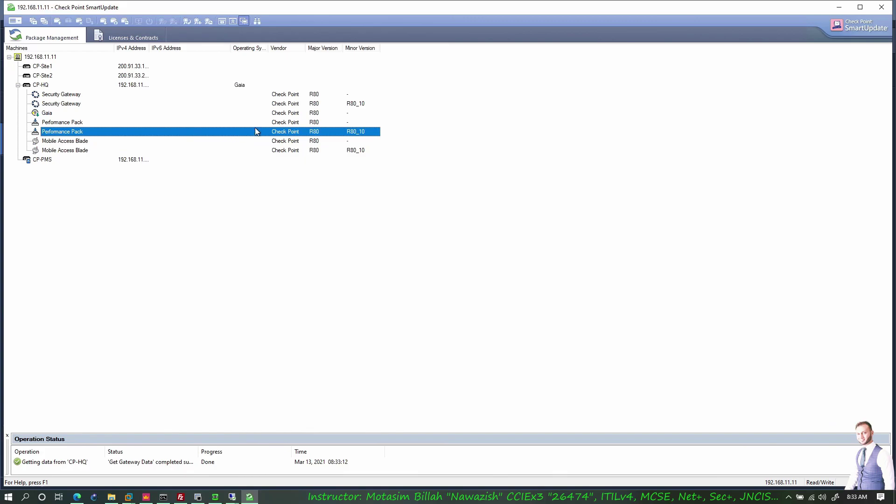
{"action": "left_click", "coordinate": [882, 7]}
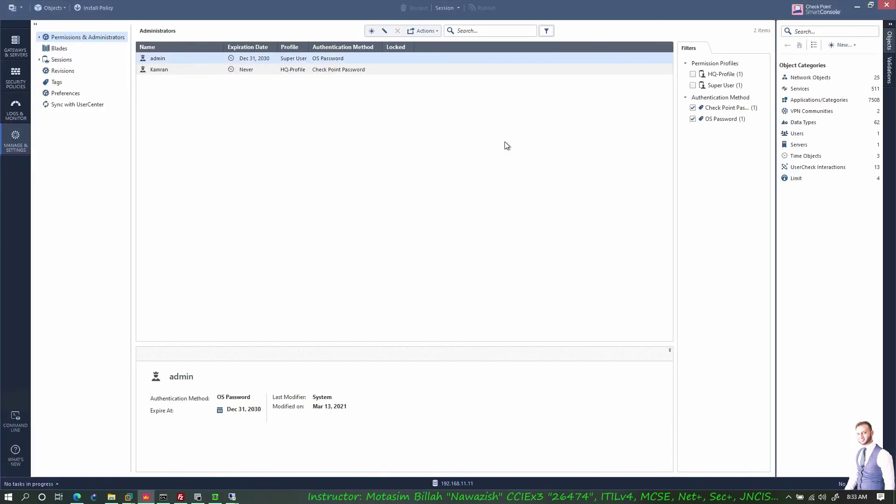